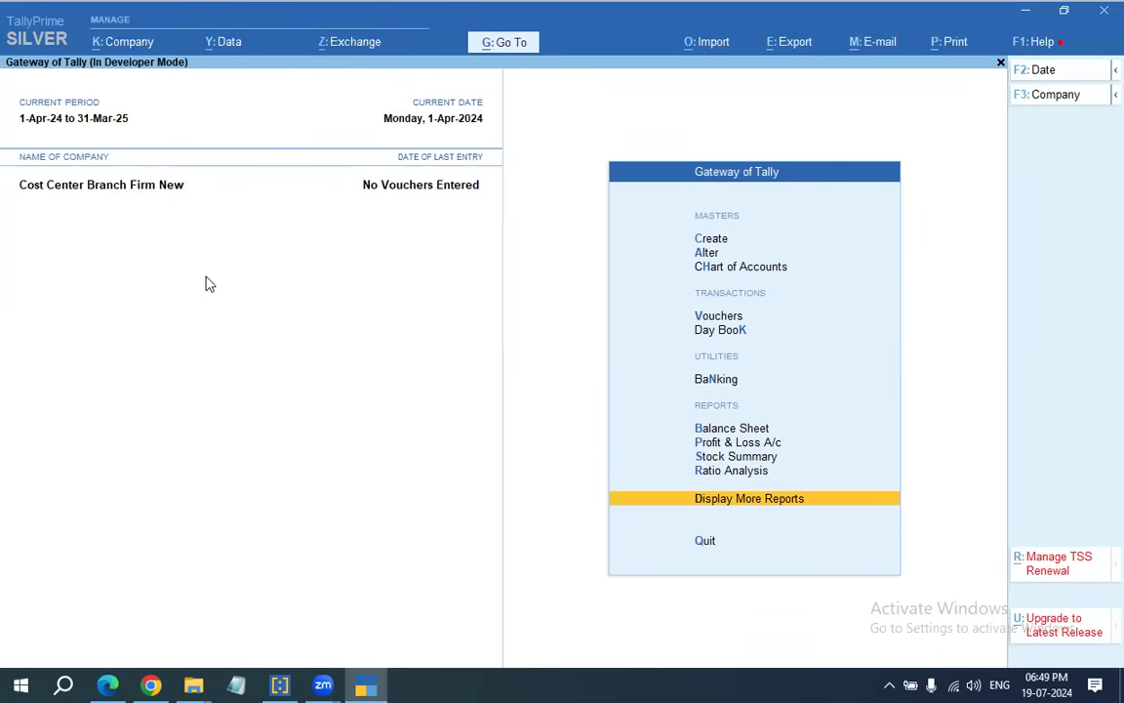
# Accept the add-on features with Maintain Accounts StateWise set to Yes.
pyautogui.hotkey('ctrl', 'alt', 't')
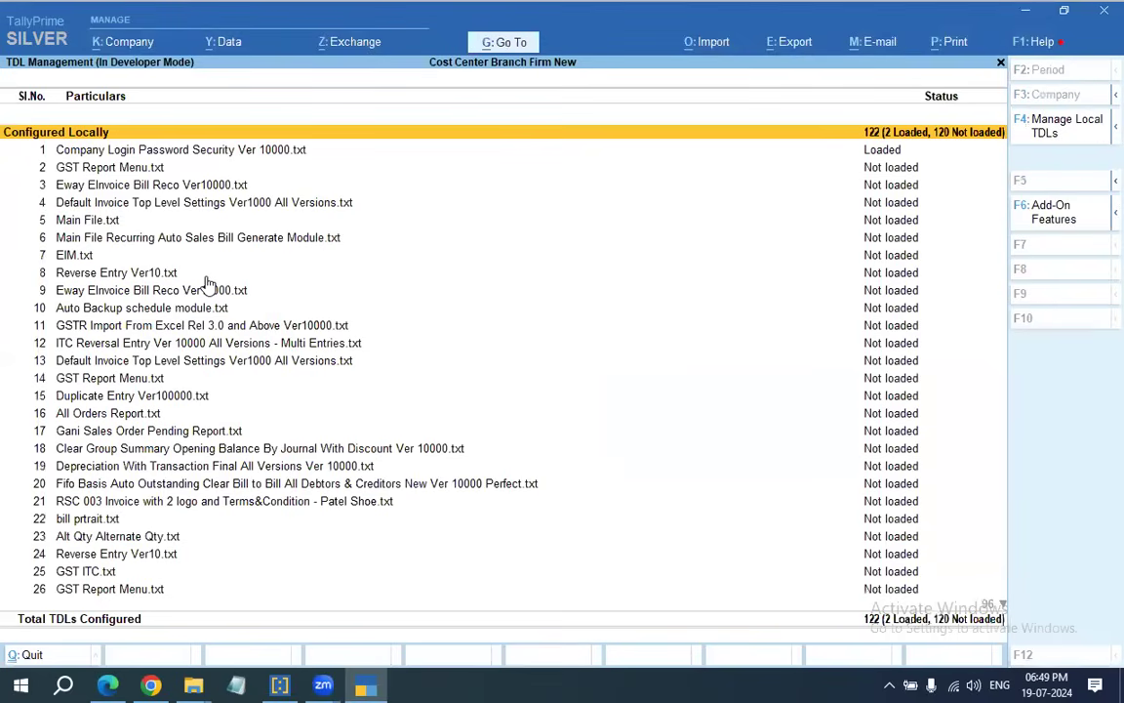
pyautogui.click(1084, 211)
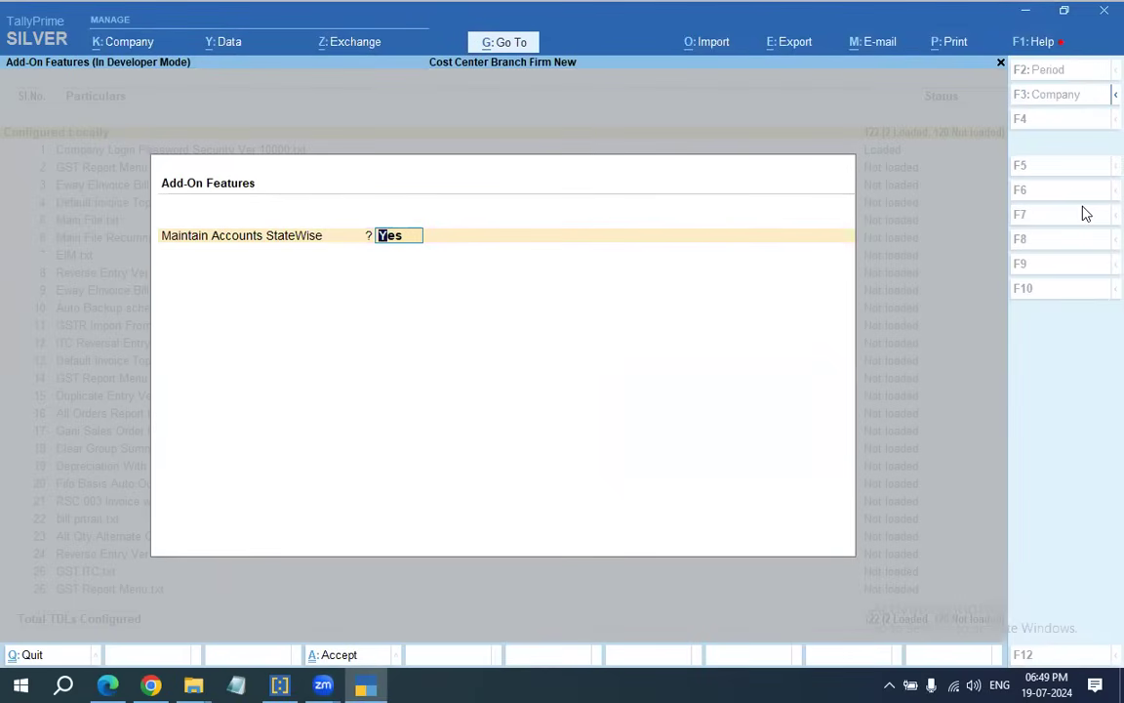
pyautogui.press('Return')
pyautogui.press('Return')
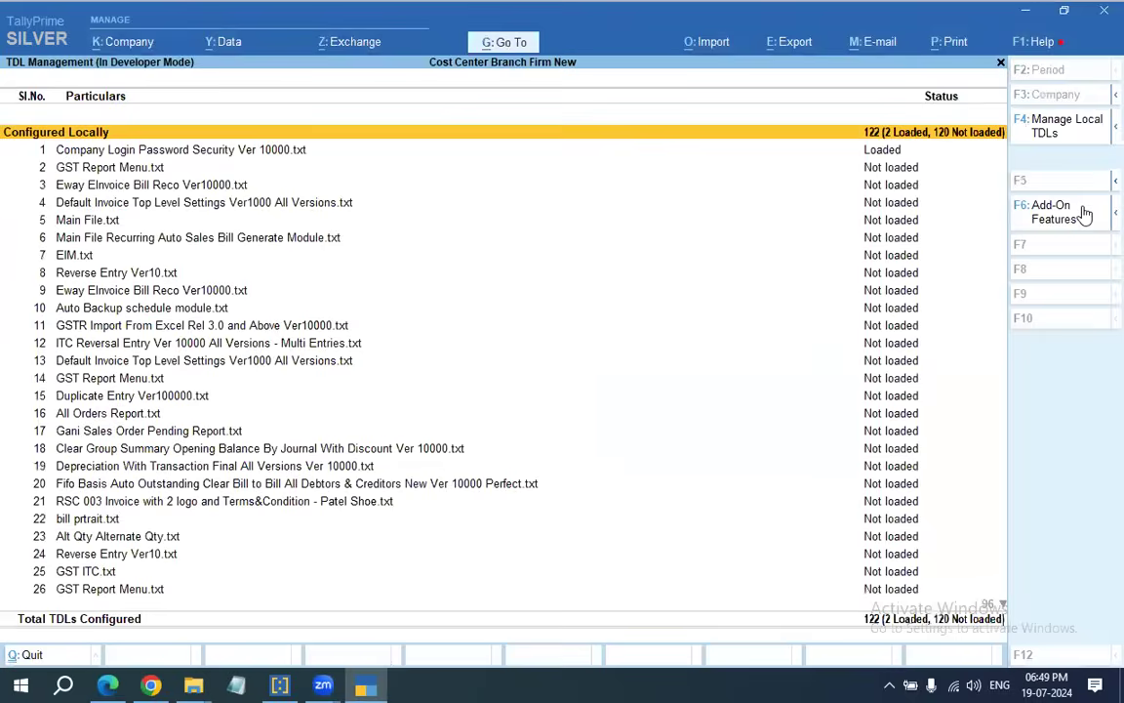
pyautogui.press('Escape')
# Examine the existing cost centres and their cost categories in the cost centre alteration list.
pyautogui.press('Down')
pyautogui.press('Down')
pyautogui.press('Down')
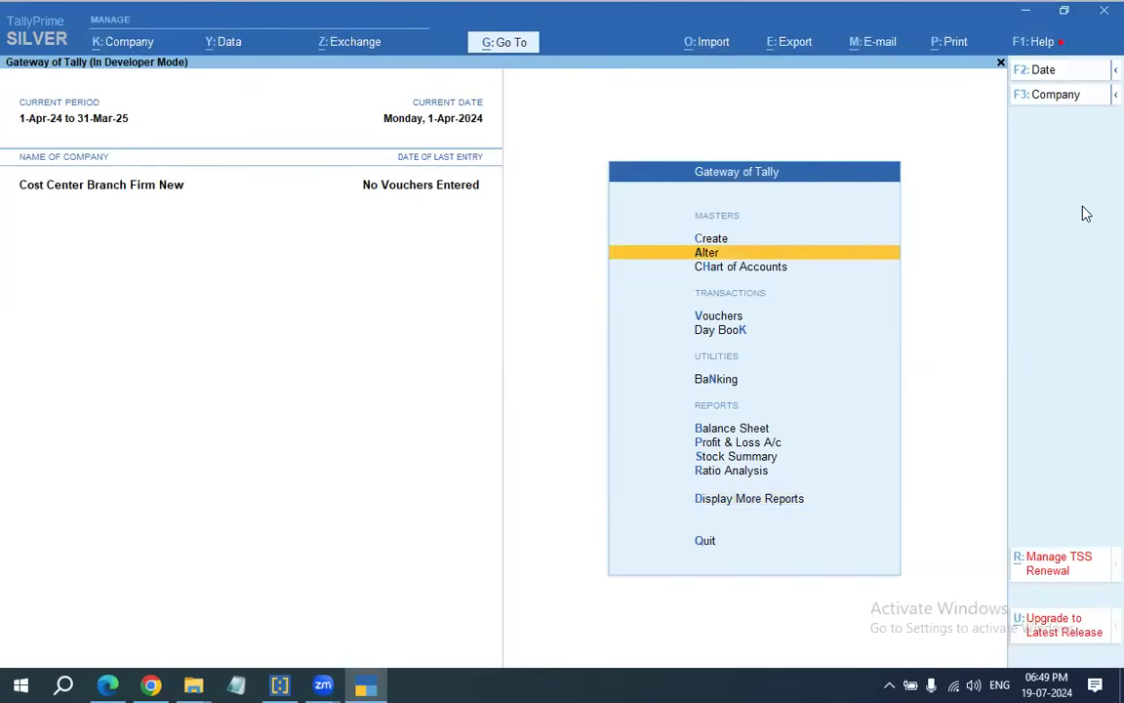
pyautogui.press('Return')
pyautogui.press('Down')
pyautogui.press('Down')
pyautogui.press('Down')
pyautogui.press('Return')
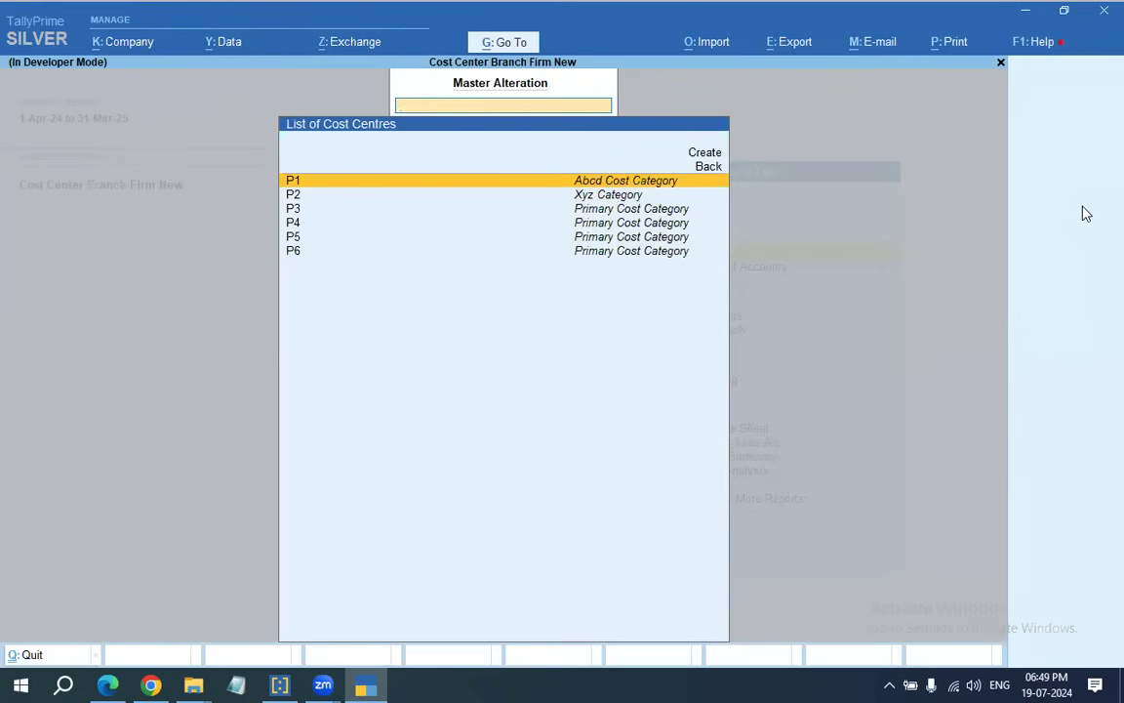
pyautogui.press('Down')
pyautogui.press('Down')
pyautogui.press('Down')
pyautogui.press('Down')
pyautogui.press('Down')
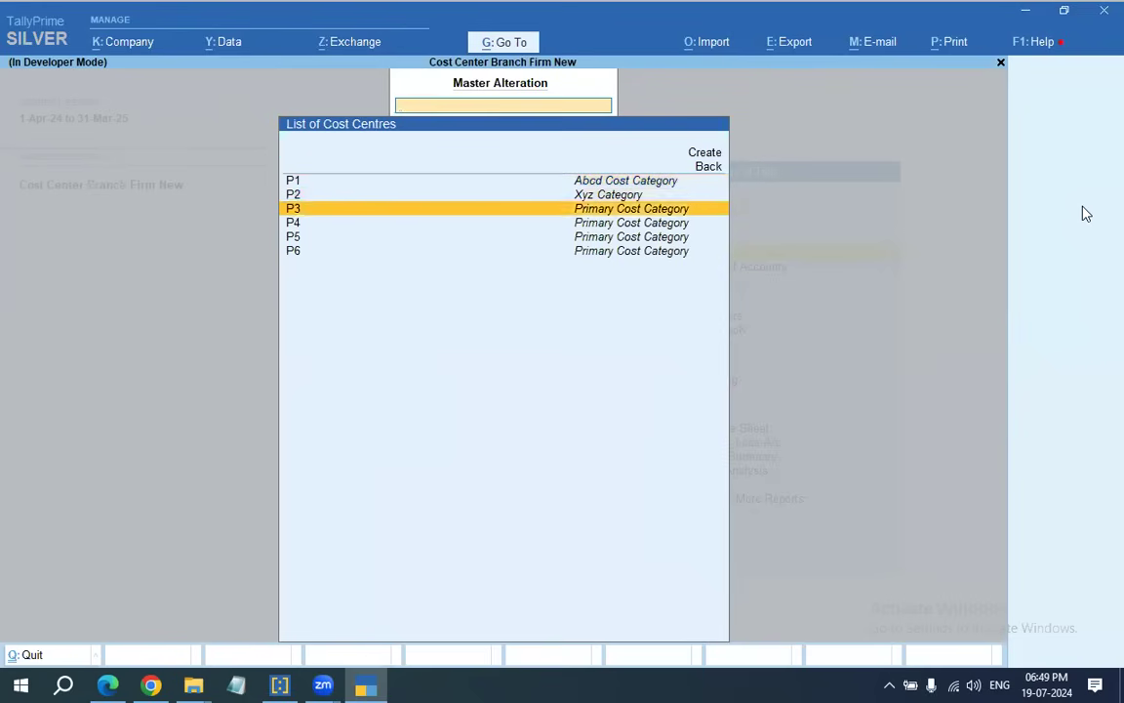
pyautogui.press('Up')
pyautogui.press('Up')
pyautogui.press('Up')
pyautogui.press('Up')
pyautogui.press('Up')
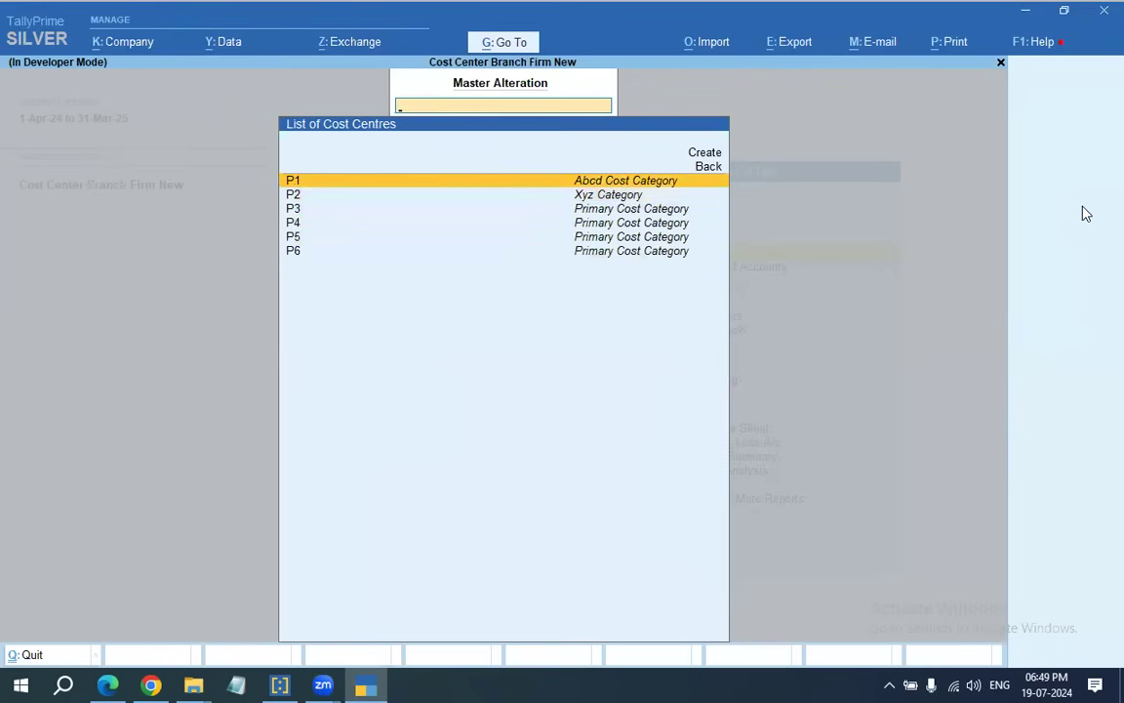
pyautogui.press('Down')
pyautogui.press('Down')
pyautogui.press('Down')
pyautogui.press('Down')
pyautogui.press('Up')
pyautogui.press('Up')
pyautogui.press('Up')
pyautogui.press('Up')
pyautogui.press('Escape')
pyautogui.press('Escape')
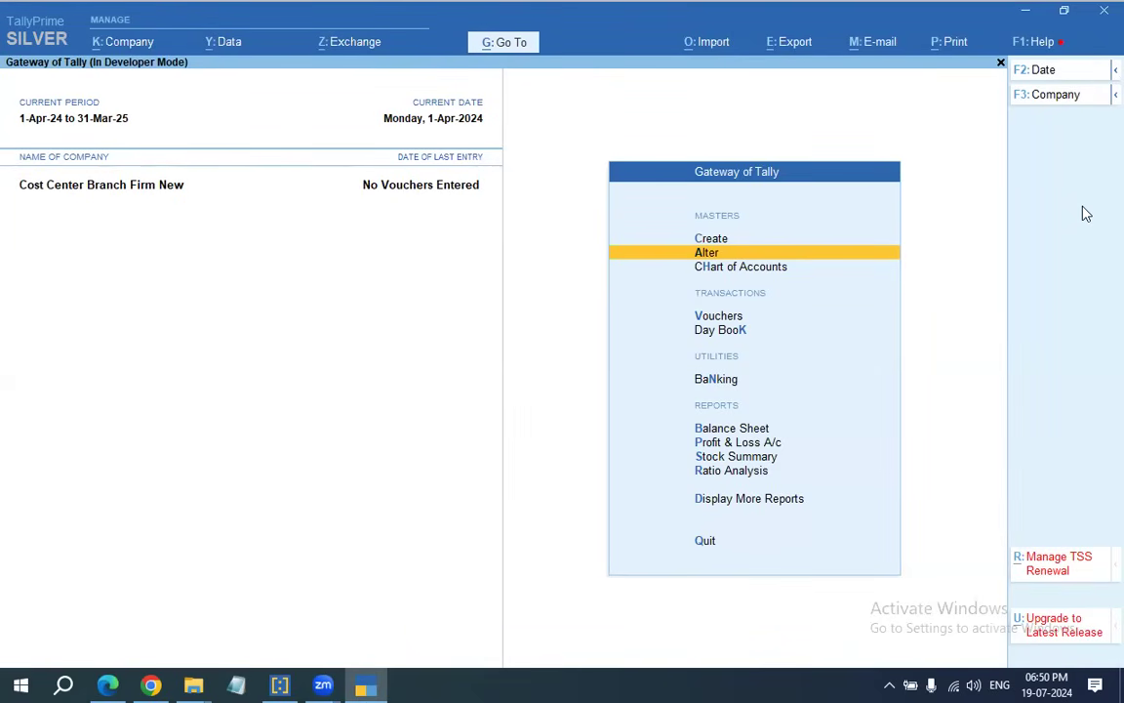
# View the Update Cost Center In All Bills report and return to the list of reports.
pyautogui.press('d')
pyautogui.press('Down')
pyautogui.press('Down')
pyautogui.press('Down')
pyautogui.press('Down')
pyautogui.press('Down')
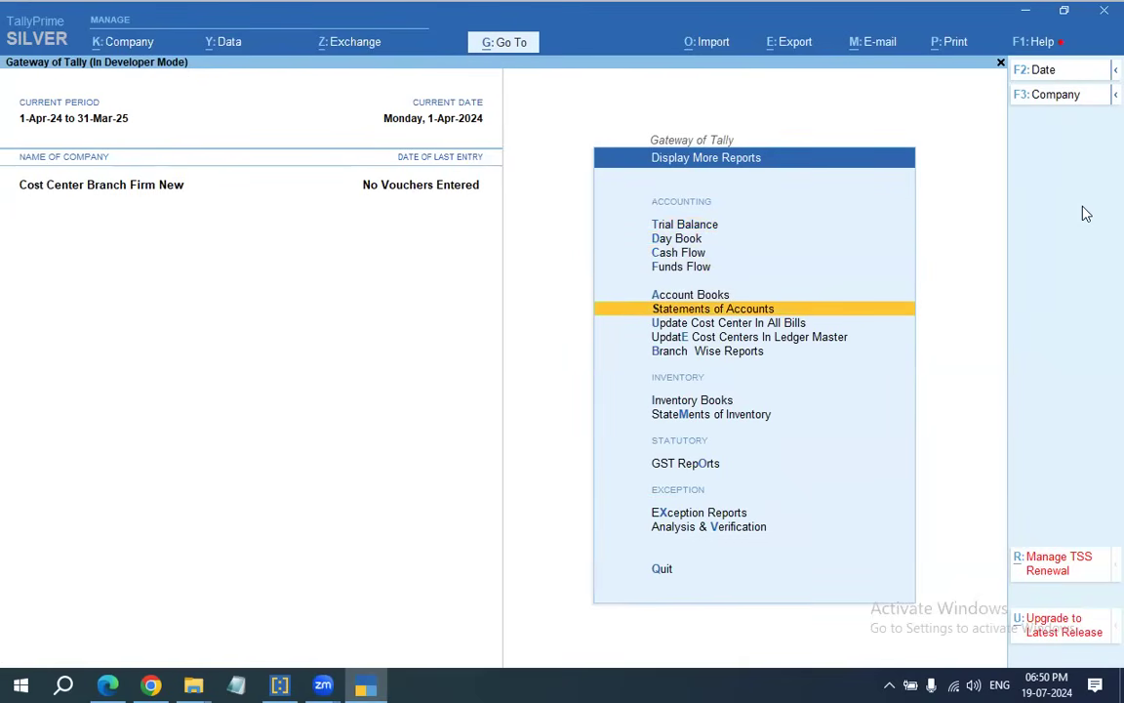
pyautogui.press('Down')
pyautogui.press('Return')
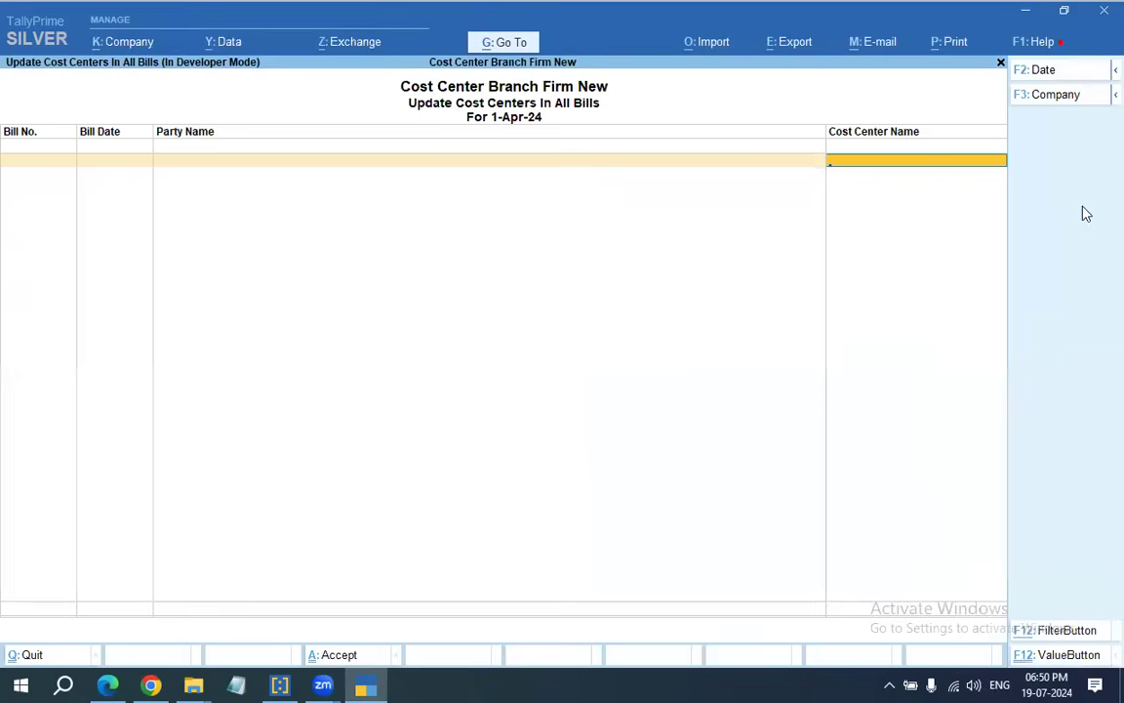
pyautogui.press('Escape')
# Enable cost centres for all ledgers at once through Update Cost Centers In Ledger Master.
pyautogui.press('Down')
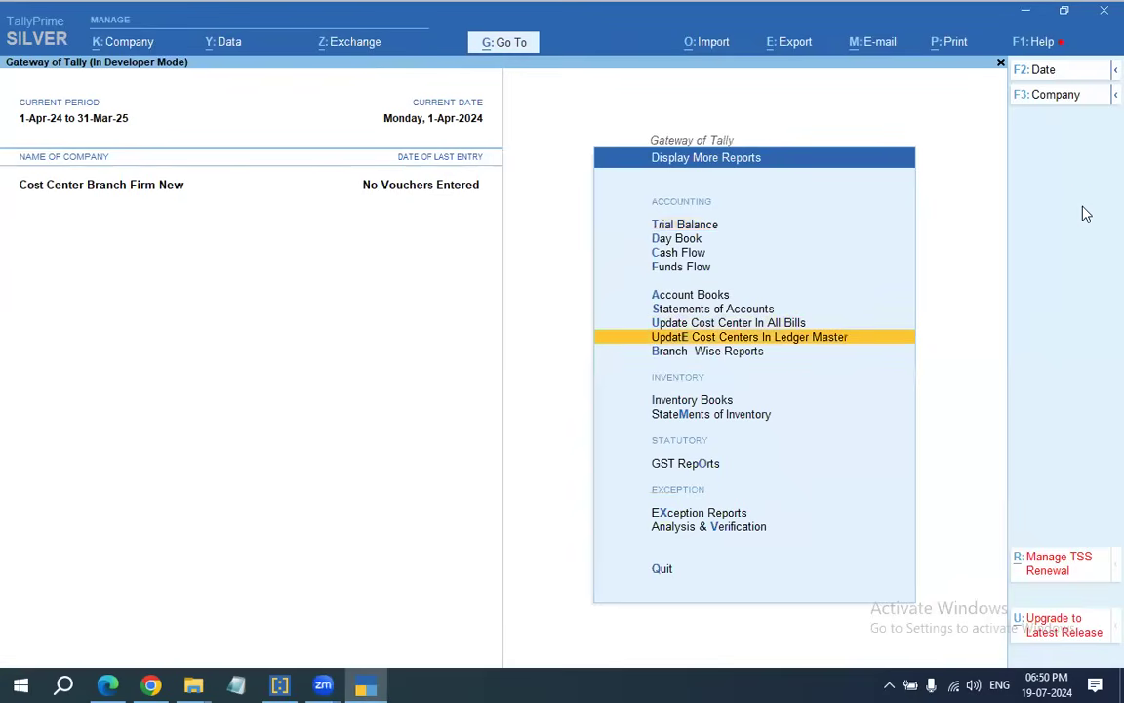
pyautogui.press('Return')
pyautogui.press('space')
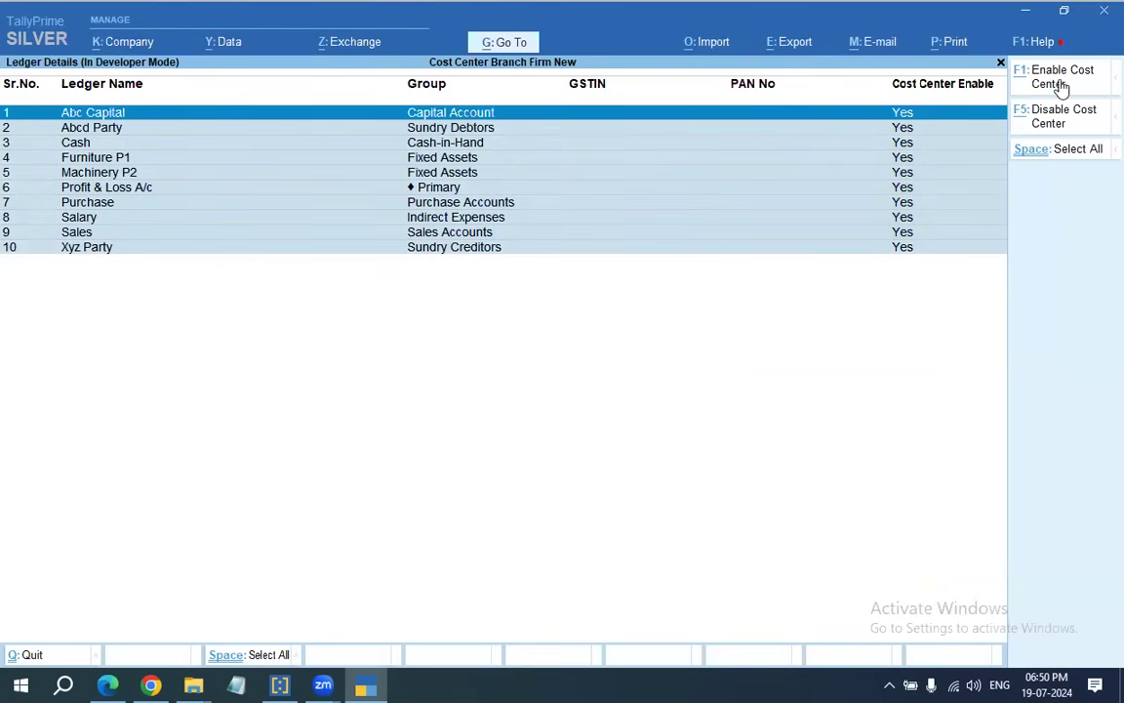
pyautogui.click(1062, 86)
pyautogui.press('Return')
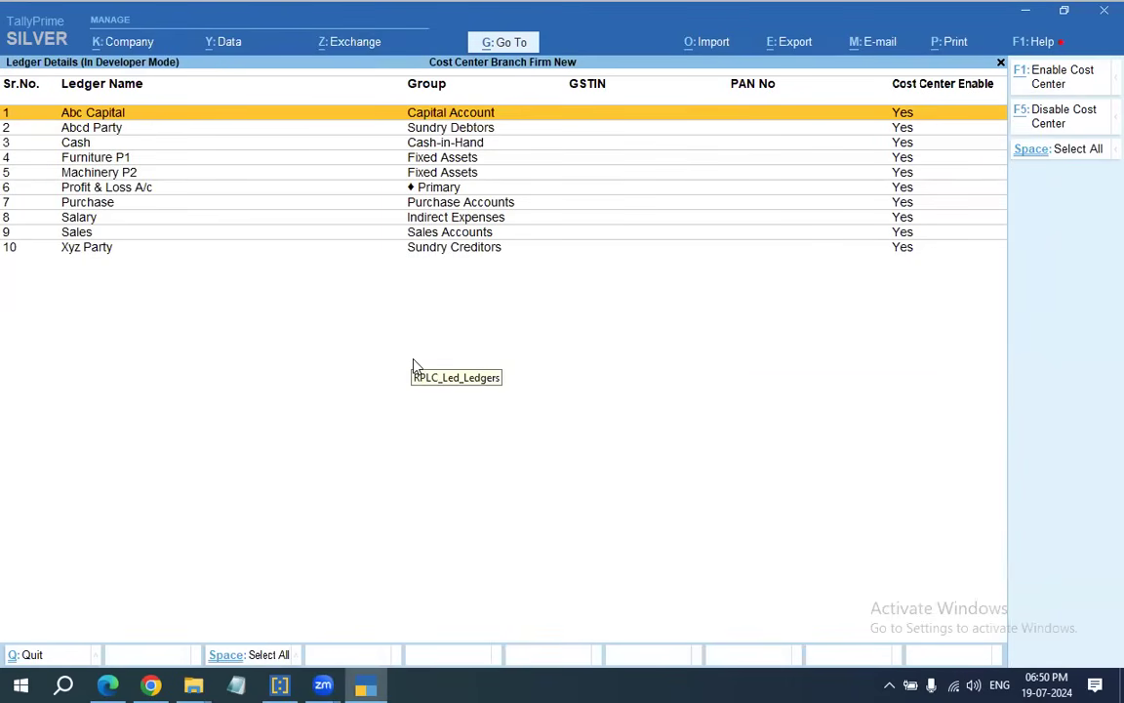
pyautogui.press('Escape')
pyautogui.press('Escape')
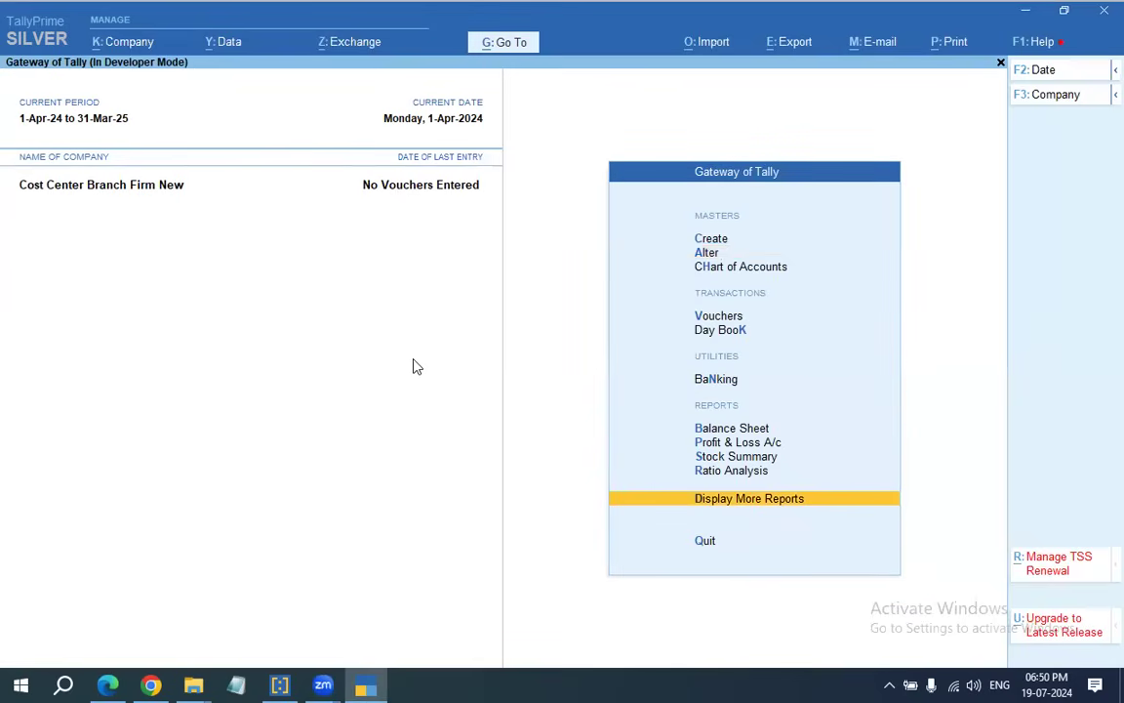
# Open the Abc Capital ledger for alteration and go through its details up to the opening balance.
pyautogui.press('Up')
pyautogui.press('Up')
pyautogui.press('Up')
pyautogui.press('Up')
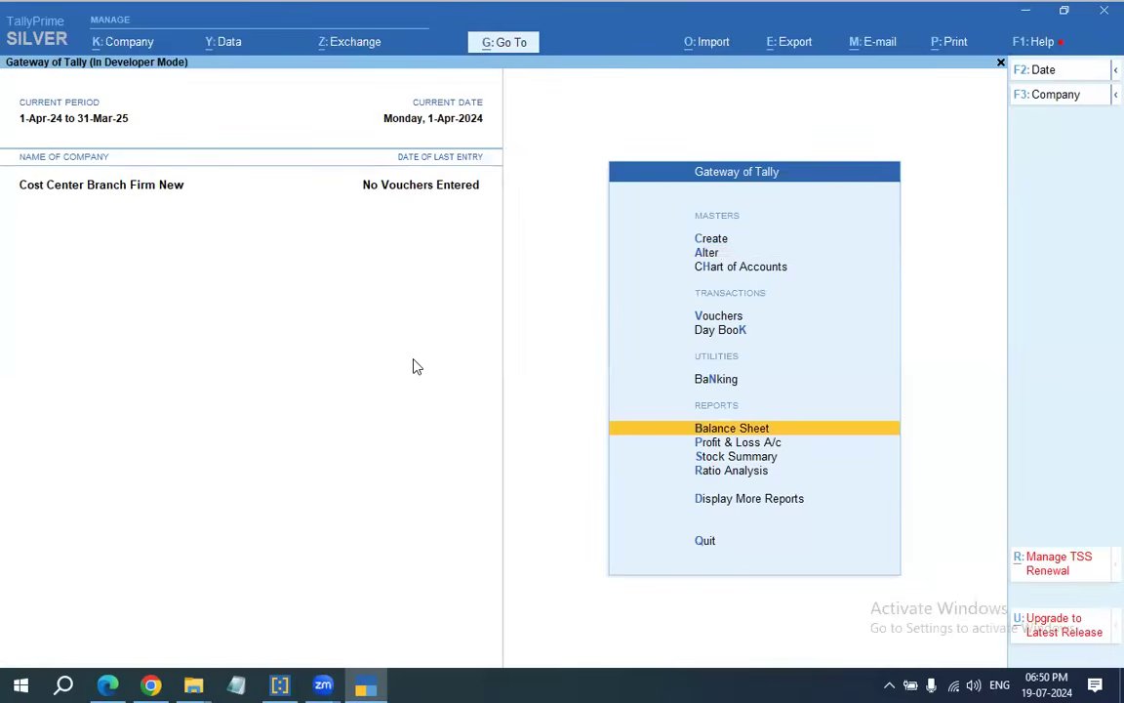
pyautogui.hotkey('alt', 'F3')
pyautogui.press('n')
pyautogui.press('Up')
pyautogui.press('Up')
pyautogui.press('Up')
pyautogui.press('Return')
pyautogui.press('Down')
pyautogui.press('Return')
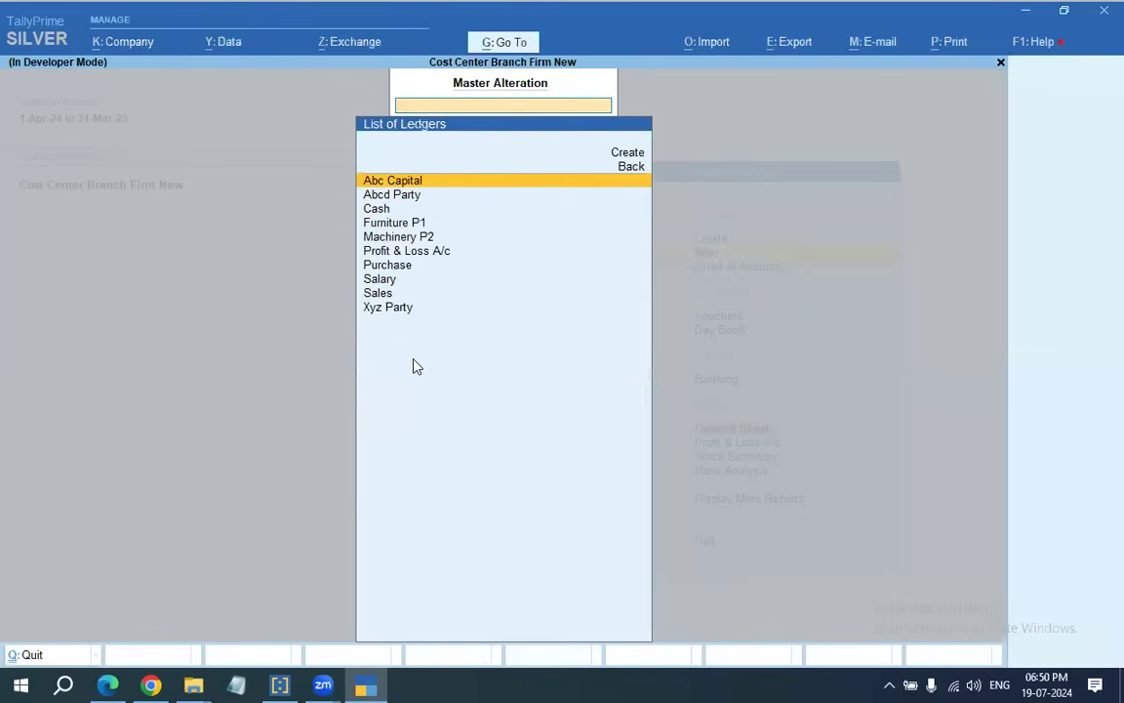
pyautogui.press('Return')
pyautogui.press('Return')
pyautogui.press('Return')
pyautogui.press('Return')
pyautogui.press('Return')
pyautogui.press('Return')
pyautogui.press('Return')
pyautogui.press('Return')
pyautogui.press('Return')
pyautogui.press('Return')
pyautogui.press('Return')
pyautogui.press('Return')
pyautogui.press('Return')
pyautogui.press('Return')
pyautogui.press('Return')
pyautogui.press('Return')
pyautogui.press('Return')
pyautogui.press('Return')
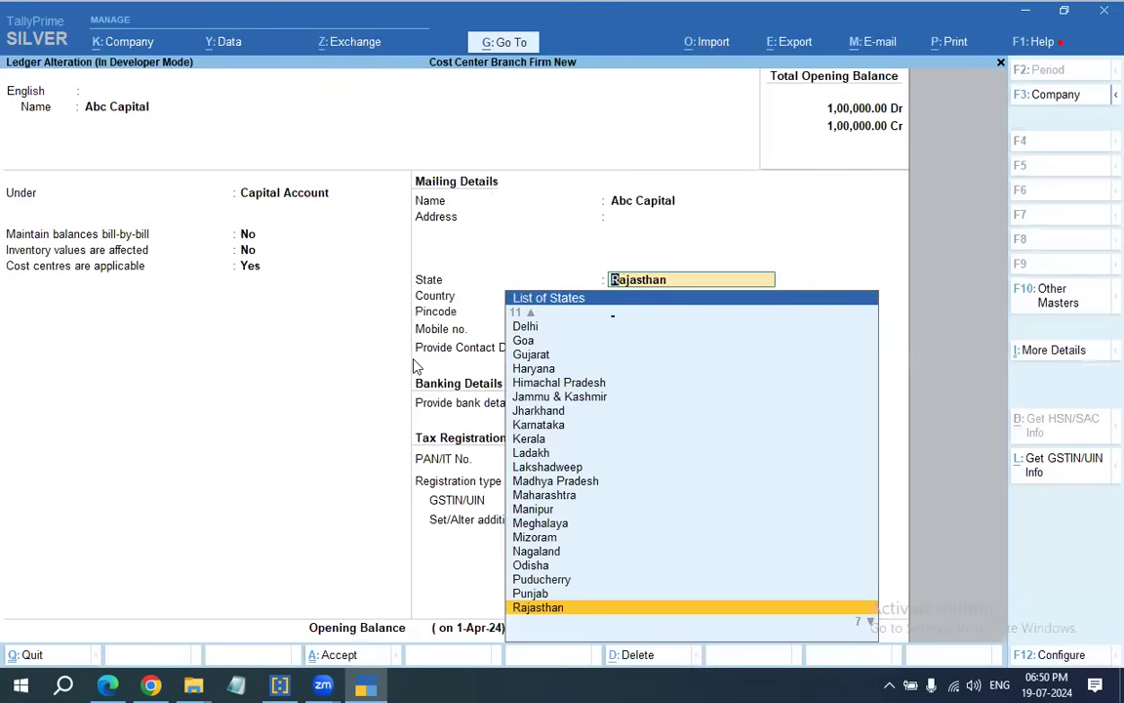
pyautogui.press('Return')
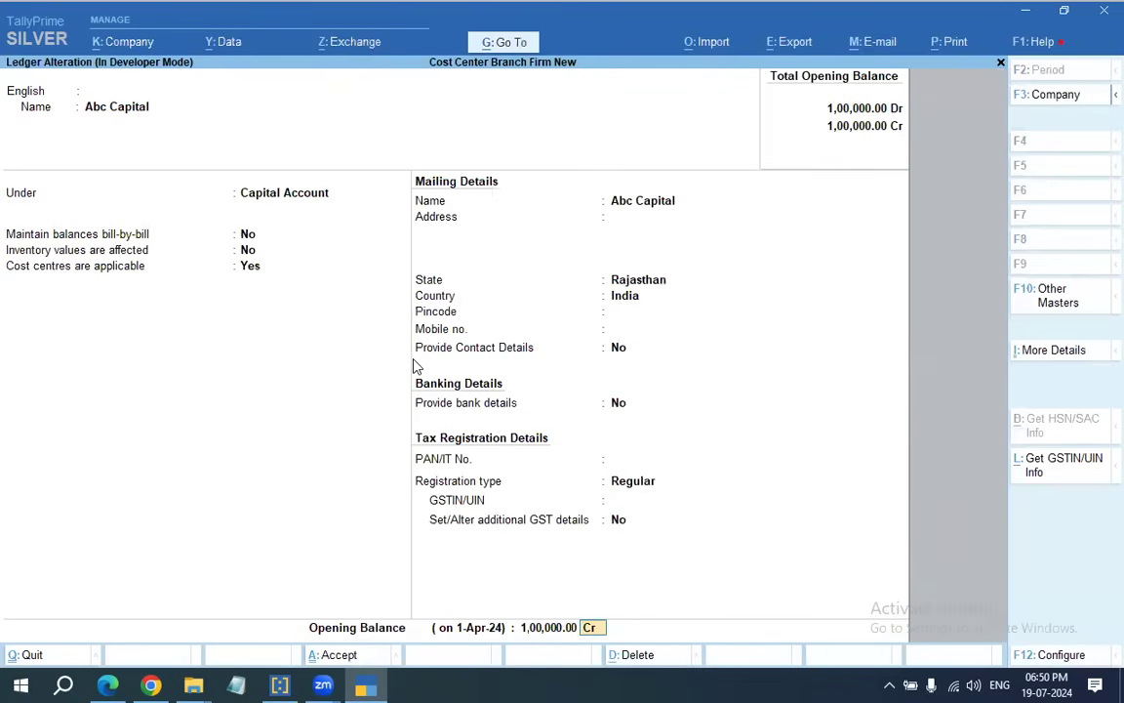
# Review the branch-wise opening balance rows of the Abc Capital ledger and accept the ledger.
pyautogui.press('Return')
pyautogui.press('Return')
pyautogui.press('Return')
pyautogui.press('Return')
pyautogui.press('Return')
pyautogui.press('Return')
pyautogui.press('Return')
pyautogui.press('Return')
pyautogui.press('Return')
pyautogui.press('Return')
pyautogui.press('Return')
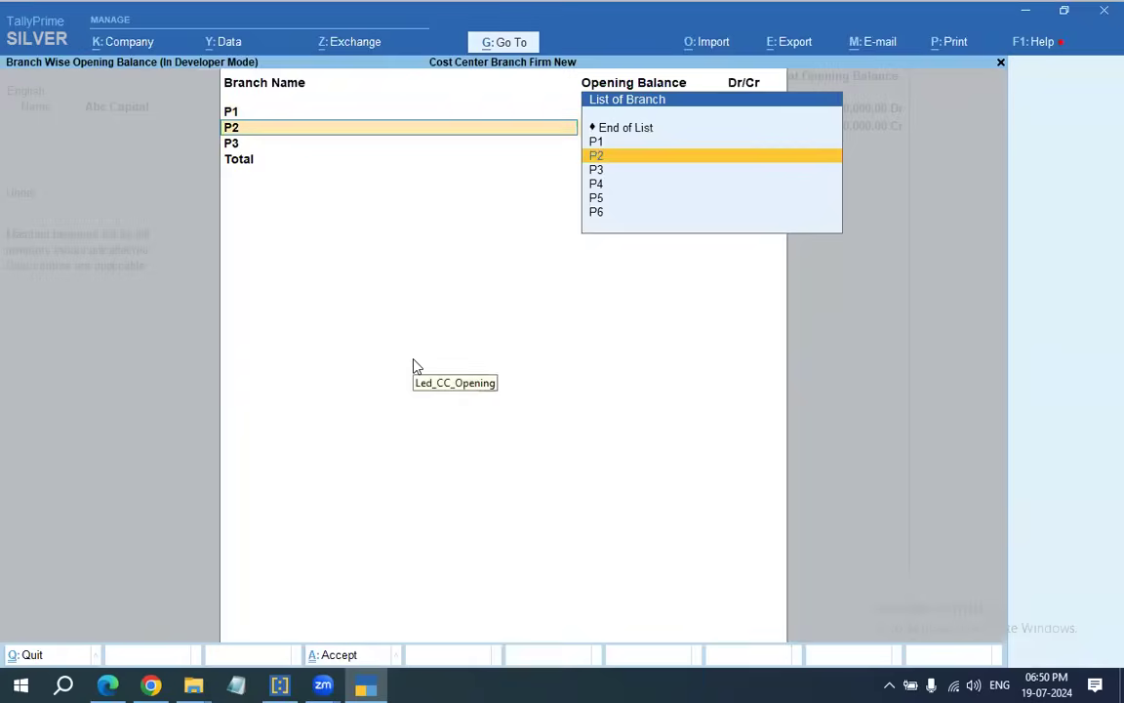
pyautogui.press('Return')
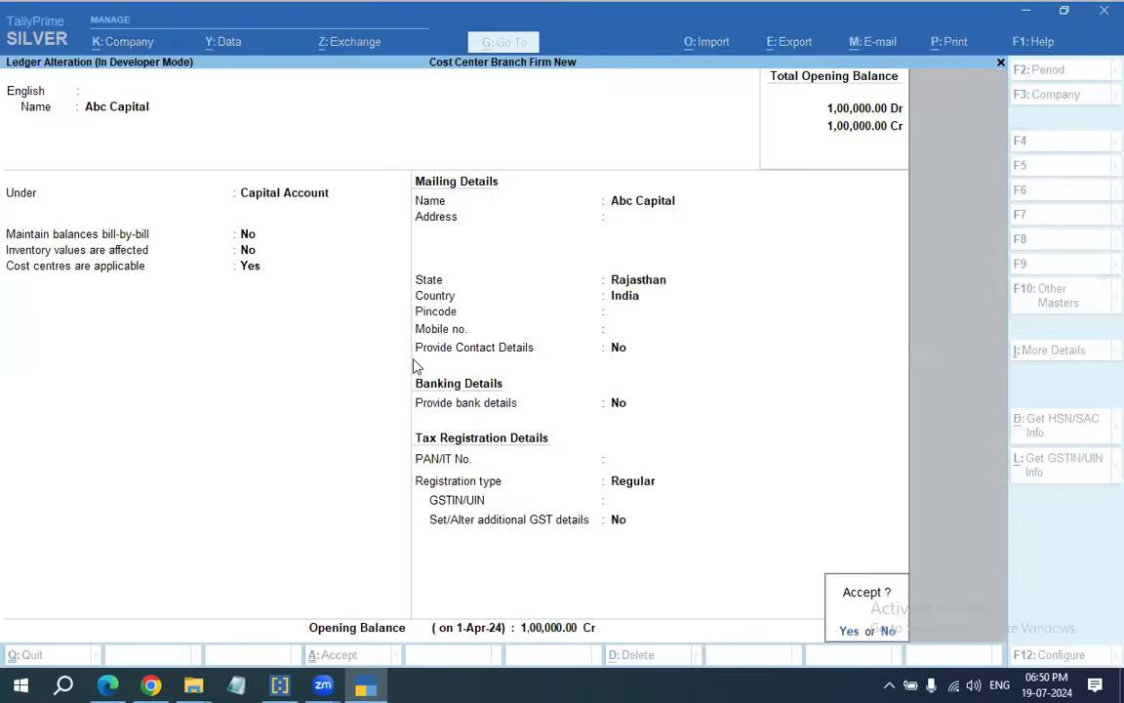
pyautogui.press('Return')
# Open the Abcd Party ledger for alteration and proceed to the bill-wise breakup of its opening balance.
pyautogui.press('Down')
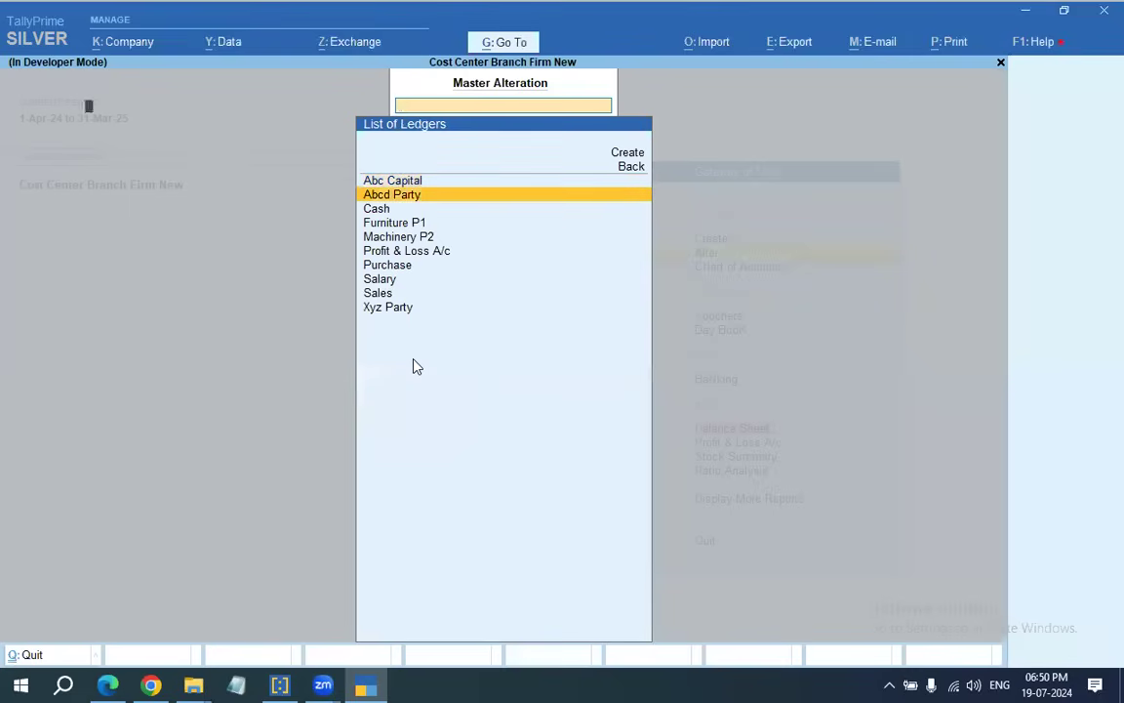
pyautogui.press('Return')
pyautogui.press('Return')
pyautogui.press('Return')
pyautogui.press('Return')
pyautogui.press('Return')
pyautogui.press('Return')
pyautogui.press('Return')
pyautogui.press('Return')
pyautogui.press('Return')
pyautogui.press('Return')
pyautogui.press('Return')
pyautogui.press('Return')
pyautogui.press('Return')
pyautogui.press('Return')
pyautogui.press('Return')
pyautogui.press('Return')
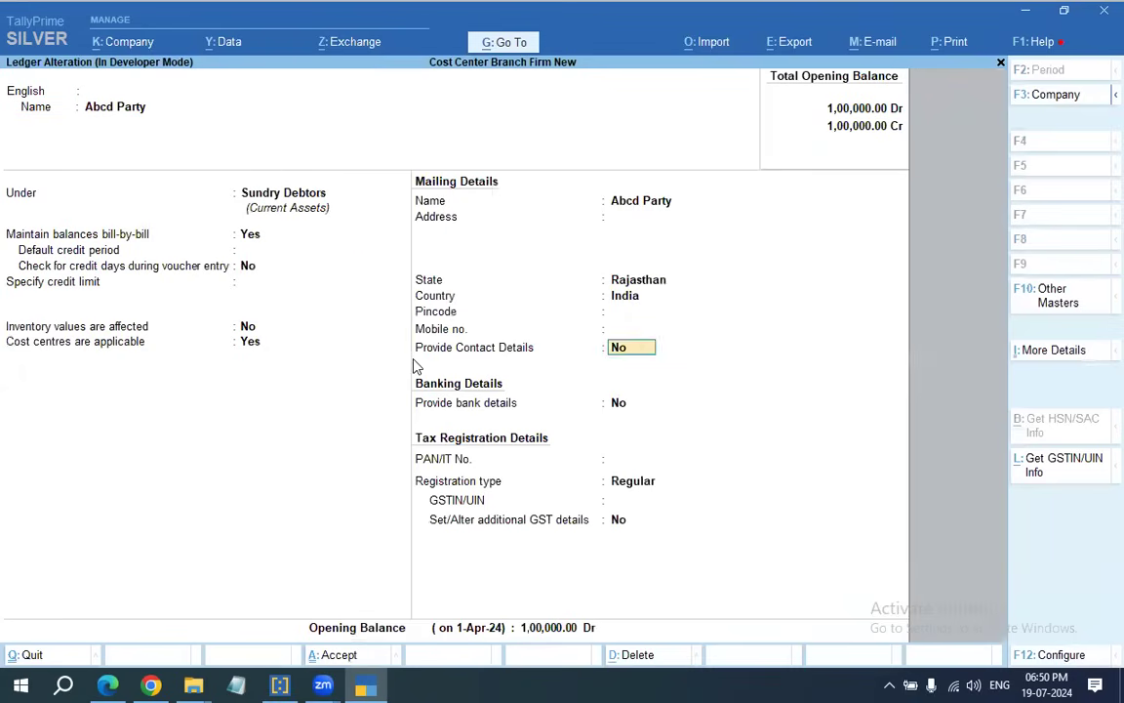
pyautogui.press('Return')
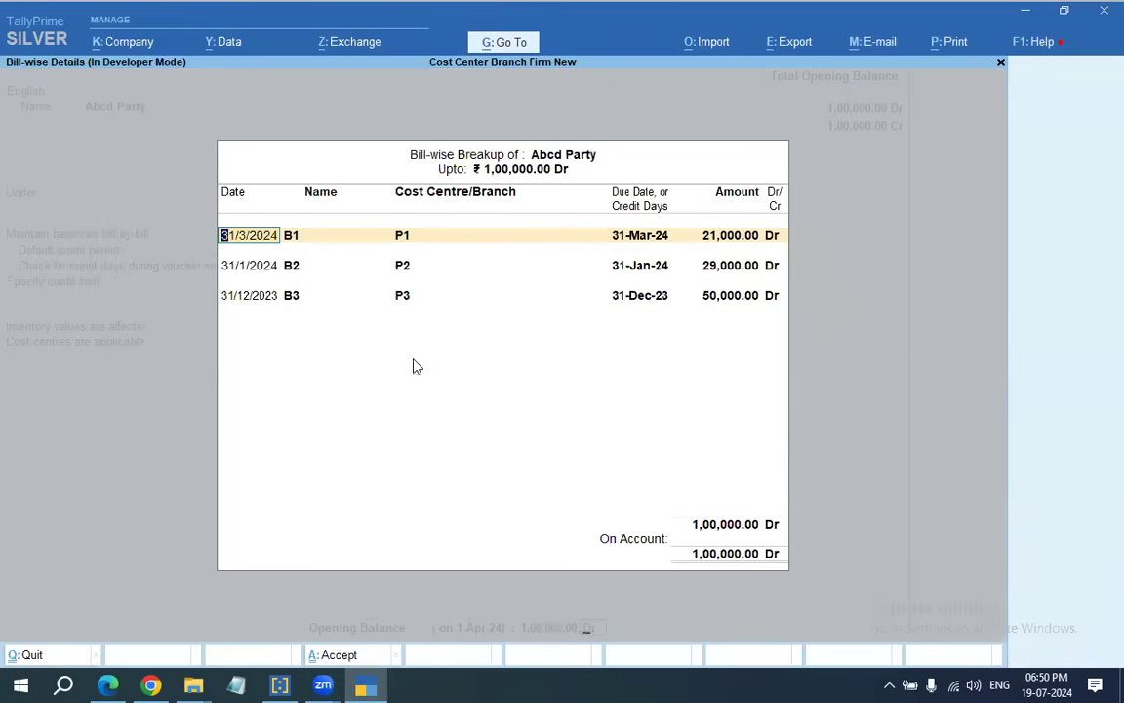
# Review the date, branch, due date and amount of bills B1, B2 and B3 in Abcd Party's bill-wise breakup.
pyautogui.hotkey('ctrl', 'a')
pyautogui.press('Return')
pyautogui.press('Return')
pyautogui.press('Return')
pyautogui.press('Return')
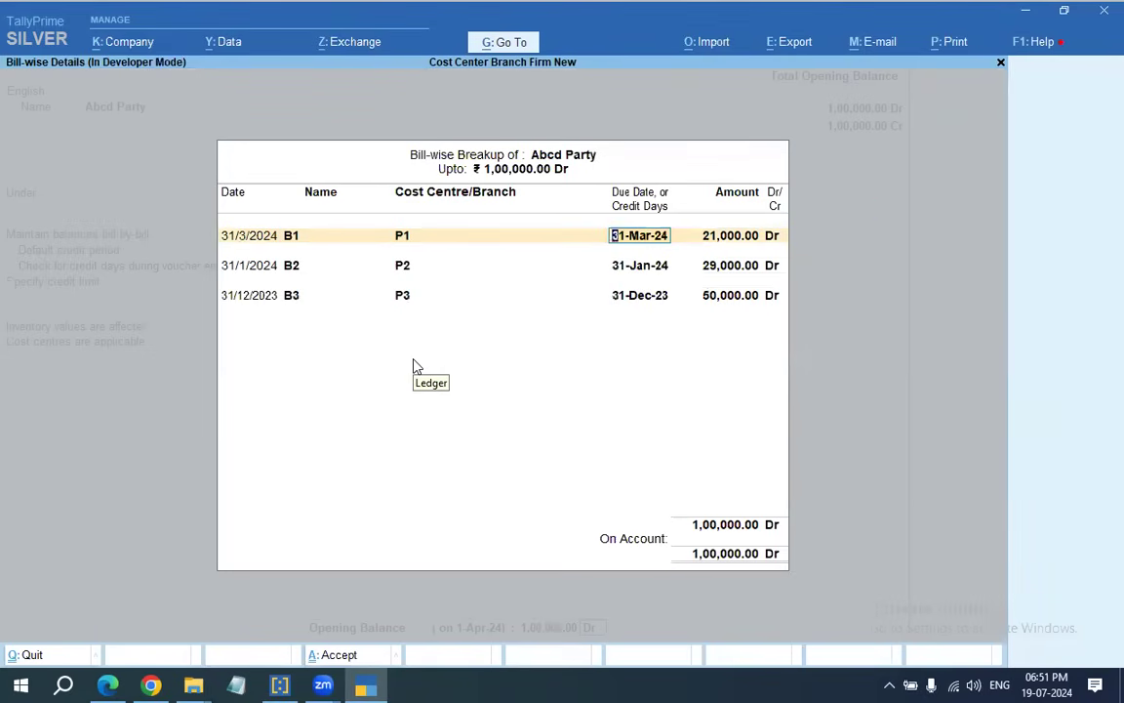
pyautogui.press('BackSpace')
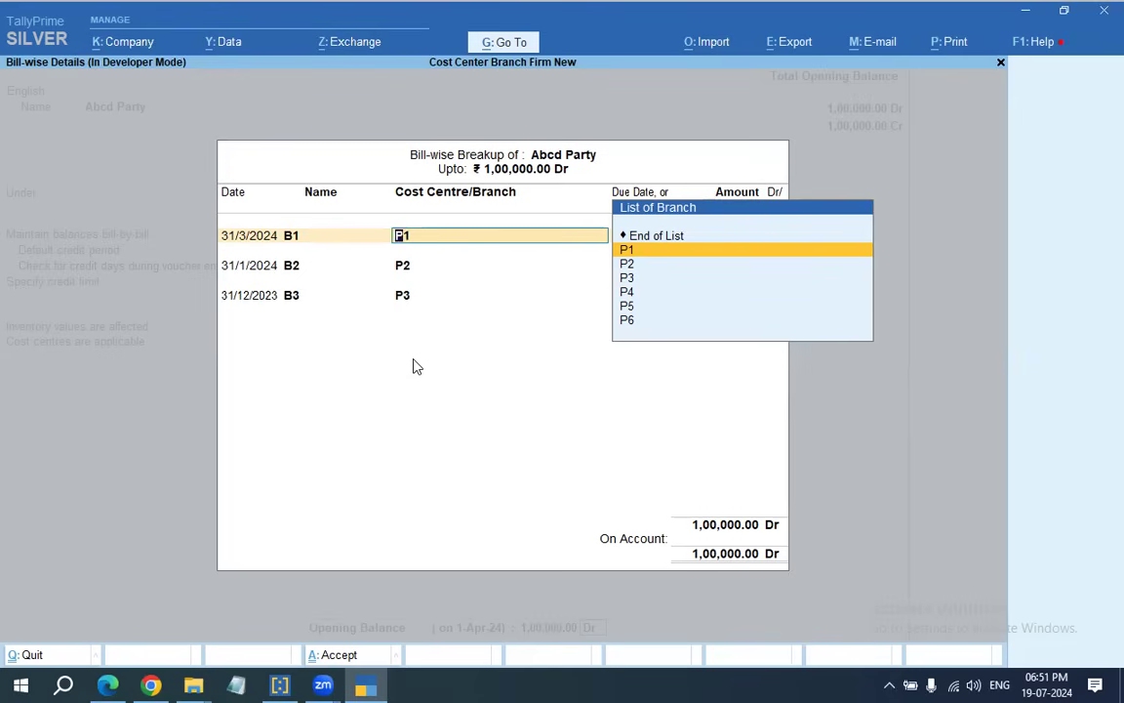
pyautogui.press('Return')
pyautogui.press('Return')
pyautogui.press('Return')
pyautogui.press('Return')
pyautogui.press('Return')
pyautogui.press('Return')
pyautogui.press('Return')
pyautogui.press('Return')
pyautogui.press('Return')
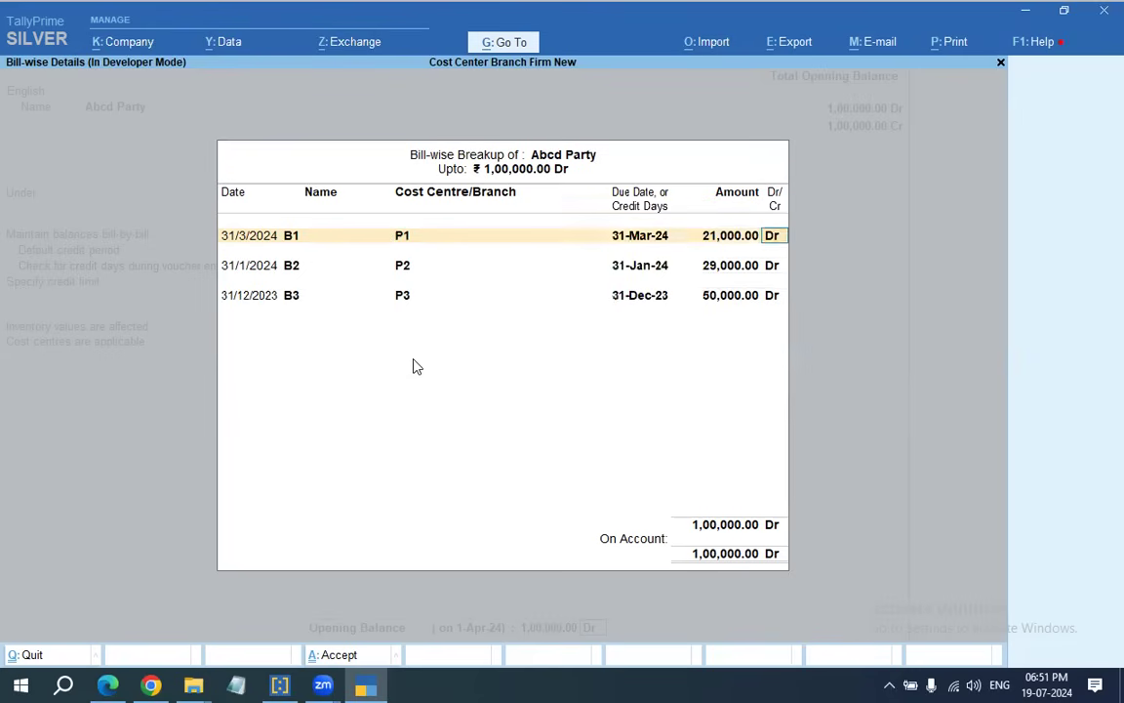
pyautogui.press('Return')
pyautogui.press('Return')
pyautogui.press('Return')
pyautogui.press('Return')
pyautogui.press('Return')
pyautogui.press('Return')
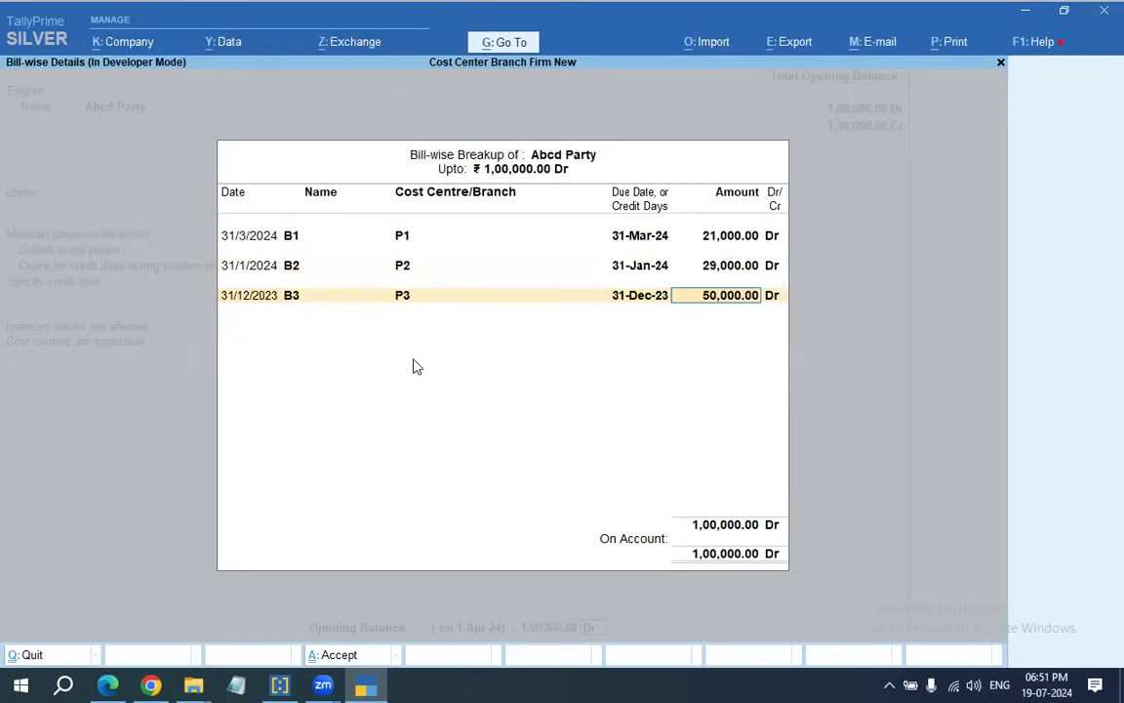
pyautogui.press('Return')
pyautogui.press('Return')
pyautogui.press('Return')
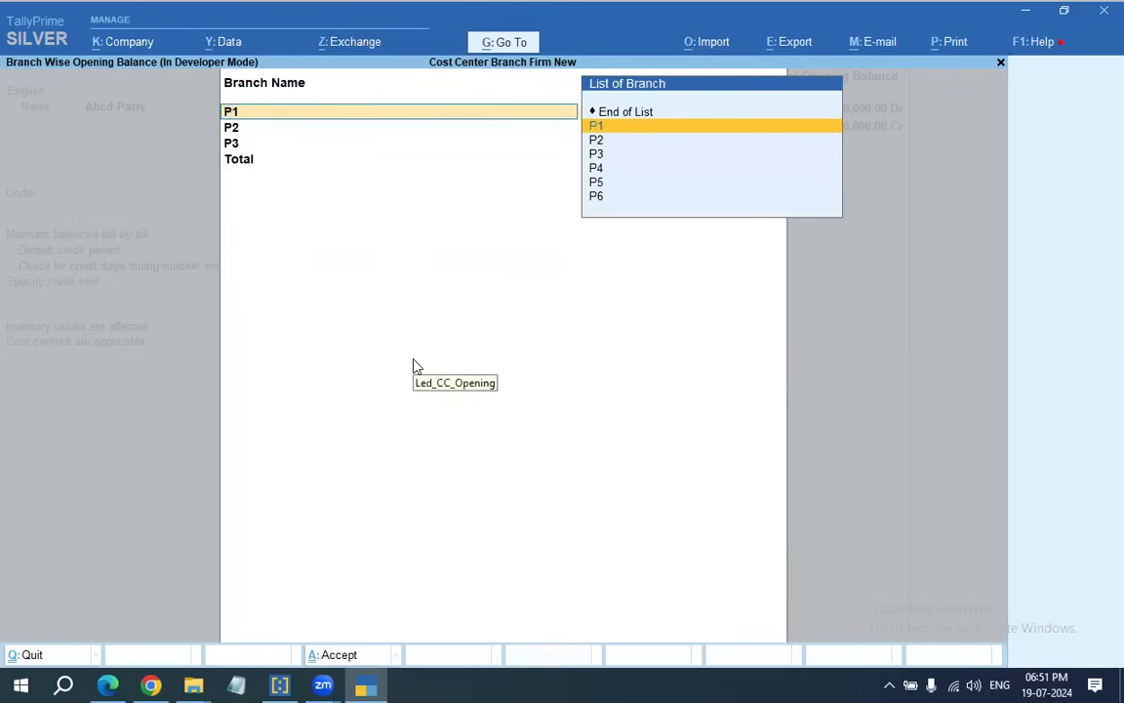
# Check the P1, P2 and P3 opening balances of Abcd Party and accept the ledger.
pyautogui.press('Return')
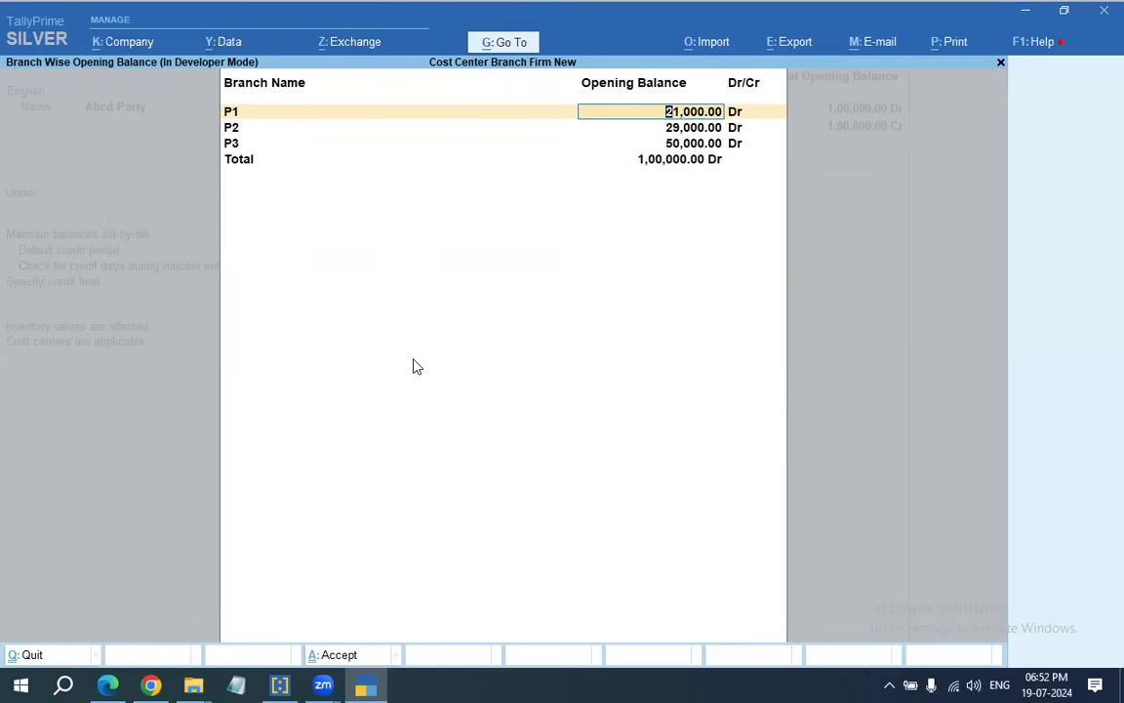
pyautogui.press('Down')
pyautogui.press('Down')
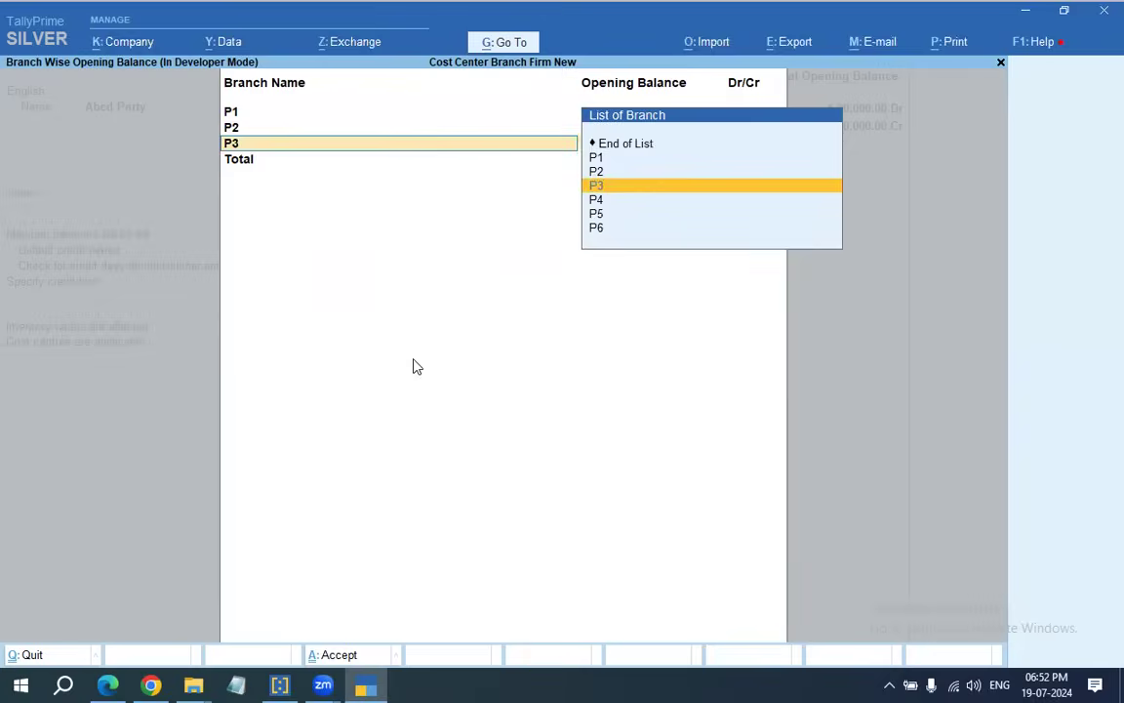
pyautogui.press('Return')
pyautogui.press('Return')
pyautogui.press('Return')
pyautogui.press('Return')
pyautogui.press('Return')
pyautogui.press('Return')
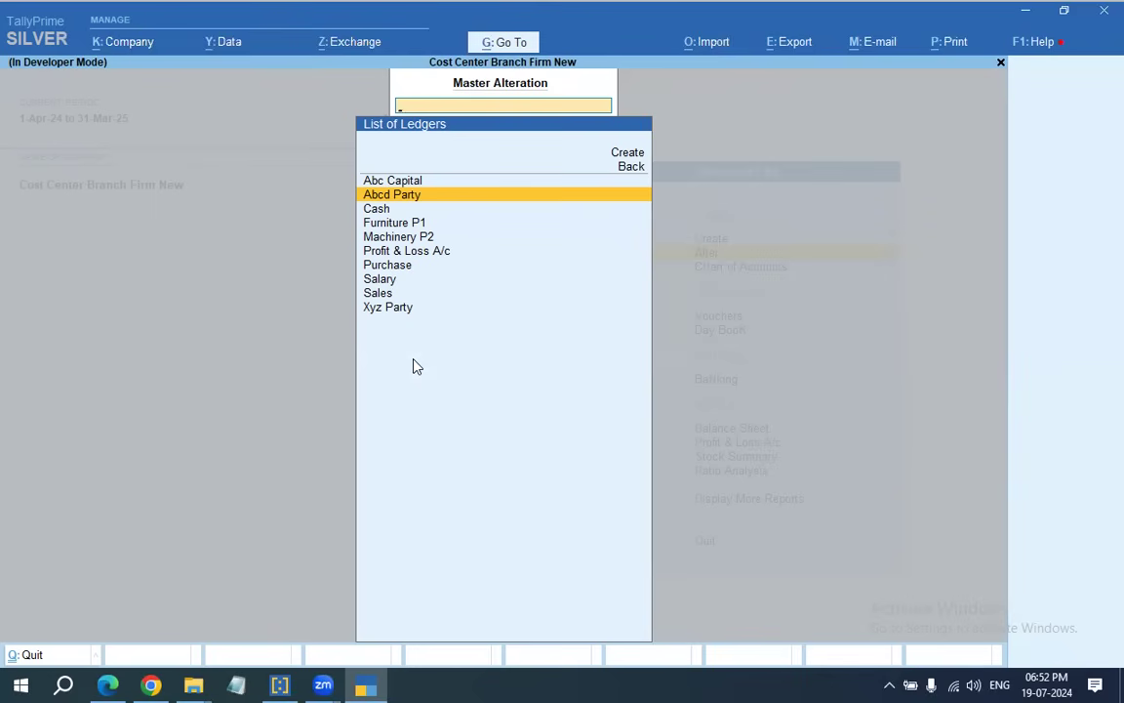
# Leave the ledger alteration and open voucher entry from the Gateway of Tally.
pyautogui.press('Escape')
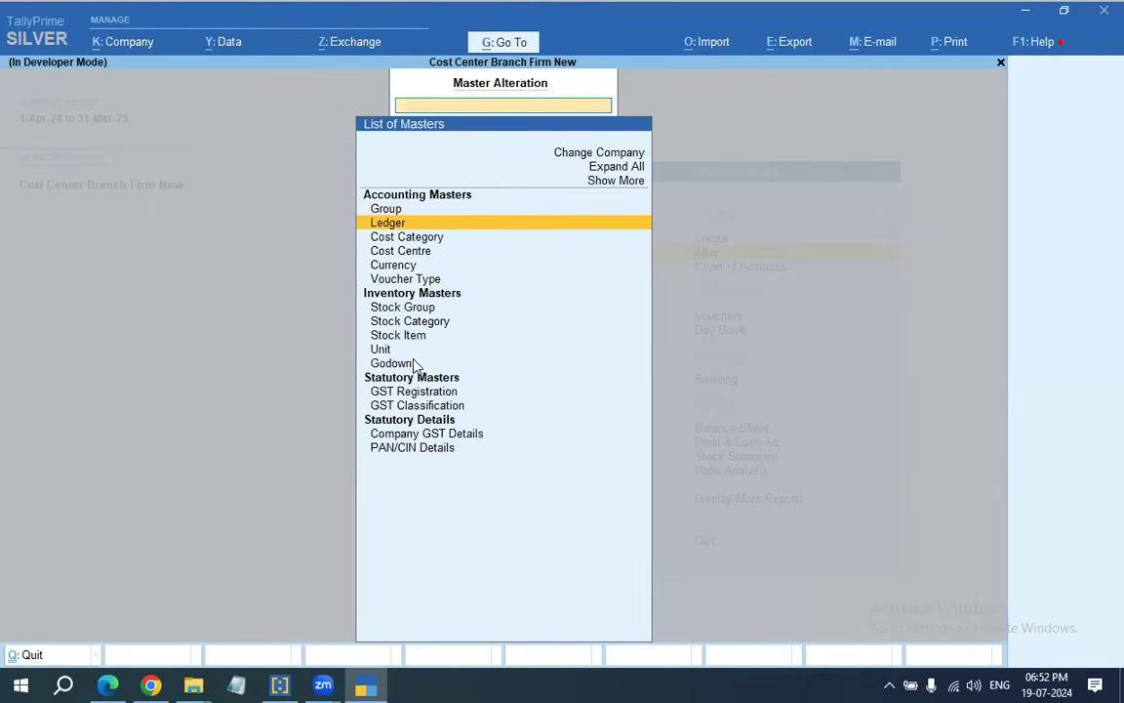
pyautogui.press('Escape')
pyautogui.press('Escape')
pyautogui.press('Escape')
pyautogui.press('Down')
pyautogui.press('Down')
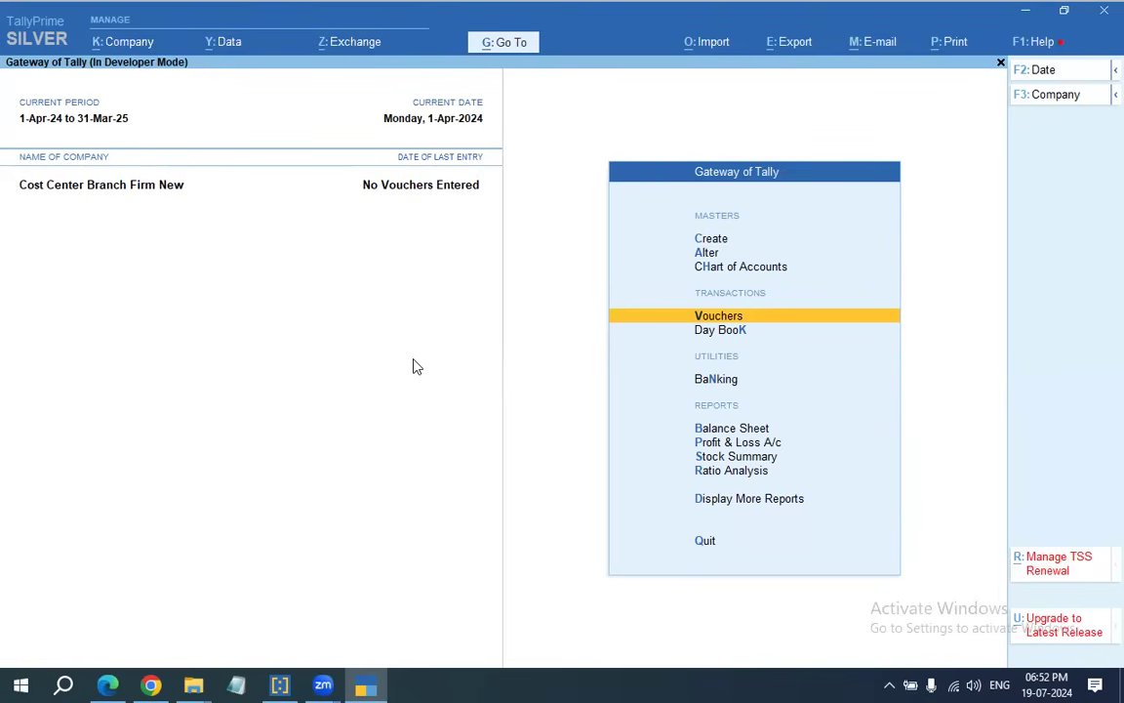
pyautogui.press('Return')
# Start a sales voucher for Abcd Party and accept its party details as they are.
pyautogui.press('F9')
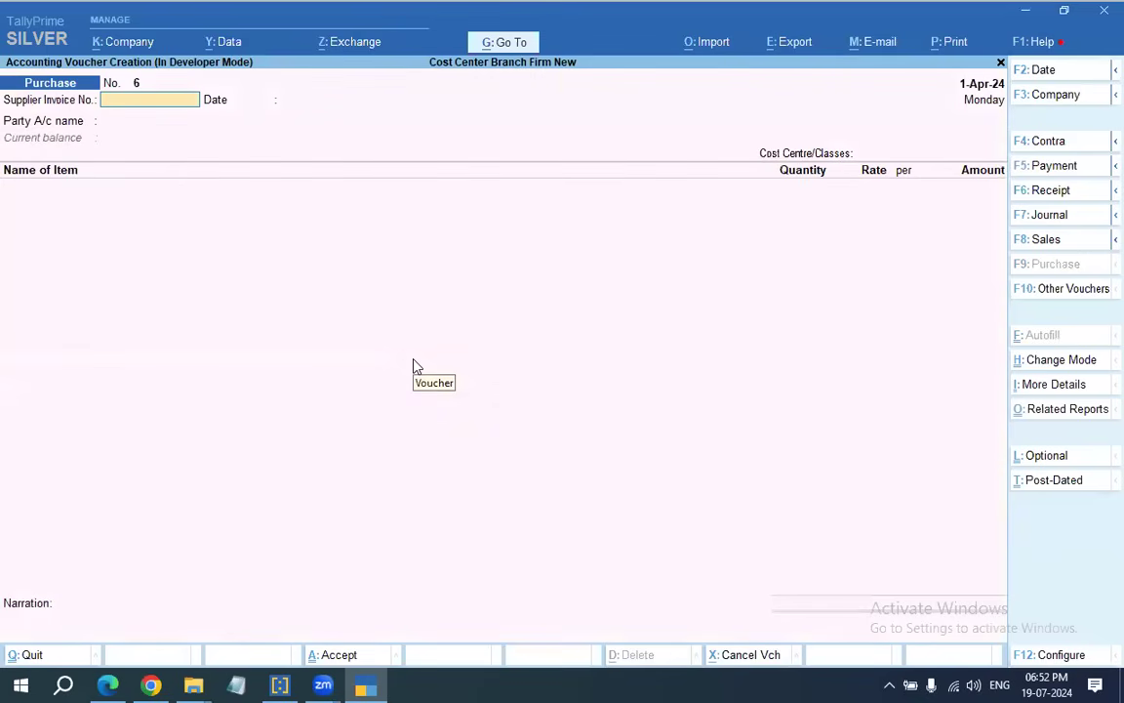
pyautogui.press('F8')
pyautogui.press('Return')
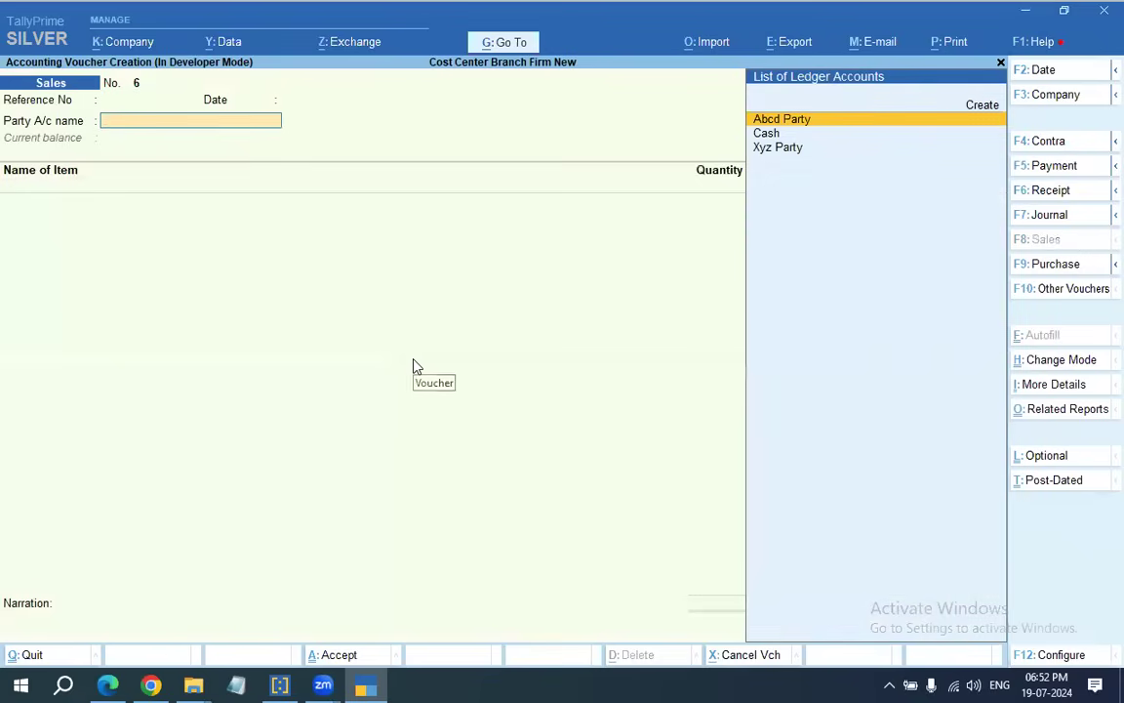
pyautogui.press('Return')
pyautogui.hotkey('ctrl', 'a')
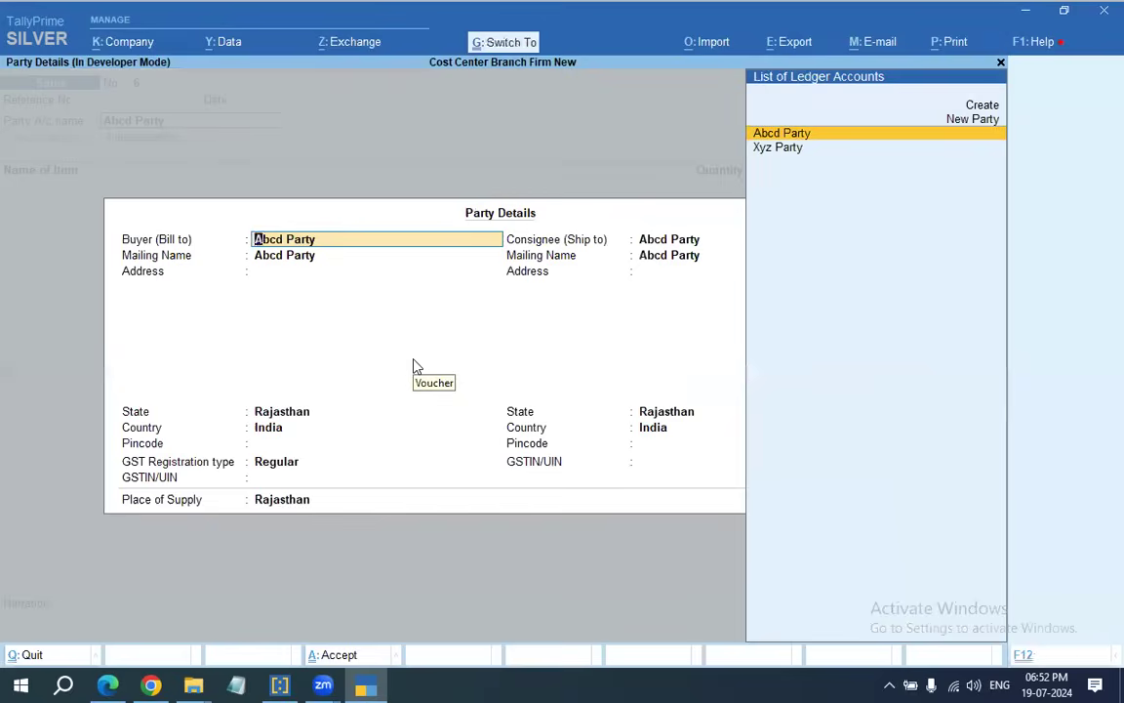
pyautogui.hotkey('ctrl', 'a')
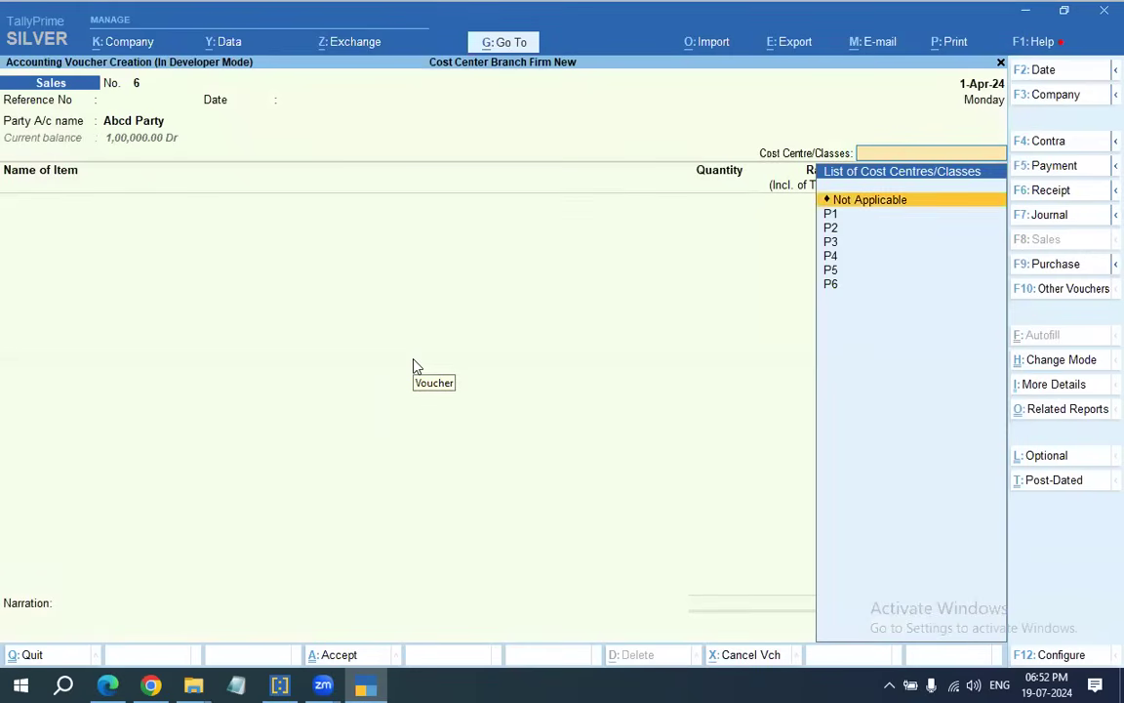
# Leave the sales voucher's cost centre as Not Applicable and choose Computer as the stock item.
pyautogui.press('Return')
pyautogui.press('Down')
pyautogui.press('Down')
pyautogui.press('Down')
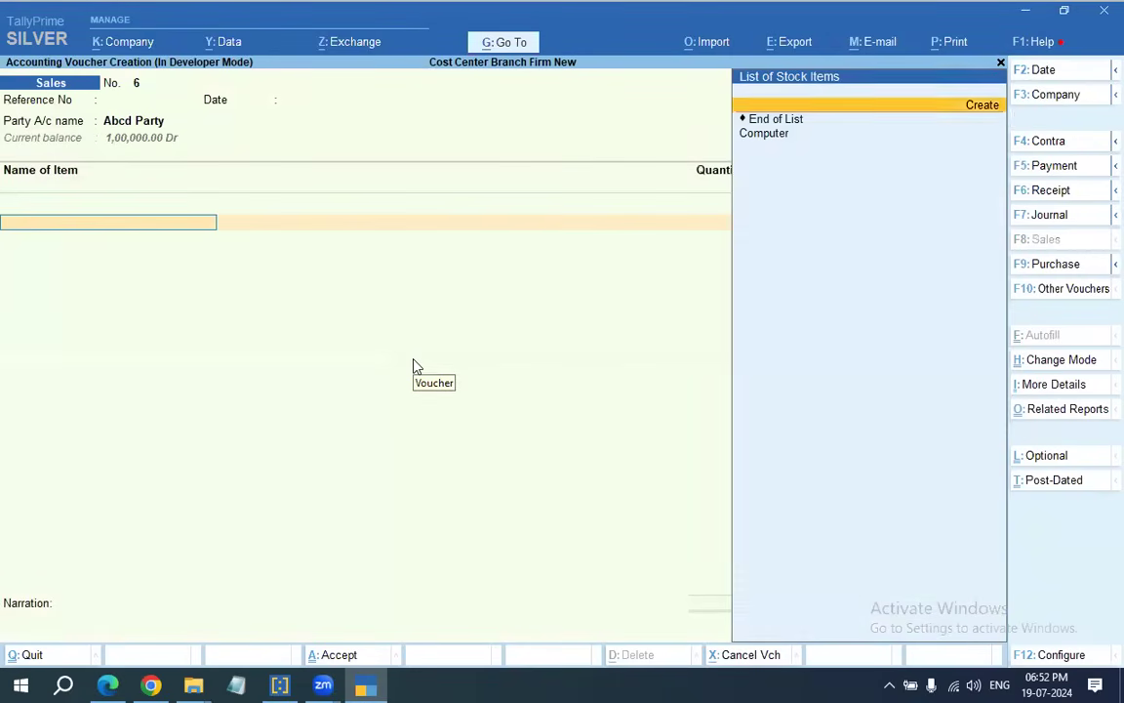
pyautogui.press('Return')
pyautogui.press('Return')
pyautogui.press('Return')
# Enter 100 pcs of Computer from Main Location at a rate of 10,000 and proceed to the GST details.
pyautogui.write('100')
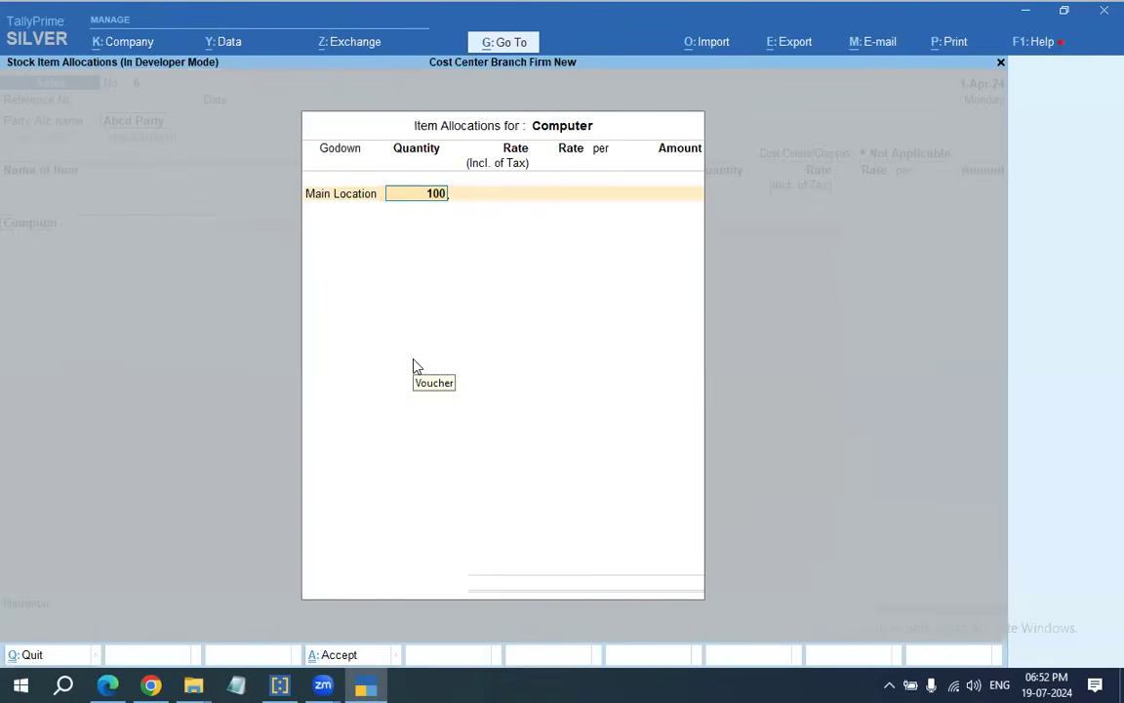
pyautogui.press('Return')
pyautogui.press('Return')
pyautogui.press('Return')
pyautogui.write('1')
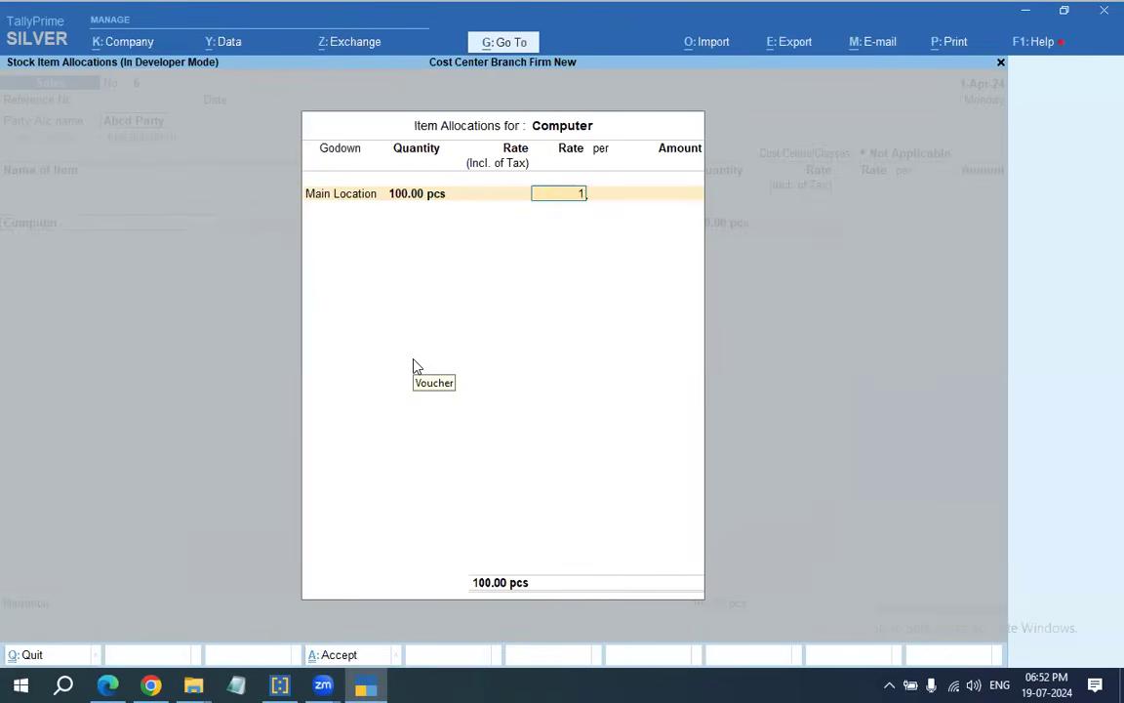
pyautogui.write('0000')
pyautogui.press('Return')
pyautogui.press('Return')
pyautogui.press('Return')
pyautogui.press('Return')
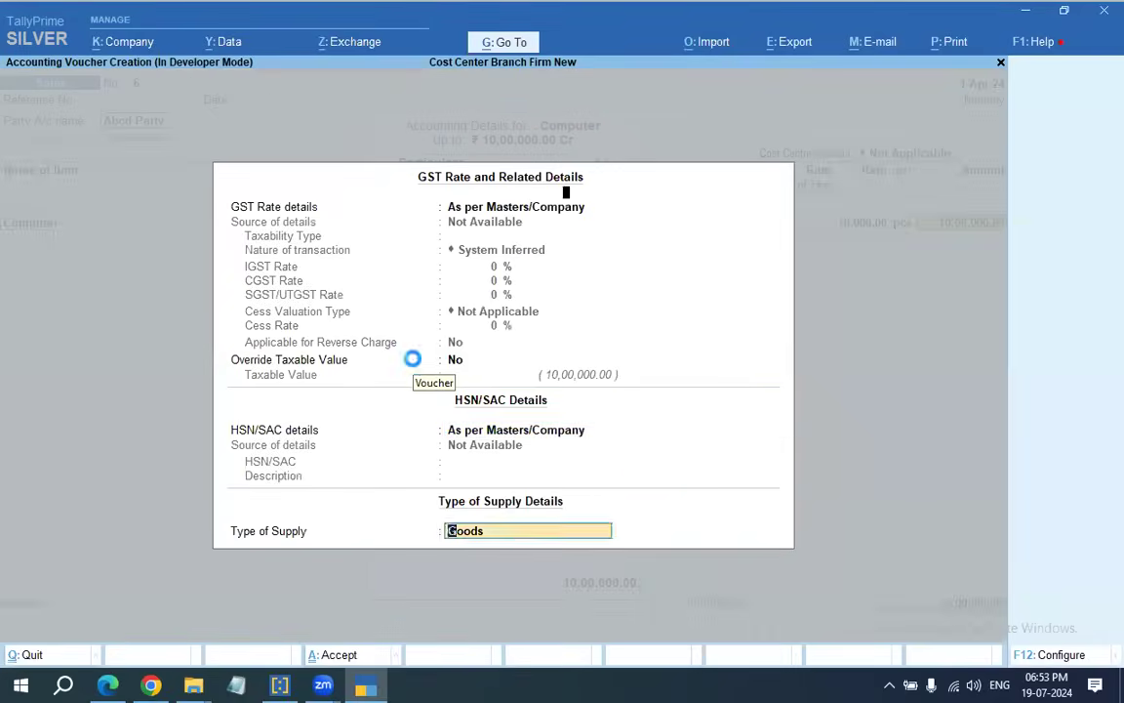
# Keep the GST details and accept the Sales cost allocation of 10,00,000.00 to P2 under Xyz Category.
pyautogui.press('Return')
pyautogui.press('Return')
pyautogui.press('Return')
pyautogui.press('Return')
pyautogui.press('BackSpace')
pyautogui.press('BackSpace')
pyautogui.press('BackSpace')
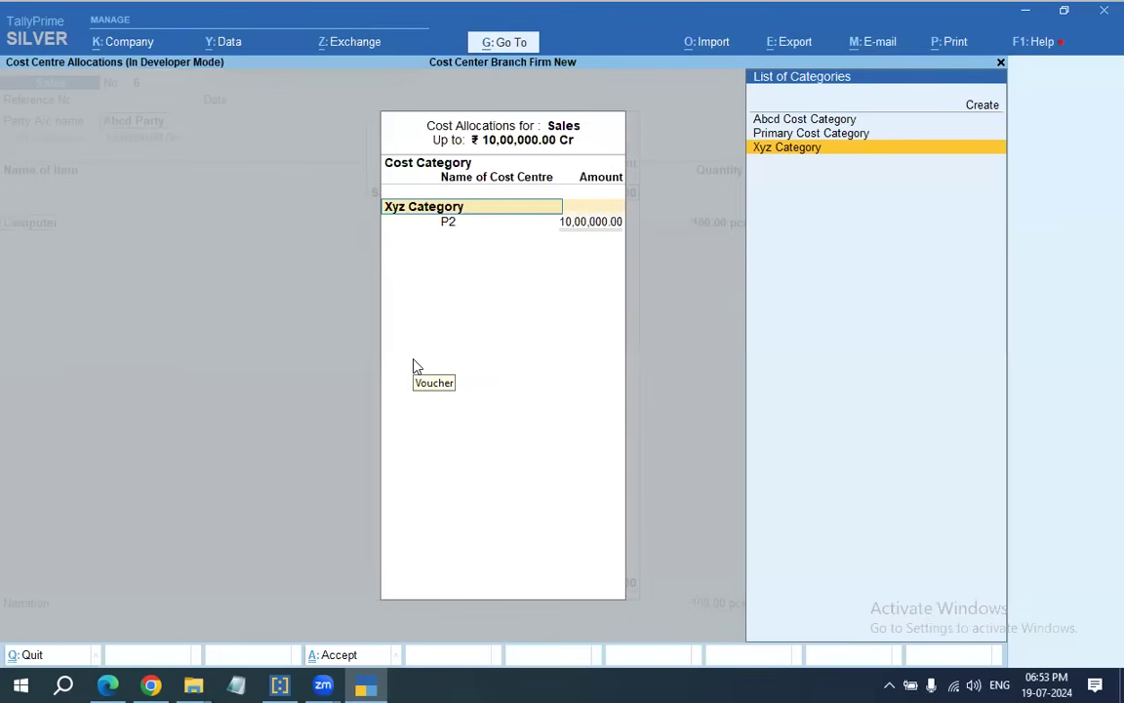
pyautogui.hotkey('ctrl', 'a')
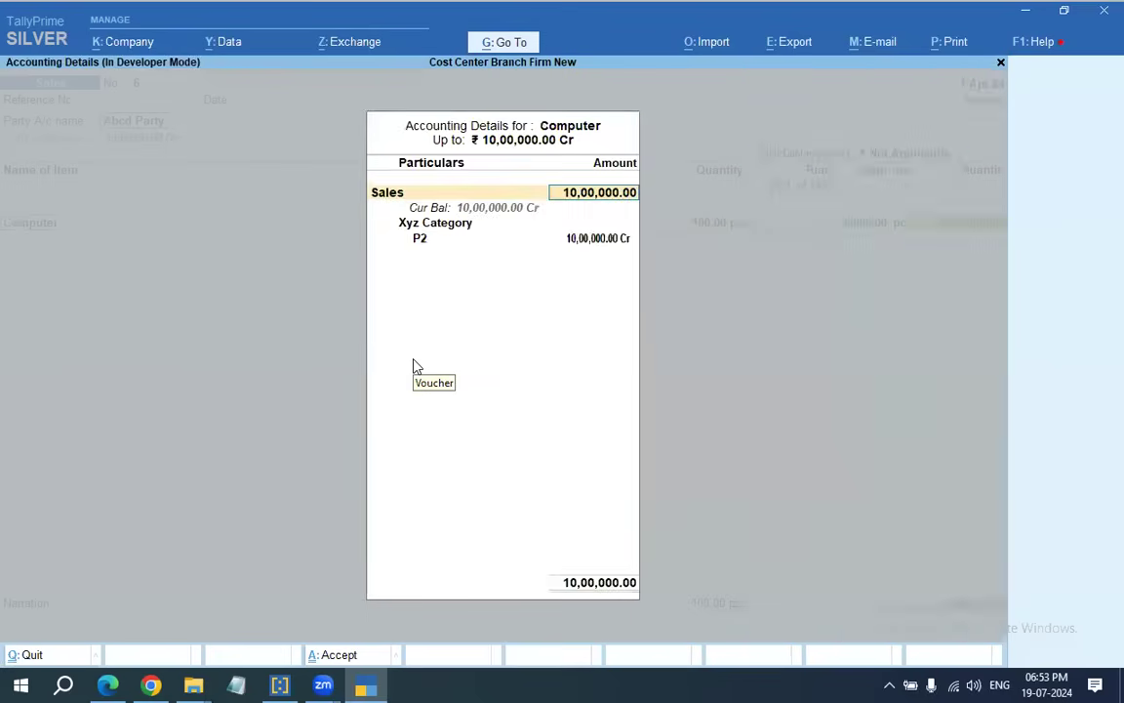
# Discard the unsaved sales voucher for Abcd Party.
pyautogui.press('BackSpace')
pyautogui.press('BackSpace')
pyautogui.press('BackSpace')
pyautogui.press('BackSpace')
pyautogui.press('Escape')
pyautogui.press('Escape')
pyautogui.press('Return')
# Turn off loading for the last TDL file, under CC BS and PL Version 6.0 All Versions, and accept the TDL configuration.
pyautogui.hotkey('ctrl', 'alt', 't')
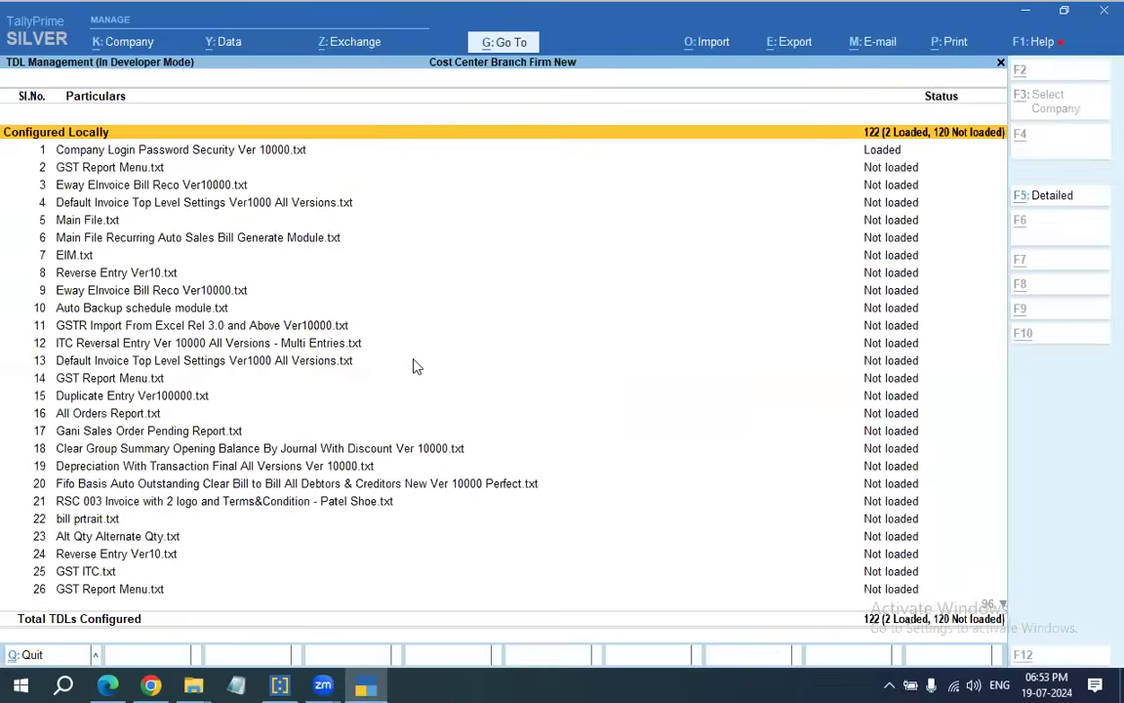
pyautogui.press('F4')
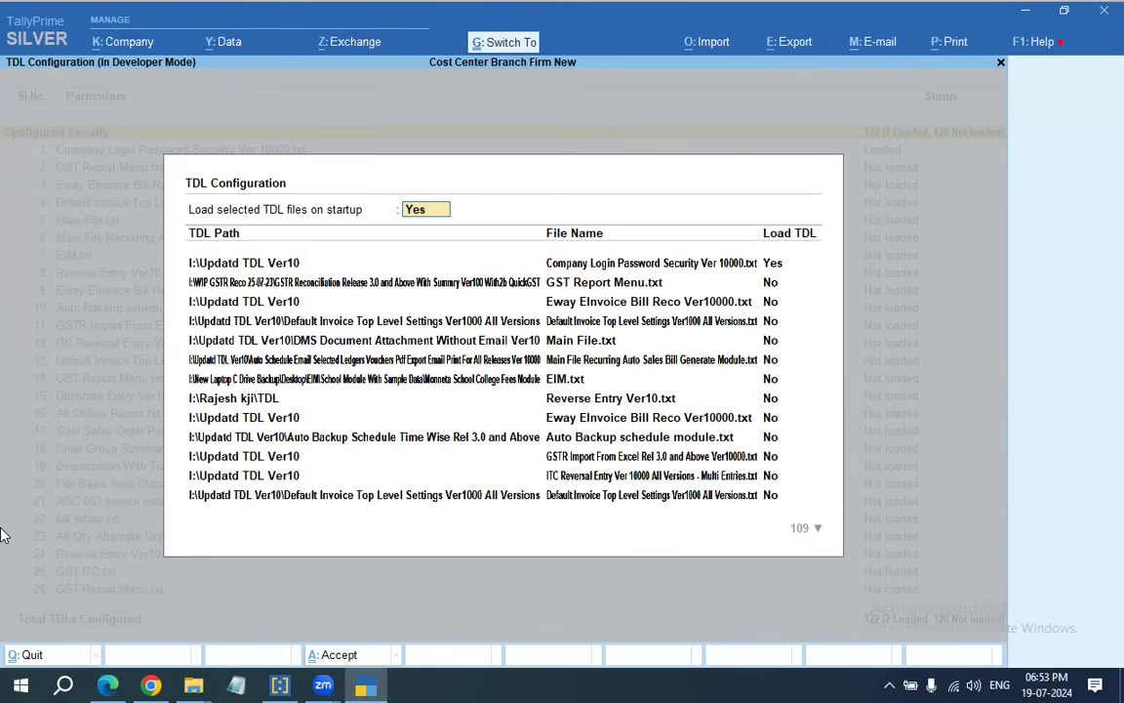
pyautogui.hotkey('ctrl', 'End')
pyautogui.write('n')
pyautogui.press('Return')
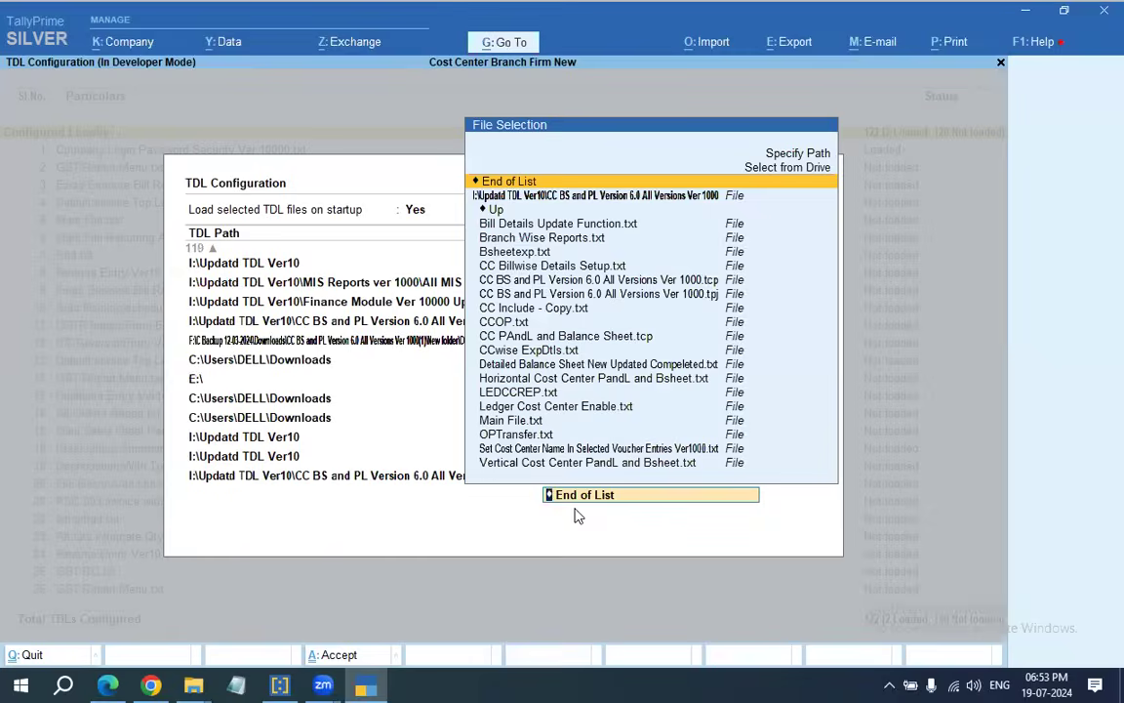
pyautogui.hotkey('ctrl', 'a')
pyautogui.press('Return')
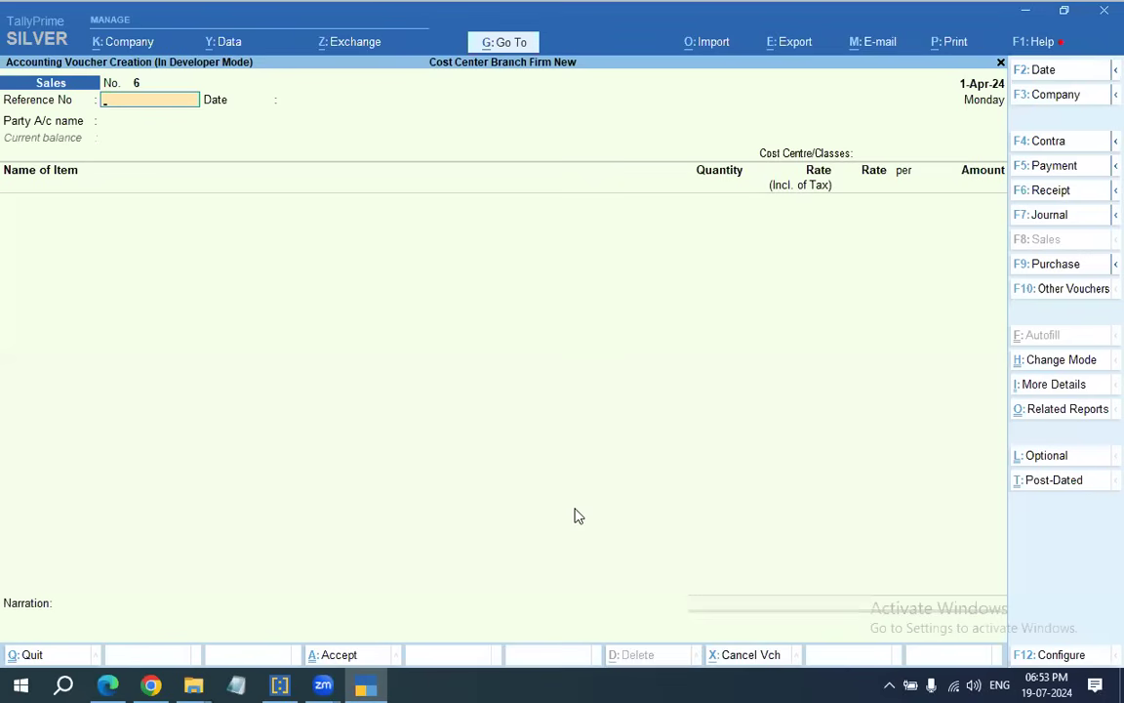
# Start a purchase voucher dated 1-Apr-24 with supplier invoice number 112.
pyautogui.press('F9')
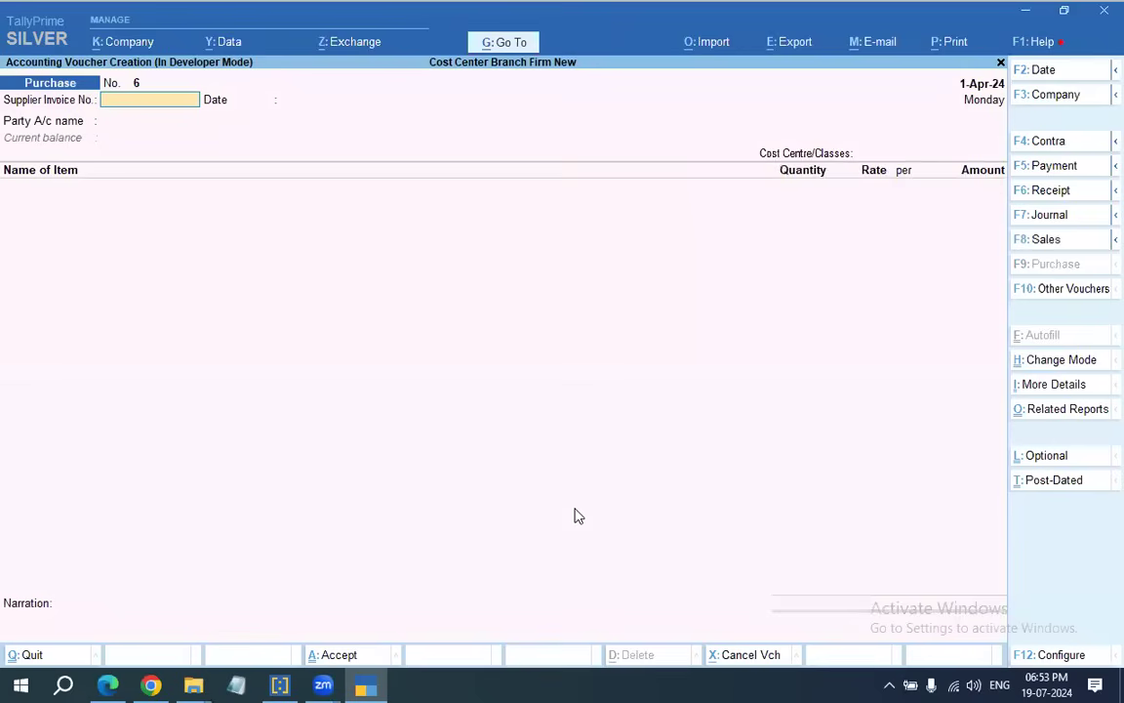
pyautogui.press('Return')
pyautogui.hotkey('shift', 'Tab')
pyautogui.write('112')
pyautogui.press('Return')
pyautogui.press('Return')
# Set Xyz Party as the supplier, accept its party details and leave the cost centre as Not Applicable.
pyautogui.press('Return')
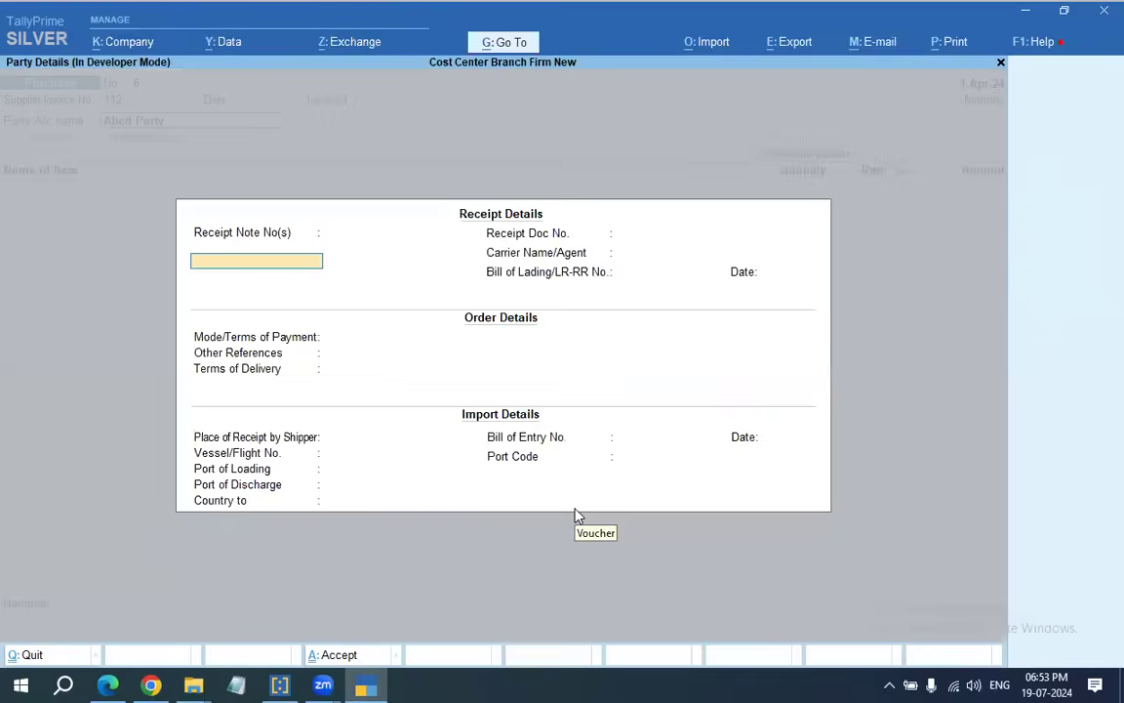
pyautogui.press('Escape')
pyautogui.press('Down')
pyautogui.press('Down')
pyautogui.press('Return')
pyautogui.hotkey('ctrl', 'a')
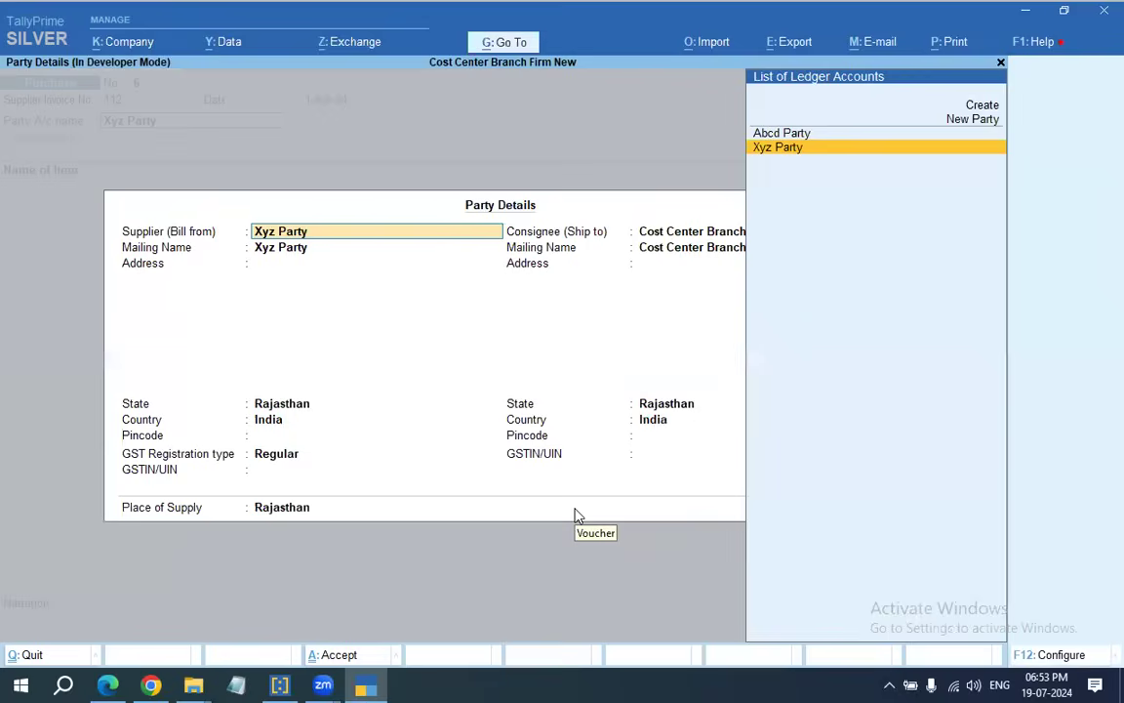
pyautogui.hotkey('ctrl', 'a')
pyautogui.press('Return')
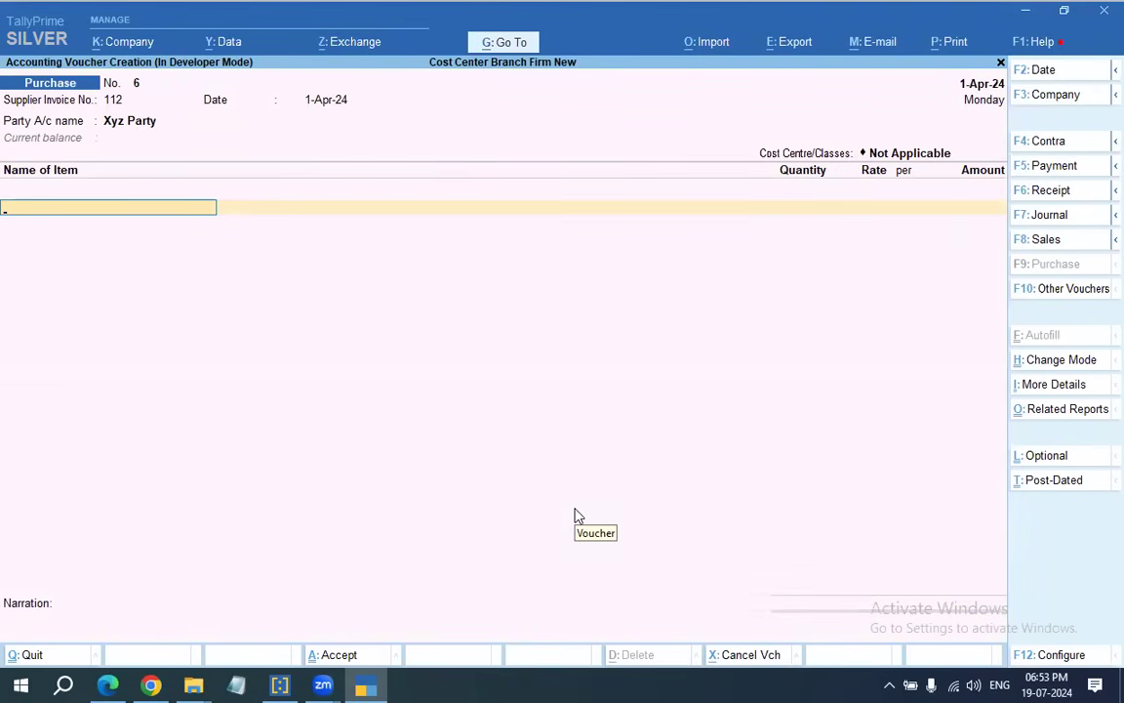
# Add 100 pcs of Computer for an amount of 1,00,000.00 to the purchase voucher and accept its accounting details.
pyautogui.press('Down')
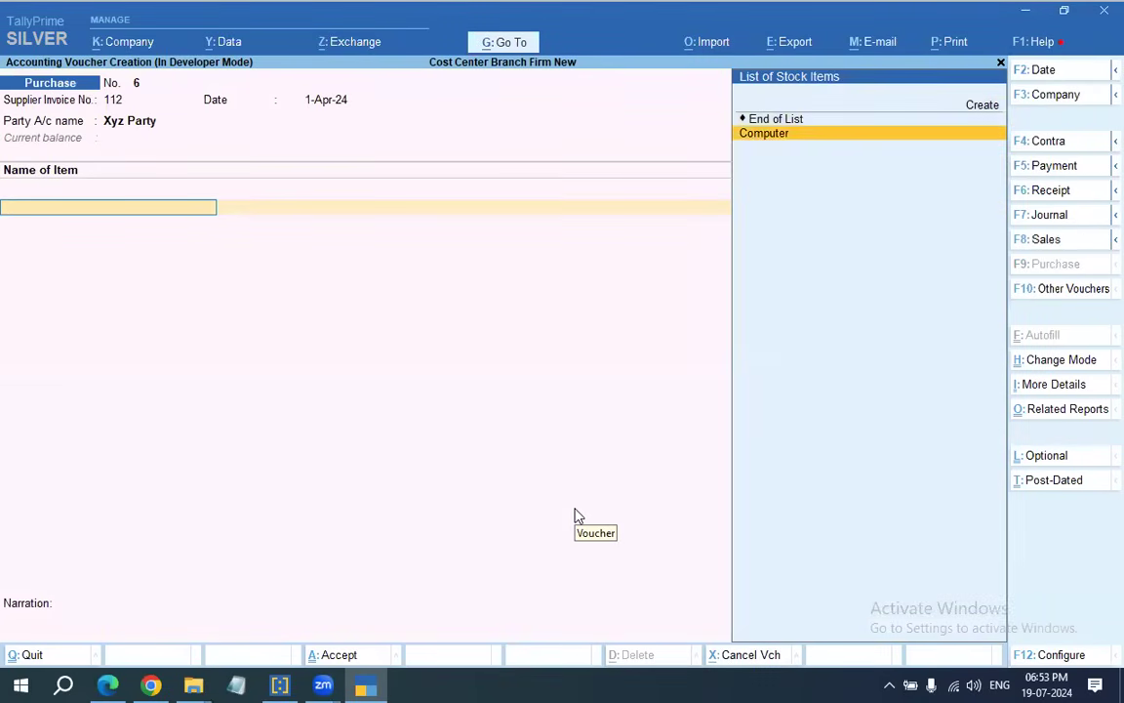
pyautogui.press('Return')
pyautogui.write('100')
pyautogui.press('Return')
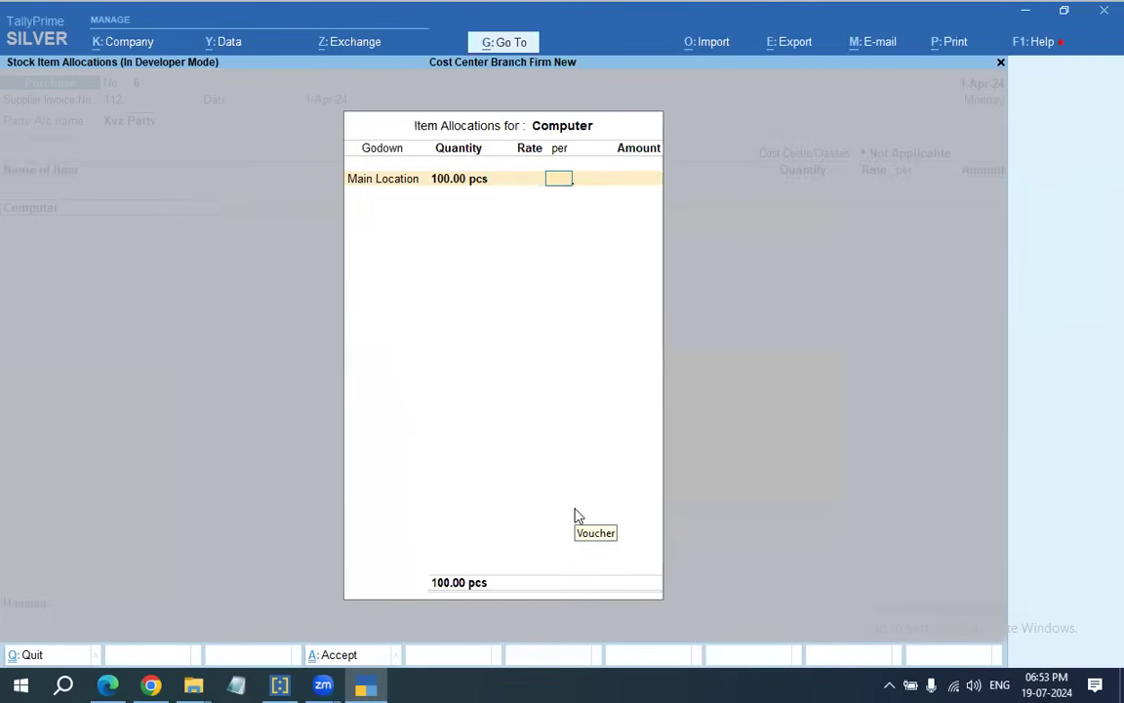
pyautogui.write('1,00,0')
pyautogui.press('Return')
pyautogui.press('Return')
pyautogui.press('Return')
pyautogui.press('Return')
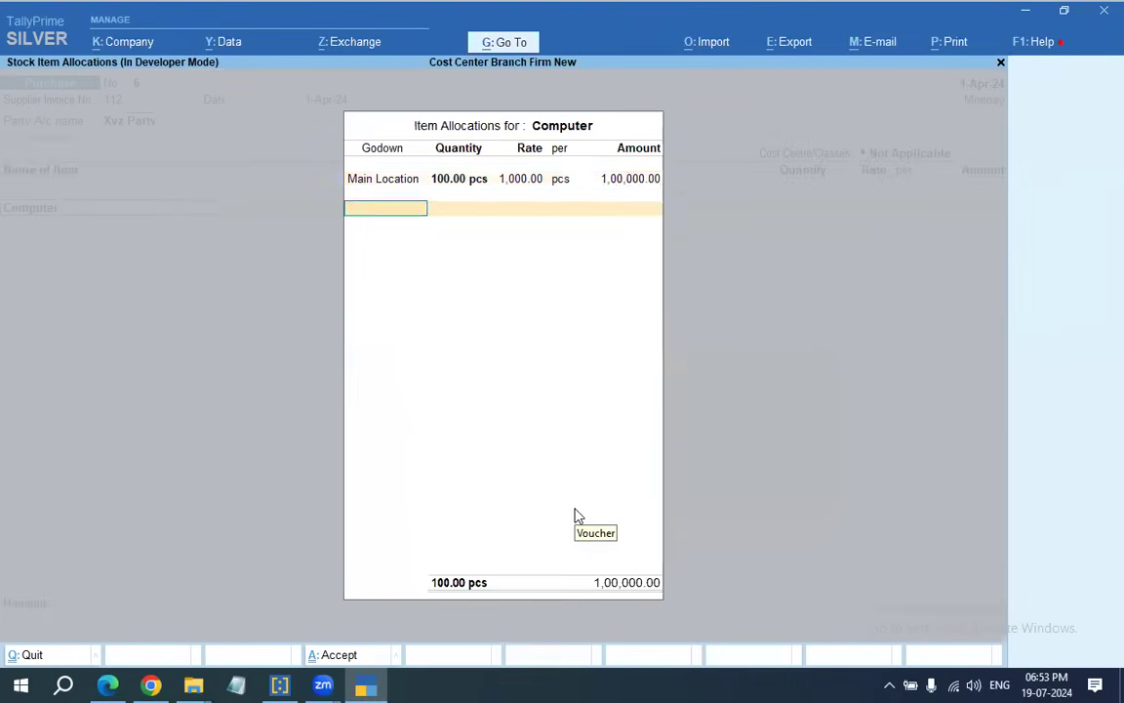
pyautogui.hotkey('ctrl', 'a')
pyautogui.press('Return')
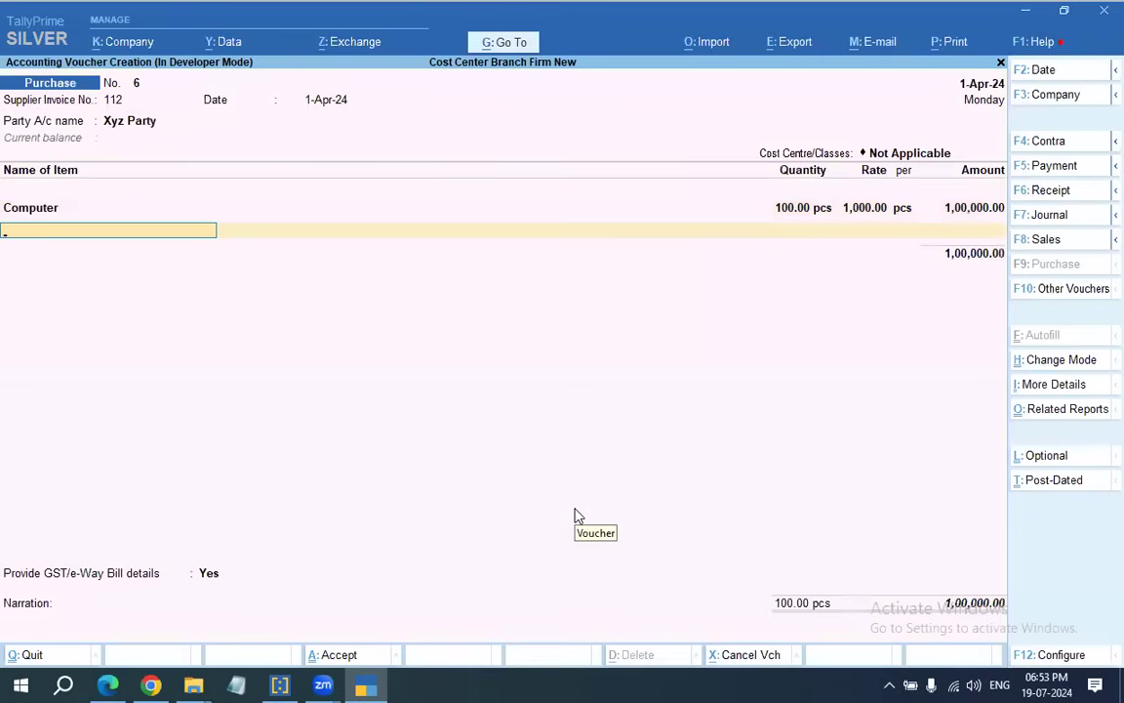
# End the item list, accept the blank e-Way Bill and remaining details, and save the purchase voucher for invoice 112.
pyautogui.press('Return')
pyautogui.press('Return')
pyautogui.press('Return')
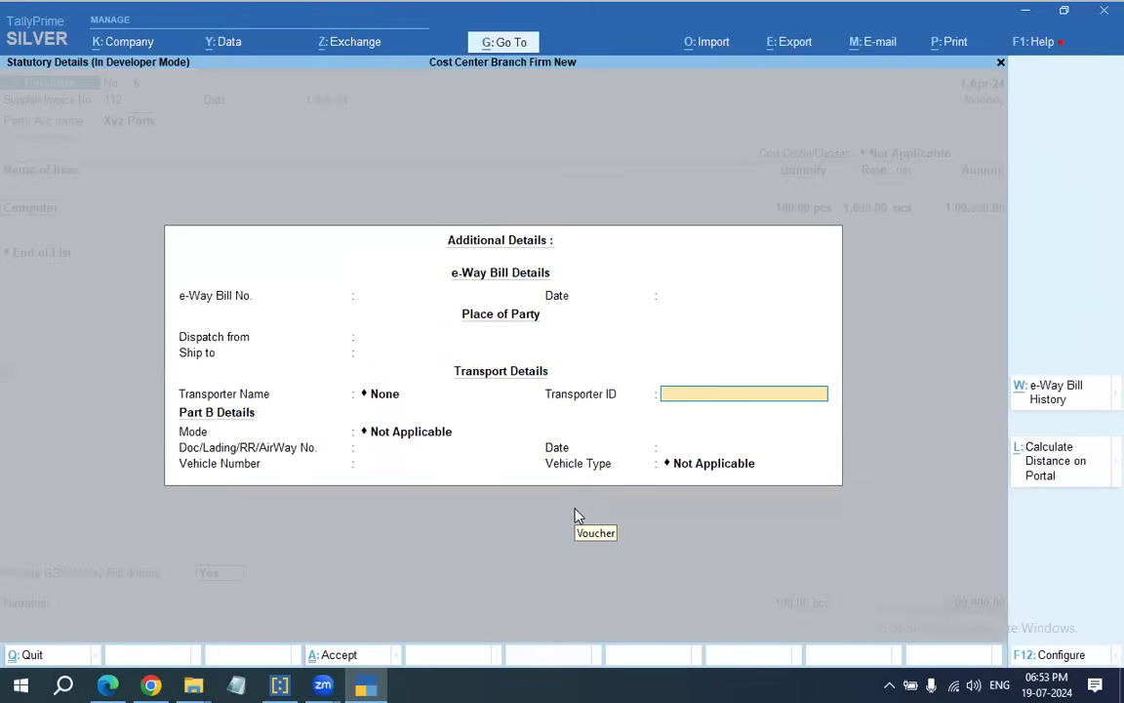
pyautogui.hotkey('ctrl', 'a')
pyautogui.press('Return')
pyautogui.press('Return')
pyautogui.hotkey('ctrl', 'a')
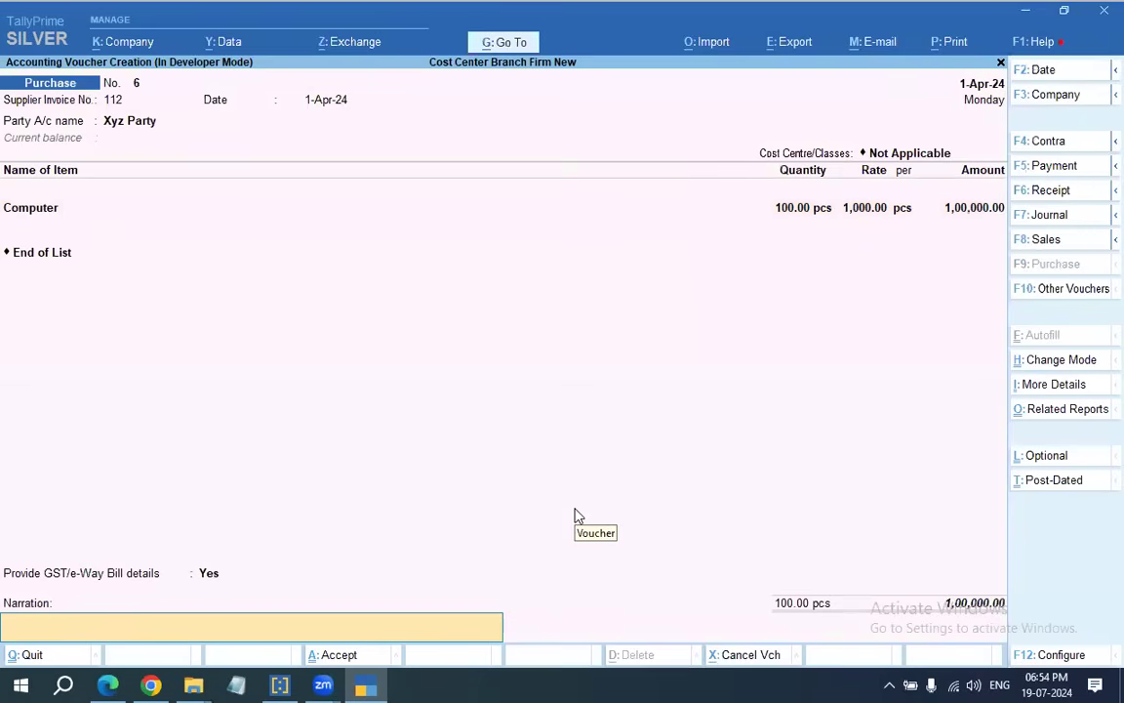
pyautogui.press('Return')
pyautogui.press('Return')
# Date the next purchase voucher 2-Apr-24 and enter supplier invoice number 556.
pyautogui.press('F2')
pyautogui.press('Return')
pyautogui.press('Return')
pyautogui.write('555')
pyautogui.press('Return')
pyautogui.press('Return')
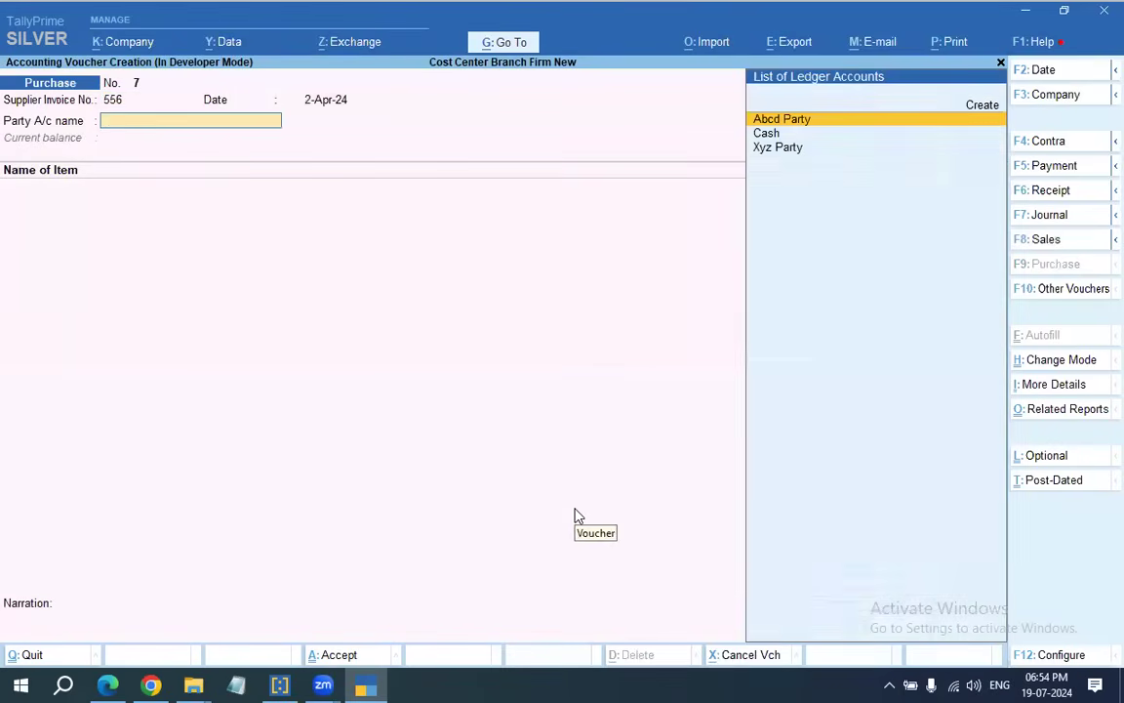
# Choose Xyz Party as the supplier for invoice 556, keeping its party details and the cost centre Not Applicable.
pyautogui.press('Down')
pyautogui.press('Down')
pyautogui.press('Return')
pyautogui.hotkey('ctrl', 'a')
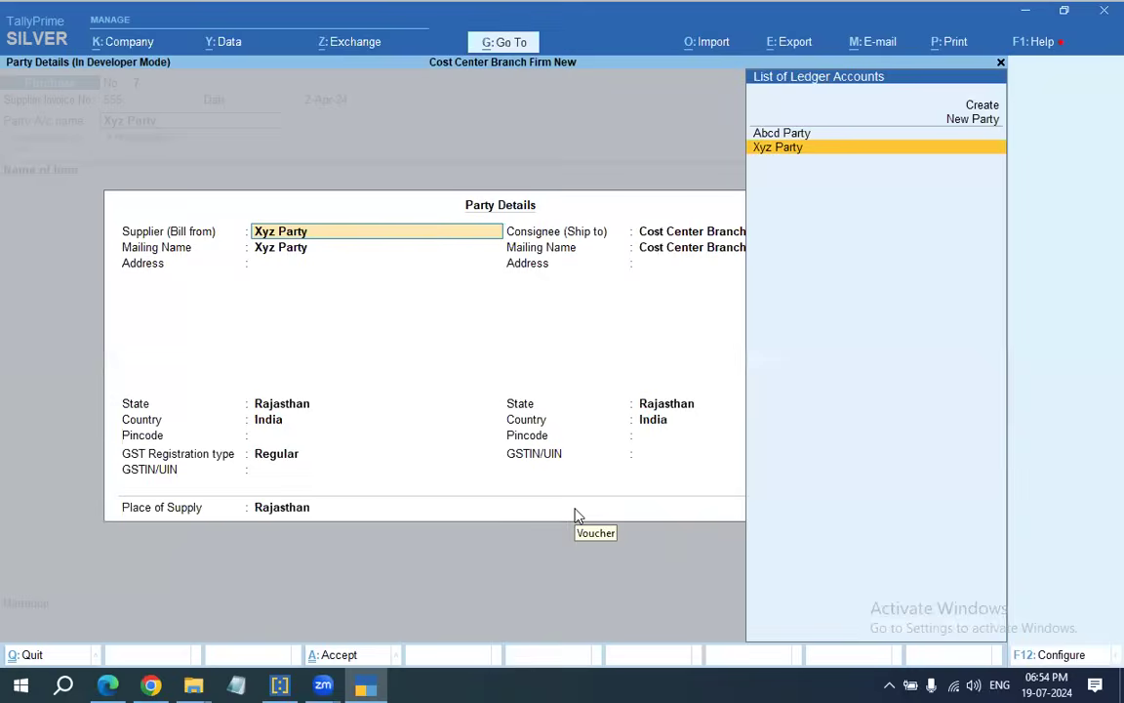
pyautogui.hotkey('ctrl', 'a')
pyautogui.press('Return')
# Add 200 pcs of Computer at a rate of 1,000.00 and post 2,00,000.00 to the Purchase ledger.
pyautogui.press('Down')
pyautogui.press('Return')
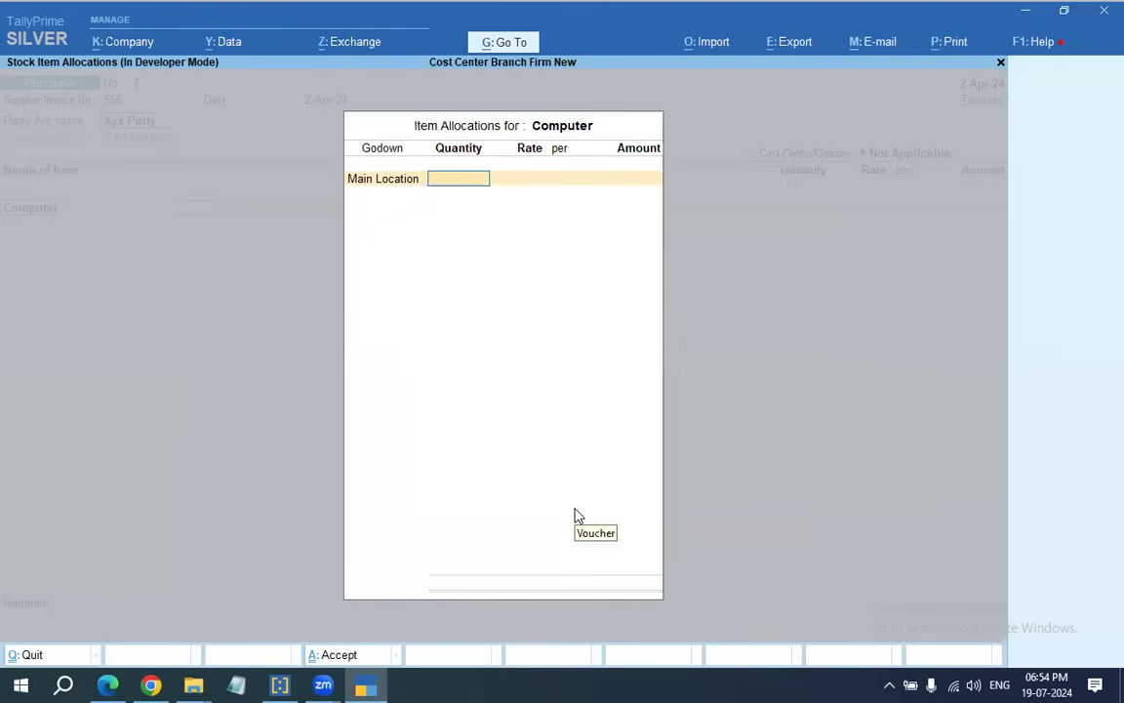
pyautogui.write('200')
pyautogui.press('Return')
pyautogui.press('Return')
pyautogui.press('Return')
pyautogui.press('Return')
pyautogui.press('Return')
pyautogui.hotkey('ctrl', 'a')
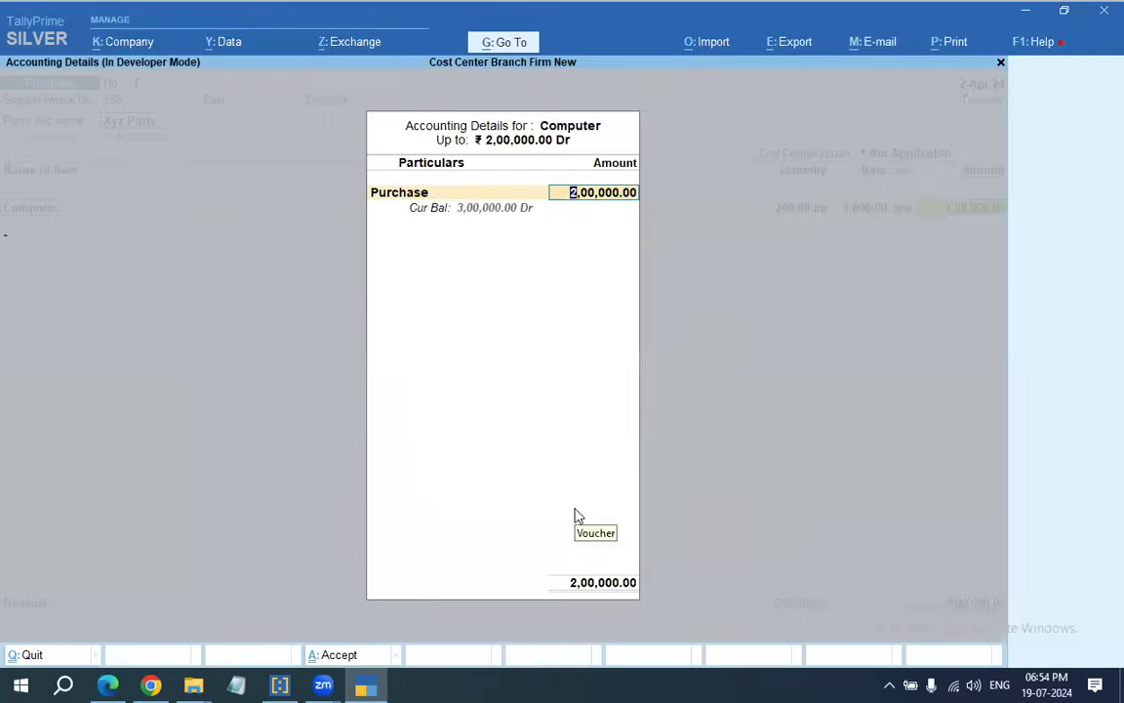
pyautogui.hotkey('ctrl', 'a')
# Set GST/e-Way Bill details to No, accept the New Ref 556 bill for 2,00,000.00 and save the voucher.
pyautogui.press('n')
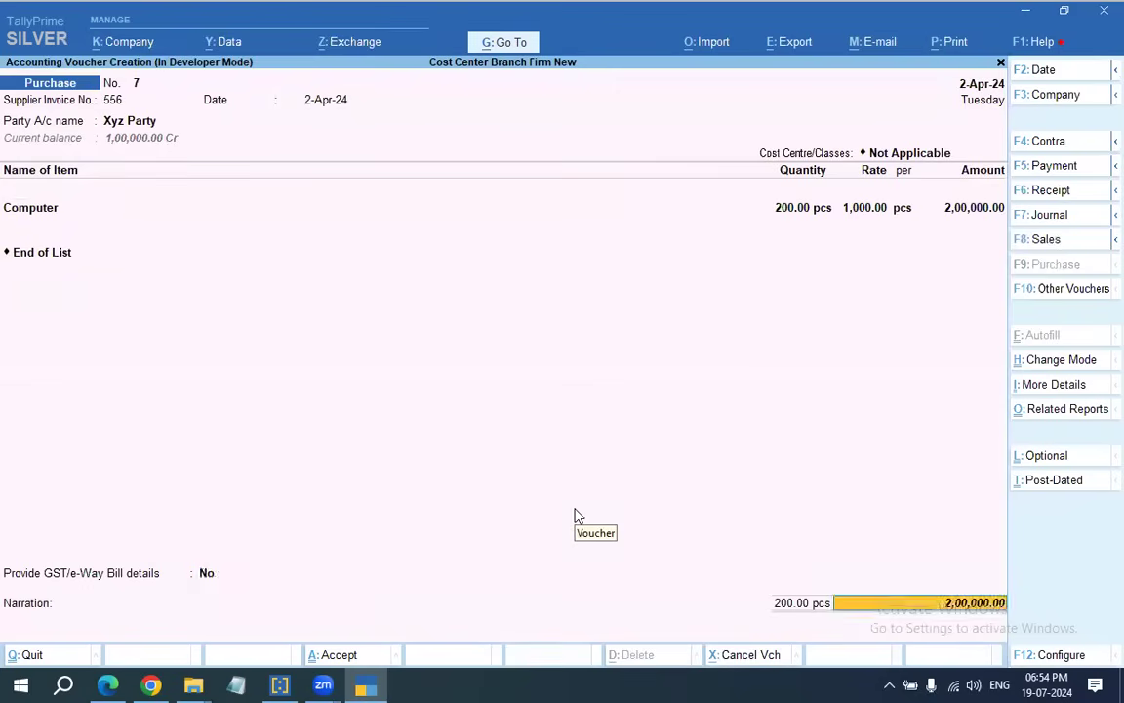
pyautogui.press('Return')
pyautogui.press('Return')
pyautogui.press('Return')
pyautogui.press('Return')
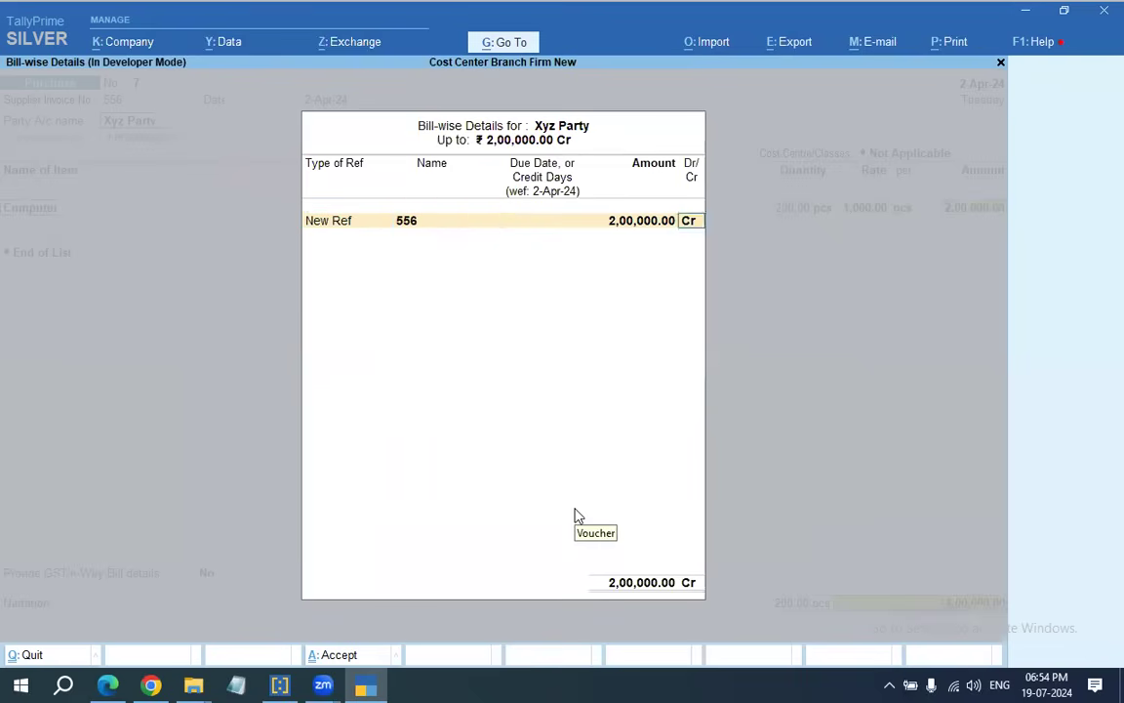
pyautogui.press('Return')
# Date the next purchase voucher 3-Apr-24 and enter supplier invoice number 6768.
pyautogui.press('+')
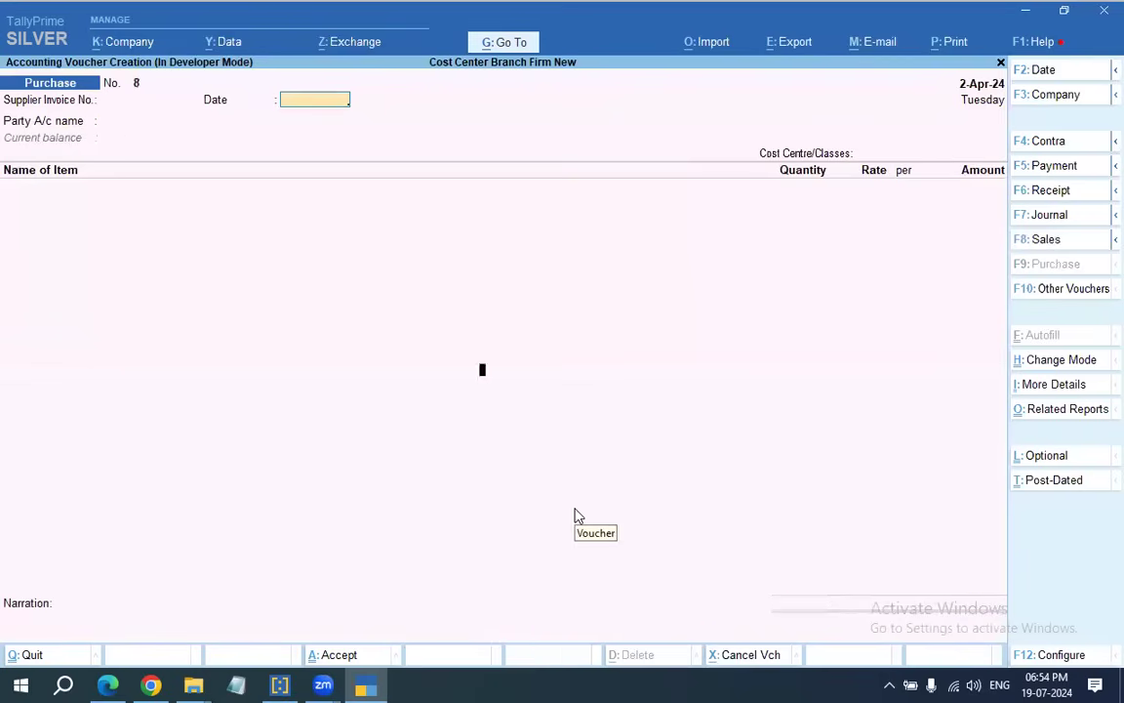
pyautogui.press('Return')
pyautogui.press('BackSpace')
pyautogui.press('BackSpace')
pyautogui.write('6768')
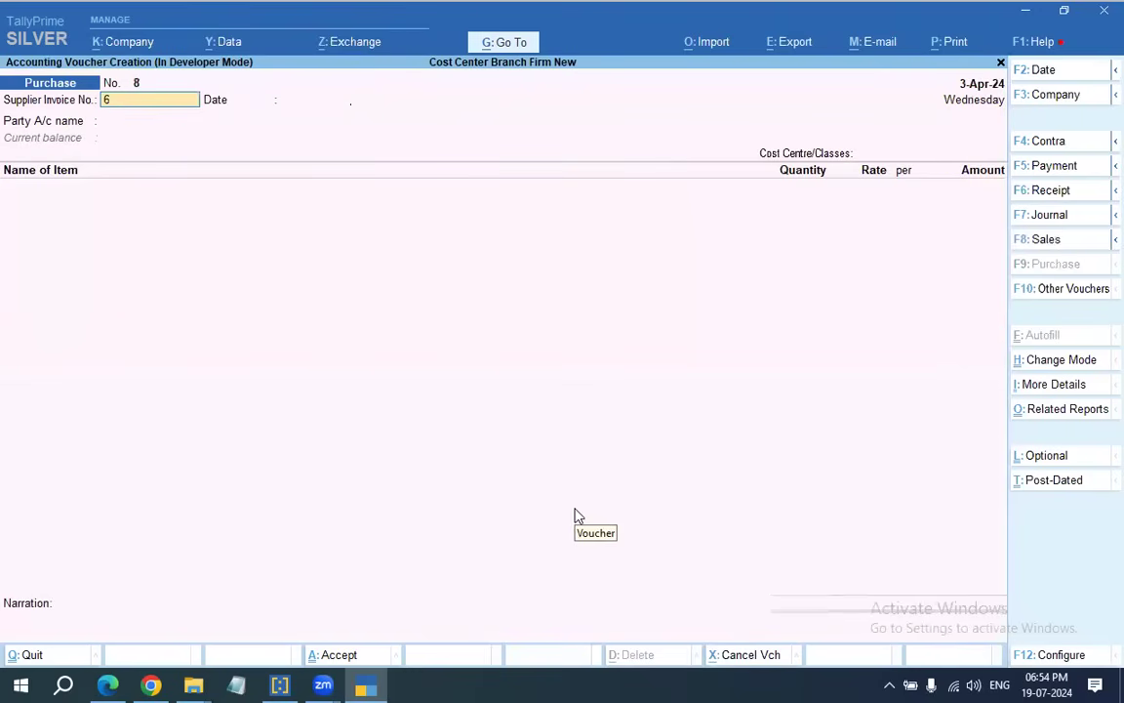
pyautogui.press('Return')
pyautogui.press('Return')
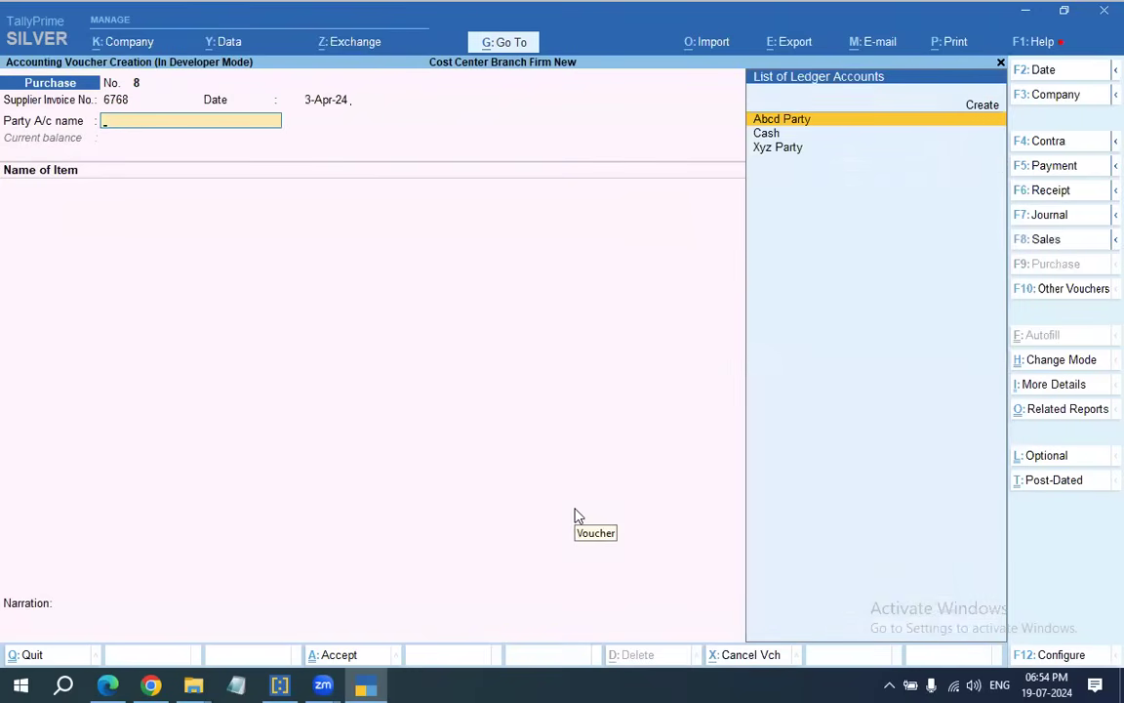
# Choose Xyz Party as the supplier for invoice 6768, keeping its party details and the cost centre Not Applicable.
pyautogui.press('Down')
pyautogui.press('Down')
pyautogui.press('Return')
pyautogui.hotkey('ctrl', 'a')
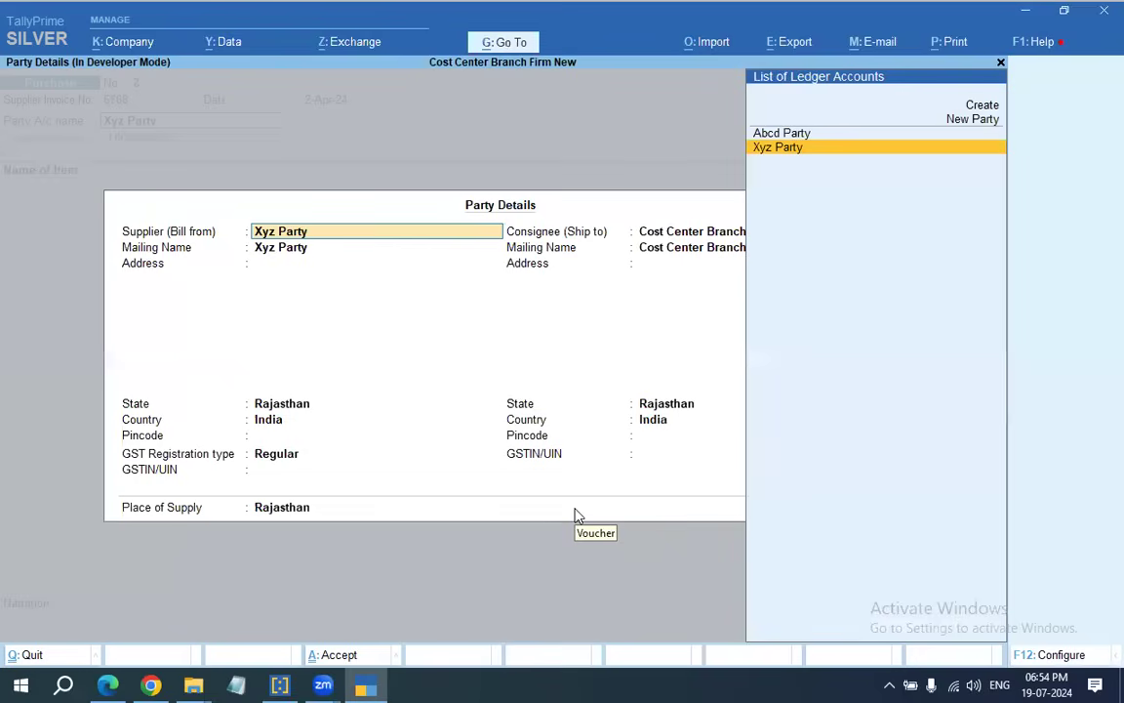
pyautogui.hotkey('ctrl', 'a')
pyautogui.press('Return')
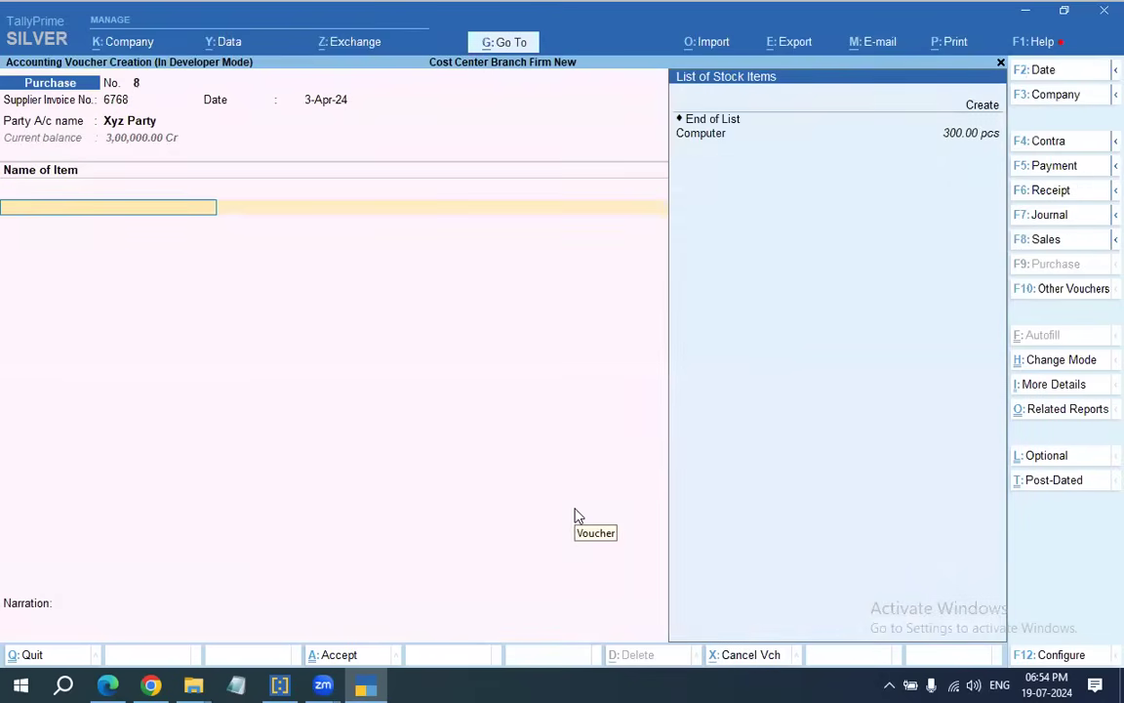
# Add 600 pcs of Computer at a rate of 1,200.00 and post 7,20,000.00 to the Purchase ledger.
pyautogui.press('Down')
pyautogui.press('Return')
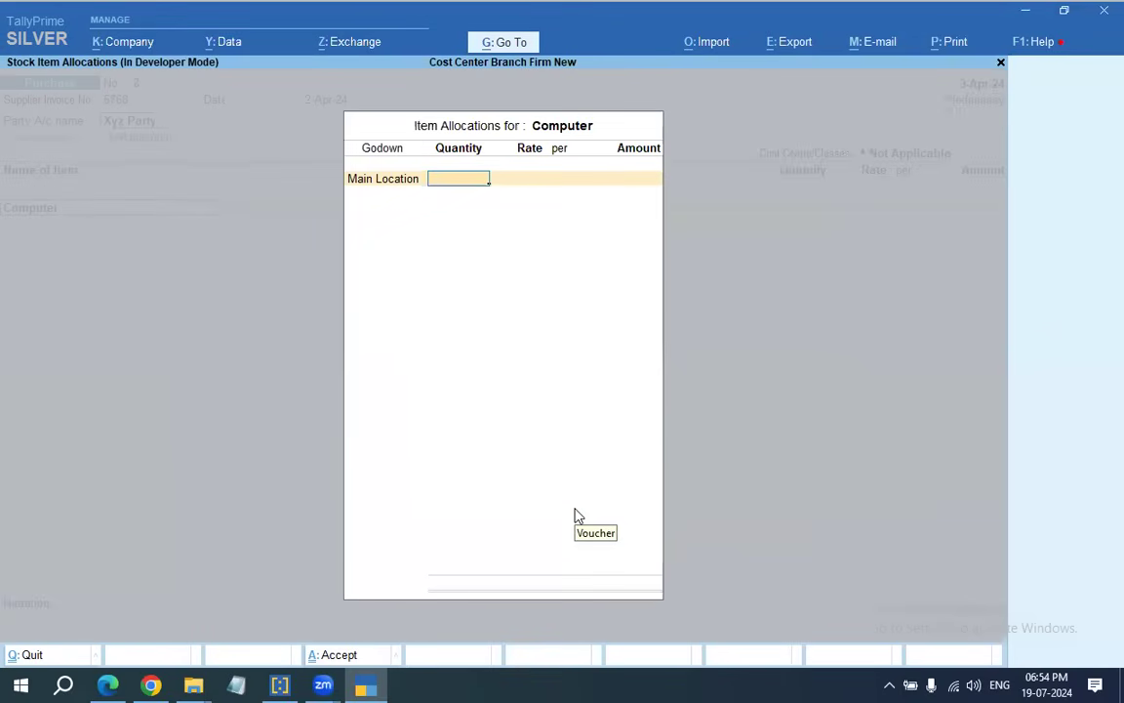
pyautogui.write('600')
pyautogui.press('Return')
pyautogui.write('1200')
pyautogui.press('Return')
pyautogui.press('Return')
pyautogui.press('Return')
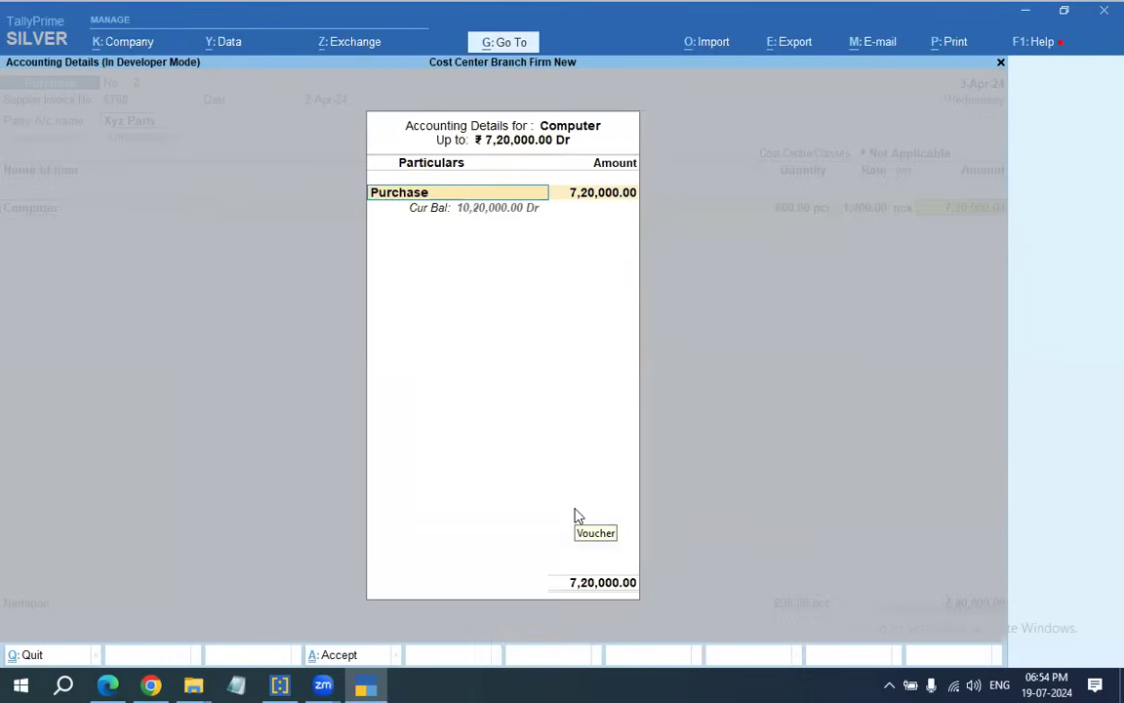
pyautogui.press('Return')
pyautogui.press('Return')
pyautogui.press('Return')
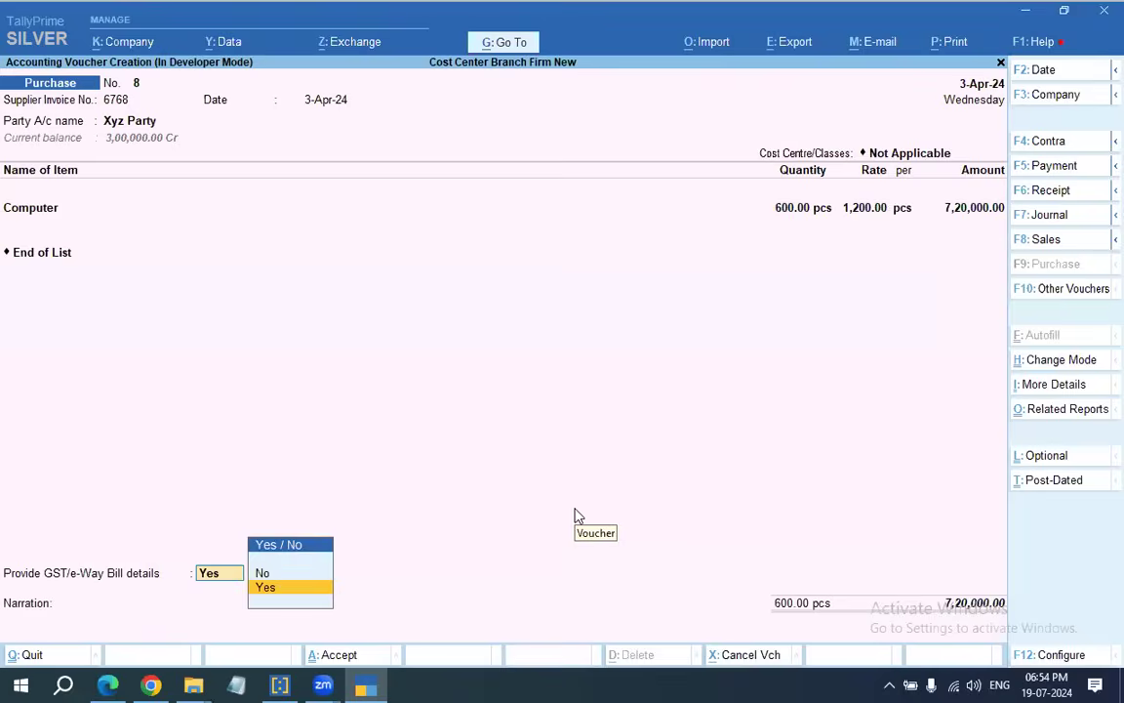
# Keep GST/e-Way Bill details at Yes, accept the remaining details unchanged and save the purchase voucher.
pyautogui.press('Return')
pyautogui.hotkey('ctrl', 'a')
pyautogui.press('Return')
pyautogui.press('Return')
pyautogui.hotkey('ctrl', 'a')
pyautogui.press('Return')
pyautogui.press('Return')
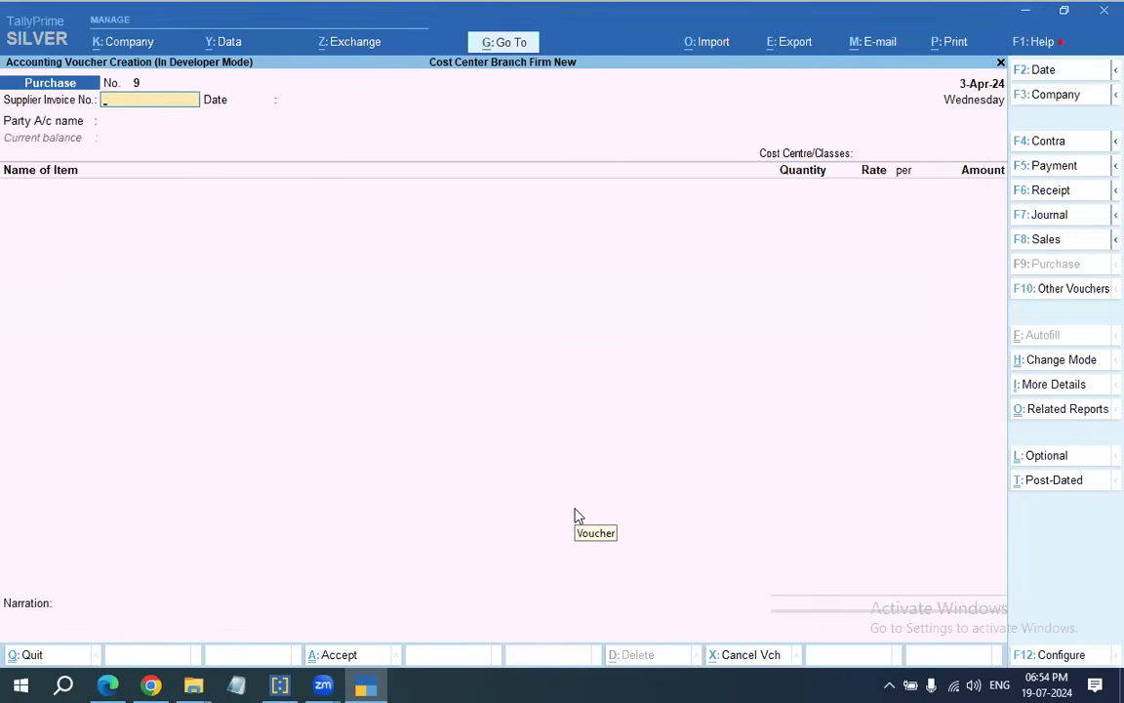
# Leave purchase voucher entry and bring up the list of masters for alteration.
pyautogui.press('Escape')
pyautogui.press('Return')
pyautogui.press('Escape')
pyautogui.press('Up')
pyautogui.press('Up')
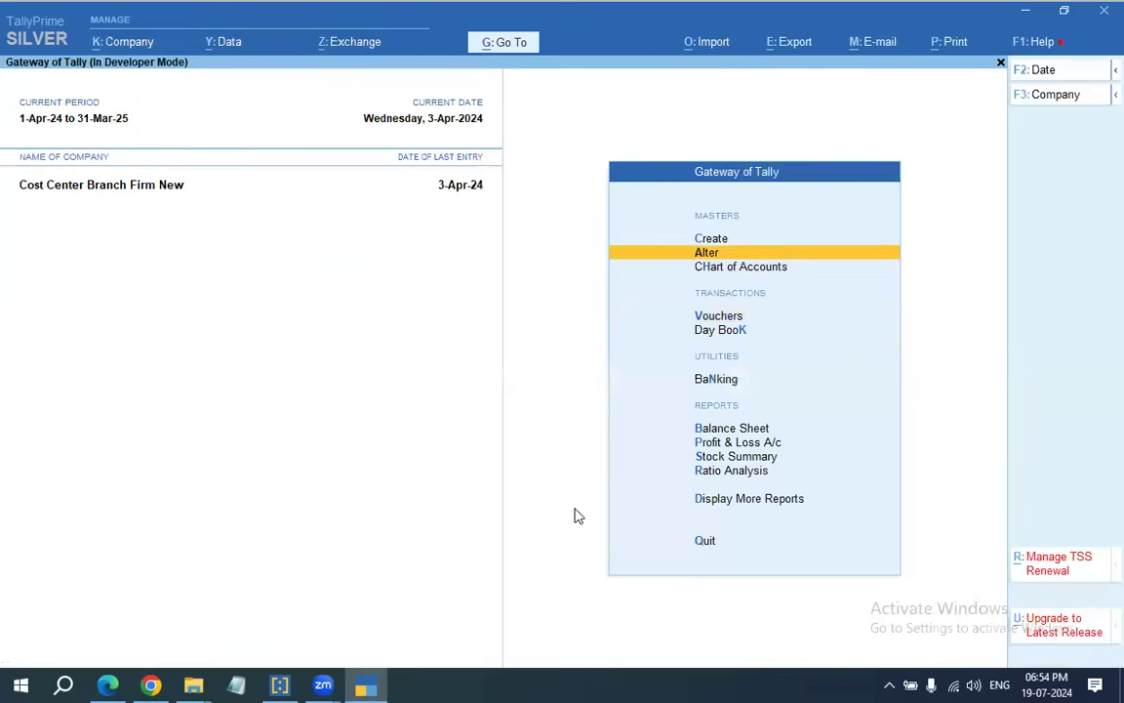
pyautogui.press('Return')
pyautogui.press('Down')
pyautogui.press('Up')
pyautogui.press('Return')
pyautogui.write('Sa')
pyautogui.press('Return')
pyautogui.press('Escape')
pyautogui.press('Return')
pyautogui.press('Escape')
pyautogui.write('S')
pyautogui.press('BackSpace')
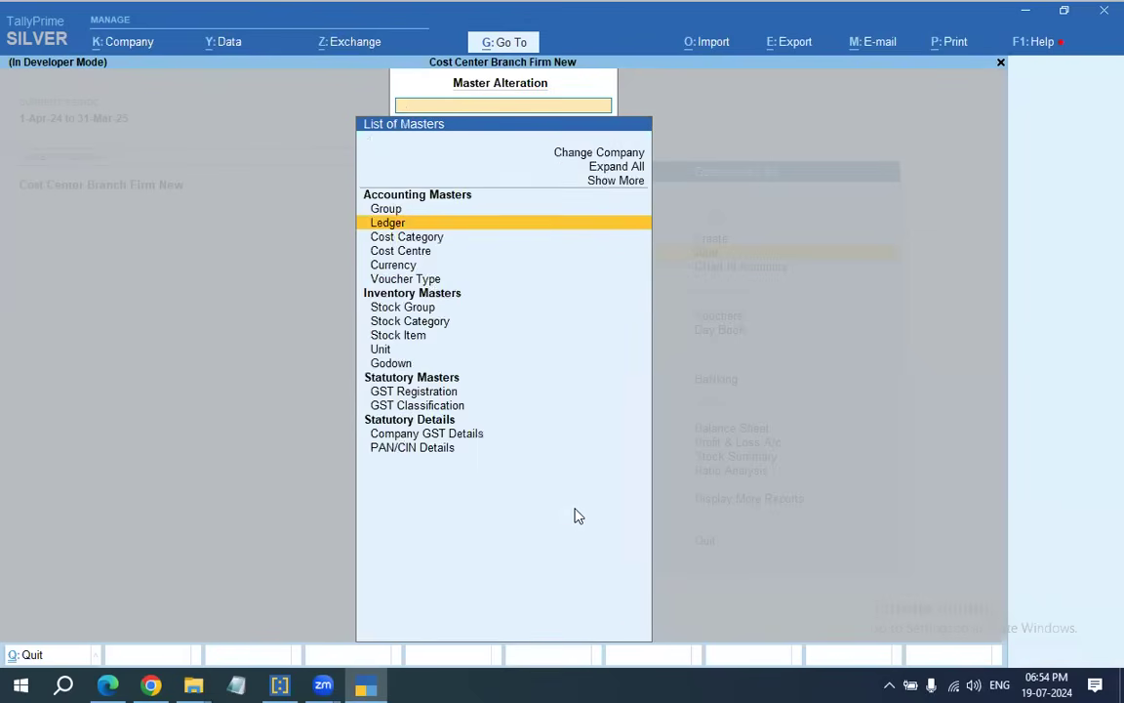
# Alter the Sales ledger so that Cost centres are applicable is set to No, and leave master alteration.
pyautogui.press('Return')
pyautogui.write('Sa')
pyautogui.press('Down')
pyautogui.press('Return')
pyautogui.press('Return')
pyautogui.press('Return')
pyautogui.press('Return')
pyautogui.press('Return')
pyautogui.press('Return')
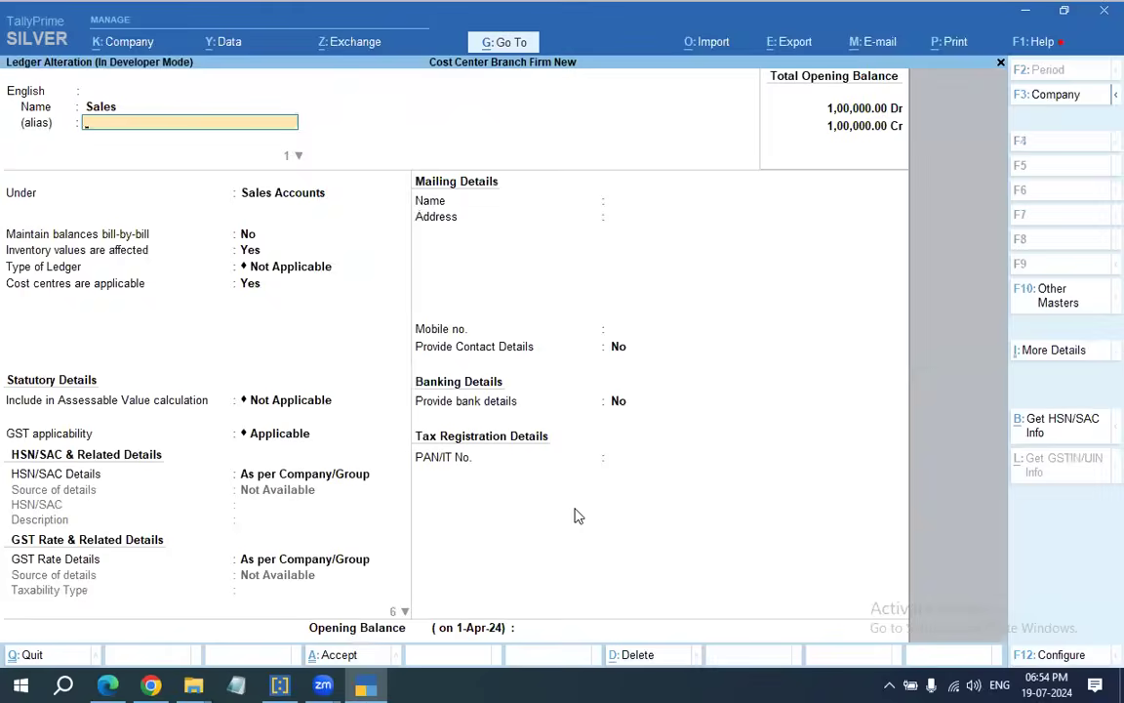
pyautogui.press('Return')
pyautogui.press('Return')
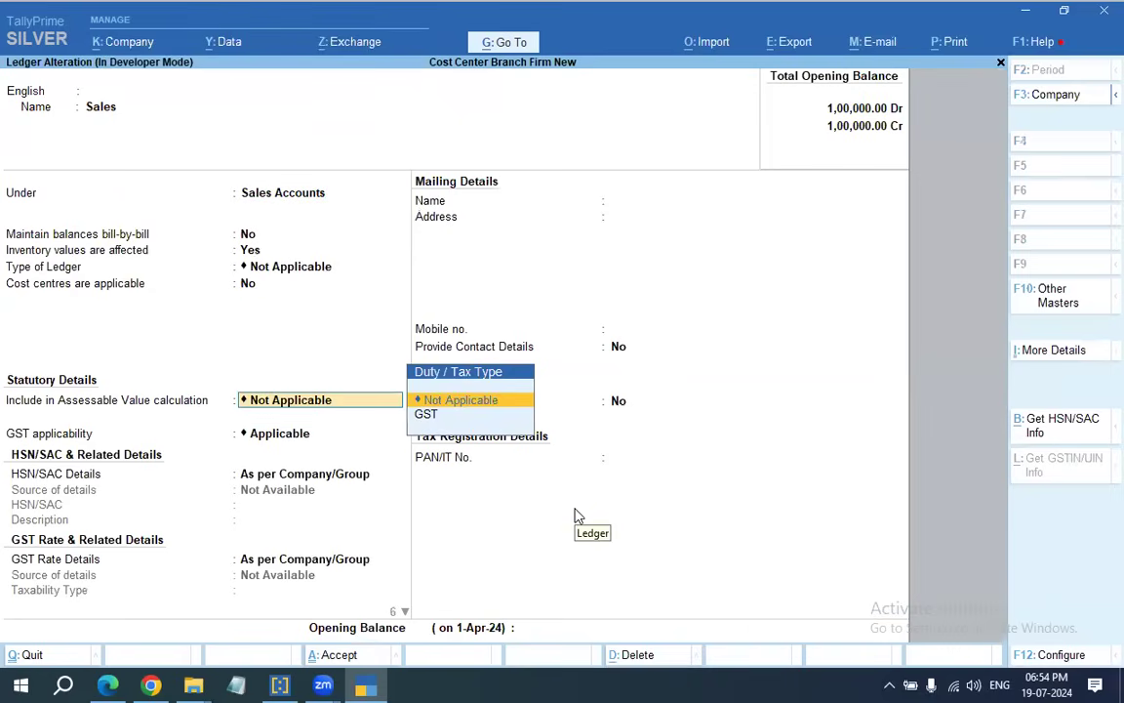
pyautogui.press('Escape')
pyautogui.press('Escape')
pyautogui.press('Escape')
# Start a sales voucher for Abcd Party without a reference number, keeping its party details and the cost centre Not Applicable.
pyautogui.press('v')
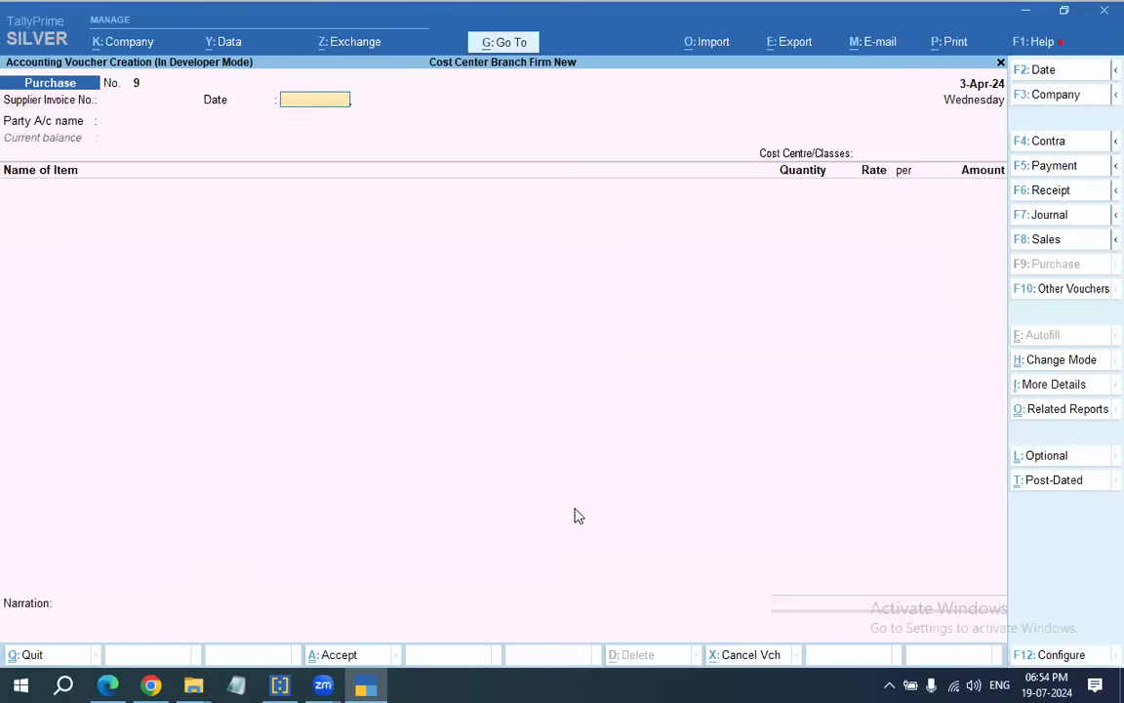
pyautogui.press('Return')
pyautogui.press('F8')
pyautogui.press('Return')
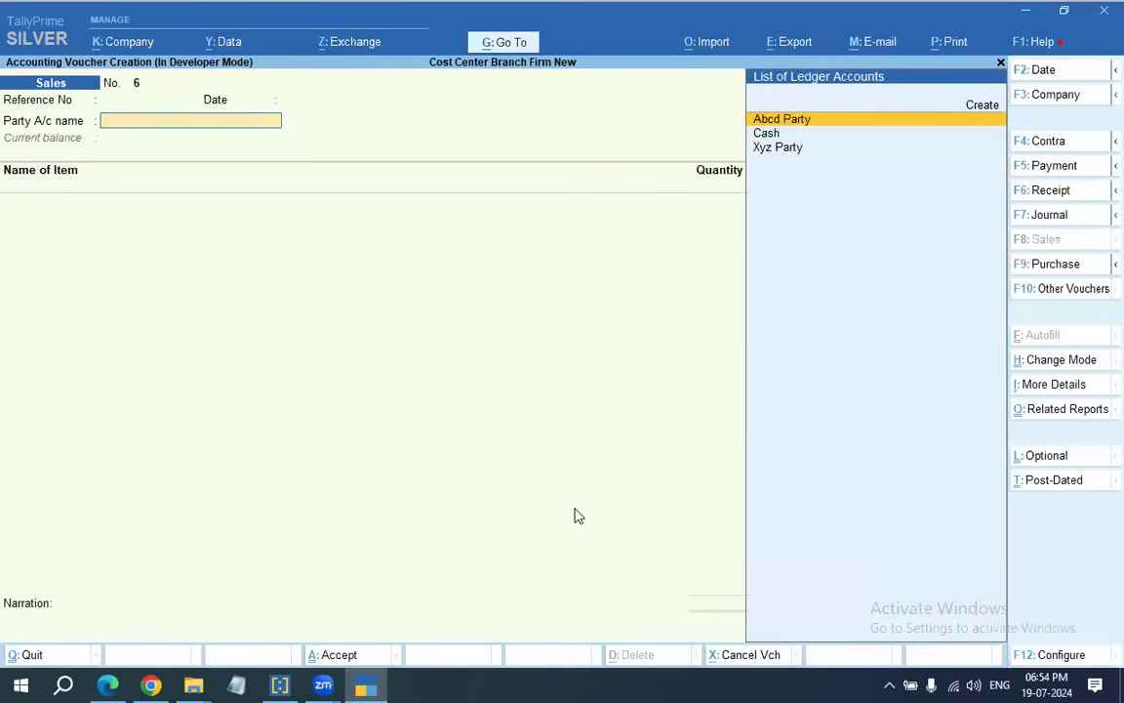
pyautogui.press('Return')
pyautogui.hotkey('ctrl', 'a')
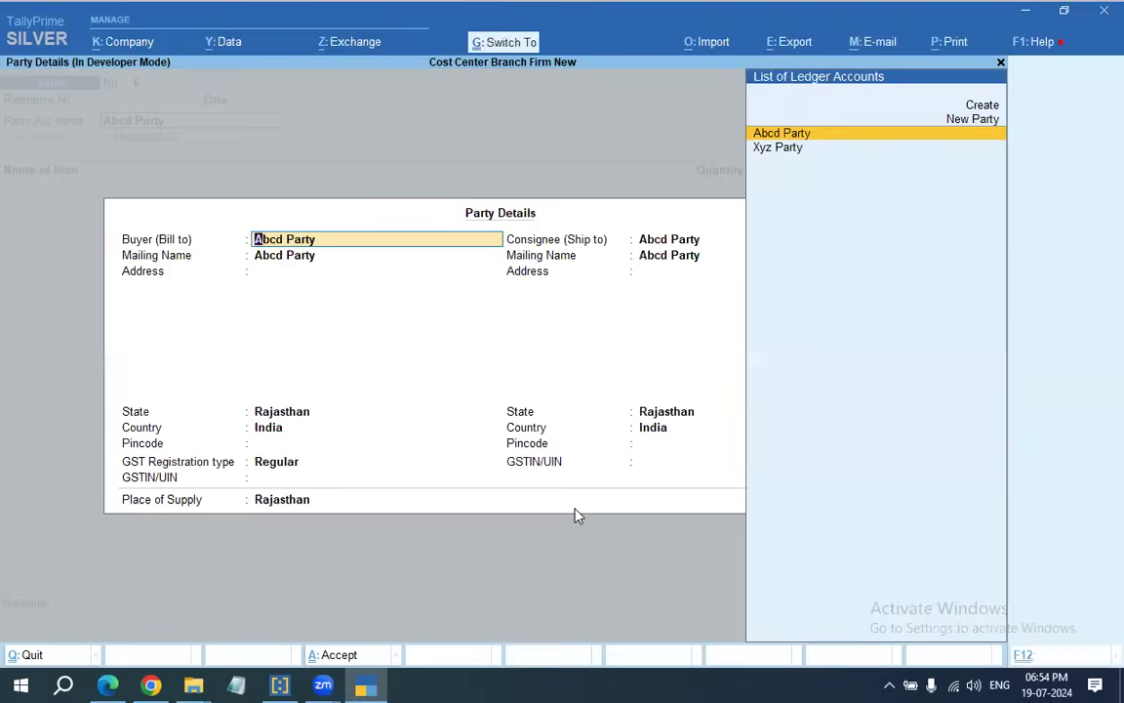
pyautogui.hotkey('ctrl', 'a')
pyautogui.press('Return')
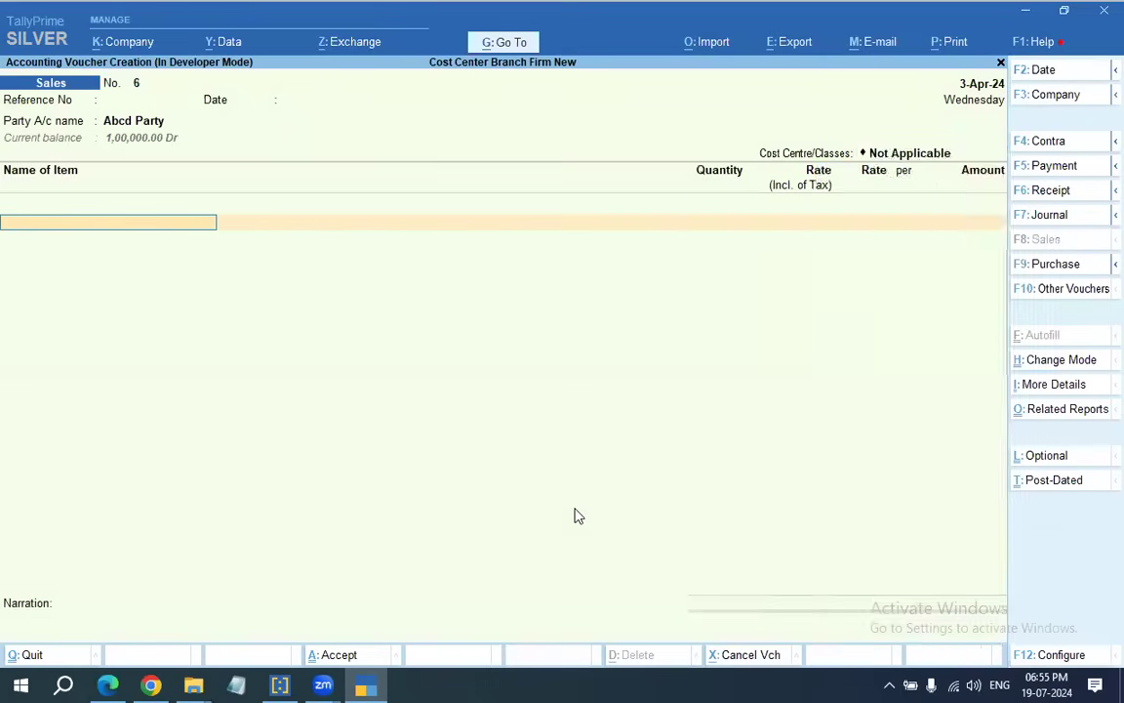
# Add 40 pcs of Computer at a rate of 2,000.00 and post 80,000.00 to the Sales ledger.
pyautogui.press('Return')
pyautogui.press('Return')
pyautogui.write('40')
pyautogui.press('Return')
pyautogui.press('Return')
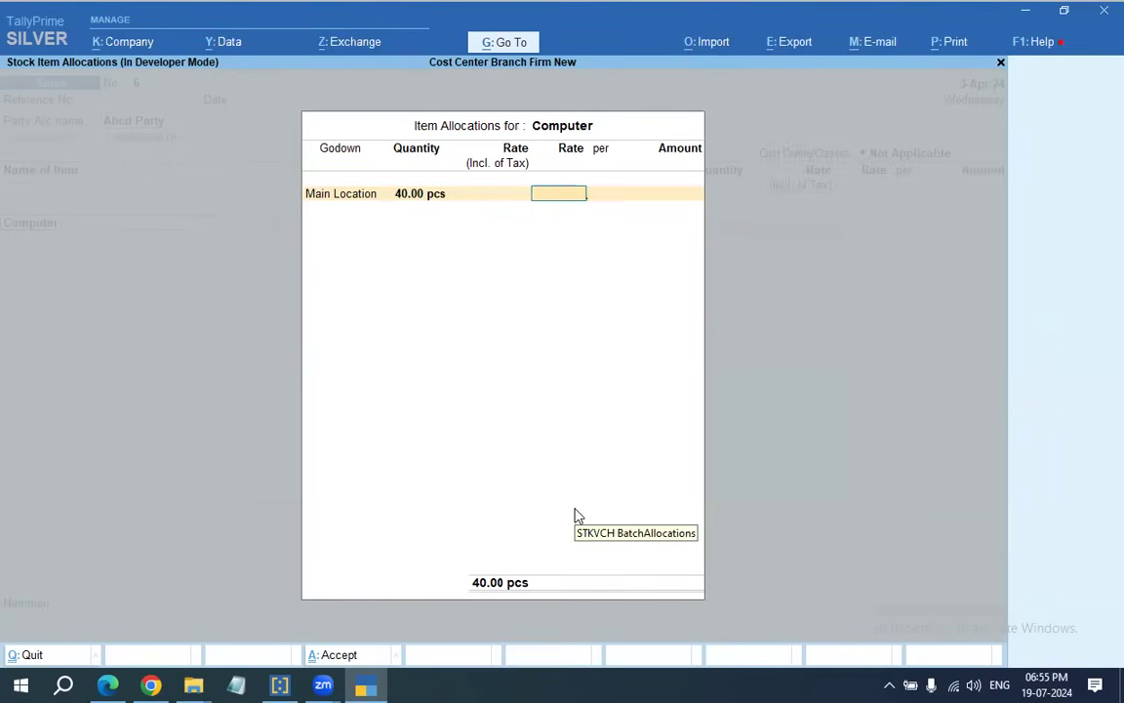
pyautogui.write('2000')
pyautogui.press('Return')
pyautogui.press('Return')
pyautogui.press('Return')
pyautogui.press('Return')
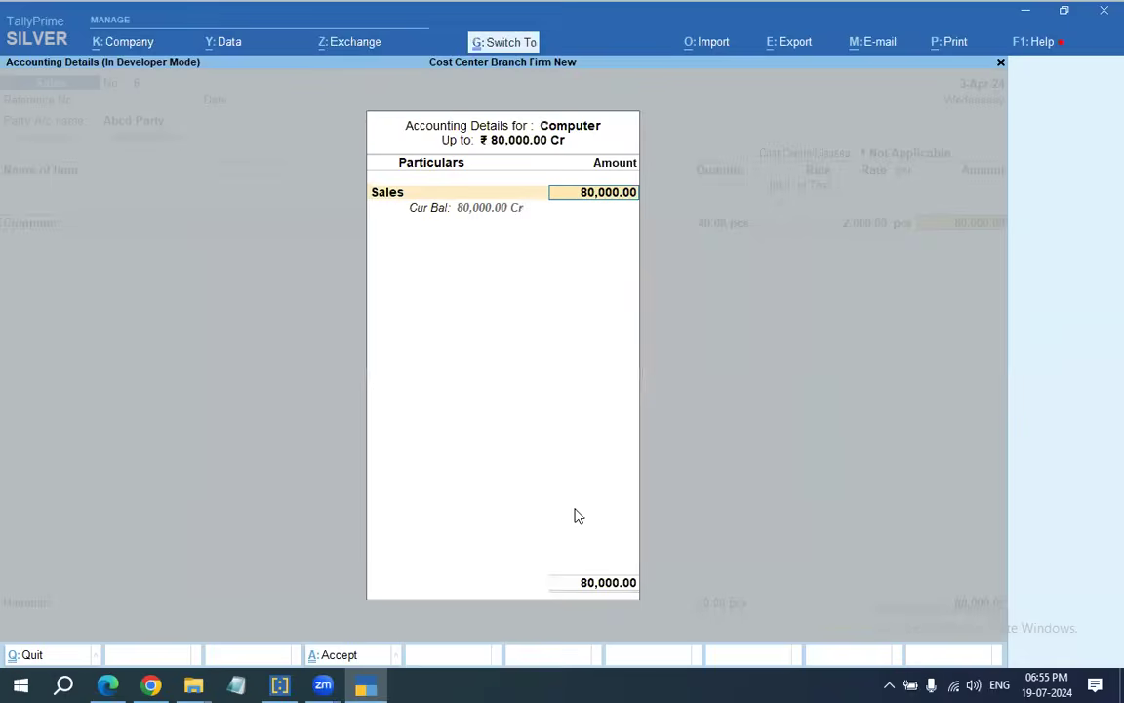
pyautogui.press('Return')
# Leave the e-Way Bill details blank and try to get through the cost allocation for Abcd Party.
pyautogui.press('Return')
pyautogui.press('Return')
pyautogui.press('Return')
pyautogui.press('Return')
pyautogui.press('Return')
pyautogui.press('Return')
pyautogui.press('Return')
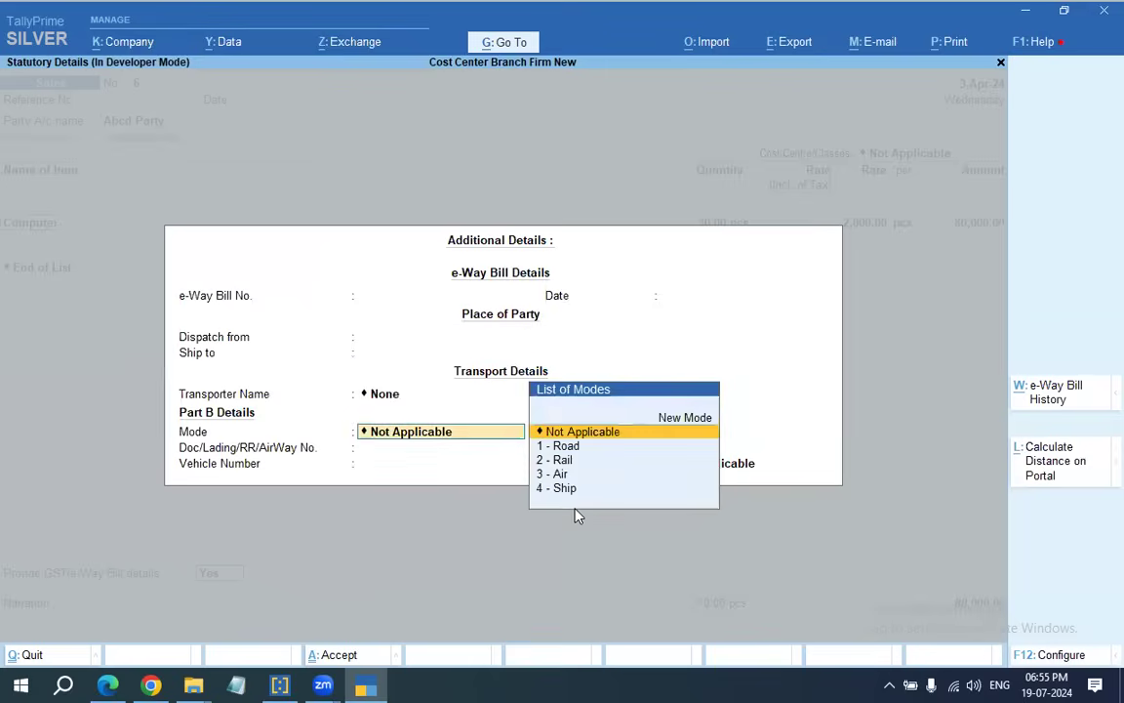
pyautogui.press('Return')
pyautogui.press('Return')
pyautogui.press('Return')
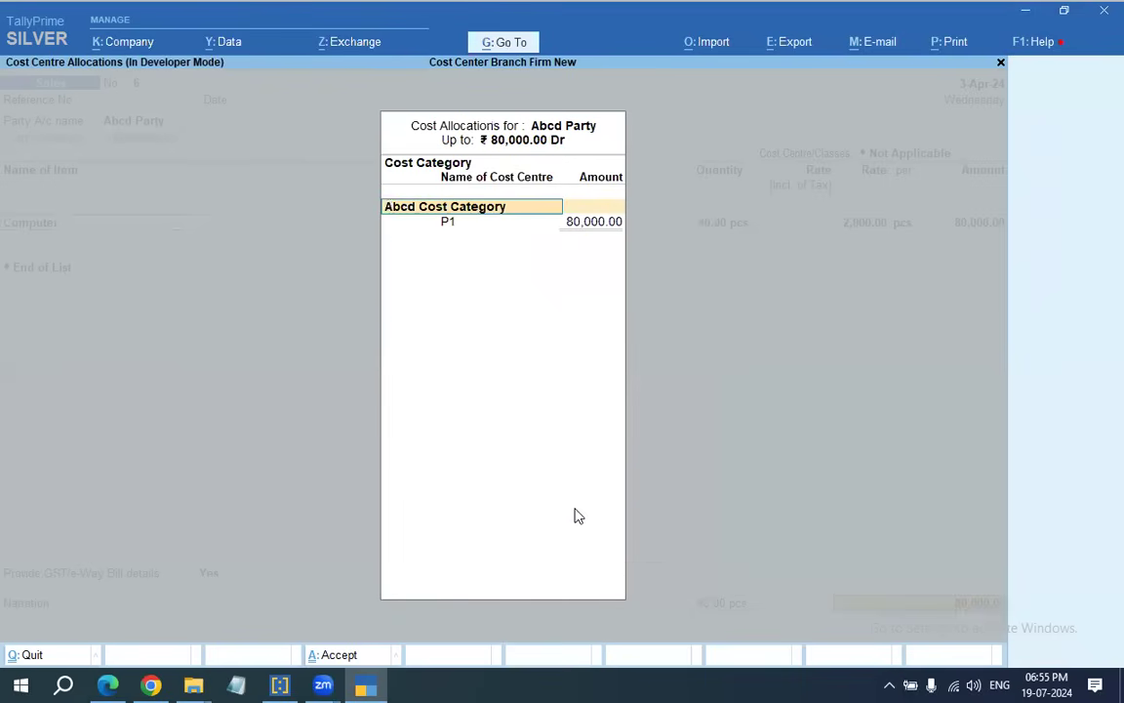
pyautogui.press('Escape')
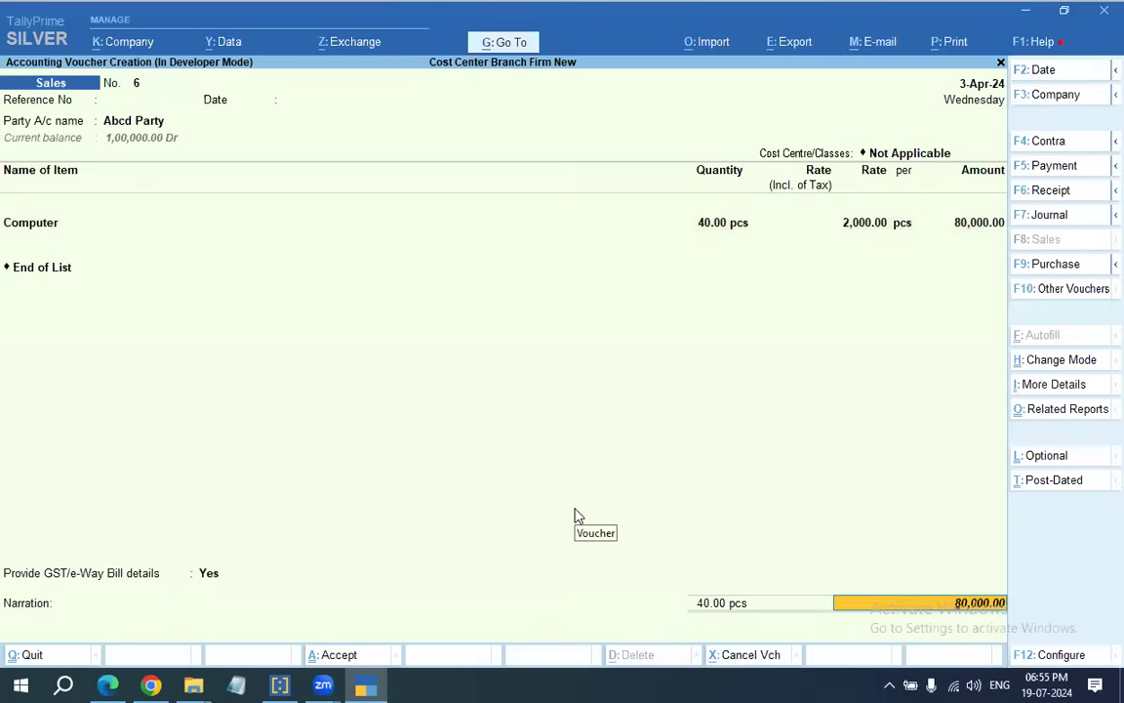
pyautogui.press('Return')
pyautogui.press('Return')
pyautogui.press('Return')
pyautogui.press('Return')
pyautogui.press('Return')
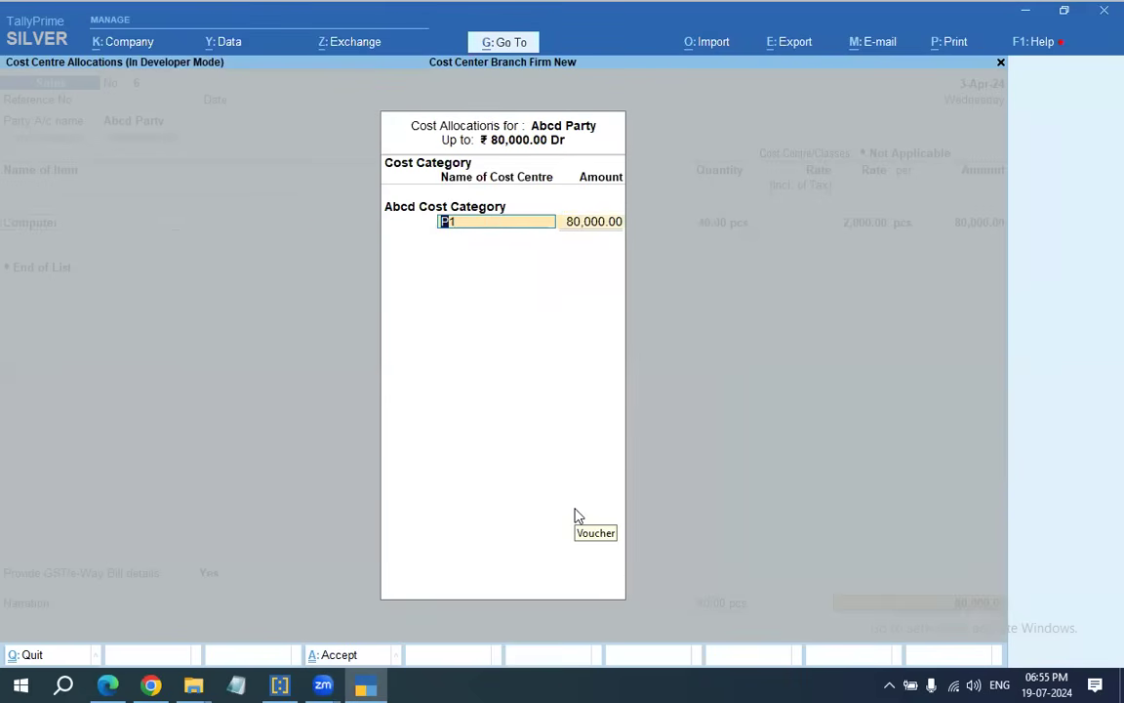
# Alter the Abcd Party ledger from within the voucher, setting Cost centres are applicable to No, and save it.
pyautogui.press('BackSpace')
pyautogui.press('BackSpace')
pyautogui.press('BackSpace')
pyautogui.press('BackSpace')
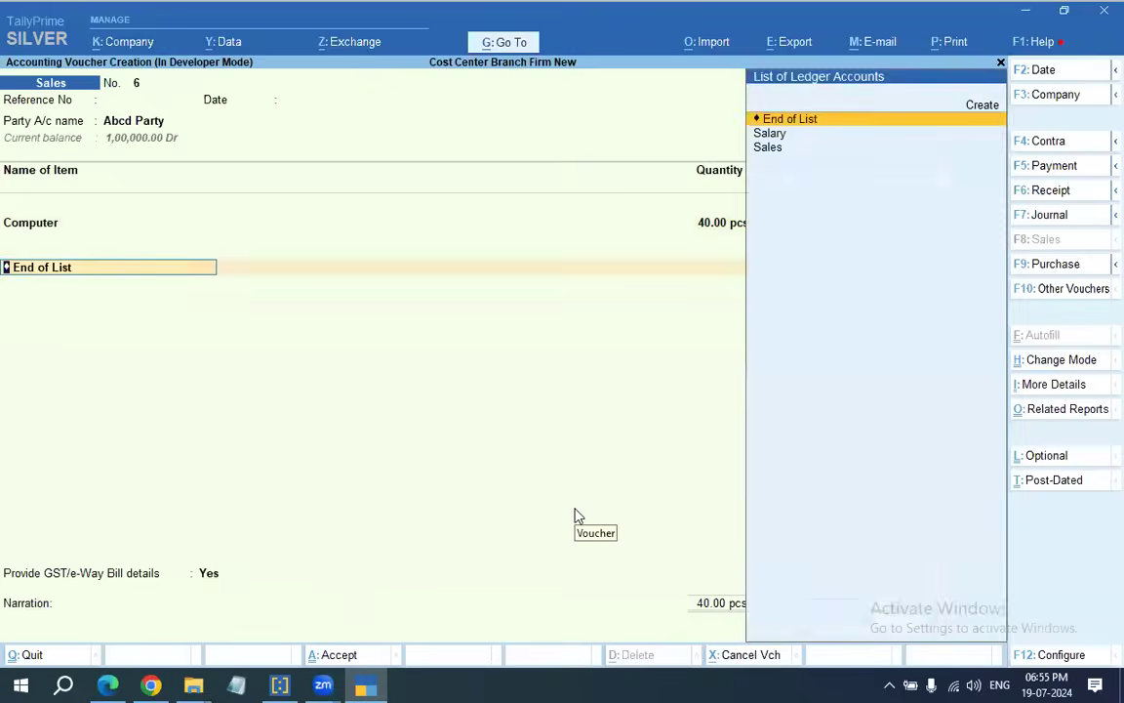
pyautogui.hotkey('ctrl', 'Return')
pyautogui.press('Return')
pyautogui.press('Return')
pyautogui.press('Return')
pyautogui.press('Return')
pyautogui.press('Return')
pyautogui.press('Return')
pyautogui.press('Return')
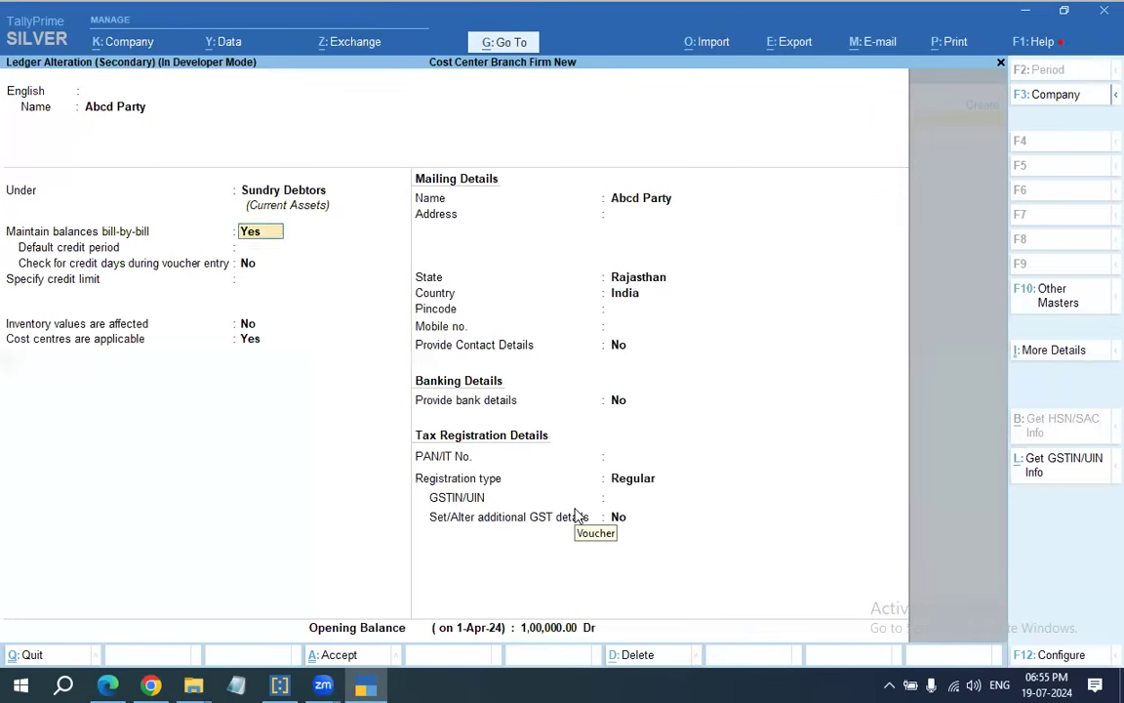
pyautogui.press('BackSpace')
pyautogui.press('Return')
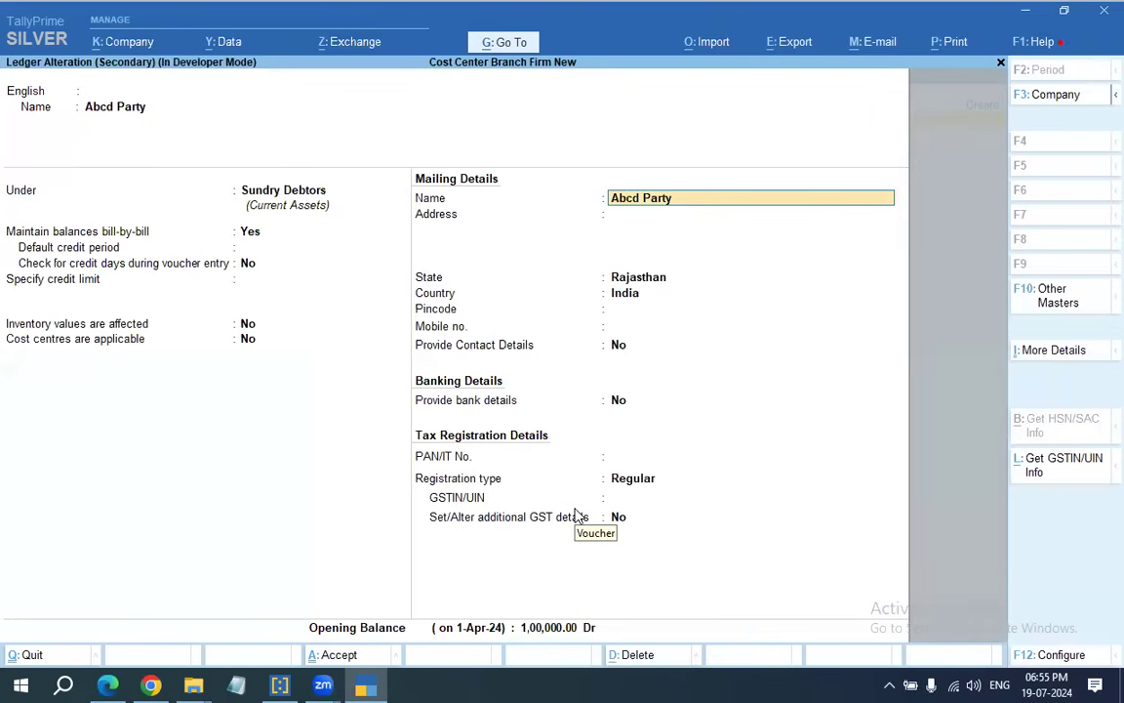
pyautogui.hotkey('ctrl', 'a')
pyautogui.hotkey('ctrl', 'a')
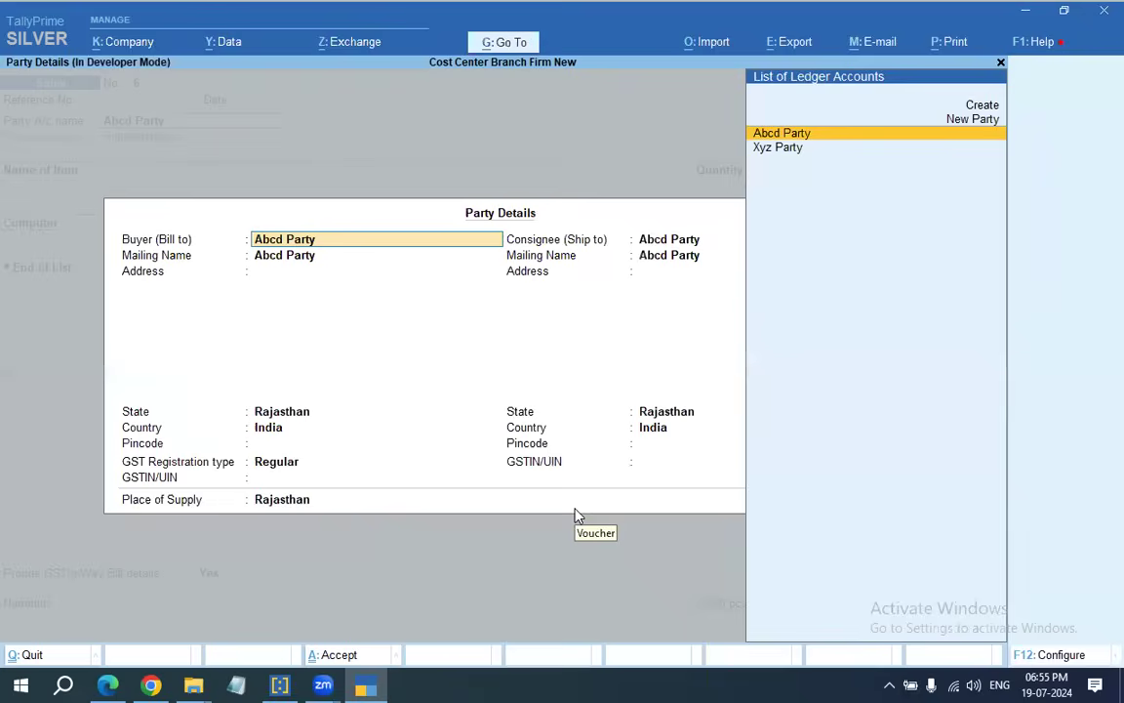
# Reconfirm Abcd Party's details and the Computer allocation of 40 pcs at 2,000.00 in the sales voucher.
pyautogui.hotkey('ctrl', 'a')
pyautogui.press('Return')
pyautogui.press('Return')
pyautogui.press('Return')
pyautogui.press('Return')
pyautogui.press('Return')
pyautogui.press('Return')
pyautogui.press('Return')
pyautogui.press('Return')
pyautogui.press('Return')
pyautogui.press('Return')
pyautogui.press('Return')
pyautogui.press('Return')
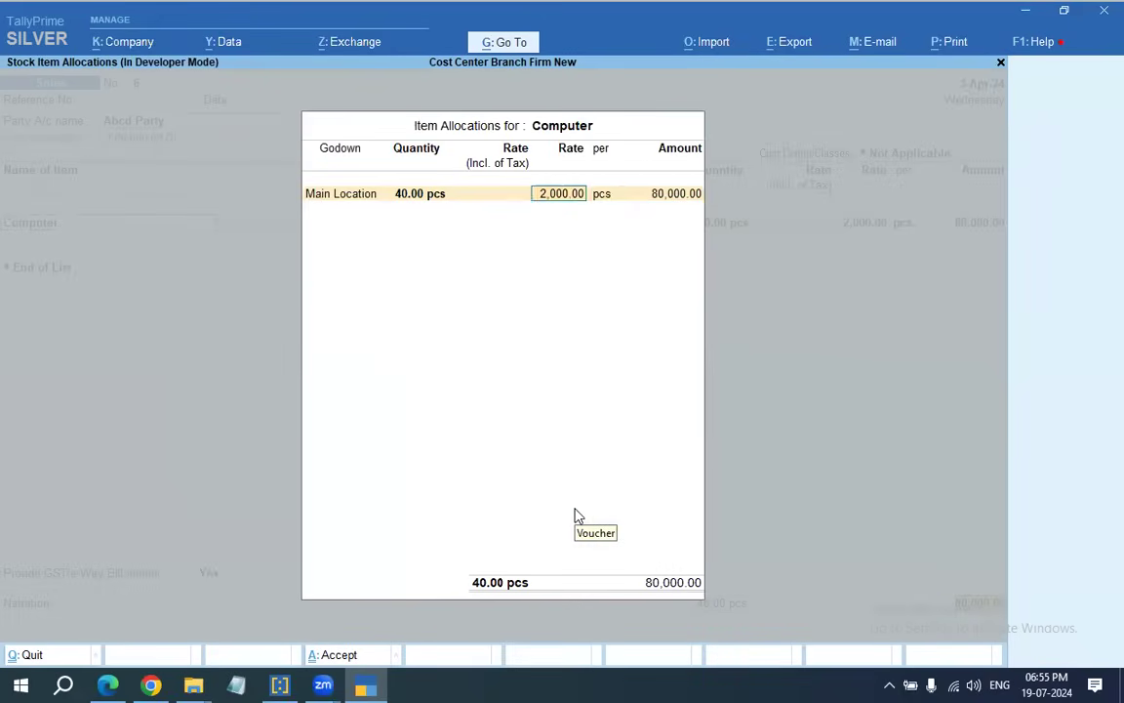
pyautogui.press('Return')
pyautogui.press('Return')
pyautogui.press('Return')
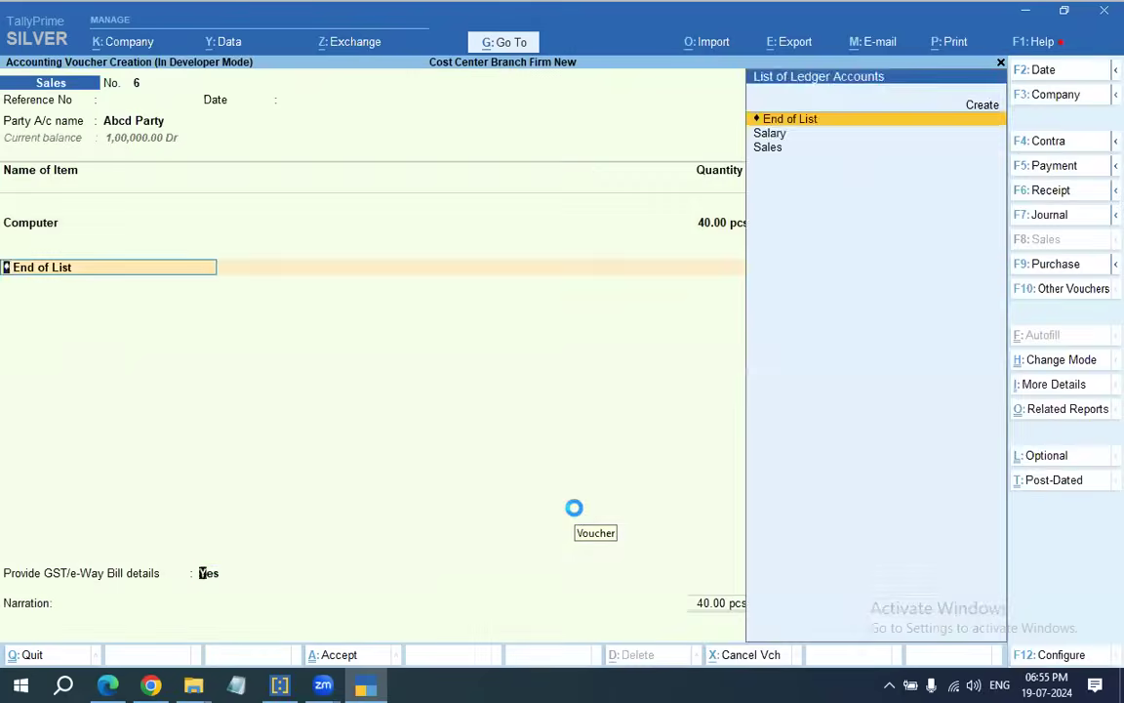
# Leave the e-Way Bill details blank, accept the New Ref bill for 80,000.00 and save the sales voucher.
pyautogui.press('Return')
pyautogui.press('Return')
pyautogui.press('Return')
pyautogui.press('Return')
pyautogui.press('Return')
pyautogui.press('Return')
pyautogui.press('Return')
pyautogui.press('Return')
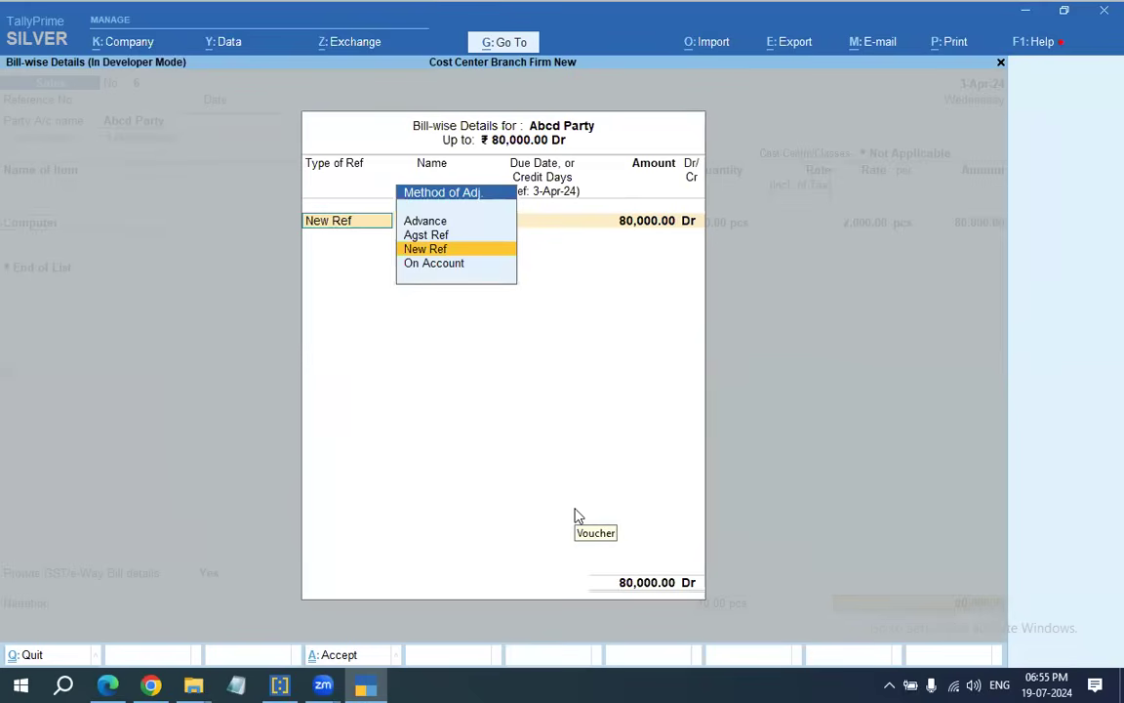
pyautogui.press('Return')
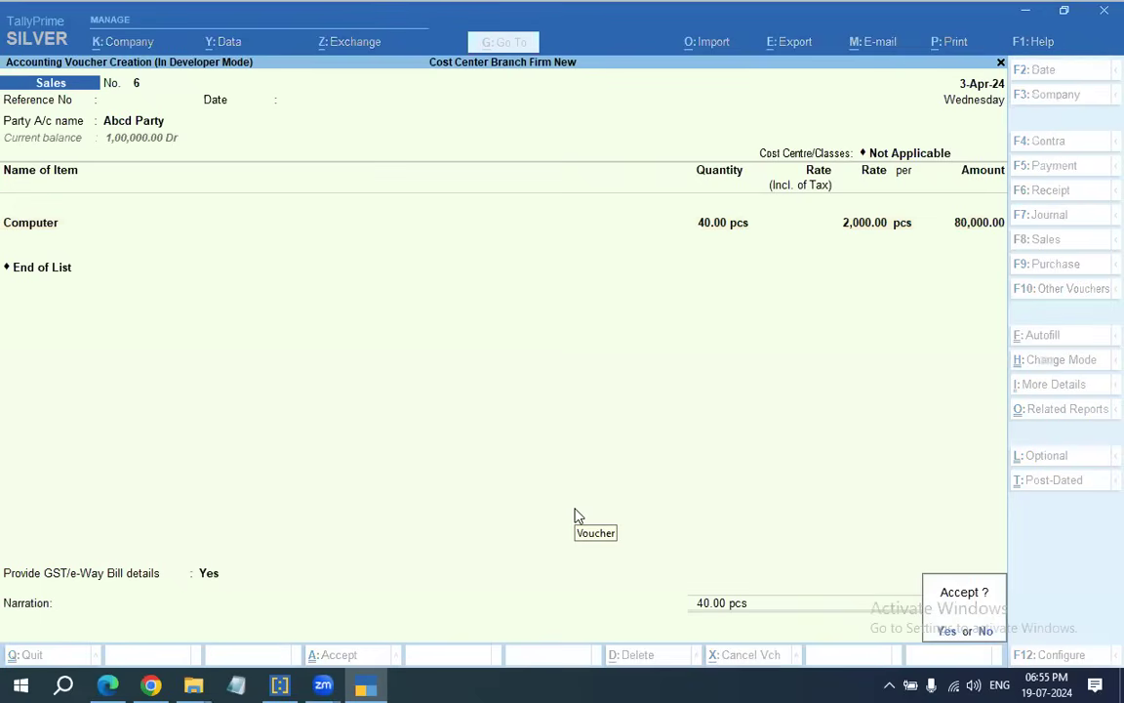
pyautogui.press('Return')
# Date the next sales voucher 5-Apr-24 and choose Abcd Party as the buyer, keeping its party details.
pyautogui.press('n')
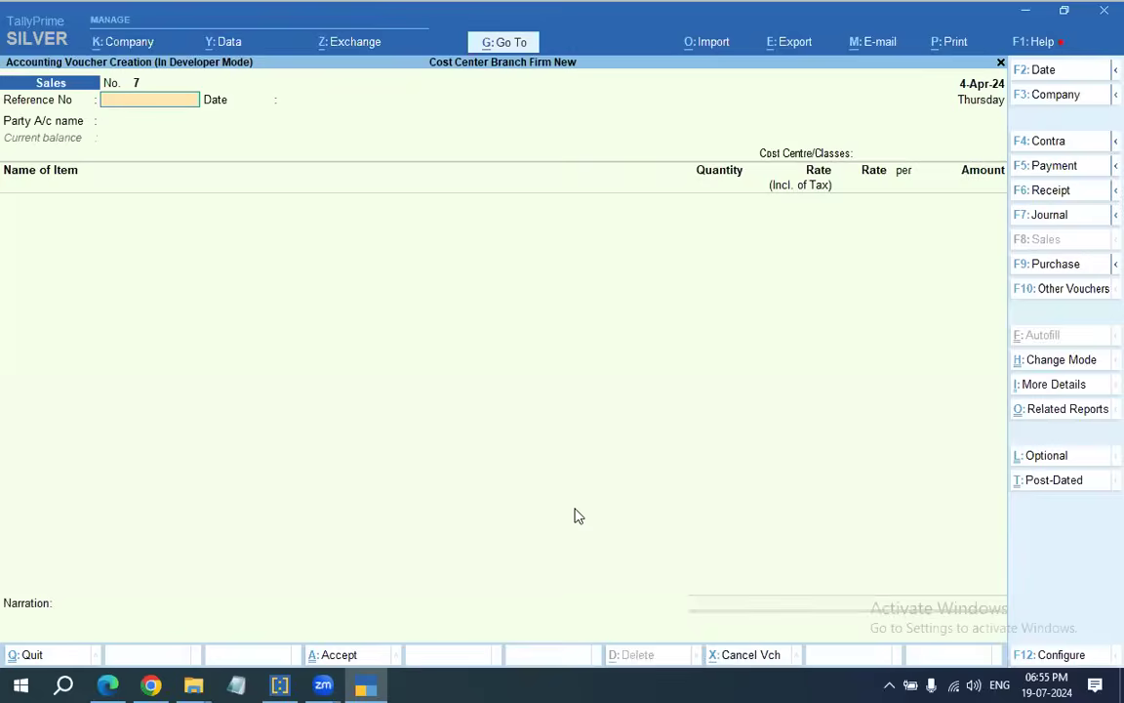
pyautogui.press('Return')
pyautogui.press('Return')
pyautogui.press('Return')
pyautogui.press('Return')
pyautogui.press('Return')
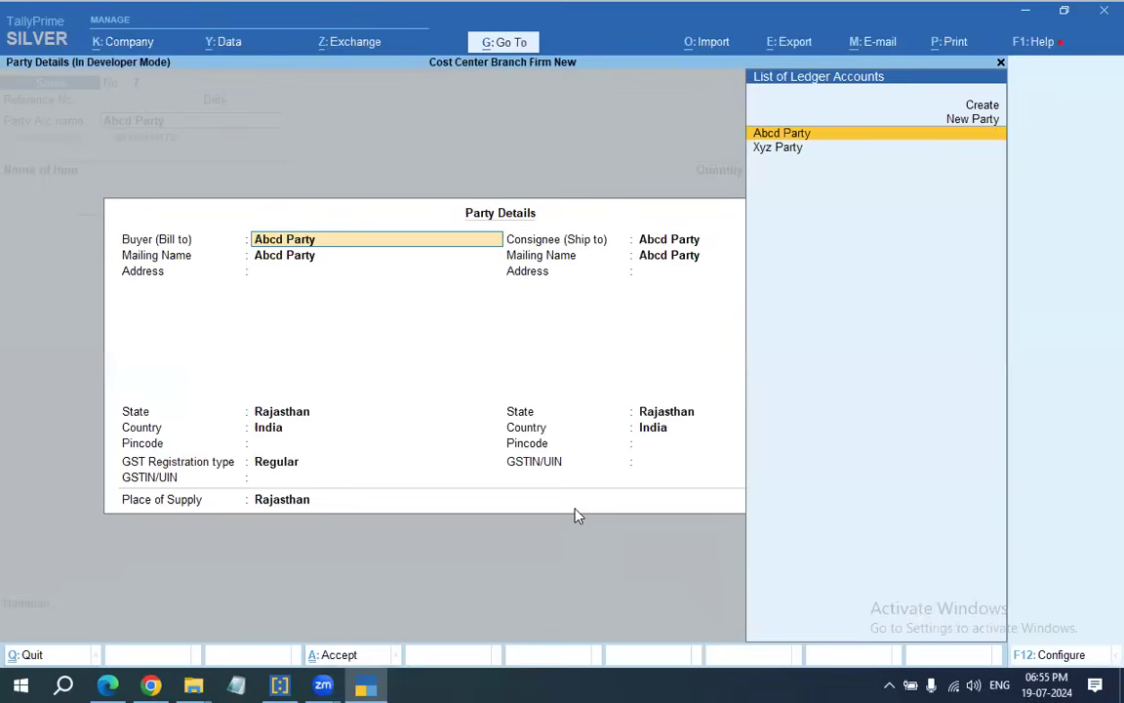
# Add 45 pcs of Computer at a rate of 2,000.00, for an amount of 90,000.00.
pyautogui.press('Down')
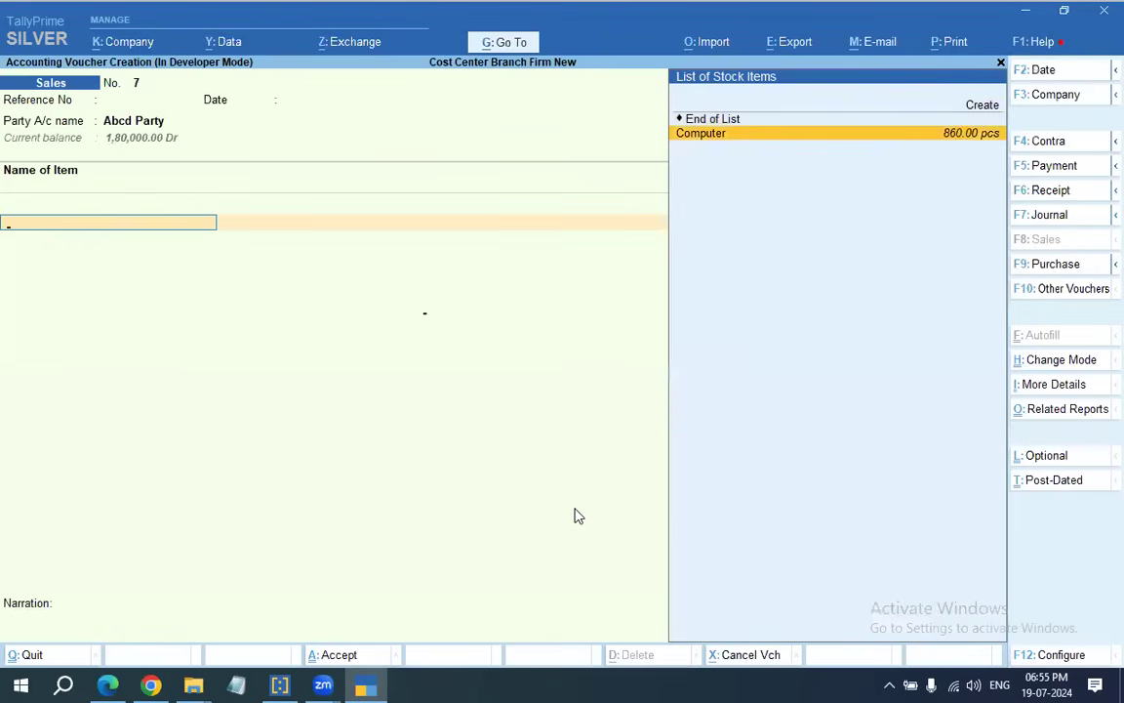
pyautogui.press('Return')
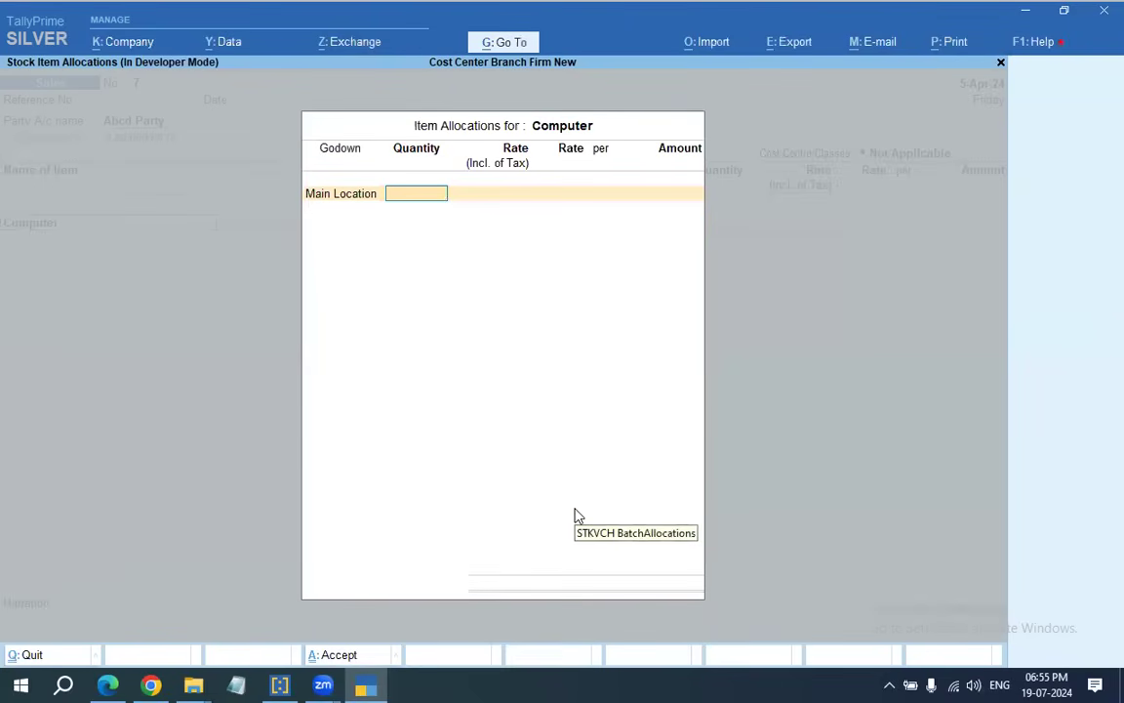
pyautogui.write('45')
pyautogui.press('Return')
pyautogui.press('Return')
pyautogui.press('Return')
pyautogui.press('Return')
pyautogui.press('Return')
pyautogui.press('Return')
pyautogui.press('Return')
pyautogui.press('Return')
pyautogui.press('Return')
pyautogui.press('Return')
pyautogui.press('Return')
pyautogui.press('Return')
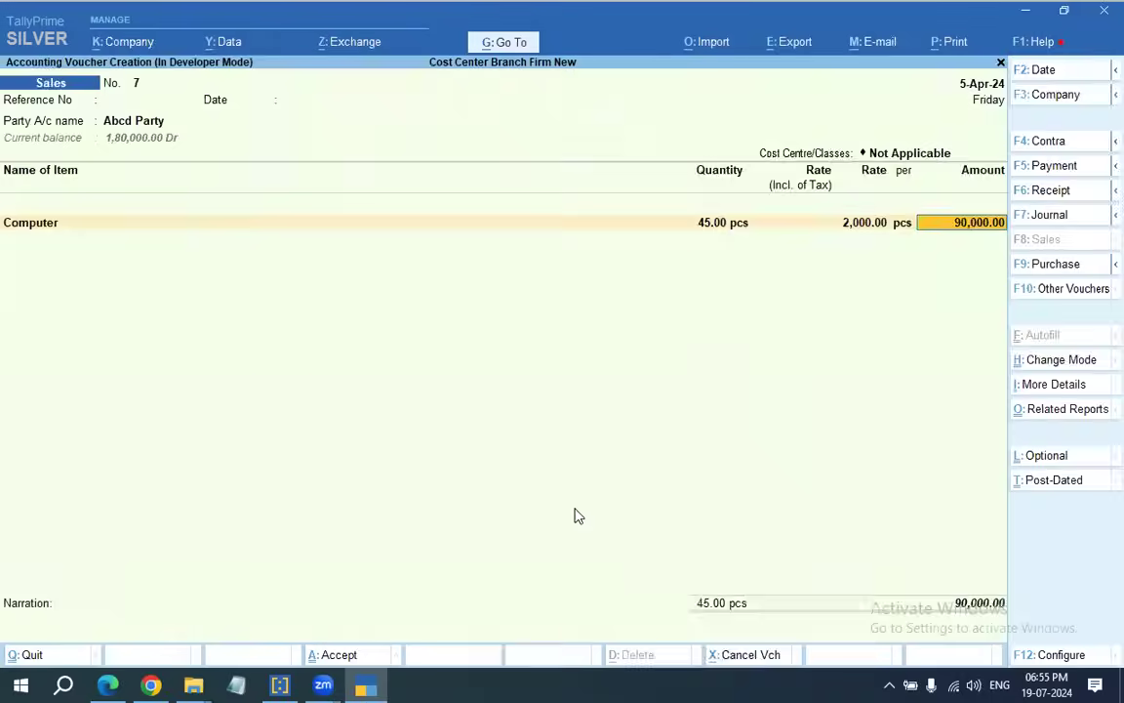
# Finish the item entry, leave the e-Way Bill details blank and save the 90,000.00 sales voucher.
pyautogui.press('Return')
pyautogui.press('Return')
pyautogui.press('Return')
pyautogui.press('Return')
pyautogui.press('Return')
pyautogui.press('Return')
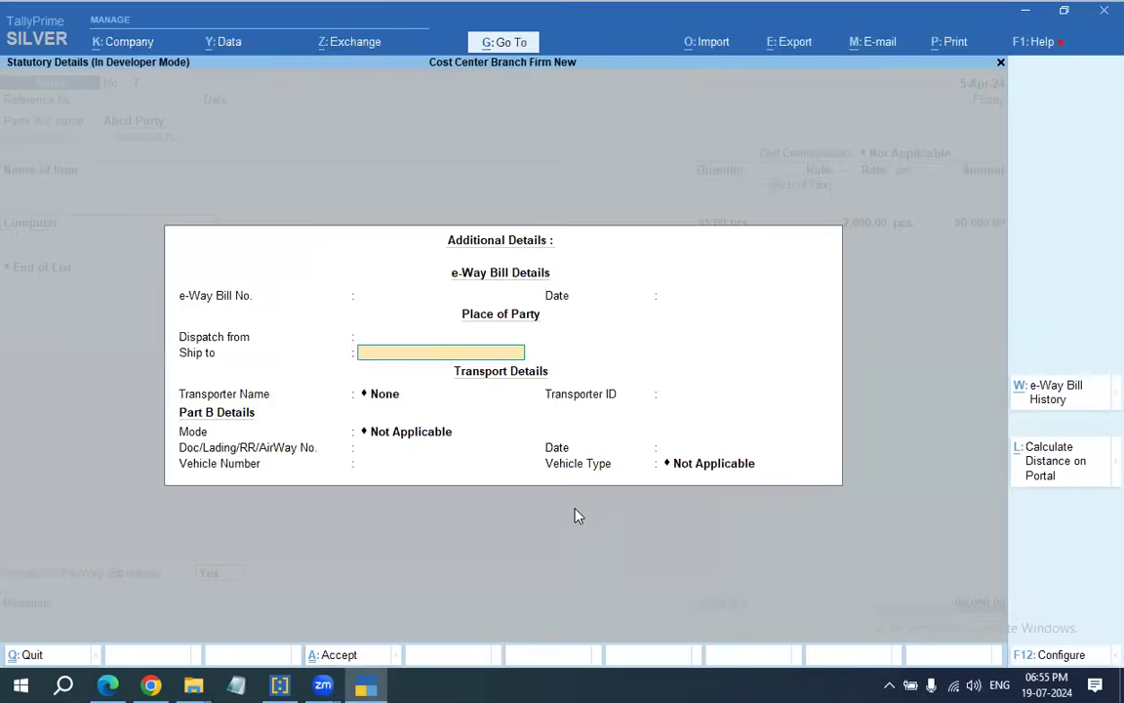
pyautogui.press('Return')
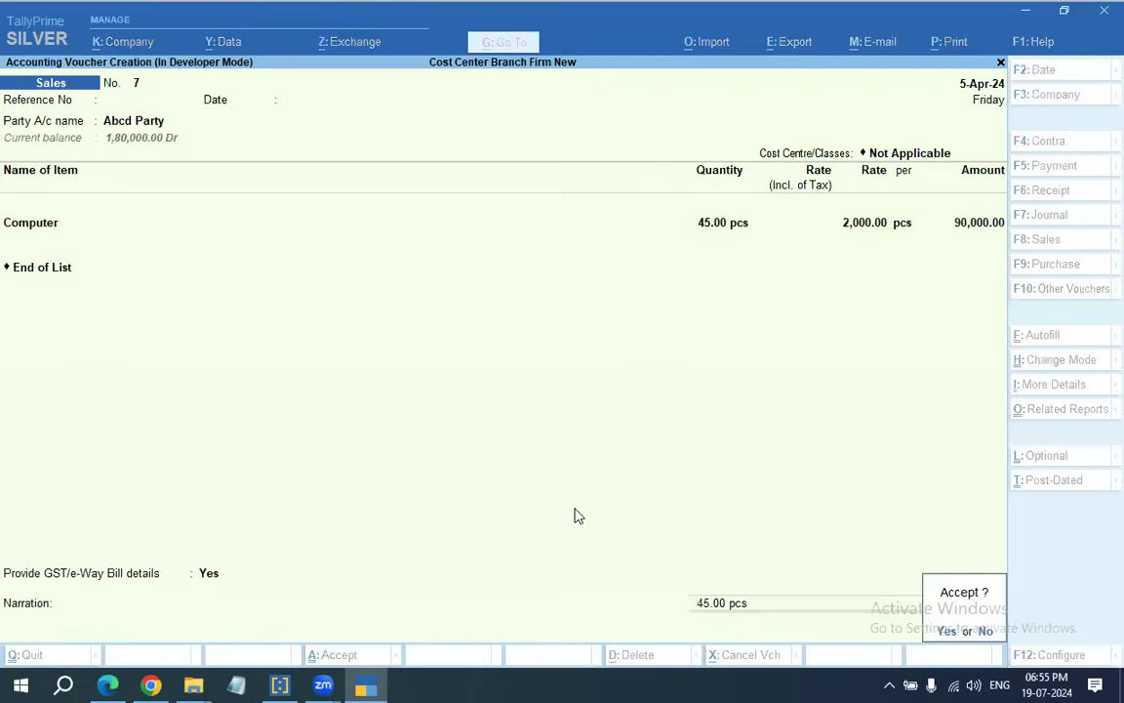
pyautogui.press('Return')
pyautogui.press('n')
# Date the next sales voucher 7-Apr-24 and choose Abcd Party as the buyer, keeping its party details.
pyautogui.press('F2')
pyautogui.press('Return')
pyautogui.press('F2')
pyautogui.press('Return')
pyautogui.press('Return')
pyautogui.press('Return')
pyautogui.press('Return')
pyautogui.hotkey('ctrl', 'a')
pyautogui.press('Down')
pyautogui.press('Down')
pyautogui.press('Up')
pyautogui.press('Up')
pyautogui.press('Return')
pyautogui.hotkey('ctrl', 'a')
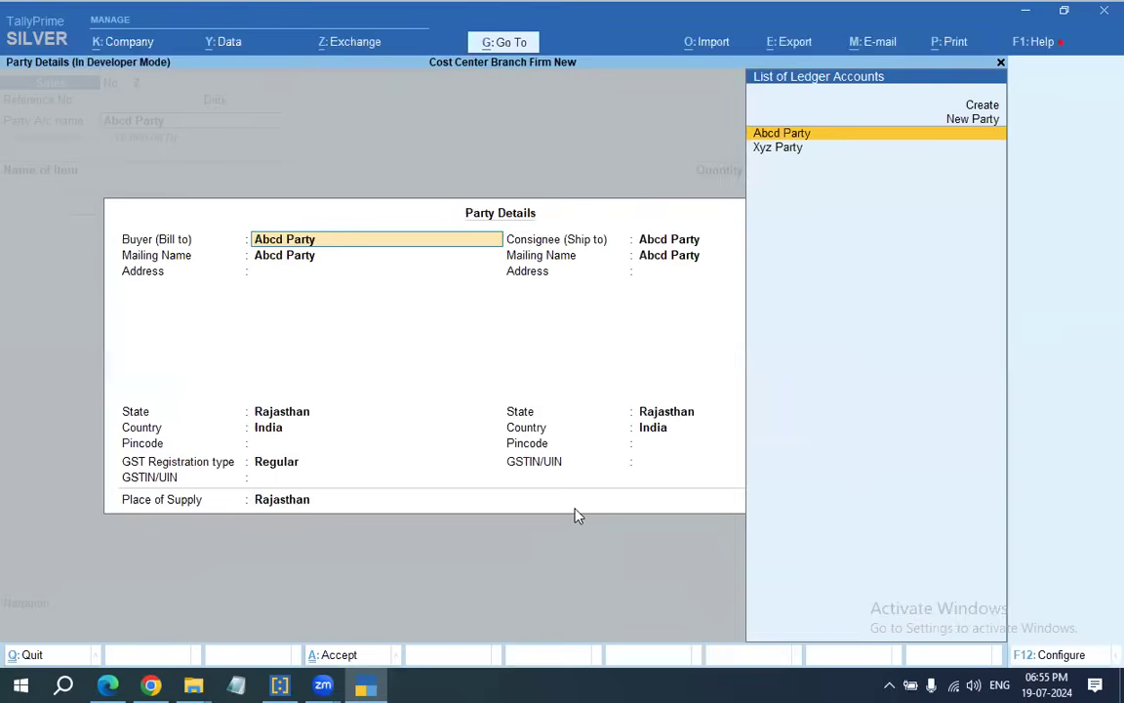
pyautogui.hotkey('ctrl', 'a')
pyautogui.press('Return')
# Add 33 pcs of Computer from Main Location at a rate of 2,000.00, for an amount of 66,000.00.
pyautogui.press('Down')
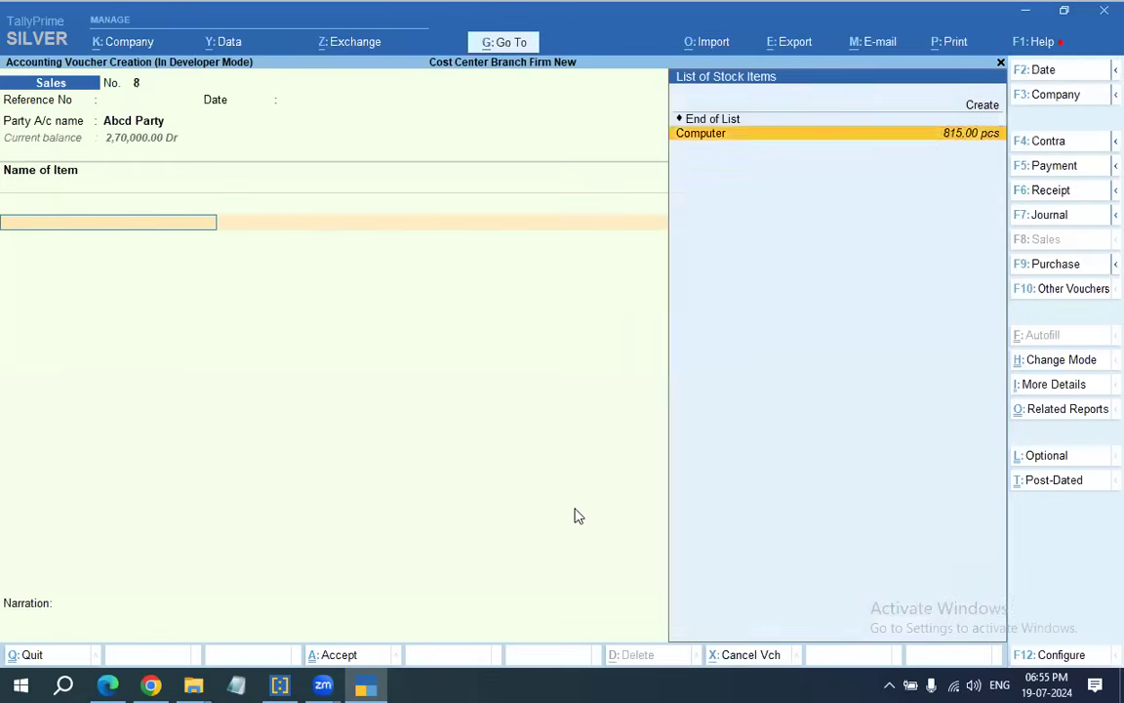
pyautogui.press('Return')
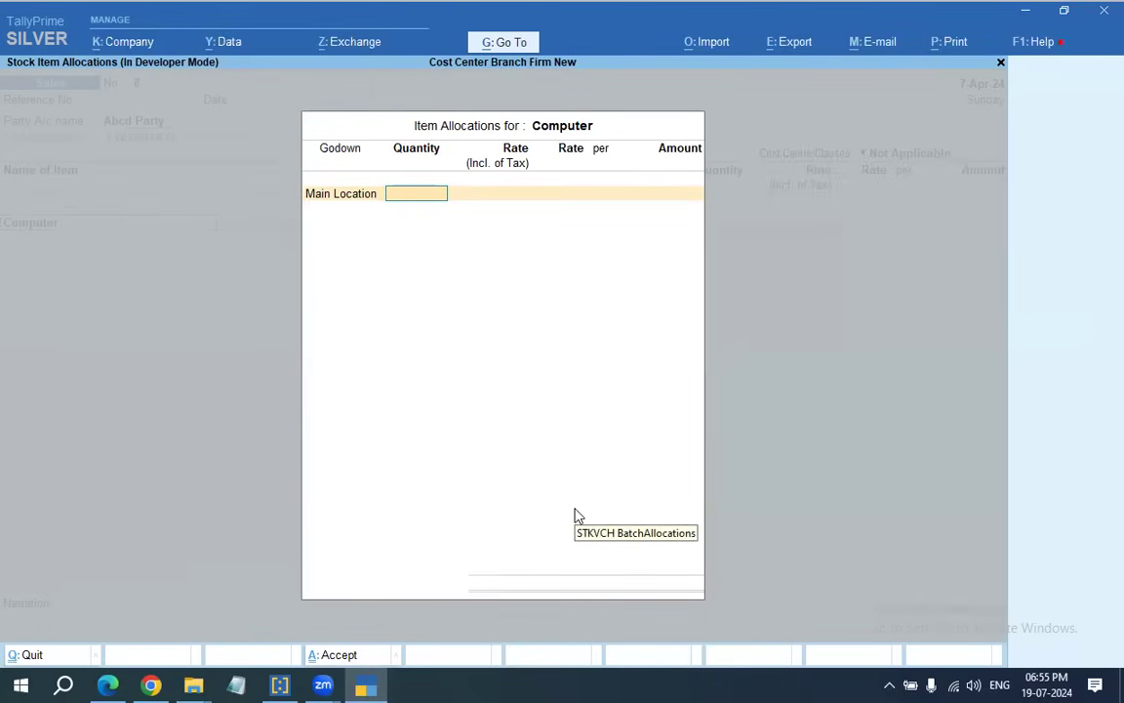
pyautogui.write('900')
pyautogui.press('Return')
pyautogui.press('Return')
pyautogui.press('BackSpace')
pyautogui.press('BackSpace')
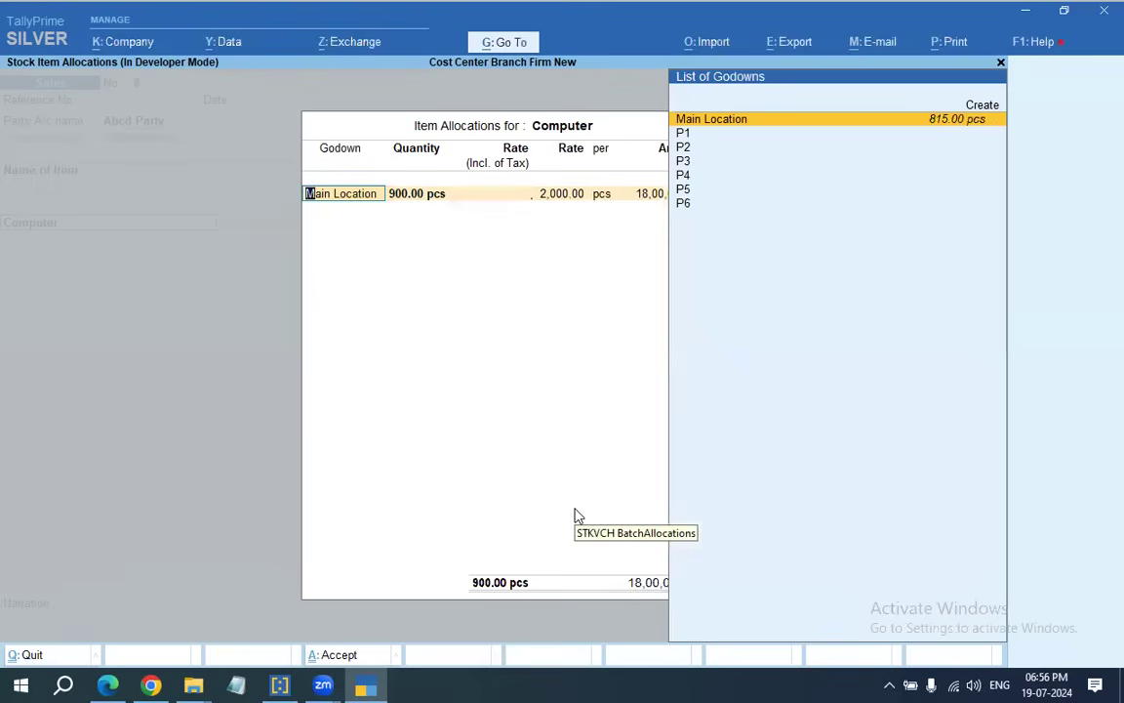
pyautogui.press('Return')
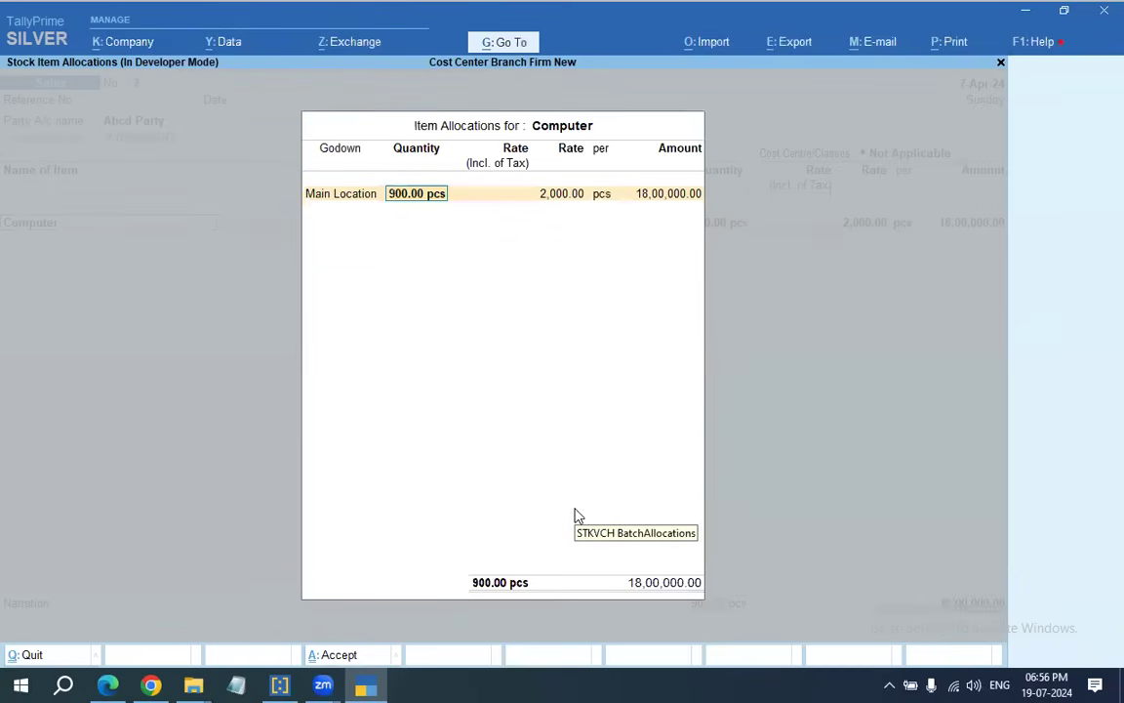
pyautogui.write('33')
pyautogui.press('Return')
pyautogui.press('Return')
pyautogui.press('Return')
pyautogui.press('Return')
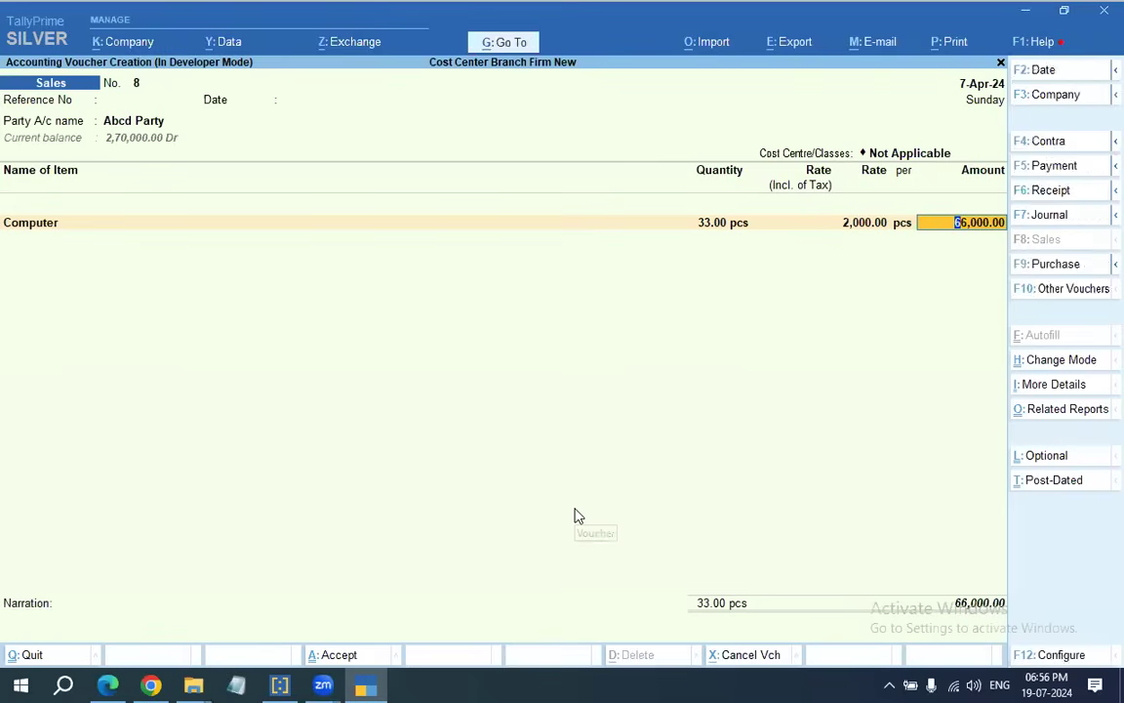
# Save the 66,000.00 sales voucher and leave voucher entry for the Gateway of Tally.
pyautogui.hotkey('ctrl', 'a')
pyautogui.press('Return')
pyautogui.press('Escape')
pyautogui.press('Return')
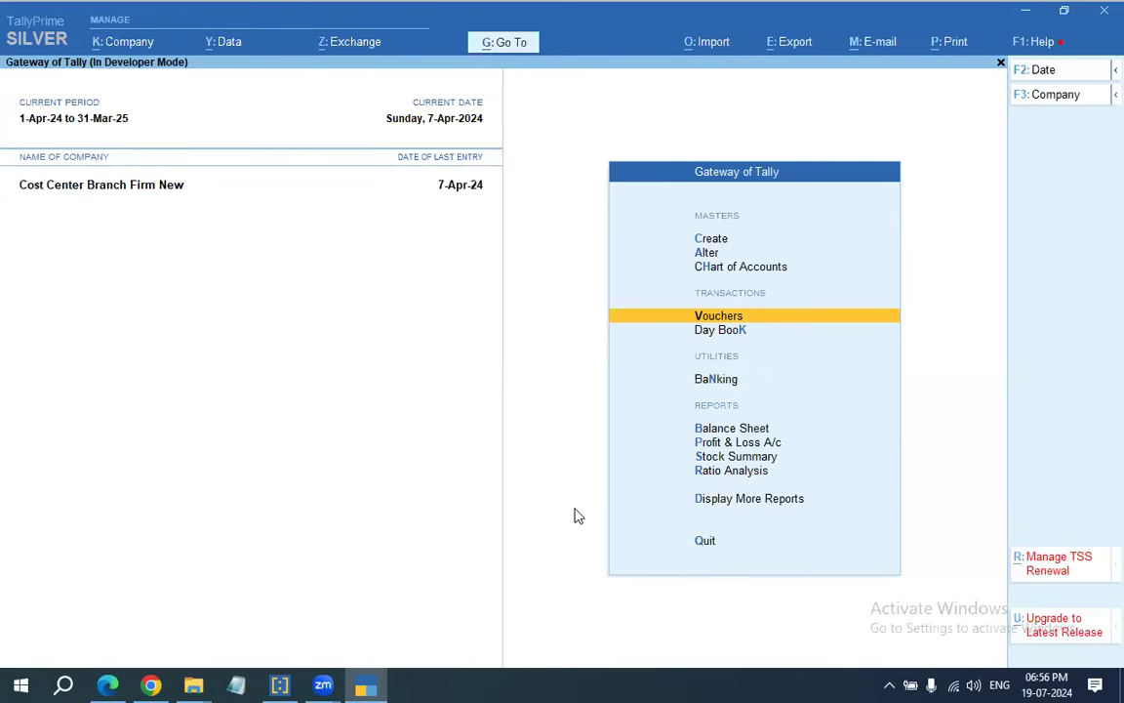
# In the TDL configuration, set Load TDL to Yes for the last-listed Main File.txt of CC BS and PL Version 6.0 All Versions Ver 1000.
pyautogui.hotkey('ctrl', 'alt', 't')
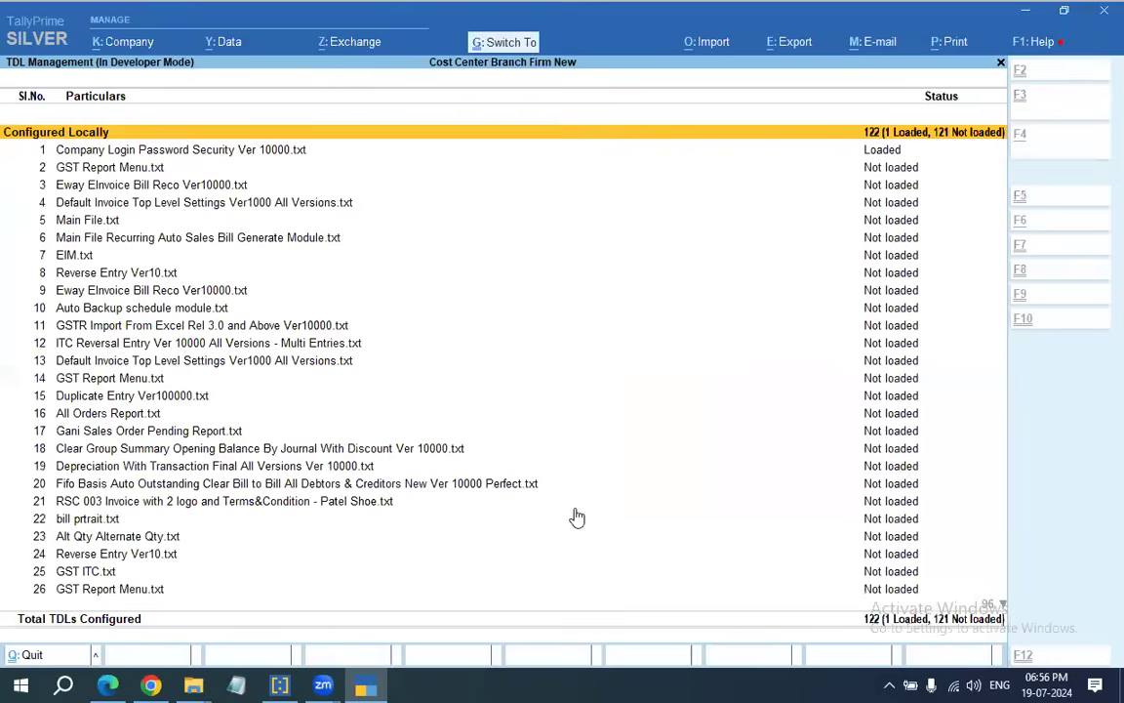
pyautogui.press('F4')
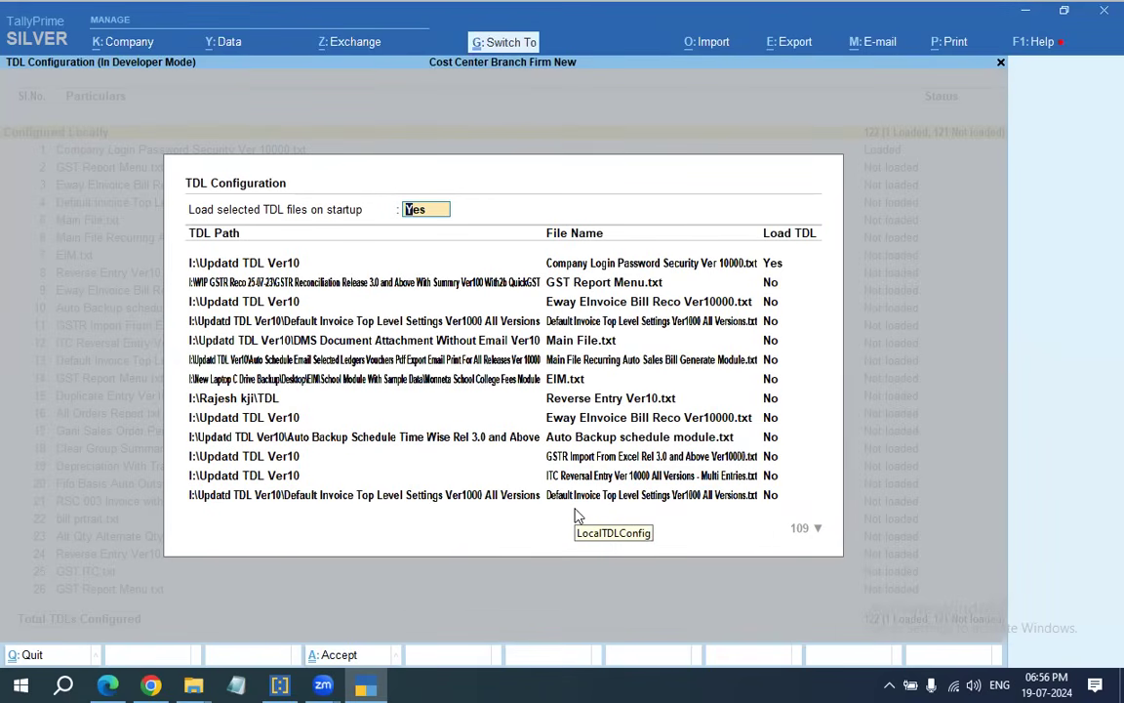
pyautogui.hotkey('ctrl', 'End')
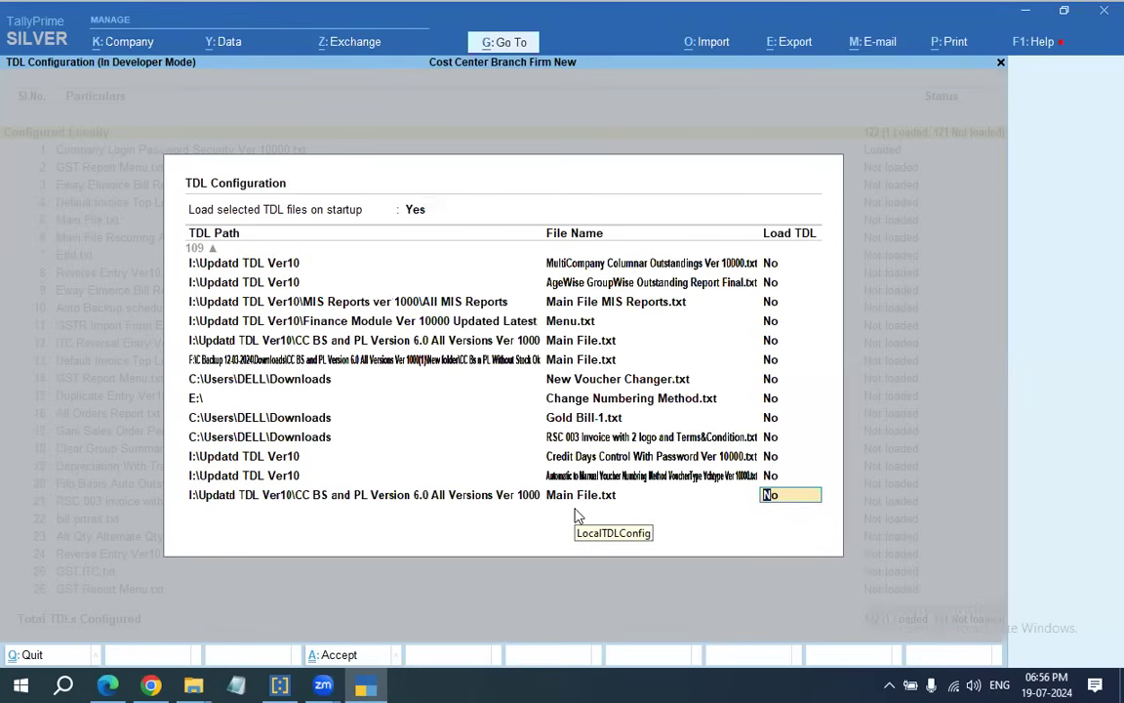
pyautogui.write('y')
pyautogui.press('Return')
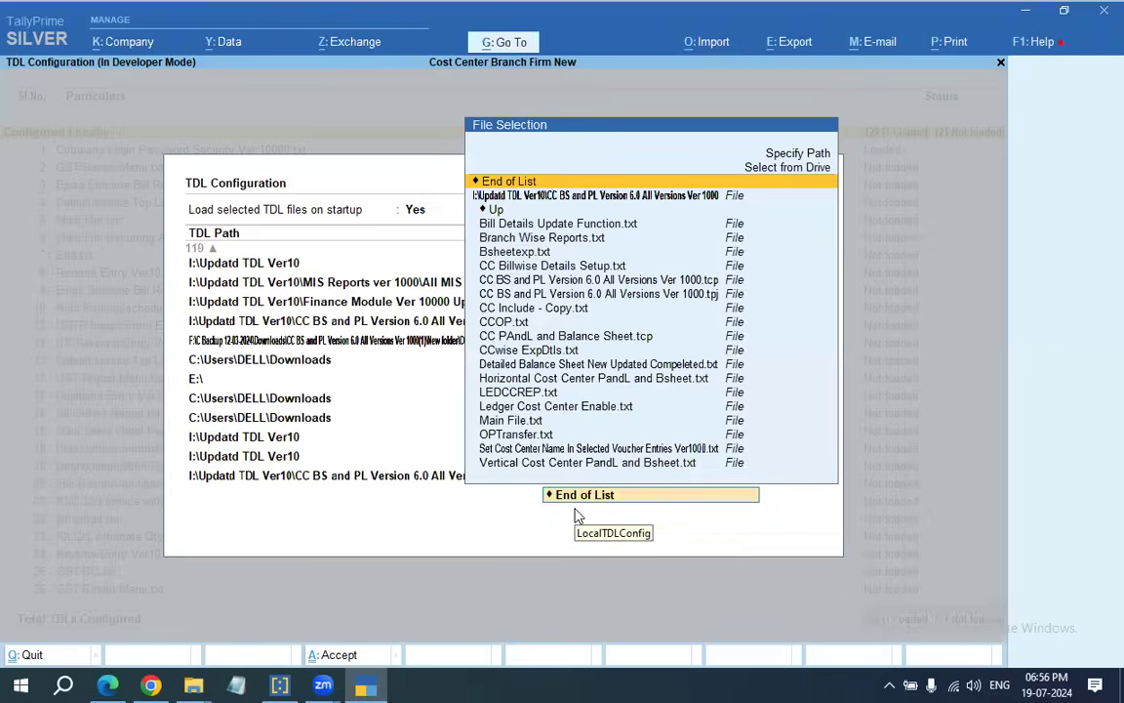
pyautogui.hotkey('ctrl', 'a')
pyautogui.press('Escape')
# View the Day Book for 7-Apr-24.
pyautogui.press('d')
pyautogui.press('d')
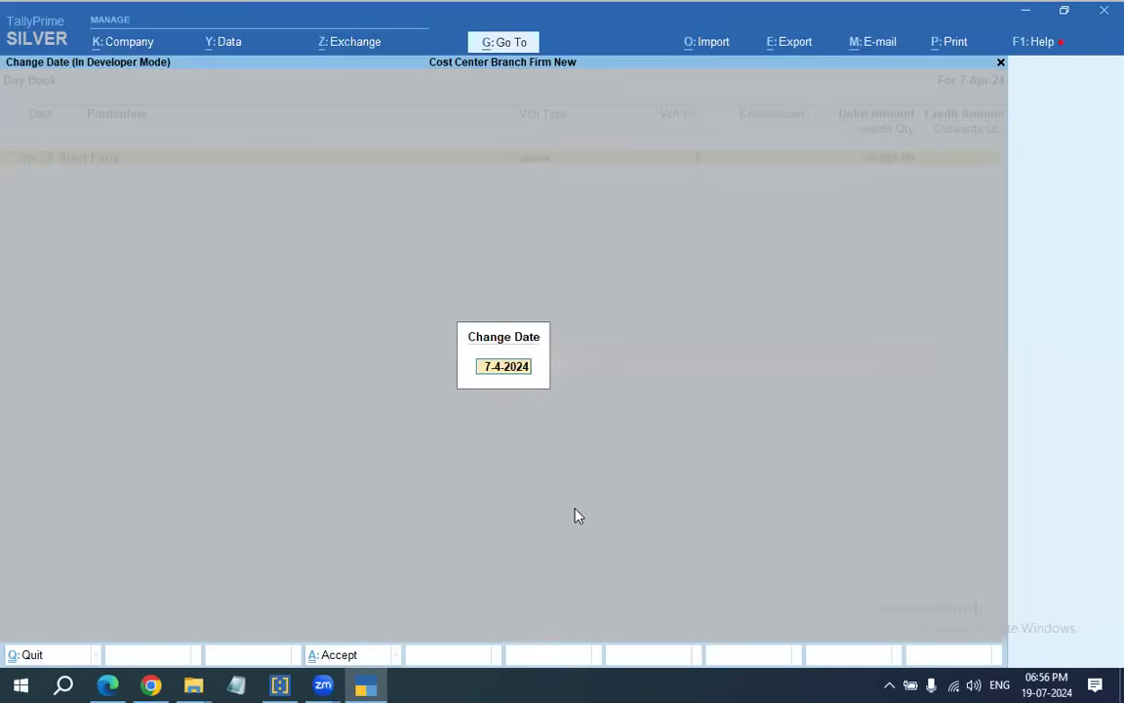
pyautogui.press('Return')
pyautogui.press('Escape')
pyautogui.press('Escape')
# Enable cost centers for all ledgers at once using Update Cost Centers In Ledger Master.
pyautogui.press('Return')
pyautogui.press('Down')
pyautogui.press('Down')
pyautogui.press('Down')
pyautogui.press('Down')
pyautogui.press('Down')
pyautogui.press('Down')
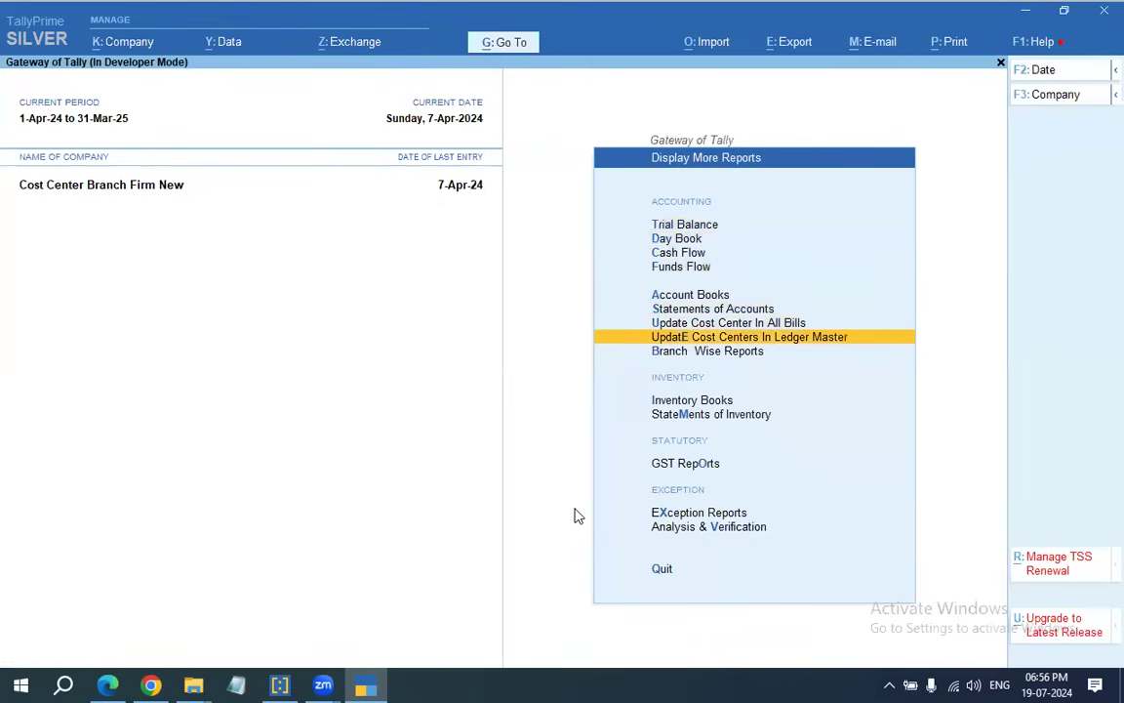
pyautogui.press('Return')
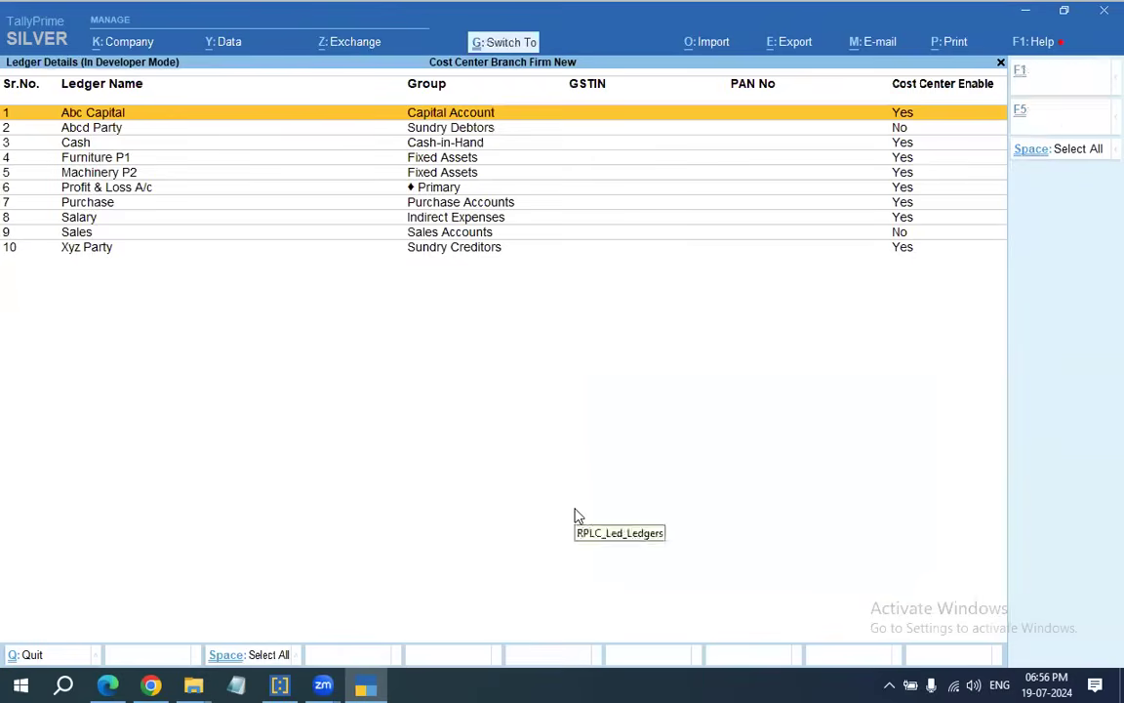
pyautogui.hotkey('ctrl', 'space')
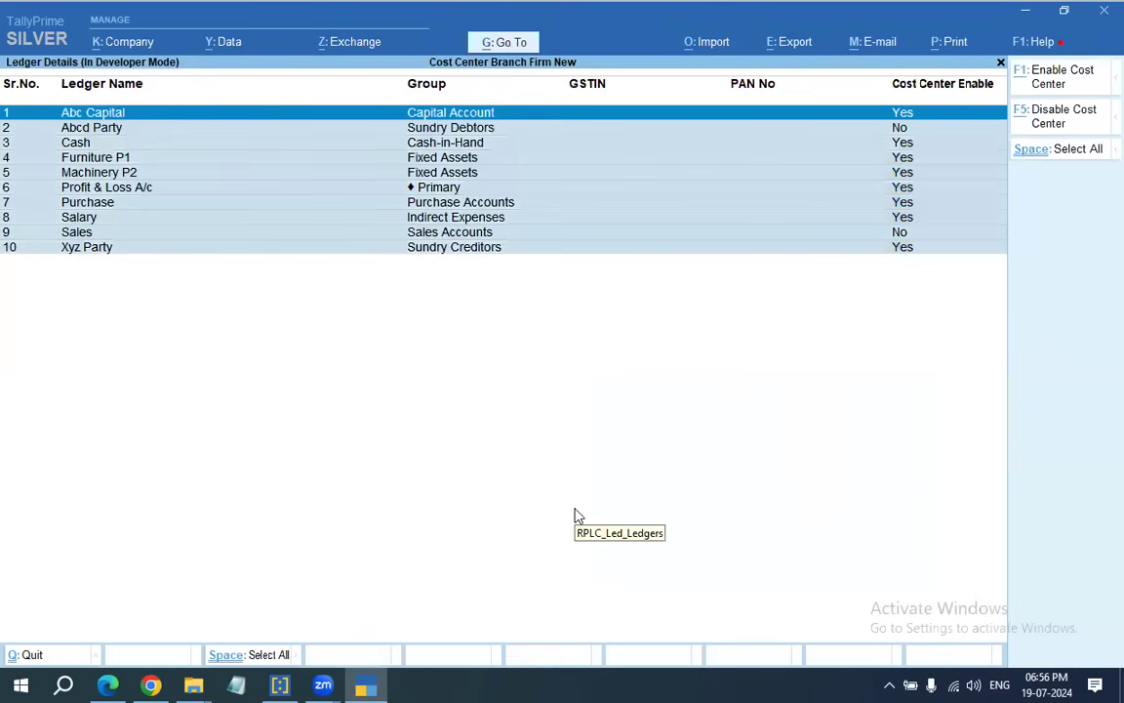
pyautogui.click(1051, 93)
pyautogui.press('y')
pyautogui.press('Escape')
pyautogui.press('Escape')
# Open the Receivables outstanding report and configure it to show the Cost Center/Branch name.
pyautogui.press('Return')
pyautogui.press('Down')
pyautogui.press('Down')
pyautogui.press('Down')
pyautogui.press('Down')
pyautogui.press('Down')
pyautogui.press('Return')
pyautogui.press('Return')
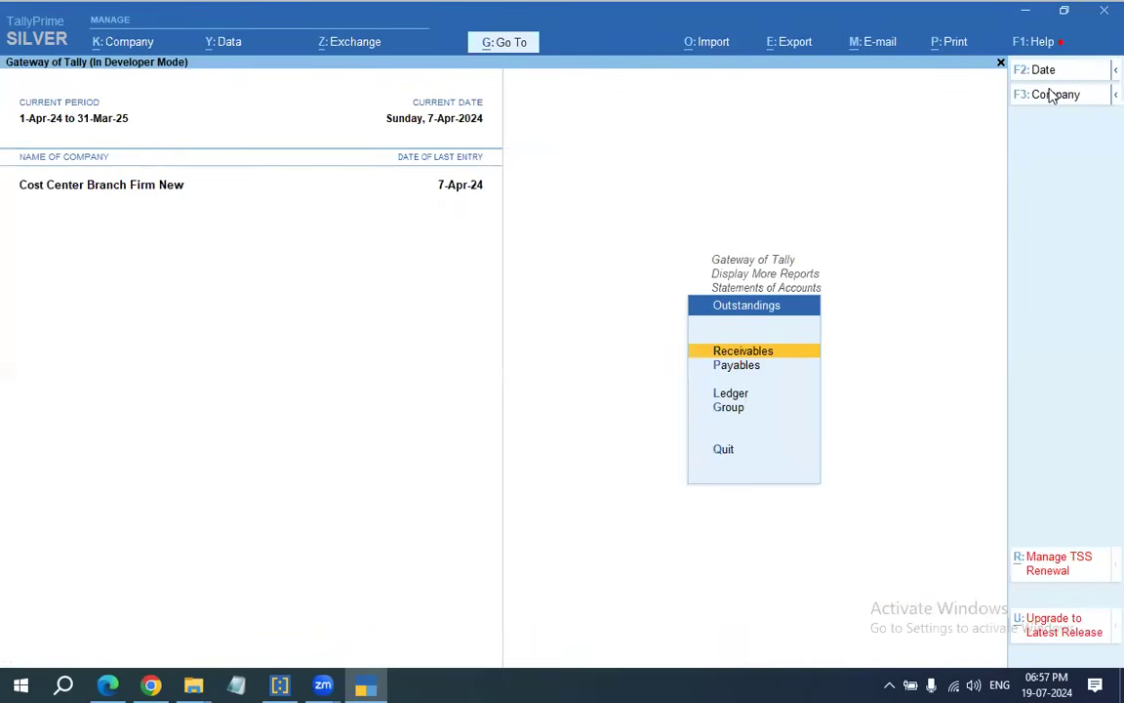
pyautogui.press('Return')
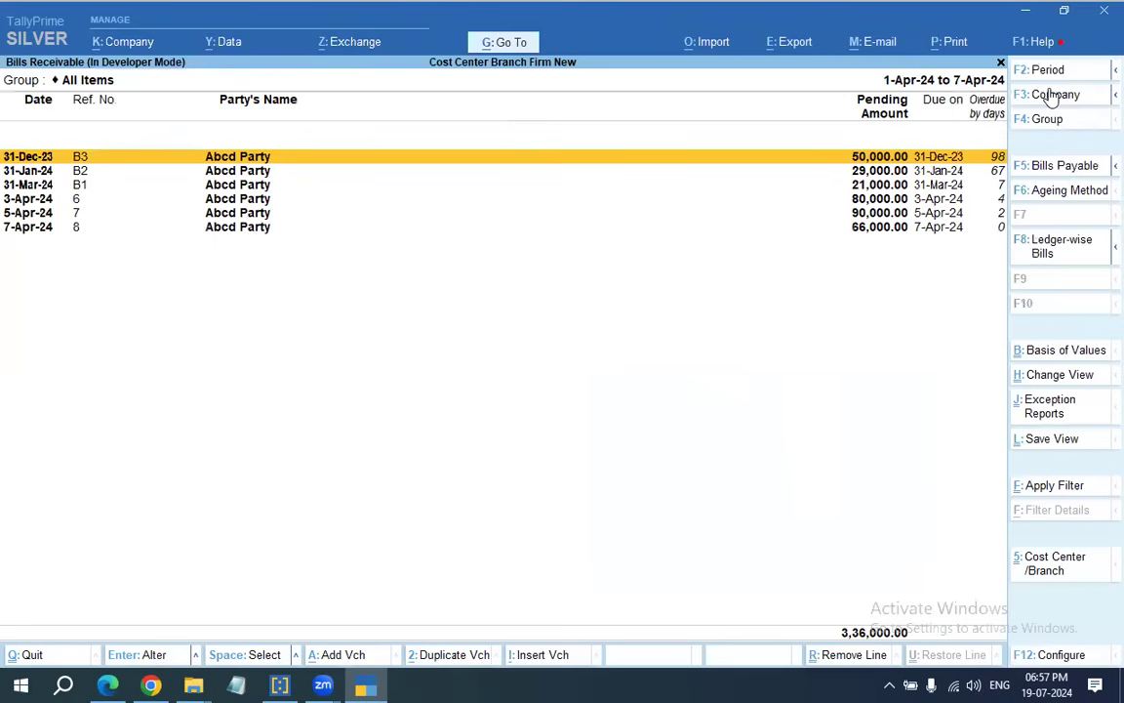
pyautogui.press('F12')
pyautogui.press('y')
pyautogui.hotkey('ctrl', 'a')
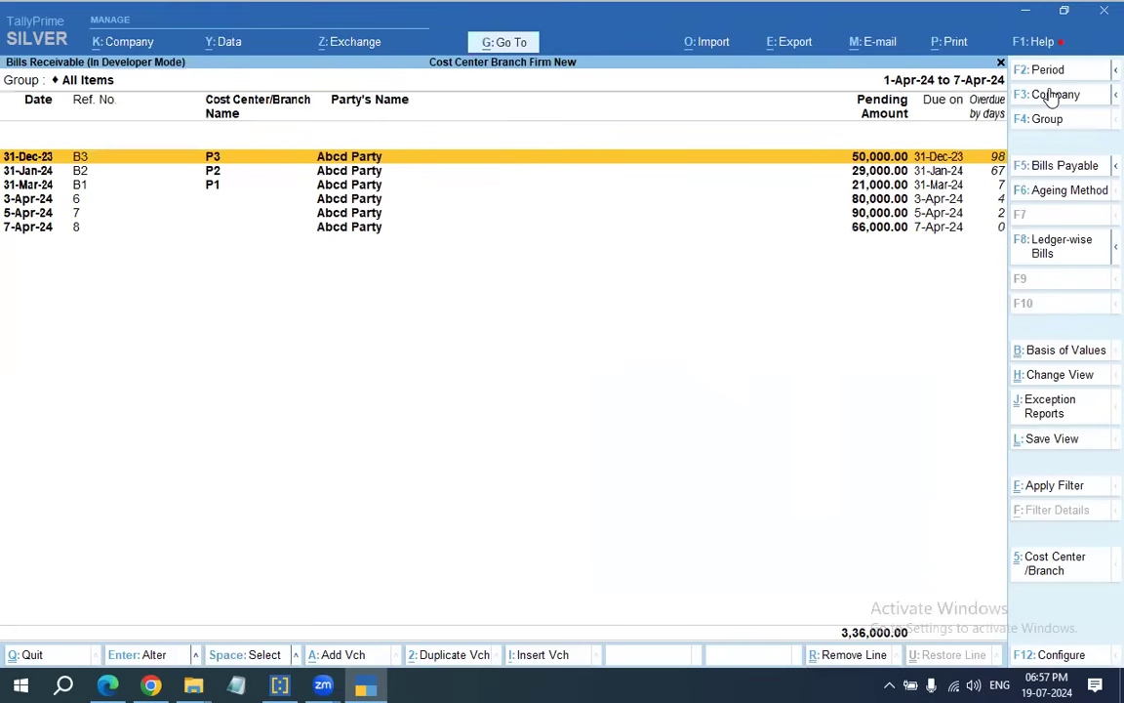
# Examine the Cost Center/Branch names of Abcd Party's opening bills and new sales bills in Bills Receivable.
pyautogui.press('Down')
pyautogui.press('Up')
pyautogui.press('Down')
pyautogui.press('Up')
pyautogui.press('Down')
pyautogui.press('Down')
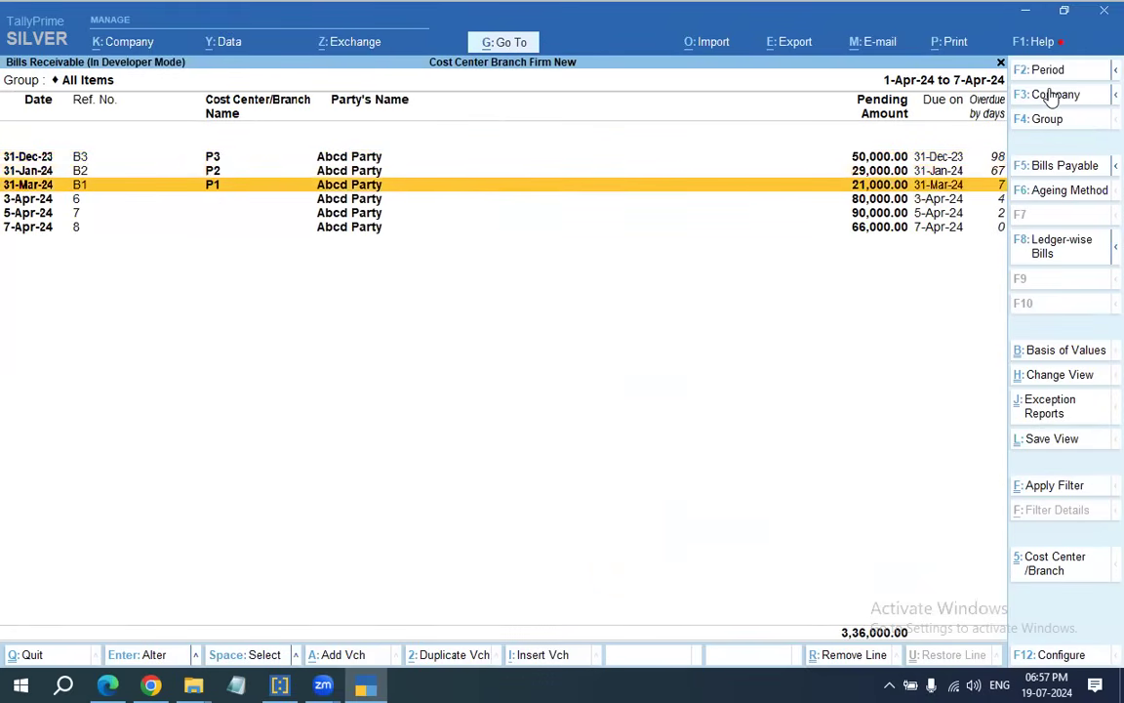
pyautogui.press('Down')
pyautogui.press('Down')
pyautogui.press('Down')
pyautogui.press('Up')
pyautogui.press('Up')
pyautogui.press('Down')
pyautogui.press('Up')
pyautogui.press('Up')
pyautogui.press('Up')
pyautogui.press('Up')
pyautogui.press('Down')
pyautogui.press('Down')
pyautogui.press('Down')
pyautogui.press('Down')
pyautogui.press('Down')
pyautogui.press('Up')
pyautogui.press('Up')
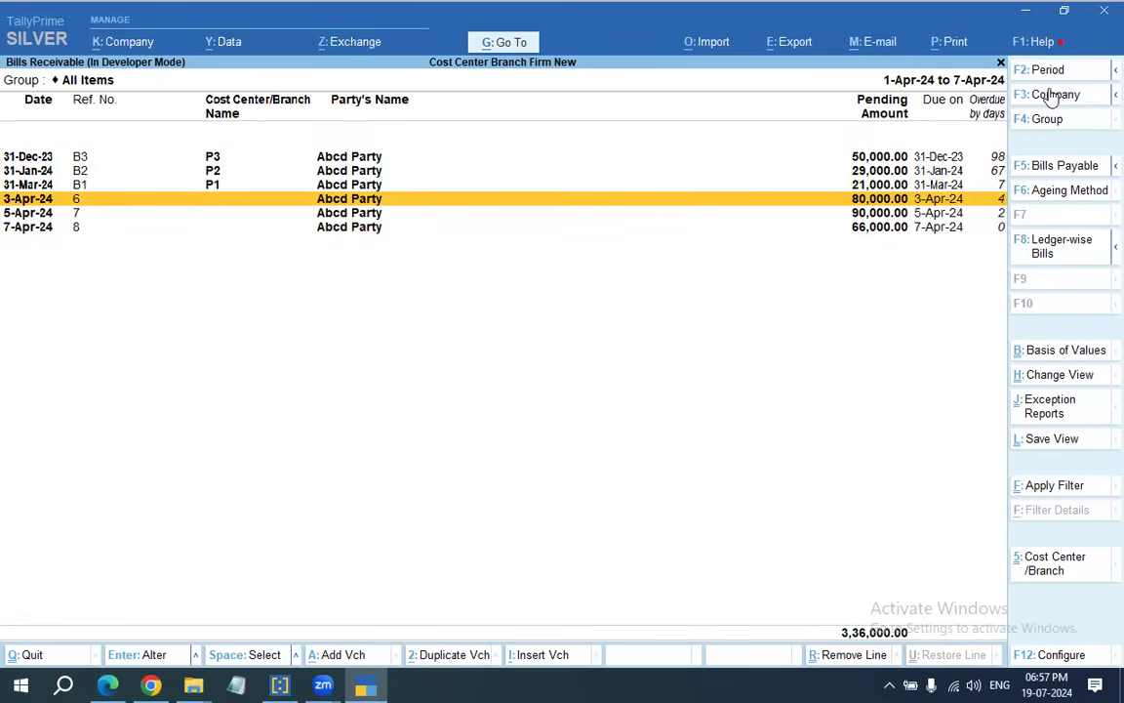
pyautogui.press('Escape')
# Open the Payables outstanding report, show the Cost Center/Branch name and check it for Xyz Party's bills.
pyautogui.press('Down')
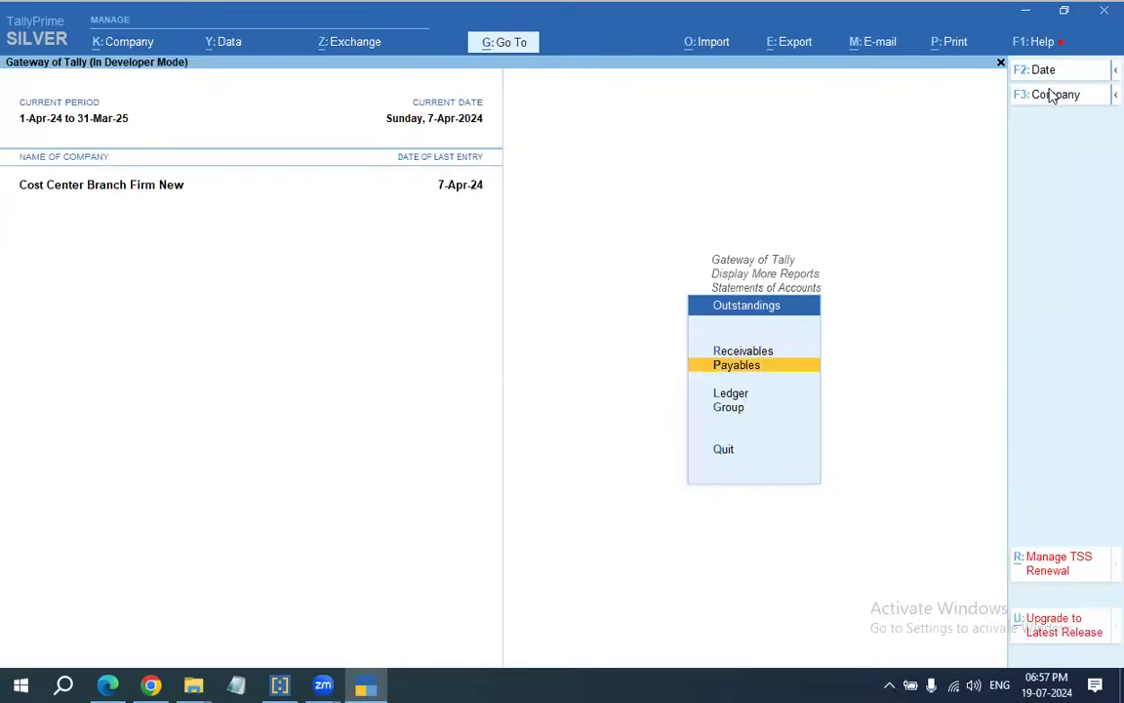
pyautogui.press('Return')
pyautogui.press('F2')
pyautogui.press('Escape')
pyautogui.press('F12')
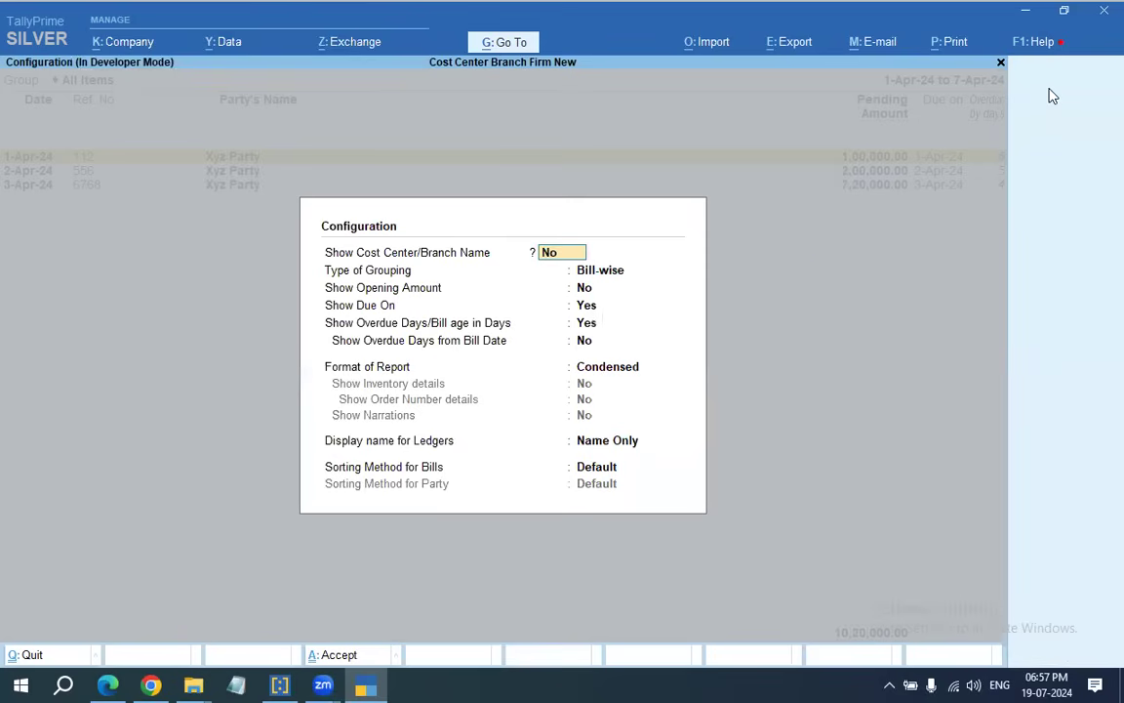
pyautogui.press('y')
pyautogui.press('Return')
pyautogui.hotkey('ctrl', 'a')
pyautogui.press('Down')
pyautogui.press('Down')
pyautogui.press('Up')
pyautogui.press('Up')
pyautogui.press('Escape')
pyautogui.press('Escape')
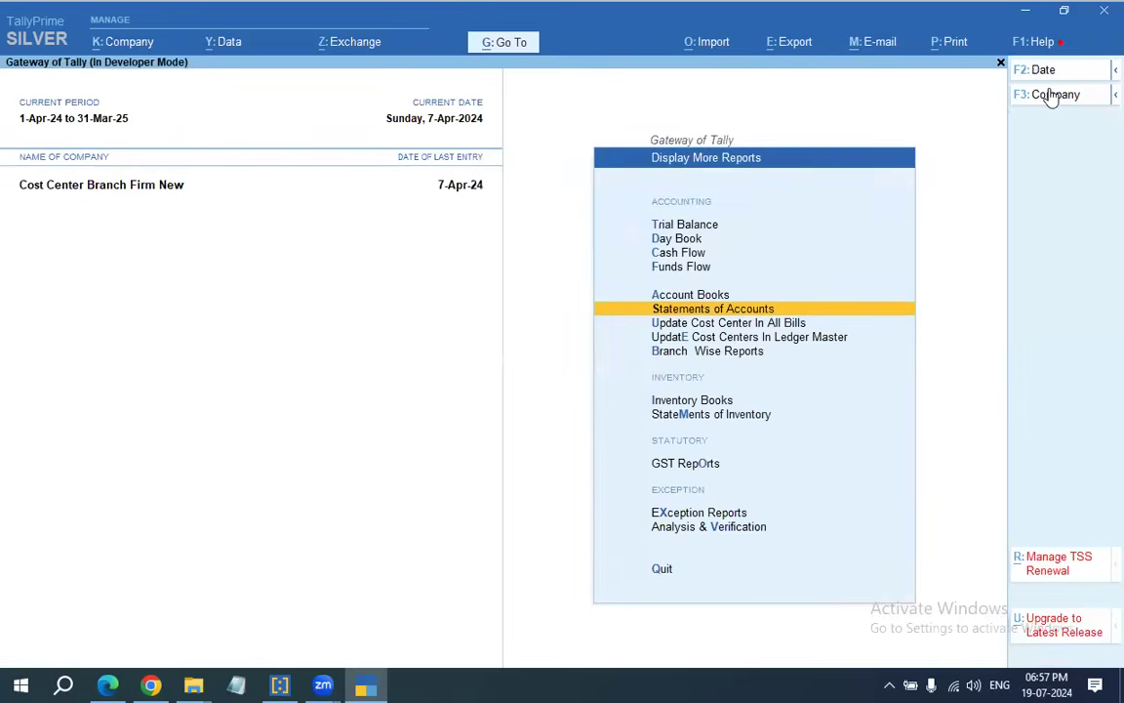
# Open the Day Book and configure it to show the Cost Center/Branch column.
pyautogui.press('Escape')
pyautogui.press('Return')
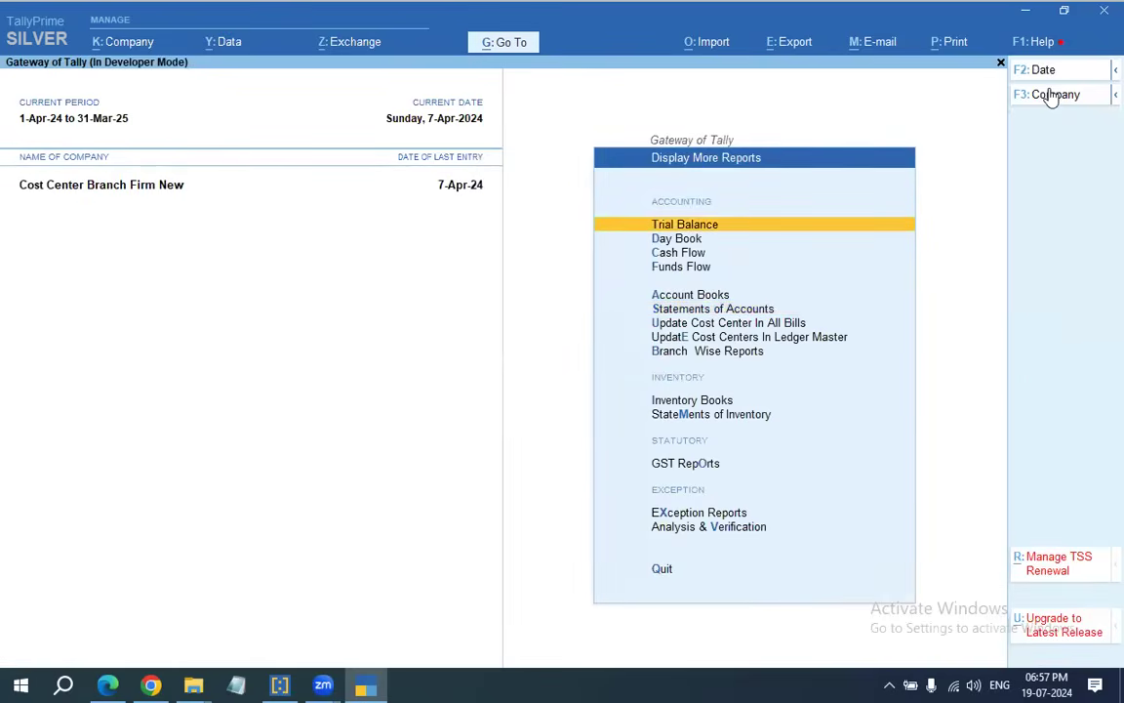
pyautogui.press('k')
pyautogui.press('F12')
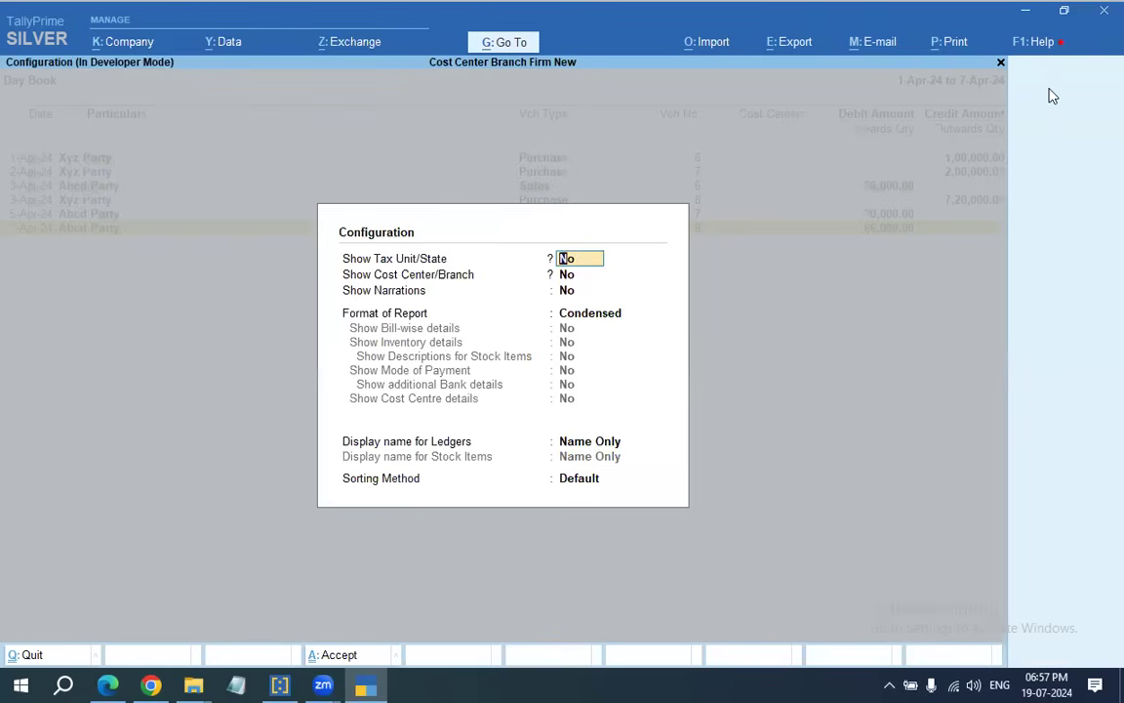
pyautogui.press('Return')
pyautogui.write('y')
pyautogui.press('Return')
pyautogui.hotkey('ctrl', 'a')
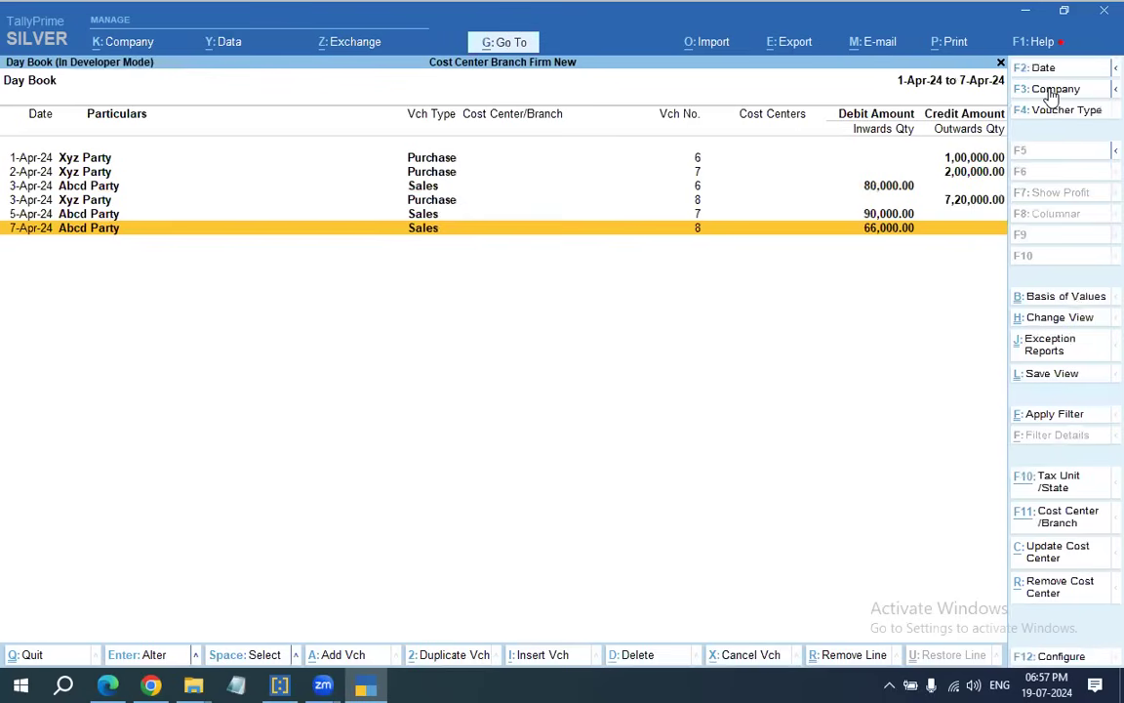
# Examine the Cost Center/Branch column for the purchase and sales vouchers in the Day Book.
pyautogui.press('Up')
pyautogui.press('Up')
pyautogui.press('Up')
pyautogui.press('Up')
pyautogui.press('Up')
pyautogui.press('Down')
pyautogui.press('Down')
pyautogui.press('Down')
pyautogui.press('Down')
pyautogui.press('Down')
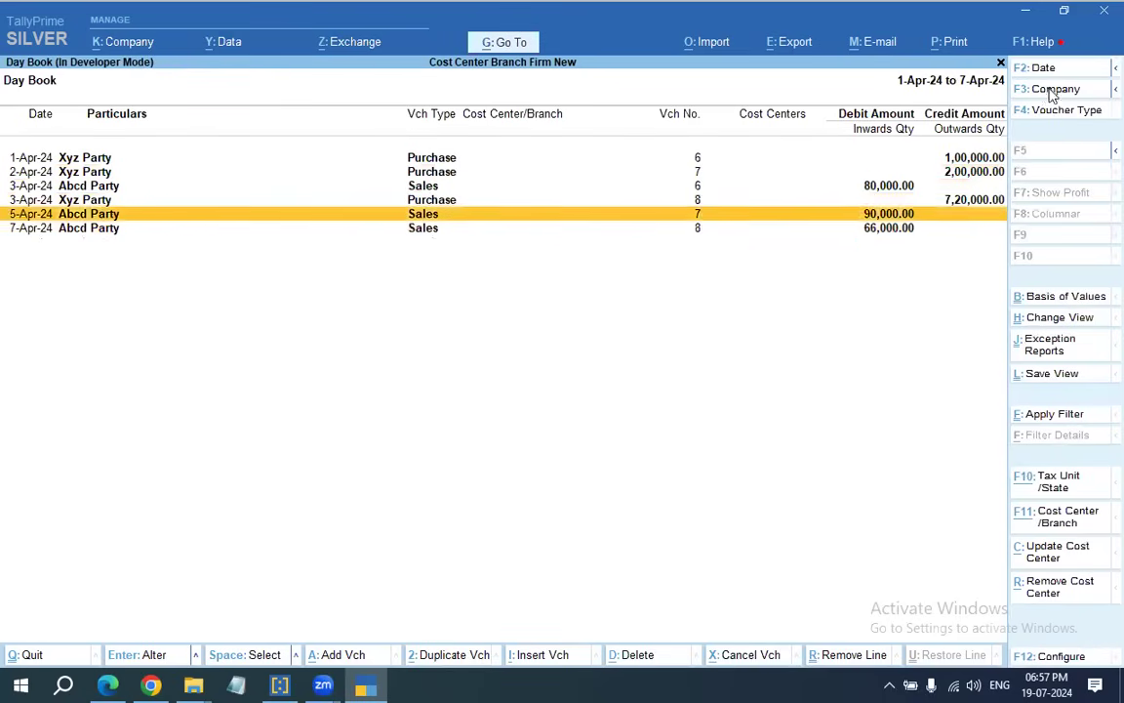
pyautogui.press('Up')
pyautogui.press('Up')
pyautogui.press('Up')
pyautogui.press('Up')
pyautogui.press('Up')
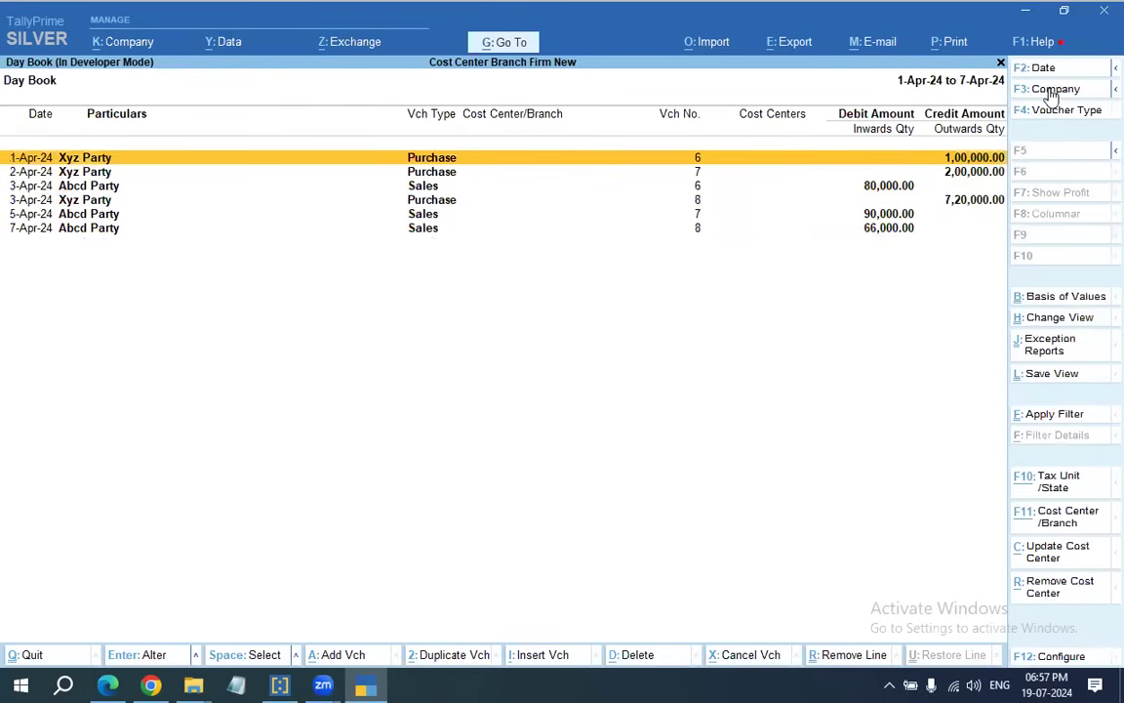
pyautogui.press('Escape')
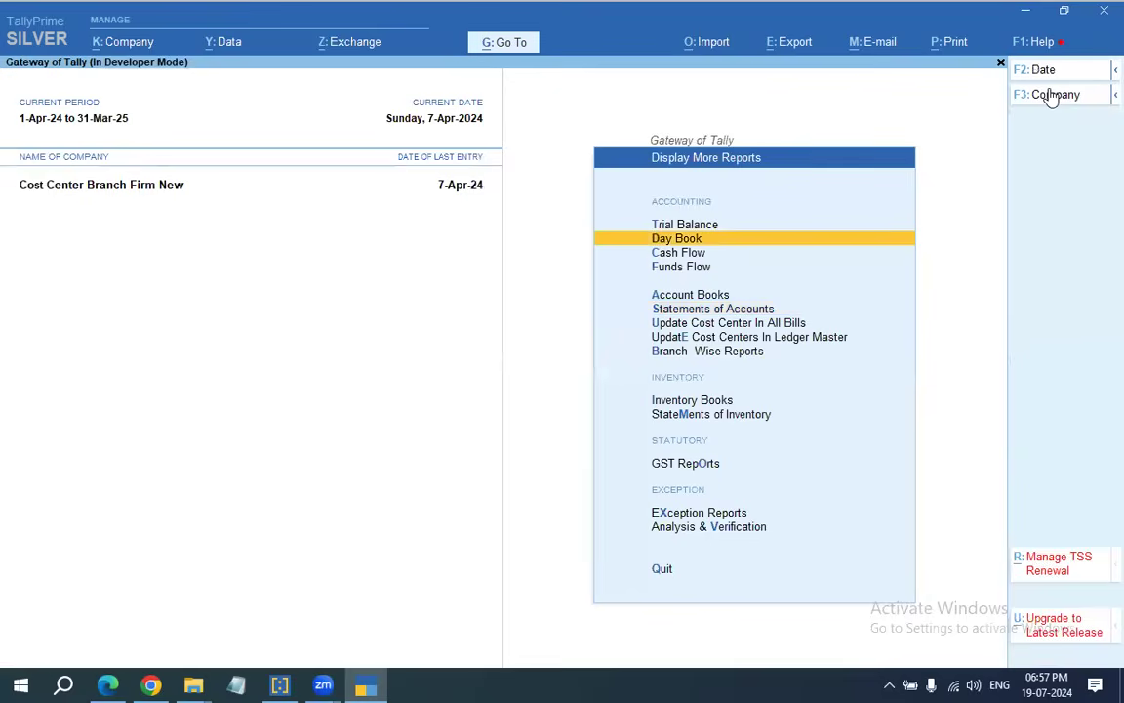
# In the Day Book, assign cost center P1 to Xyz Party's purchase vouchers 6 and 7 with Update Cost Center.
pyautogui.press('Return')
pyautogui.press('Return')
pyautogui.press('Up')
pyautogui.press('Up')
pyautogui.press('Up')
pyautogui.press('Up')
pyautogui.press('Up')
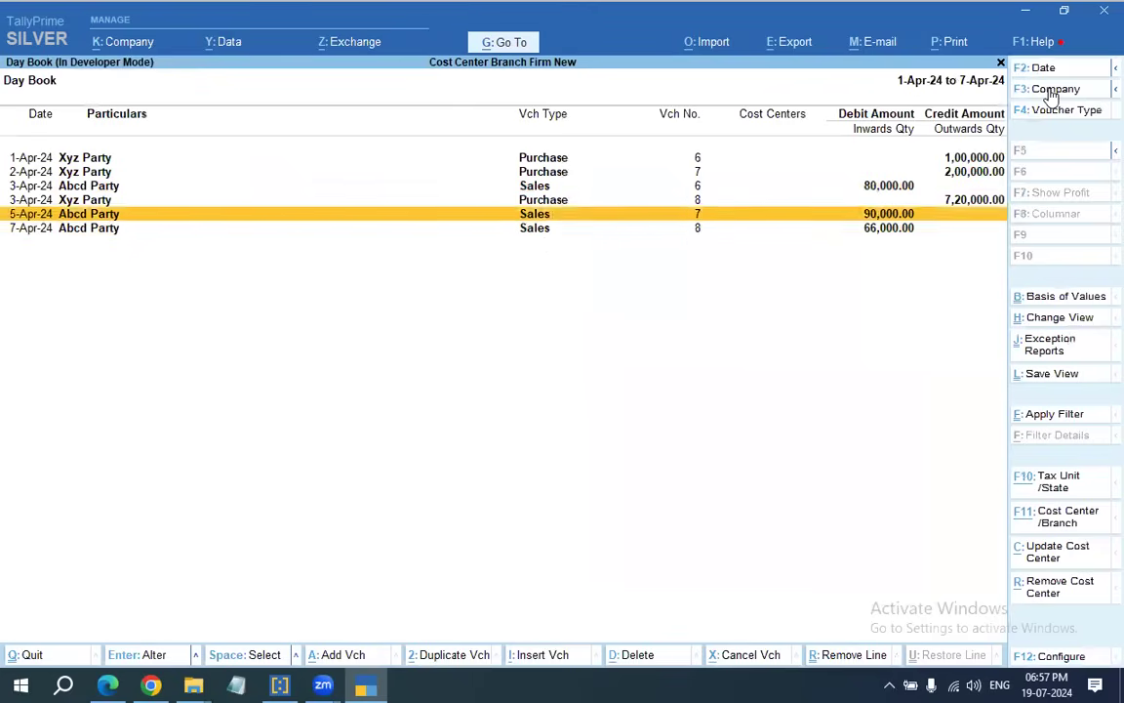
pyautogui.press('space')
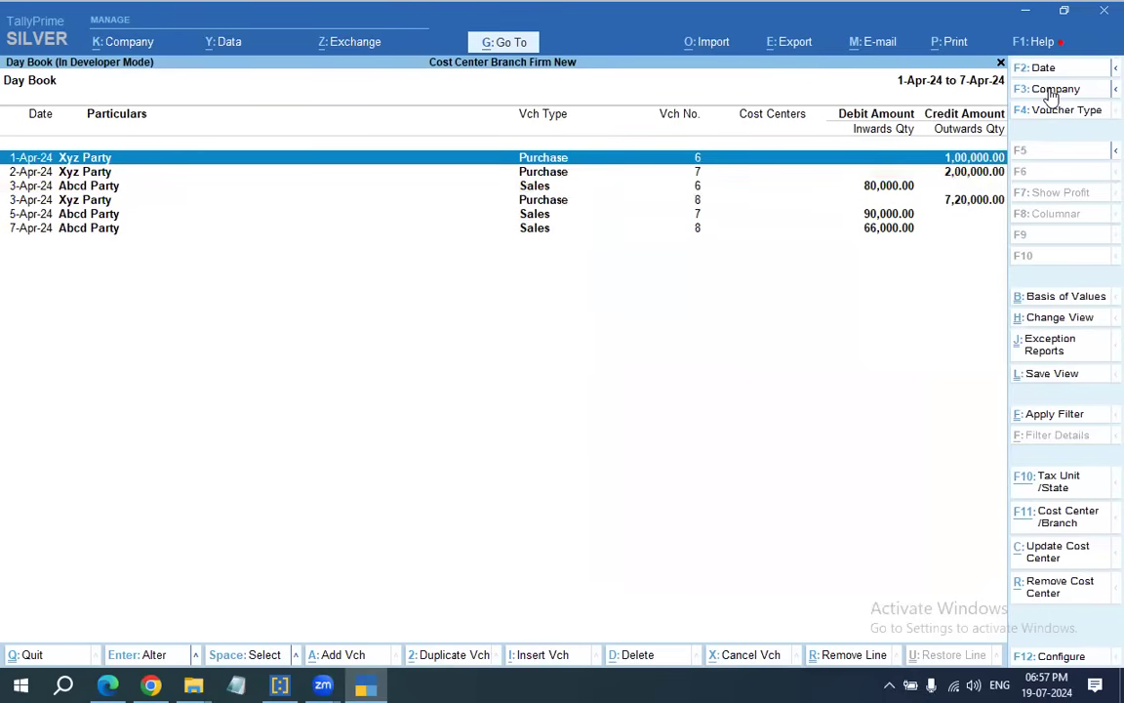
pyautogui.press('space')
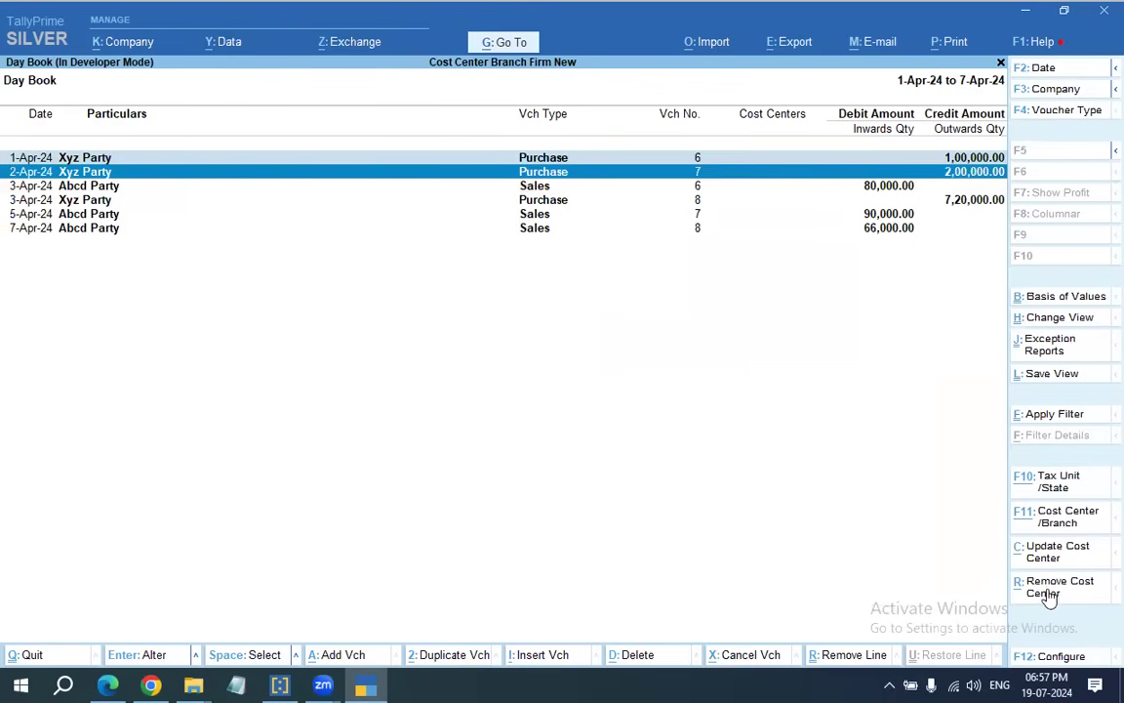
pyautogui.click(1060, 556)
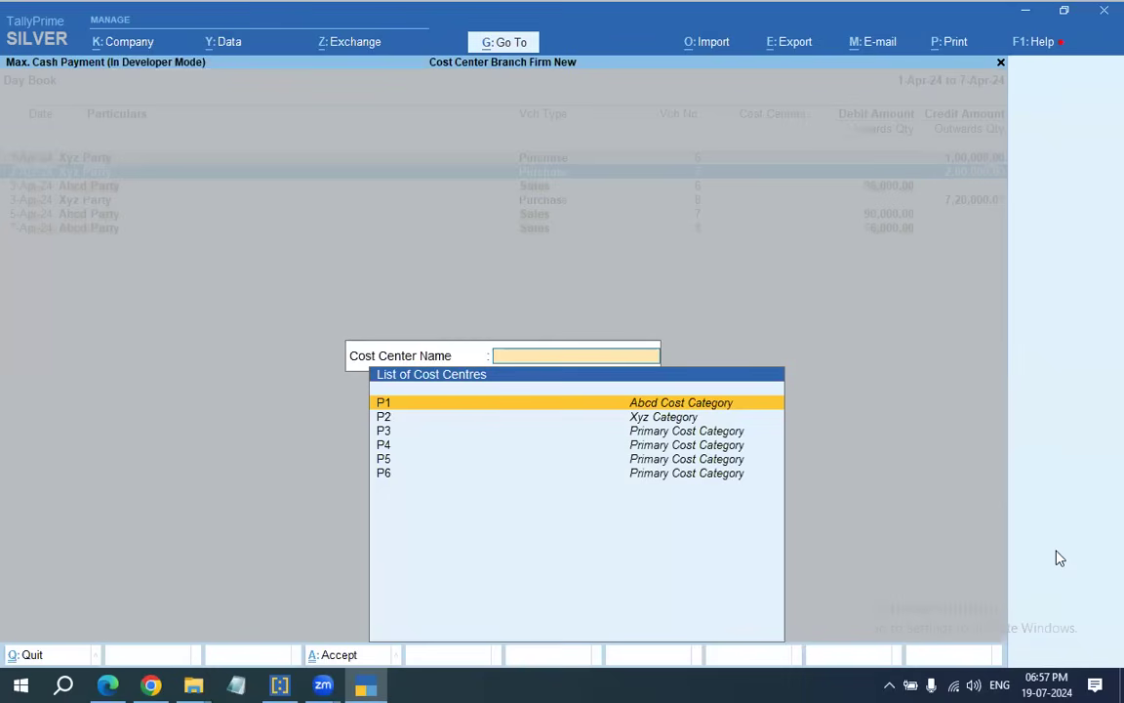
pyautogui.press('Return')
pyautogui.press('Return')
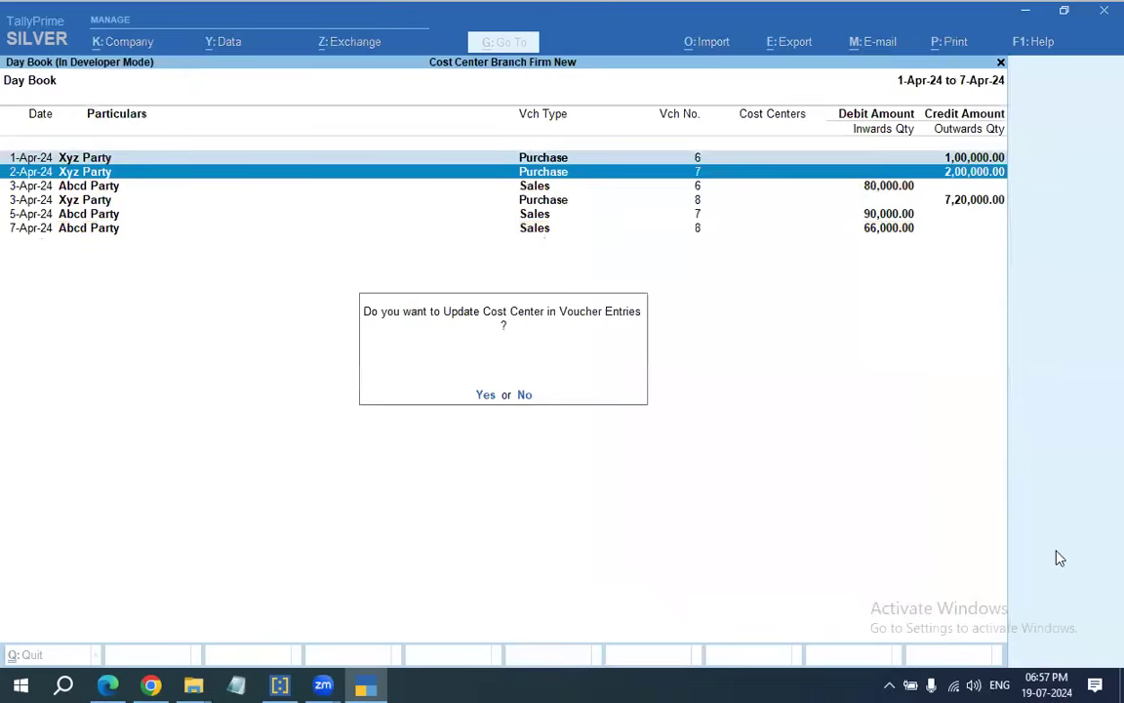
pyautogui.press('y')
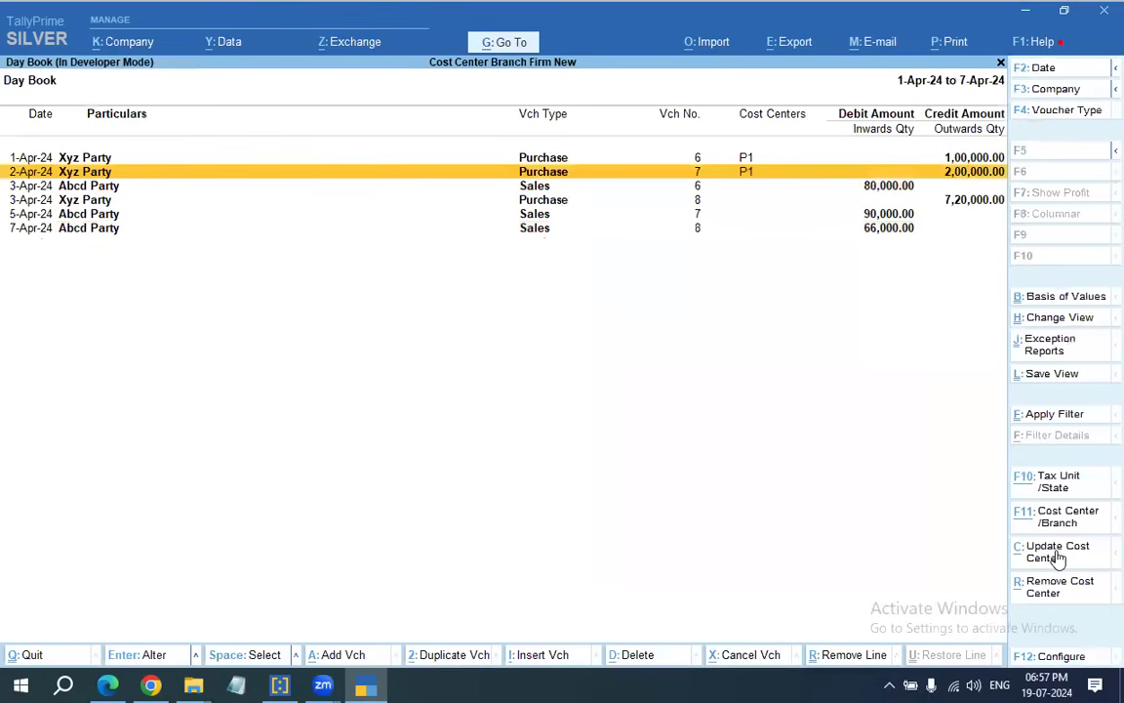
# Assign cost center P3 to Xyz Party's purchase voucher 8 with Update Cost Center.
pyautogui.press('Down')
pyautogui.press('Down')
pyautogui.press('space')
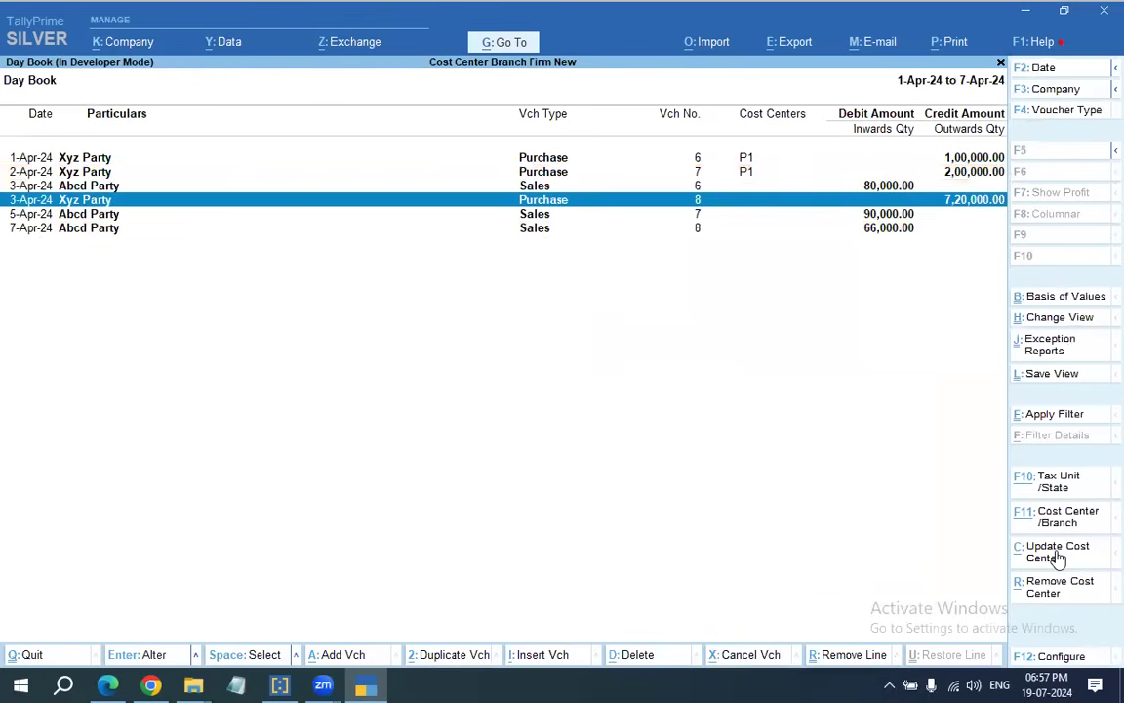
pyautogui.click(1059, 551)
pyautogui.press('Down')
pyautogui.press('Down')
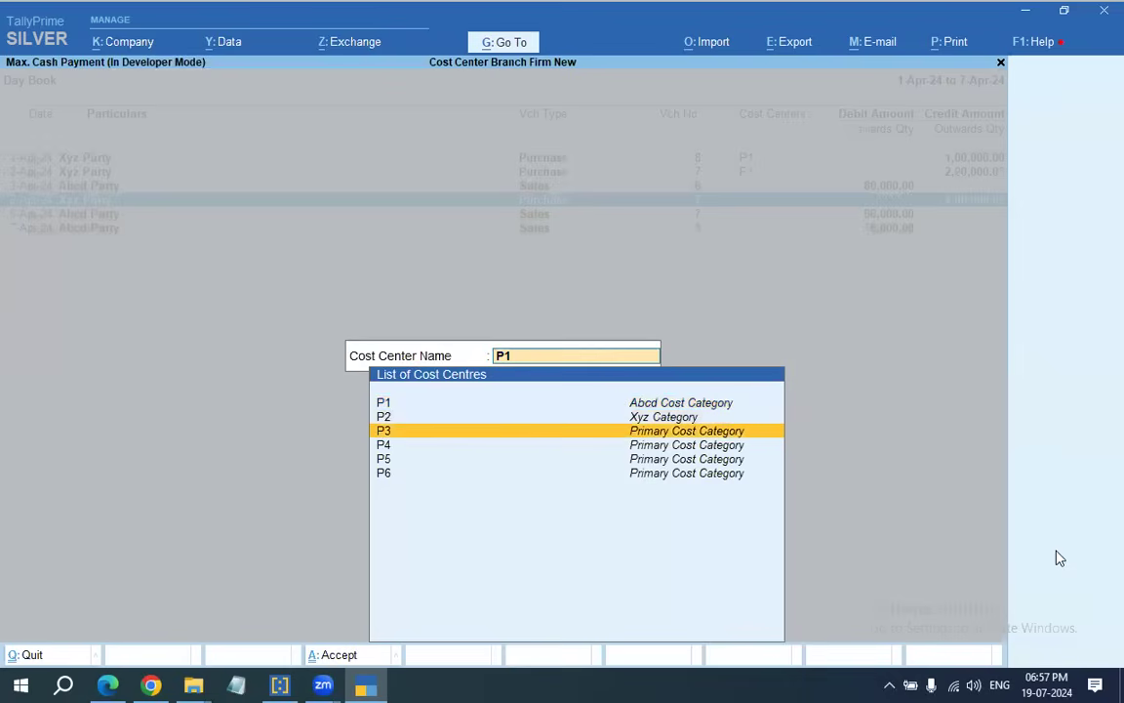
pyautogui.press('Return')
pyautogui.press('y')
pyautogui.press('y')
# Assign cost center P1 to Abcd Party's sales vouchers 6 and 7 with Update Cost Center.
pyautogui.press('Up')
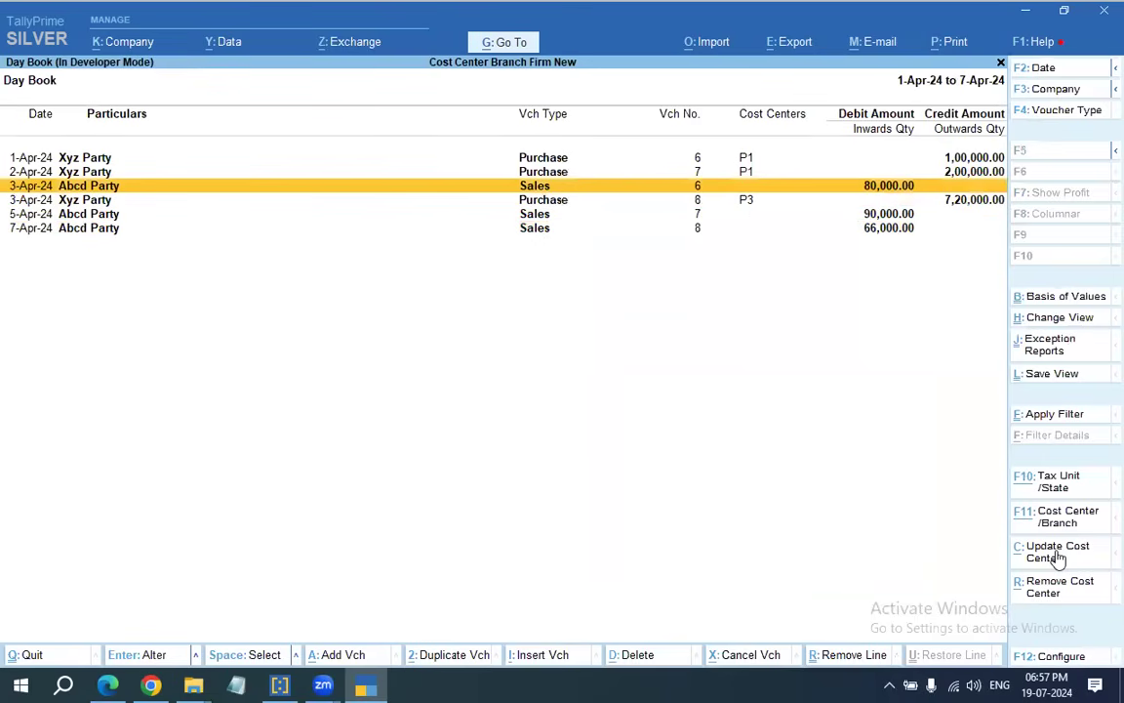
pyautogui.press('space')
pyautogui.press('Down')
pyautogui.press('Down')
pyautogui.press('space')
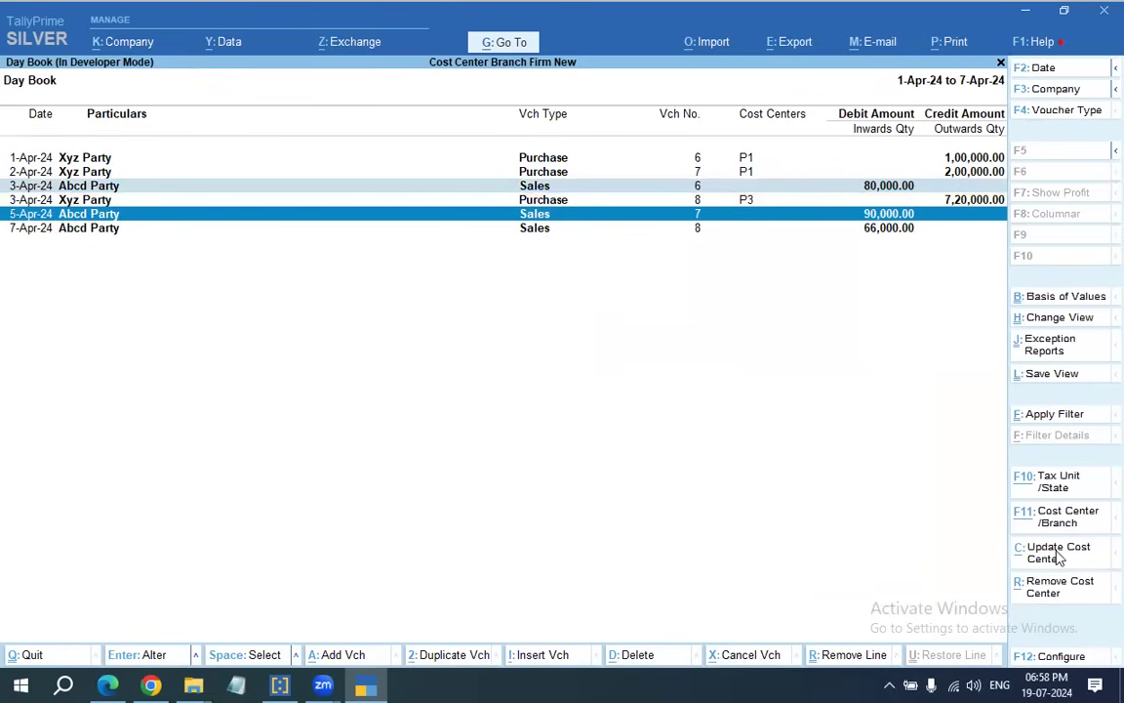
pyautogui.click(1059, 552)
pyautogui.press('Up')
pyautogui.press('Up')
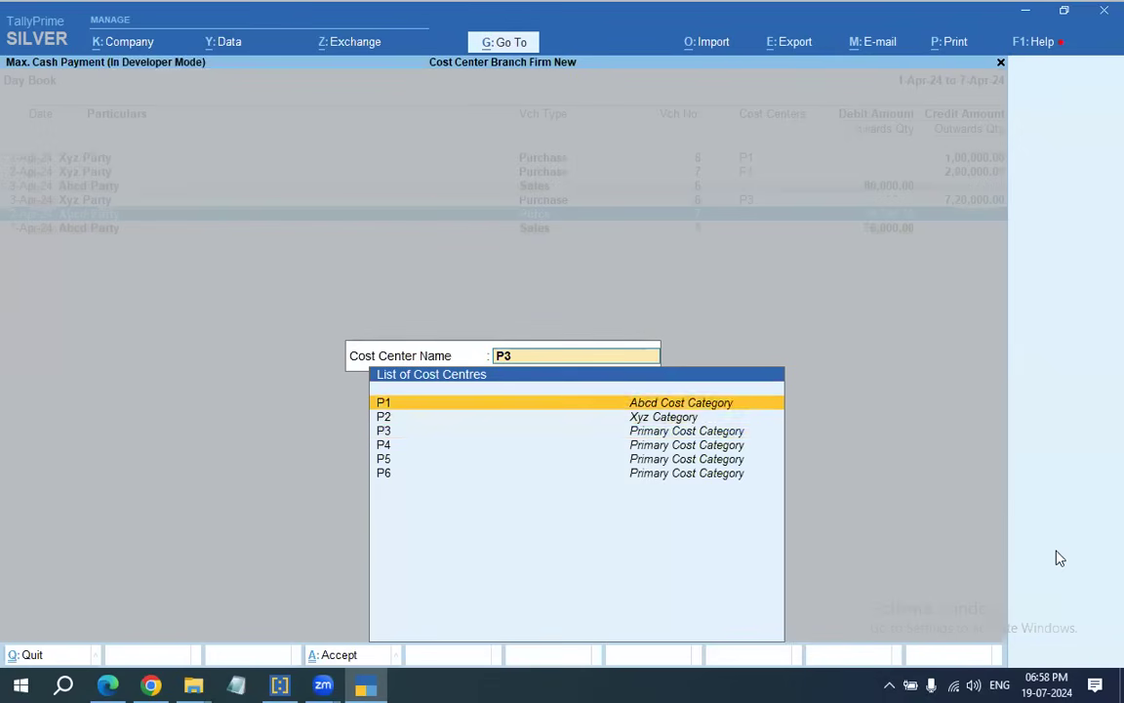
pyautogui.press('Return')
pyautogui.press('y')
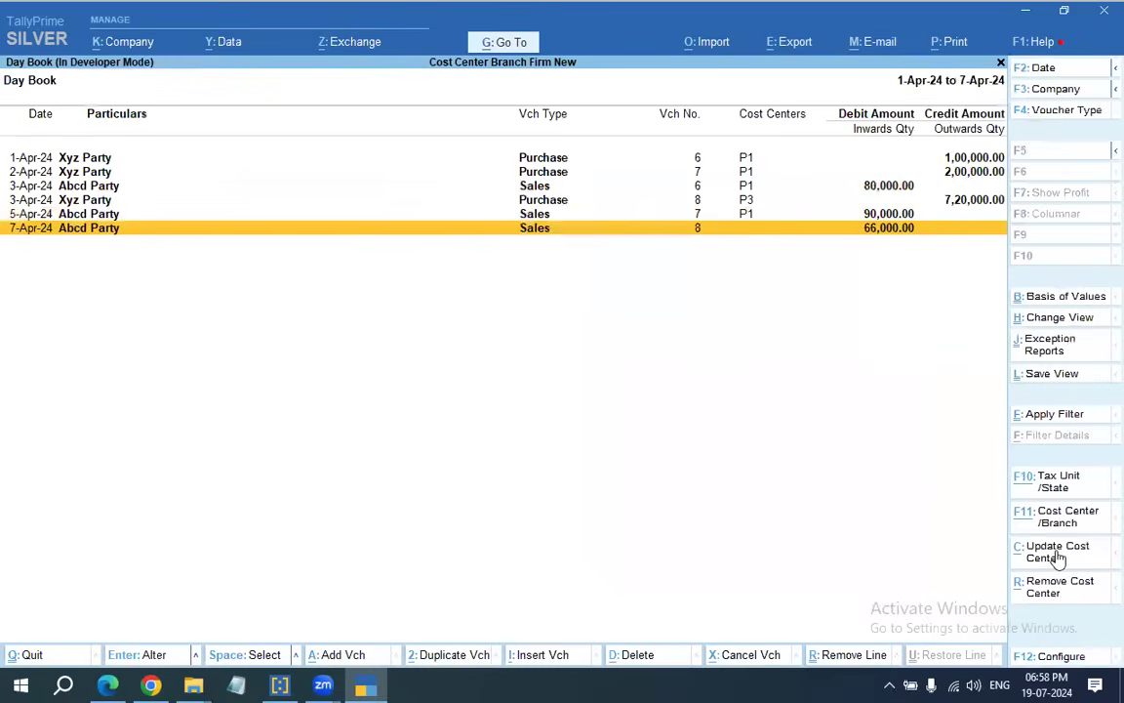
# Assign cost center P3 to Abcd Party's sales voucher 8 with Update Cost Center.
pyautogui.click(1059, 553)
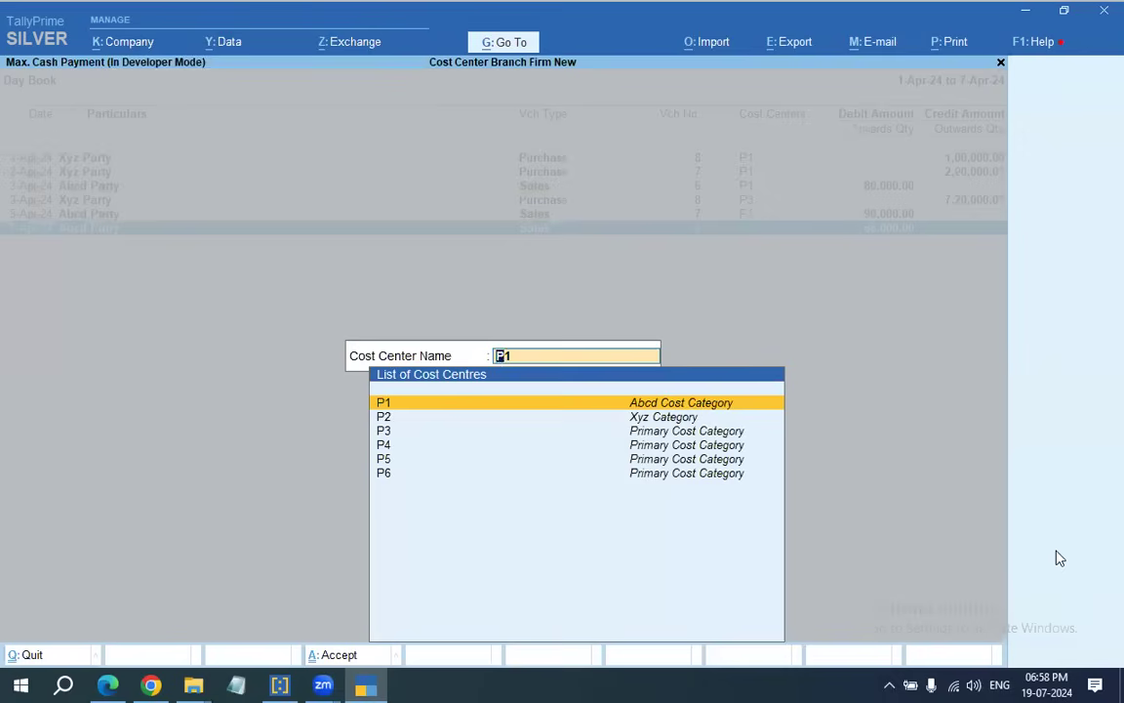
pyautogui.press('Down')
pyautogui.press('Down')
pyautogui.press('Return')
pyautogui.press('y')
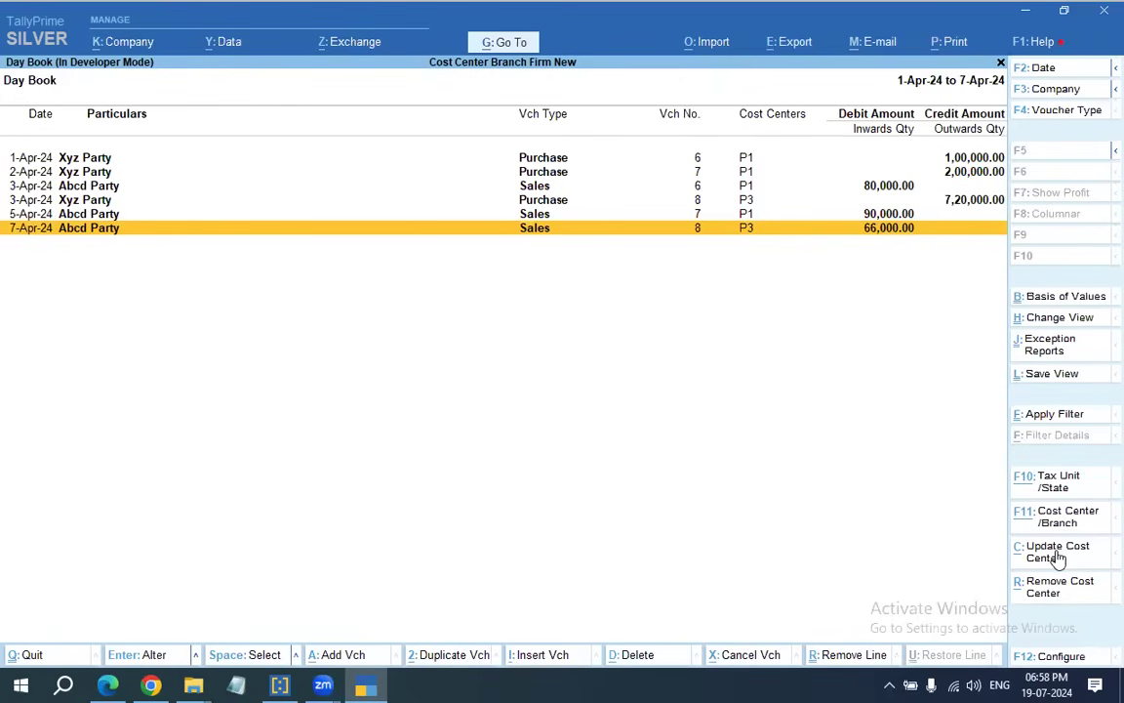
# Alter purchase voucher 6, set the Computer item's godown to P1 and save the voucher.
pyautogui.press('Up')
pyautogui.press('Up')
pyautogui.press('Up')
pyautogui.press('Up')
pyautogui.press('Up')
pyautogui.press('Return')
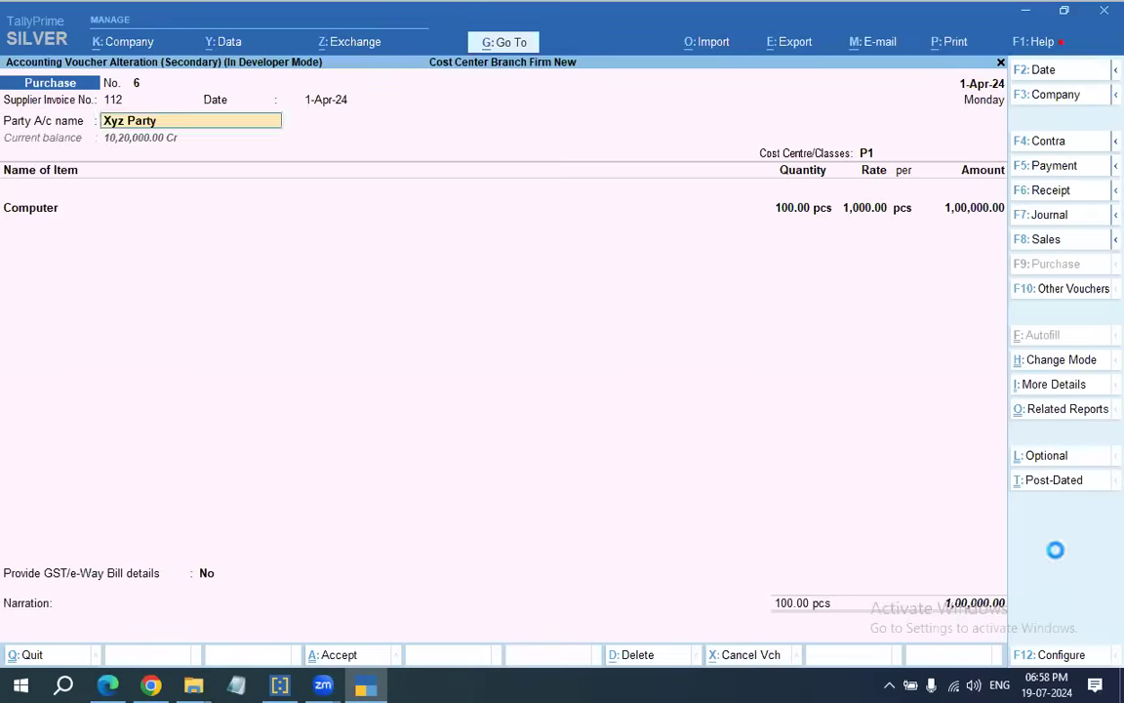
pyautogui.press('Return')
pyautogui.press('Return')
pyautogui.press('Return')
pyautogui.press('Return')
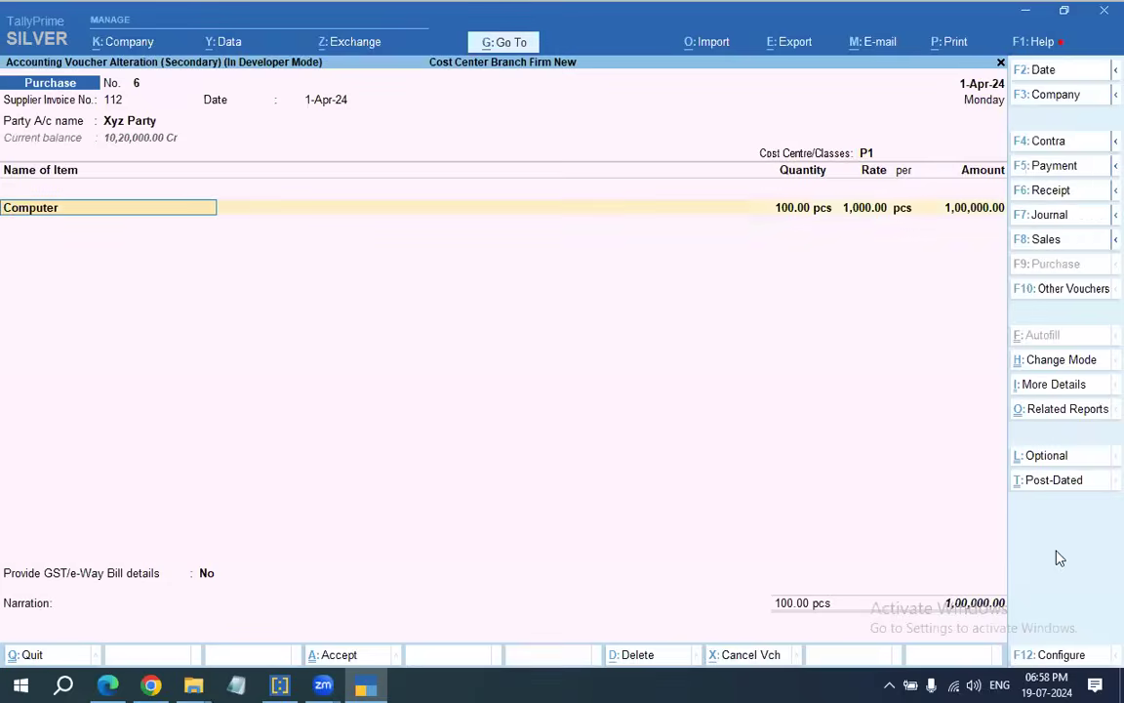
pyautogui.press('Return')
pyautogui.press('Return')
pyautogui.press('Down')
pyautogui.press('Down')
pyautogui.press('Return')
pyautogui.hotkey('ctrl', 'a')
pyautogui.hotkey('ctrl', 'a')
# Alter purchase voucher 7, set the Computer item's godown to P1 and save the voucher.
pyautogui.press('Down')
pyautogui.press('Return')
pyautogui.press('Return')
pyautogui.press('Return')
pyautogui.press('Return')
pyautogui.press('Return')
pyautogui.press('Return')
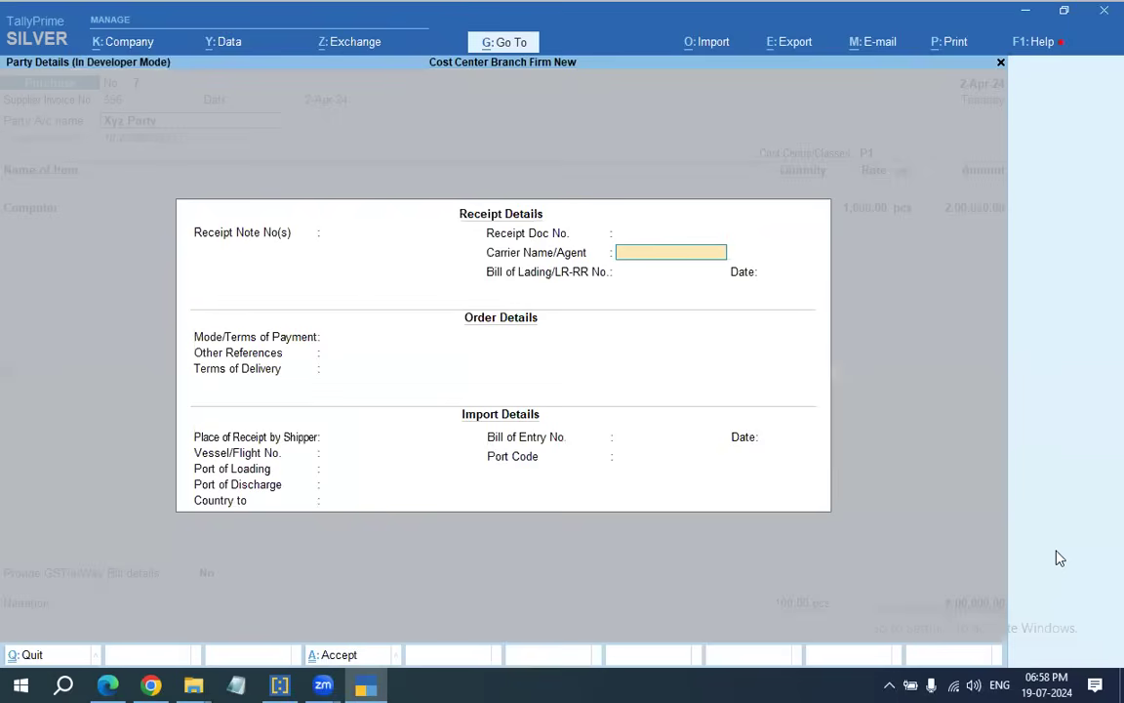
pyautogui.hotkey('ctrl', 'a')
pyautogui.hotkey('ctrl', 'a')
pyautogui.press('Return')
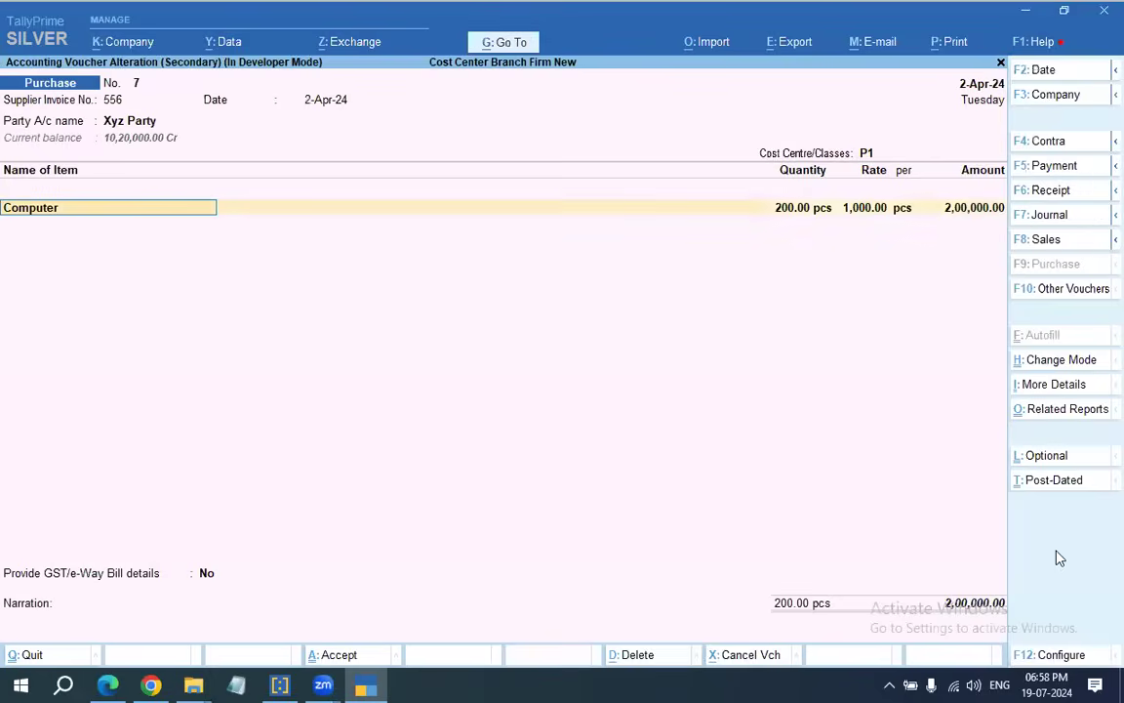
pyautogui.press('Return')
pyautogui.press('Return')
pyautogui.press('Down')
pyautogui.press('Down')
pyautogui.press('Return')
pyautogui.hotkey('ctrl', 'a')
pyautogui.hotkey('ctrl', 'a')
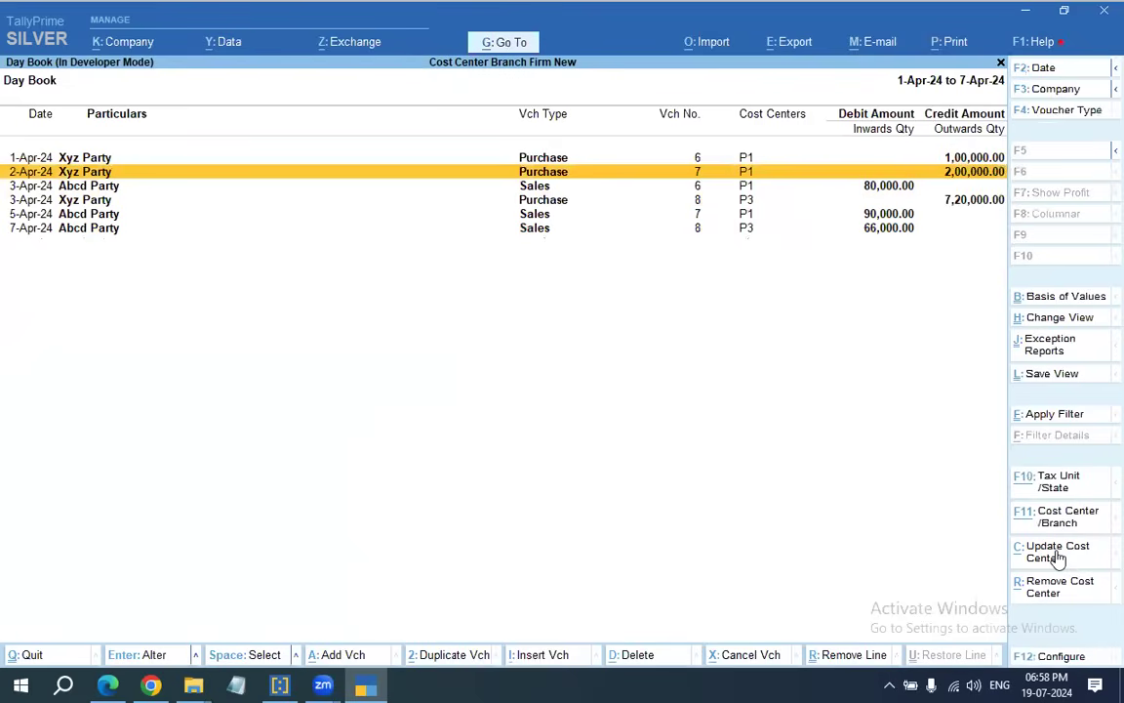
# Alter sales voucher 6, set the Computer item's godown to P1 and save it without sending e-Way Bill details.
pyautogui.press('Down')
pyautogui.press('Return')
pyautogui.press('Return')
pyautogui.press('Return')
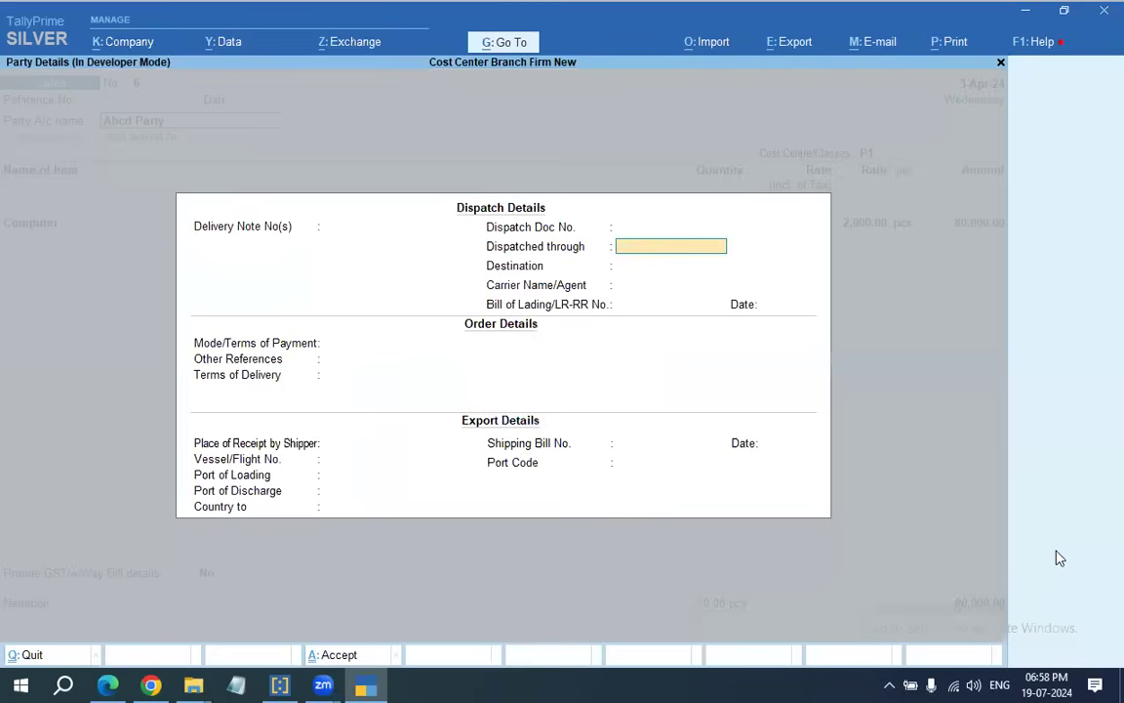
pyautogui.hotkey('ctrl', 'a')
pyautogui.hotkey('ctrl', 'a')
pyautogui.press('Return')
pyautogui.press('Return')
pyautogui.press('Return')
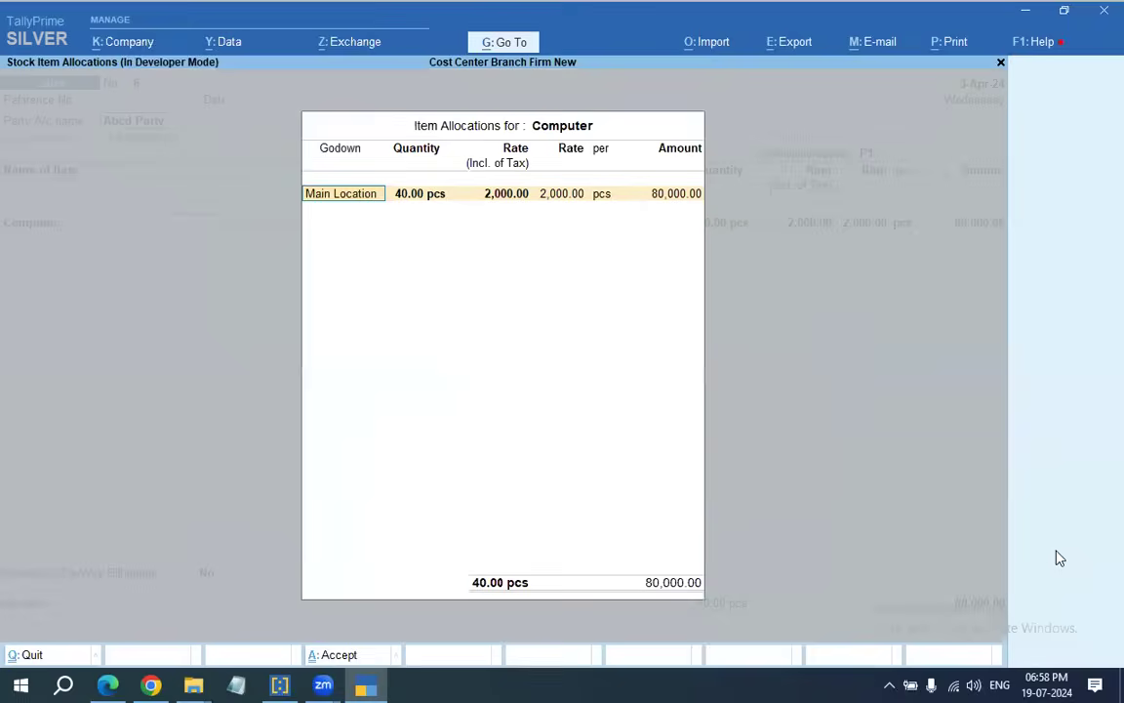
pyautogui.press('BackSpace')
pyautogui.press('Down')
pyautogui.press('Return')
pyautogui.hotkey('ctrl', 'a')
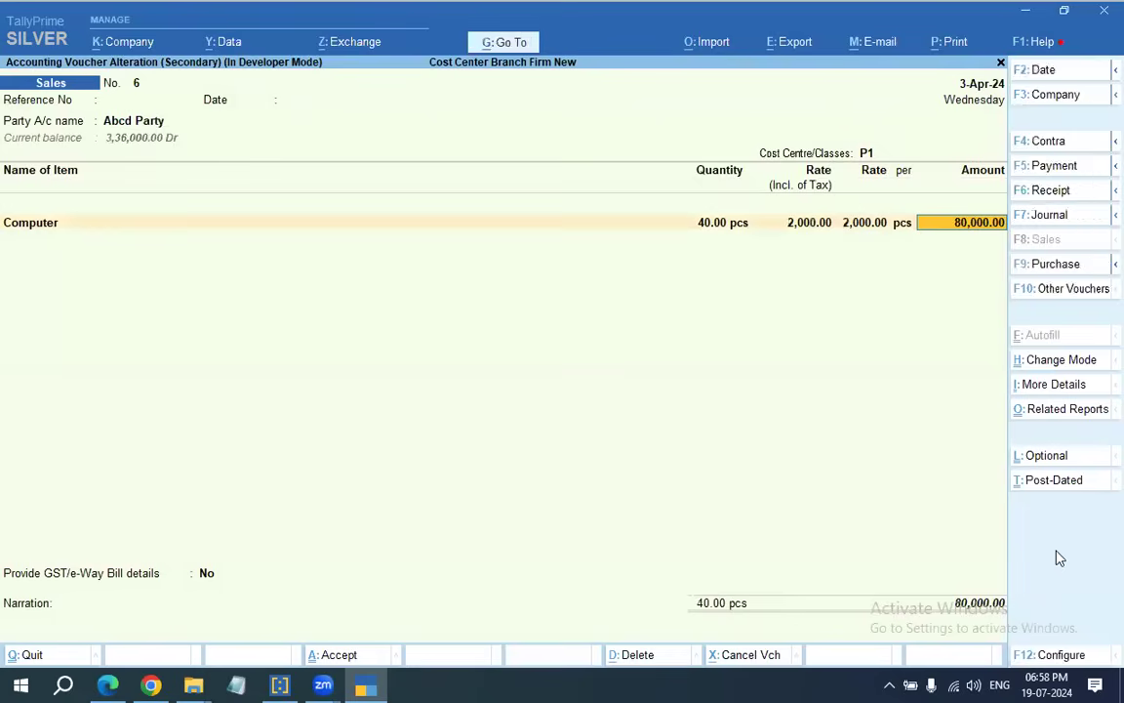
pyautogui.hotkey('ctrl', 'a')
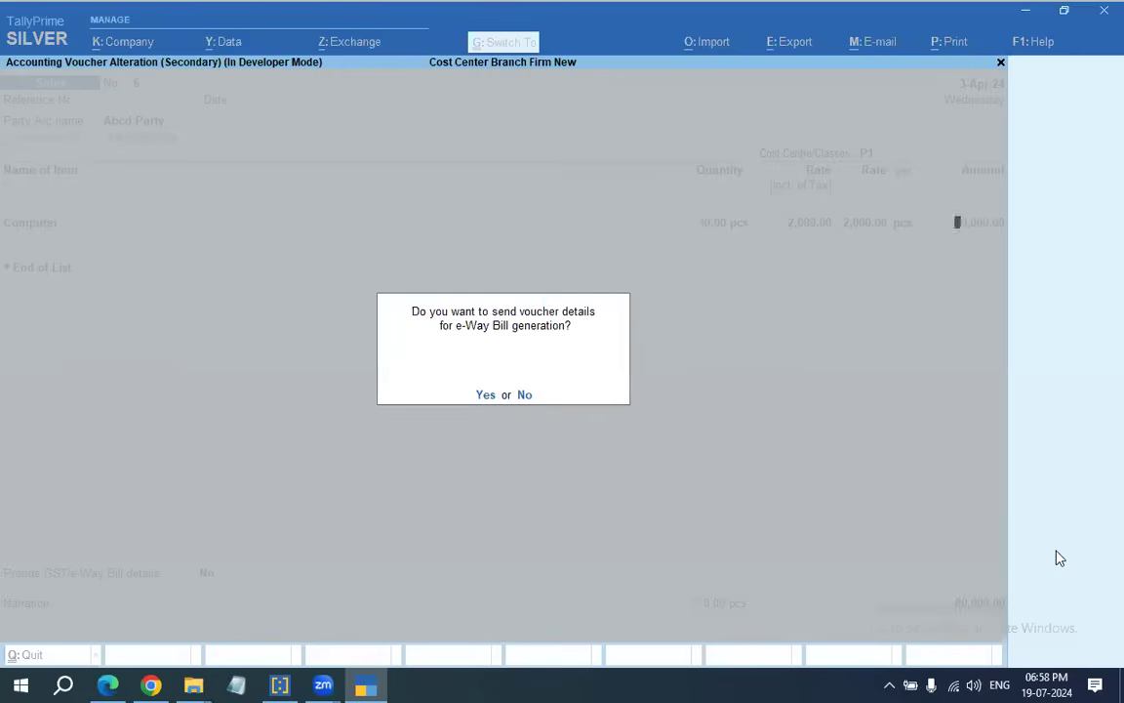
pyautogui.press('n')
# Alter purchase voucher 8, set the Computer item's godown to P3 and save the voucher.
pyautogui.press('Down')
pyautogui.press('Return')
pyautogui.press('Return')
pyautogui.press('Return')
pyautogui.press('Return')
pyautogui.press('Return')
pyautogui.press('Return')
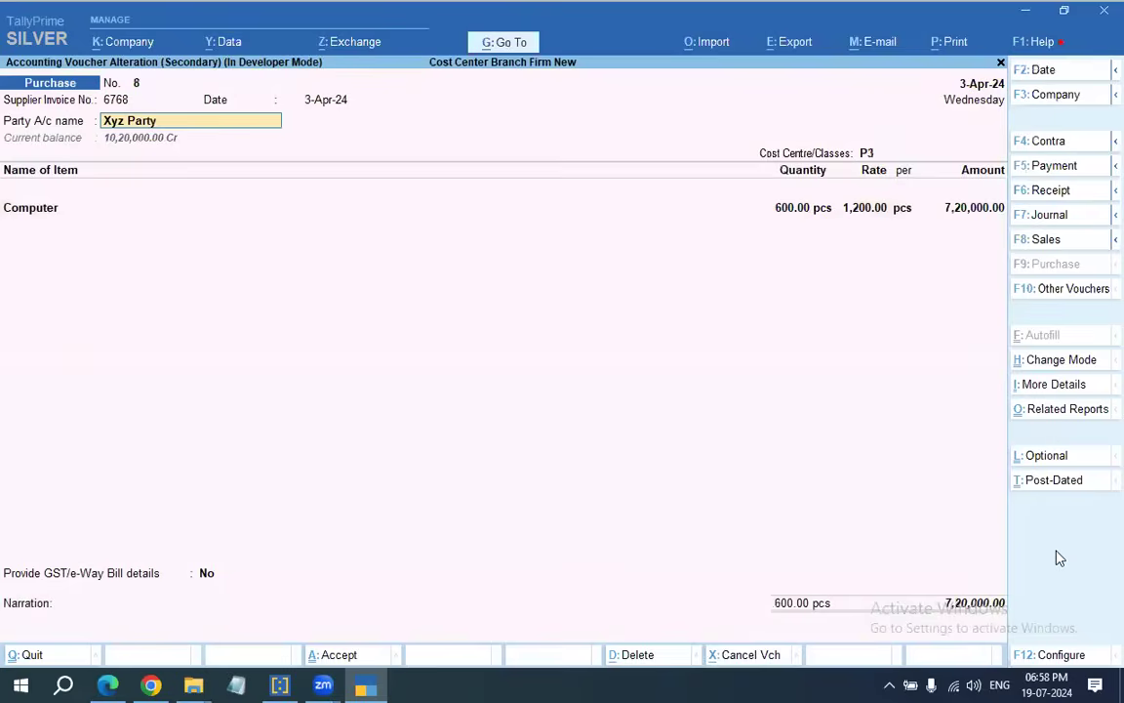
pyautogui.hotkey('ctrl', 'a')
pyautogui.press('Return')
pyautogui.press('Return')
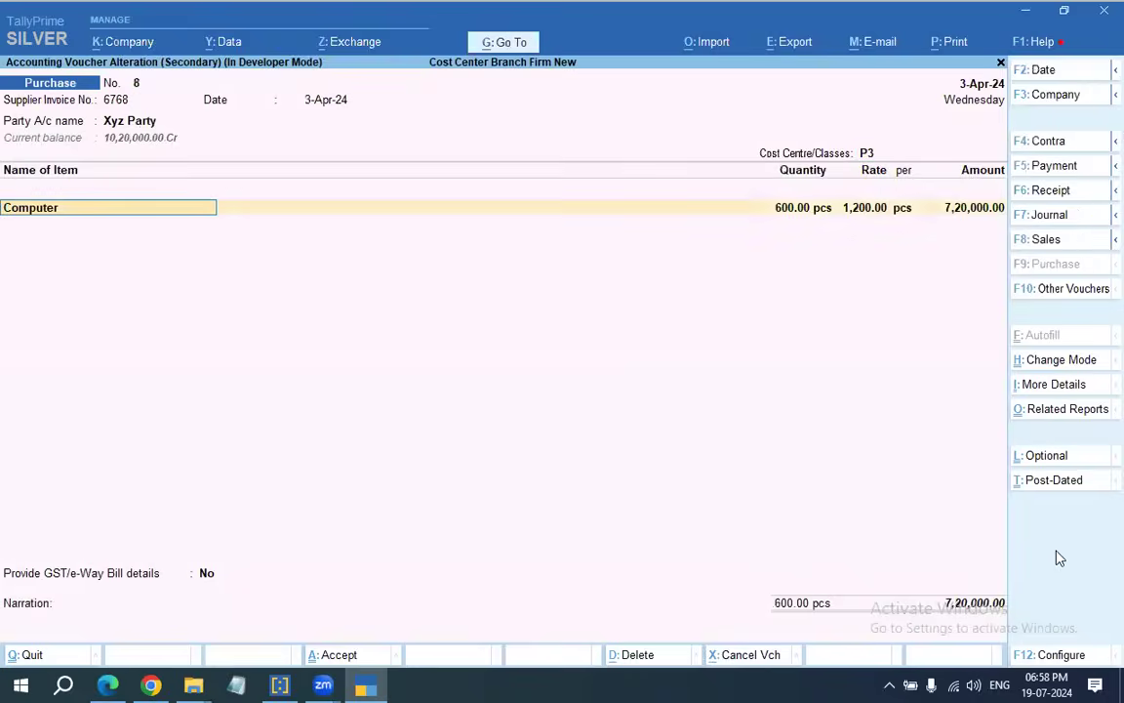
pyautogui.press('BackSpace')
pyautogui.press('Down')
pyautogui.press('Down')
pyautogui.press('Down')
pyautogui.press('Return')
pyautogui.hotkey('ctrl', 'a')
pyautogui.hotkey('ctrl', 'a')
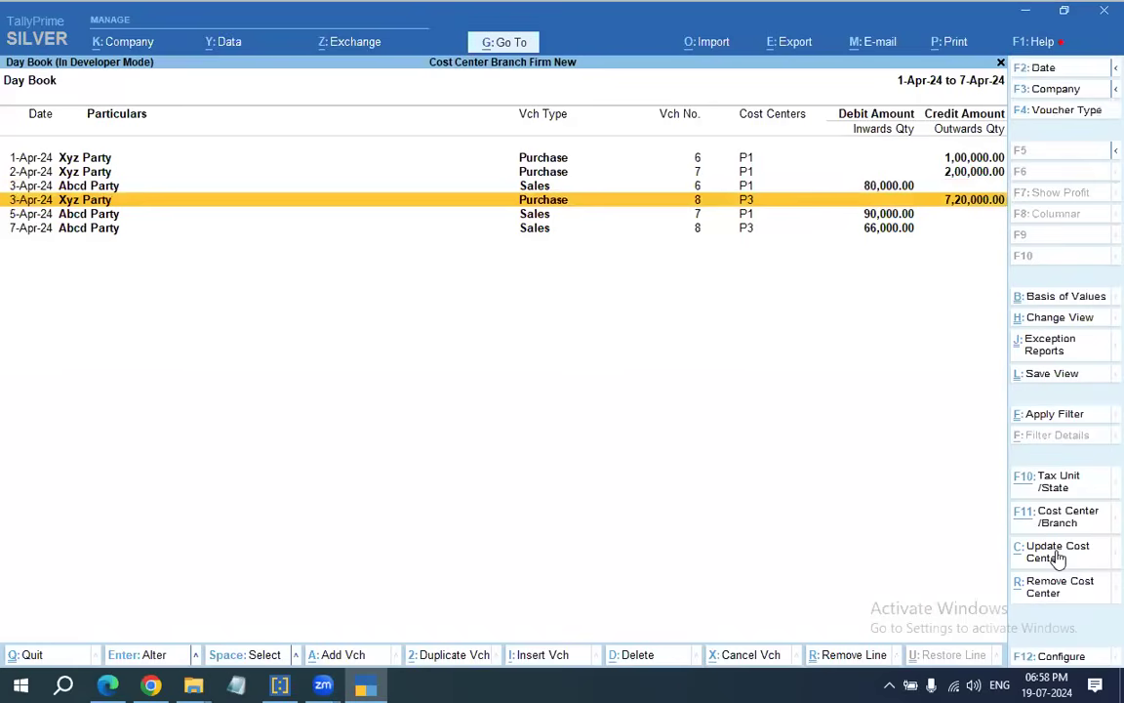
pyautogui.press('Down')
pyautogui.press('Return')
pyautogui.press('Return')
pyautogui.press('Return')
pyautogui.press('Return')
pyautogui.hotkey('ctrl', 'a')
pyautogui.hotkey('ctrl', 'a')
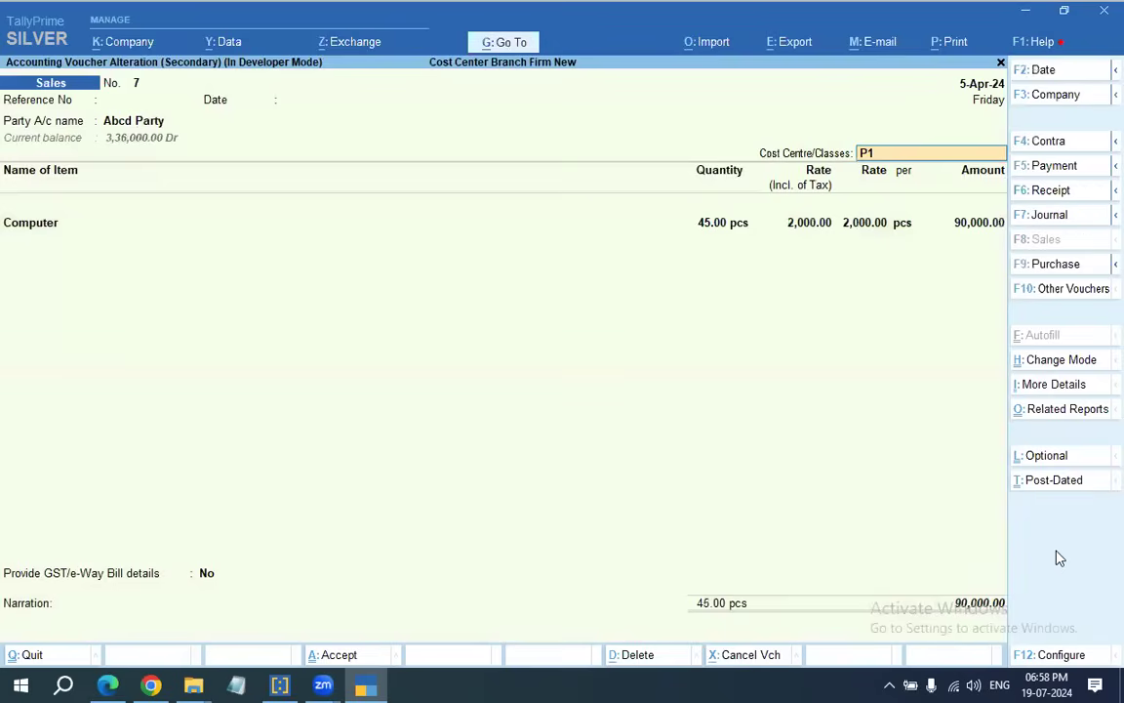
pyautogui.press('Return')
pyautogui.hotkey('ctrl', 'd')
pyautogui.press('Return')
pyautogui.press('Return')
pyautogui.press('Escape')
pyautogui.press('Escape')
# Alter sales voucher 7, set the Computer item's godown to P1 and save it without sending e-Way Bill details.
pyautogui.press('Return')
pyautogui.press('Return')
pyautogui.press('Return')
pyautogui.press('Return')
pyautogui.press('Return')
pyautogui.press('Return')
pyautogui.press('Return')
pyautogui.press('Return')
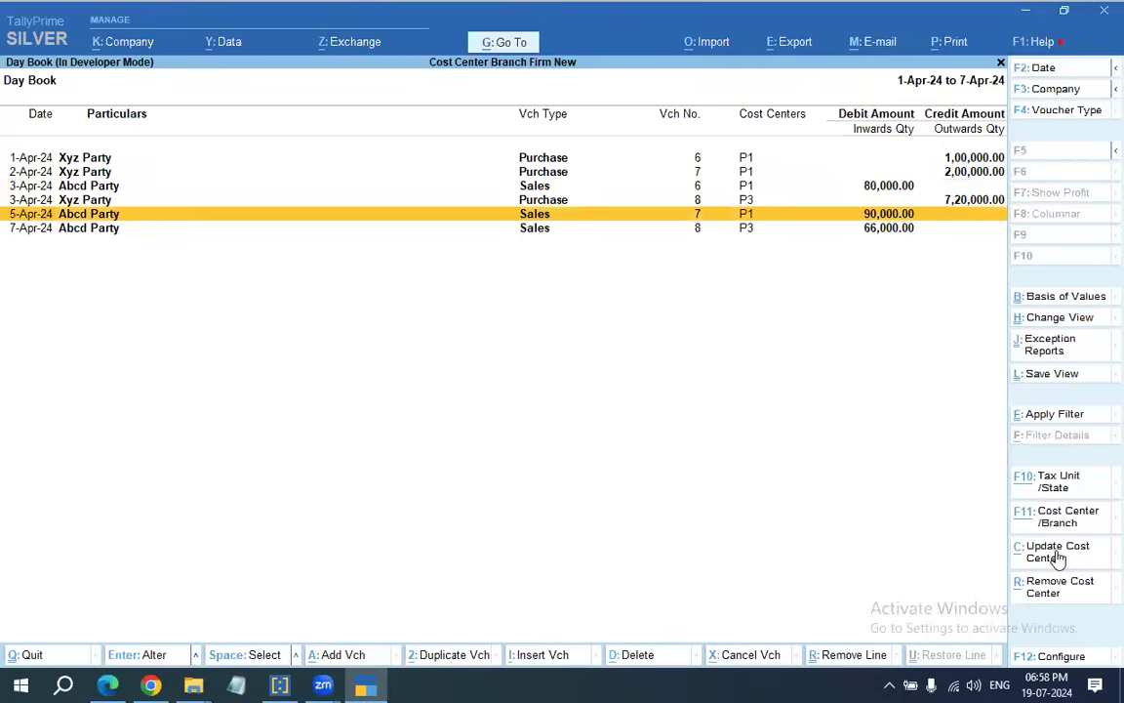
pyautogui.hotkey('ctrl', 'a')
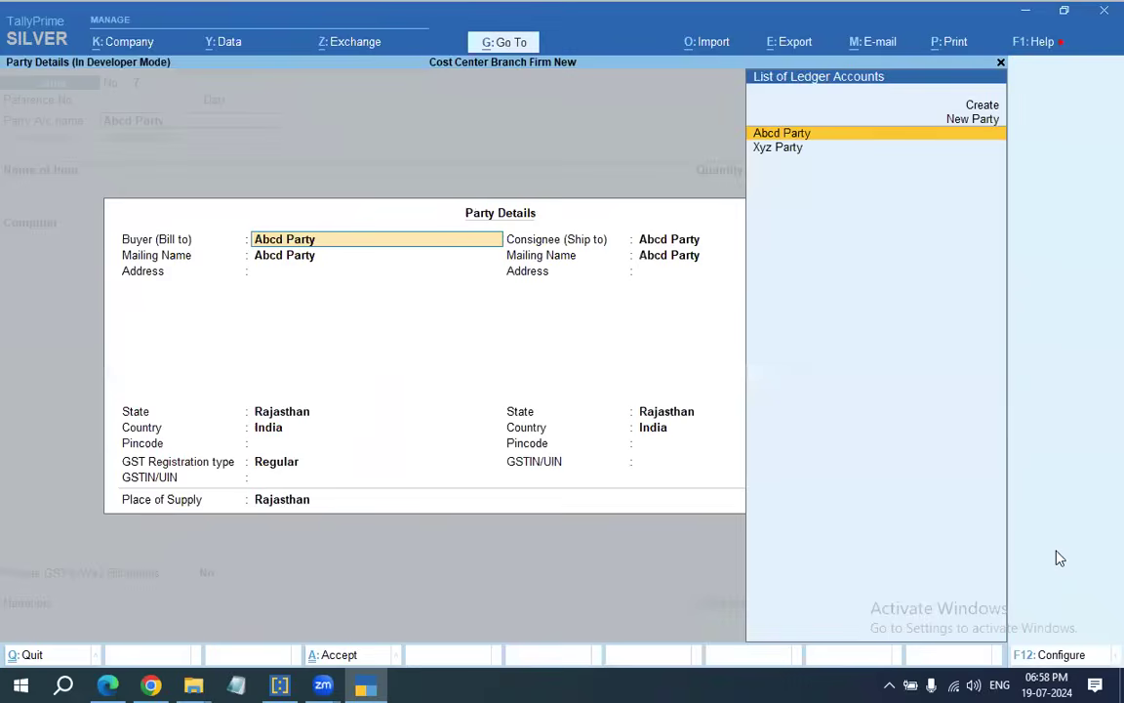
pyautogui.hotkey('ctrl', 'a')
pyautogui.press('Return')
pyautogui.press('Return')
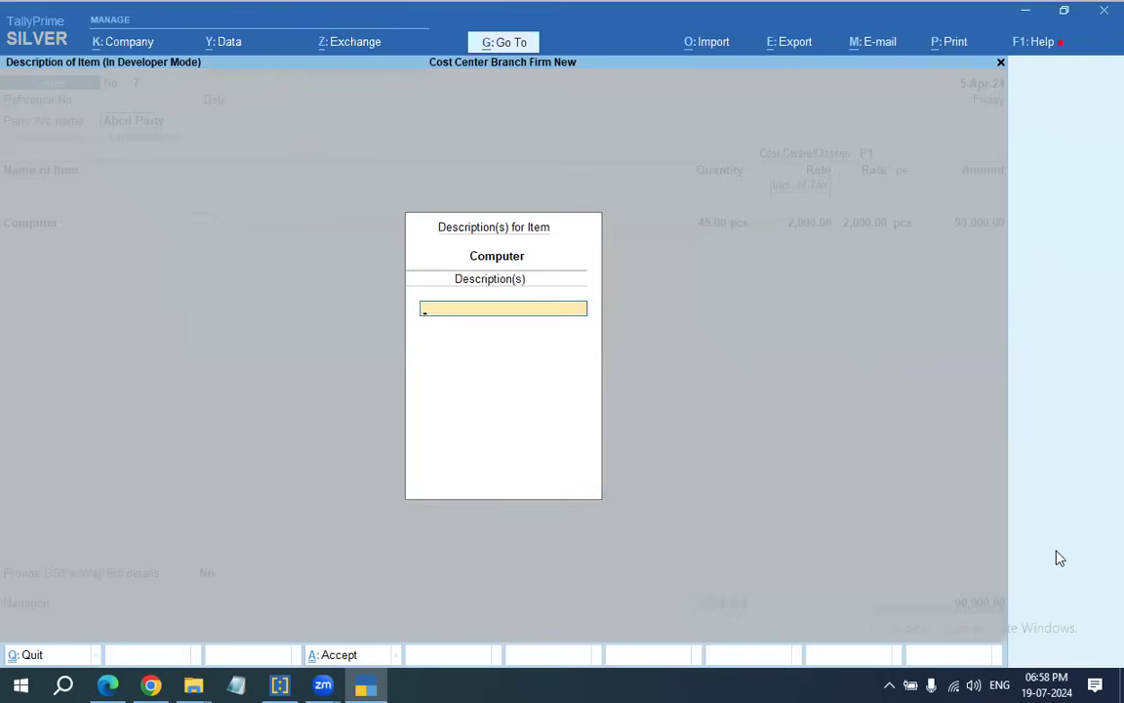
pyautogui.press('Return')
pyautogui.press('Down')
pyautogui.press('Down')
pyautogui.press('Down')
pyautogui.press('Down')
pyautogui.press('Down')
pyautogui.press('Up')
pyautogui.press('Up')
pyautogui.press('Up')
pyautogui.press('Return')
pyautogui.hotkey('ctrl', 'a')
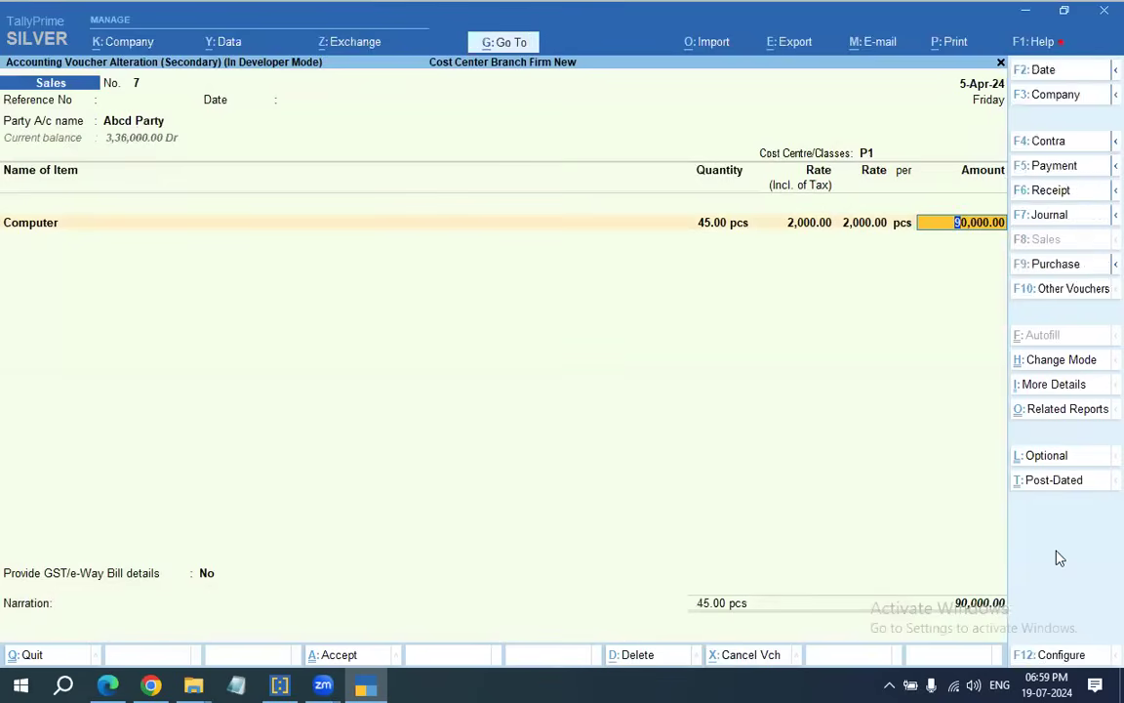
pyautogui.hotkey('ctrl', 'a')
pyautogui.press('n')
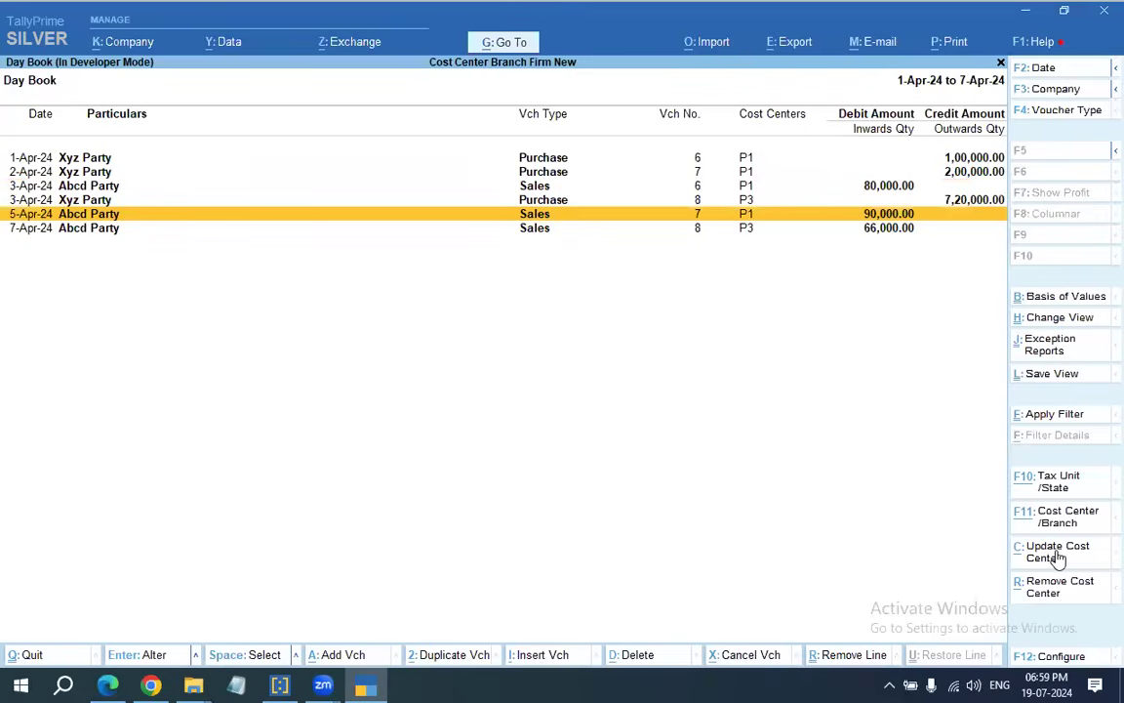
# Alter sales voucher 8, set the Computer item's godown to P3 and save it without sending e-Way Bill details.
pyautogui.press('Down')
pyautogui.press('Return')
pyautogui.press('Return')
pyautogui.press('Return')
pyautogui.press('Return')
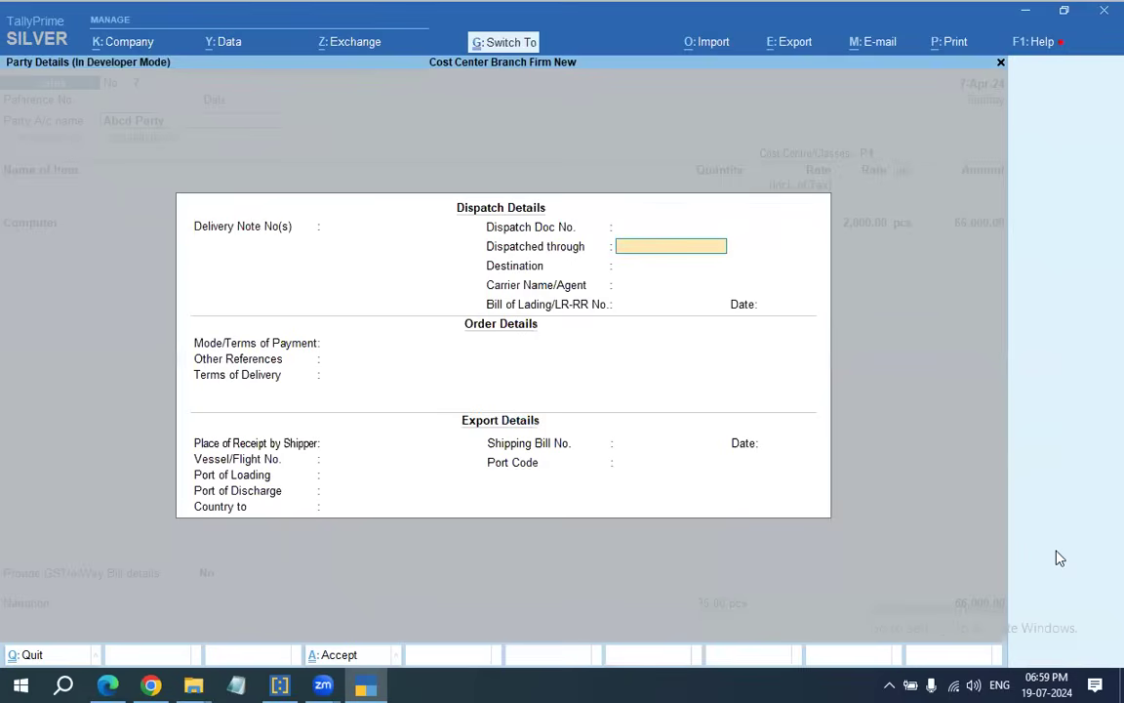
pyautogui.hotkey('ctrl', 'a')
pyautogui.hotkey('ctrl', 'a')
pyautogui.press('Return')
pyautogui.press('Return')
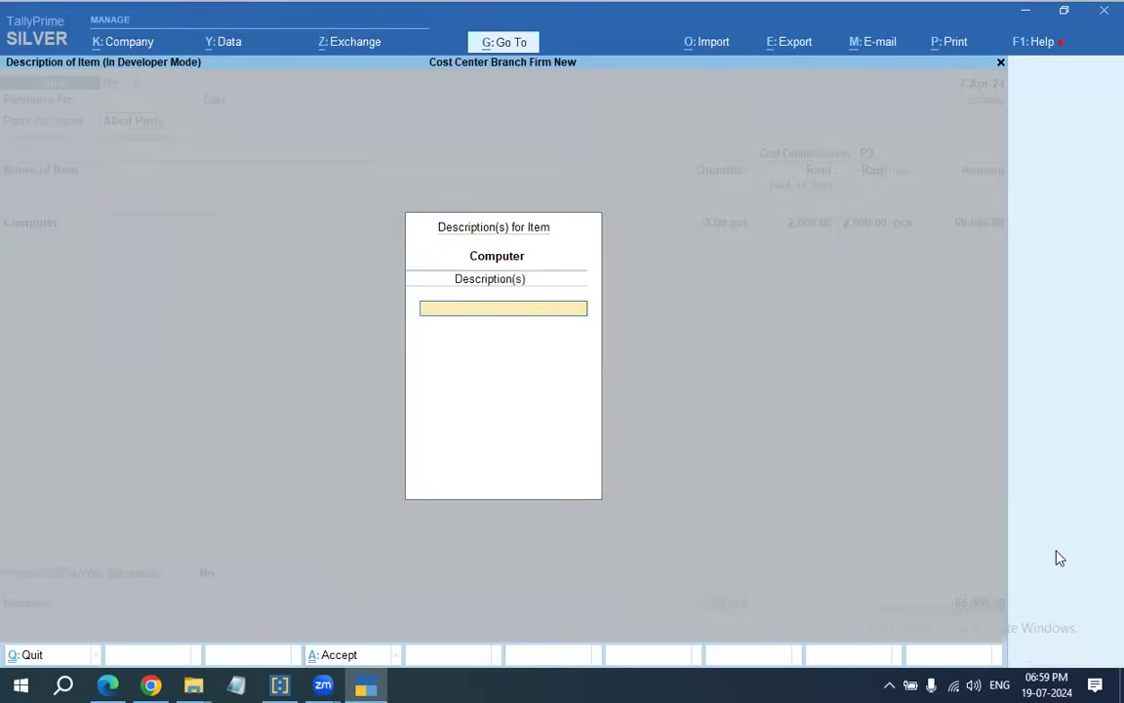
pyautogui.press('Return')
pyautogui.press('Down')
pyautogui.press('Down')
pyautogui.press('Down')
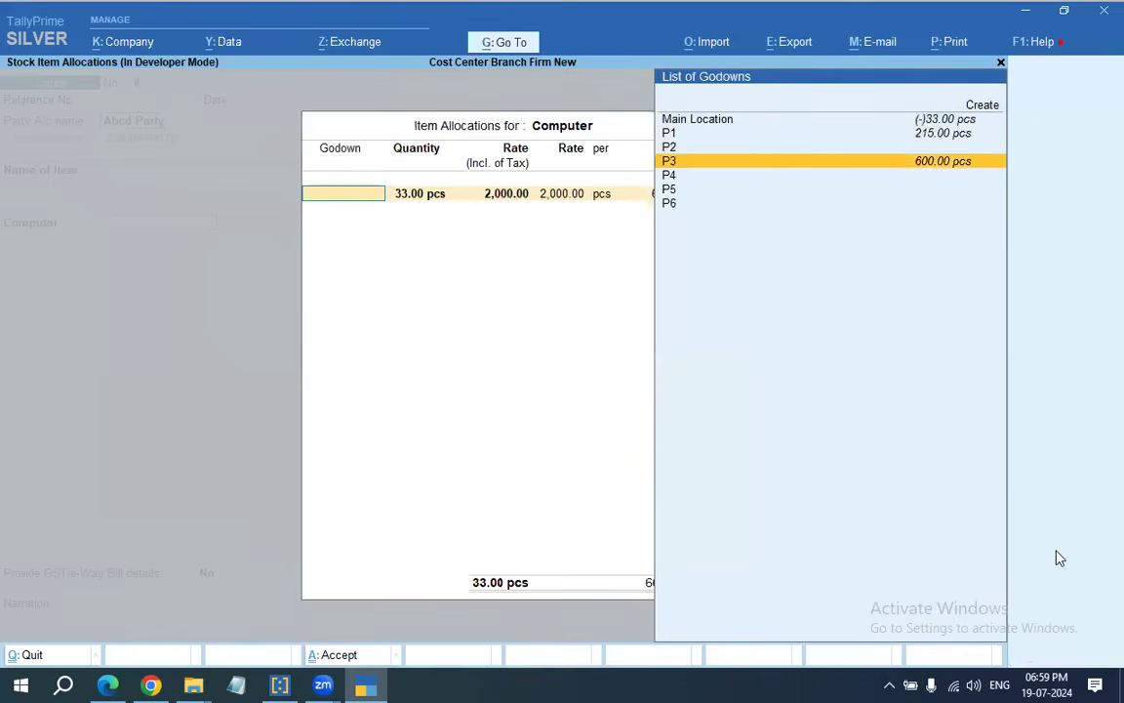
pyautogui.press('Return')
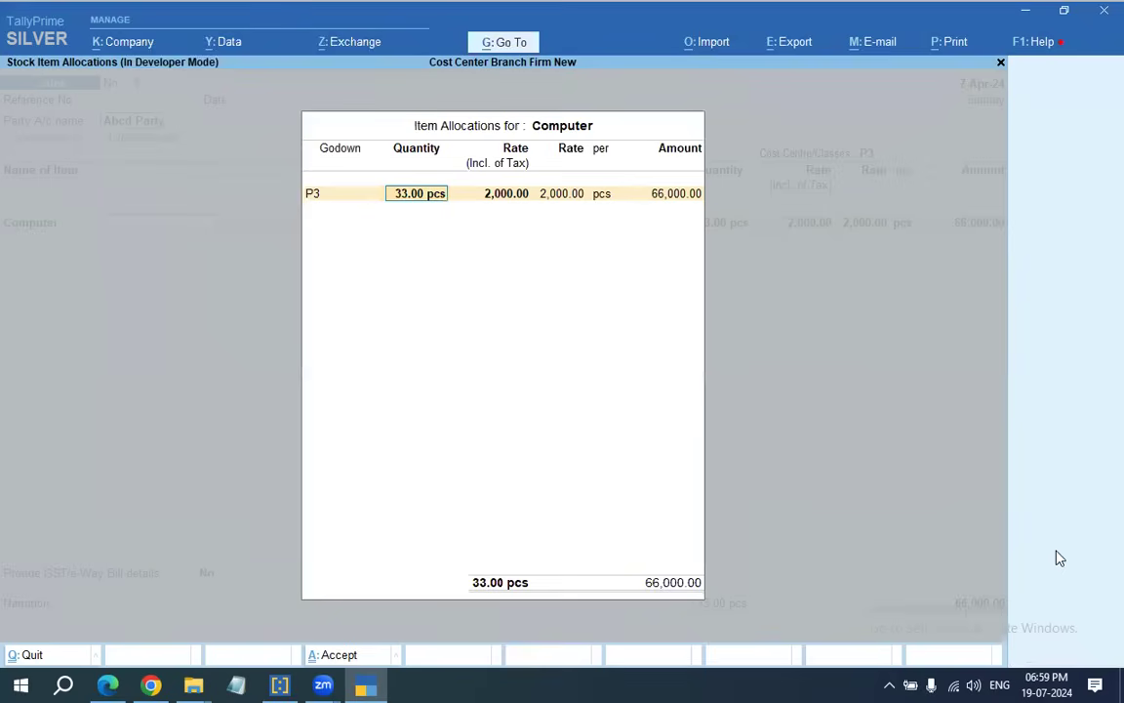
pyautogui.hotkey('ctrl', 'a')
pyautogui.hotkey('ctrl', 'a')
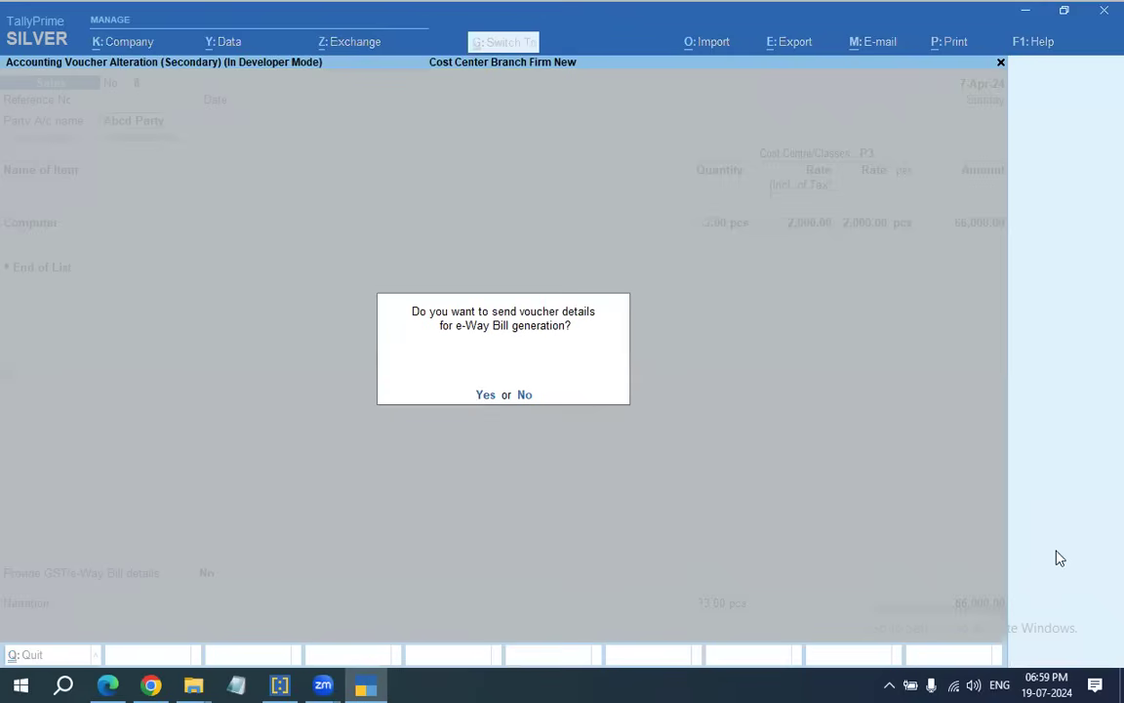
pyautogui.press('n')
# Open Update Cost Center In All Bills, keep each bill's assigned cost center and confirm the update.
pyautogui.press('Up')
pyautogui.press('Up')
pyautogui.press('Up')
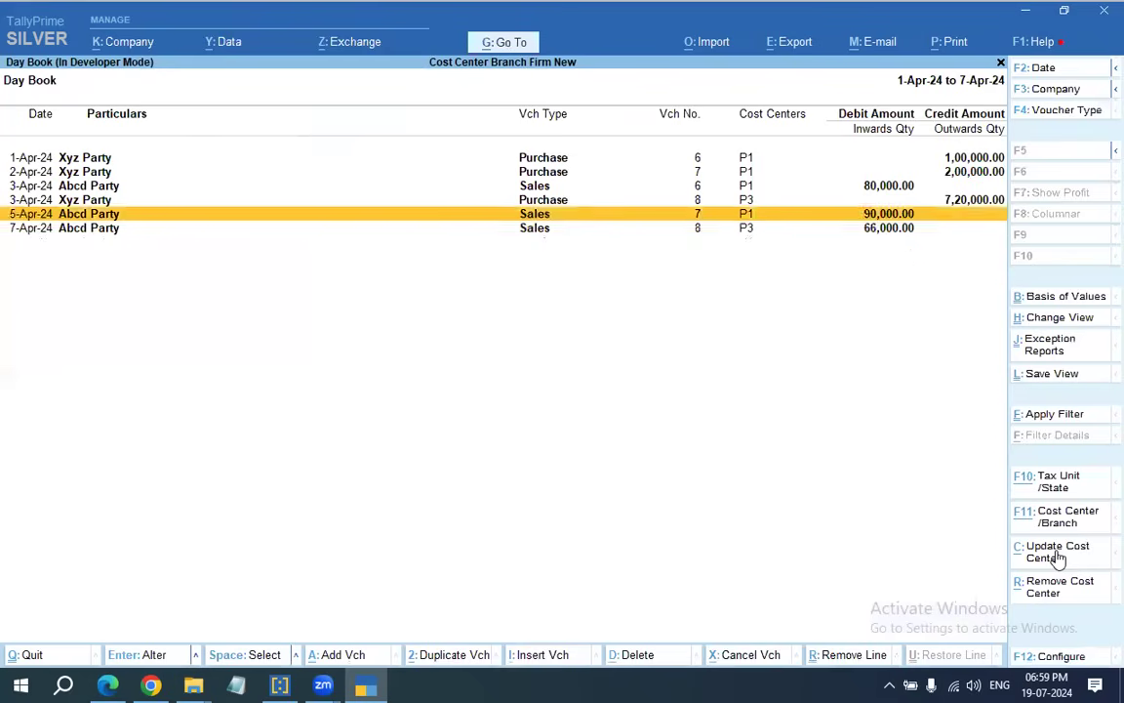
pyautogui.press('Escape')
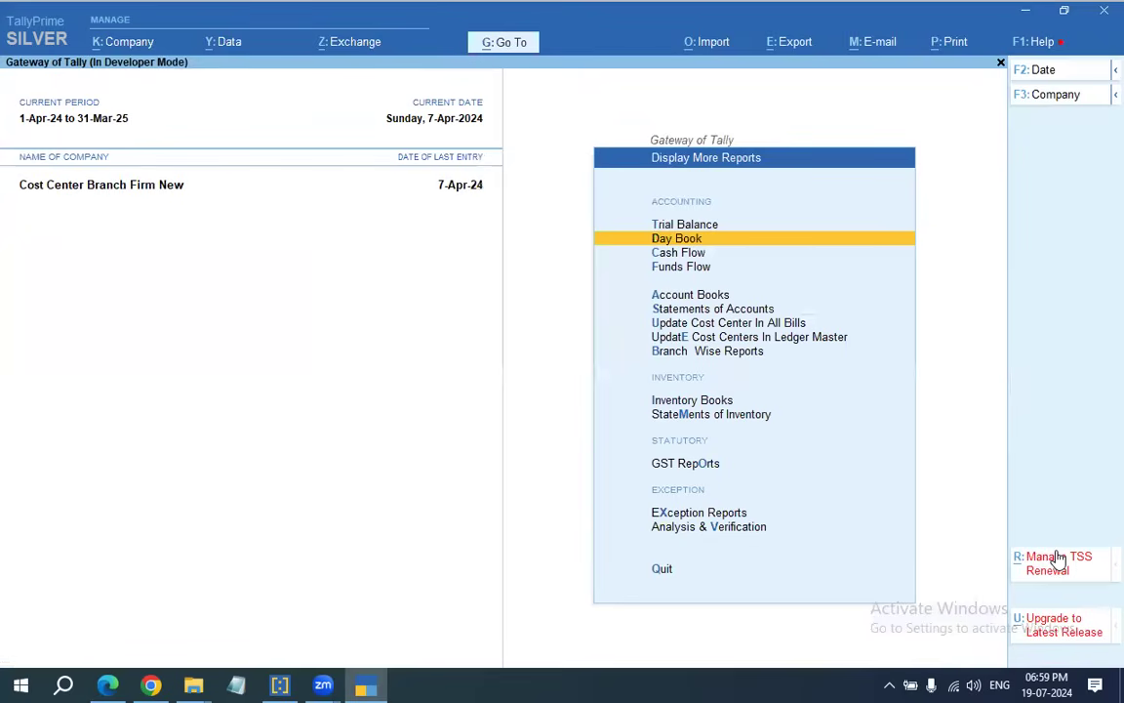
pyautogui.press('Escape')
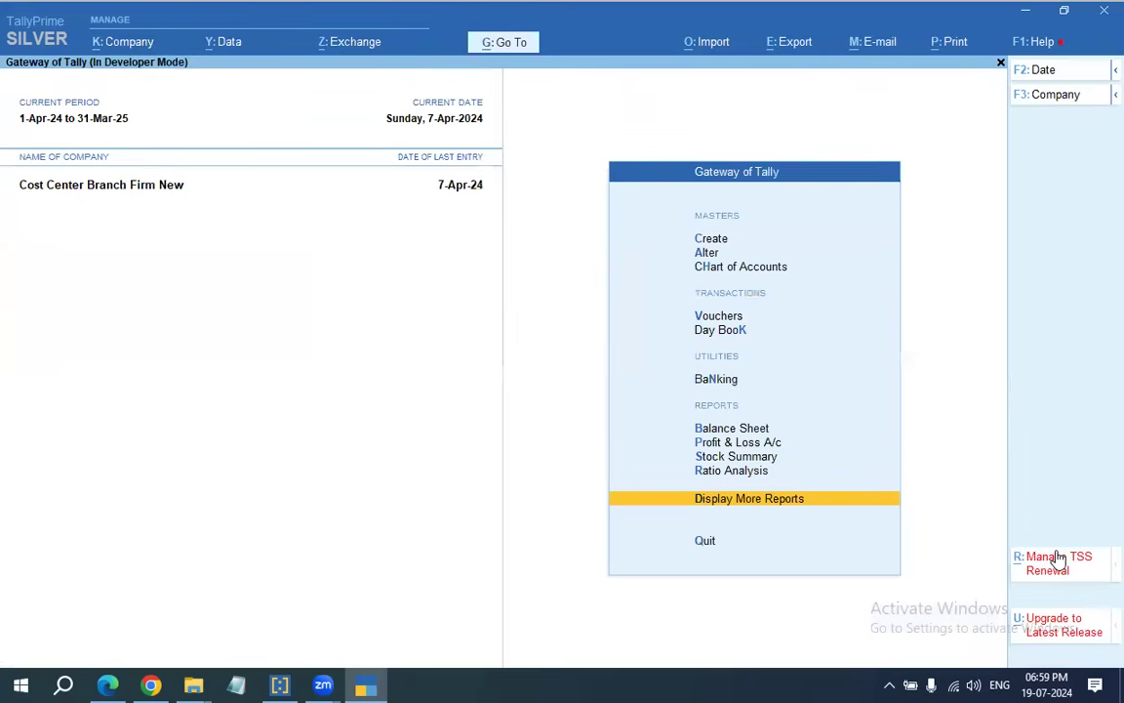
pyautogui.press('Return')
pyautogui.press('Down')
pyautogui.press('Down')
pyautogui.press('Down')
pyautogui.press('Down')
pyautogui.press('Down')
pyautogui.press('Down')
pyautogui.press('Down')
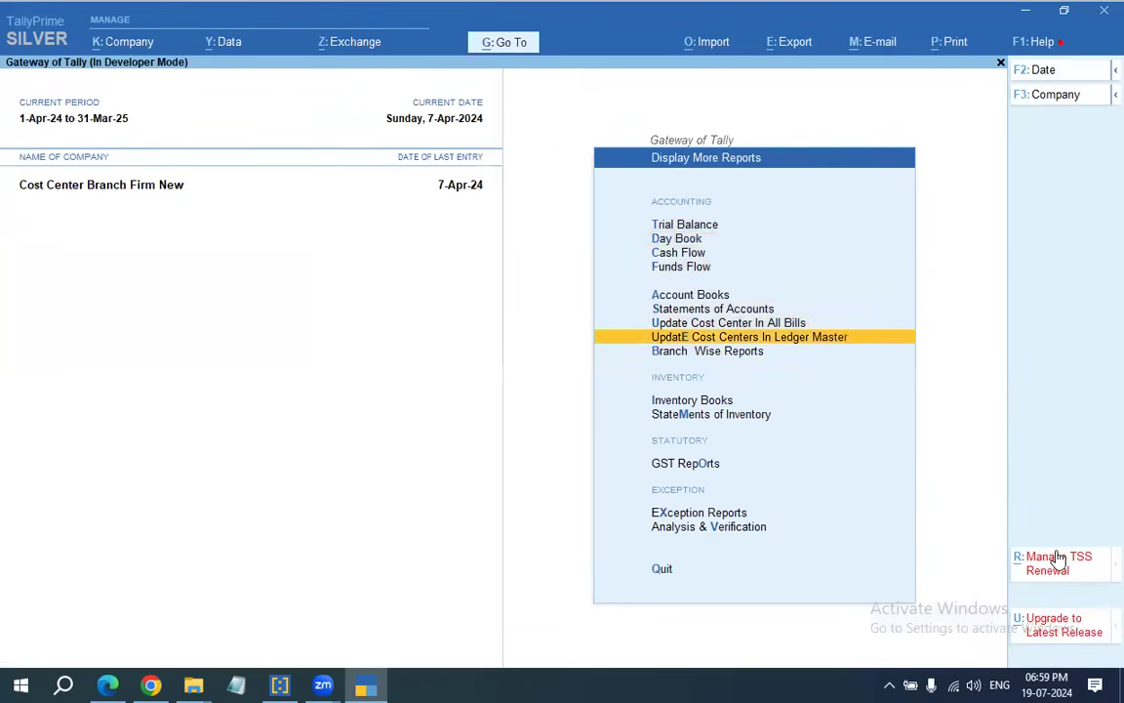
pyautogui.press('Up')
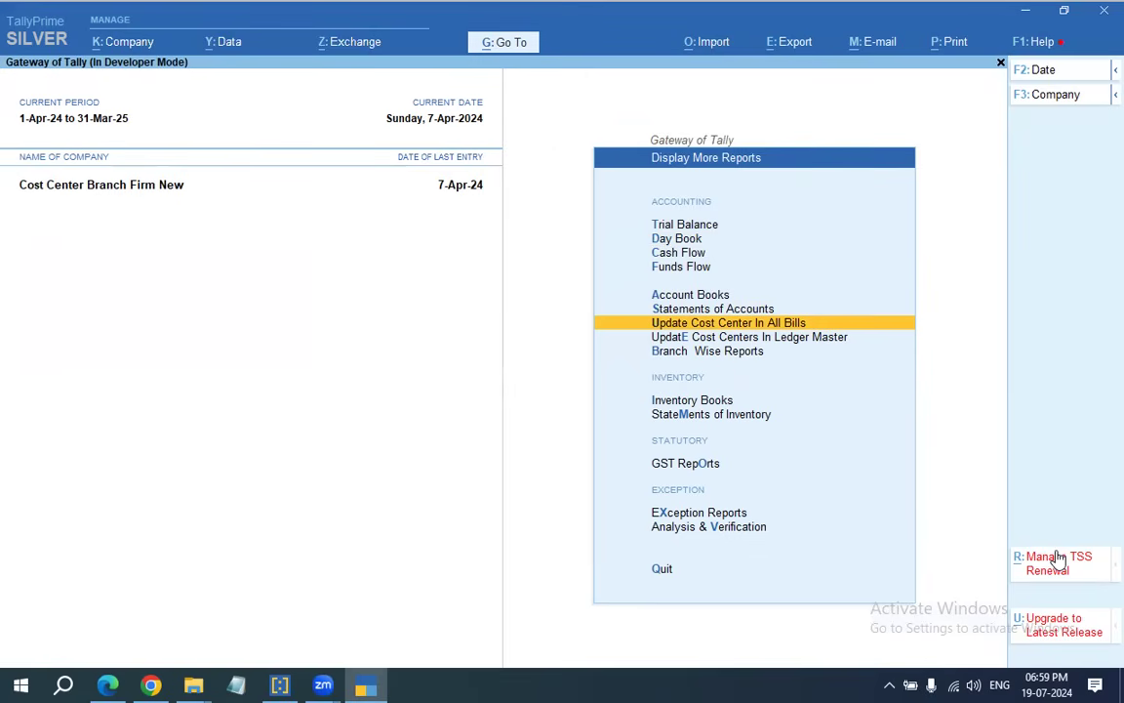
pyautogui.press('Return')
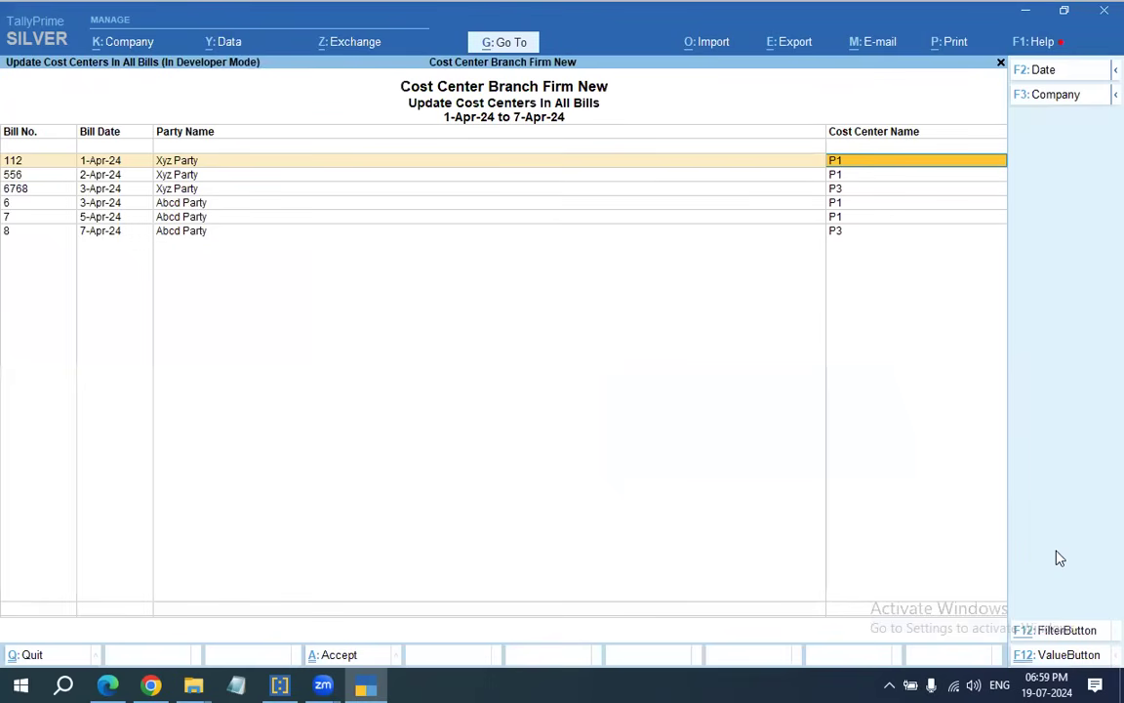
pyautogui.hotkey('ctrl', 'End')
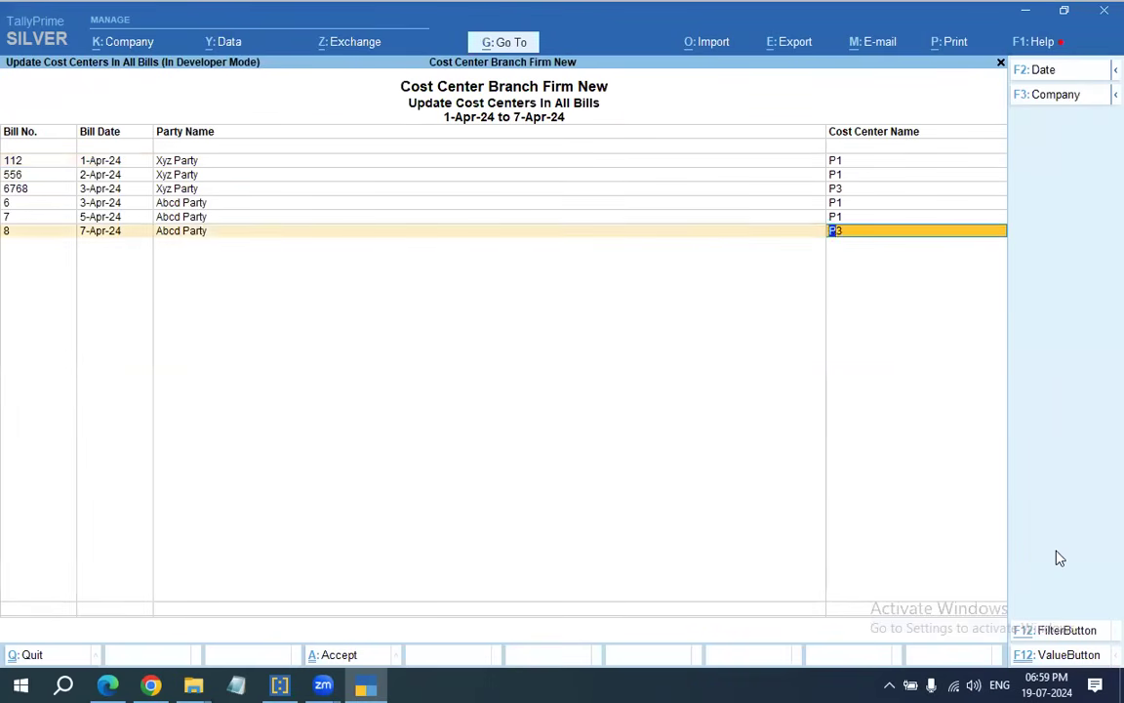
pyautogui.press('Return')
pyautogui.press('Return')
pyautogui.press('Return')
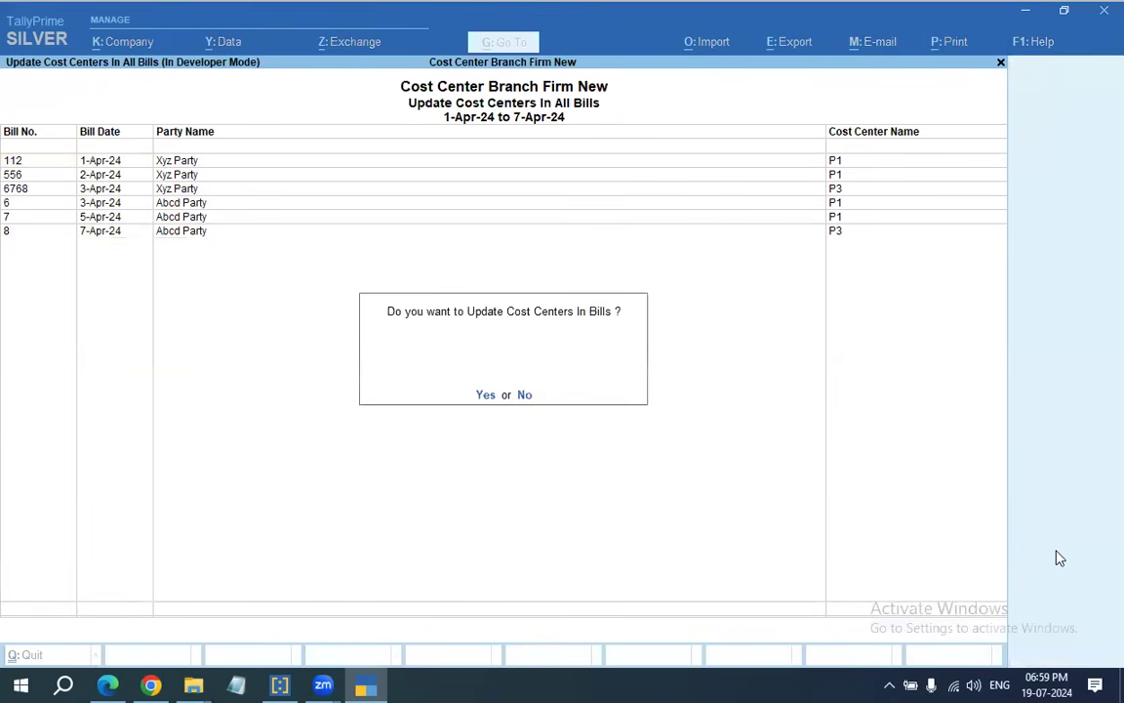
pyautogui.press('Return')
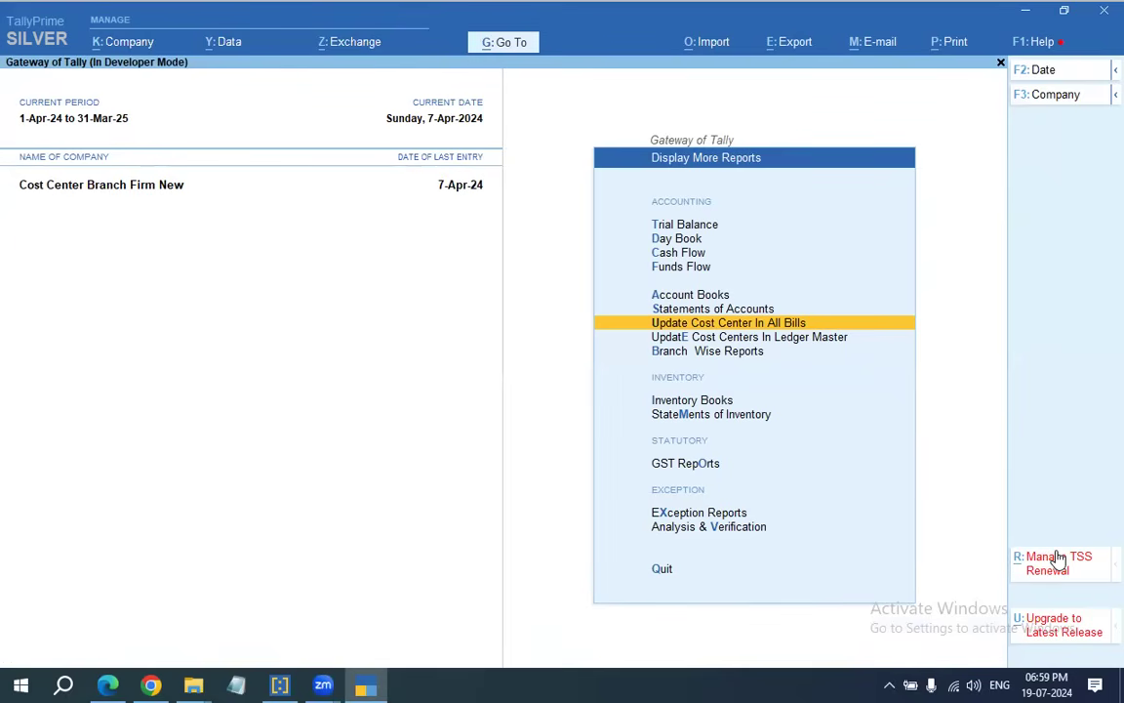
pyautogui.press('Escape')
pyautogui.press('v')
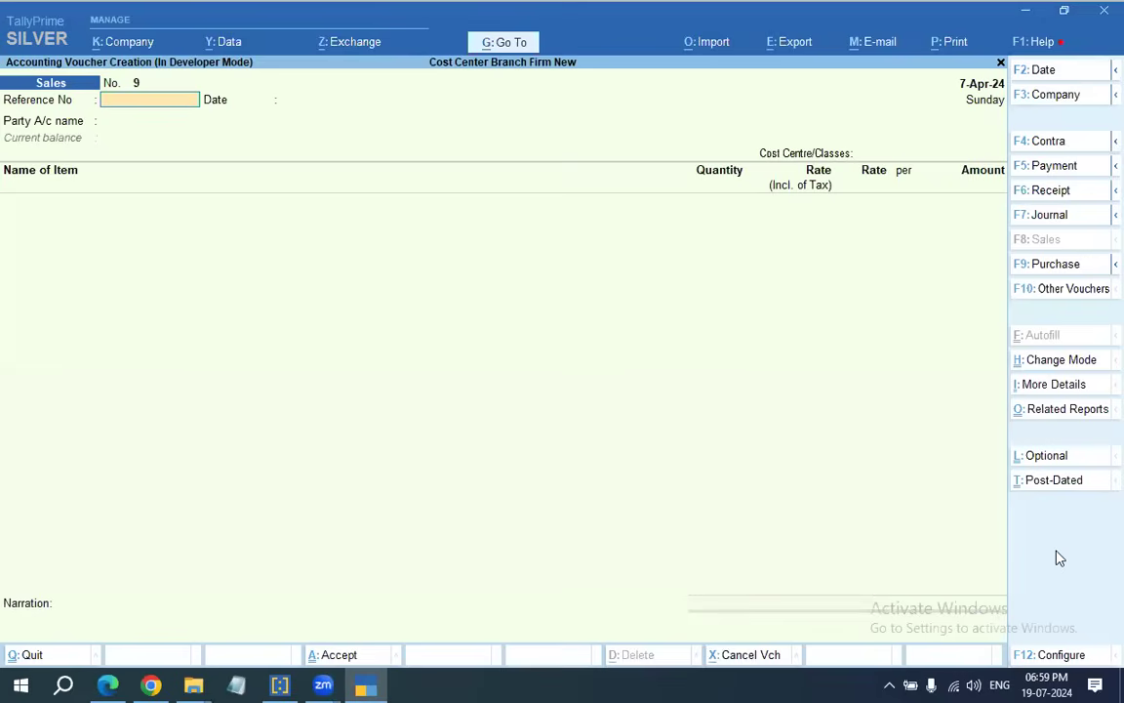
pyautogui.press('Escape')
pyautogui.press('Up')
pyautogui.press('Up')
pyautogui.press('Return')
pyautogui.press('Down')
pyautogui.press('Down')
pyautogui.press('Down')
pyautogui.press('Down')
pyautogui.press('Down')
pyautogui.press('Escape')
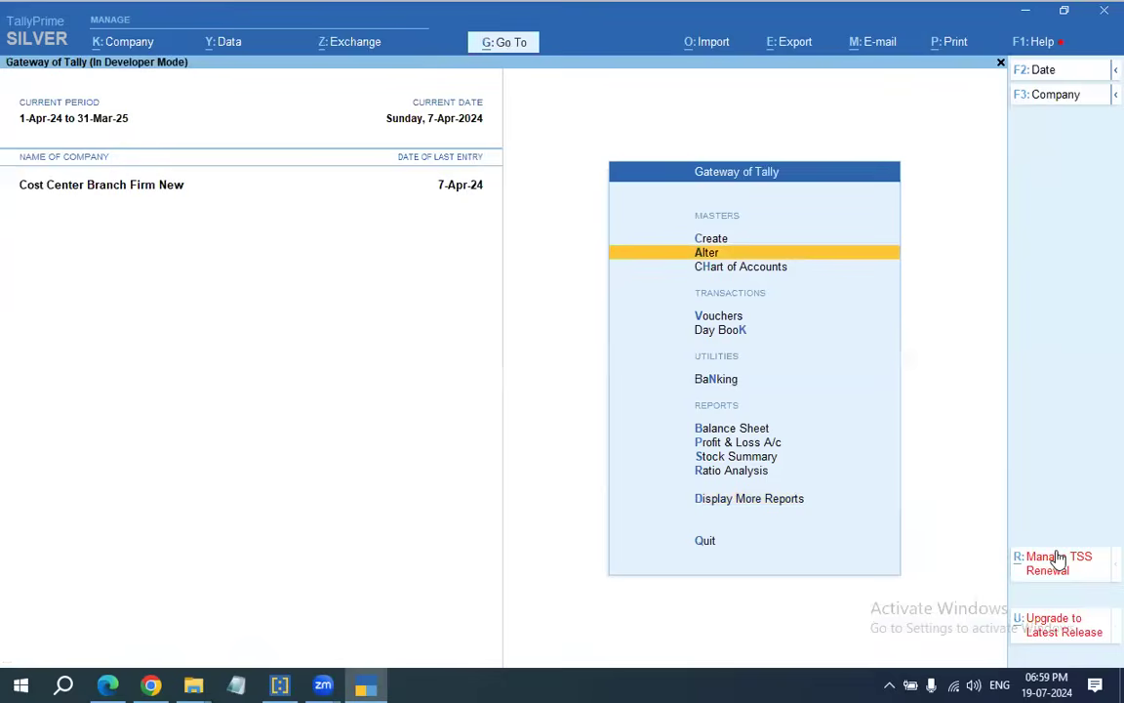
# Create a voucher type named P1 Branch Purchase based on the Purchase voucher type.
pyautogui.press('c')
pyautogui.press('Down')
pyautogui.press('Down')
pyautogui.press('Down')
pyautogui.press('Down')
pyautogui.press('Down')
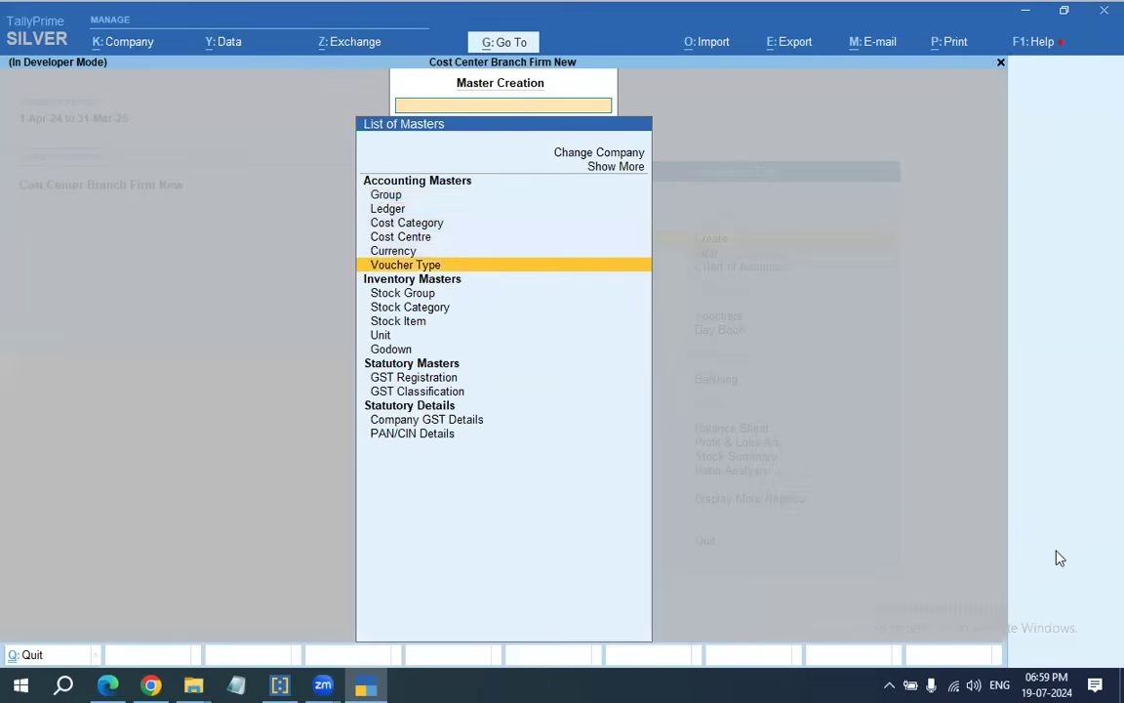
pyautogui.press('Return')
pyautogui.write('P1 Branch Purchase')
pyautogui.press('Return')
pyautogui.write('Pu')
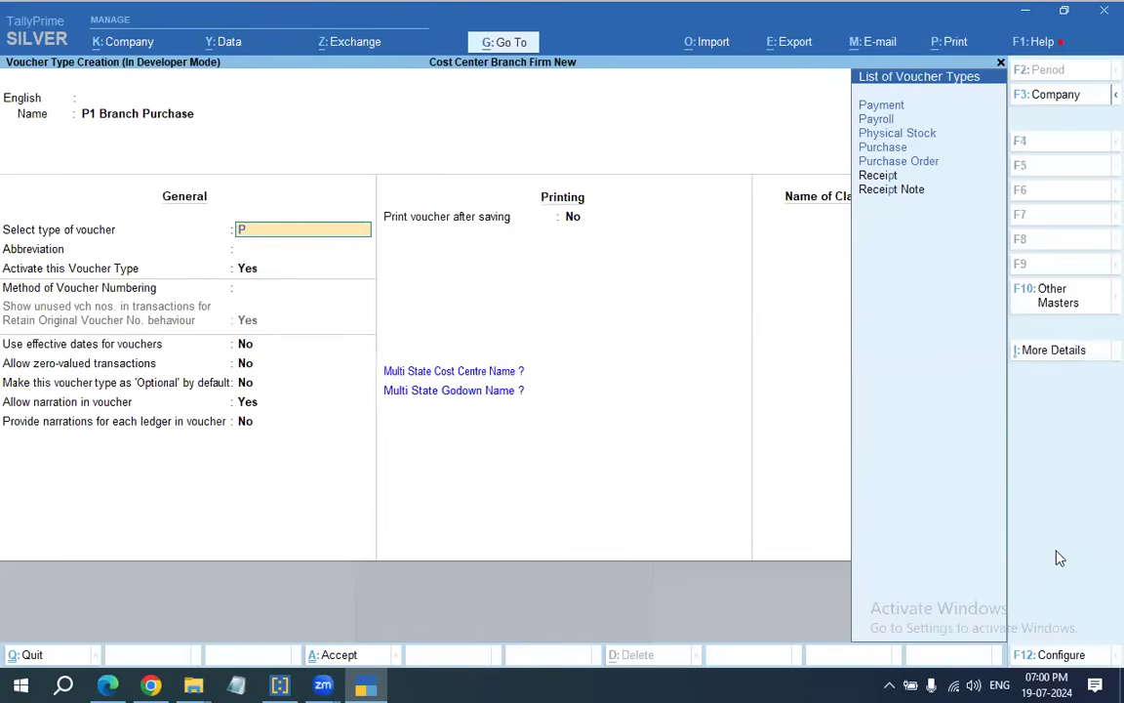
pyautogui.press('Return')
# Keep the default general settings, set the voucher type's multi-state cost centre and godown to P1, and save it.
pyautogui.press('Return')
pyautogui.press('Return')
pyautogui.press('BackSpace')
pyautogui.press('Return')
pyautogui.press('Return')
pyautogui.press('Return')
pyautogui.press('Return')
pyautogui.press('Return')
pyautogui.press('Return')
pyautogui.press('Return')
pyautogui.press('Return')
pyautogui.press('Return')
pyautogui.press('Return')
pyautogui.press('Return')
pyautogui.press('Return')
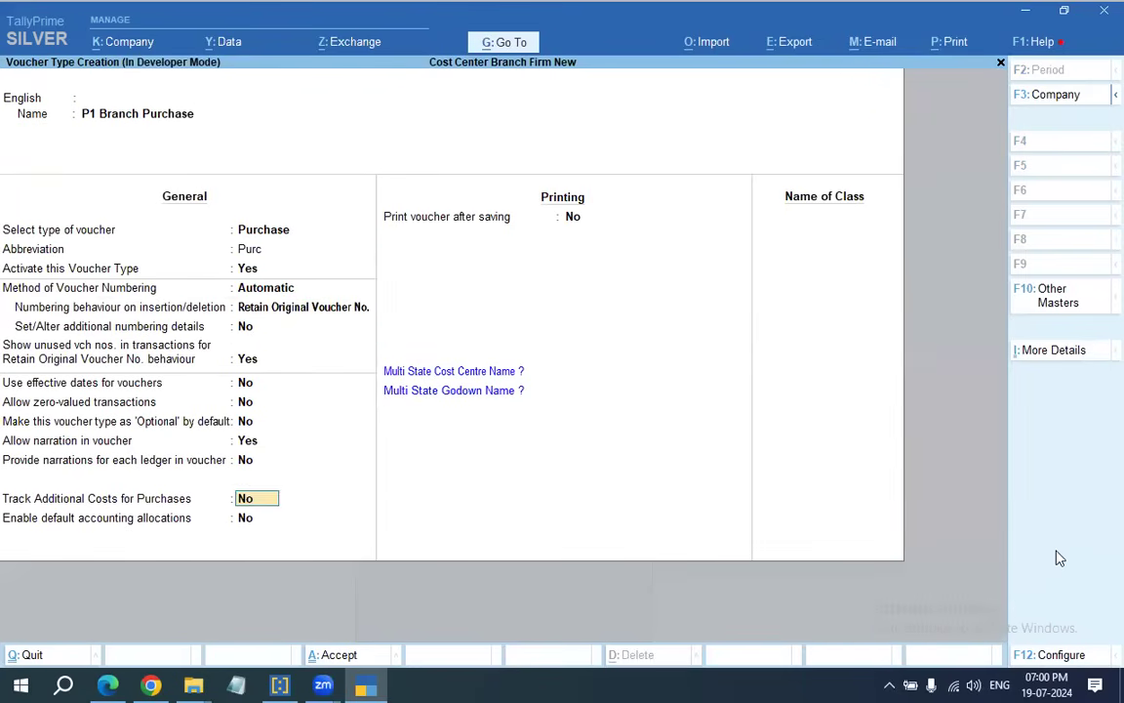
pyautogui.press('BackSpace')
pyautogui.press('Down')
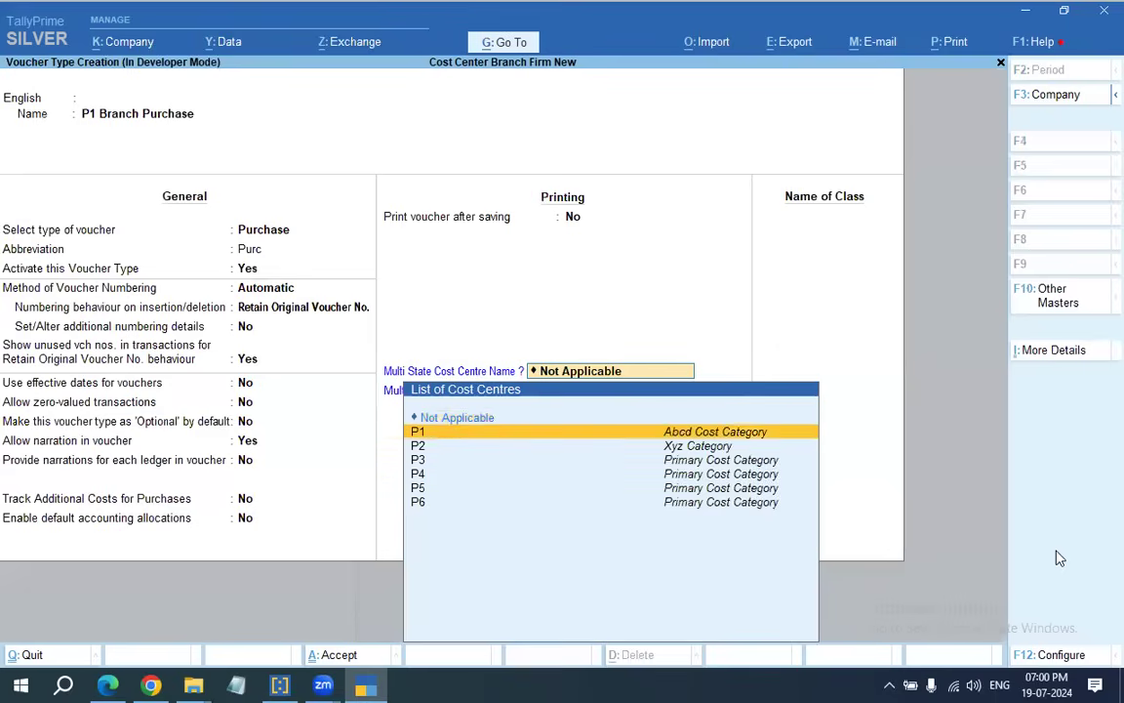
pyautogui.press('Return')
pyautogui.press('Down')
pyautogui.press('Down')
pyautogui.press('Return')
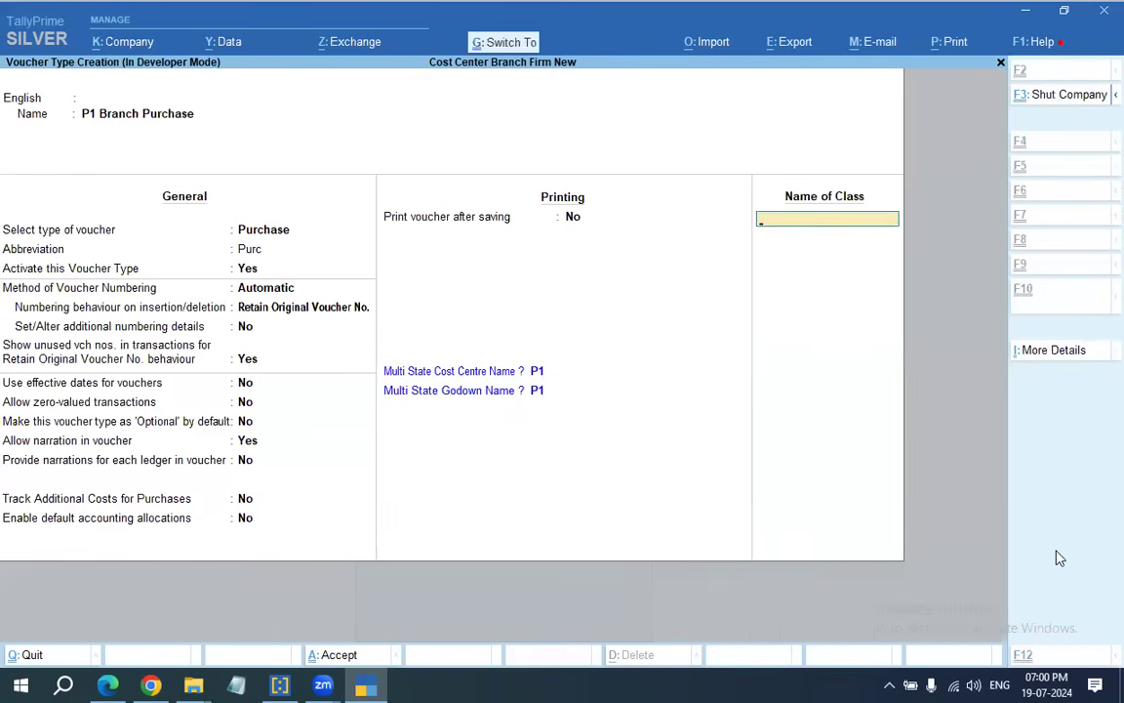
pyautogui.hotkey('ctrl', 'a')
# Start a P1 Branch Purchase voucher with Abcd Party as the party account, accepting the default receipt and party details.
pyautogui.press('Escape')
pyautogui.press('Escape')
pyautogui.press('Down')
pyautogui.press('Down')
pyautogui.press('Down')
pyautogui.press('Return')
pyautogui.press('F9')
pyautogui.press('Up')
pyautogui.press('Return')
pyautogui.press('Return')
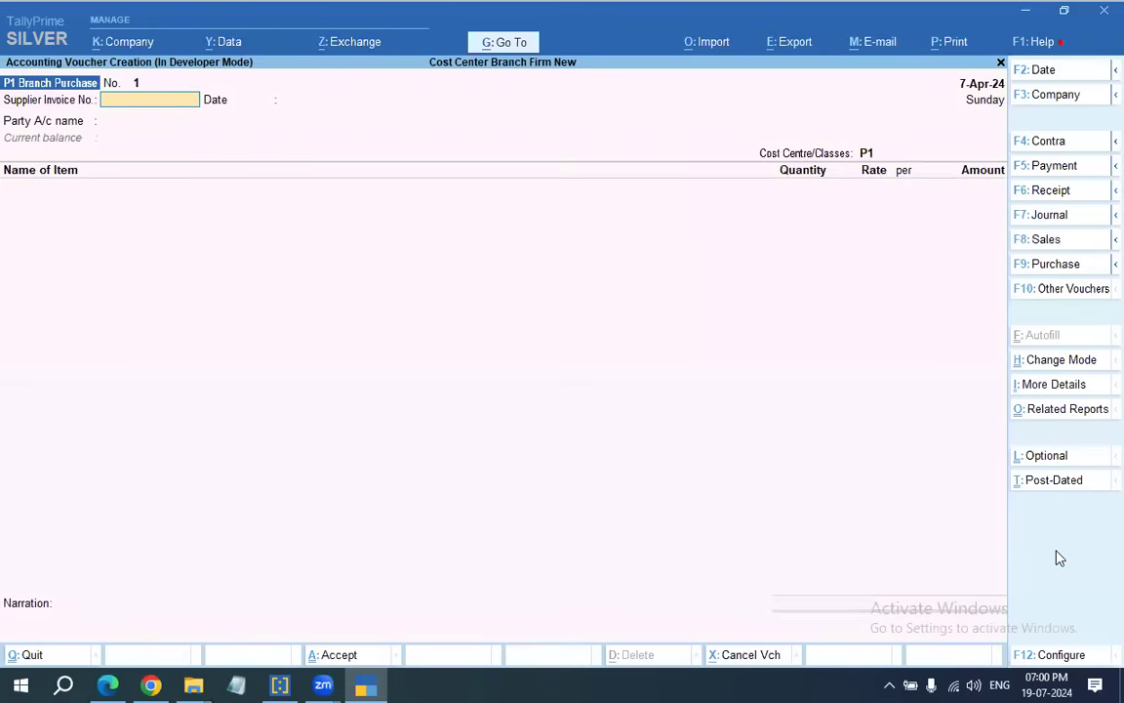
pyautogui.press('Return')
pyautogui.press('Return')
pyautogui.press('Return')
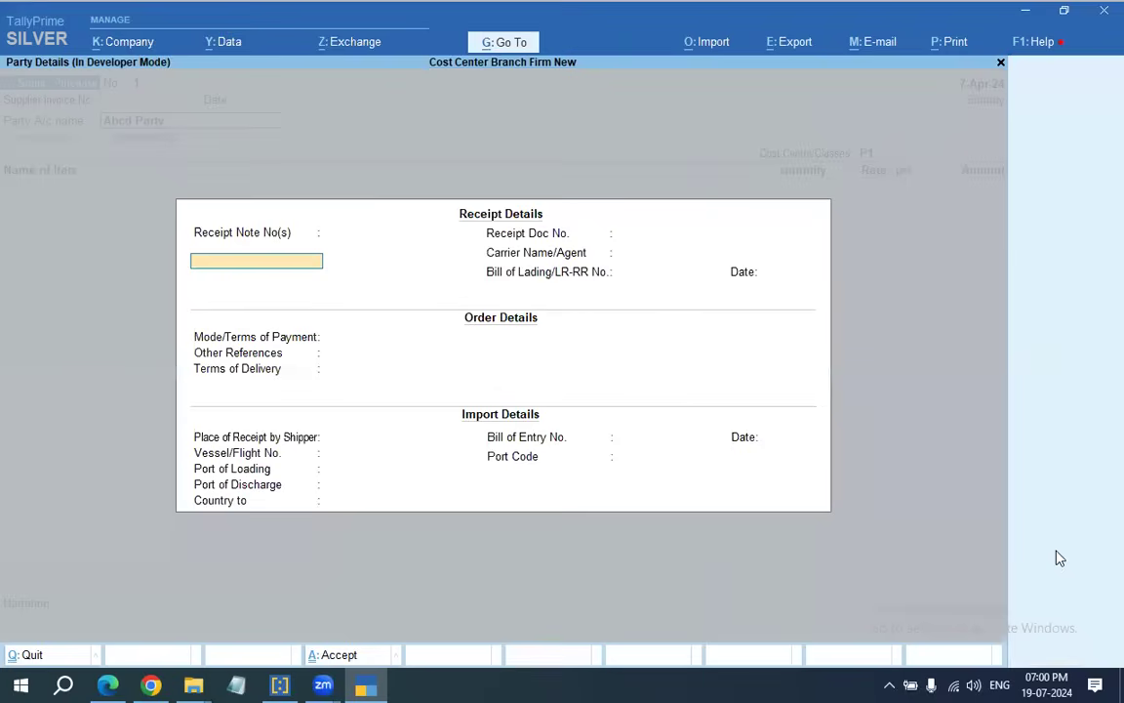
pyautogui.hotkey('ctrl', 'a')
pyautogui.hotkey('ctrl', 'a')
pyautogui.press('Return')
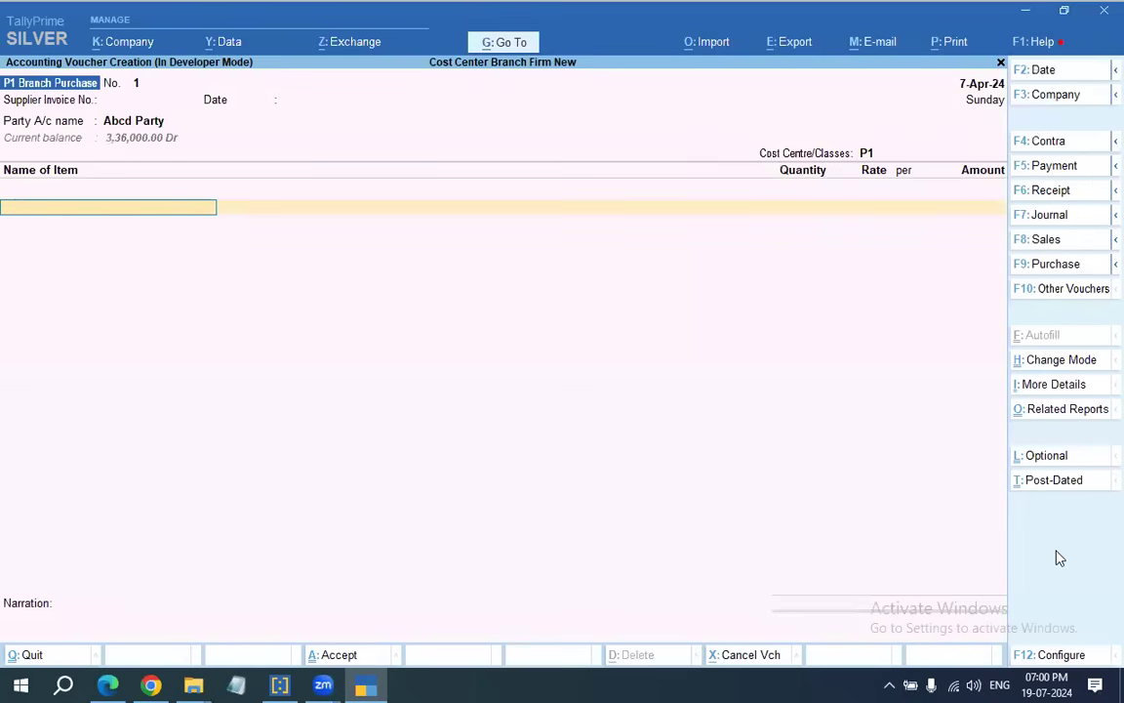
# Add 200 pcs of Computer in godown P1 at a rate of 1,200, save the purchase and leave voucher entry.
pyautogui.press('Down')
pyautogui.press('Return')
pyautogui.press('Return')
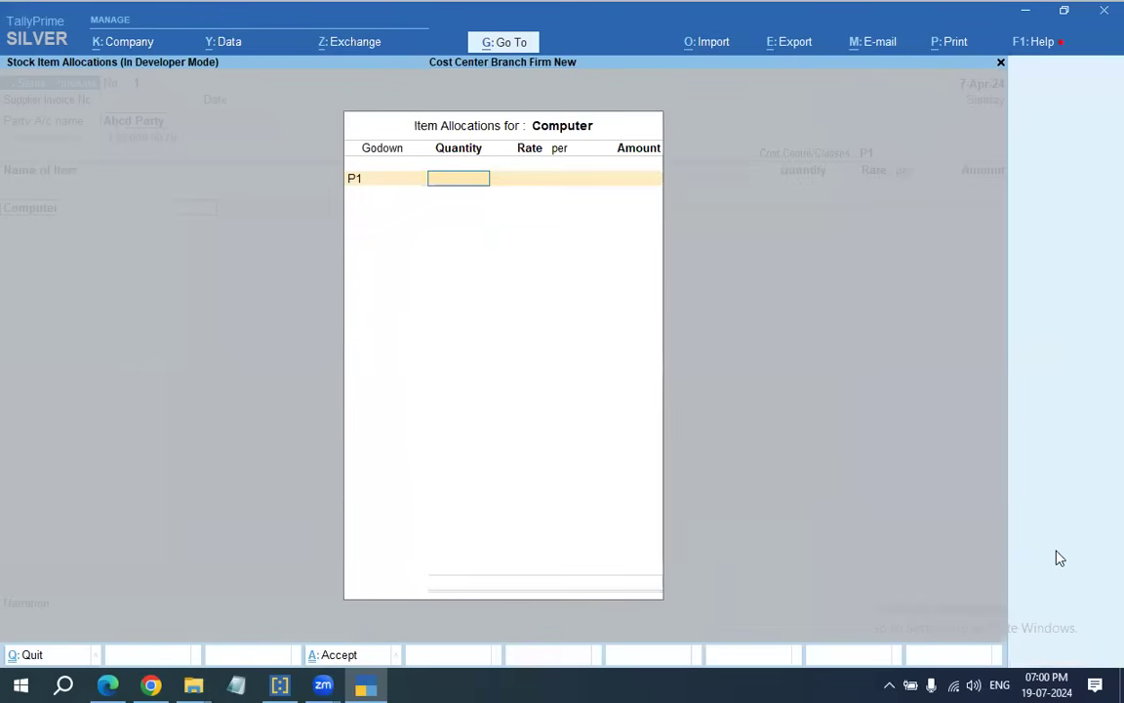
pyautogui.write('200')
pyautogui.press('Return')
pyautogui.press('Return')
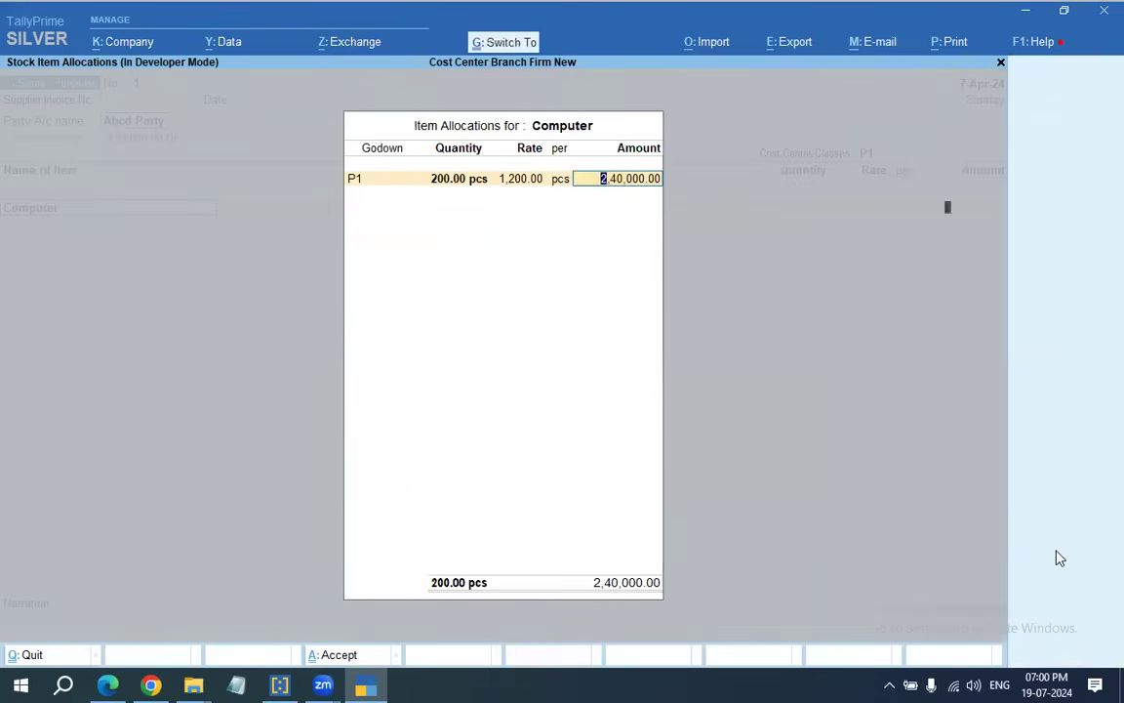
pyautogui.press('Return')
pyautogui.hotkey('ctrl', 'a')
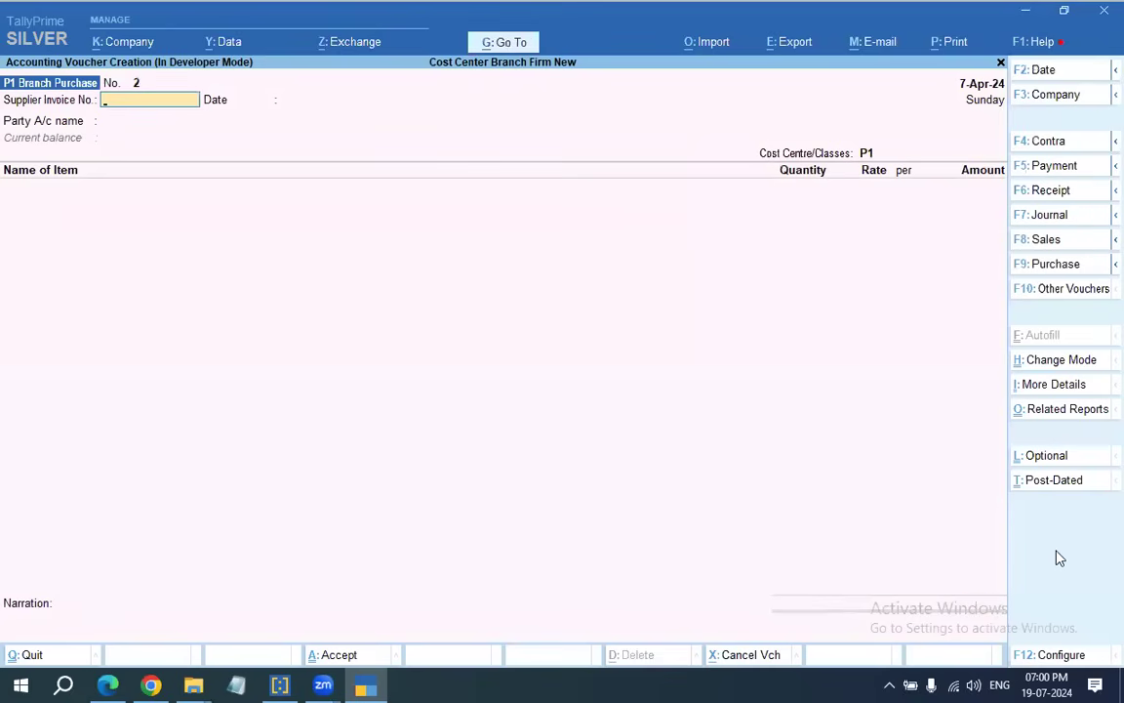
pyautogui.press('Escape')
pyautogui.press('y')
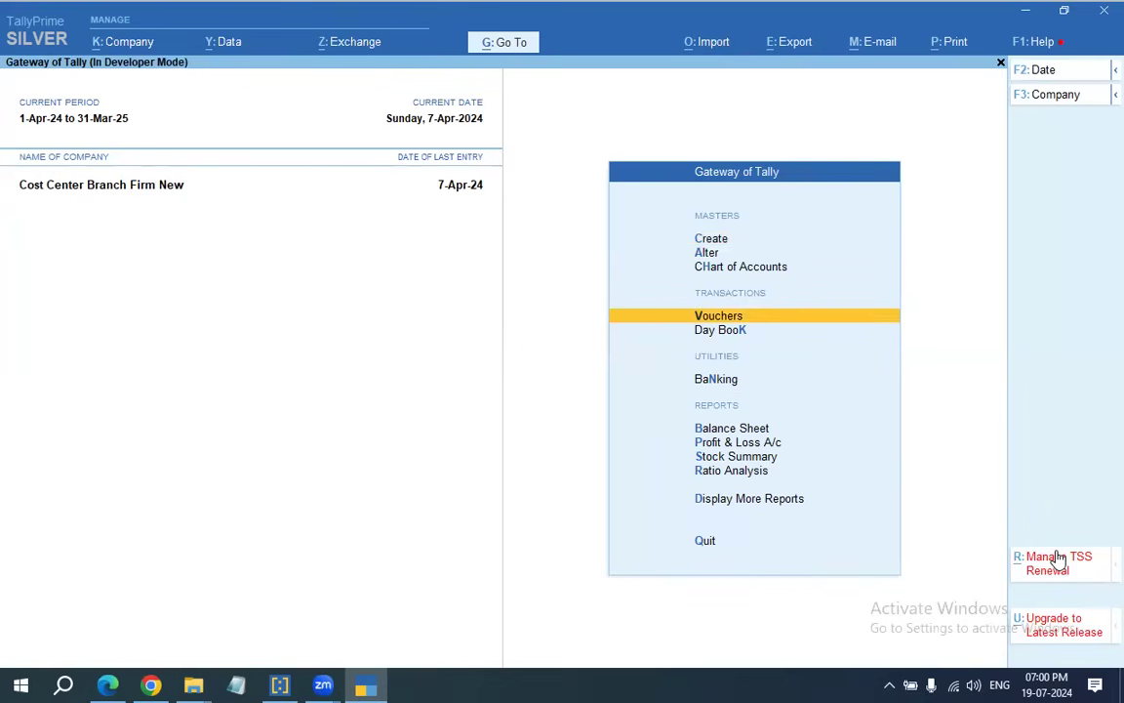
# Open the Abc Capital ledger for alteration and review its details through to the opening balance.
pyautogui.press('Escape')
pyautogui.press('Escape')
pyautogui.press('Down')
pyautogui.press('Return')
pyautogui.press('Down')
pyautogui.press('Return')
pyautogui.press('Return')
pyautogui.press('Return')
pyautogui.press('Return')
pyautogui.press('Return')
pyautogui.press('Return')
pyautogui.press('Return')
pyautogui.press('Return')
pyautogui.press('Return')
pyautogui.press('Return')
pyautogui.press('Return')
pyautogui.press('Return')
pyautogui.press('Return')
pyautogui.press('Return')
pyautogui.press('Return')
pyautogui.press('Return')
pyautogui.press('Return')
pyautogui.press('Return')
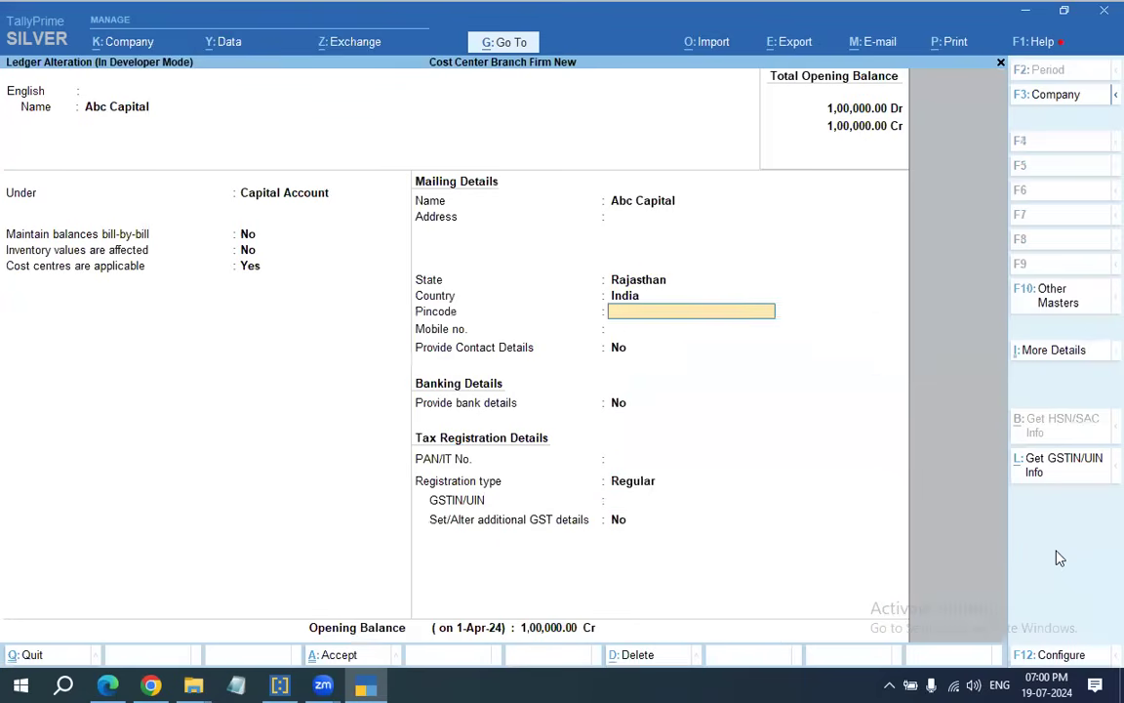
pyautogui.press('Return')
pyautogui.press('Return')
pyautogui.press('Return')
pyautogui.press('Return')
pyautogui.press('Return')
pyautogui.press('Return')
pyautogui.press('Escape')
pyautogui.press('Escape')
pyautogui.press('Escape')
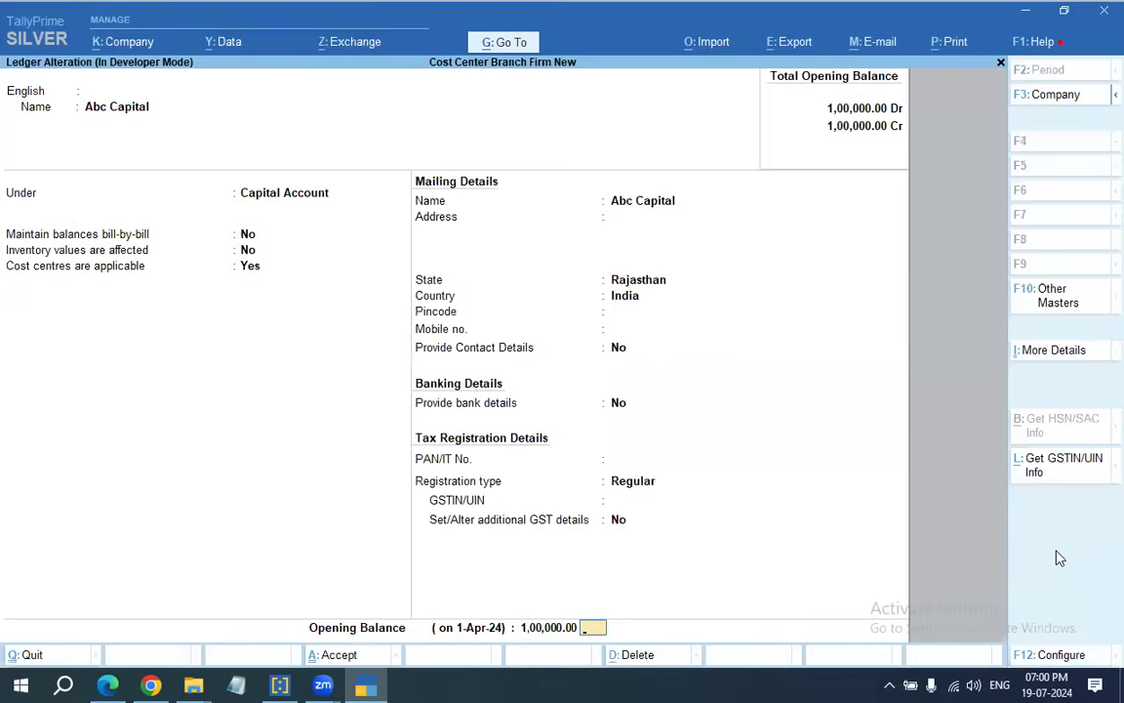
# Open the Abcd Party ledger, review its details through to the bill-wise opening balance breakup by branch, and leave without changes.
pyautogui.press('Down')
pyautogui.press('Return')
pyautogui.press('Return')
pyautogui.press('Return')
pyautogui.press('Return')
pyautogui.press('Return')
pyautogui.press('Return')
pyautogui.press('Return')
pyautogui.press('Return')
pyautogui.press('Return')
pyautogui.press('Return')
pyautogui.press('Return')
pyautogui.press('Return')
pyautogui.press('Return')
pyautogui.press('Return')
pyautogui.press('Return')
pyautogui.press('Return')
pyautogui.press('Return')
pyautogui.press('Return')
pyautogui.press('Return')
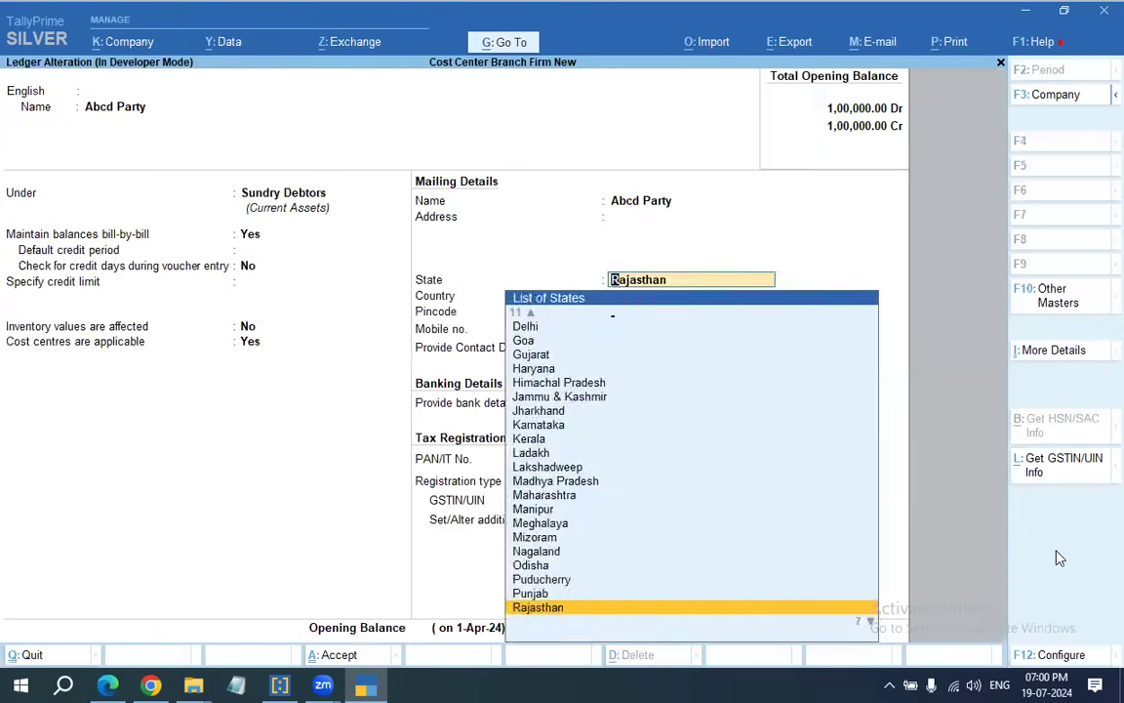
pyautogui.press('Return')
pyautogui.press('Return')
pyautogui.press('Return')
pyautogui.press('Return')
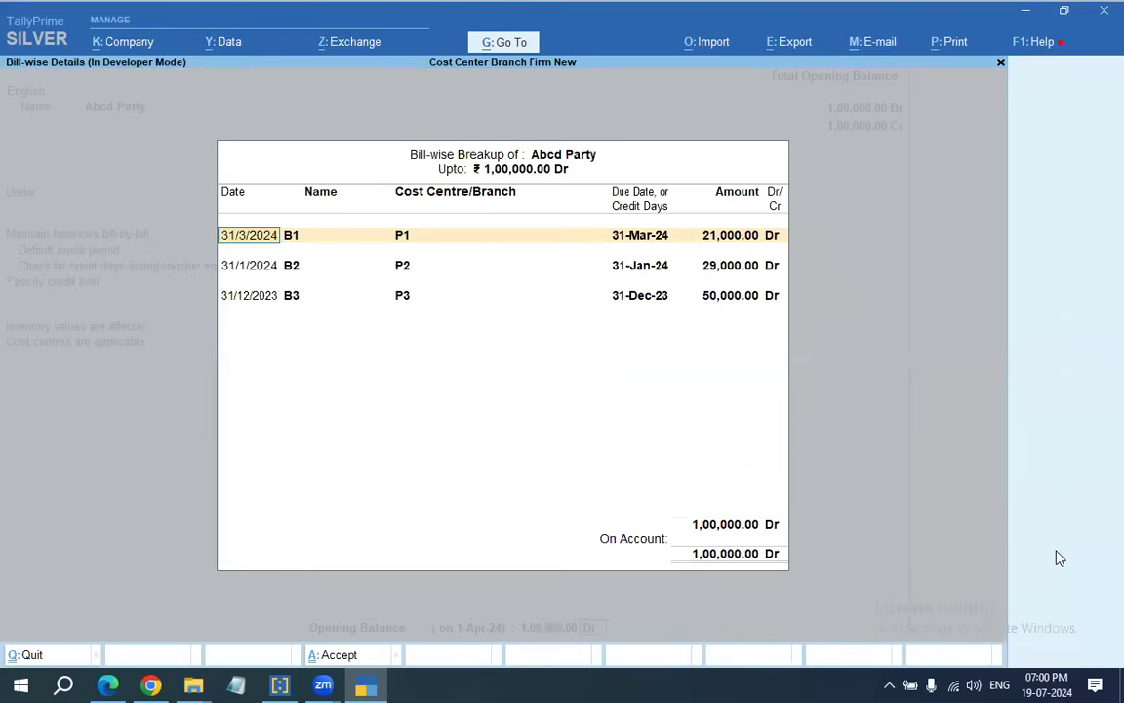
pyautogui.press('Escape')
pyautogui.press('y')
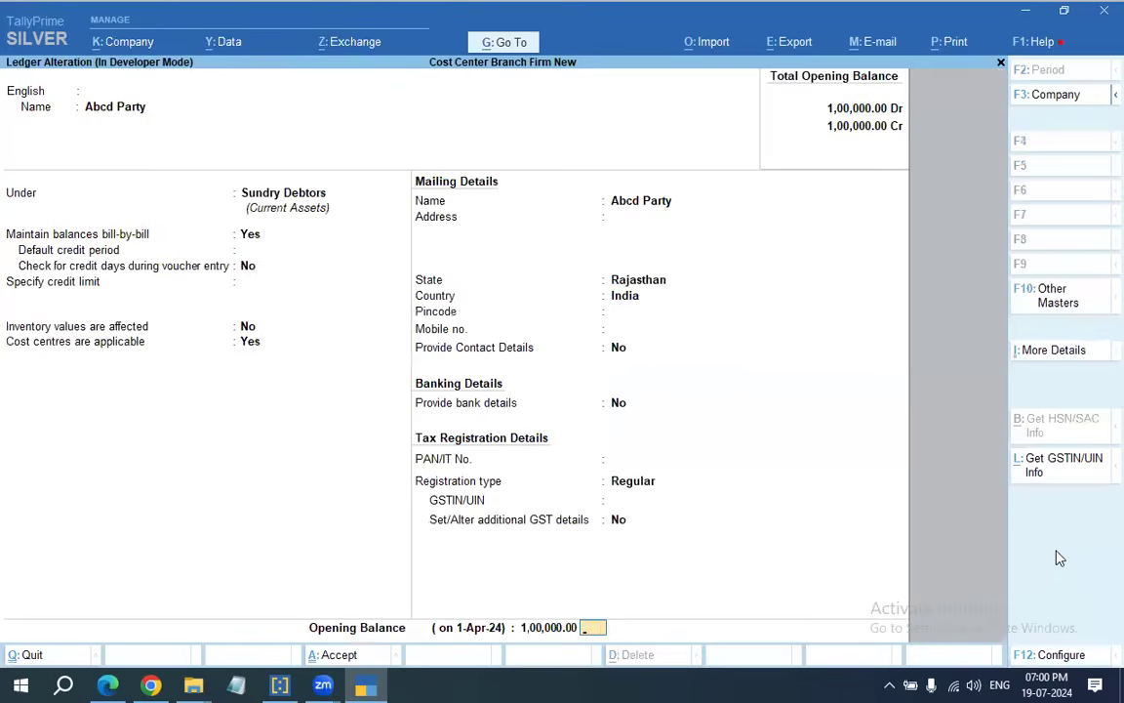
pyautogui.press('Escape')
pyautogui.press('Escape')
pyautogui.press('Escape')
# Open the Day Book and set its period to start from 1-Apr-24.
pyautogui.press('d')
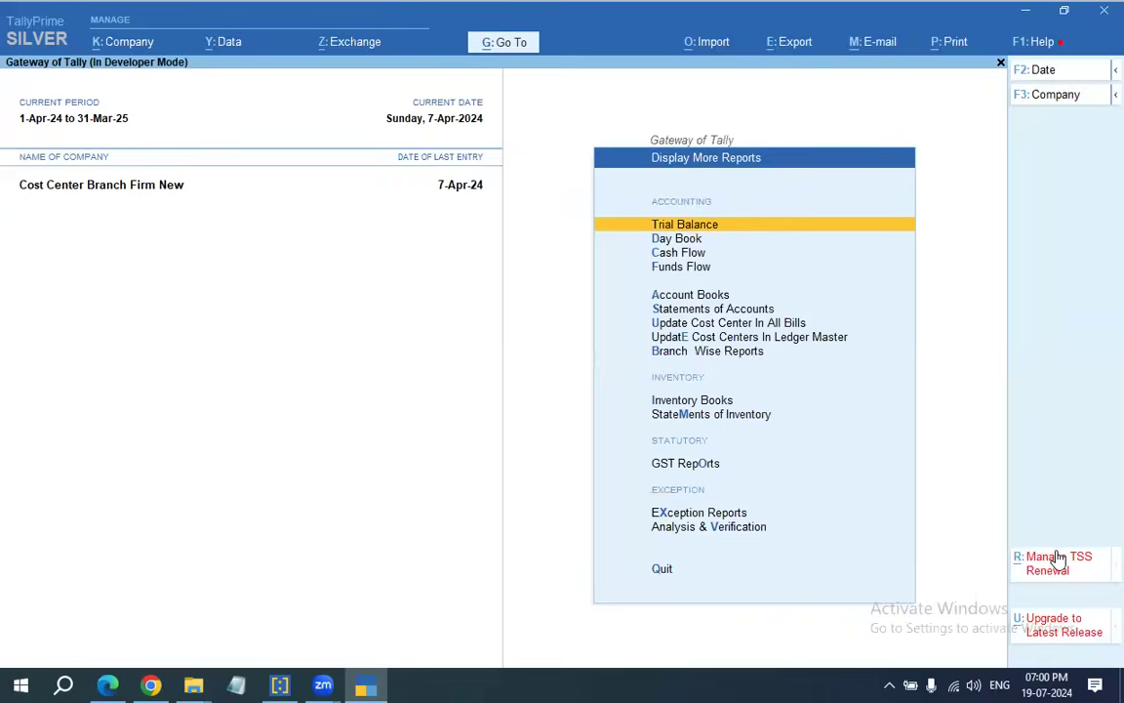
pyautogui.press('d')
pyautogui.press('F2')
pyautogui.write('1')
pyautogui.press('Return')
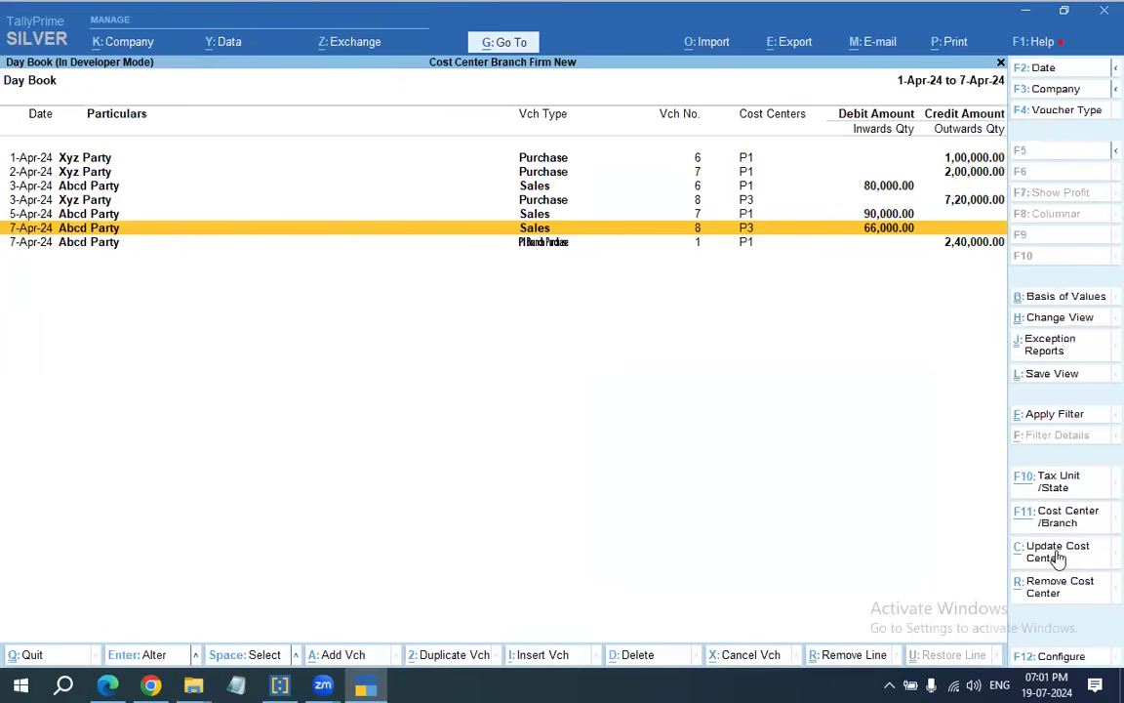
# Select the Xyz Party purchase vouchers dated 1-Apr-24 and 2-Apr-24, clear the selection and leave the Day Book.
pyautogui.press('Up')
pyautogui.press('Up')
pyautogui.press('Up')
pyautogui.press('Up')
pyautogui.press('Up')
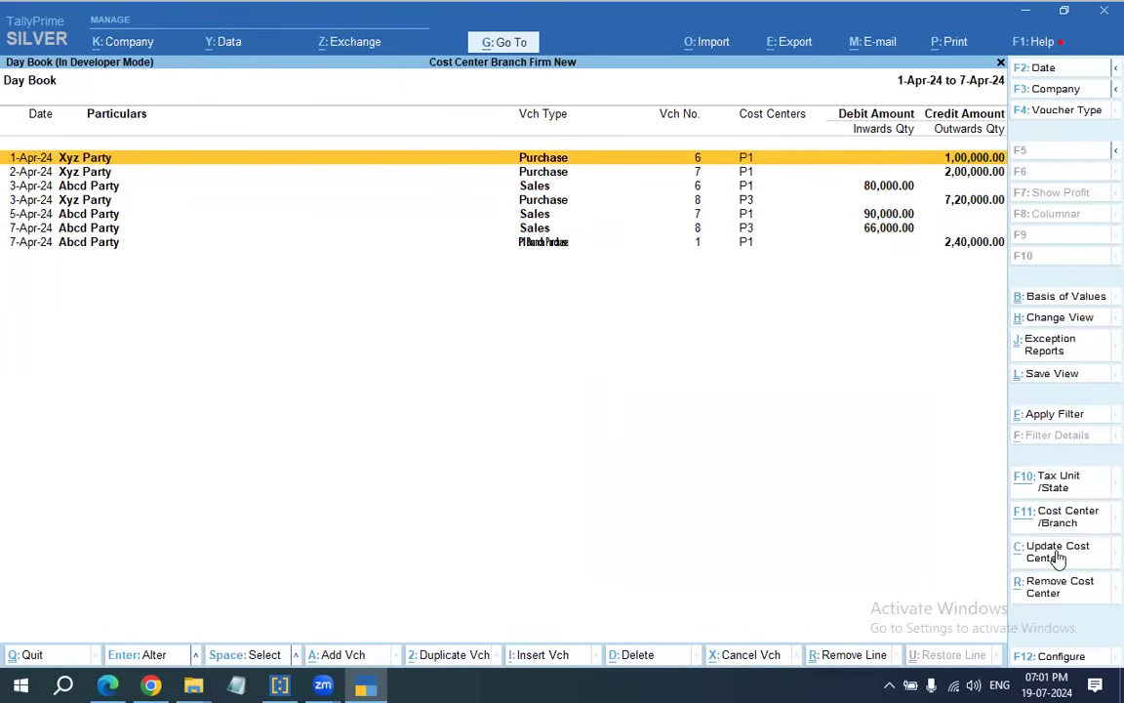
pyautogui.press('space')
pyautogui.press('space')
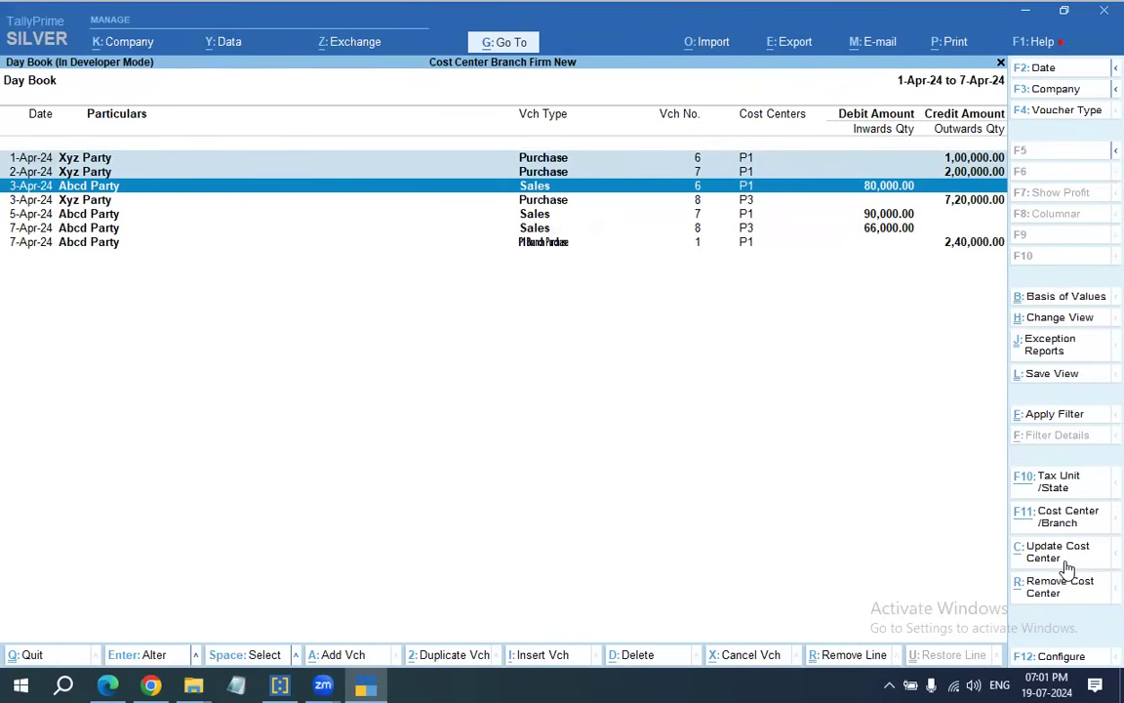
pyautogui.press('Escape')
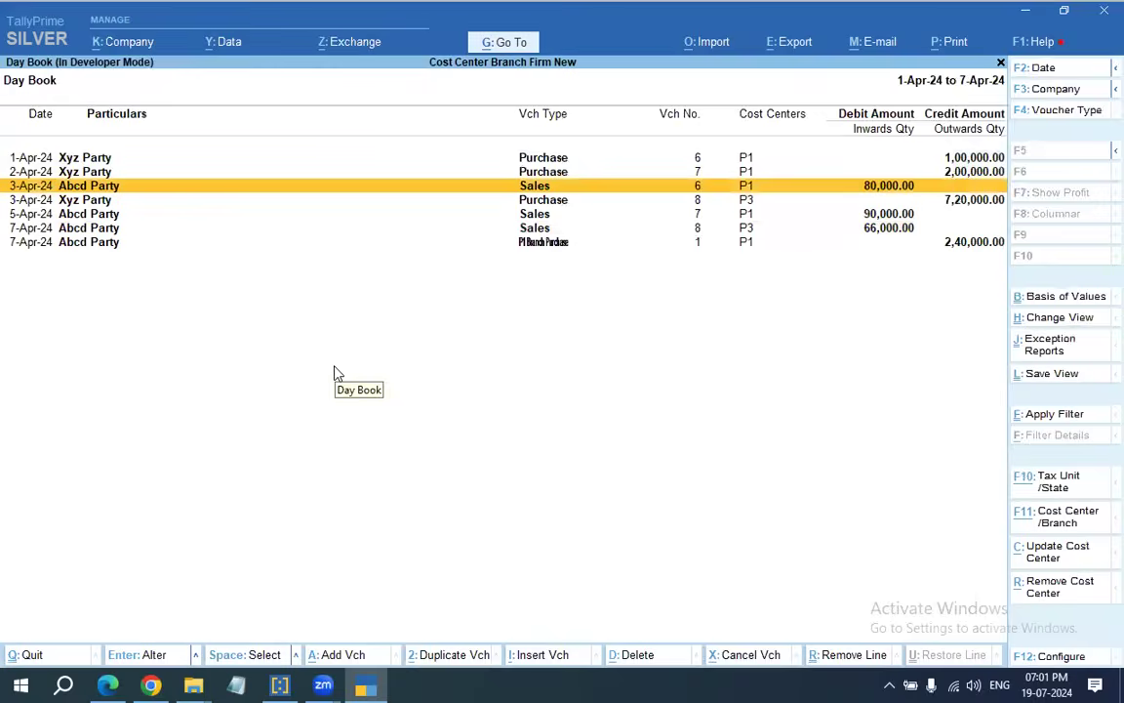
pyautogui.press('Escape')
# Open the Update Cost Centers In All Bills report, keep the listed branch assignments and confirm the update for all bills.
pyautogui.press('Down')
pyautogui.press('Down')
pyautogui.press('Down')
pyautogui.press('Down')
pyautogui.press('Down')
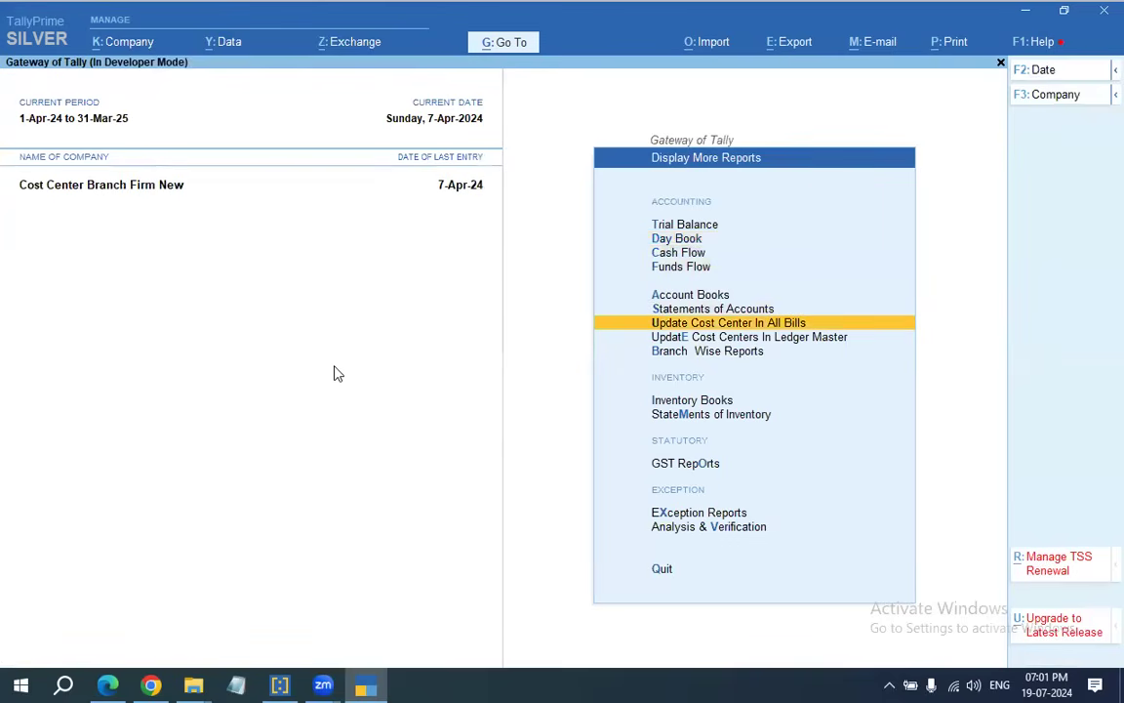
pyautogui.press('Return')
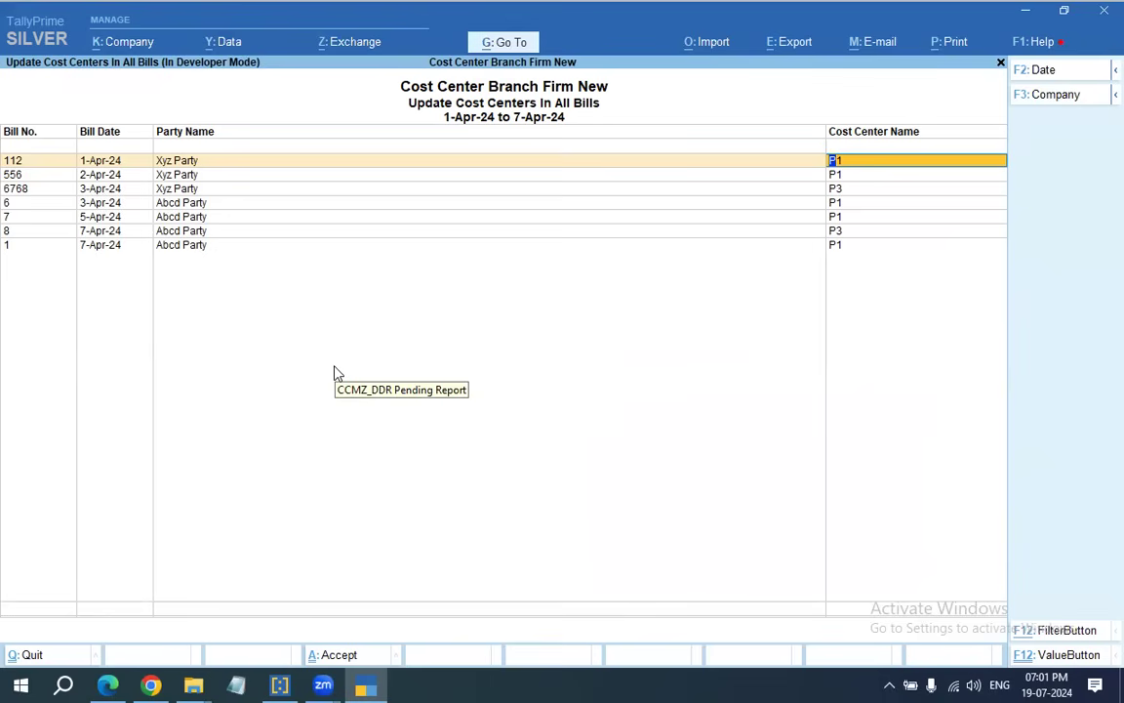
pyautogui.hotkey('ctrl', 'End')
pyautogui.press('Return')
pyautogui.press('Return')
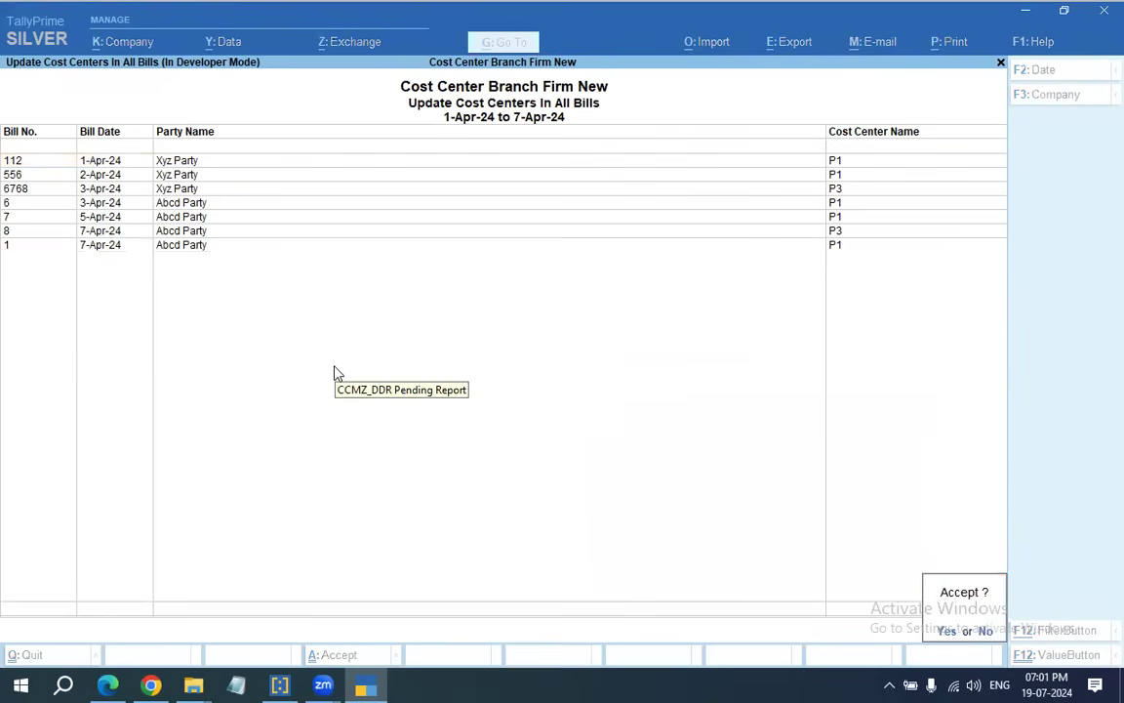
pyautogui.press('Return')
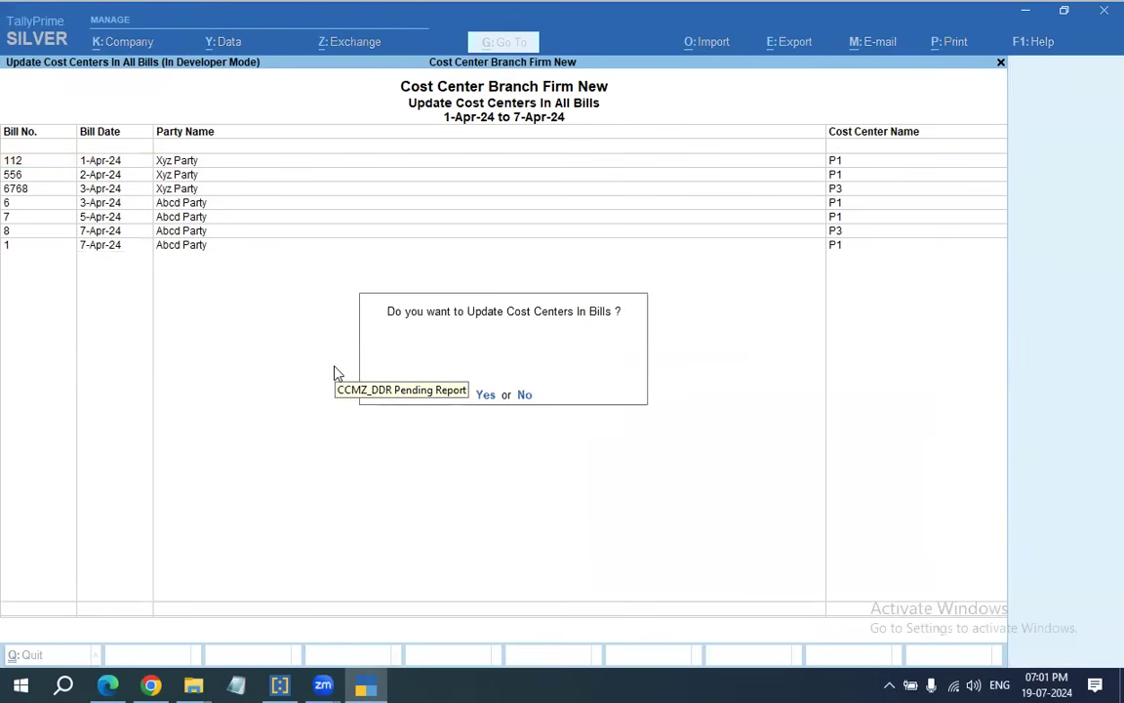
pyautogui.press('Return')
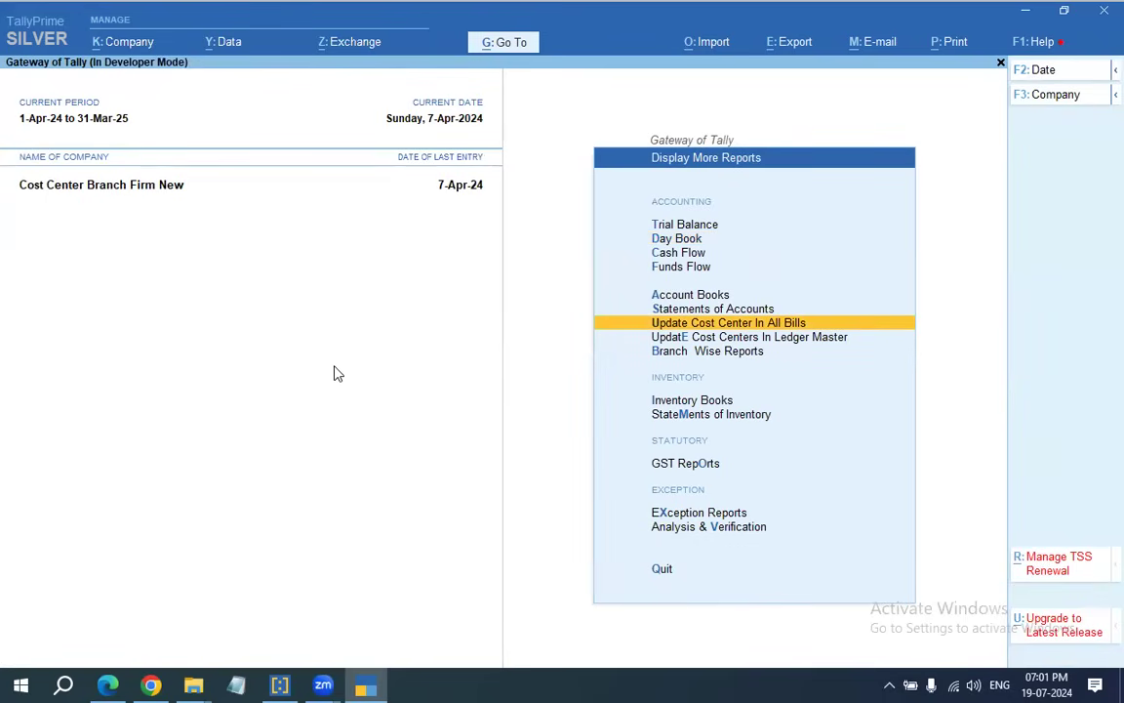
pyautogui.press('Escape')
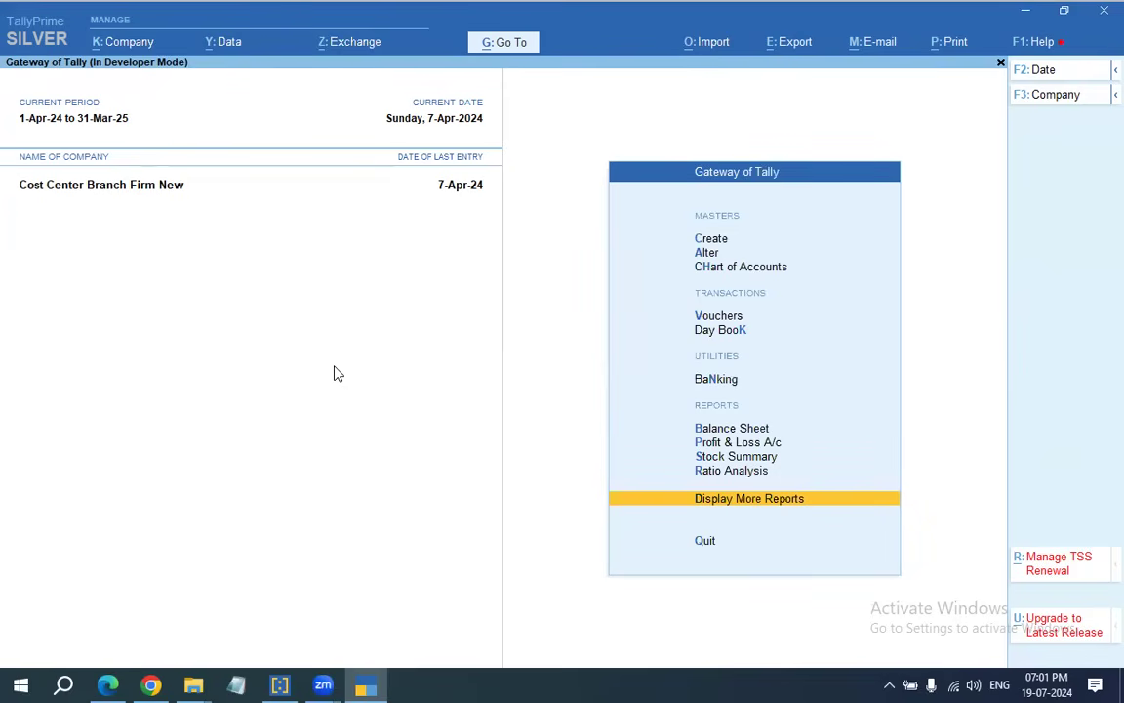
# Start a Sales voucher with Xyz Party as the party account, accepting the default dispatch and party details.
pyautogui.press('v')
pyautogui.press('Return')
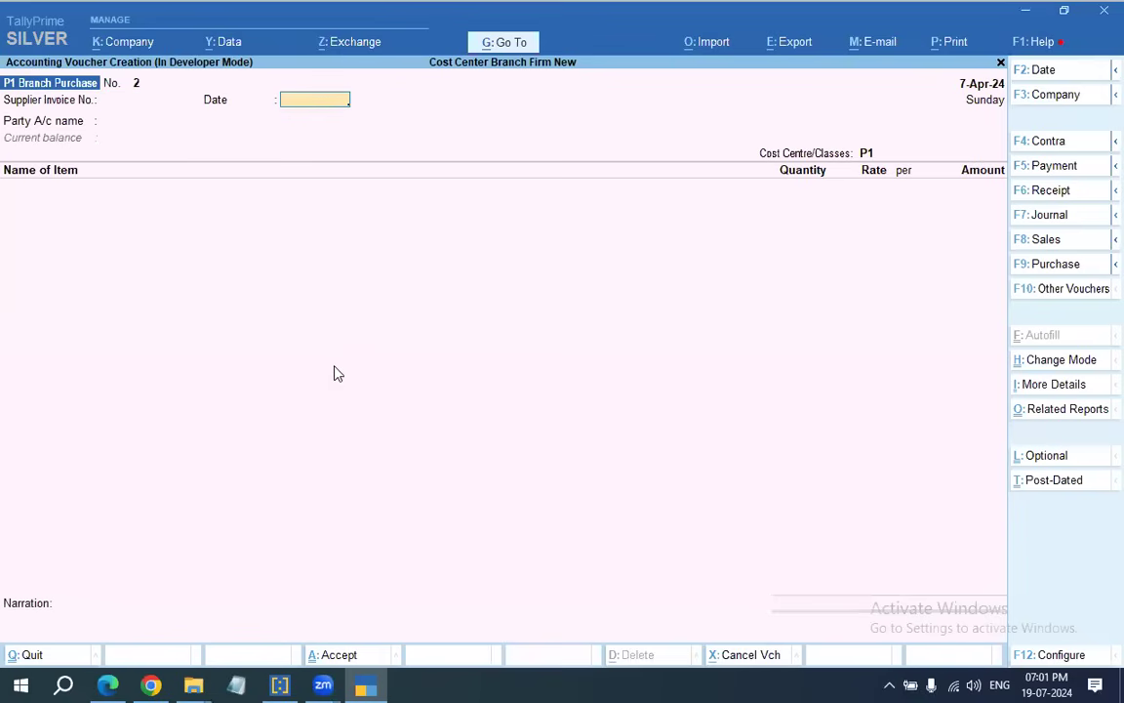
pyautogui.press('F8')
pyautogui.press('Return')
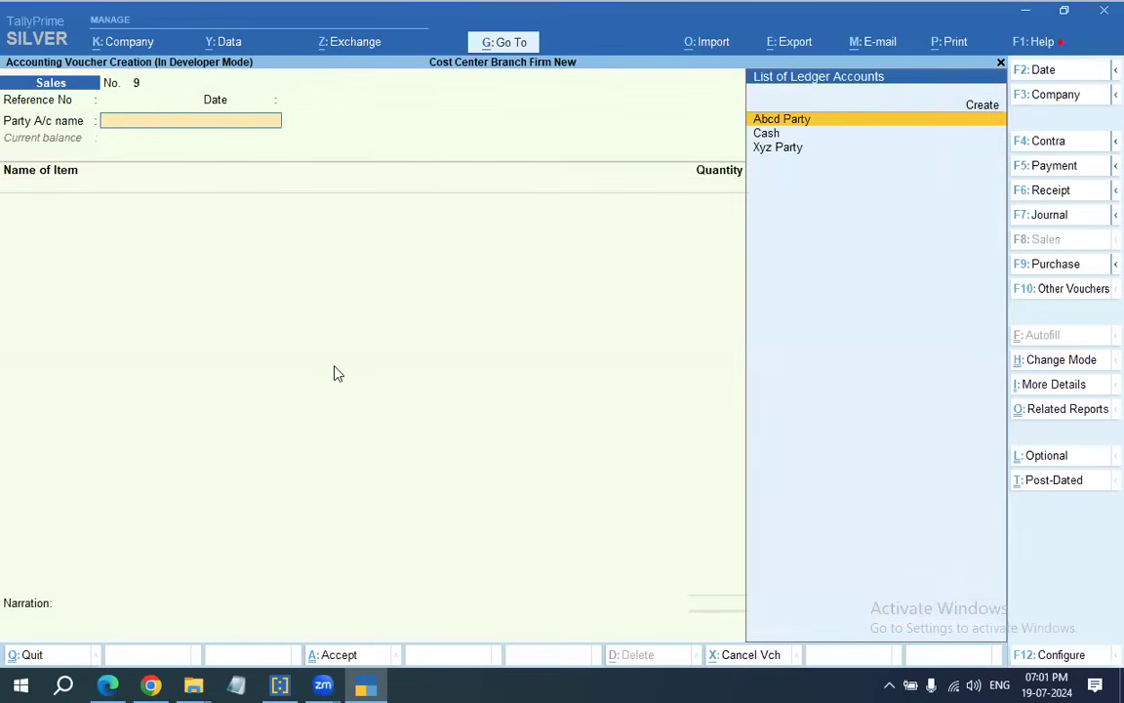
pyautogui.press('Down')
pyautogui.press('Down')
pyautogui.press('Return')
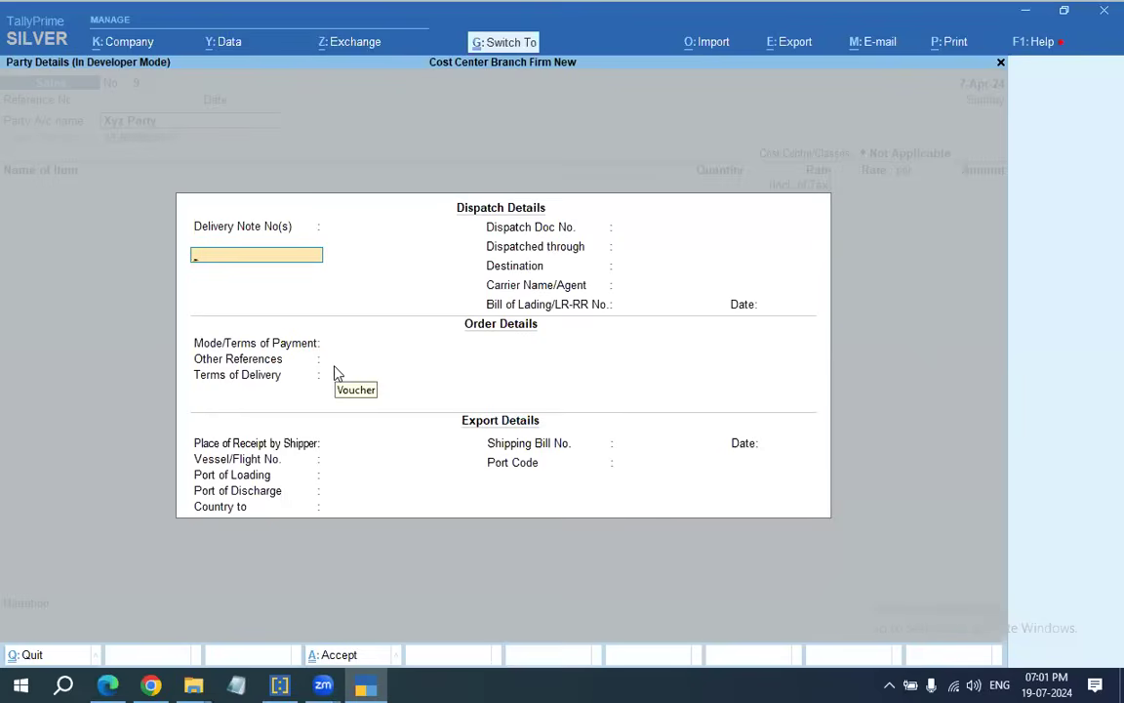
pyautogui.hotkey('ctrl', 'a')
pyautogui.hotkey('ctrl', 'a')
# Set the sales voucher's cost centre to P2, choose Computer as the item and check its stock by godown.
pyautogui.press('Down')
pyautogui.press('Down')
pyautogui.press('Down')
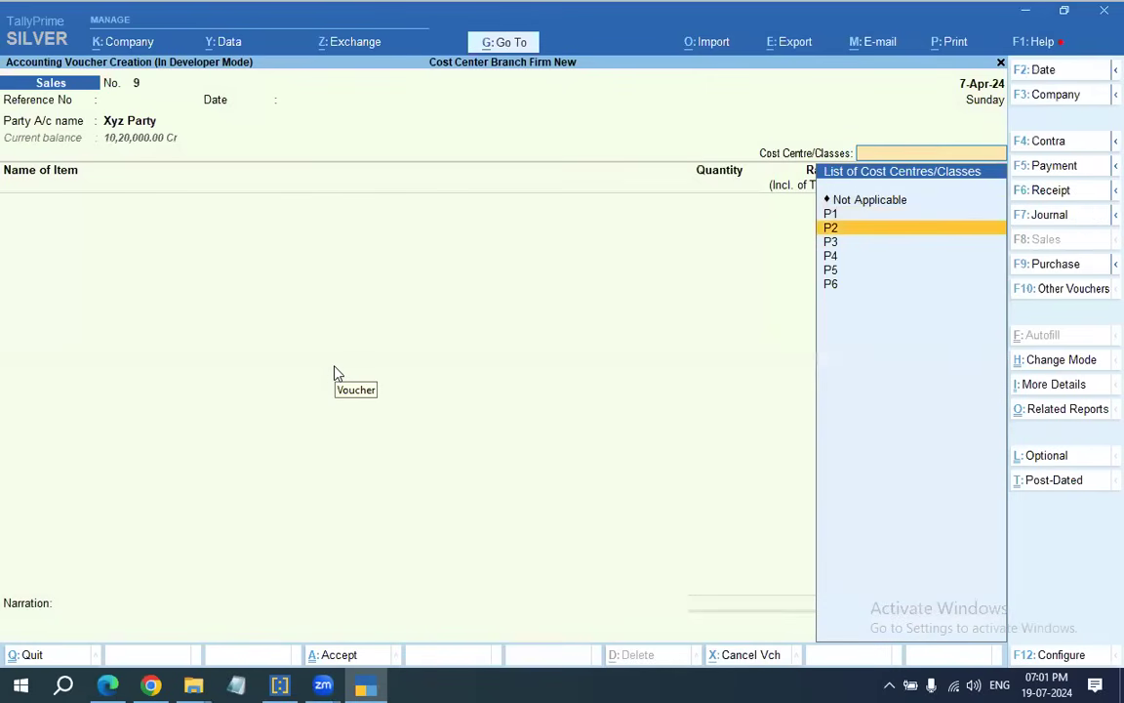
pyautogui.press('Up')
pyautogui.press('Return')
pyautogui.press('Down')
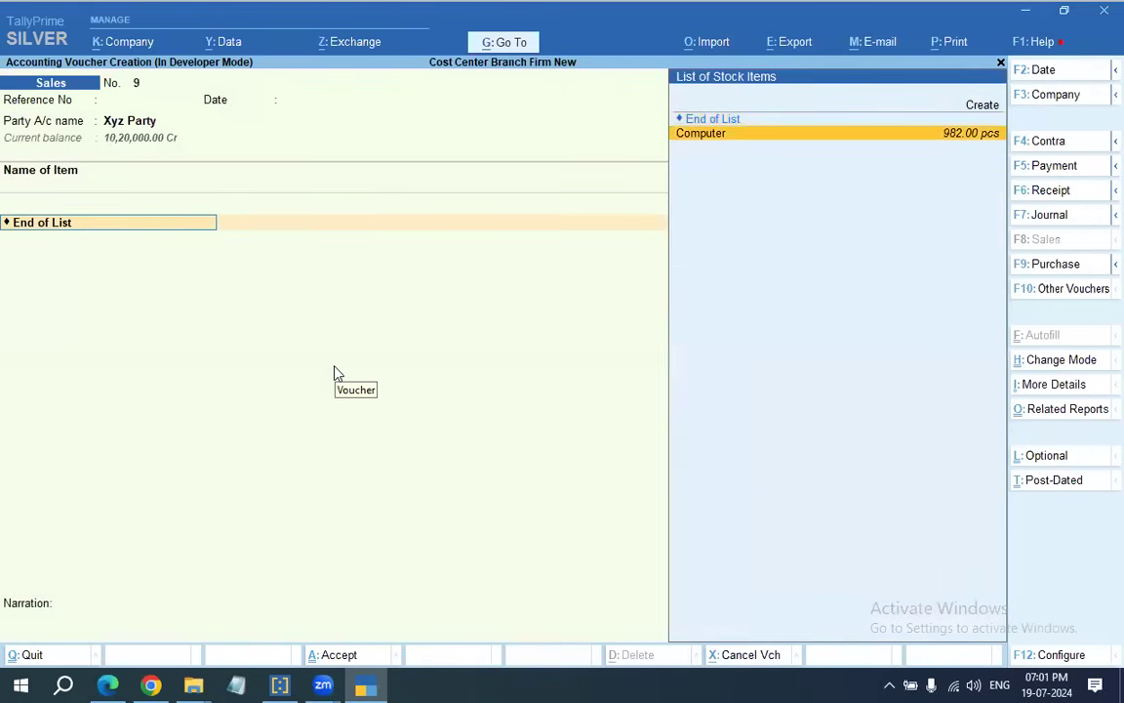
pyautogui.press('Return')
pyautogui.press('Down')
pyautogui.press('Down')
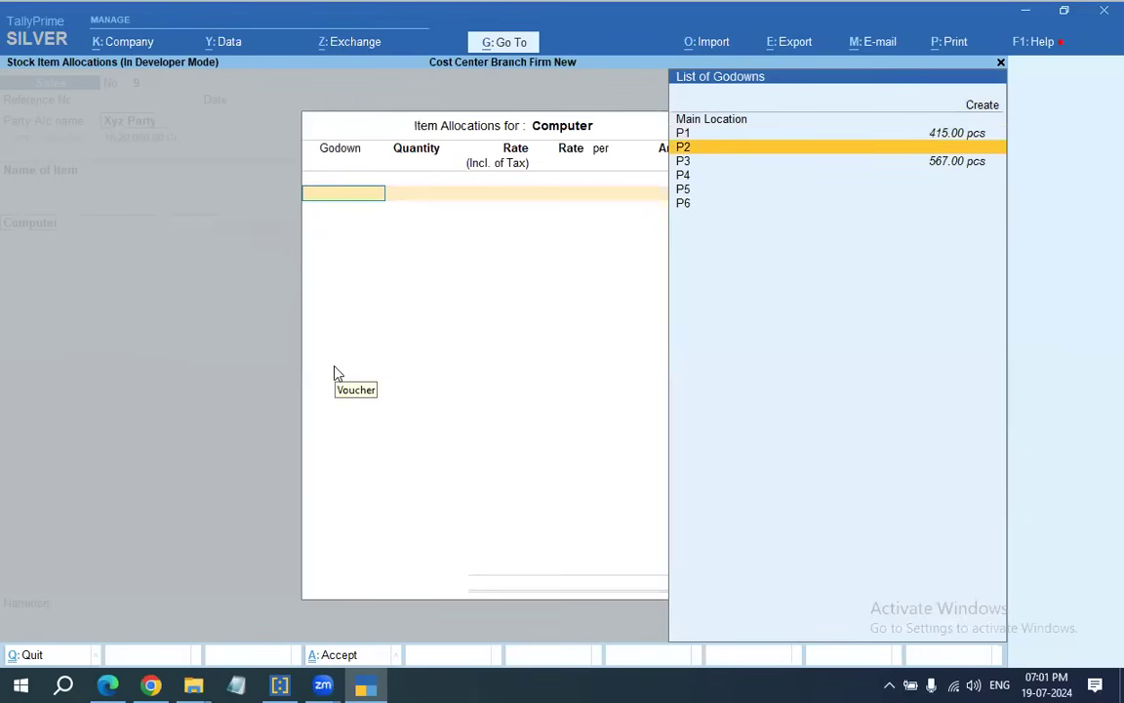
# Return to the voucher header, accept the Xyz Party details again and change the cost centre to P3.
pyautogui.press('Escape')
pyautogui.press('Escape')
pyautogui.press('Escape')
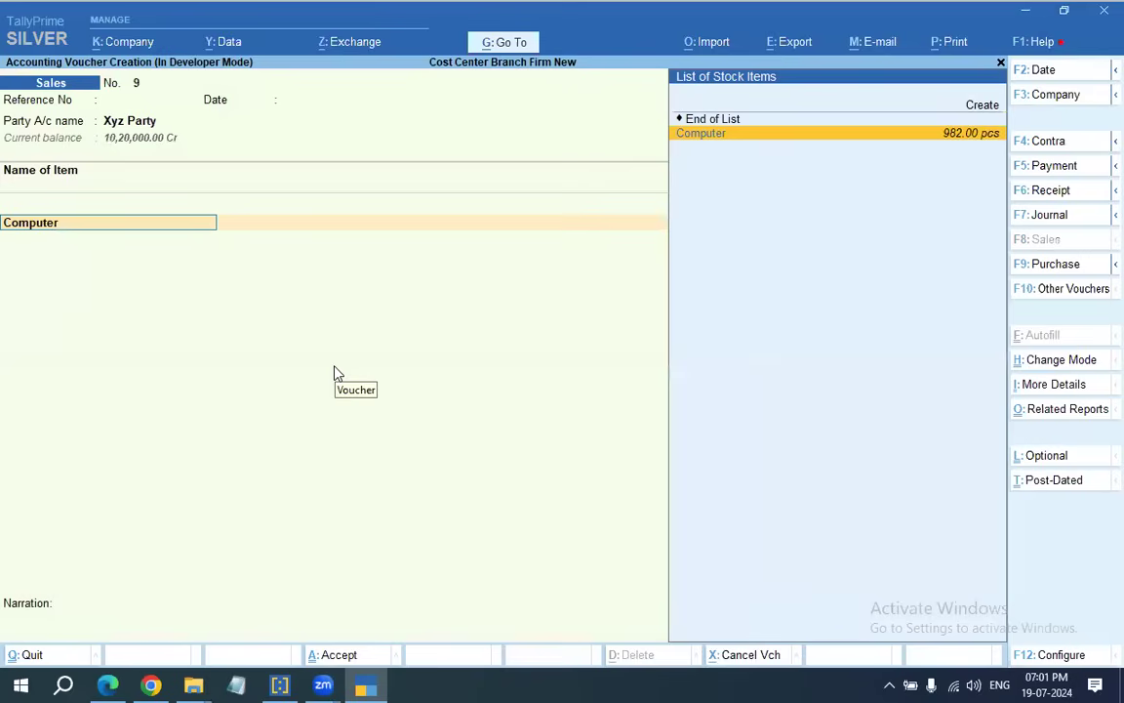
pyautogui.press('Return')
pyautogui.press('Return')
pyautogui.hotkey('ctrl', 'a')
pyautogui.press('Escape')
pyautogui.press('Return')
pyautogui.hotkey('ctrl', 'a')
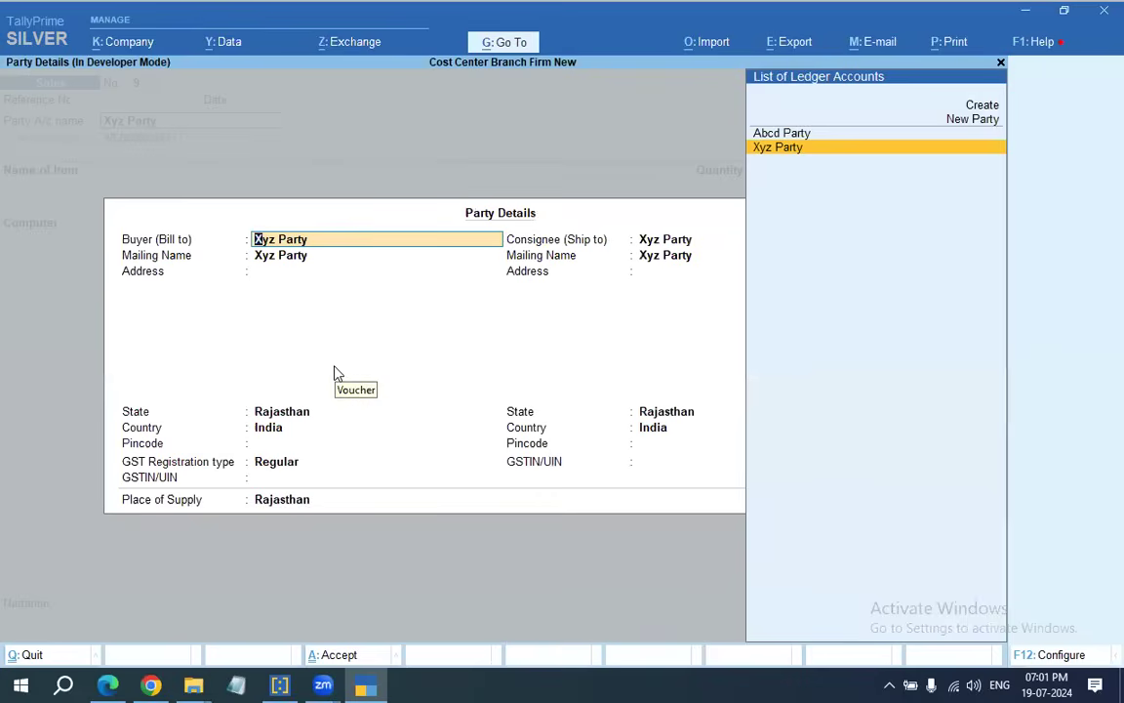
pyautogui.hotkey('ctrl', 'a')
pyautogui.press('Return')
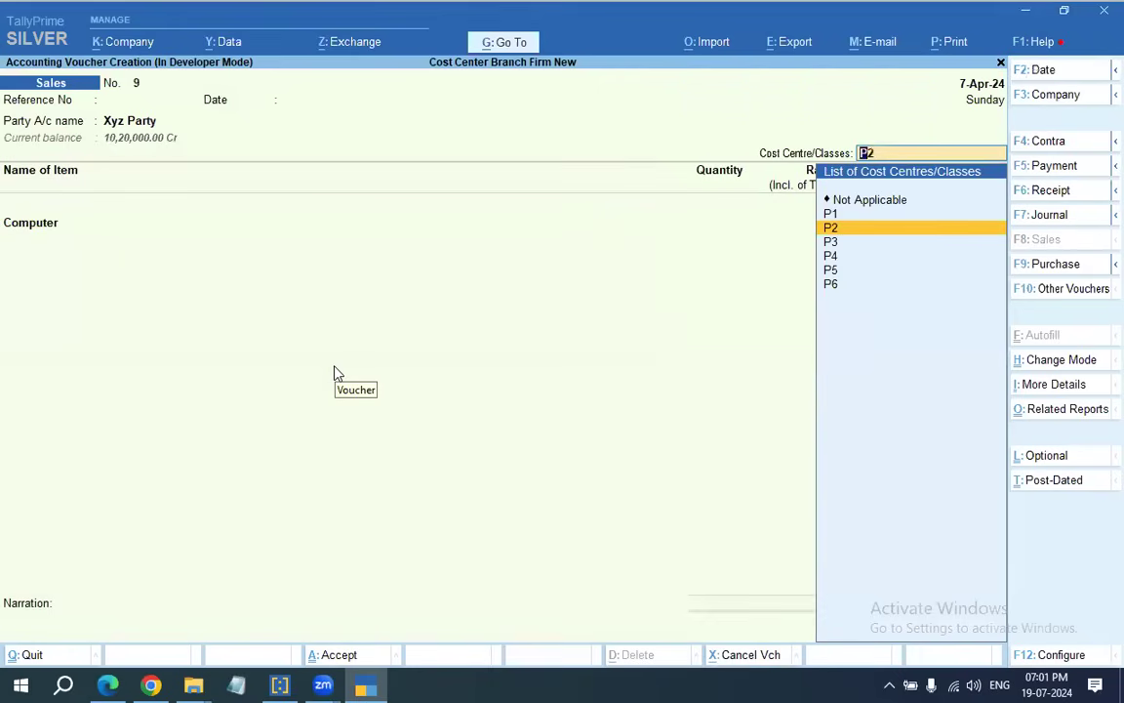
pyautogui.press('Down')
pyautogui.press('Escape')
pyautogui.press('Return')
# Allocate 50 pcs of Computer from godown P3 at the default rate of 2,000 and assign the amount to the Sales ledger.
pyautogui.press('Return')
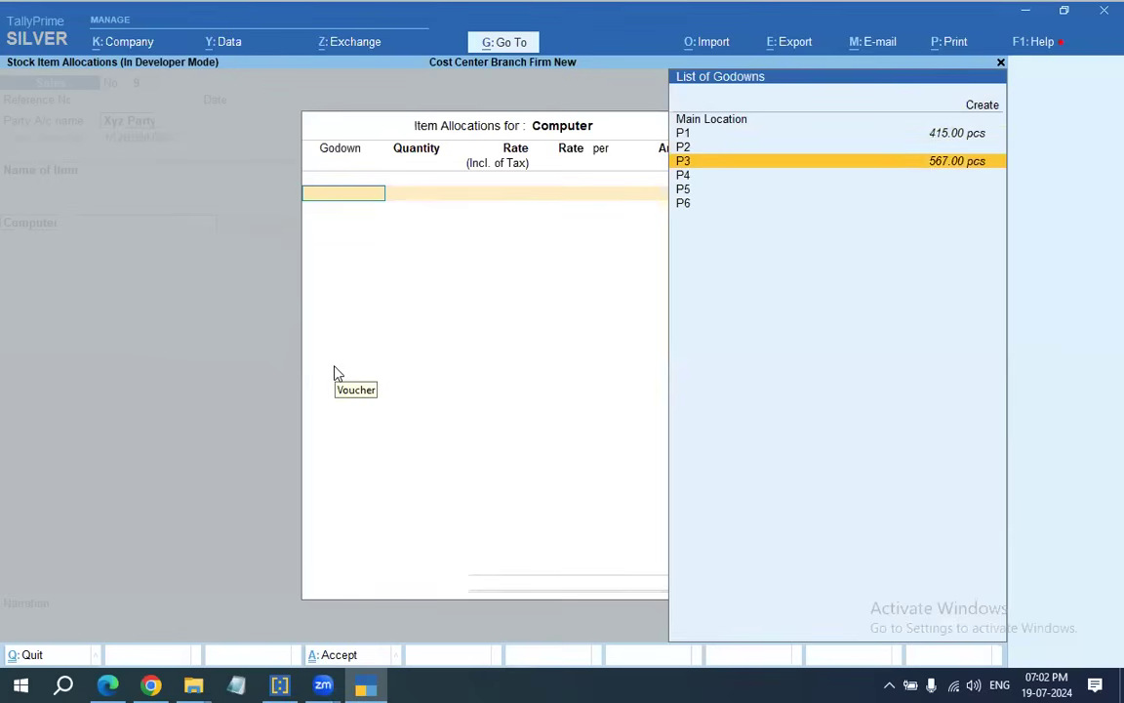
pyautogui.press('Return')
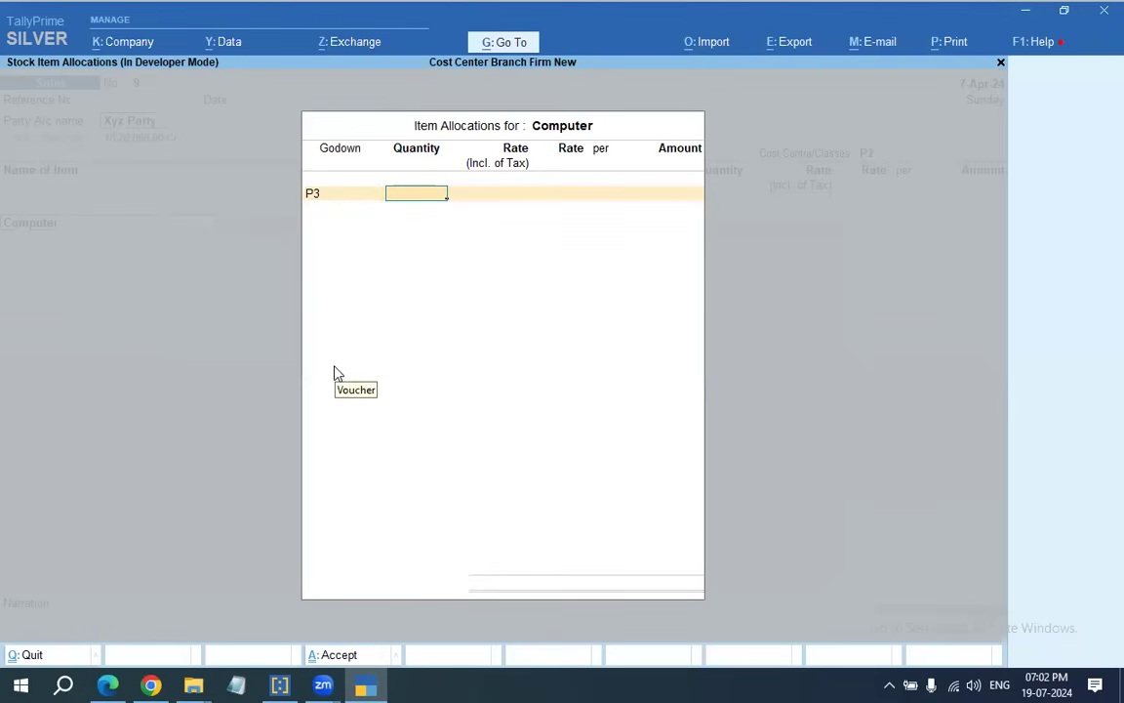
pyautogui.write('50')
pyautogui.press('Return')
pyautogui.press('Return')
pyautogui.press('Return')
pyautogui.press('Return')
pyautogui.press('Return')
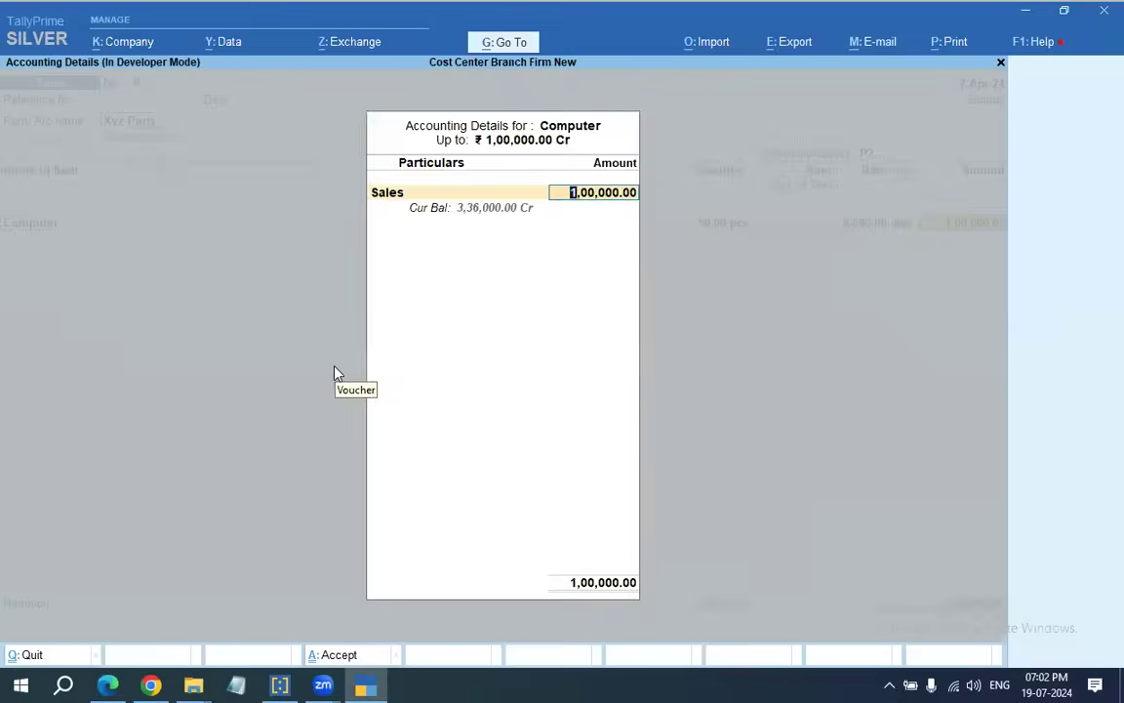
# Accept the sales allocation, end the item list and keep new bill reference 9 with cost centre P3.
pyautogui.press('Return')
pyautogui.press('Return')
pyautogui.press('Return')
pyautogui.press('Return')
pyautogui.press('Return')
pyautogui.press('Return')
pyautogui.press('Return')
pyautogui.press('Return')
pyautogui.press('Return')
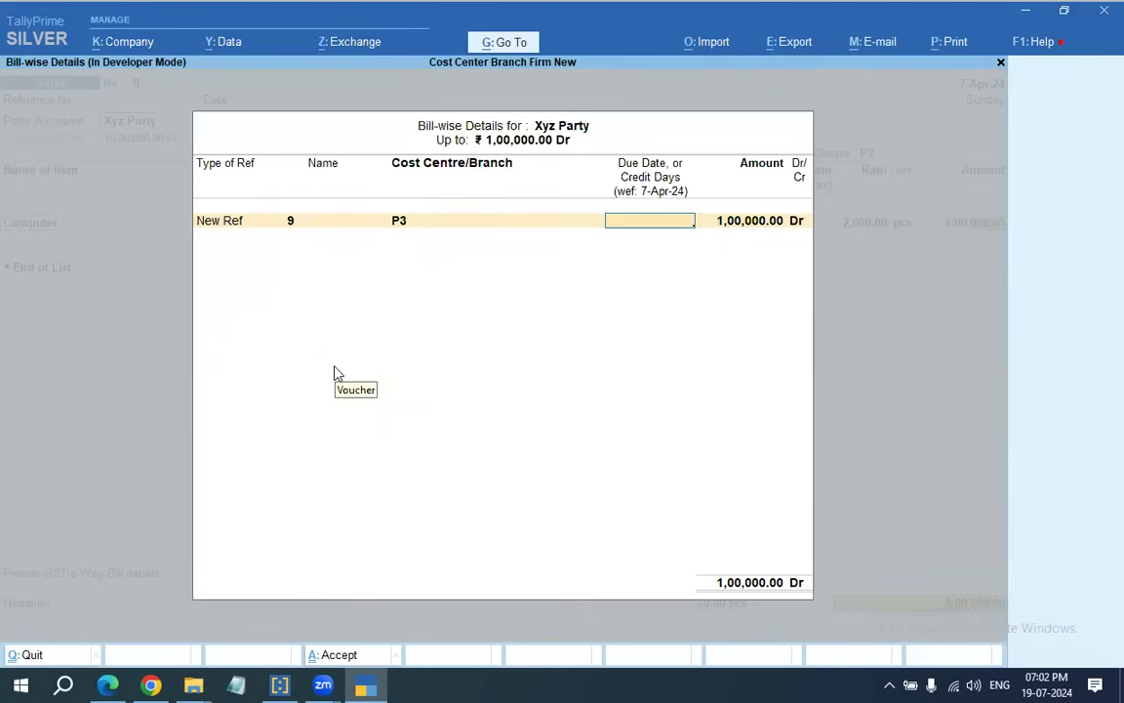
# Accept the bill-wise details, save the sale without sending its details for e-Way Bill generation, and leave voucher entry.
pyautogui.press('Return')
pyautogui.press('Return')
pyautogui.press('Return')
pyautogui.press('Return')
pyautogui.press('Return')
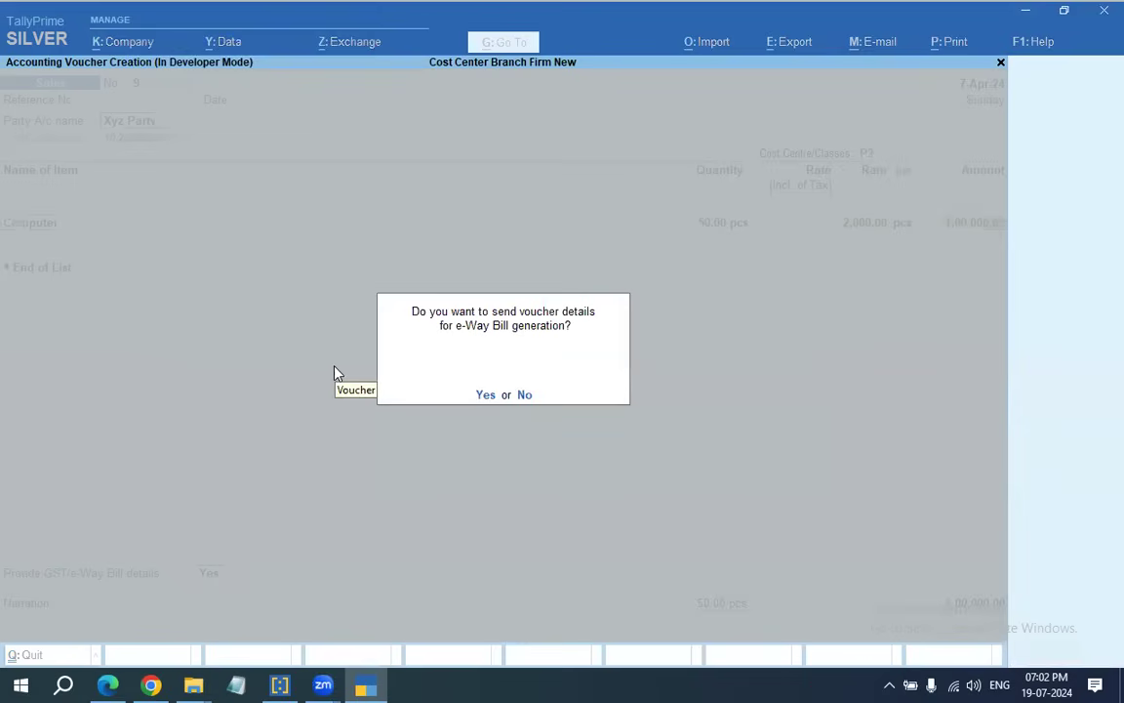
pyautogui.press('n')
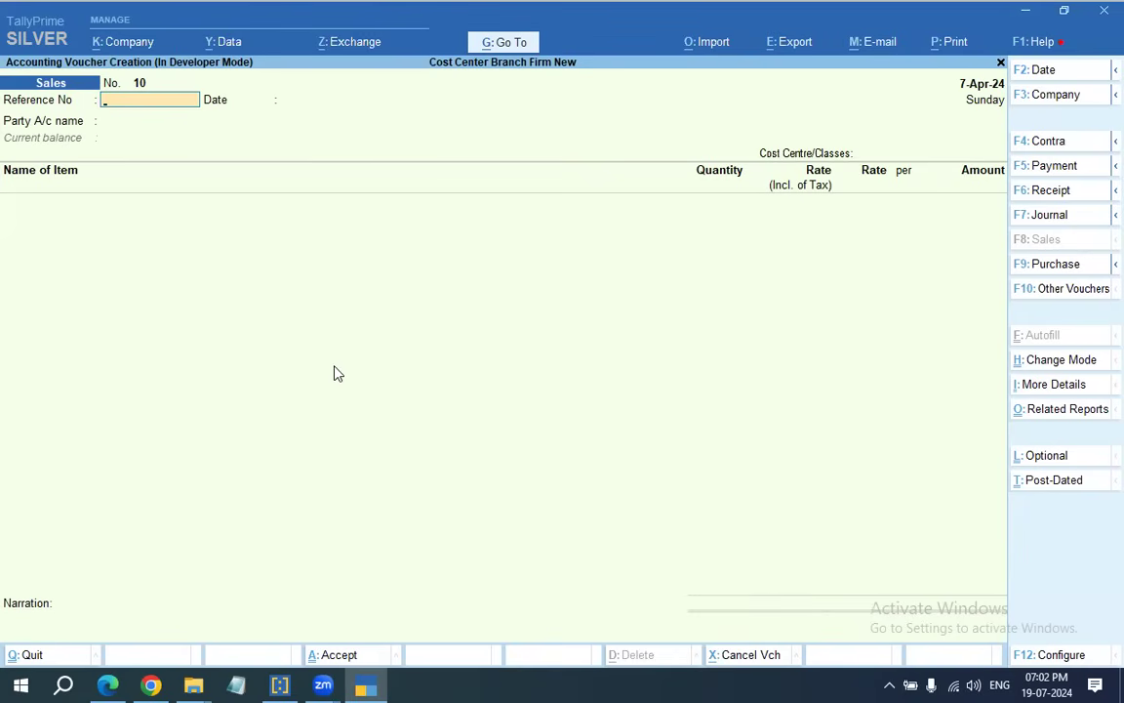
pyautogui.press('Escape')
pyautogui.press('Return')
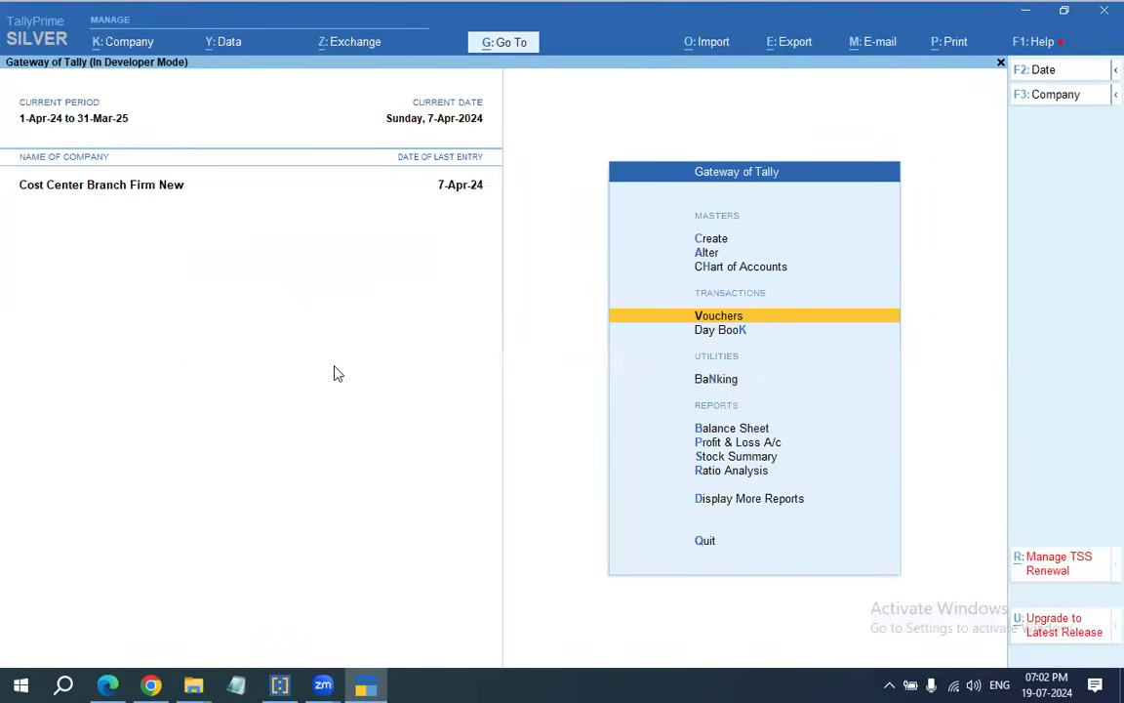
# Open the Branch wise Balance Sheet for All Items without the columnar layout, and expand it to the detailed view.
pyautogui.press('d')
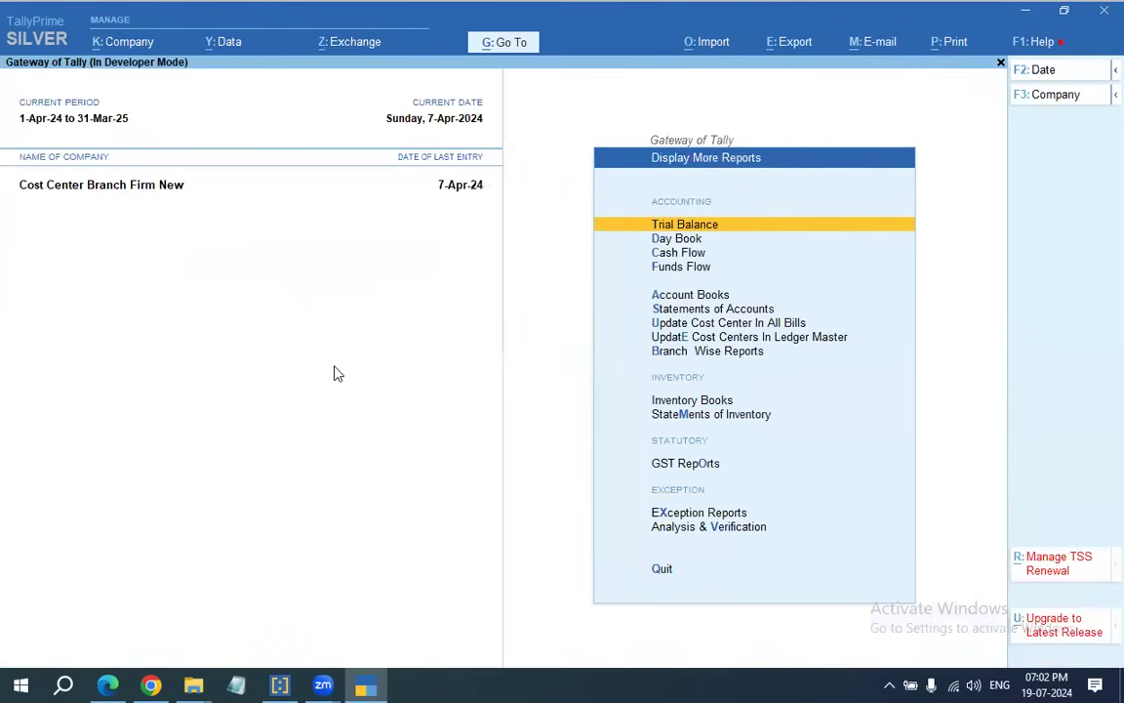
pyautogui.press('Down')
pyautogui.press('Down')
pyautogui.press('Down')
pyautogui.press('Down')
pyautogui.press('Down')
pyautogui.press('Down')
pyautogui.press('Down')
pyautogui.press('Down')
pyautogui.press('Return')
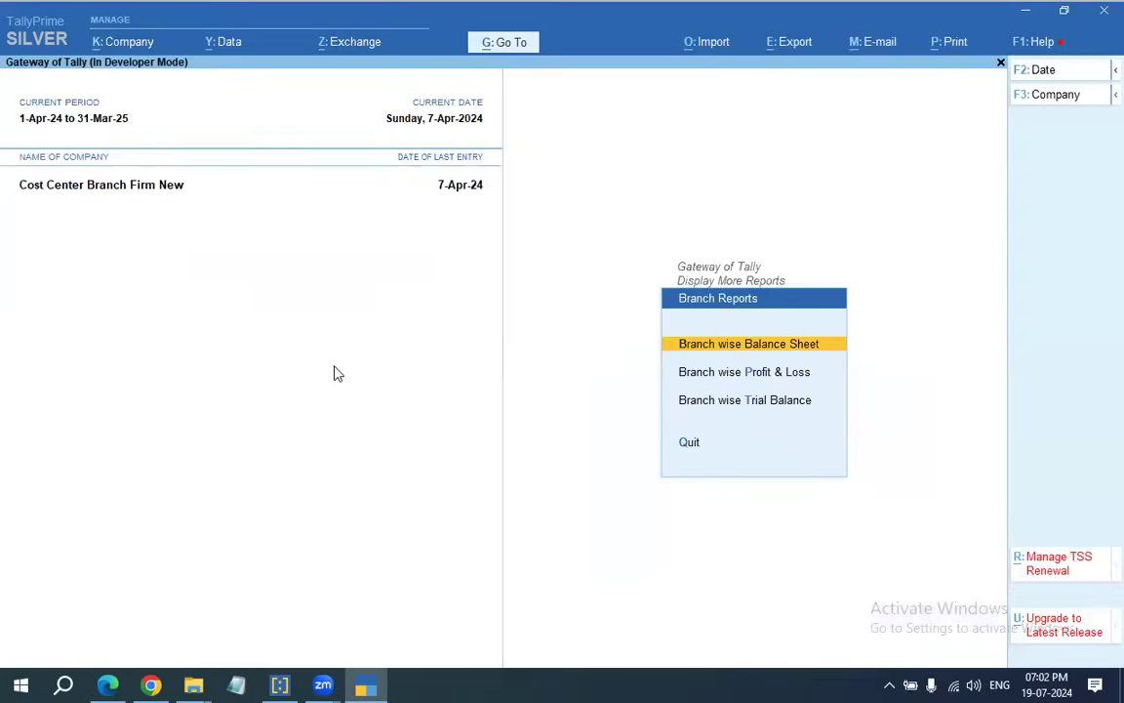
pyautogui.press('Return')
pyautogui.press('Return')
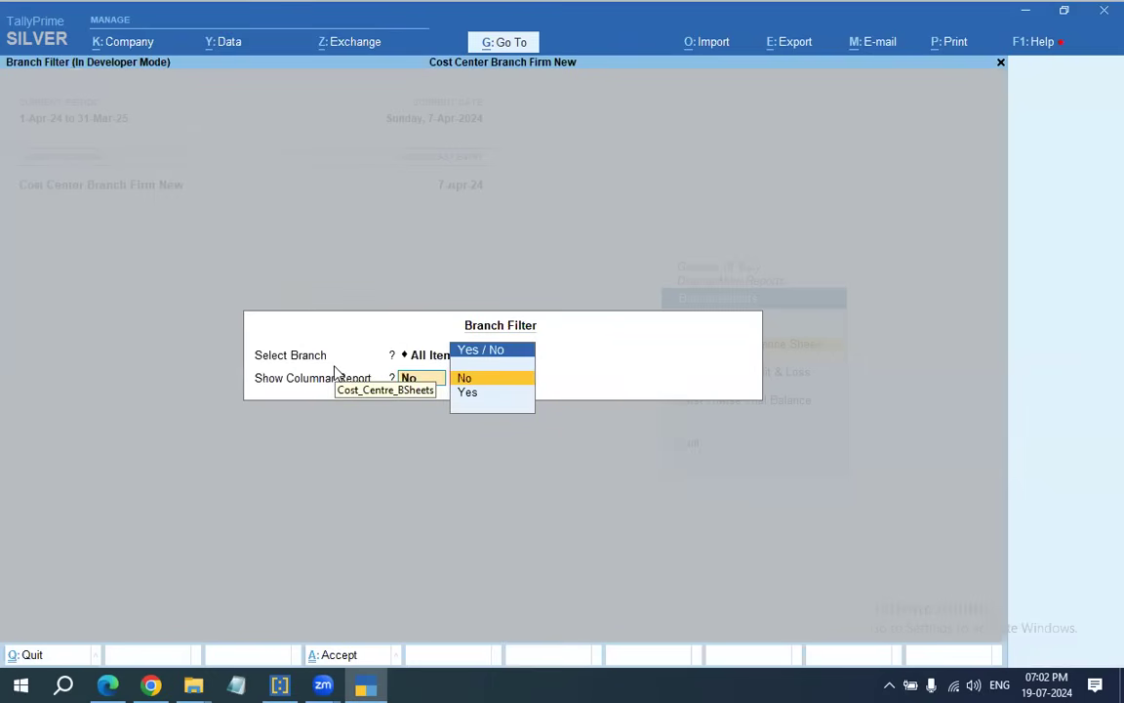
pyautogui.press('Return')
pyautogui.hotkey('alt', 'F5')
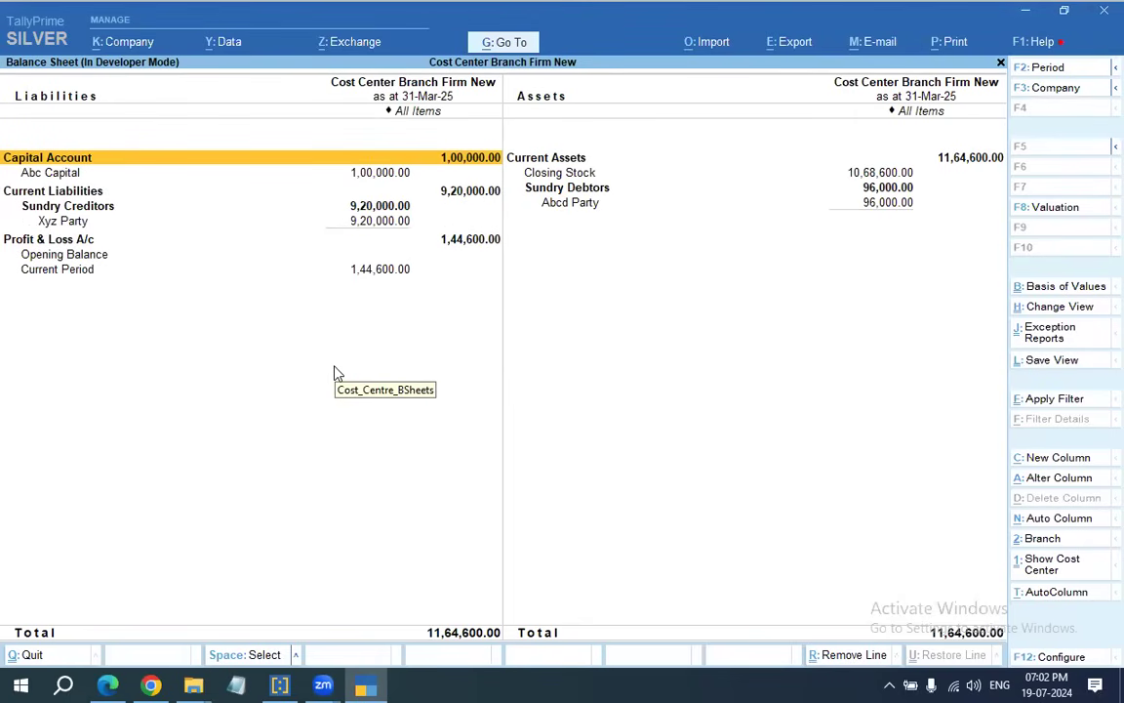
# Show the cost centre breakup in the balance sheet and review the P1, P2 and P3 split of Abc Capital.
pyautogui.click(1053, 567)
pyautogui.press('Down')
pyautogui.press('Down')
pyautogui.press('Down')
pyautogui.press('Down')
pyautogui.press('Down')
pyautogui.press('Down')
pyautogui.press('Down')
pyautogui.press('Down')
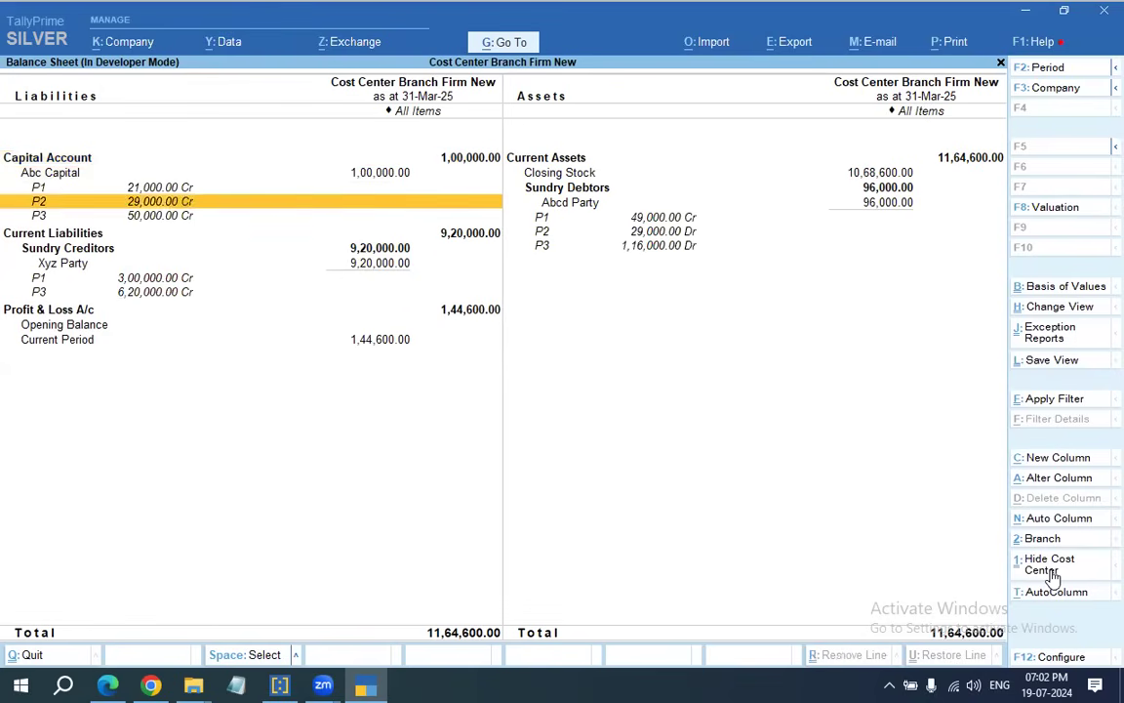
pyautogui.press('Up')
pyautogui.press('Up')
pyautogui.press('Up')
pyautogui.press('Up')
pyautogui.press('Up')
pyautogui.press('Up')
pyautogui.press('Up')
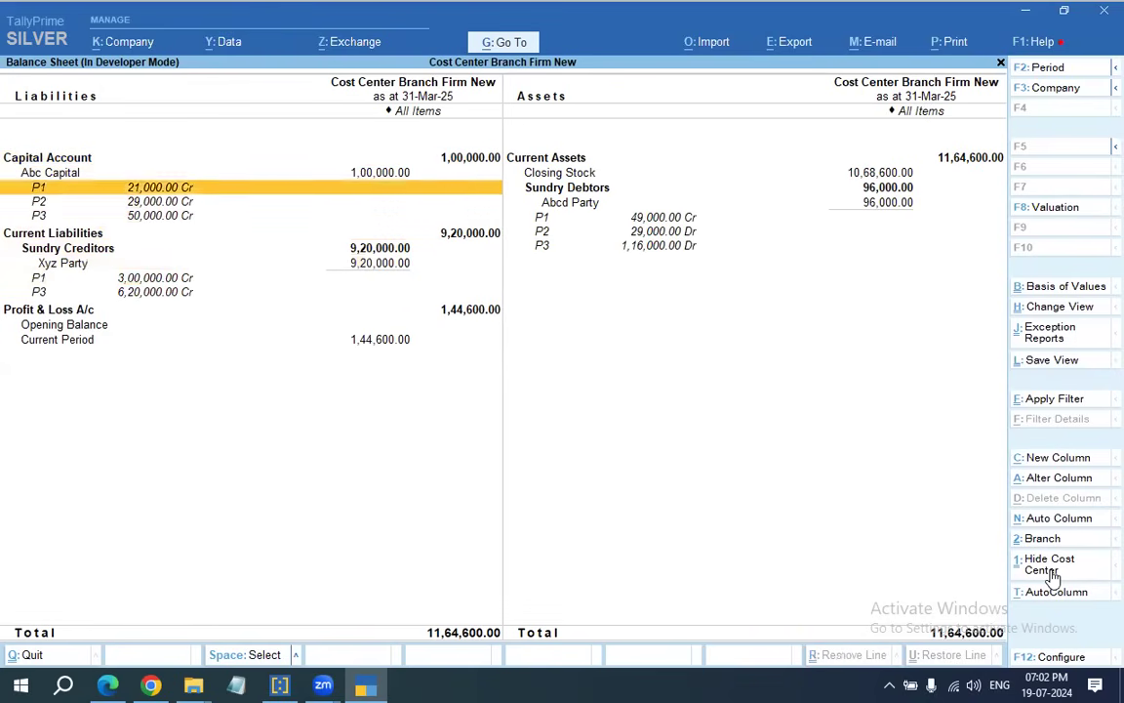
pyautogui.press('Down')
pyautogui.press('Down')
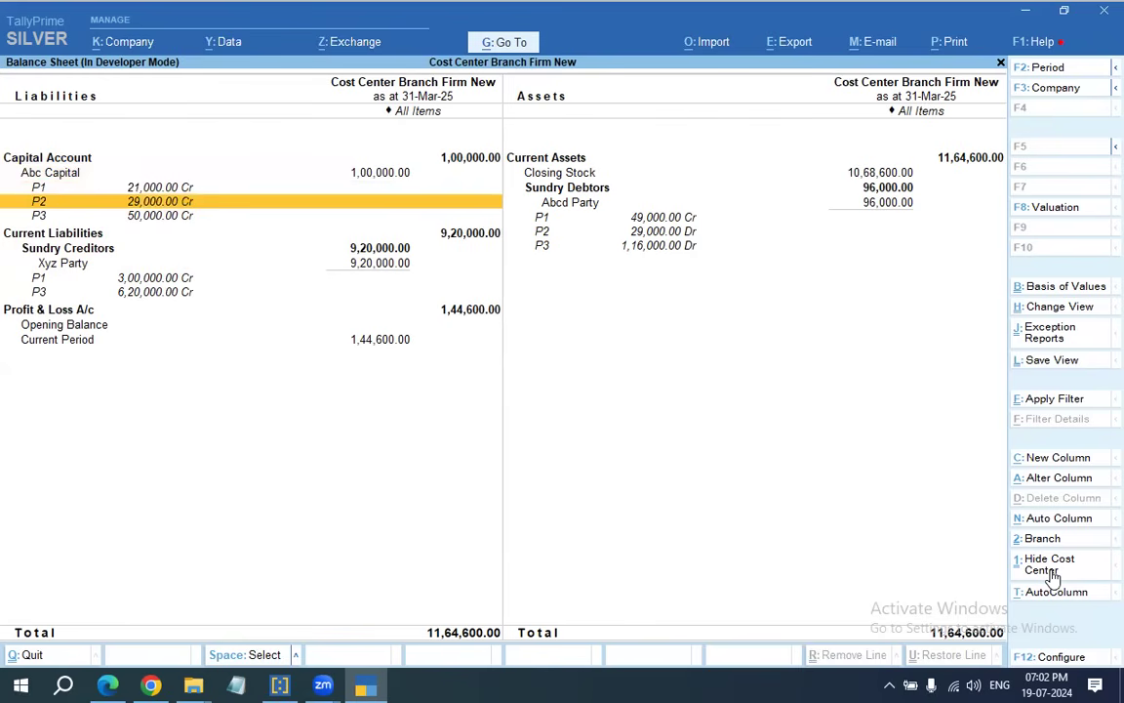
pyautogui.press('Down')
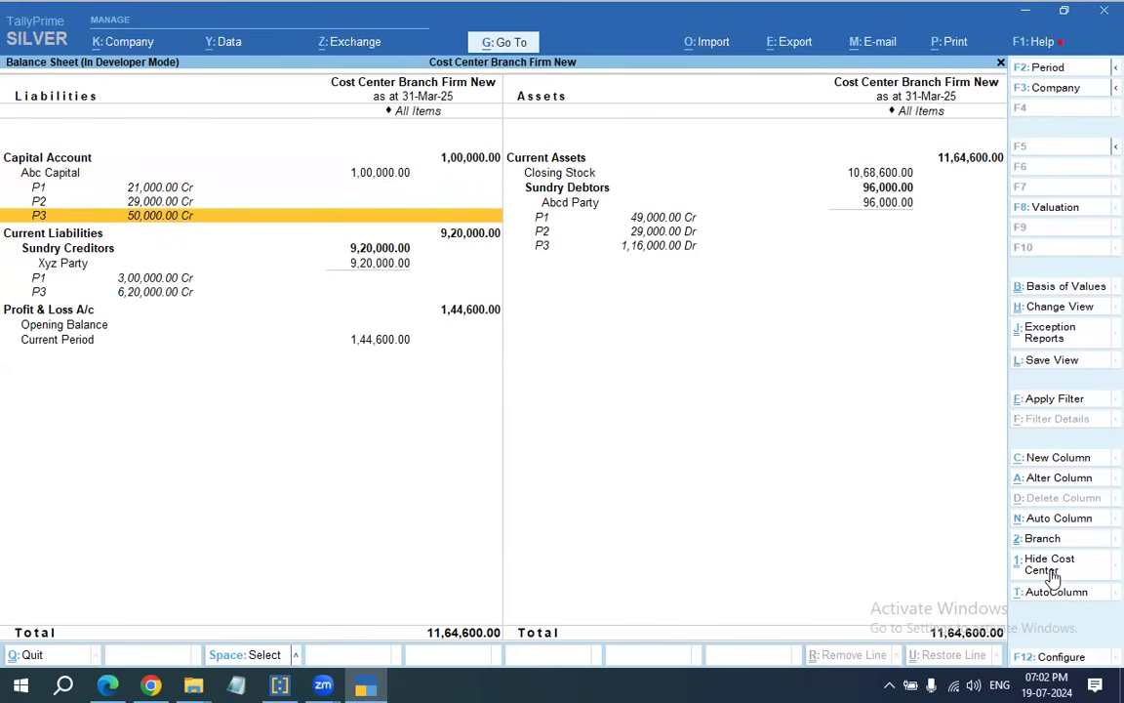
# Review the assets side of the balance sheet up to the Closing Stock line.
pyautogui.press('Right')
pyautogui.press('Up')
pyautogui.press('Up')
pyautogui.press('Up')
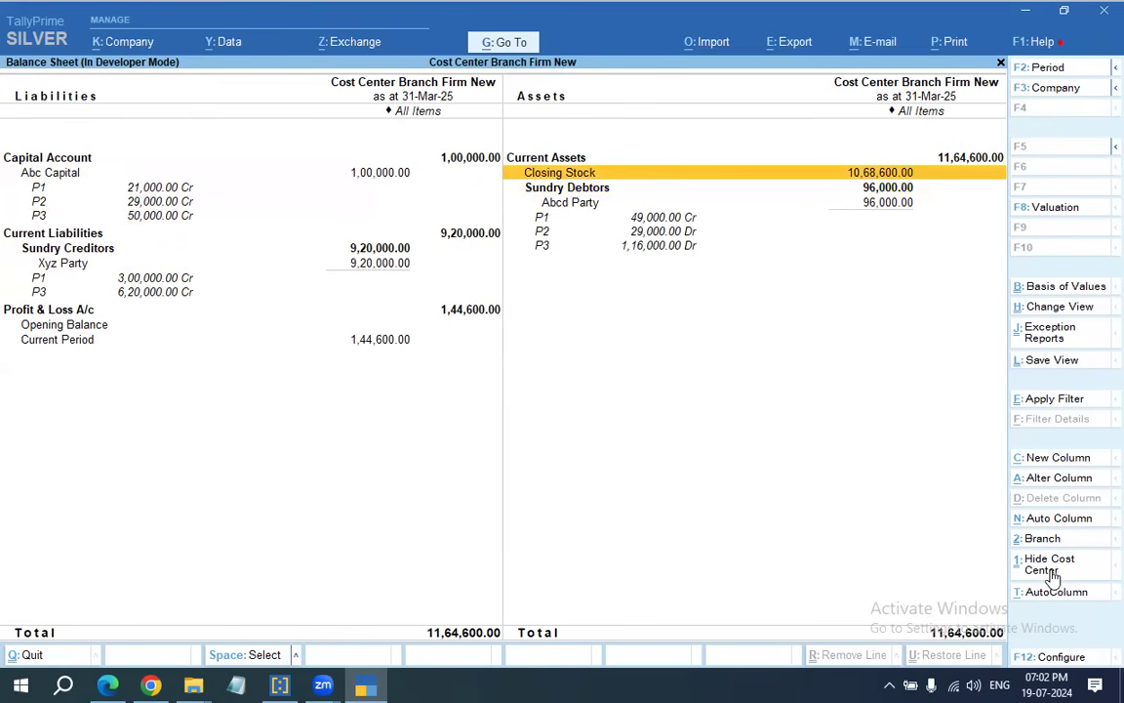
# Examine the closing stock and the P1, P2 and P3 cost-centre breakup of Abcd Party under Sundry Debtors.
pyautogui.press('Down')
pyautogui.press('Down')
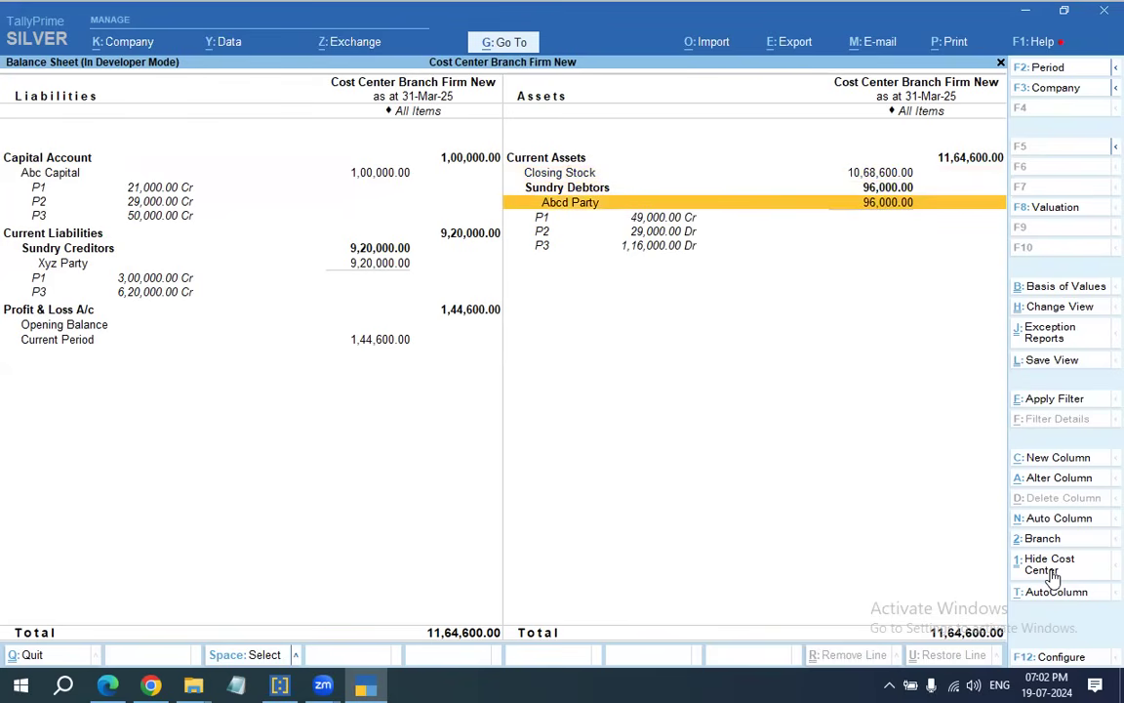
pyautogui.press('Down')
pyautogui.press('Down')
pyautogui.press('Down')
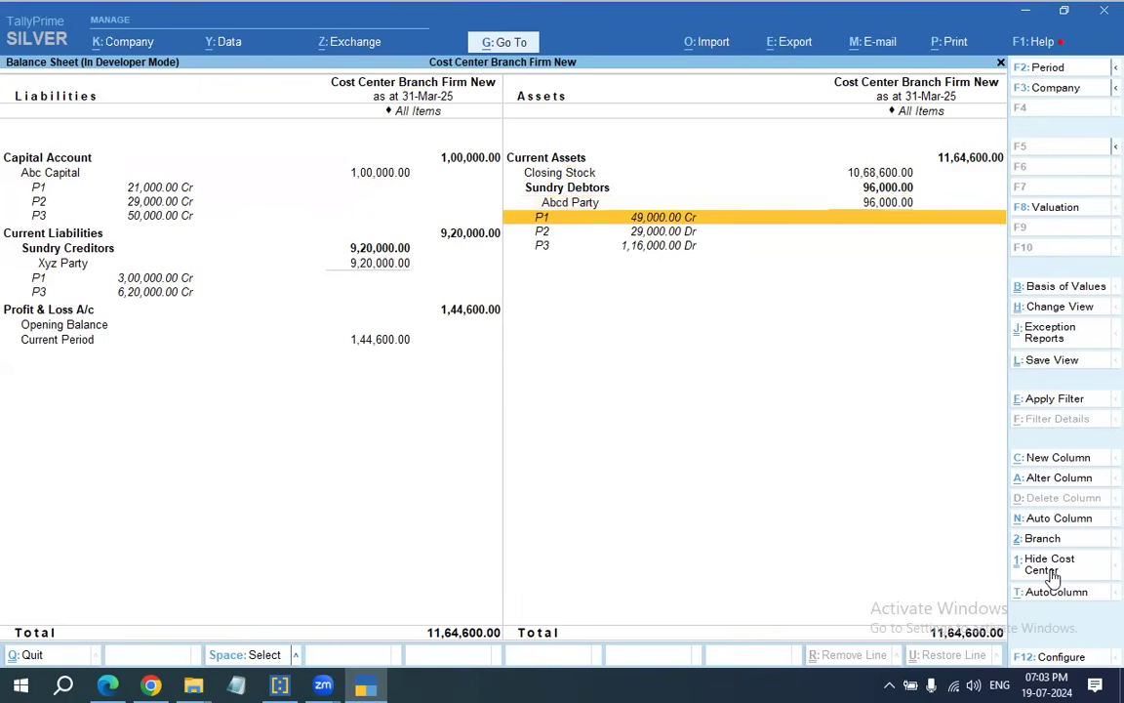
pyautogui.press('Up')
pyautogui.press('Up')
pyautogui.press('Up')
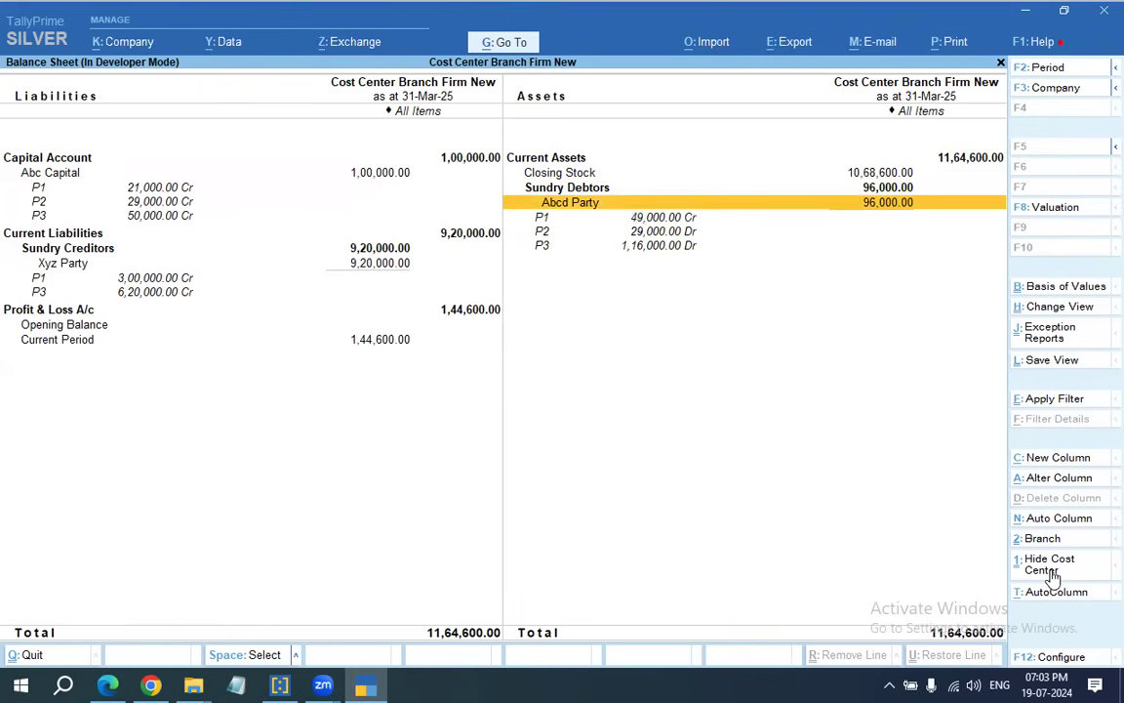
pyautogui.press('Down')
pyautogui.press('Down')
pyautogui.press('Down')
pyautogui.press('Up')
pyautogui.press('Up')
pyautogui.press('Up')
pyautogui.press('Up')
# Examine the cost-centre breakup on the liabilities side, from Abc Capital through Xyz Party under Sundry Creditors.
pyautogui.press('Left')
pyautogui.press('Down')
pyautogui.press('Down')
pyautogui.press('Down')
pyautogui.press('Down')
pyautogui.press('Down')
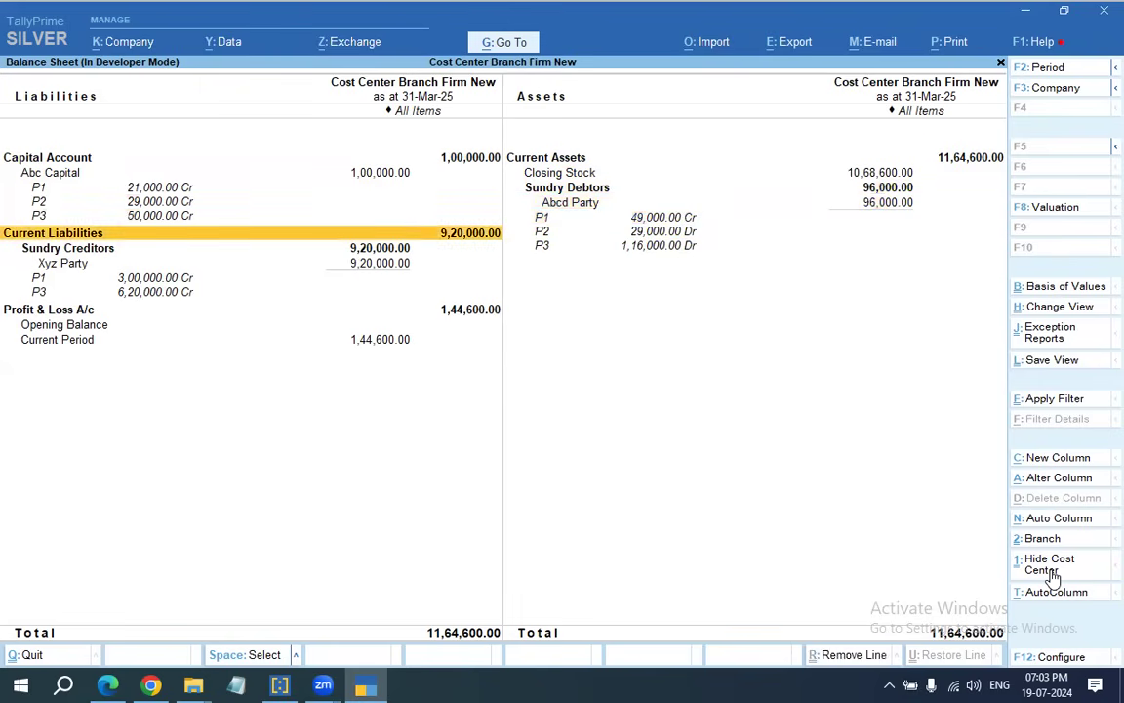
pyautogui.press('Down')
pyautogui.press('Down')
pyautogui.press('Up')
pyautogui.press('Down')
pyautogui.press('Up')
pyautogui.press('Up')
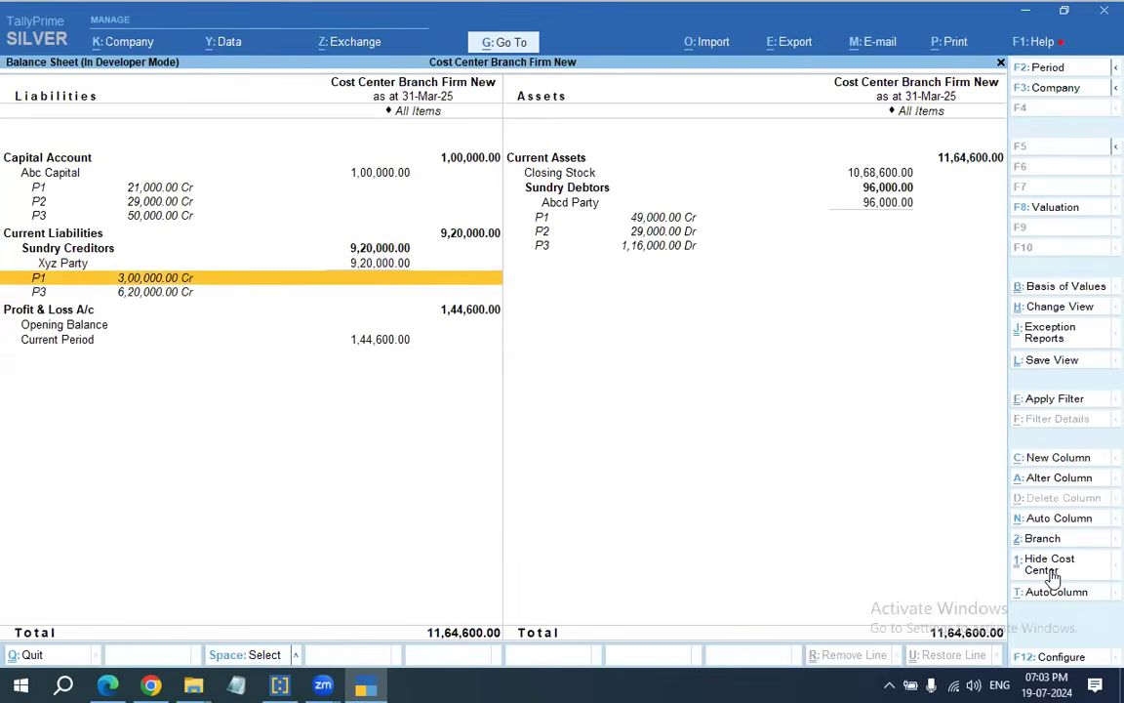
pyautogui.press('Down')
pyautogui.press('Down')
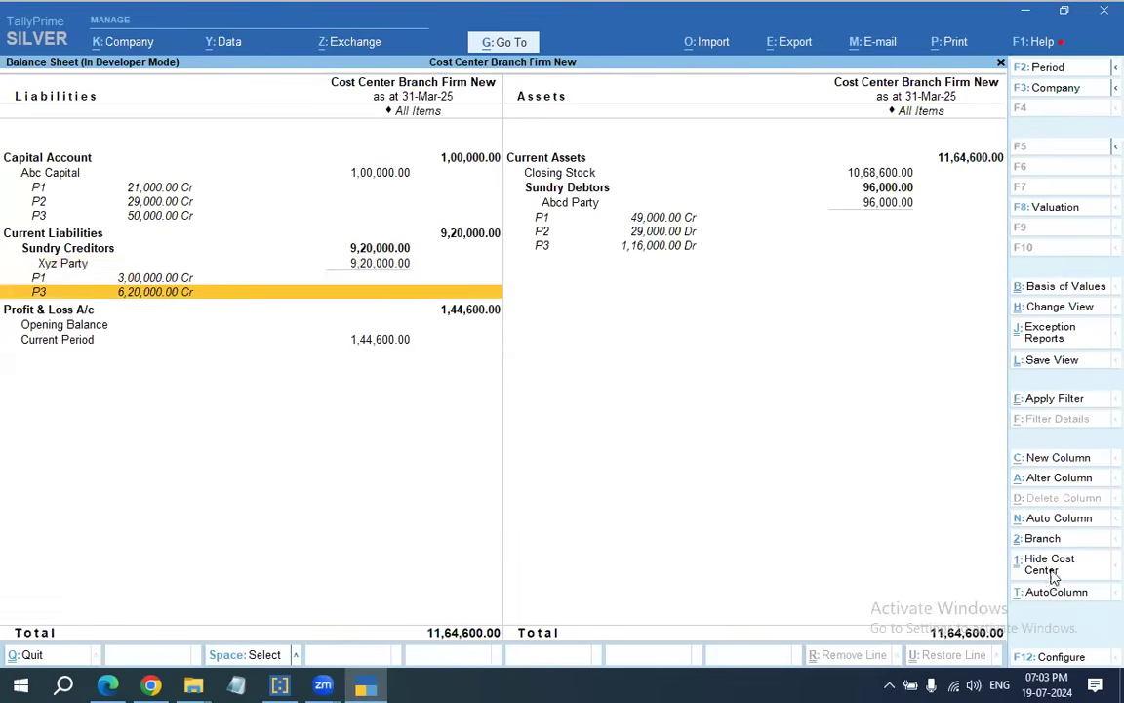
# Reopen the branch balance sheet filtered to branch P1 and expand it to the detailed view.
pyautogui.press('Escape')
pyautogui.press('Return')
pyautogui.press('Down')
pyautogui.press('Return')
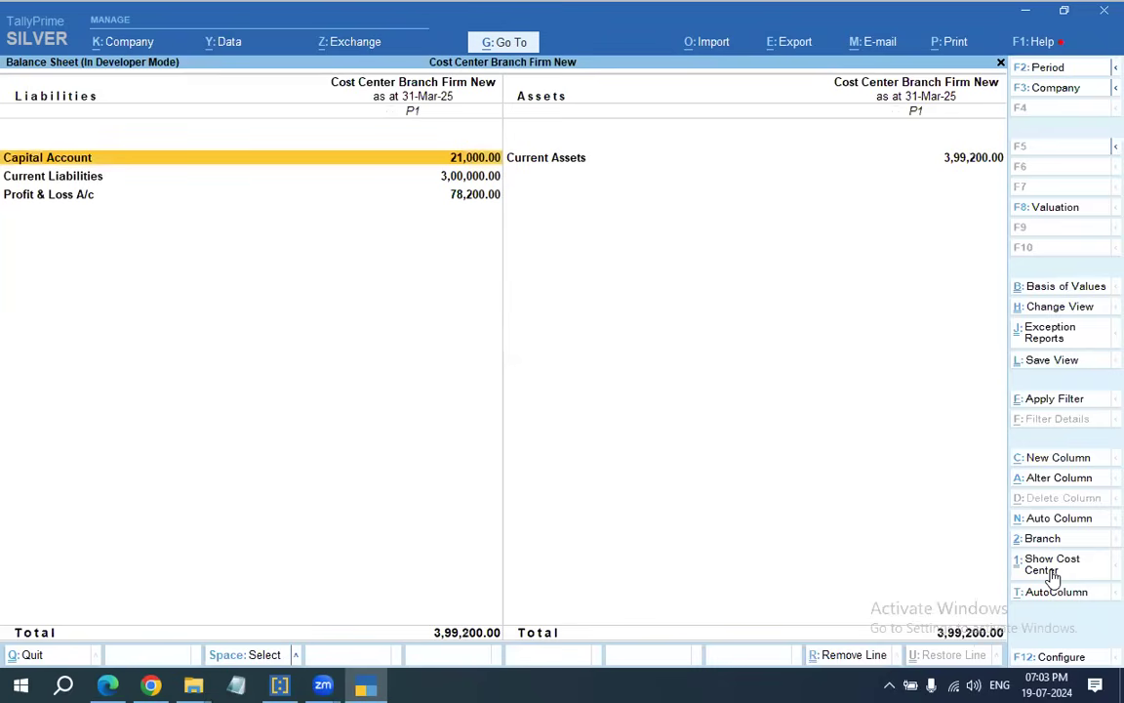
pyautogui.hotkey('alt', 'F5')
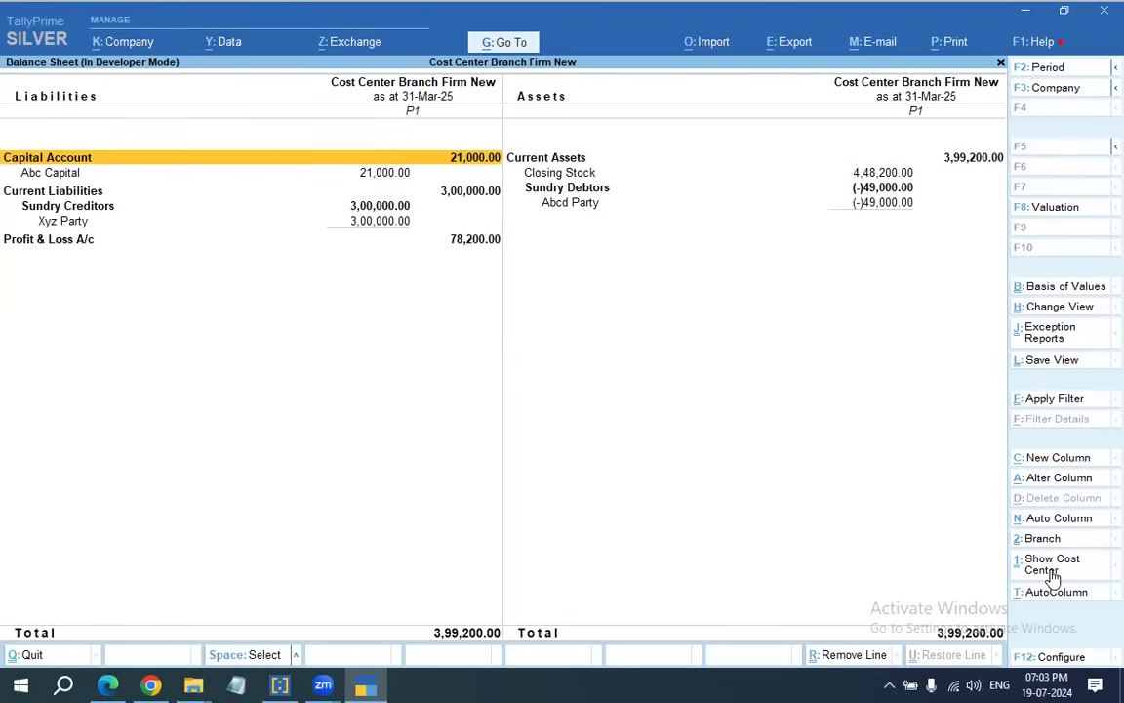
# Review the asset and liability ledgers in P1's balance sheet, including Abcd Party, Closing Stock, Abc Capital and Xyz Party.
pyautogui.press('Right')
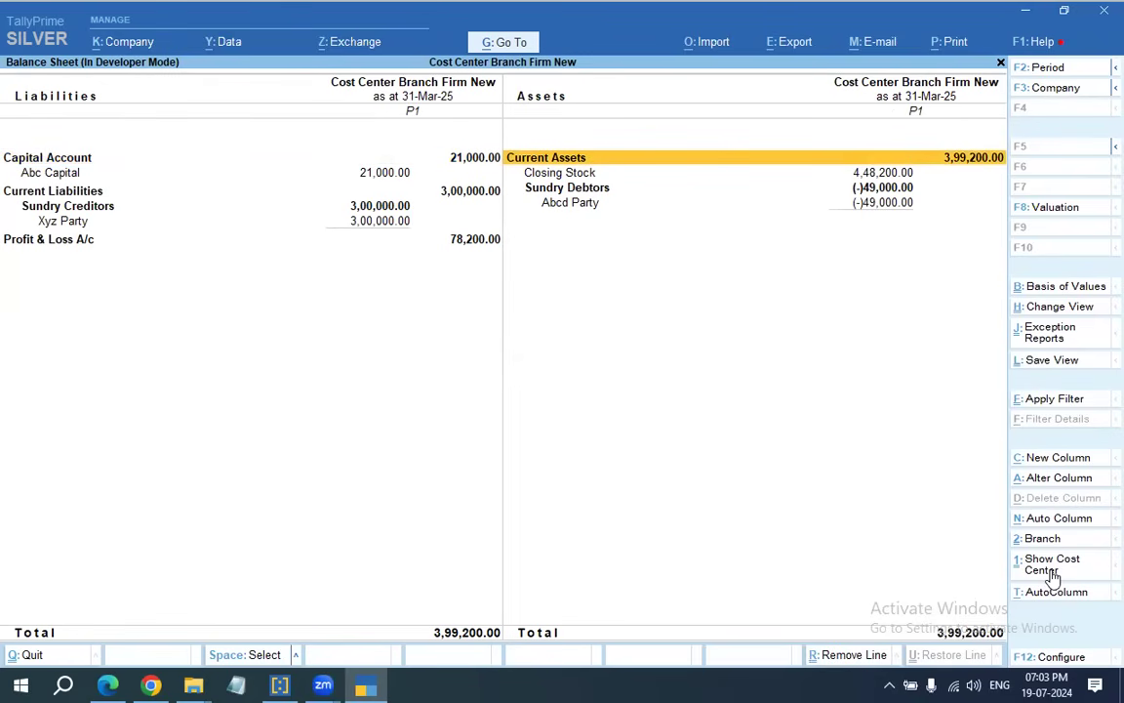
pyautogui.press('Down')
pyautogui.press('Down')
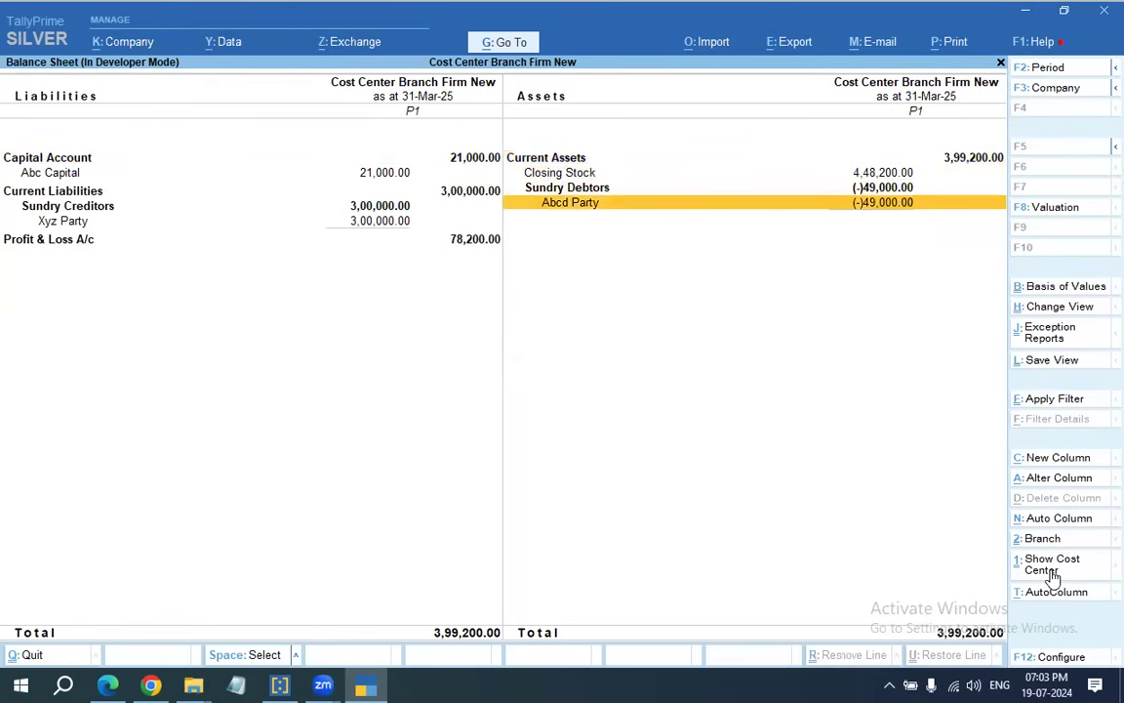
pyautogui.press('Return')
pyautogui.press('Escape')
pyautogui.press('Up')
pyautogui.press('Up')
pyautogui.press('Up')
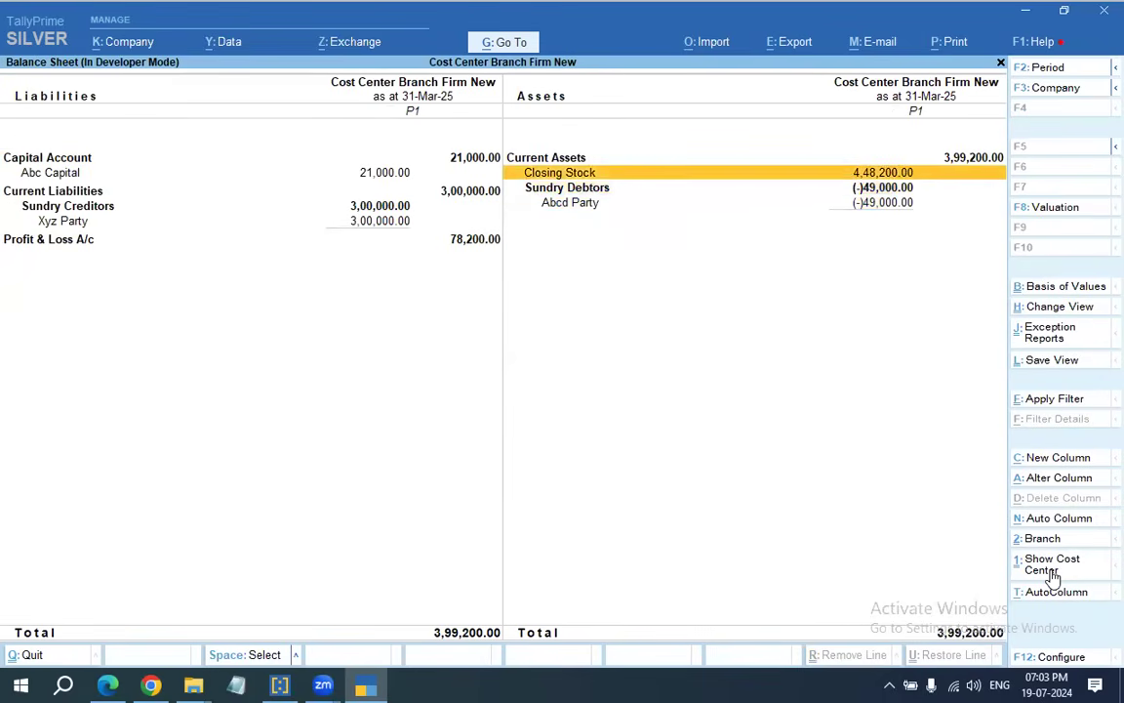
pyautogui.press('Down')
pyautogui.press('Left')
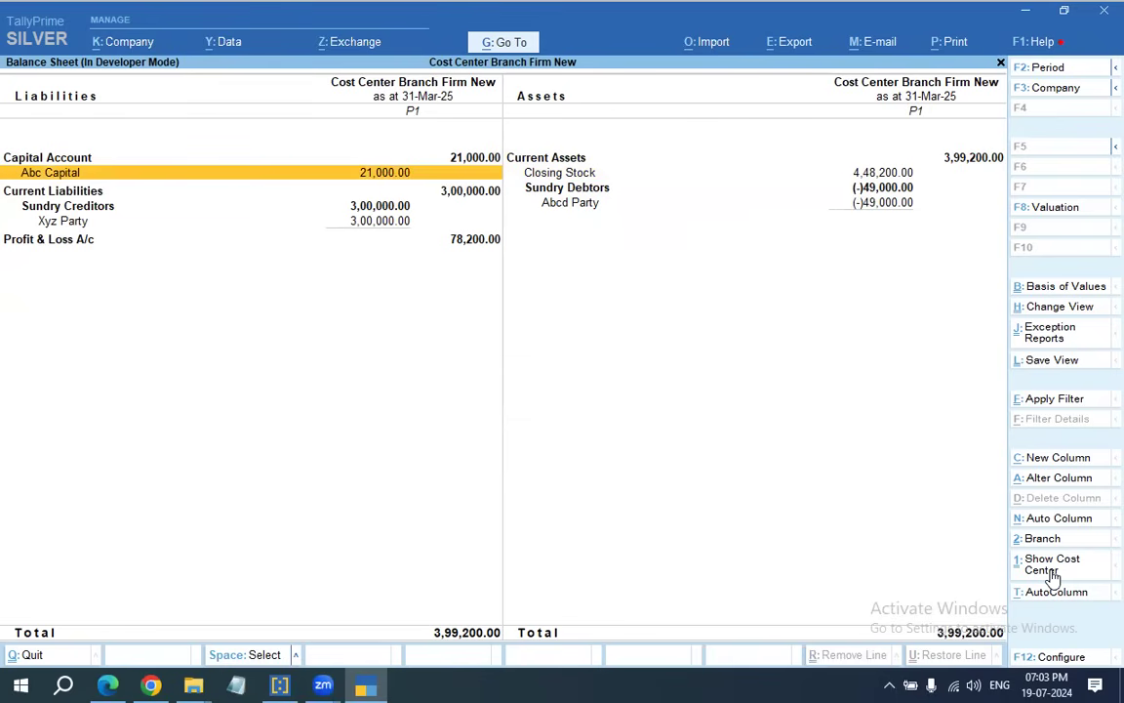
pyautogui.press('Down')
pyautogui.press('Down')
pyautogui.press('Down')
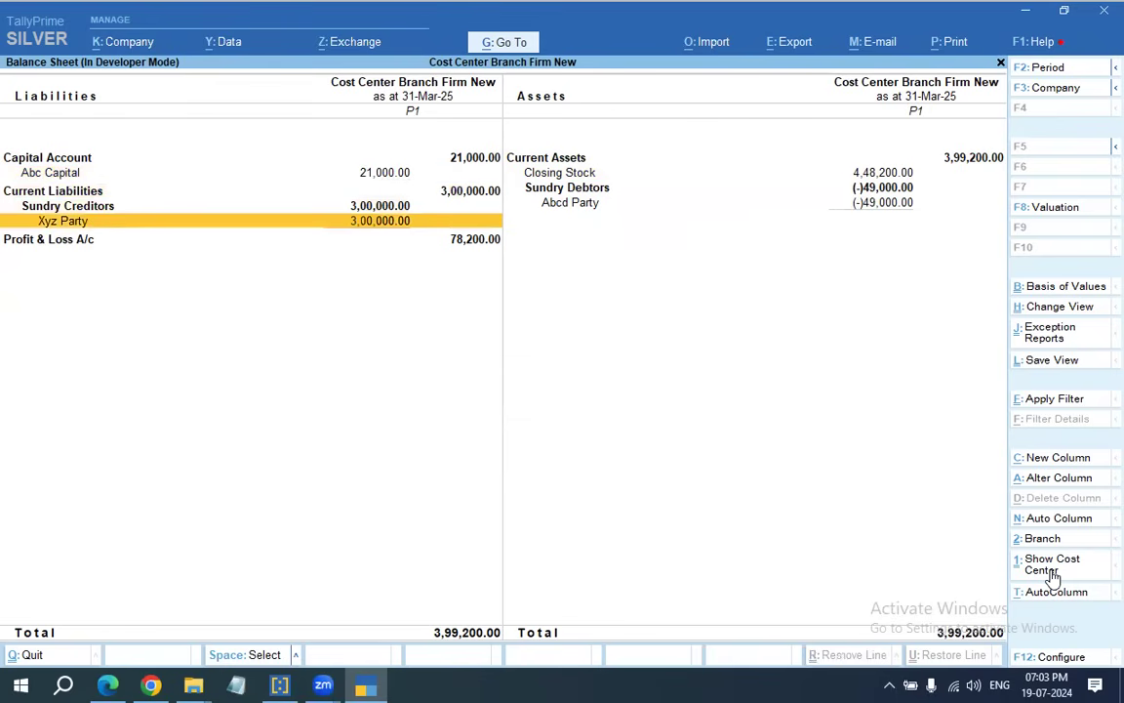
# Drill down from Abcd Party in P1's balance sheet to its cost-centre vouchers, review them, and return to the balance sheet.
pyautogui.press('Right')
pyautogui.press('Return')
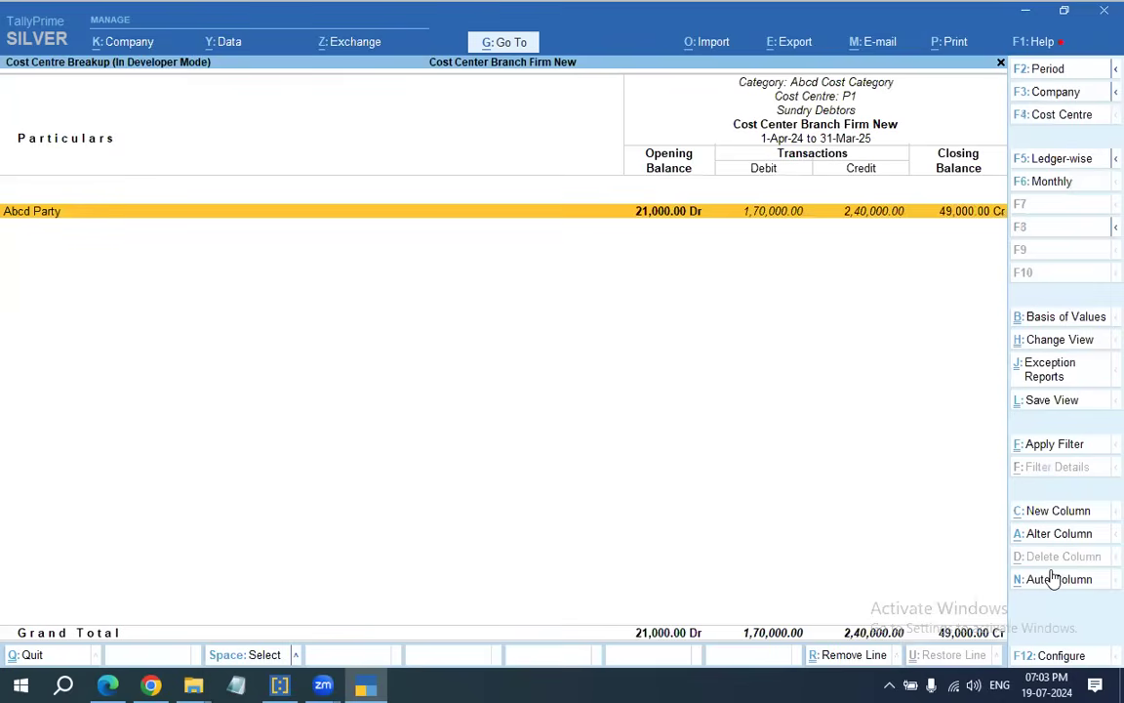
pyautogui.press('Escape')
pyautogui.press('Return')
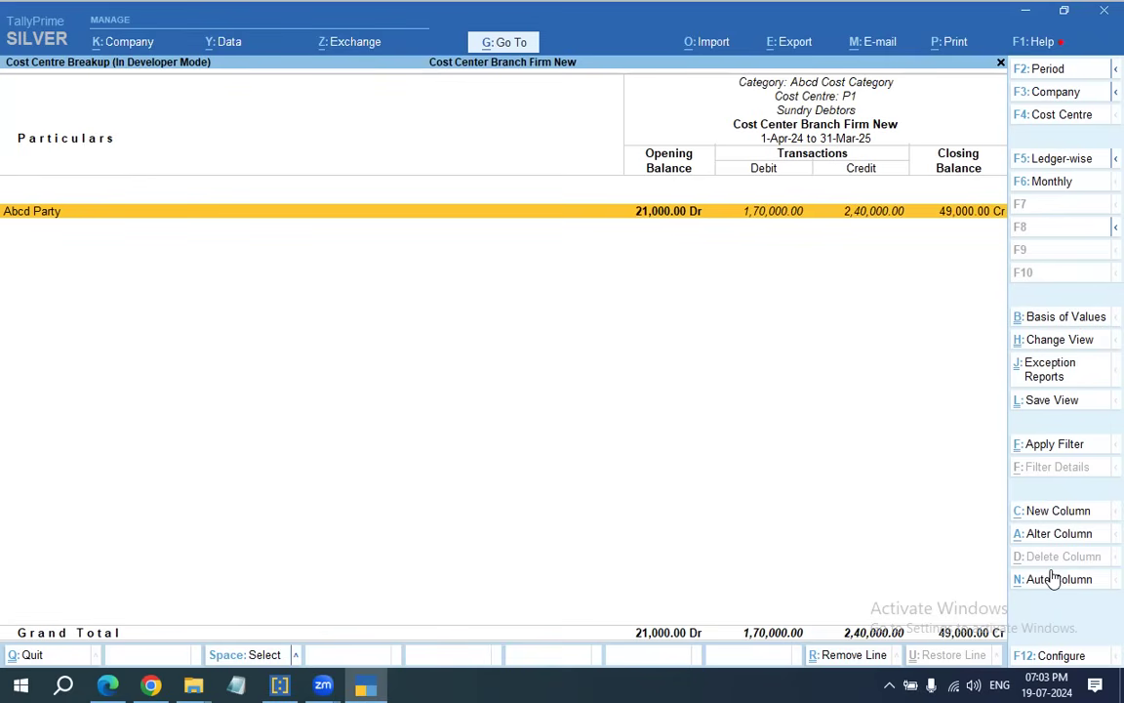
pyautogui.press('Return')
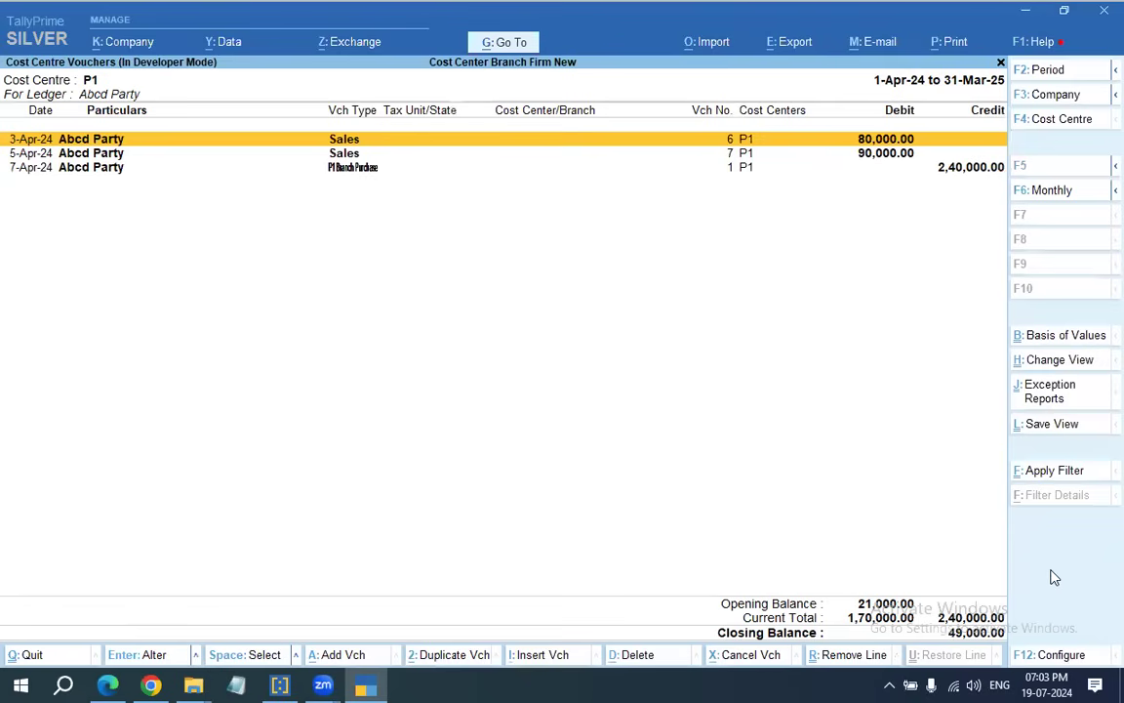
pyautogui.press('Down')
pyautogui.press('Down')
pyautogui.press('Up')
pyautogui.press('Up')
pyautogui.press('Down')
pyautogui.press('Down')
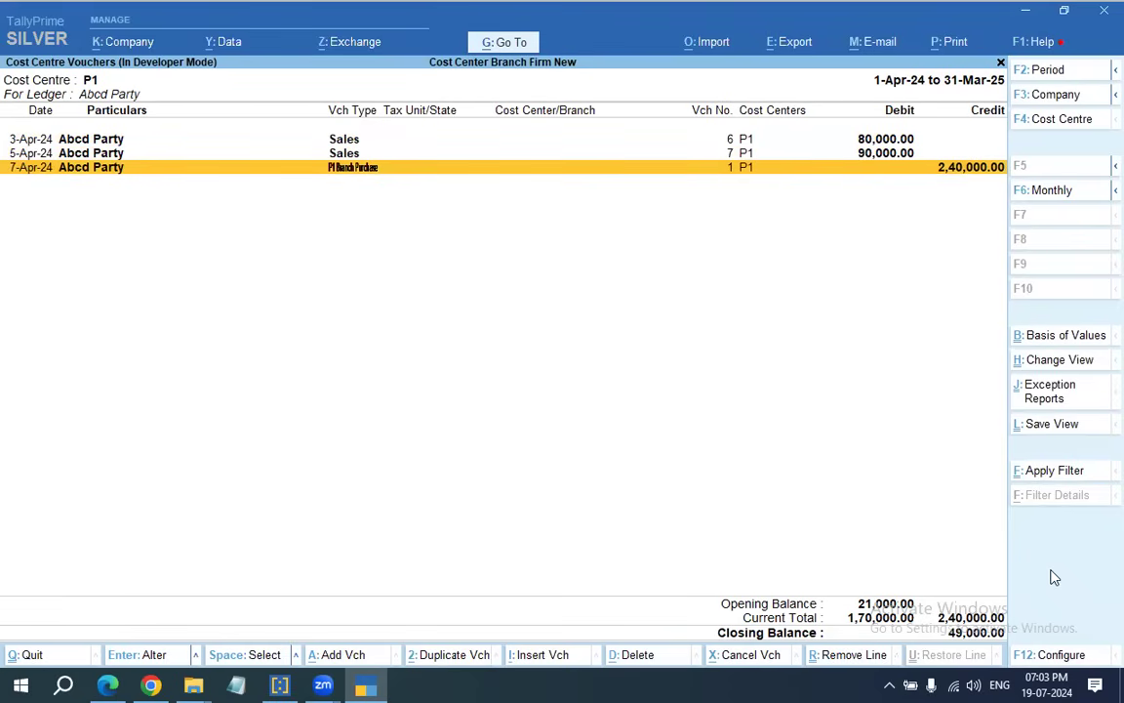
pyautogui.press('Escape')
pyautogui.press('Escape')
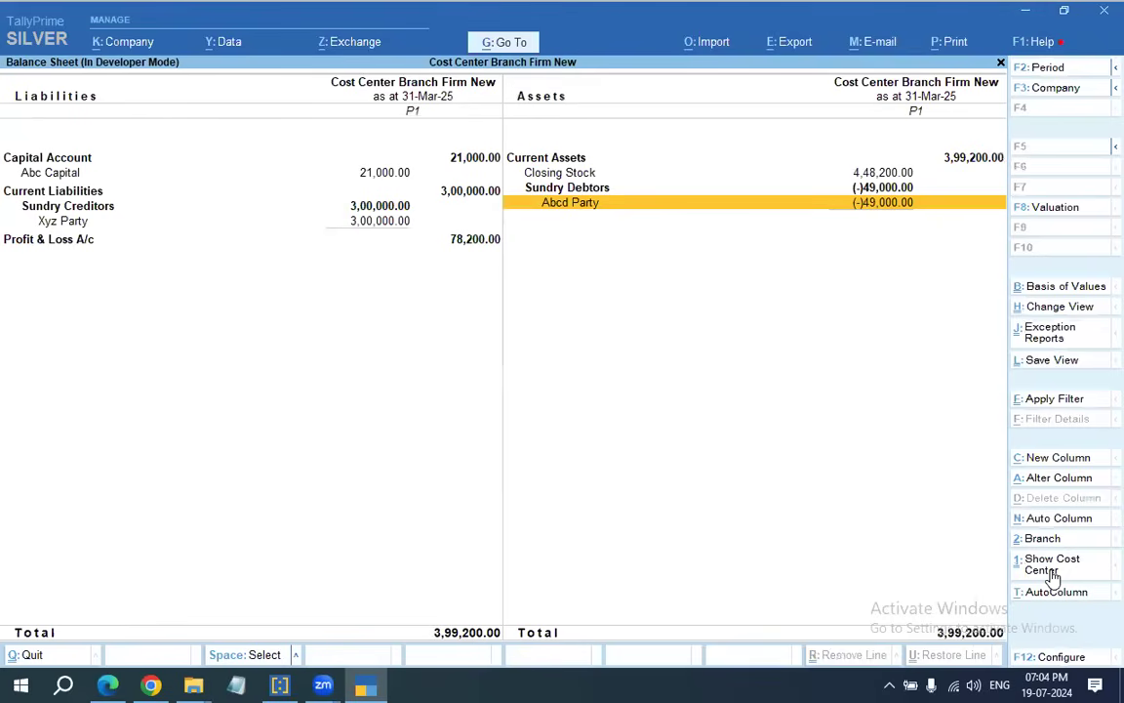
# Reopen the branch balance sheet for branch P2 in detailed view and review its debtor and capital ledgers.
pyautogui.press('Escape')
pyautogui.press('Return')
pyautogui.press('Down')
pyautogui.press('Down')
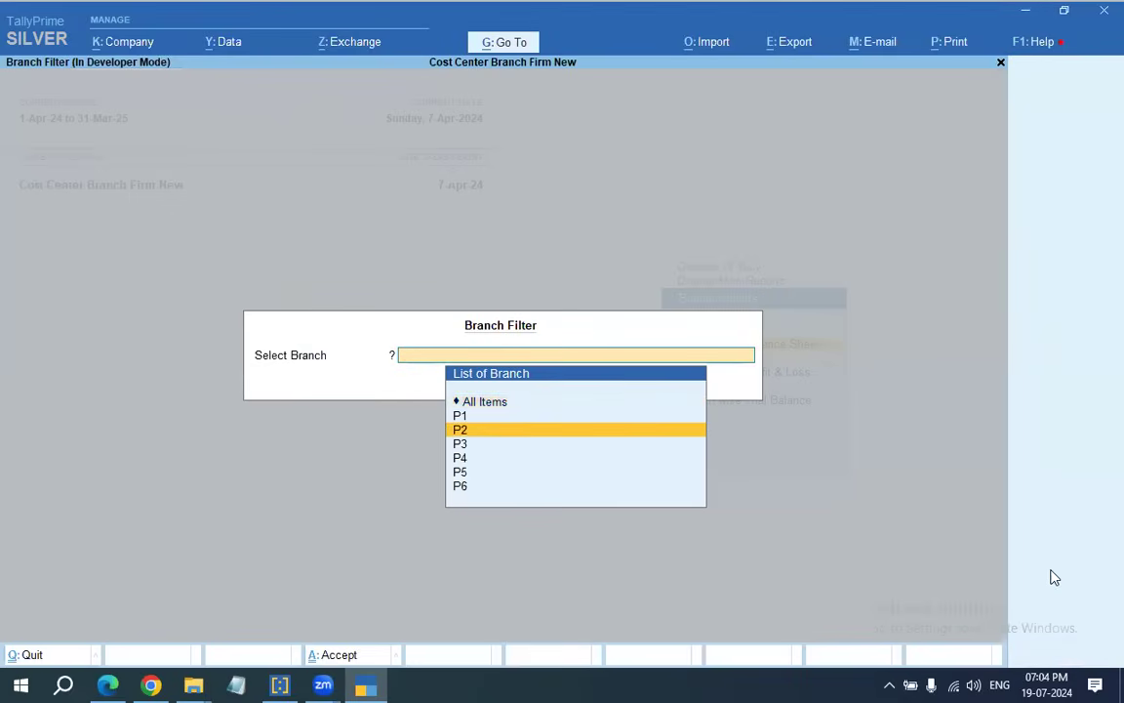
pyautogui.press('Return')
pyautogui.hotkey('alt', 'F5')
pyautogui.press('Right')
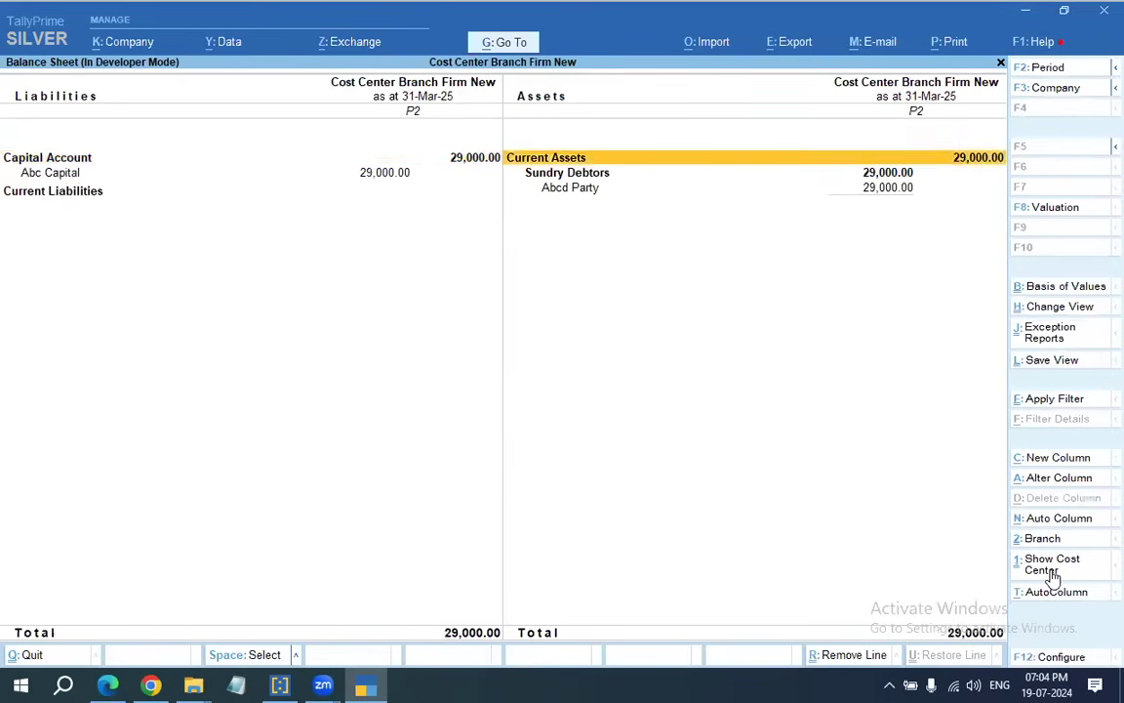
pyautogui.press('Down')
pyautogui.press('Left')
pyautogui.press('Right')
pyautogui.press('Down')
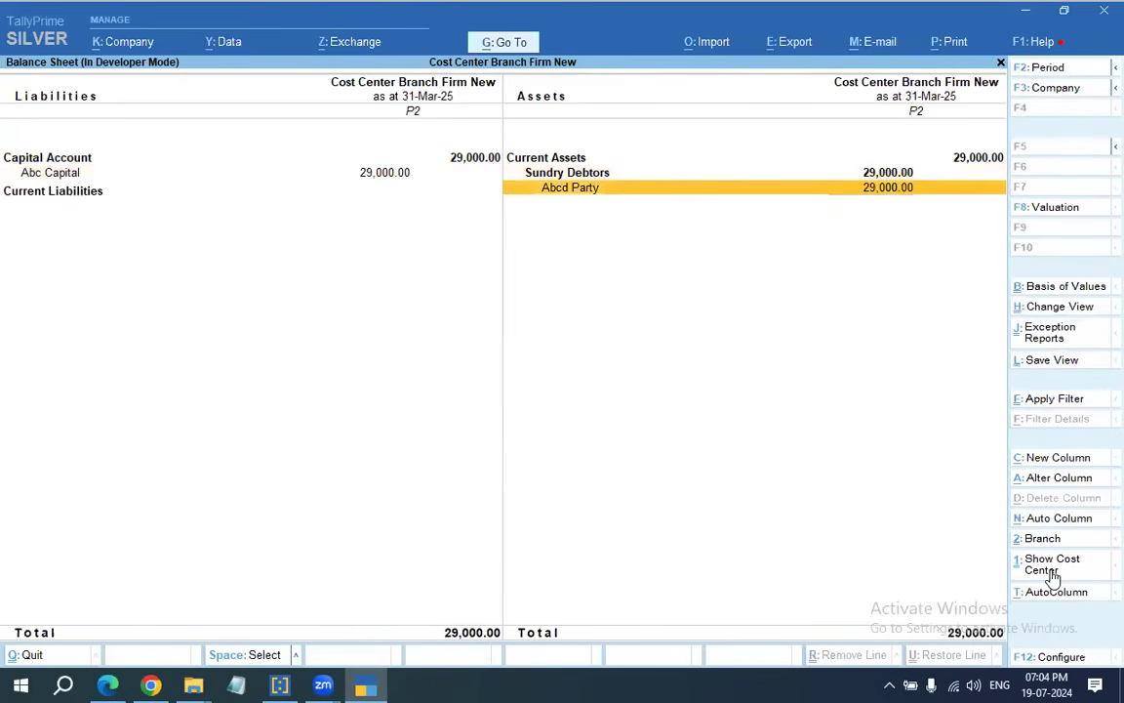
pyautogui.press('Left')
# Reopen the branch balance sheet filtered to branch P3 and expand it to the detailed view.
pyautogui.press('Escape')
pyautogui.press('Return')
pyautogui.press('Down')
pyautogui.press('Down')
pyautogui.press('Down')
pyautogui.press('Return')
pyautogui.hotkey('alt', 'F5')
# Review P3's balance sheet, covering its current assets, current liabilities and Profit & Loss A/c.
pyautogui.press('Right')
pyautogui.press('Down')
pyautogui.press('Left')
pyautogui.press('Down')
pyautogui.press('Down')
pyautogui.press('Down')
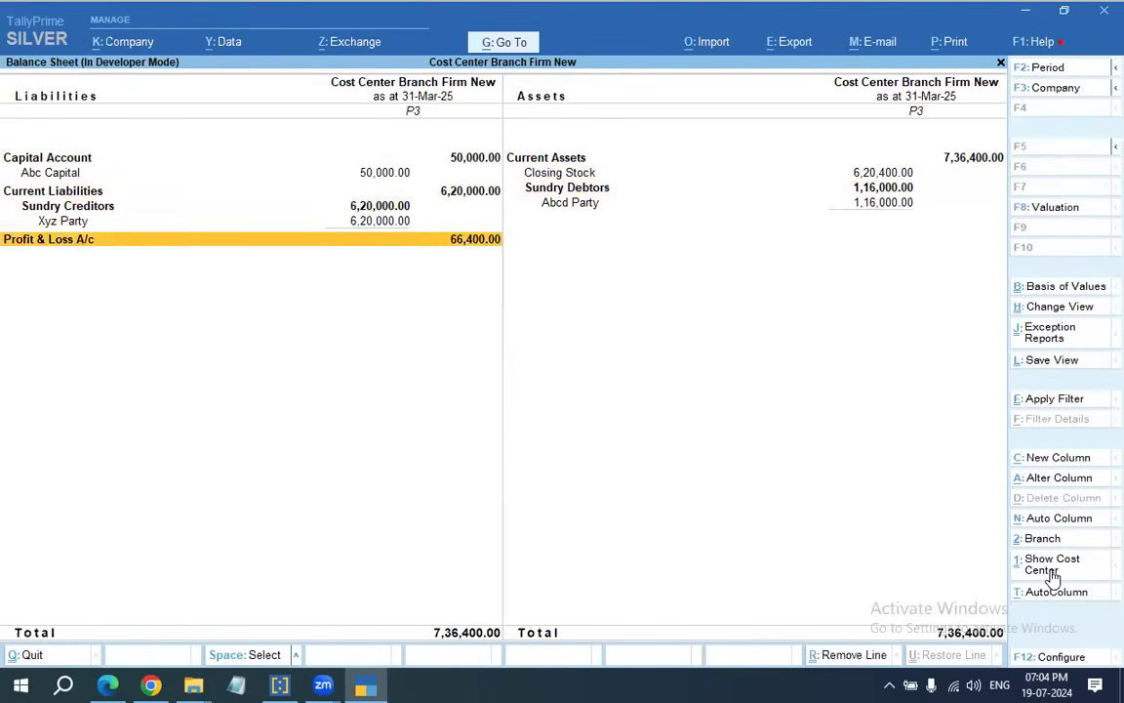
pyautogui.press('Right')
pyautogui.press('Down')
pyautogui.press('Down')
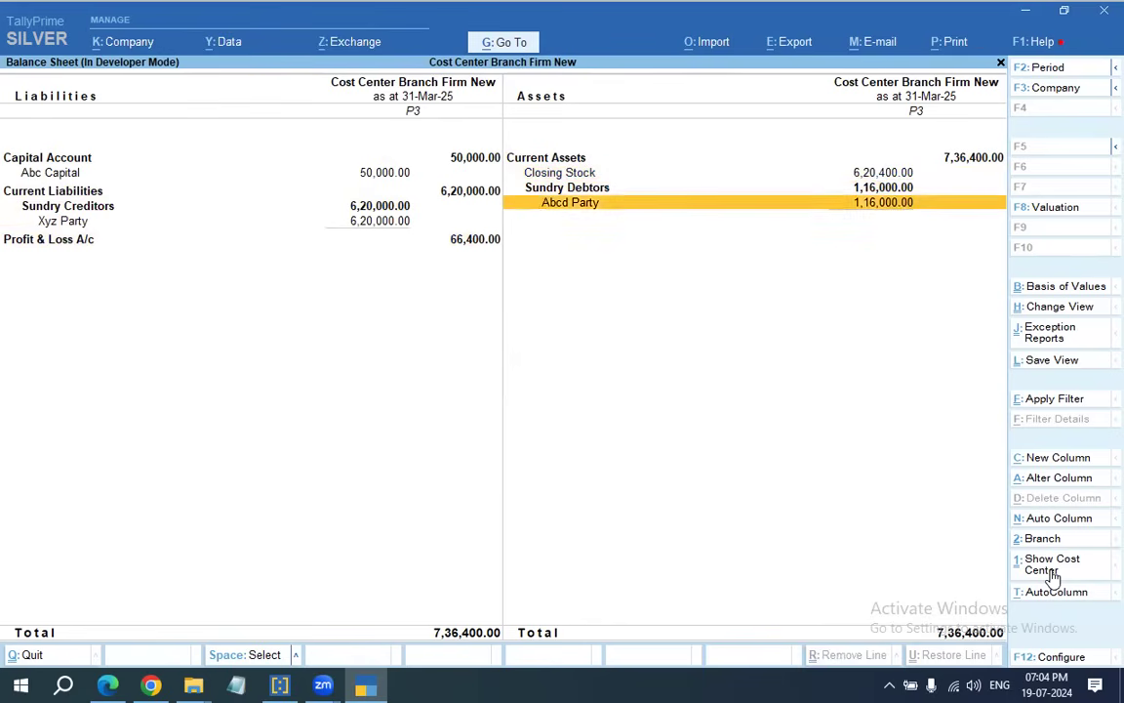
pyautogui.press('Left')
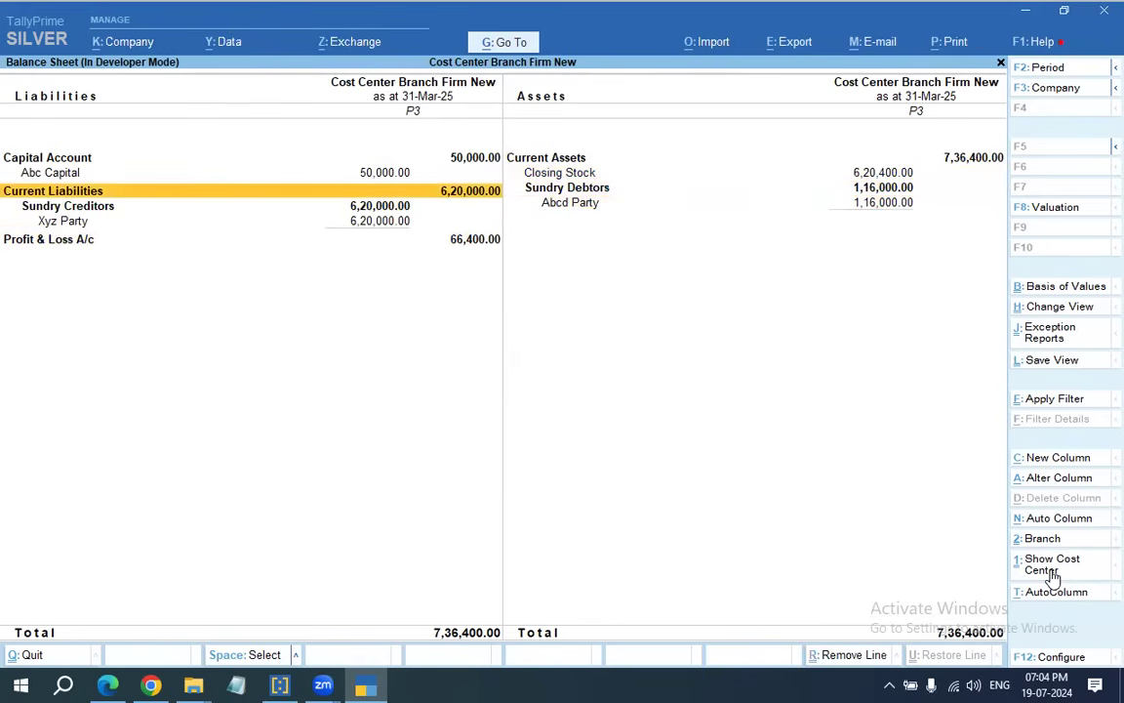
# Reopen the balance sheet for All Items with Show Columnar Report set to Yes, and expand it to the detailed view.
pyautogui.press('Escape')
pyautogui.press('Return')
pyautogui.press('Return')
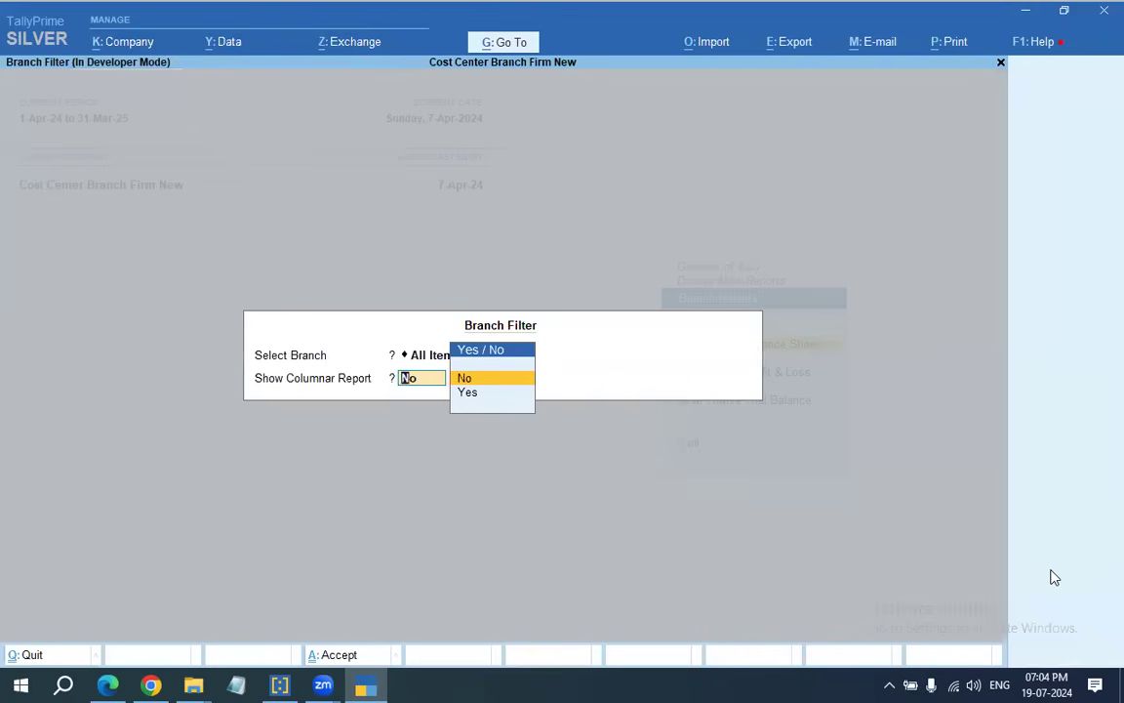
pyautogui.press('Down')
pyautogui.press('Return')
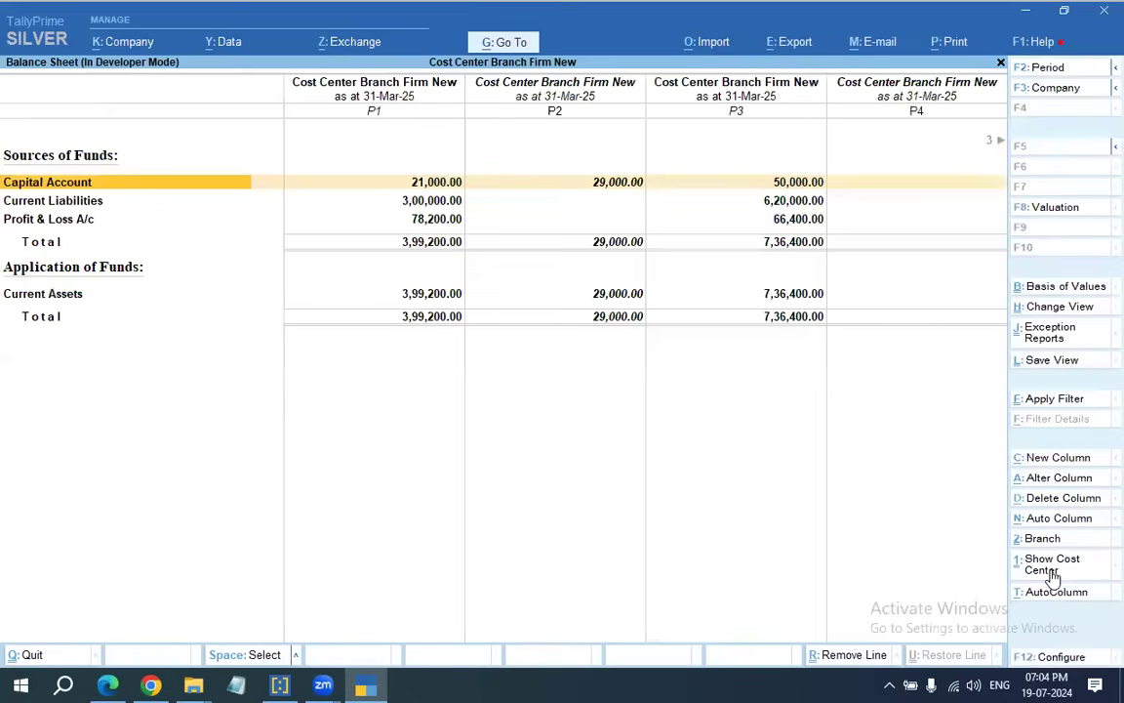
pyautogui.hotkey('alt', 'F5')
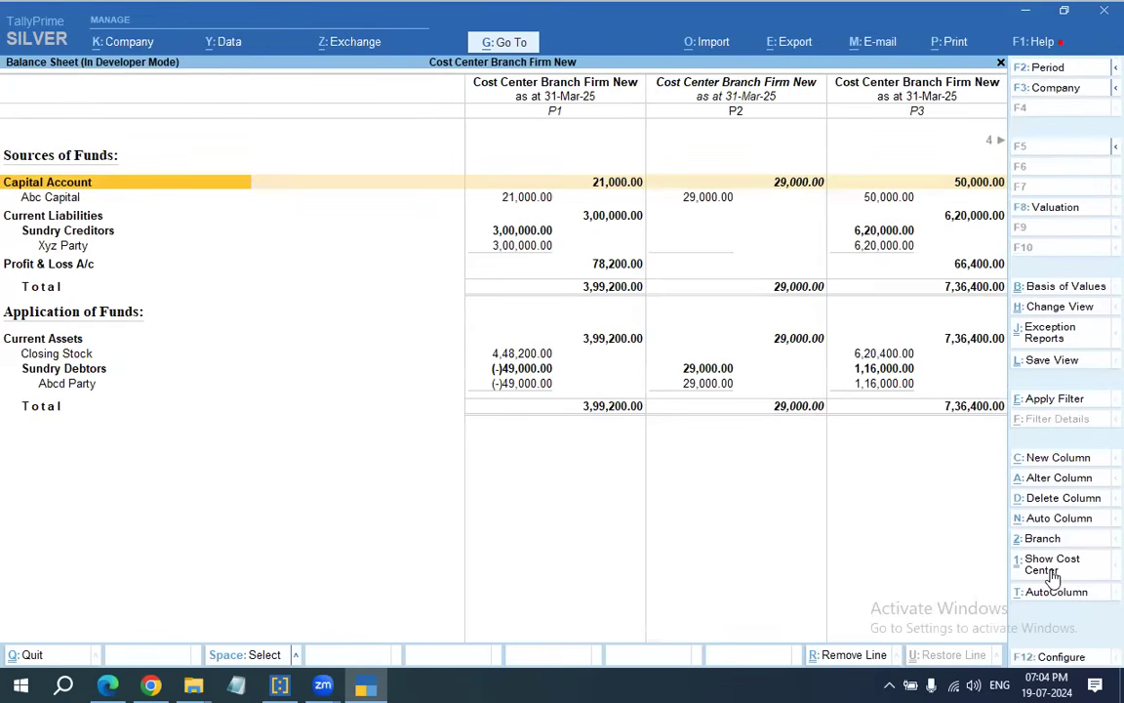
# Look through the balance sheet columns of all branches from P1 to All Items and return to P1.
pyautogui.press('Right')
pyautogui.press('Right')
pyautogui.press('Right')
pyautogui.press('Right')
pyautogui.press('Right')
pyautogui.press('Right')
pyautogui.press('Right')
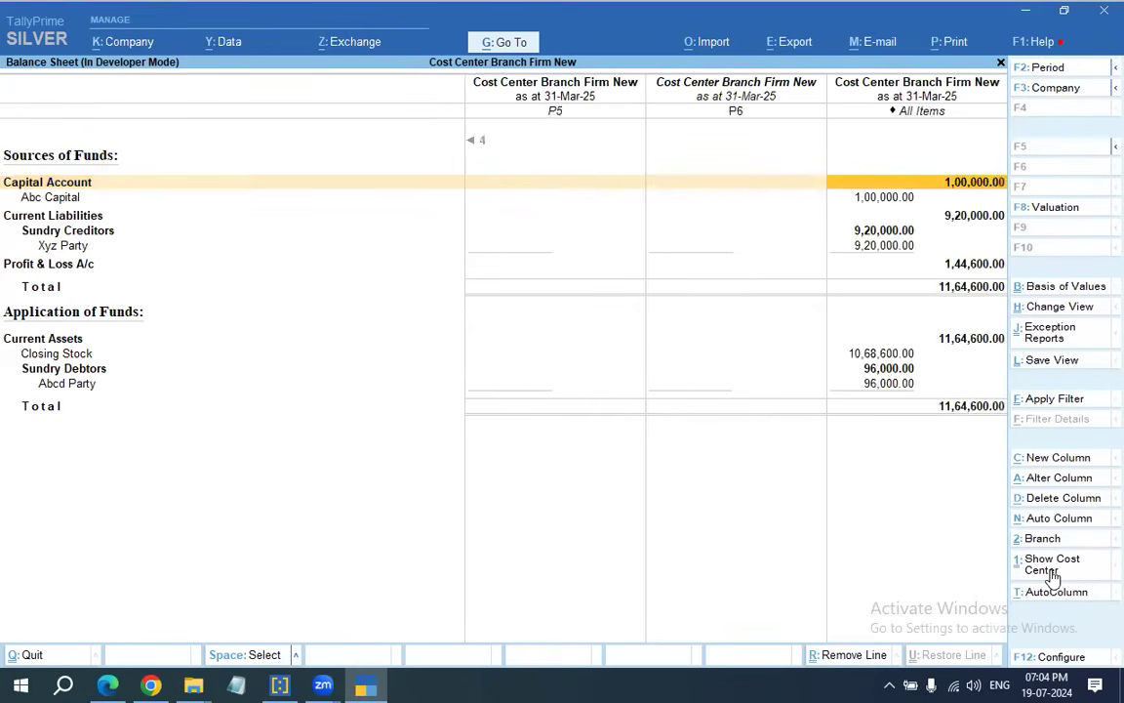
pyautogui.press('Left')
pyautogui.press('Left')
pyautogui.press('Left')
pyautogui.press('Left')
pyautogui.press('Left')
pyautogui.press('Left')
# Compare the Abc Capital amounts across the P1, P2 and P3 columns.
pyautogui.press('Down')
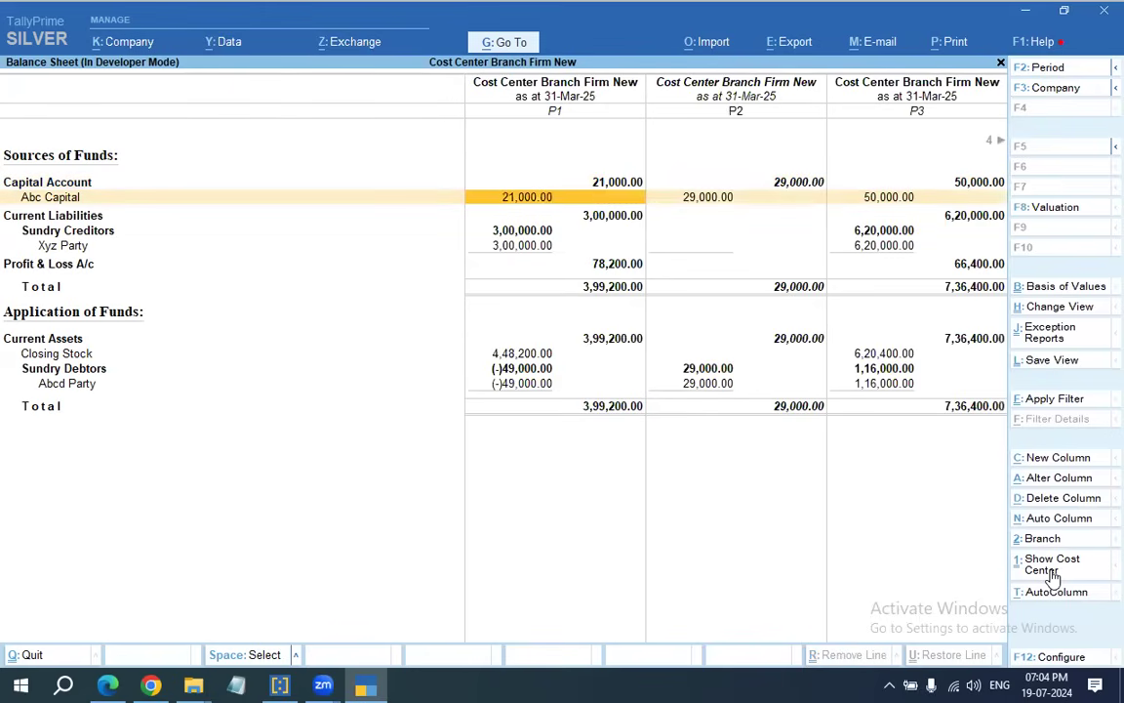
pyautogui.press('Right')
pyautogui.press('Right')
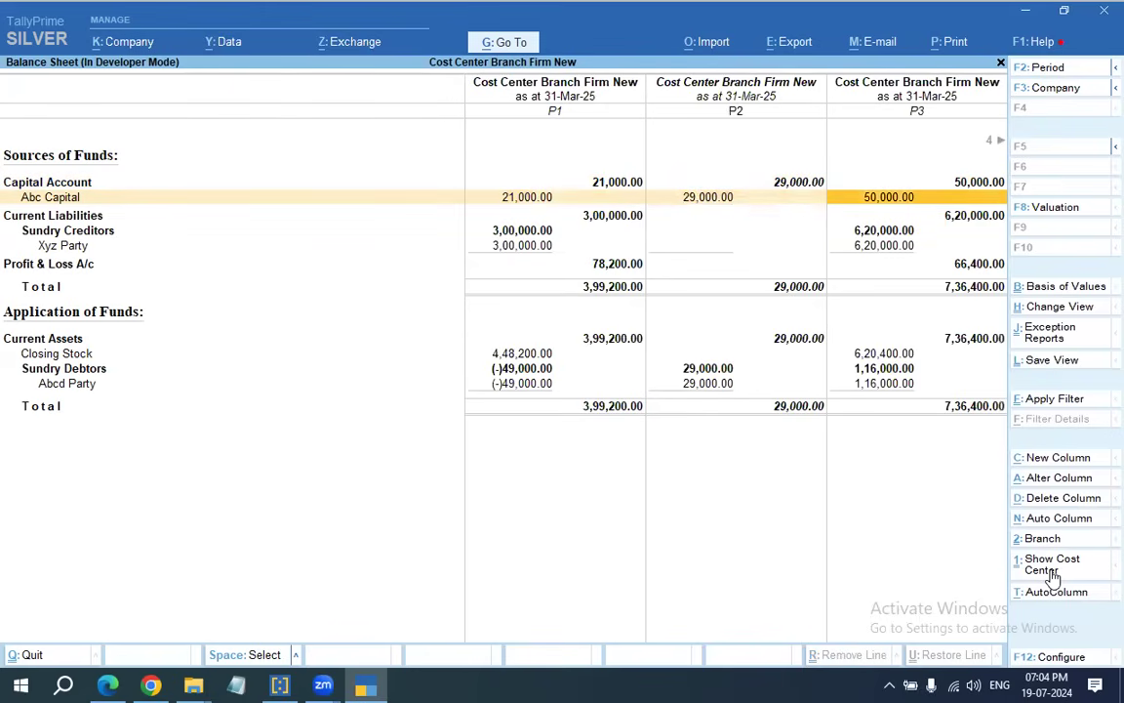
pyautogui.press('Right')
pyautogui.press('Left')
pyautogui.press('Left')
pyautogui.press('Left')
# Compare Current Liabilities, Sundry Creditors and Xyz Party across the branch columns of the balance sheet.
pyautogui.press('Down')
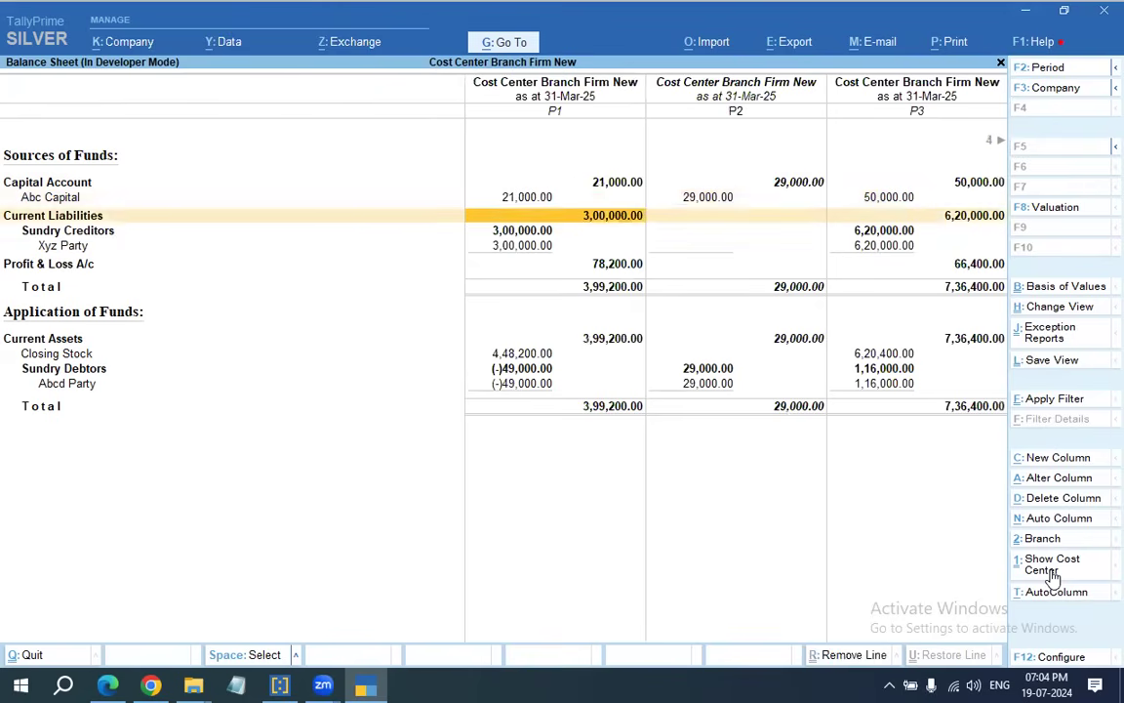
pyautogui.press('Down')
pyautogui.press('Up')
pyautogui.press('Right')
pyautogui.press('Right')
pyautogui.press('Down')
pyautogui.press('Down')
pyautogui.press('Down')
pyautogui.press('Left')
pyautogui.press('Down')
pyautogui.press('Down')
pyautogui.press('Up')
pyautogui.press('Up')
pyautogui.press('Up')
pyautogui.press('Right')
pyautogui.press('Right')
pyautogui.press('Left')
pyautogui.press('Left')
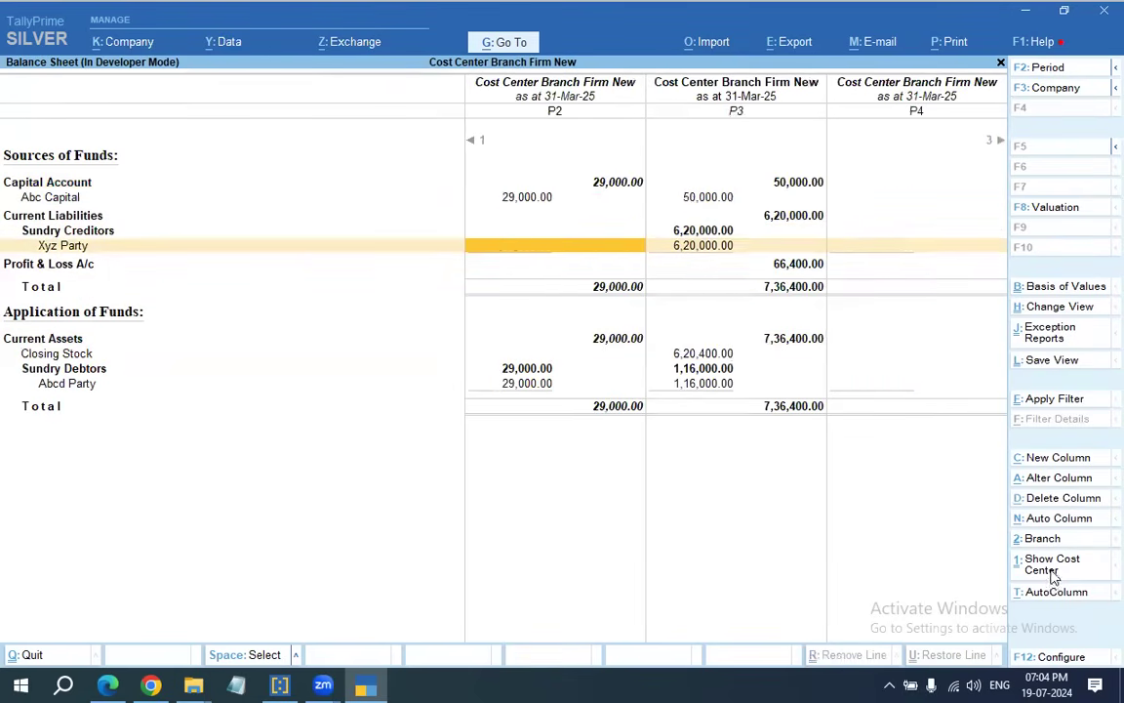
pyautogui.press('Left')
# Examine P1's Profit & Loss A/c, Closing Stock and Abcd Party amounts in the columnar balance sheet.
pyautogui.press('Down')
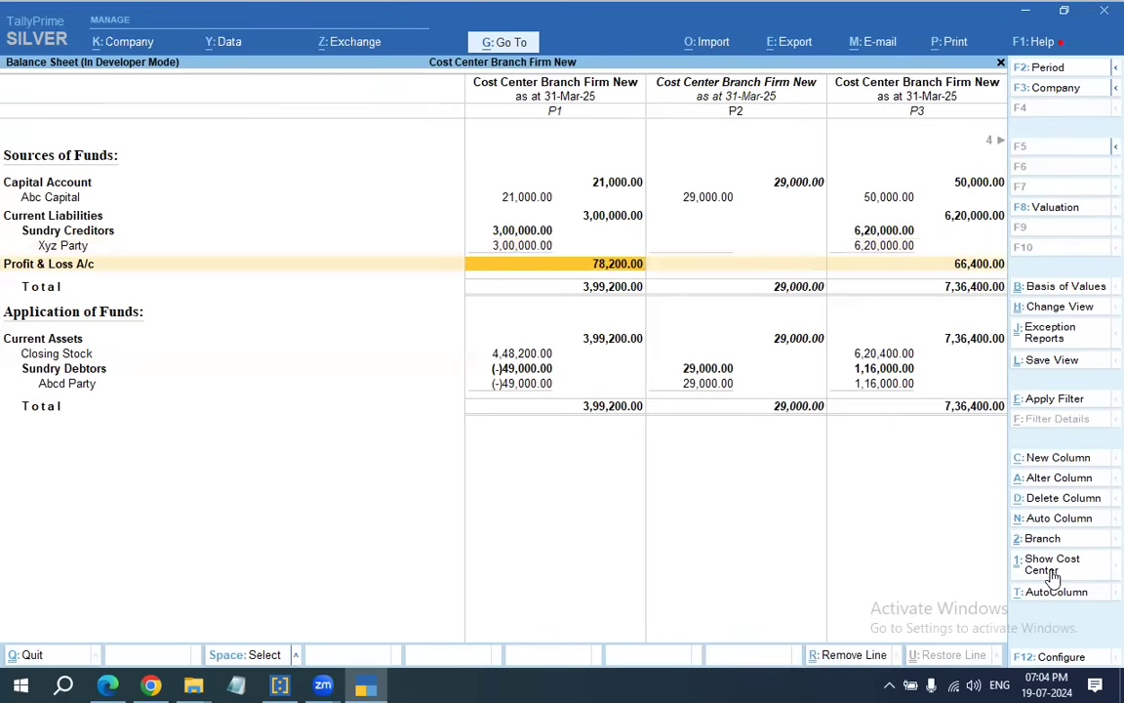
pyautogui.press('Down')
pyautogui.press('Down')
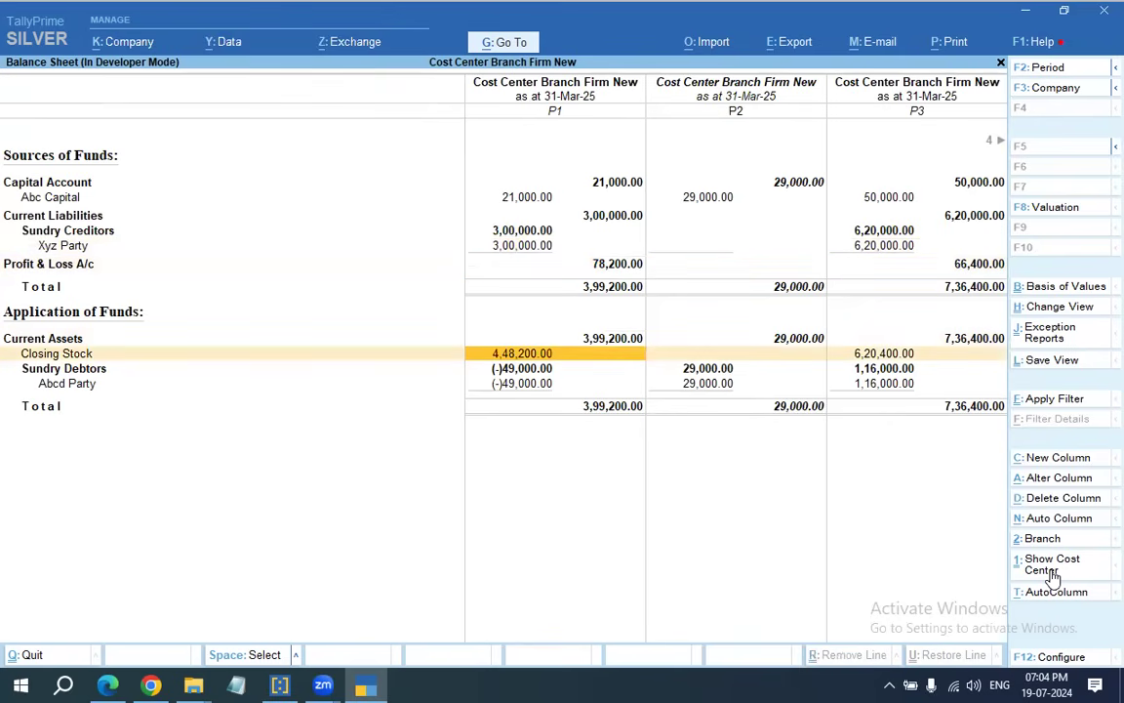
pyautogui.press('Down')
pyautogui.press('Down')
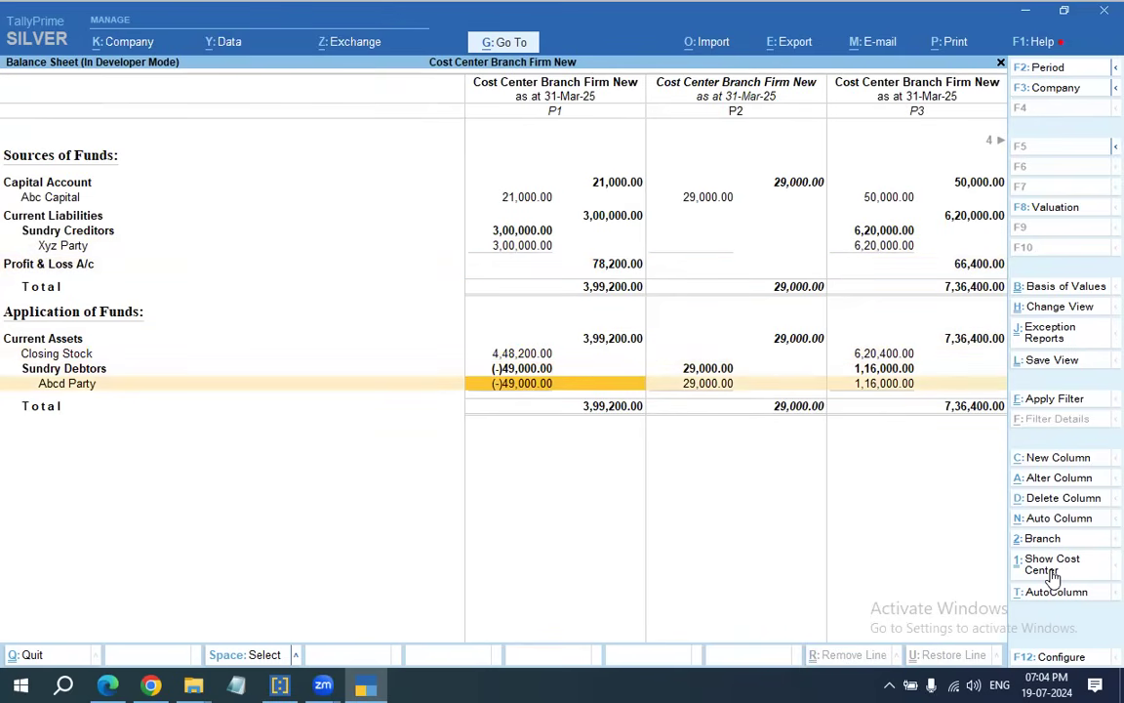
# Open the branch-wise Profit & Loss report for All Items and show the cost centre breakup under its ledgers.
pyautogui.press('Escape')
pyautogui.press('Down')
pyautogui.press('Return')
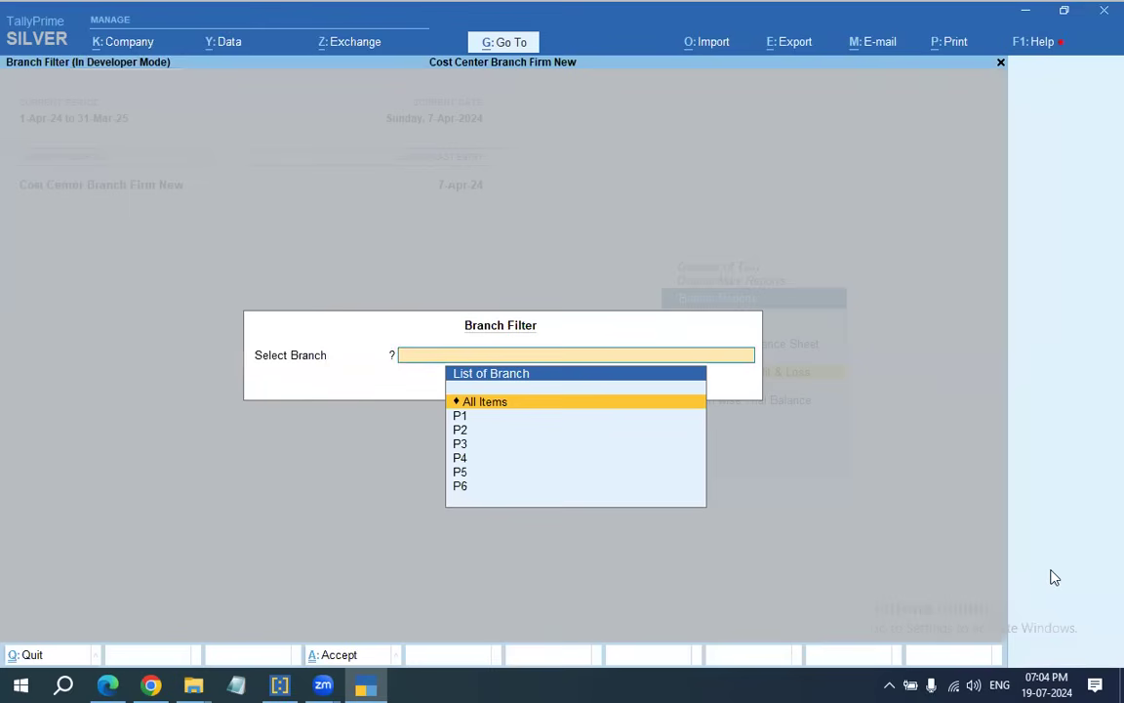
pyautogui.press('Return')
pyautogui.press('Return')
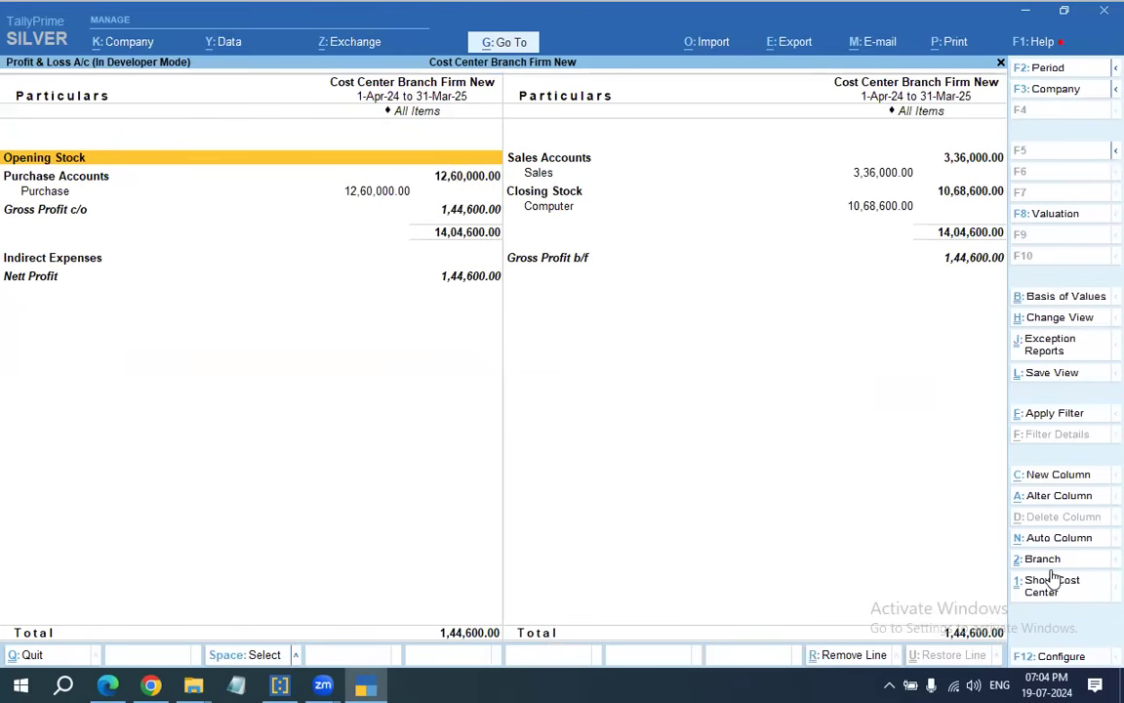
pyautogui.click(1044, 591)
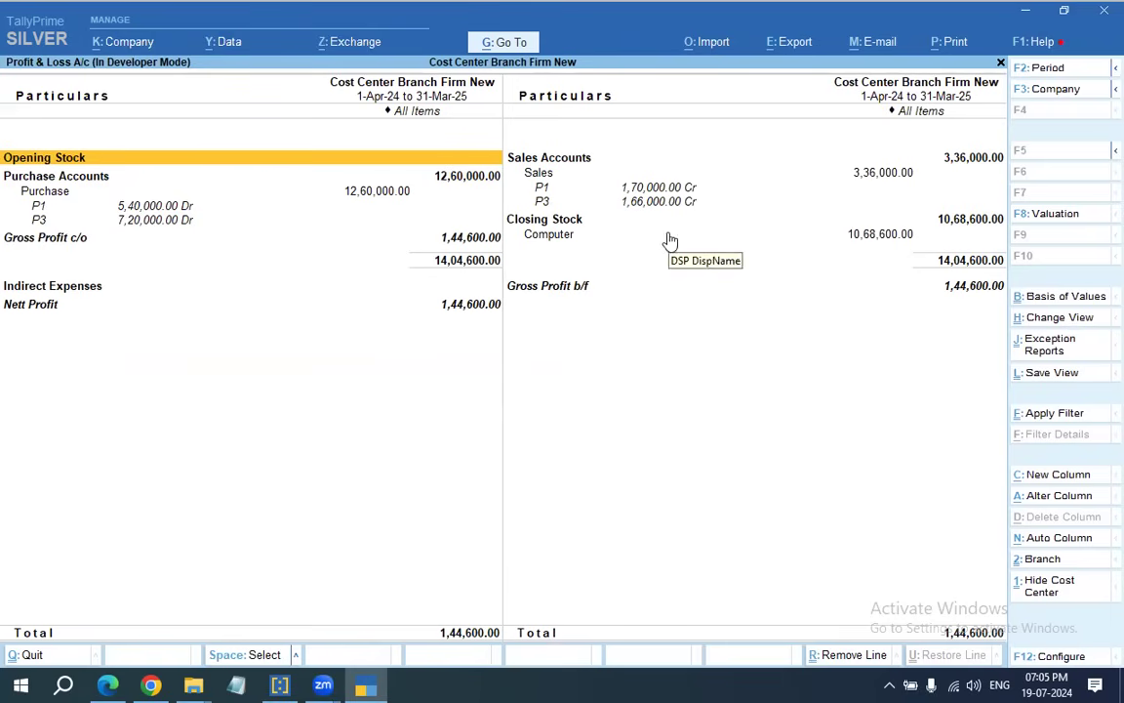
# Filter the Profit & Loss report to branch P1.
pyautogui.click(1074, 561)
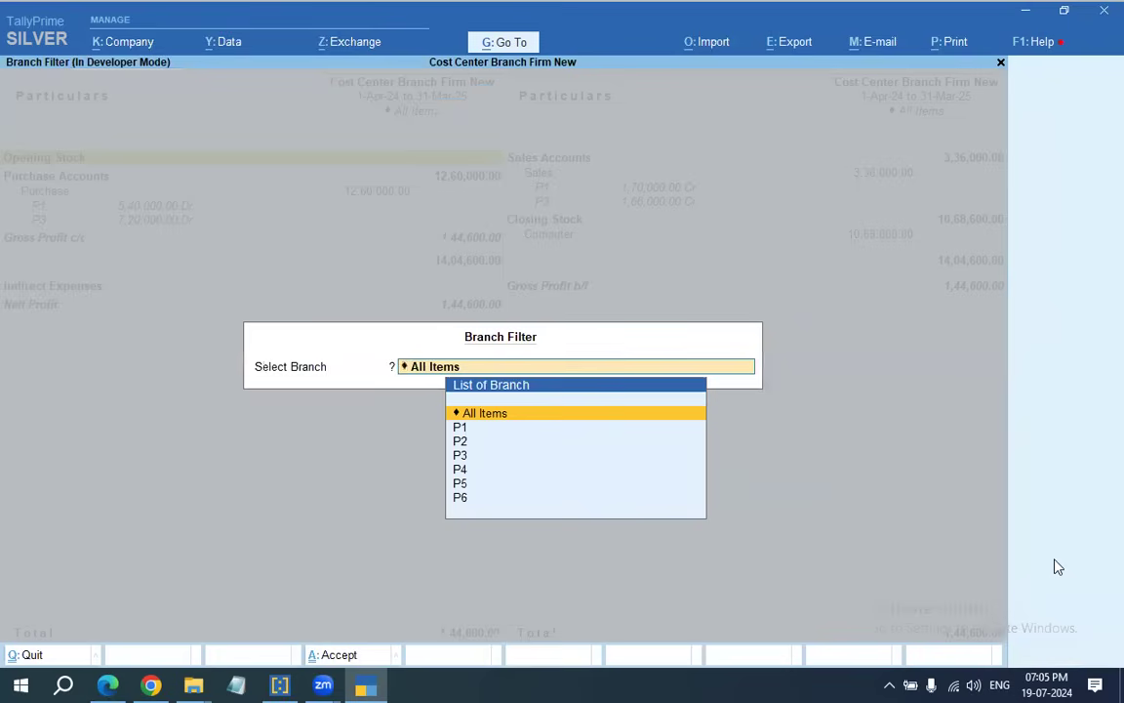
pyautogui.press('Down')
pyautogui.press('Return')
# Examine branch P1's purchase, sales and closing stock lines in the Profit & Loss report.
pyautogui.press('Down')
pyautogui.press('Down')
pyautogui.press('Right')
pyautogui.press('Up')
pyautogui.press('Up')
pyautogui.press('Up')
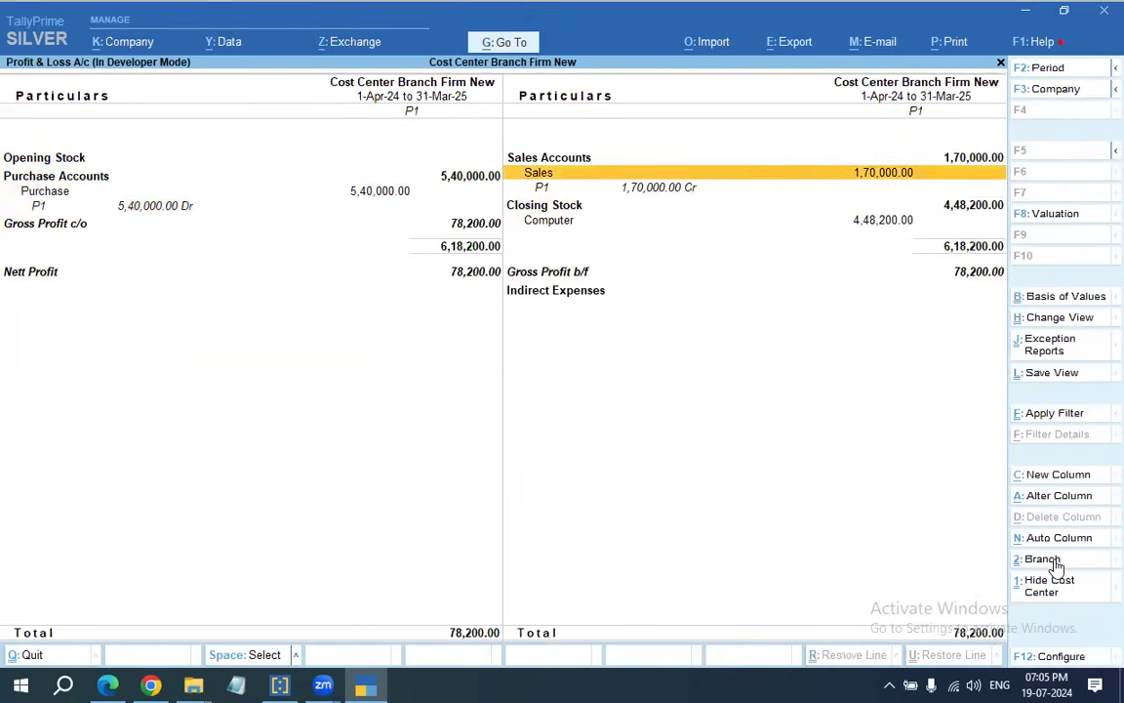
pyautogui.press('Left')
pyautogui.press('Down')
pyautogui.press('Down')
pyautogui.press('Right')
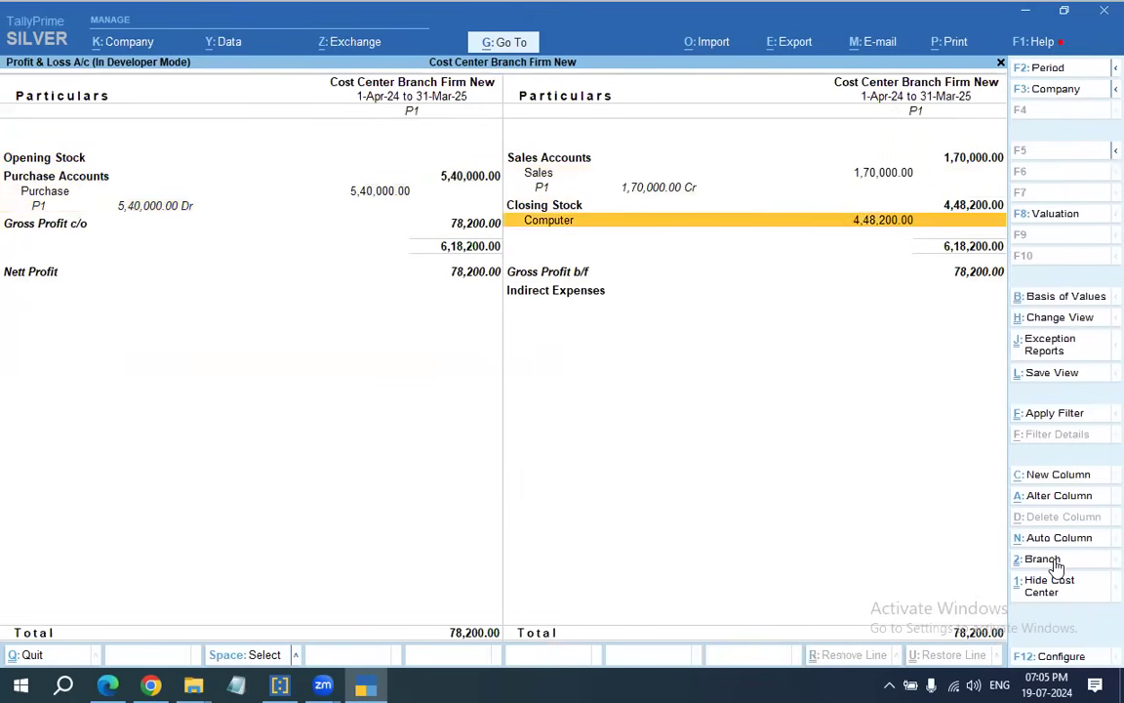
pyautogui.press('Up')
pyautogui.press('Down')
pyautogui.press('Down')
# Switch the Profit & Loss report's branch filter to P3.
pyautogui.click(1054, 563)
pyautogui.press('Down')
pyautogui.press('Down')
pyautogui.press('Return')
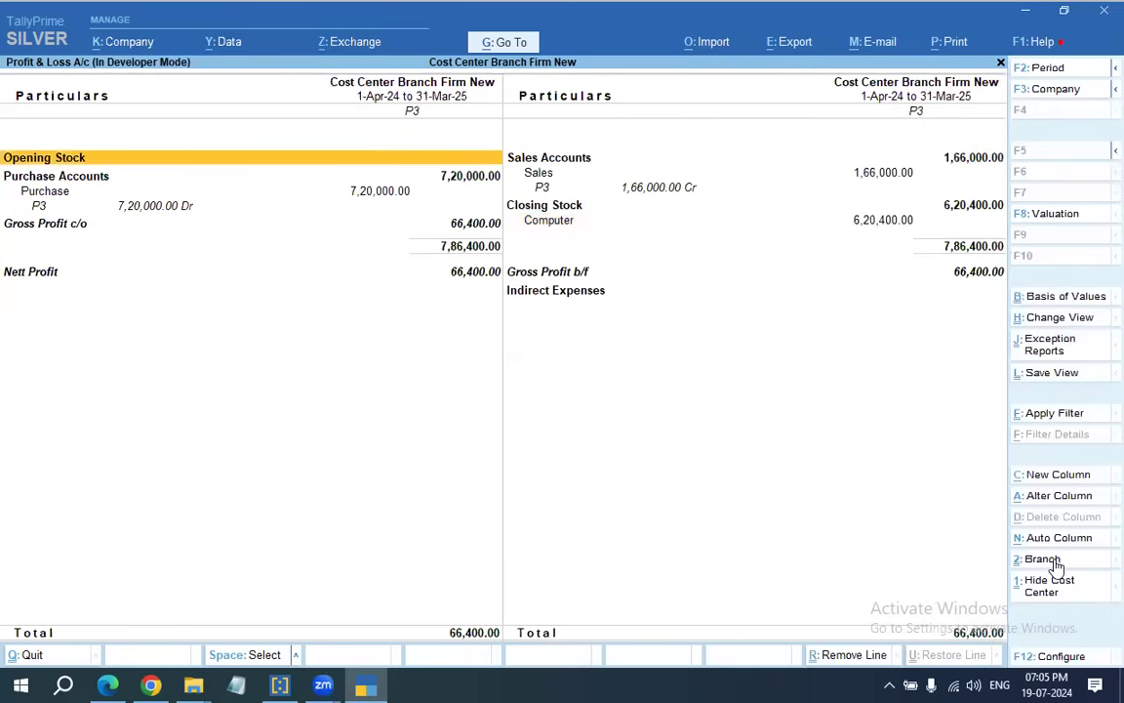
# Examine branch P3's sales, closing stock and profit lines in the Profit & Loss report.
pyautogui.press('Right')
pyautogui.press('Down')
pyautogui.press('Down')
pyautogui.press('Down')
pyautogui.press('Down')
pyautogui.press('Left')
pyautogui.press('Up')
pyautogui.press('Up')
# Reopen the branch-wise Profit & Loss for All Items and lay it out with one column per branch.
pyautogui.press('Escape')
pyautogui.press('Return')
pyautogui.press('Return')
pyautogui.press('Down')
pyautogui.press('Return')
# Expand Sales Accounts and compare the purchase accounts across the branch columns of the Profit & Loss.
pyautogui.press('Right')
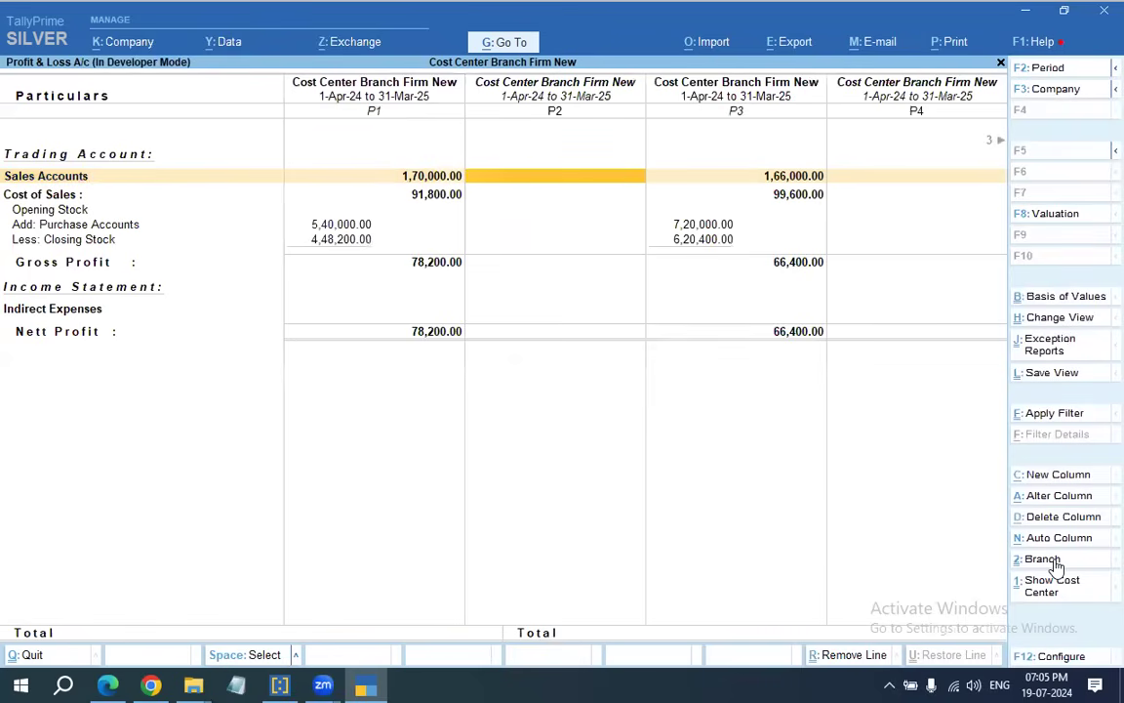
pyautogui.hotkey('shift', 'Return')
pyautogui.press('Down')
pyautogui.press('Down')
pyautogui.press('Down')
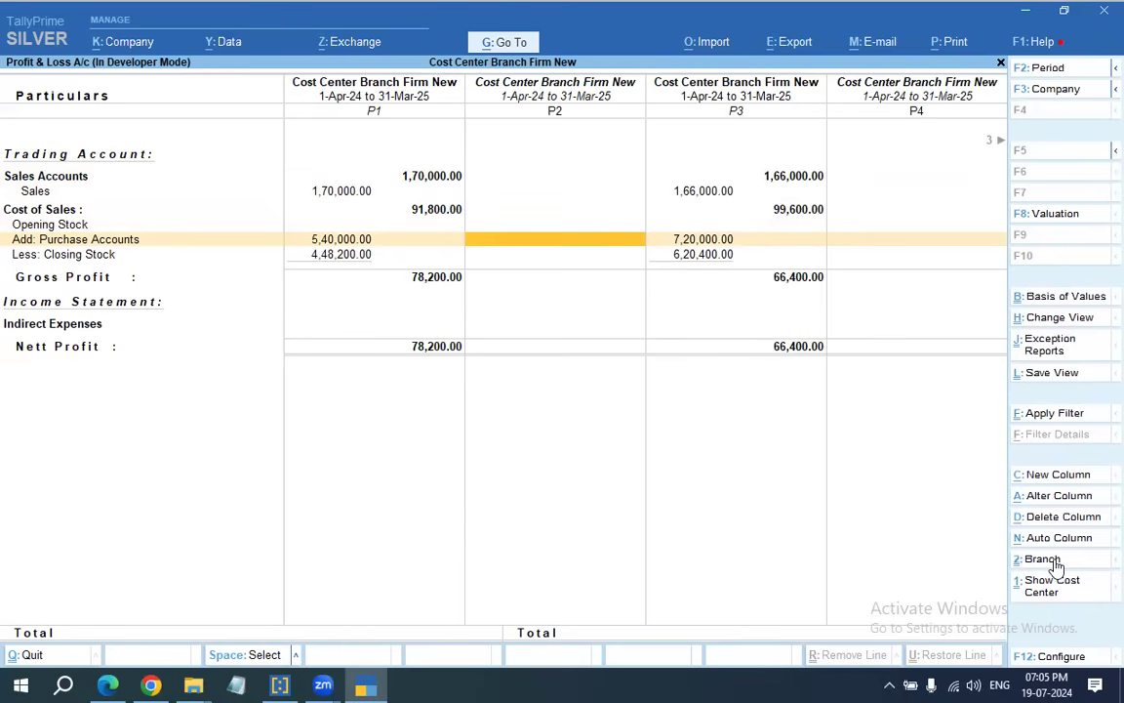
pyautogui.press('Left')
pyautogui.press('Left')
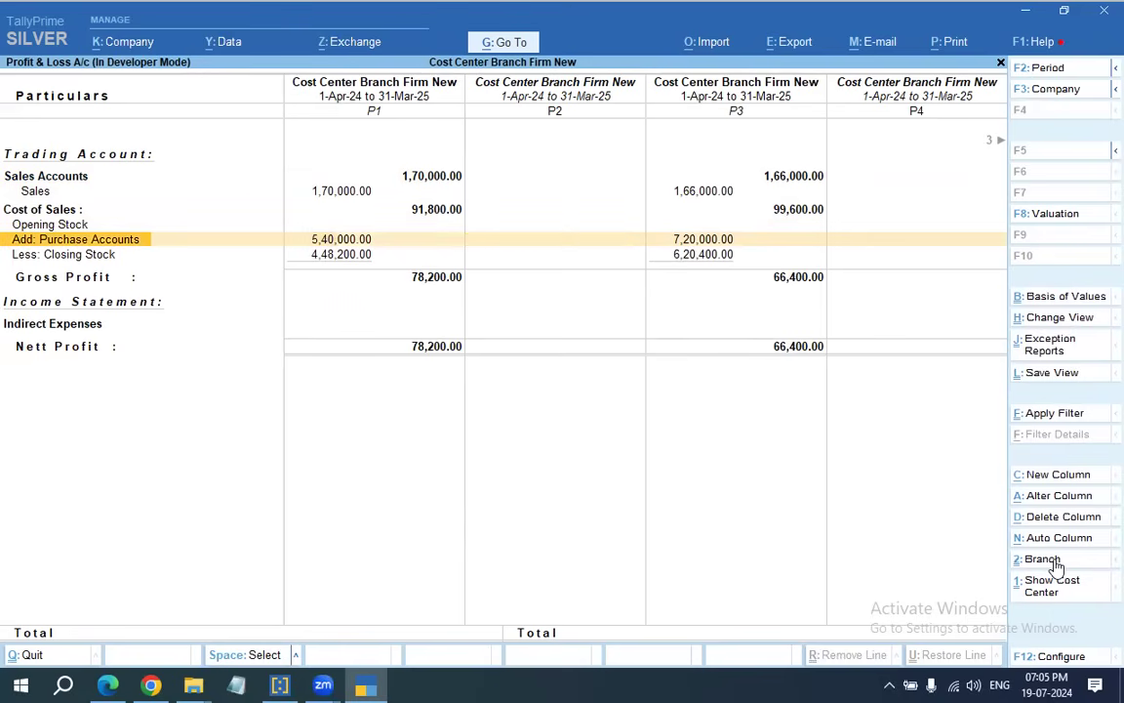
pyautogui.press('Right')
pyautogui.press('Right')
pyautogui.press('Right')
pyautogui.press('Right')
pyautogui.press('Right')
pyautogui.press('Escape')
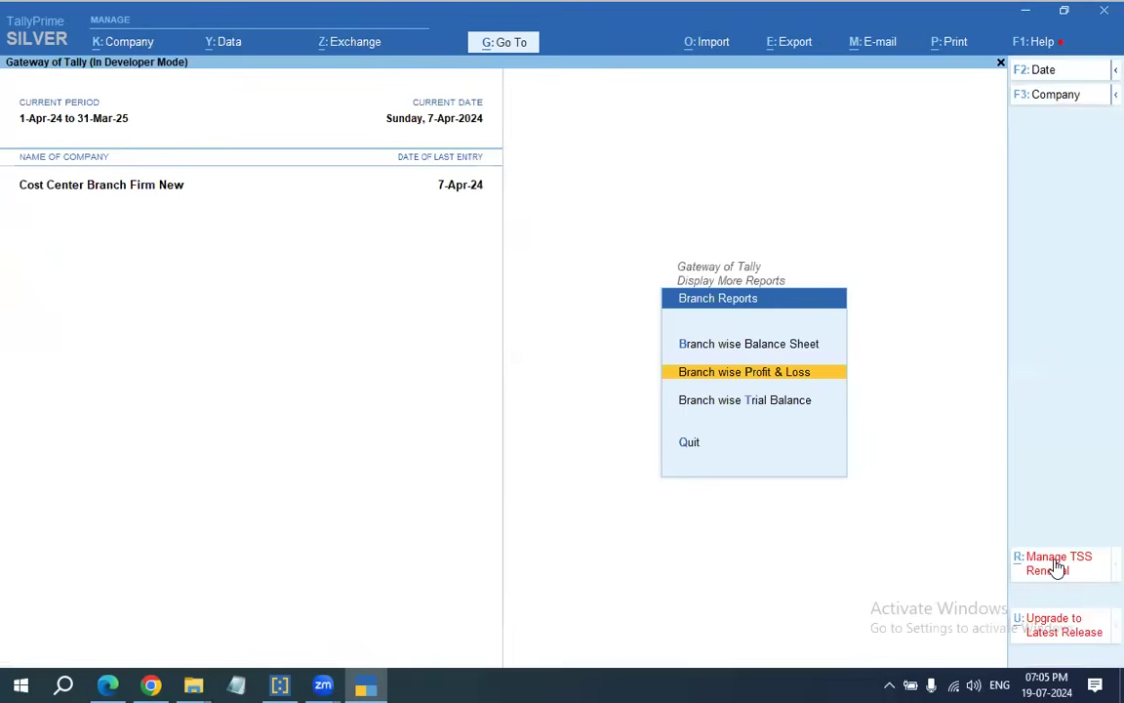
# Open the branch-wise Trial Balance for cost centre P1 in detailed format.
pyautogui.press('Down')
pyautogui.press('Return')
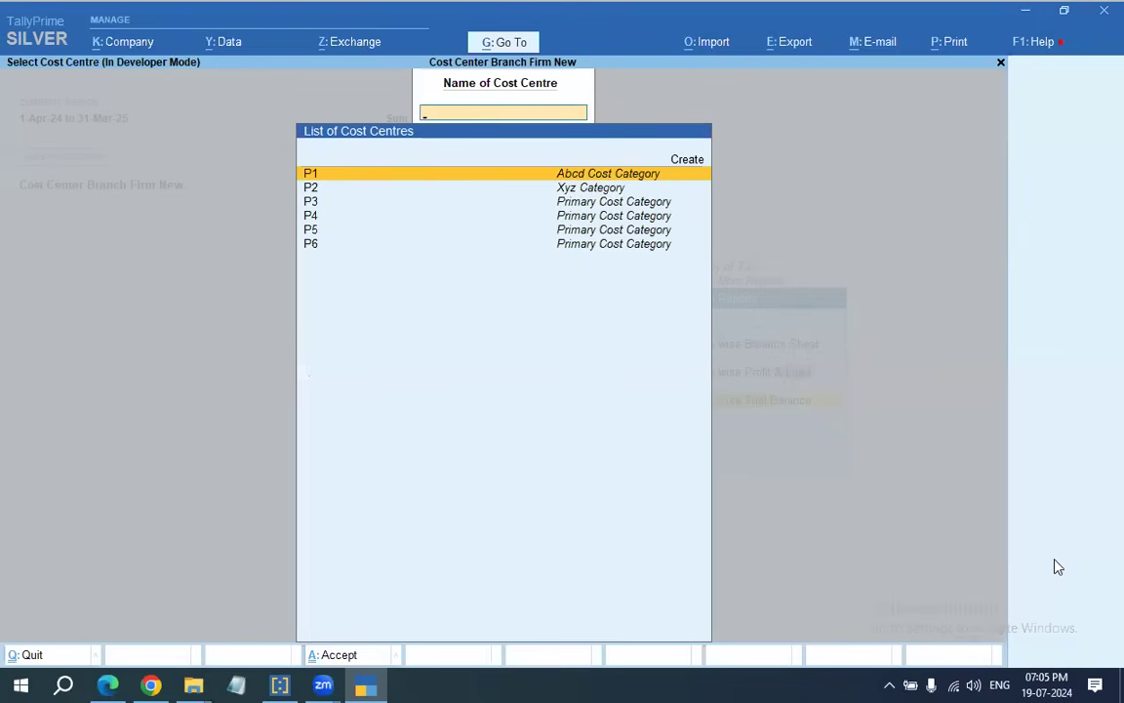
pyautogui.press('Return')
pyautogui.hotkey('alt', 'F5')
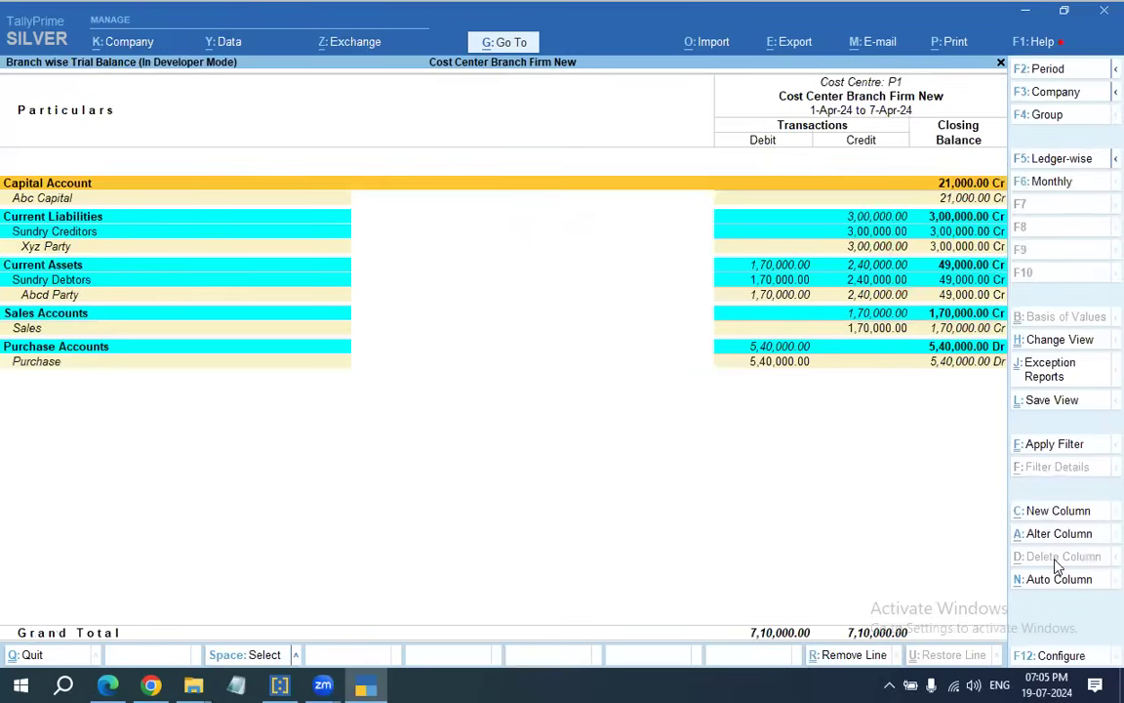
# Configure P1's trial balance to show the opening balance column.
pyautogui.press('F12')
pyautogui.write('y')
pyautogui.press('Return')
pyautogui.hotkey('ctrl', 'a')
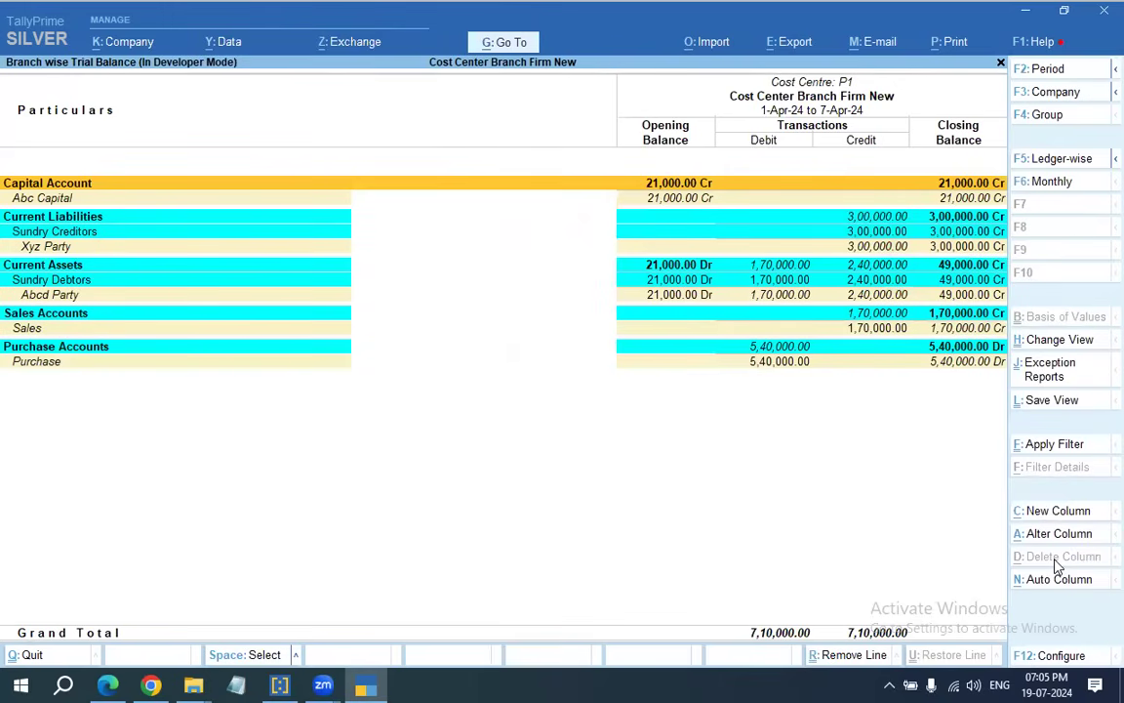
# Look through P1's trial balance from Capital Account to Sundry Debtors and back to Sundry Creditors.
pyautogui.press('Down')
pyautogui.press('Down')
pyautogui.press('Down')
pyautogui.press('Down')
pyautogui.press('Down')
pyautogui.press('Down')
pyautogui.press('Down')
pyautogui.press('Down')
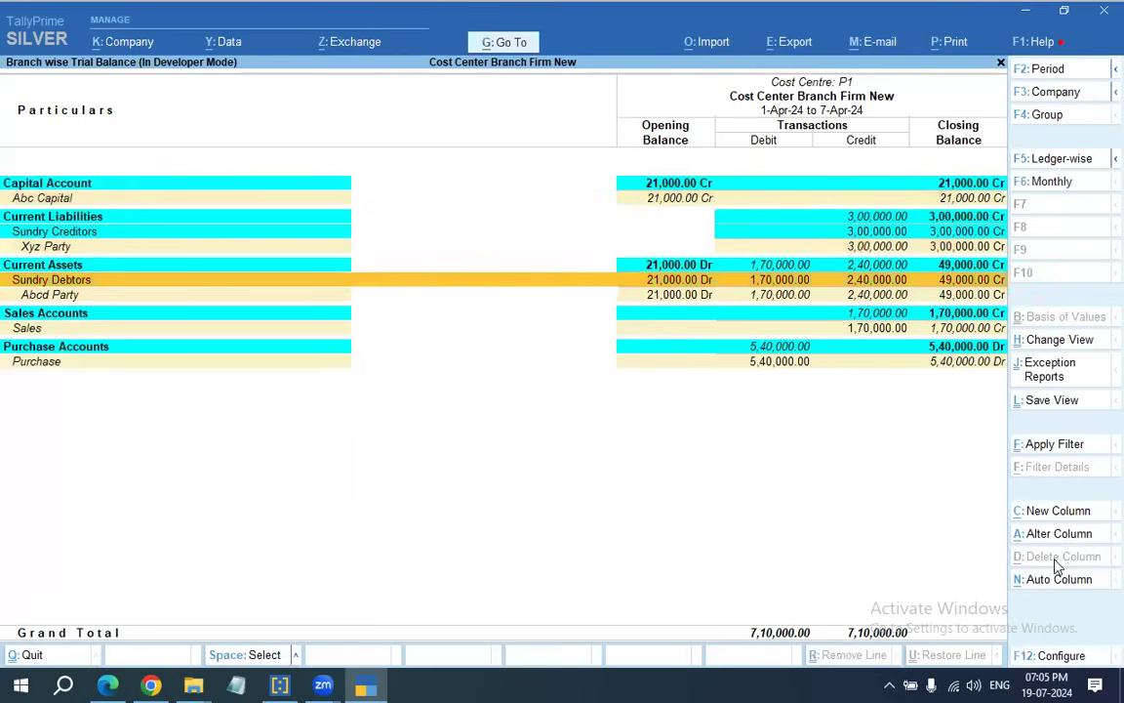
pyautogui.press('Up')
pyautogui.press('Up')
pyautogui.press('Up')
pyautogui.press('Up')
pyautogui.press('Up')
pyautogui.press('Up')
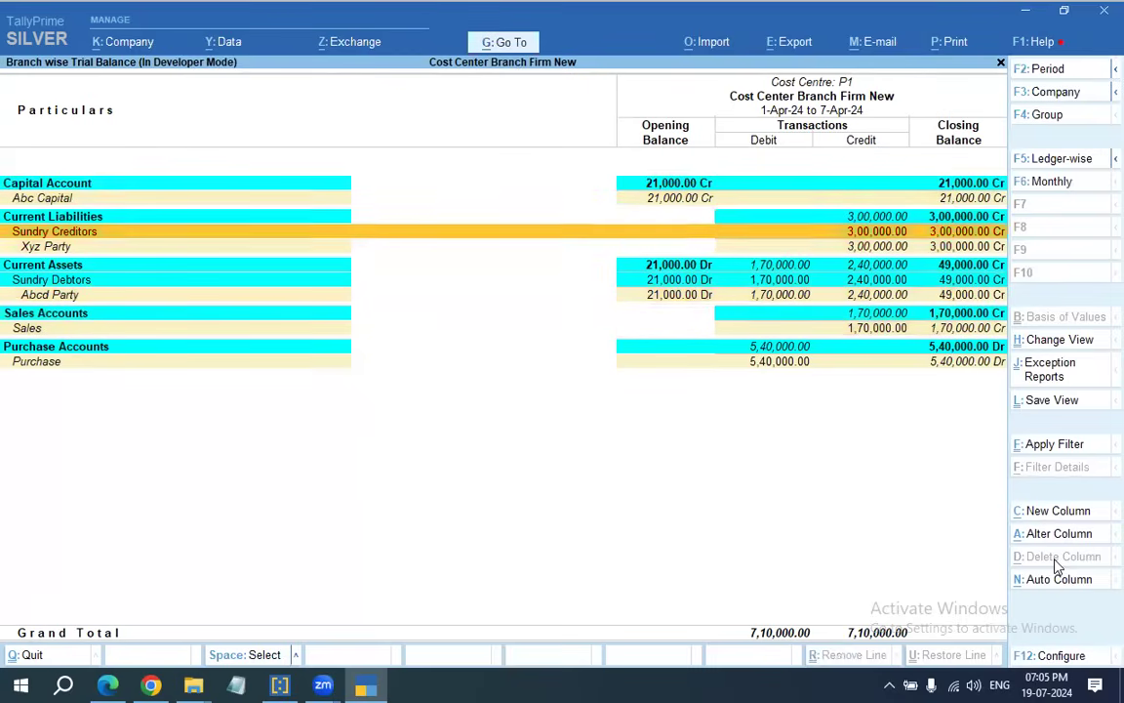
# Review P1's liability and asset lines, view the Current Assets cost centre breakup and return to the trial balance.
pyautogui.press('Down')
pyautogui.press('Down')
pyautogui.press('Up')
pyautogui.press('Up')
pyautogui.press('Up')
pyautogui.press('Down')
pyautogui.press('Down')
pyautogui.press('Down')
pyautogui.press('Down')
pyautogui.press('Return')
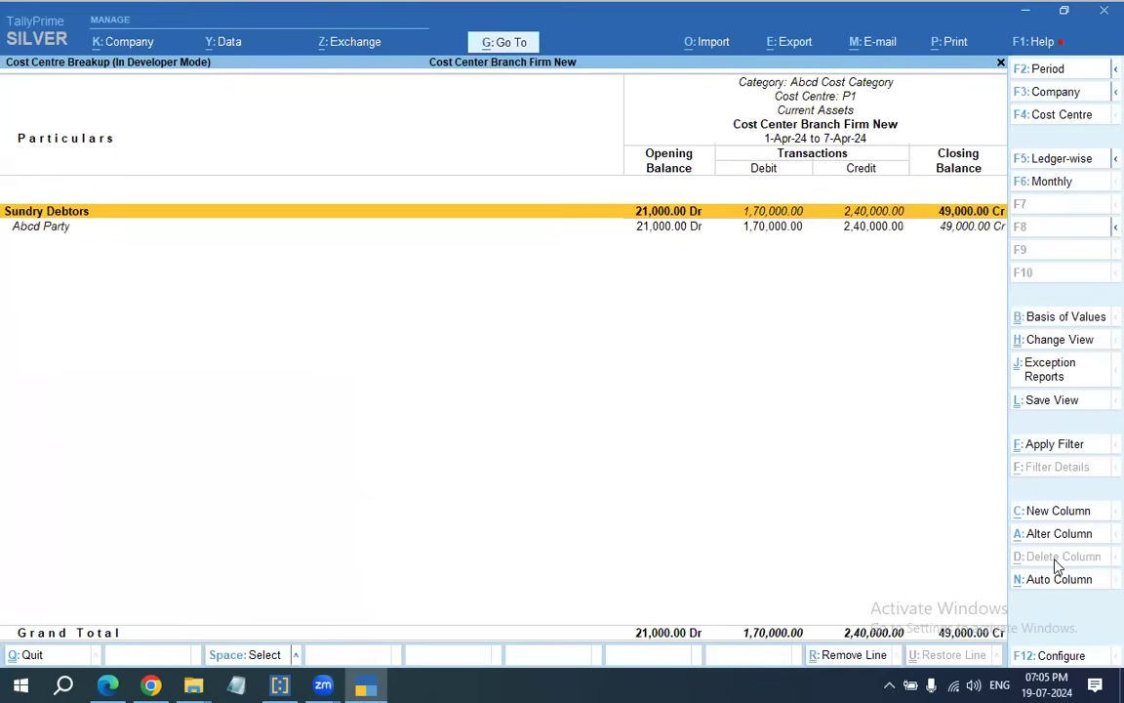
pyautogui.press('Escape')
# Drill down from Abcd Party to its P1 cost centre vouchers and return to the trial balance.
pyautogui.press('Down')
pyautogui.press('Down')
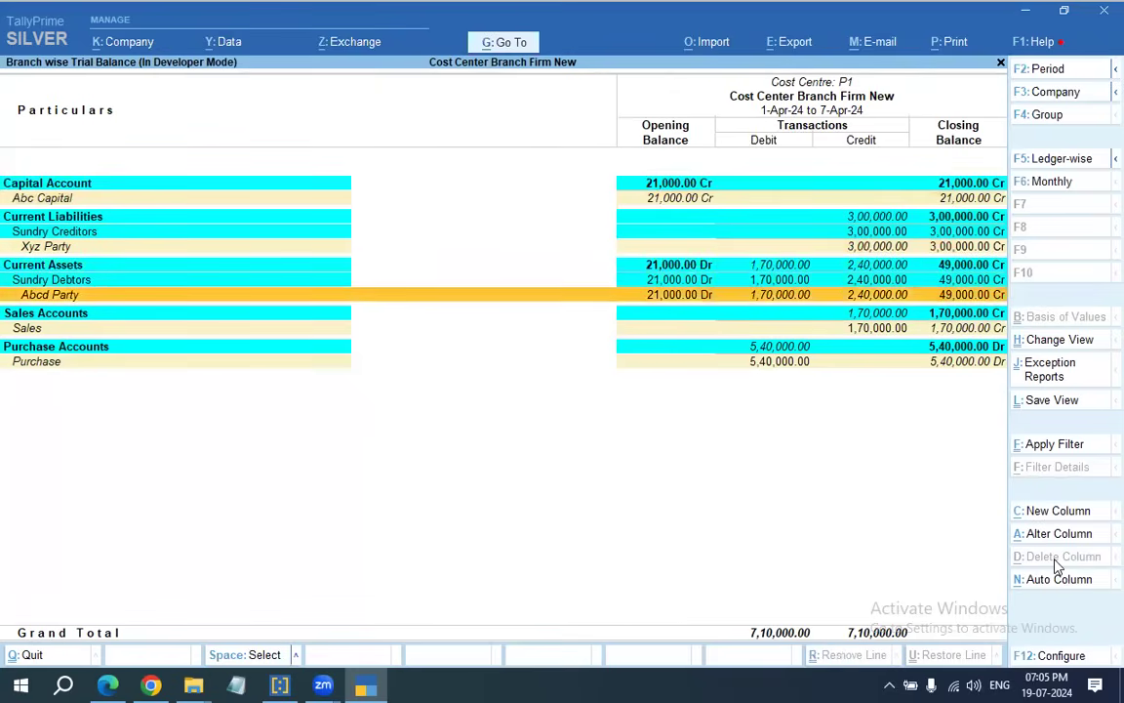
pyautogui.press('Return')
pyautogui.press('Return')
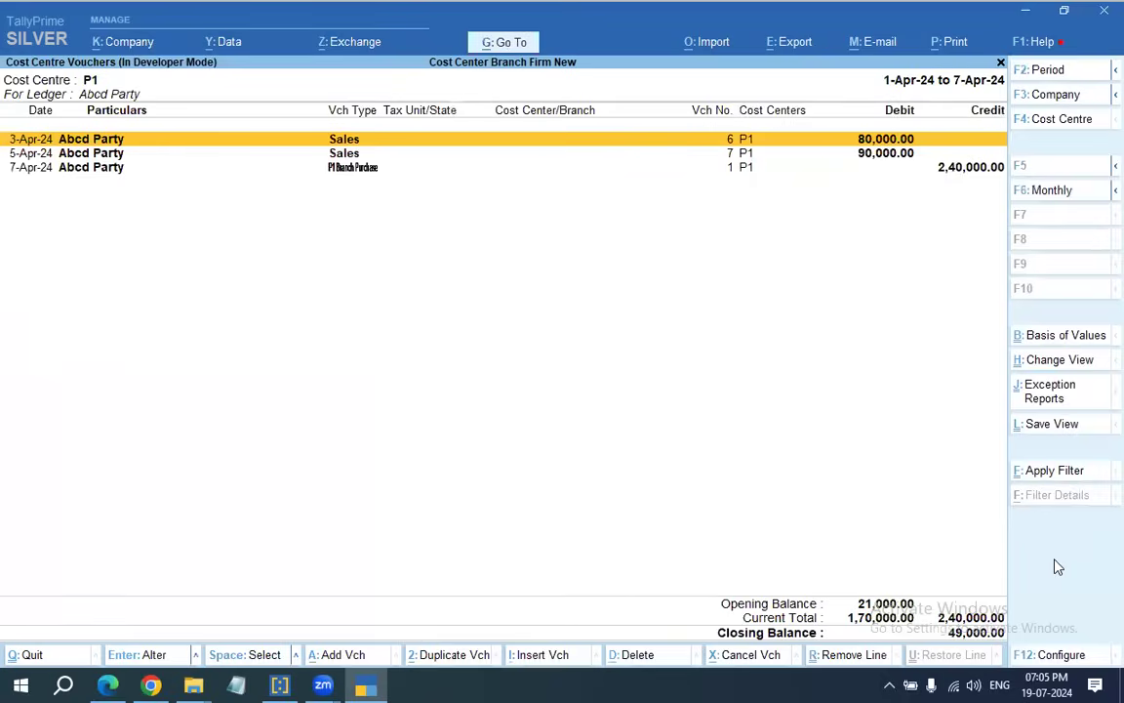
pyautogui.press('Escape')
pyautogui.press('Escape')
# Drill down from Xyz Party to its P1 cost centre vouchers and return to the trial balance.
pyautogui.press('Up')
pyautogui.press('Up')
pyautogui.press('Up')
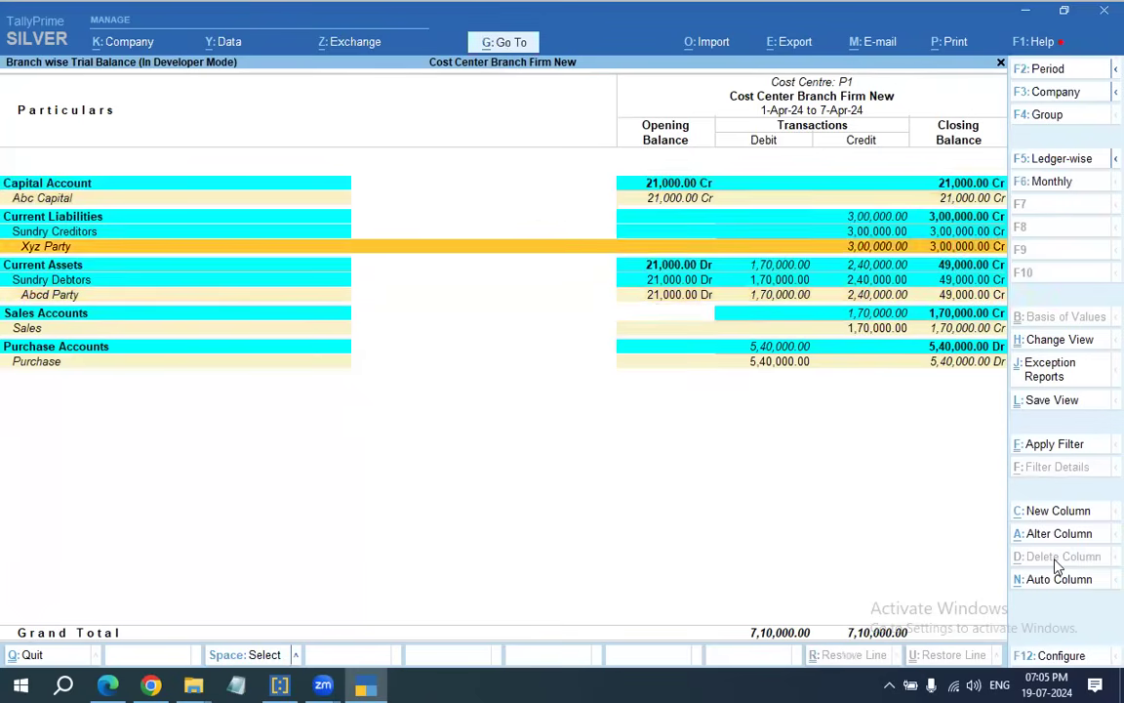
pyautogui.press('Return')
pyautogui.press('Return')
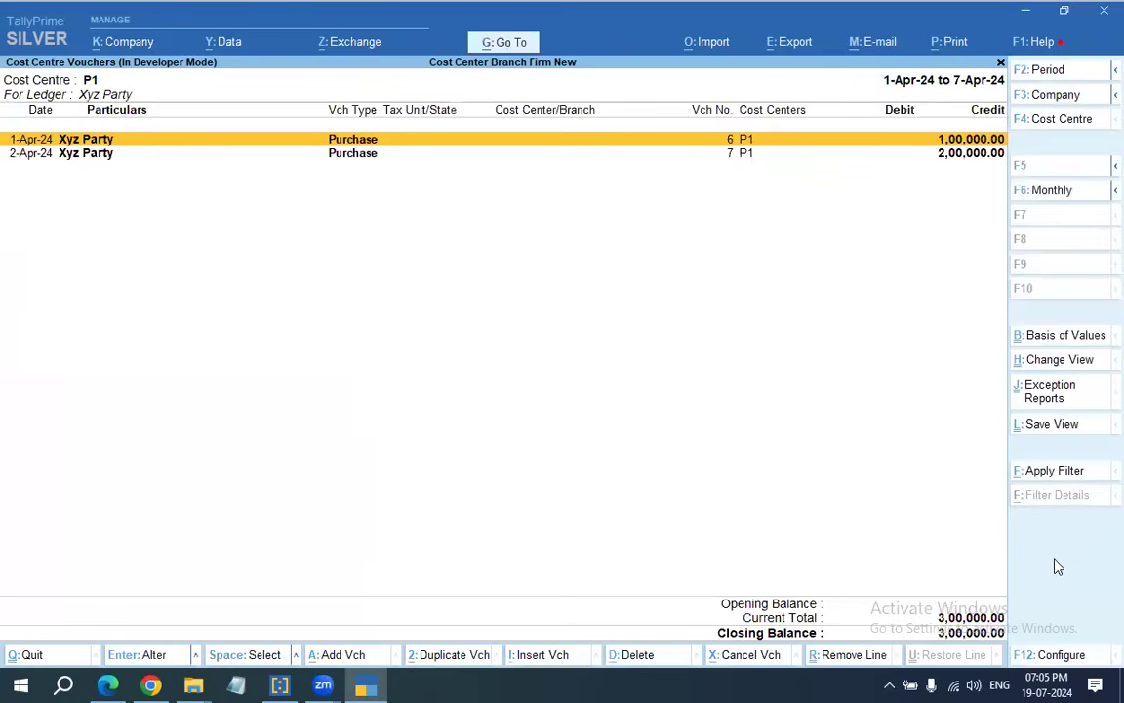
pyautogui.press('Escape')
pyautogui.press('Escape')
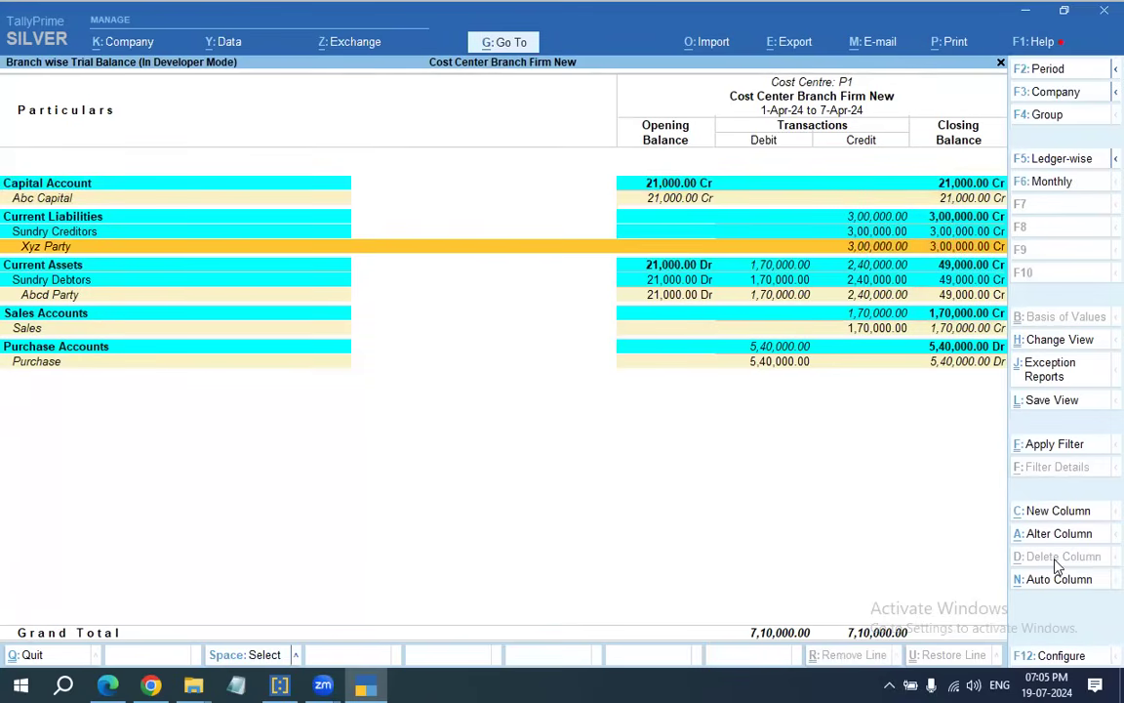
# Open the branch-wise Trial Balance for cost centre P3 in detailed format.
pyautogui.hotkey('alt', 'a')
pyautogui.press('Down')
pyautogui.press('Down')
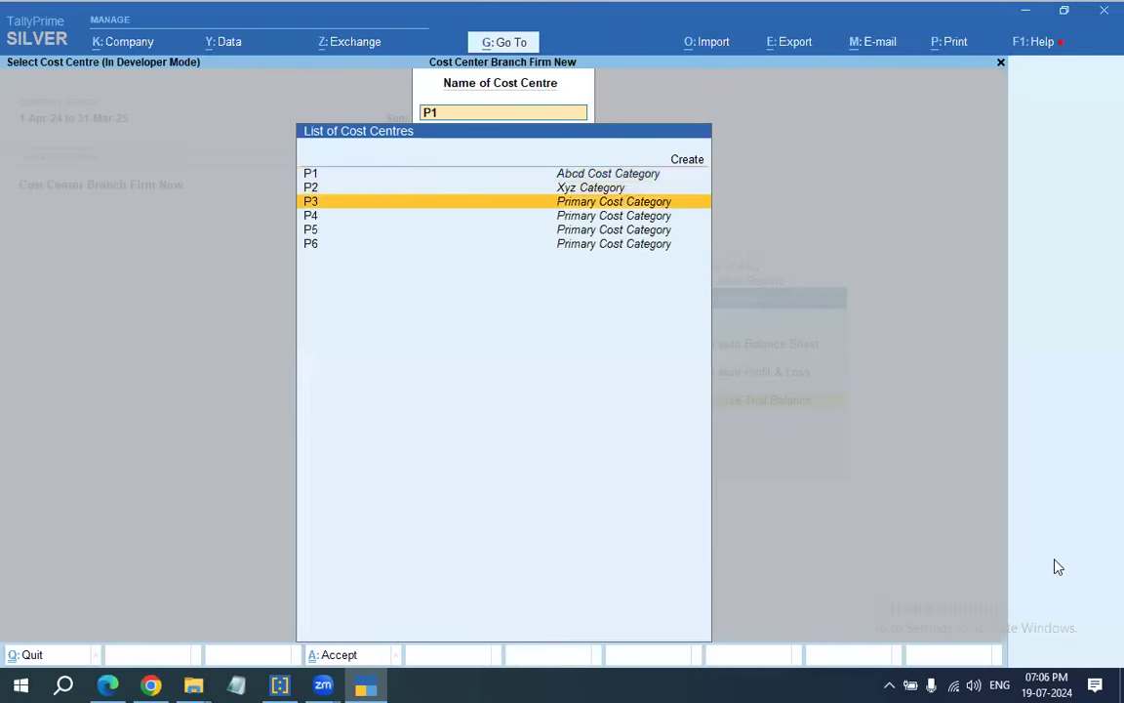
pyautogui.press('Return')
pyautogui.hotkey('alt', 'F5')
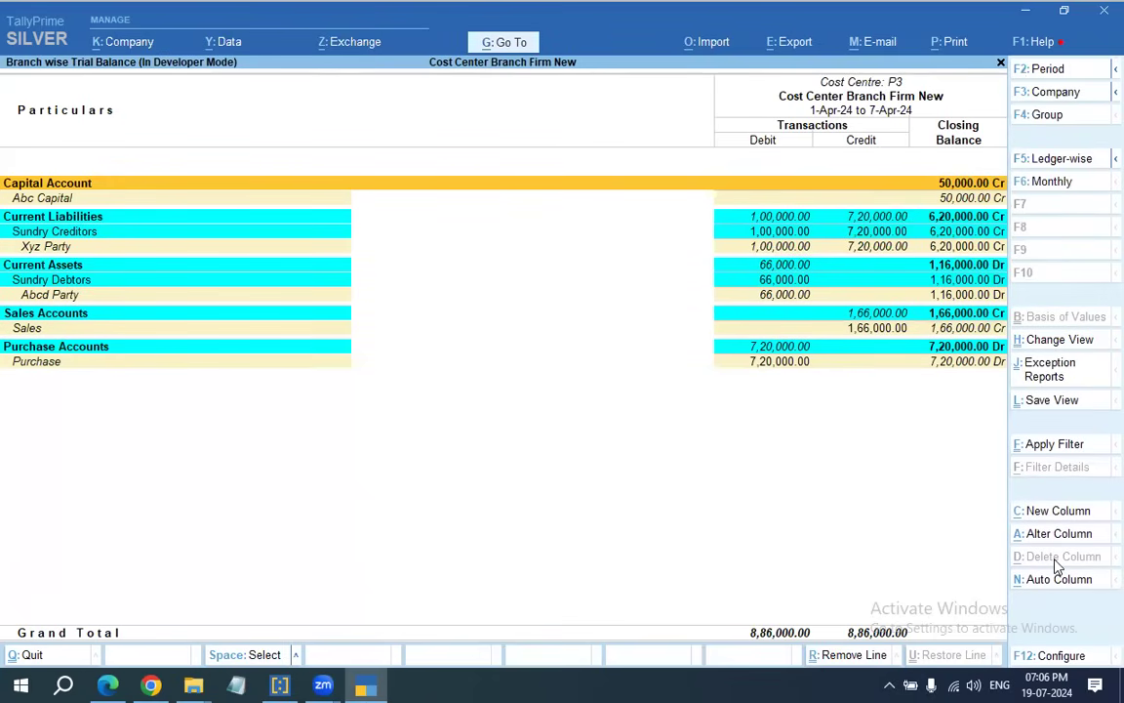
# Reopen P3's trial balance and configure it to show the opening balance column.
pyautogui.press('Escape')
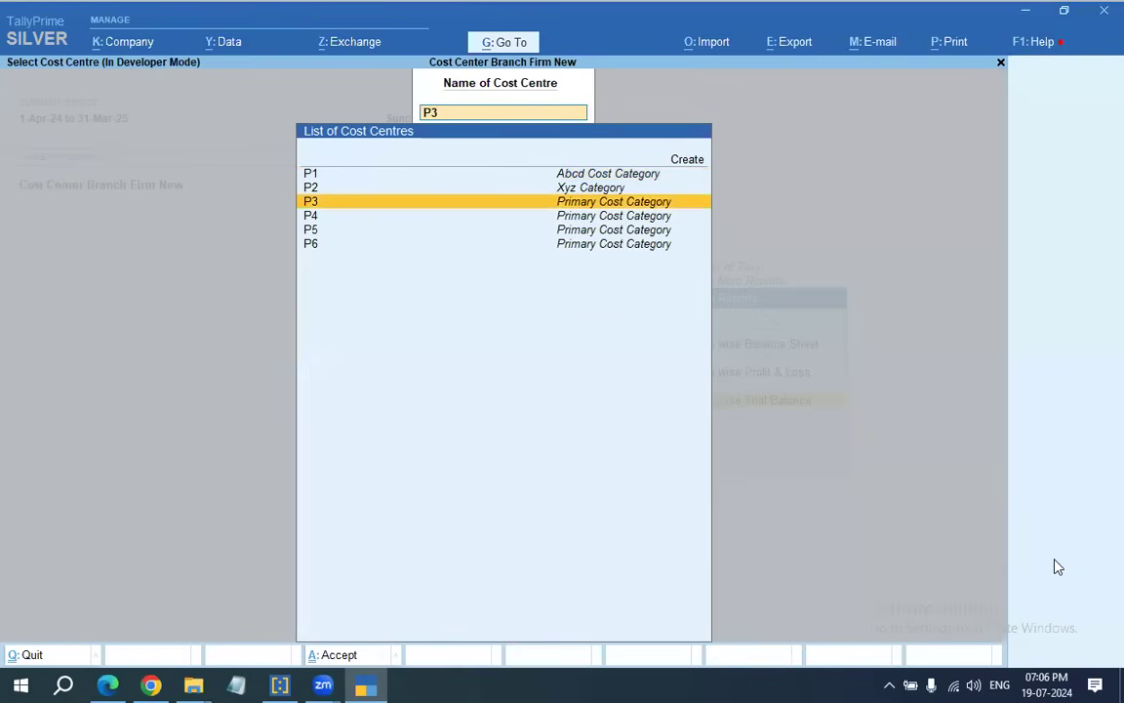
pyautogui.press('Return')
pyautogui.press('F12')
pyautogui.press('y')
pyautogui.hotkey('ctrl', 'a')
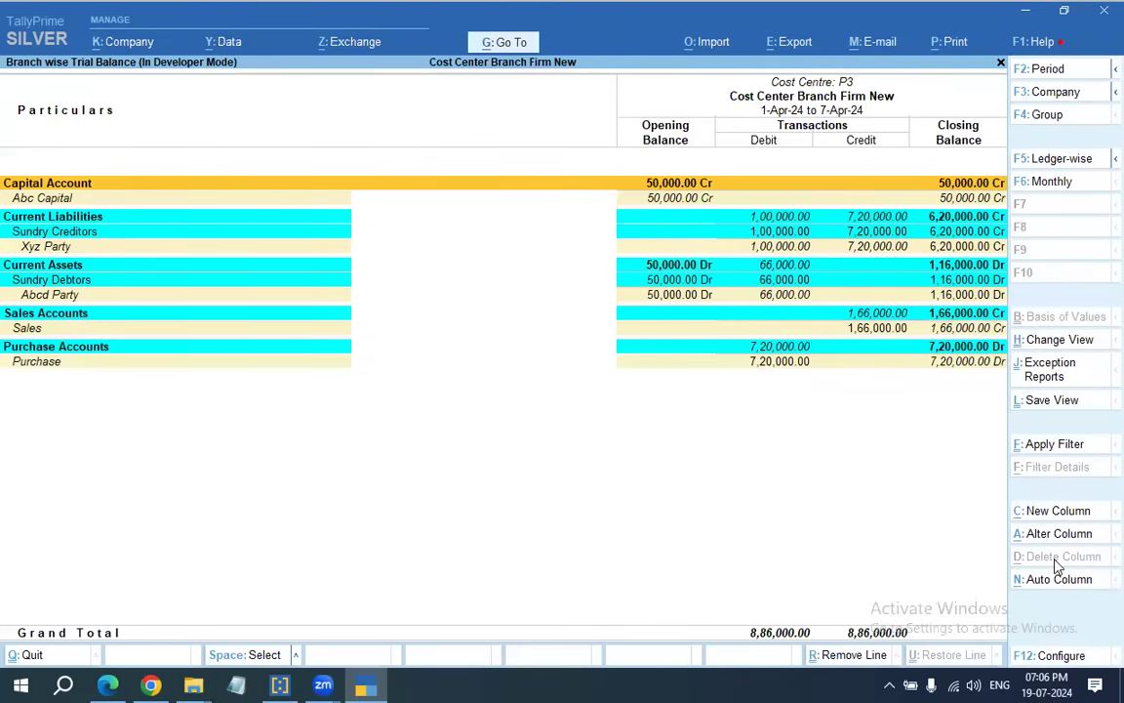
# Repeat P3's trial balance in automatic Monthly columns.
pyautogui.click(1049, 582)
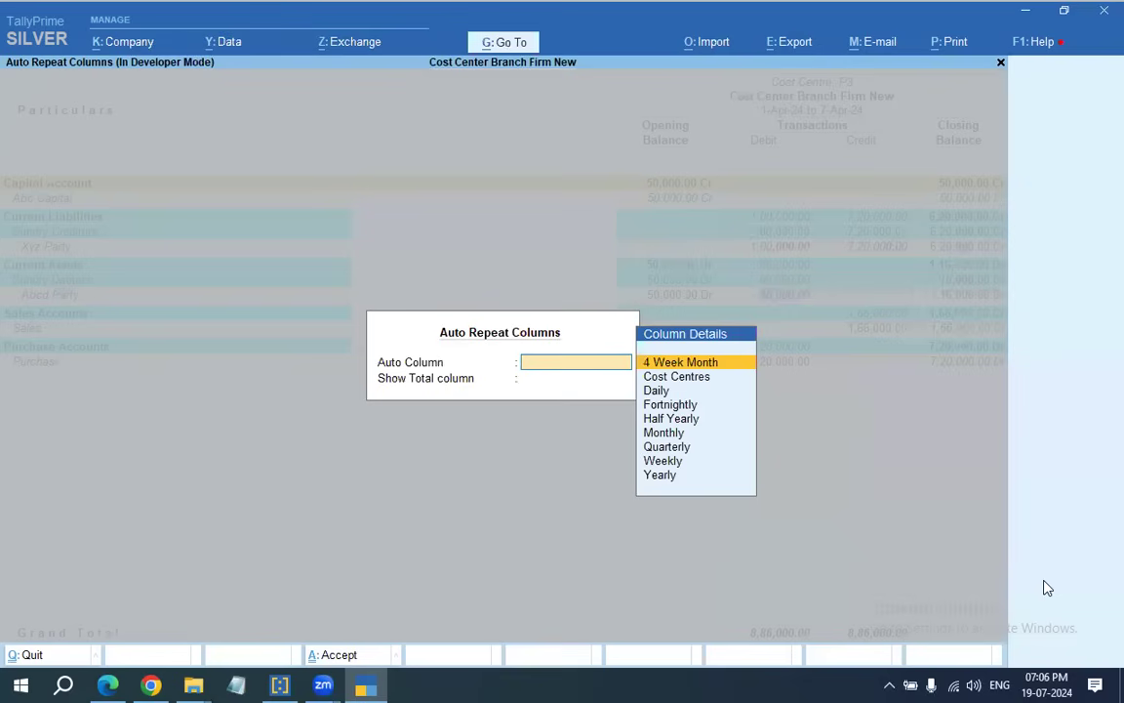
pyautogui.press('Down')
pyautogui.press('Down')
pyautogui.press('Down')
pyautogui.press('Down')
pyautogui.press('Down')
pyautogui.press('Return')
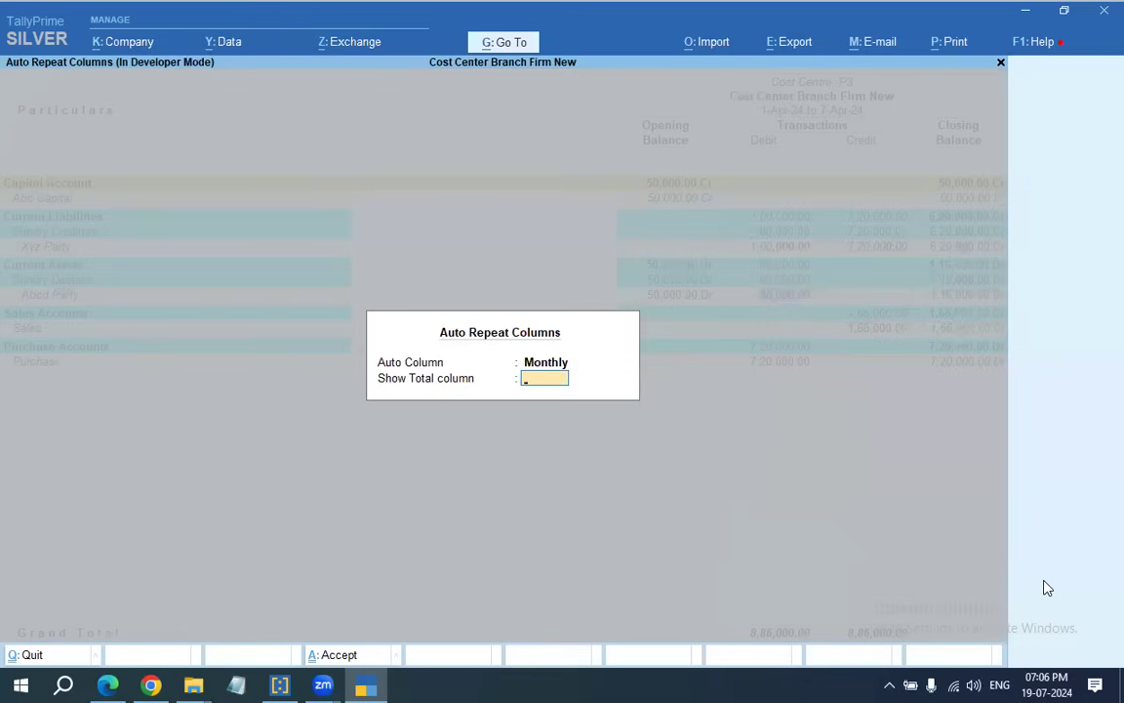
pyautogui.press('Return')
# Set the trial balance period to 1-Apr-24 to 31-Mar-25 and close the report.
pyautogui.press('F2')
pyautogui.write('1')
pyautogui.press('Return')
pyautogui.press('Return')
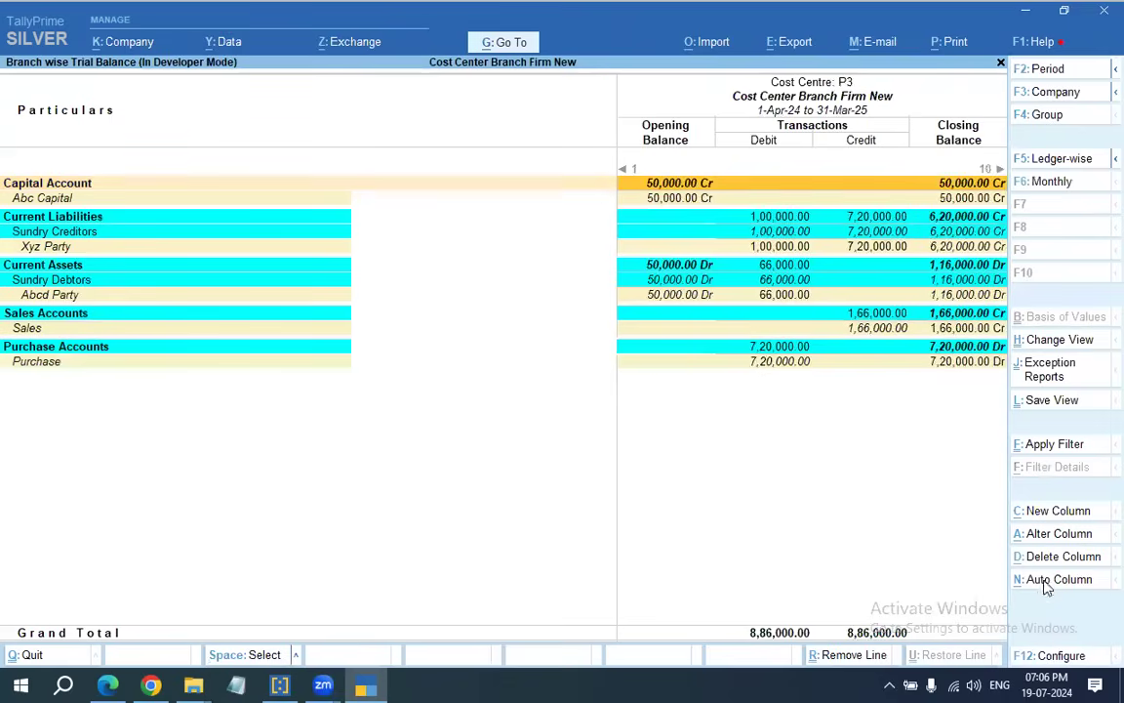
pyautogui.press('Escape')
pyautogui.press('Escape')
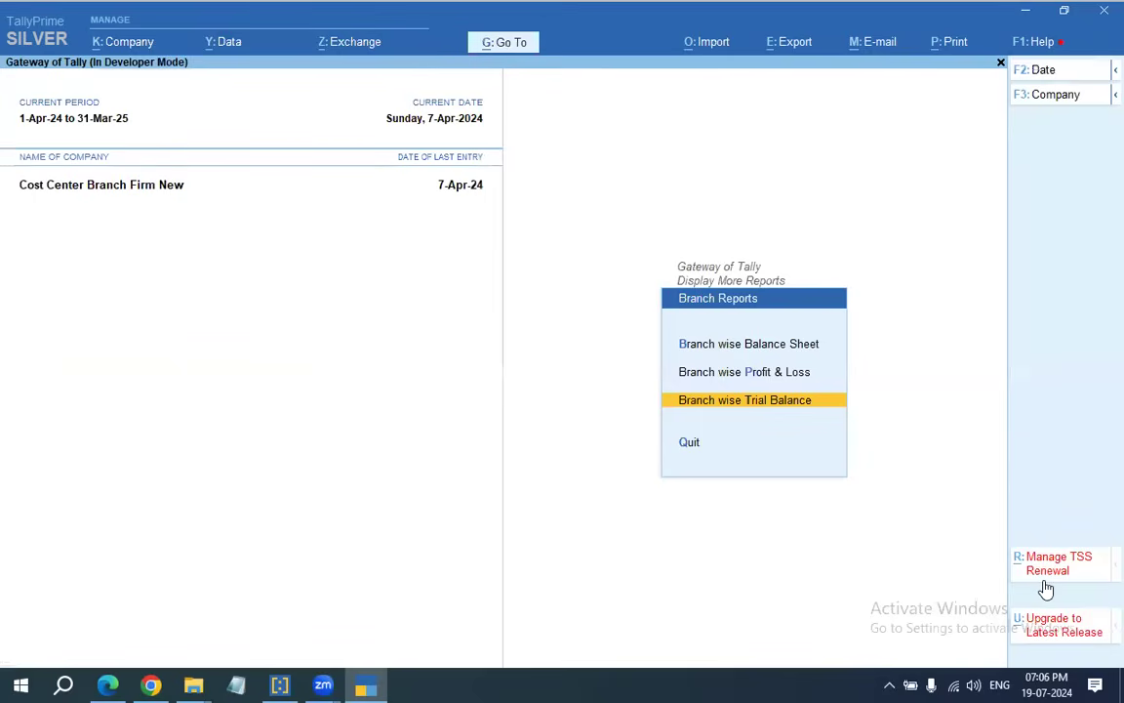
# Open the ledger vouchers of Abcd Party from the account books.
pyautogui.press('Escape')
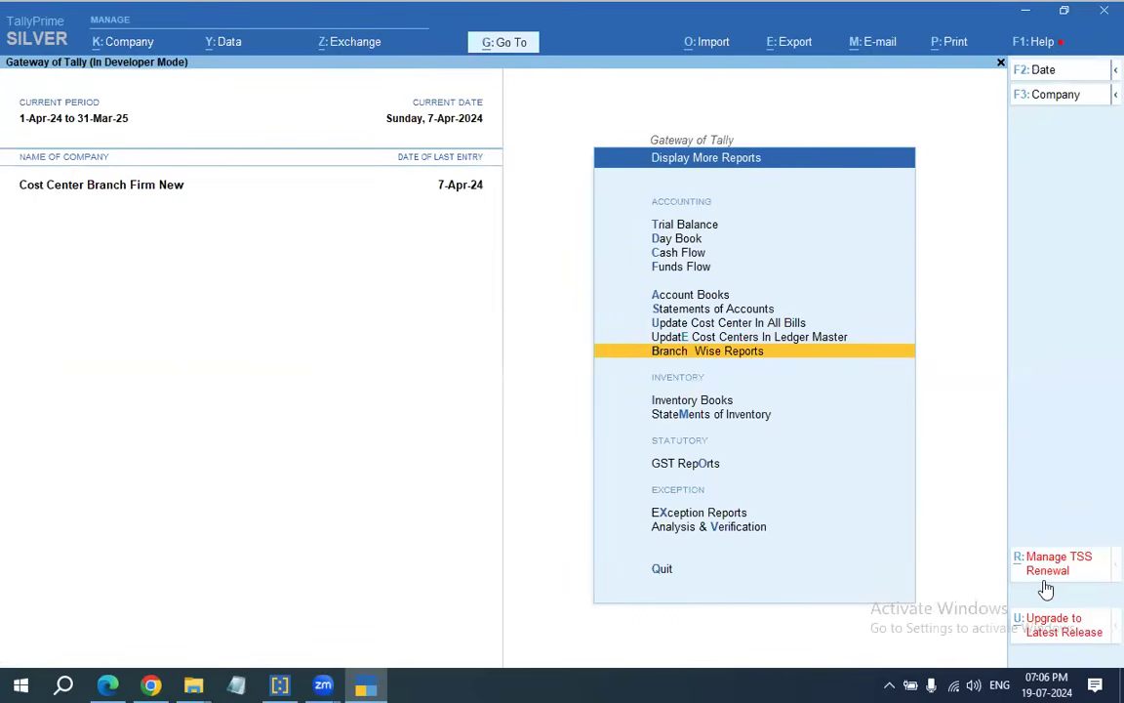
pyautogui.press('Up')
pyautogui.press('Up')
pyautogui.press('Up')
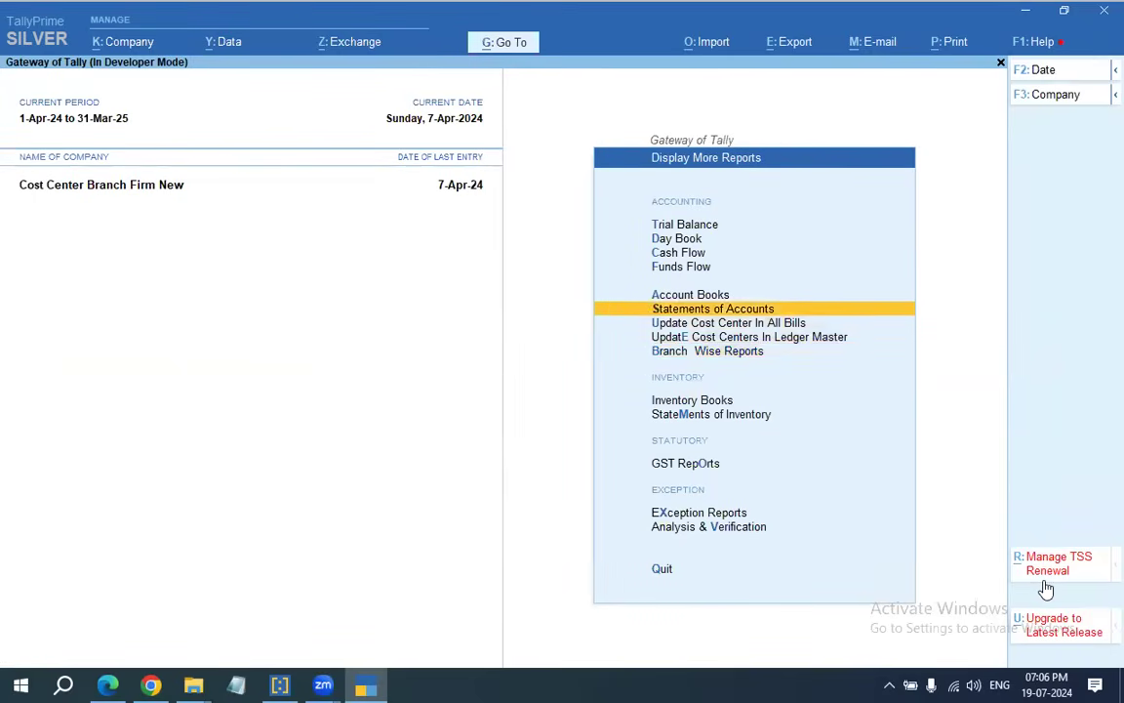
pyautogui.press('Up')
pyautogui.press('Return')
pyautogui.press('Down')
pyautogui.press('Return')
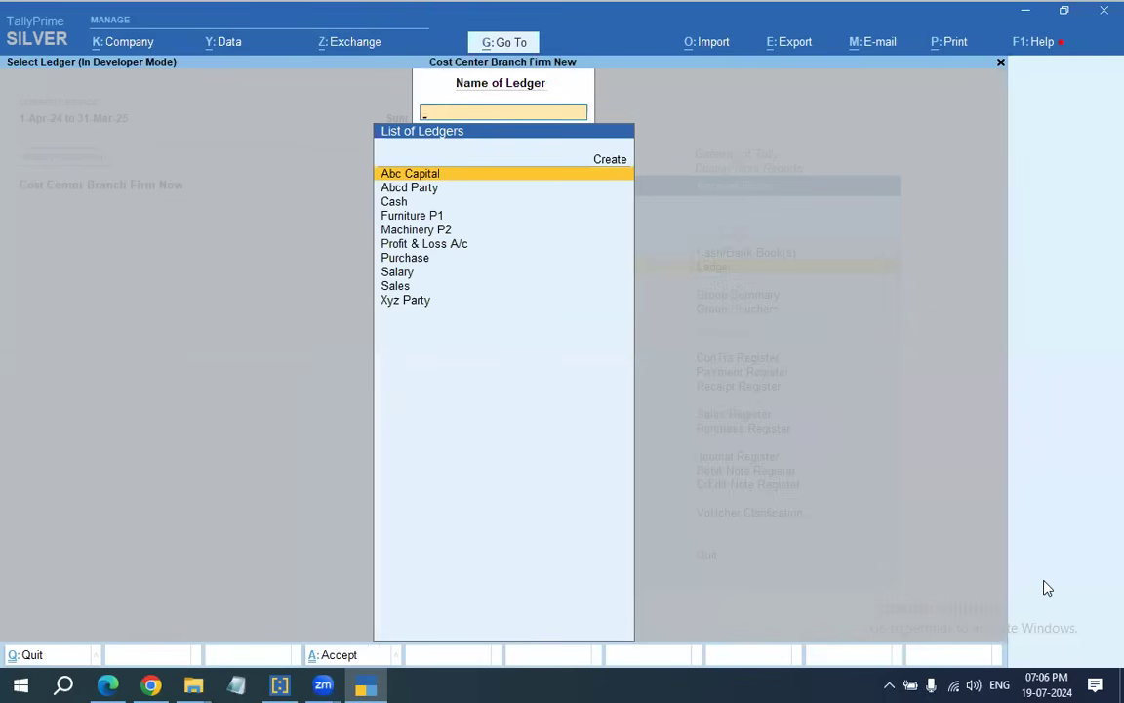
pyautogui.press('Down')
pyautogui.press('Return')
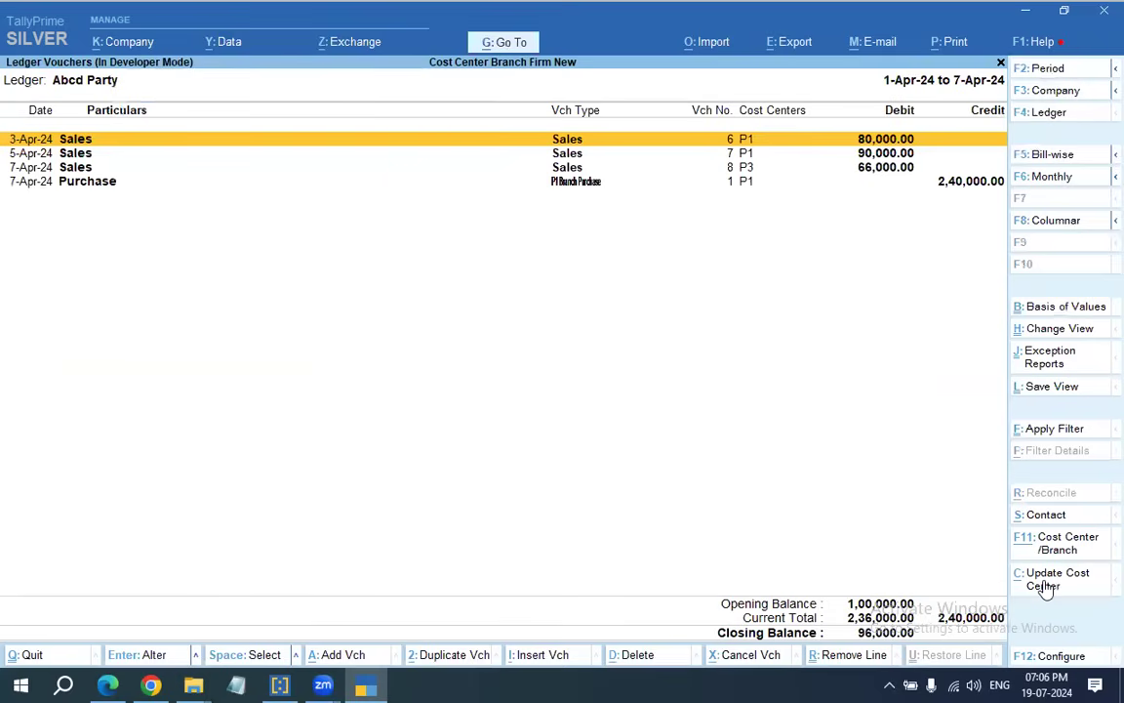
# Configure the Abcd Party ledger vouchers to show the Cost Center/Branch column and review the branch of each voucher.
pyautogui.press('F12')
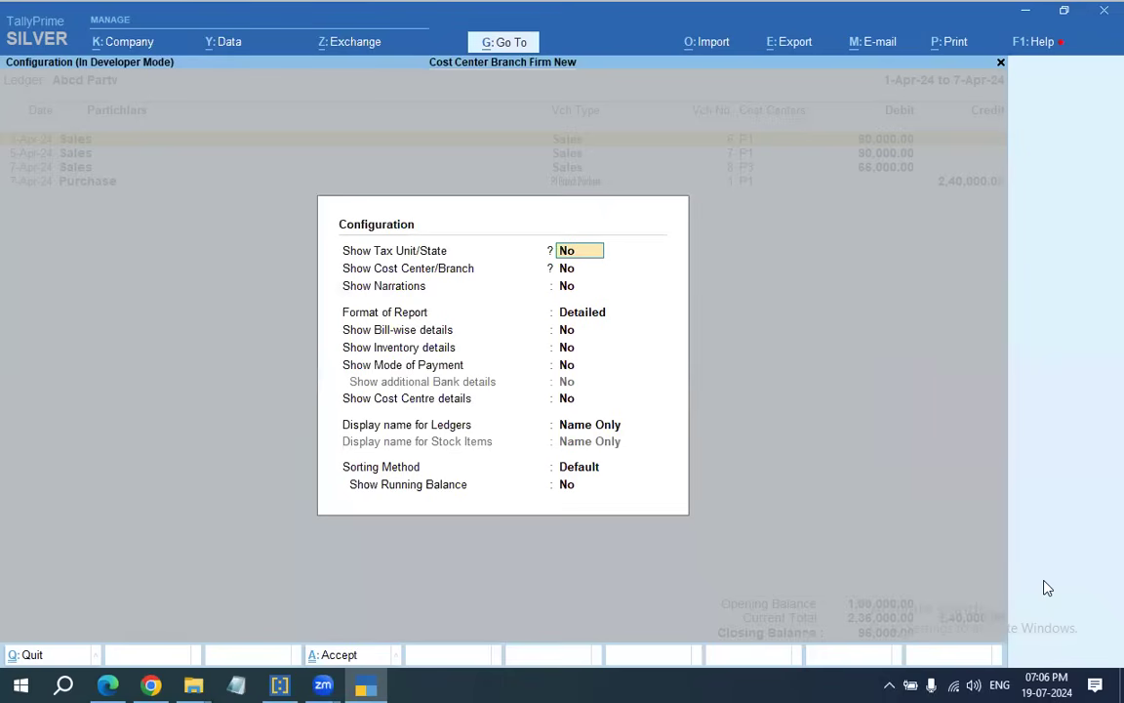
pyautogui.press('Return')
pyautogui.press('y')
pyautogui.hotkey('ctrl', 'a')
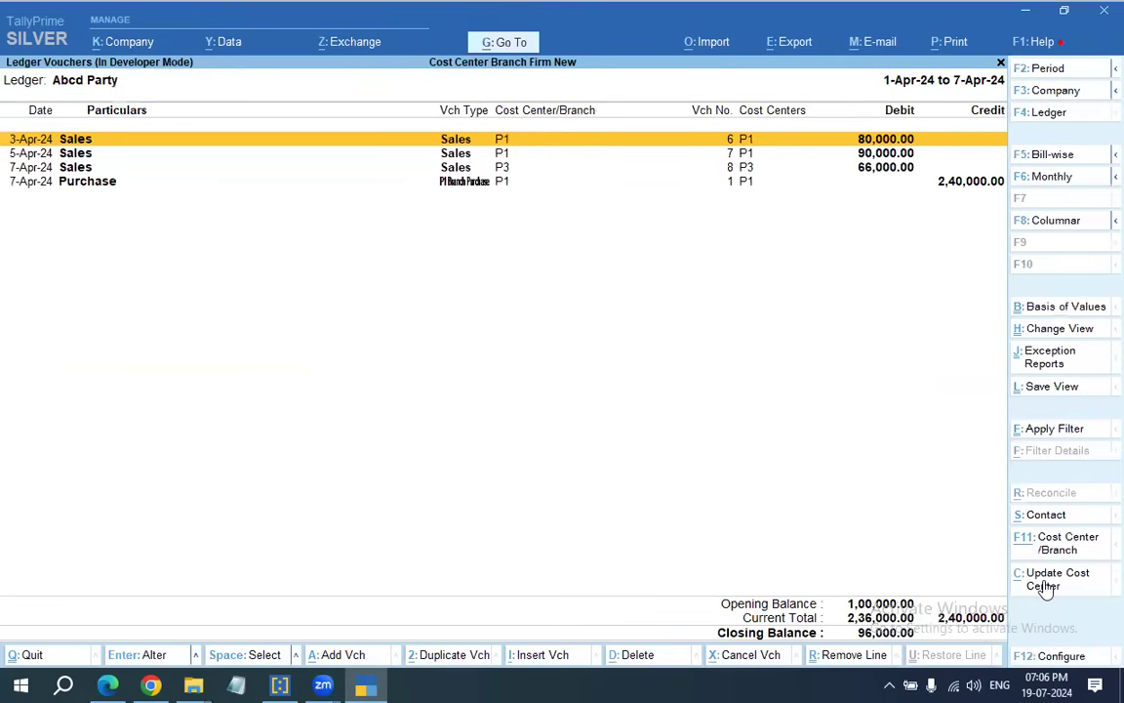
pyautogui.press('Down')
pyautogui.press('Down')
pyautogui.press('Down')
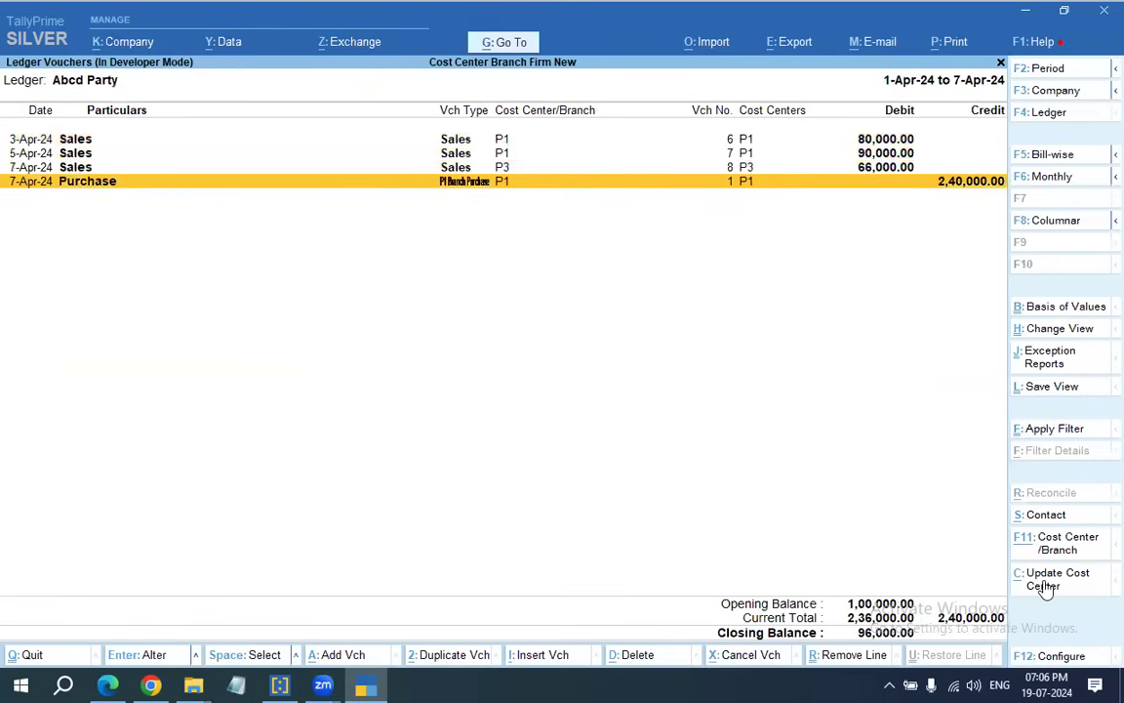
pyautogui.press('Up')
pyautogui.press('Up')
pyautogui.press('Up')
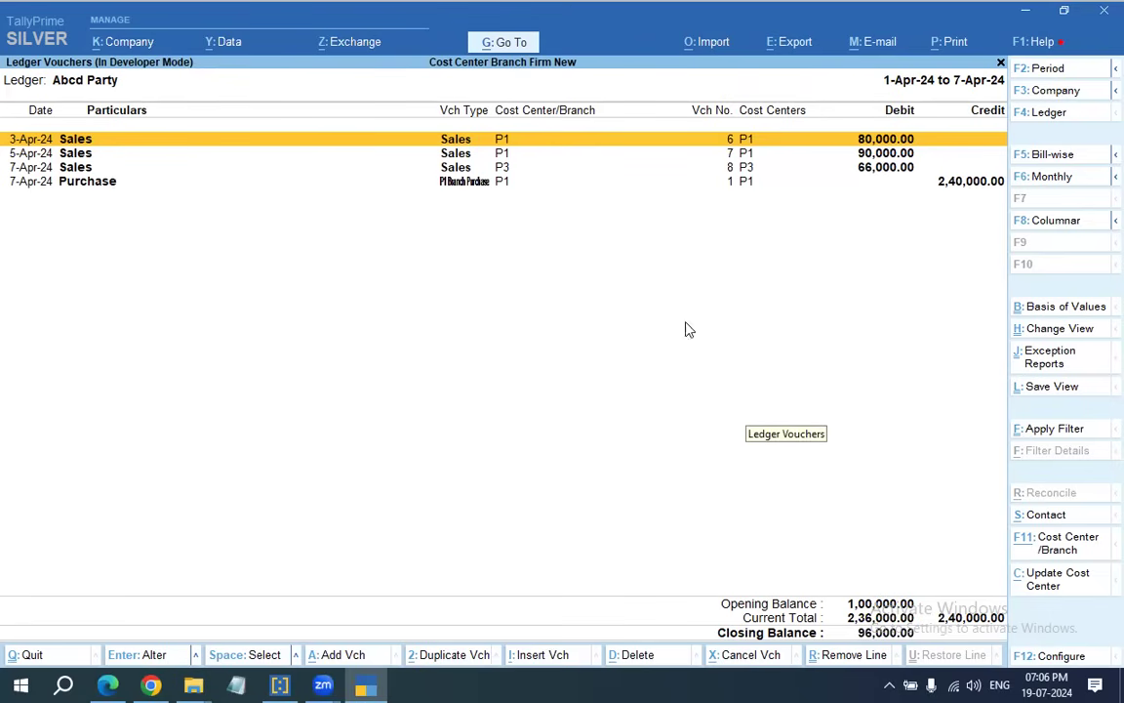
# Filter the Abcd Party ledger vouchers to branch P1, and after that to branch P3.
pyautogui.click(1046, 546)
pyautogui.press('Return')
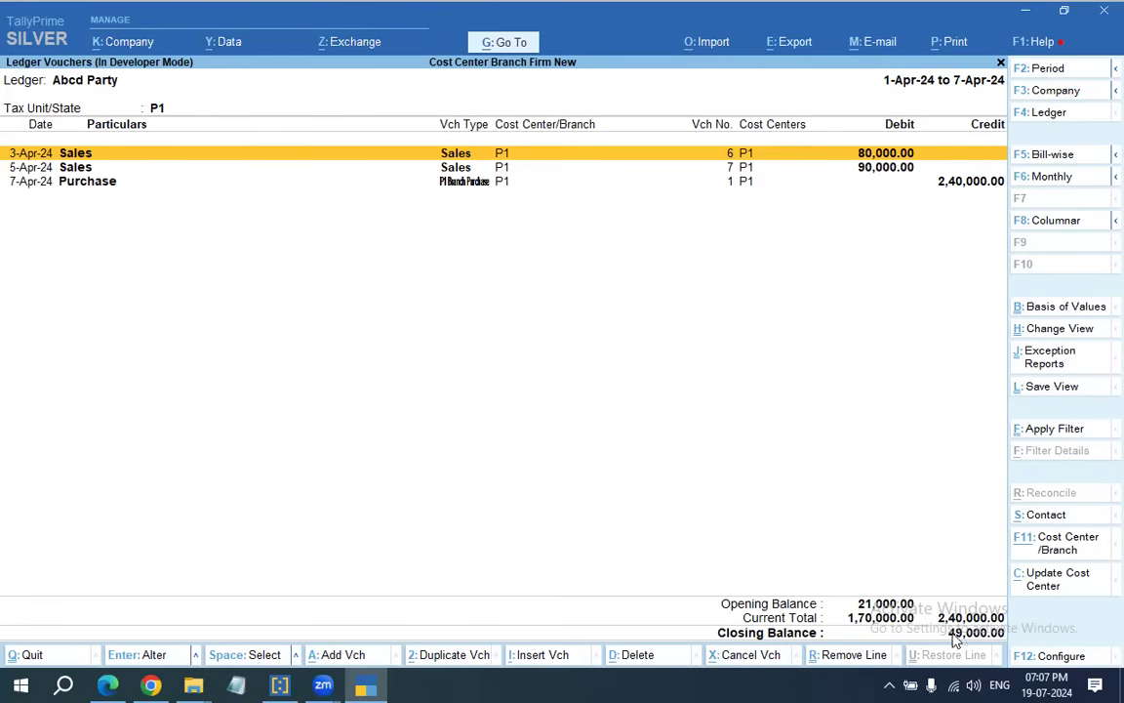
pyautogui.click(1036, 557)
pyautogui.press('Down')
pyautogui.press('Down')
pyautogui.press('Down')
pyautogui.press('Return')
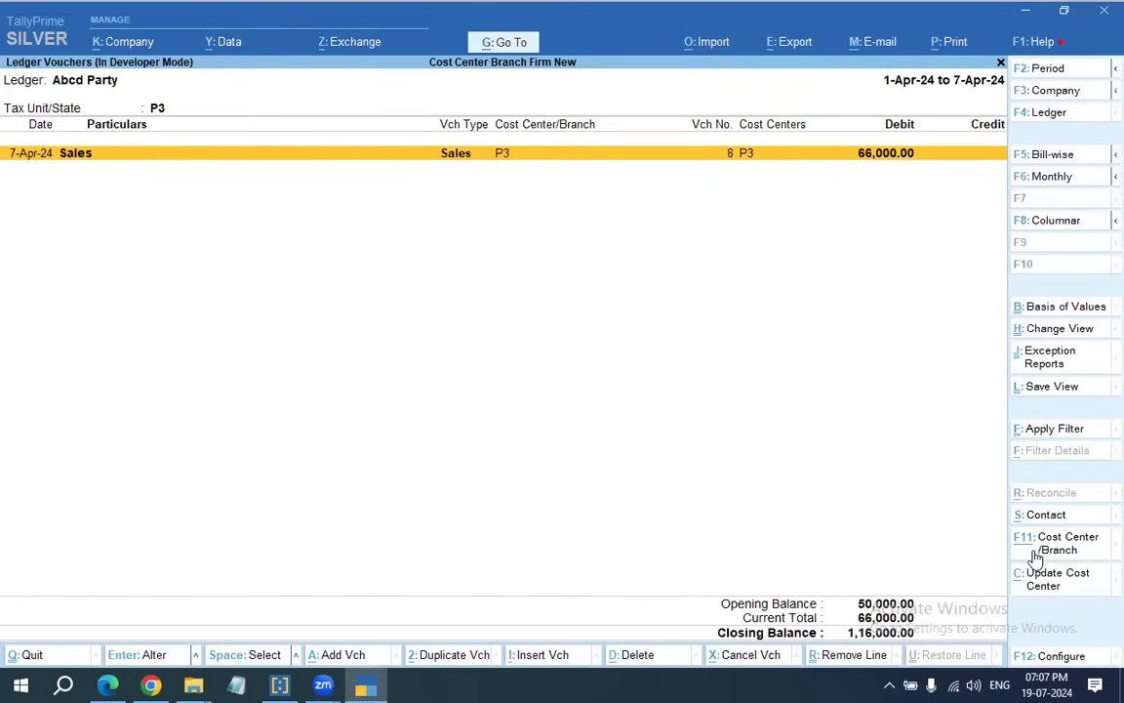
# Switch the Abcd Party ledger to its bill-wise outstandings and show the Cost Center/Branch Name column.
pyautogui.click(1018, 156)
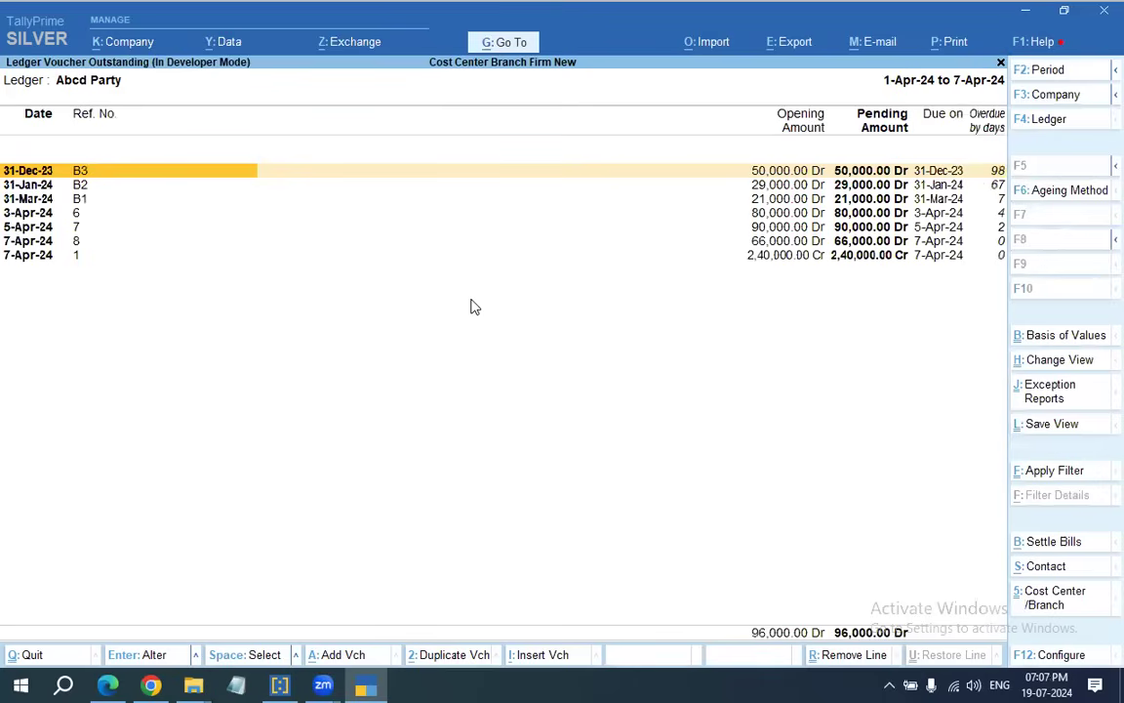
pyautogui.press('F12')
pyautogui.press('y')
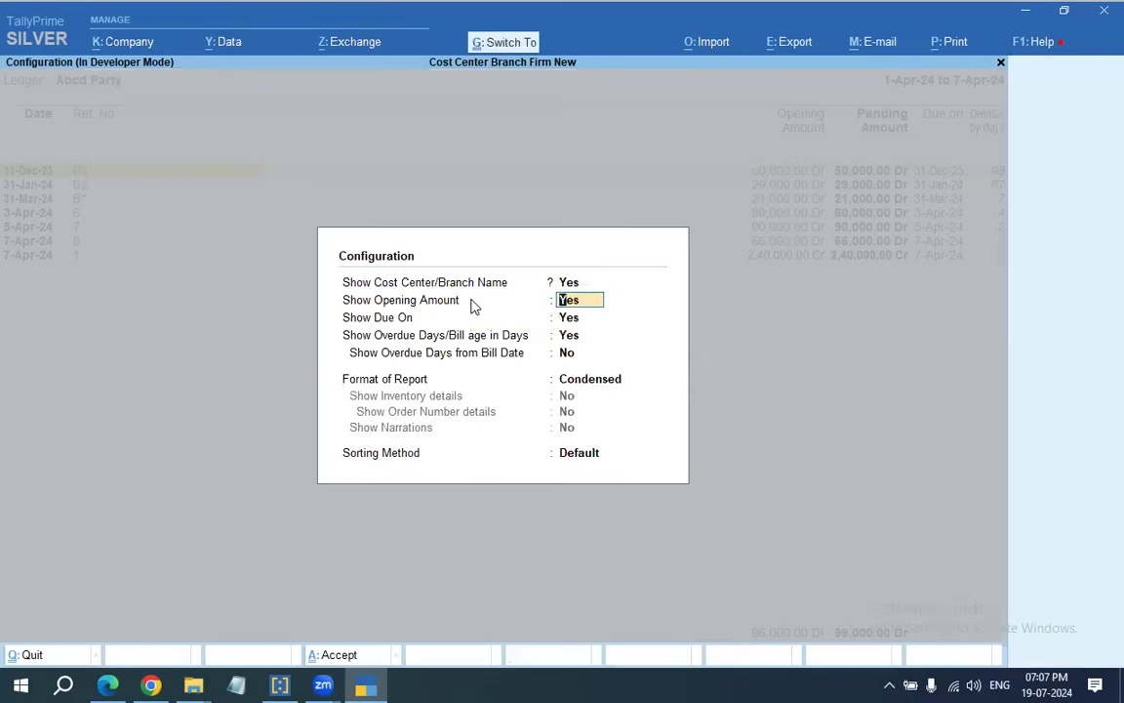
pyautogui.hotkey('ctrl', 'a')
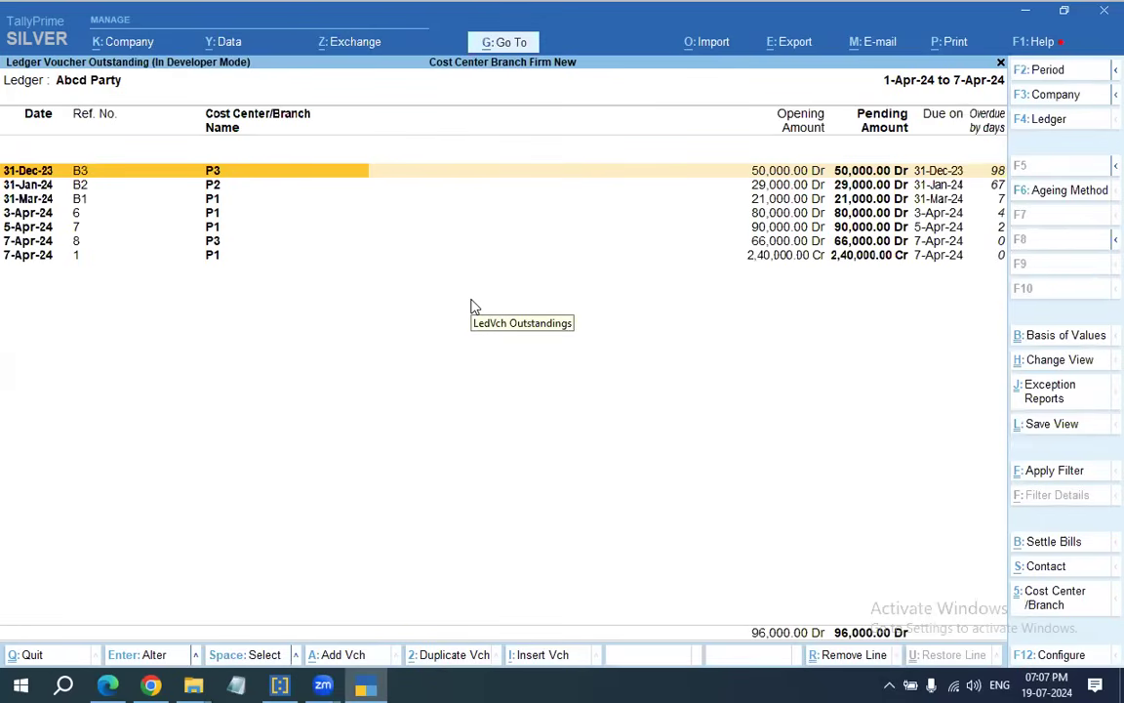
# Examine Abcd Party's outstanding bills and the branch assigned to each one.
pyautogui.press('Down')
pyautogui.press('Down')
pyautogui.press('Down')
pyautogui.press('Down')
pyautogui.press('Down')
pyautogui.press('Up')
pyautogui.press('Up')
pyautogui.press('Up')
pyautogui.press('Up')
pyautogui.press('Up')
pyautogui.press('Down')
pyautogui.press('Down')
pyautogui.press('Down')
pyautogui.press('Down')
pyautogui.press('Down')
pyautogui.press('Down')
pyautogui.press('Up')
pyautogui.press('Up')
pyautogui.press('Up')
pyautogui.press('Up')
pyautogui.press('Up')
pyautogui.press('Up')
# Filter Abcd Party's outstanding bills to branch P3.
pyautogui.click(1054, 599)
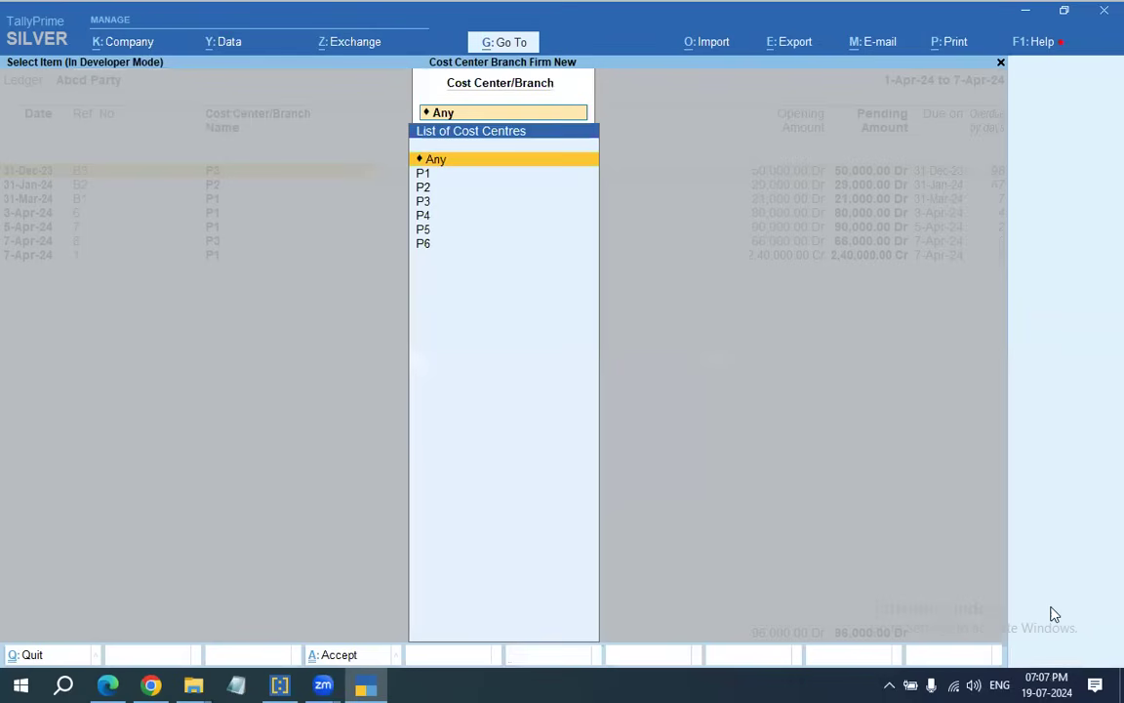
pyautogui.press('Down')
pyautogui.press('Down')
pyautogui.press('Down')
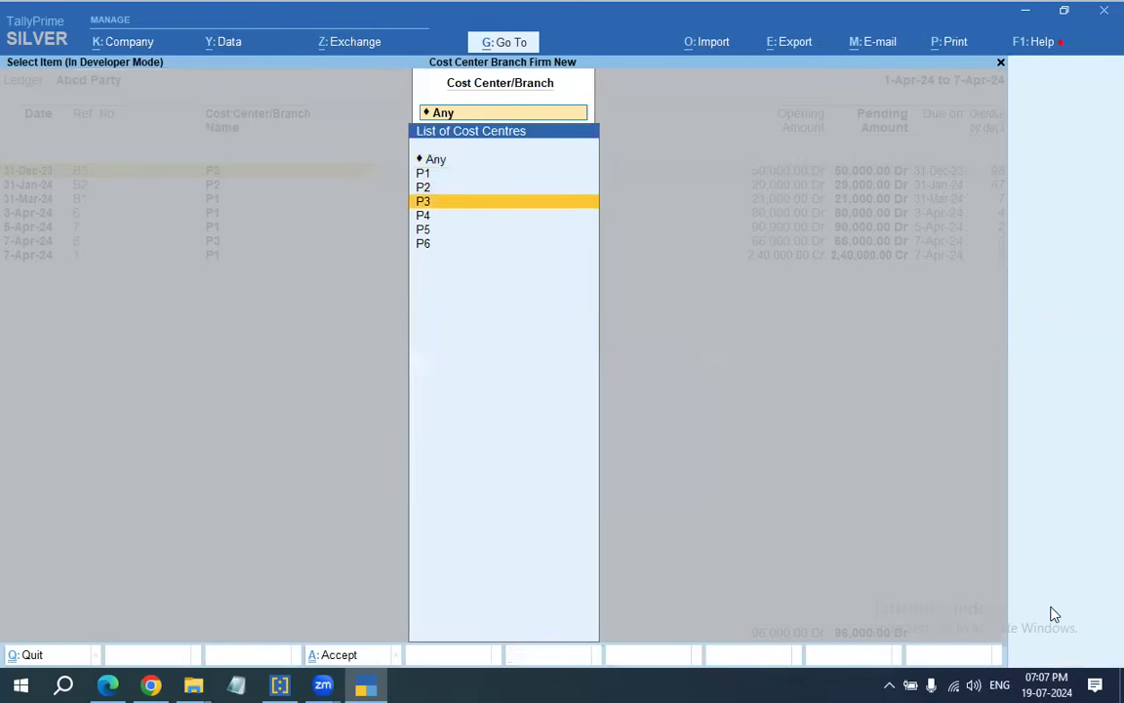
pyautogui.press('Return')
pyautogui.press('Down')
pyautogui.press('Up')
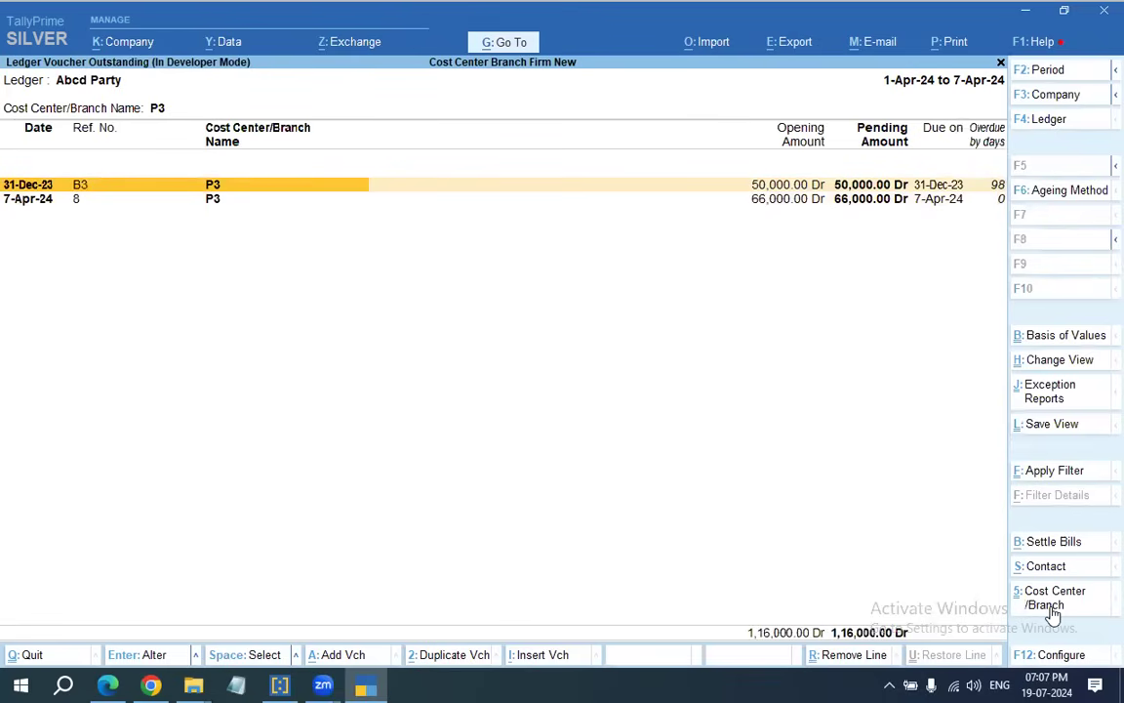
# Filter Abcd Party's outstanding bills to branch P1, and return to the additional reports list.
pyautogui.click(1053, 612)
pyautogui.press('Down')
pyautogui.press('Return')
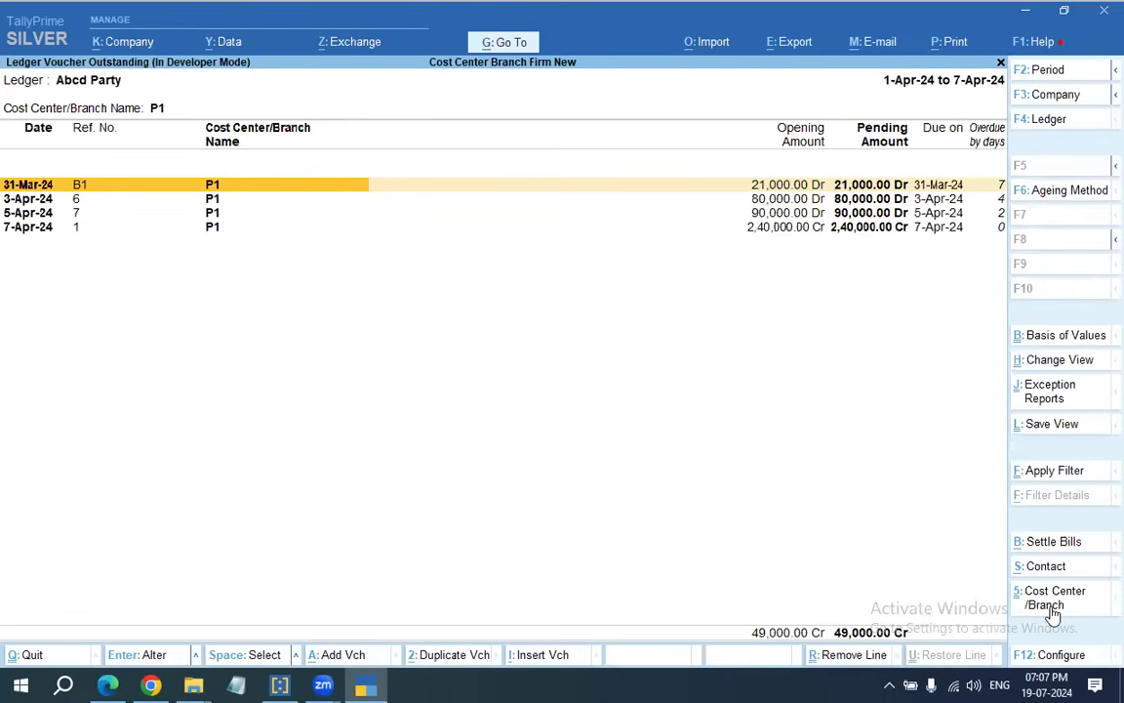
pyautogui.press('Escape')
pyautogui.press('Escape')
pyautogui.press('Escape')
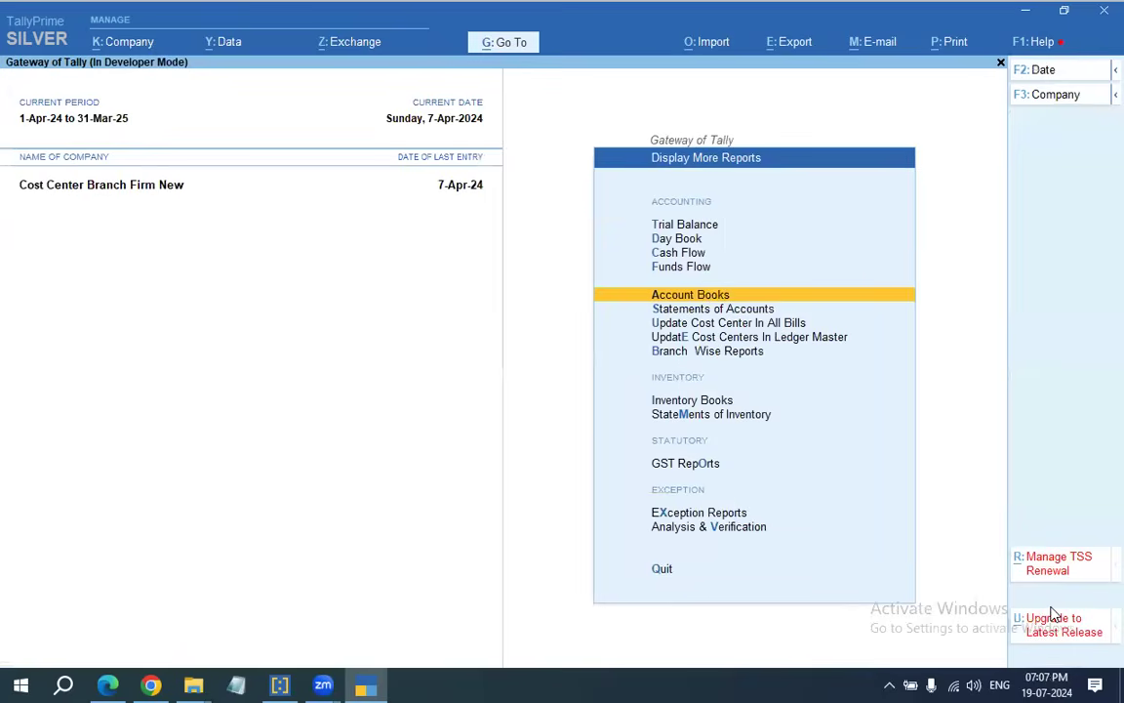
# Open the bills receivable report from the outstandings in the statements of accounts.
pyautogui.press('d')
pyautogui.press('Escape')
pyautogui.press('Down')
pyautogui.press('Down')
pyautogui.press('Down')
pyautogui.press('Down')
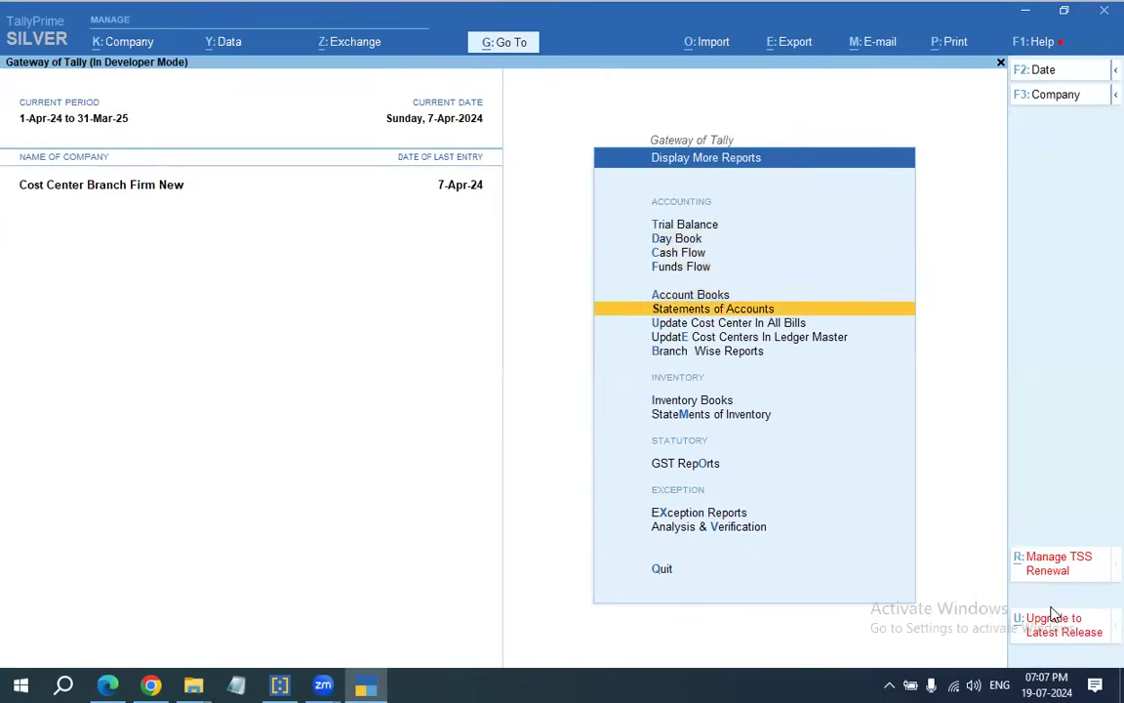
pyautogui.press('Return')
pyautogui.press('Return')
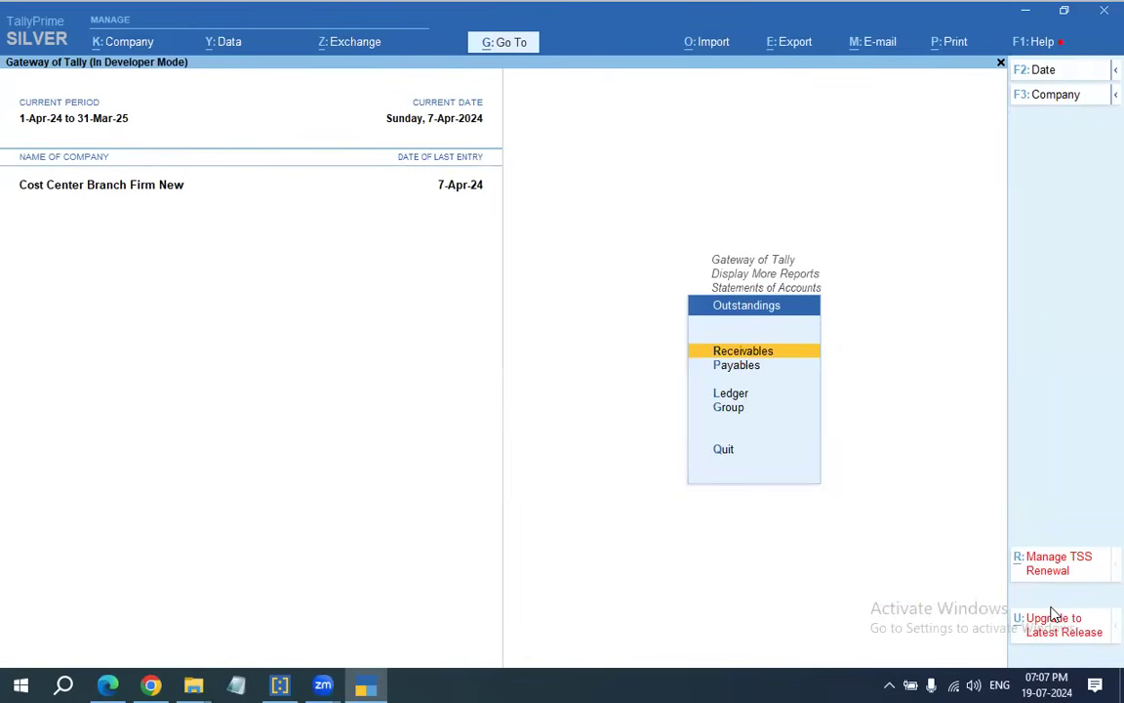
pyautogui.press('Return')
# Configure the bills receivable report to show the Cost Center/Branch Name column and go through its bills.
pyautogui.press('F12')
pyautogui.write('y')
pyautogui.press('Return')
pyautogui.hotkey('ctrl', 'a')
pyautogui.press('Down')
pyautogui.press('Down')
pyautogui.press('Down')
pyautogui.press('Down')
pyautogui.press('Down')
pyautogui.press('Down')
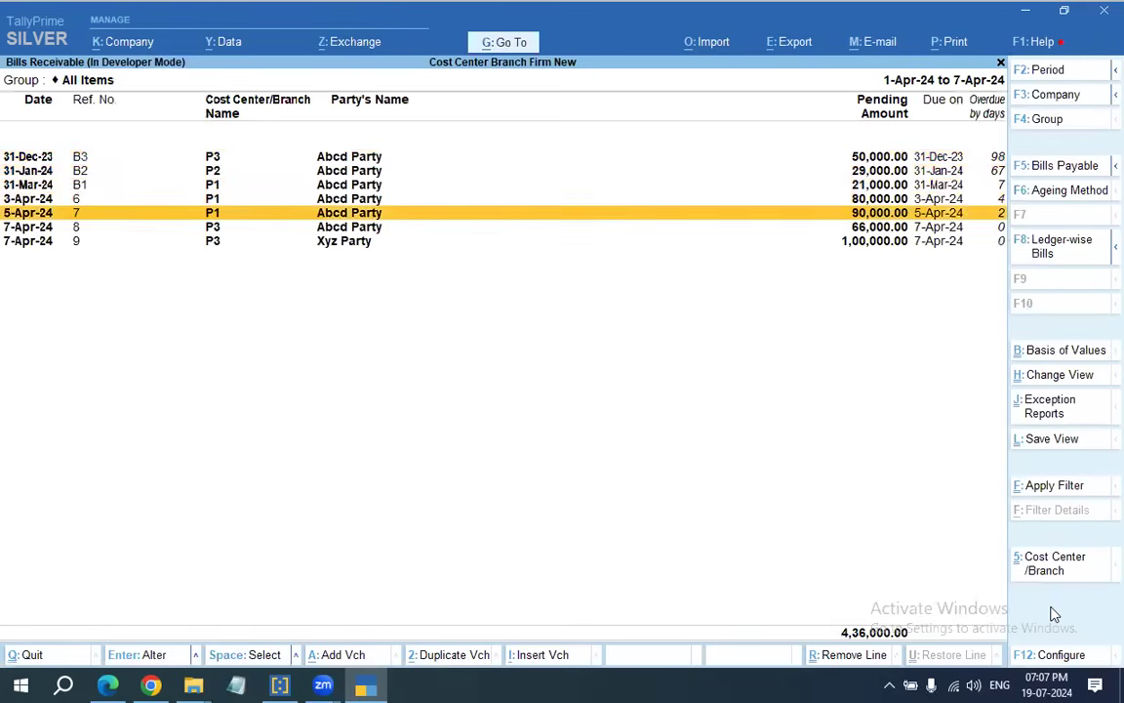
# Filter the bills receivable report to branch P1.
pyautogui.click(1057, 568)
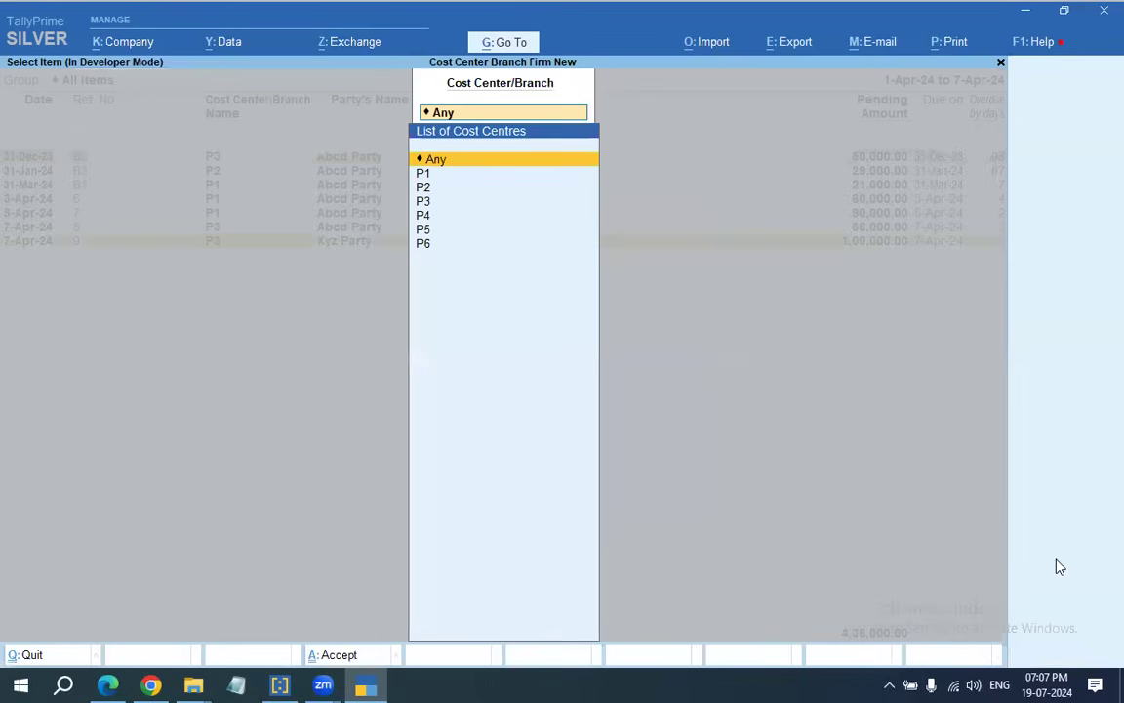
pyautogui.press('Down')
pyautogui.press('Return')
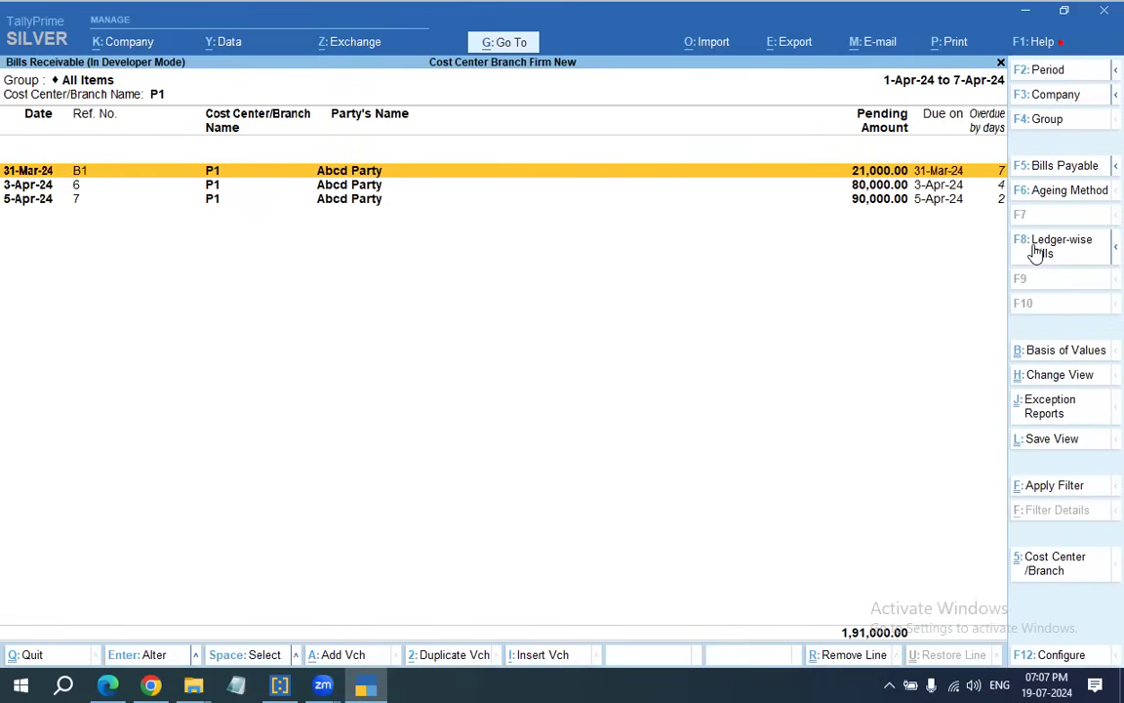
pyautogui.press('F12')
pyautogui.press('Escape')
# Show the receivables as ledger-wise bills and reset the Cost Center/Branch filter to Any.
pyautogui.click(1037, 251)
pyautogui.click(1051, 544)
pyautogui.press('Return')
pyautogui.press('Up')
pyautogui.press('Up')
pyautogui.press('Up')
pyautogui.press('Up')
pyautogui.press('Up')
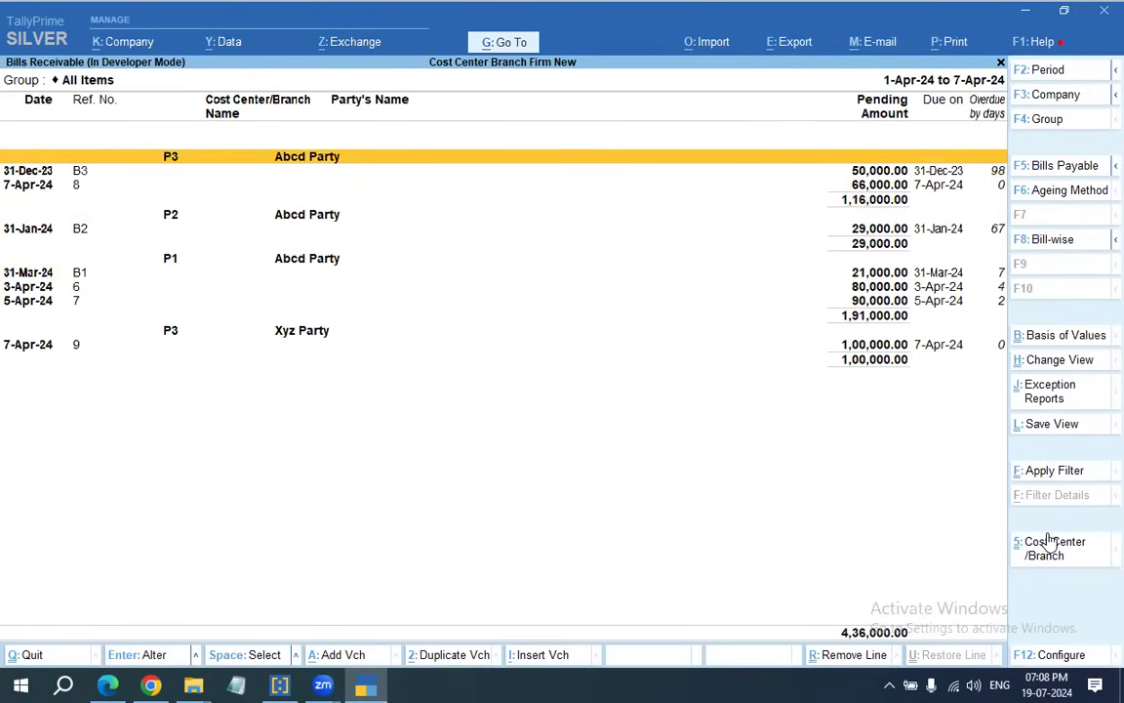
# Examine the ledger-wise receivable bills and subtotals for each branch and party.
pyautogui.press('Down')
pyautogui.press('Down')
pyautogui.press('Down')
pyautogui.press('Down')
pyautogui.press('Down')
pyautogui.press('Down')
pyautogui.press('Down')
pyautogui.press('Down')
pyautogui.press('Down')
pyautogui.press('Down')
pyautogui.press('Down')
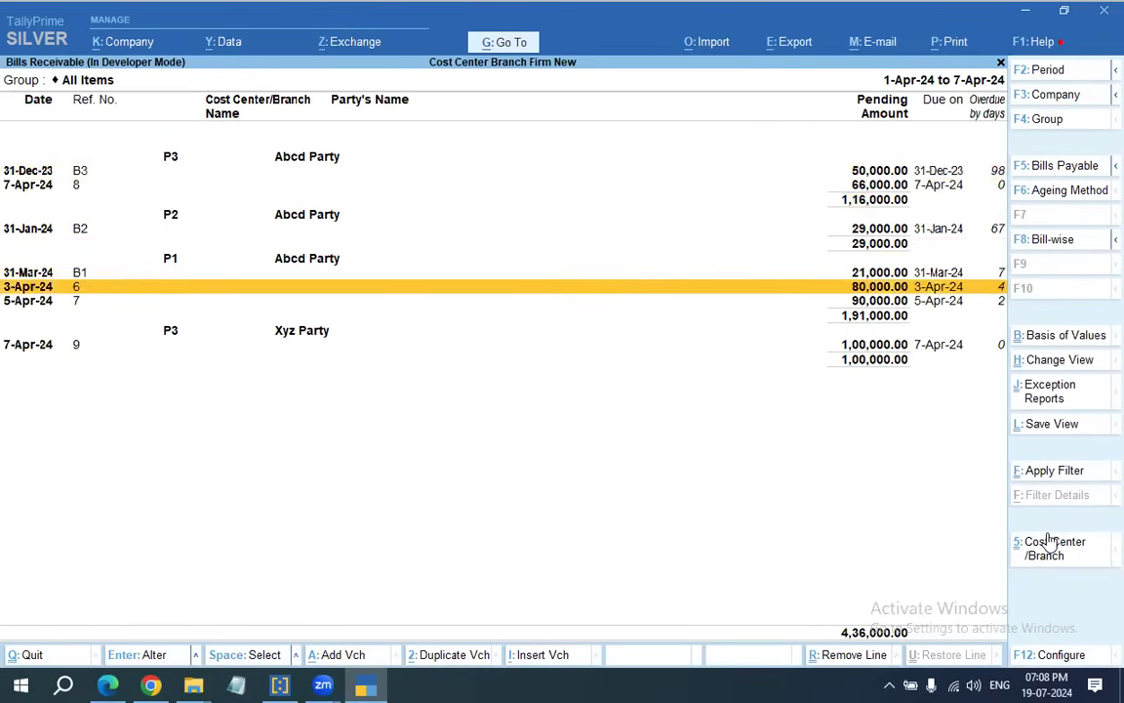
pyautogui.press('Down')
pyautogui.press('Up')
pyautogui.press('Up')
pyautogui.press('Up')
pyautogui.press('Up')
pyautogui.press('Up')
pyautogui.press('Up')
pyautogui.press('Up')
pyautogui.press('Up')
pyautogui.press('Up')
pyautogui.press('Up')
pyautogui.press('Up')
pyautogui.press('Up')
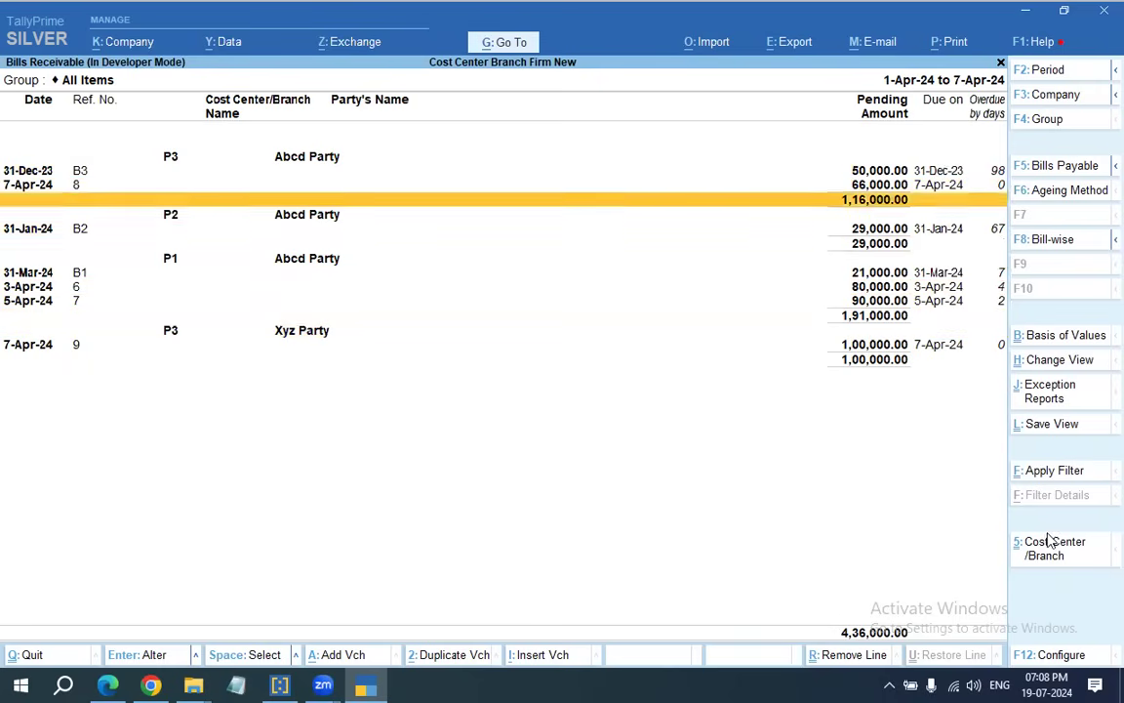
pyautogui.press('Down')
pyautogui.press('Down')
pyautogui.press('Down')
pyautogui.press('Down')
pyautogui.press('Down')
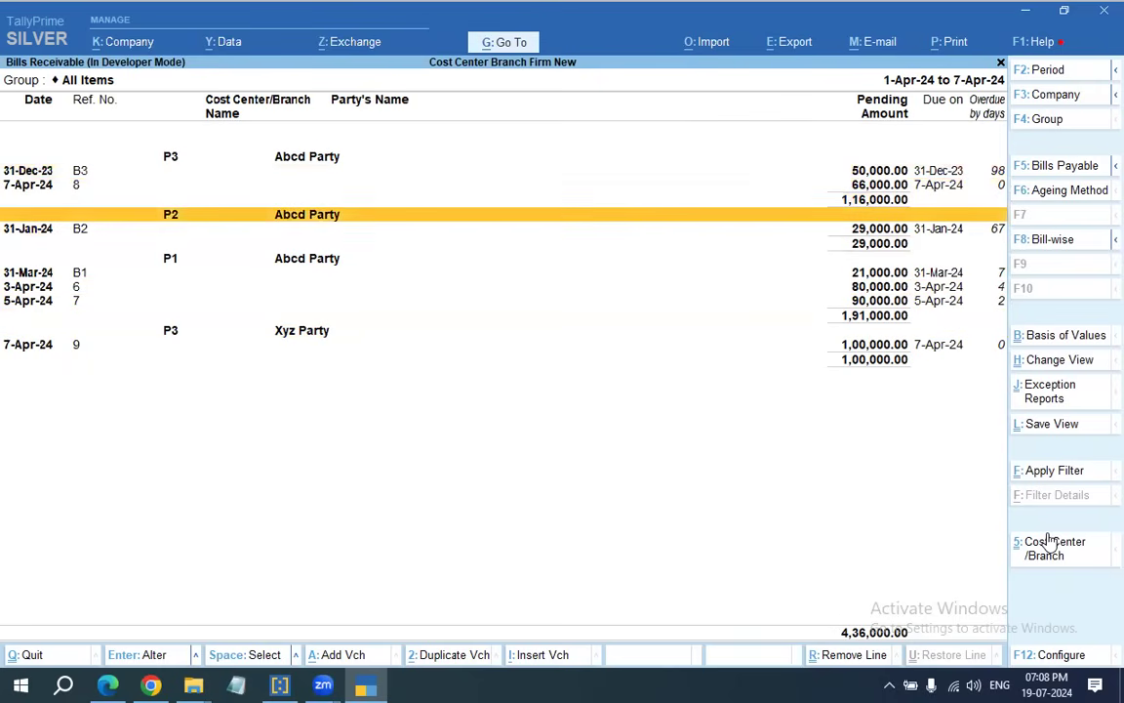
pyautogui.press('Down')
pyautogui.press('Down')
pyautogui.press('Down')
pyautogui.press('Down')
pyautogui.press('Down')
pyautogui.press('Down')
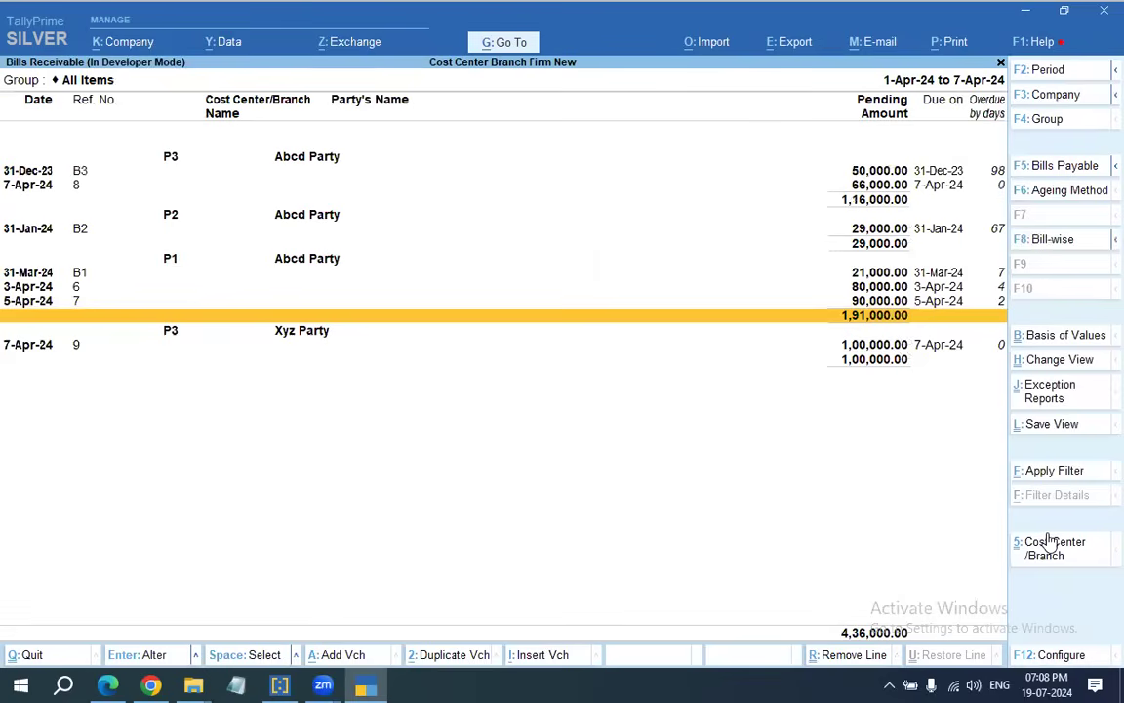
# Filter the ledger-wise receivables to branch P3, and close the report.
pyautogui.click(1049, 544)
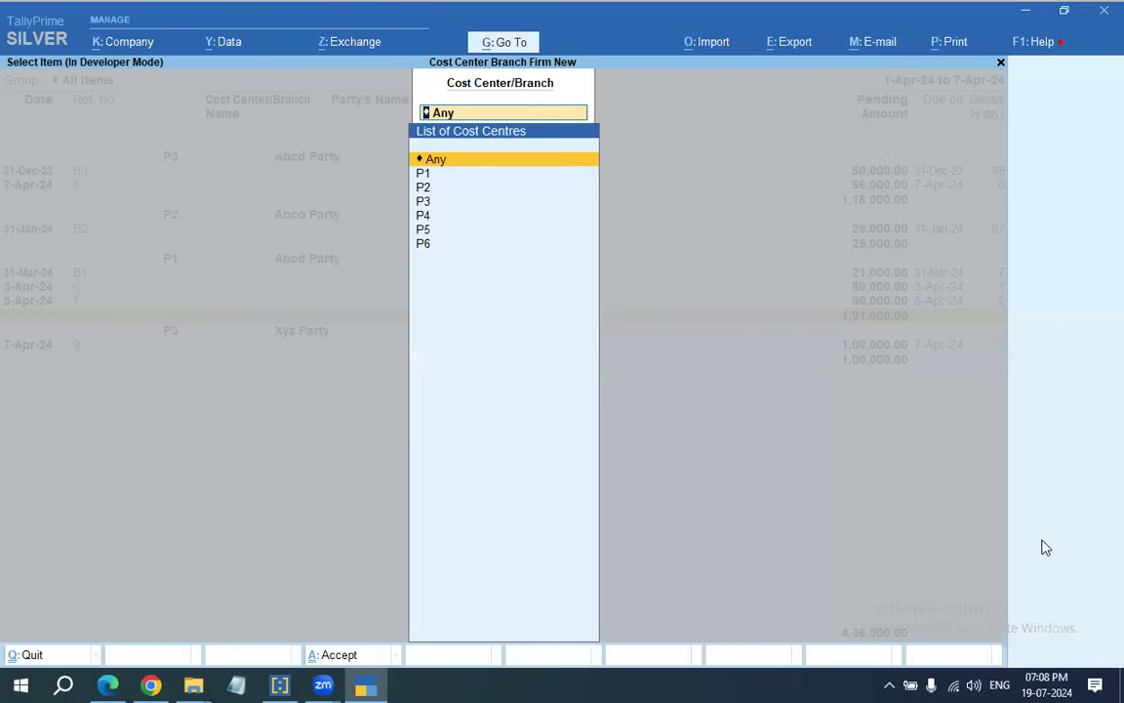
pyautogui.press('Down')
pyautogui.press('Down')
pyautogui.press('Down')
pyautogui.press('Return')
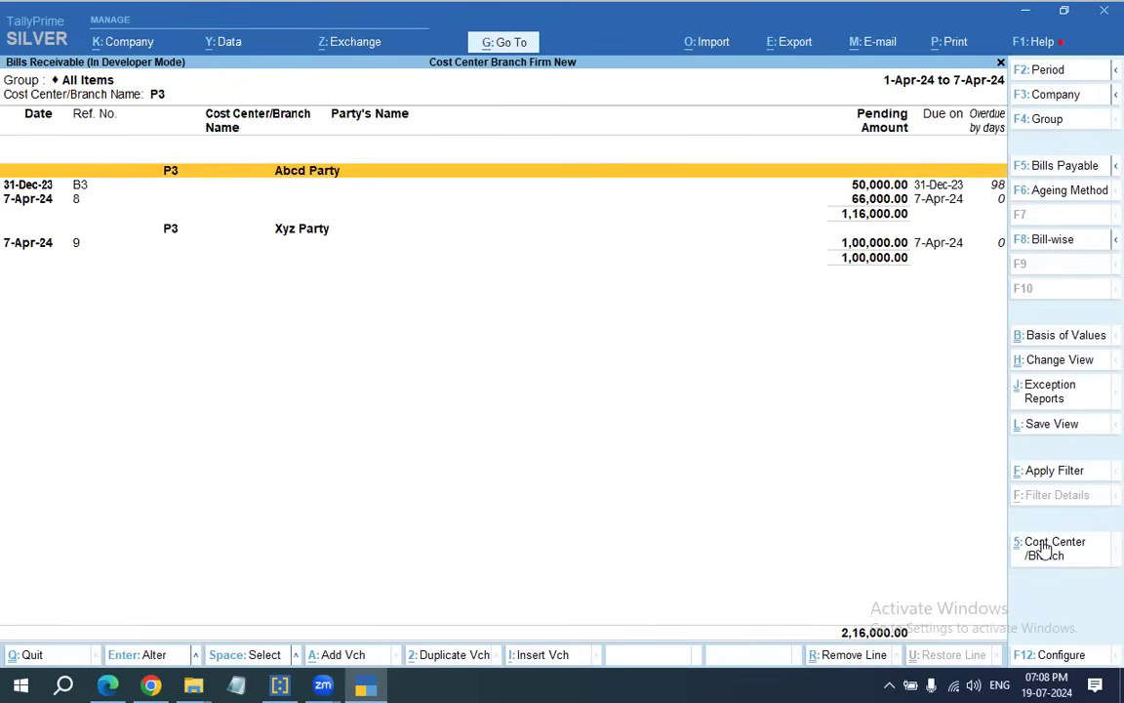
pyautogui.hotkey('alt', 'p')
pyautogui.press('Escape')
pyautogui.press('Escape')
# Open the bills payable report as ledger-wise bills with the Cost Center/Branch Name column shown.
pyautogui.press('p')
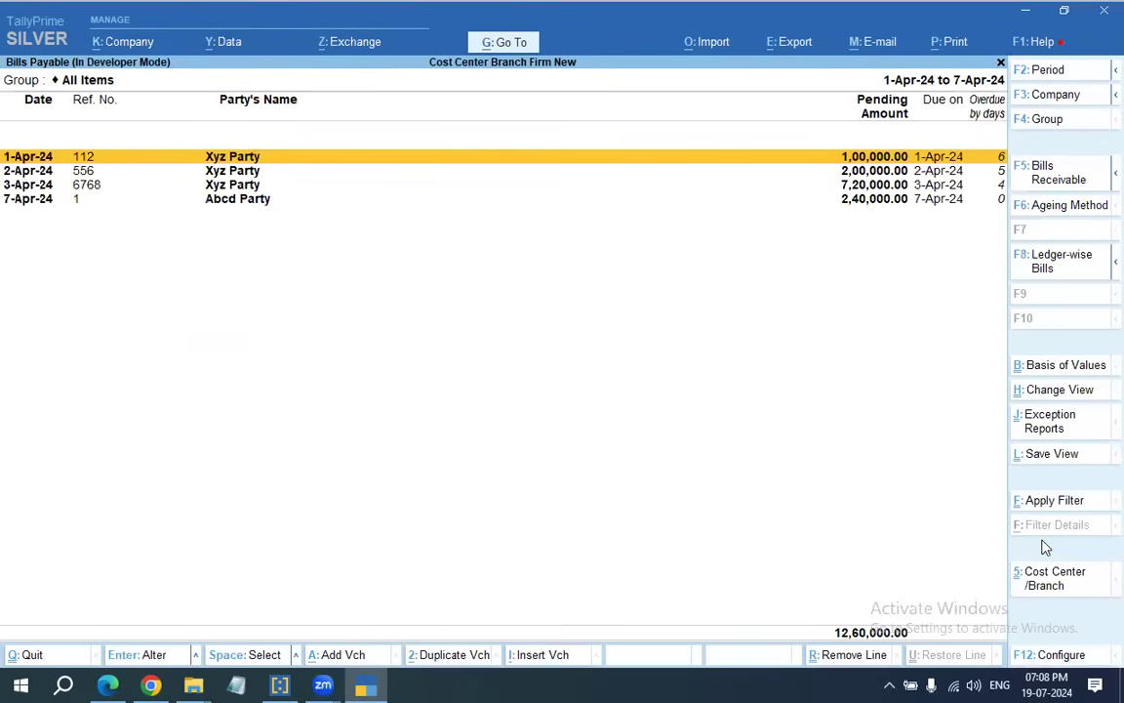
pyautogui.click(1056, 272)
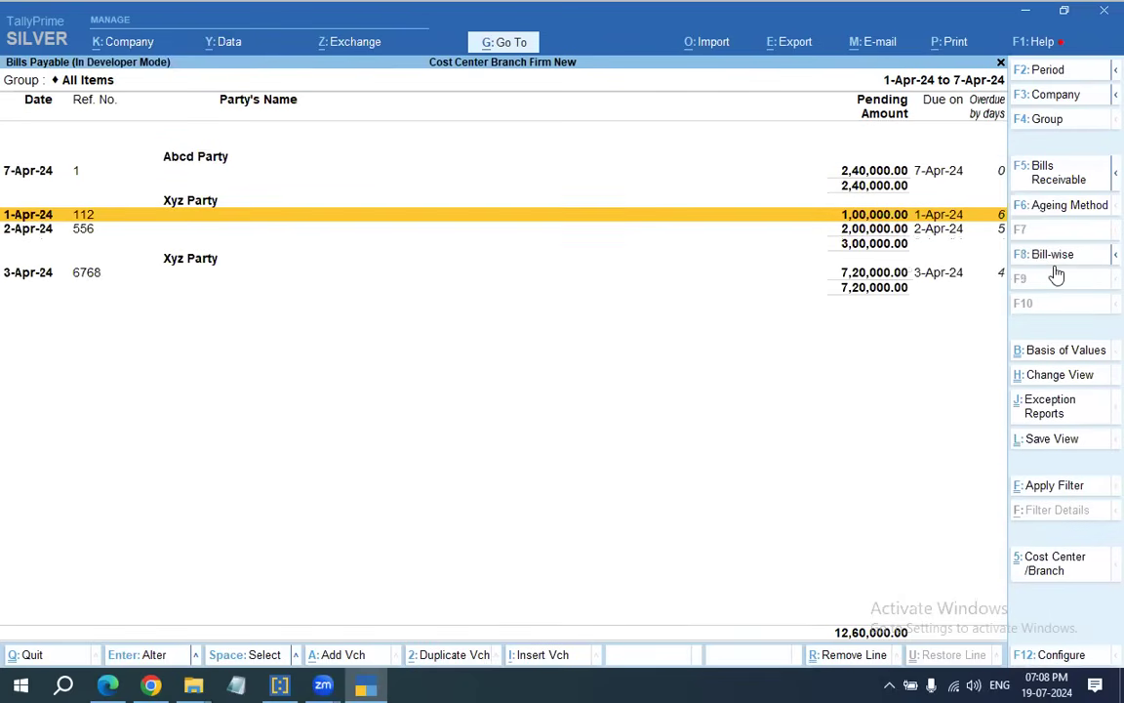
pyautogui.press('F12')
pyautogui.press('y')
pyautogui.hotkey('ctrl', 'a')
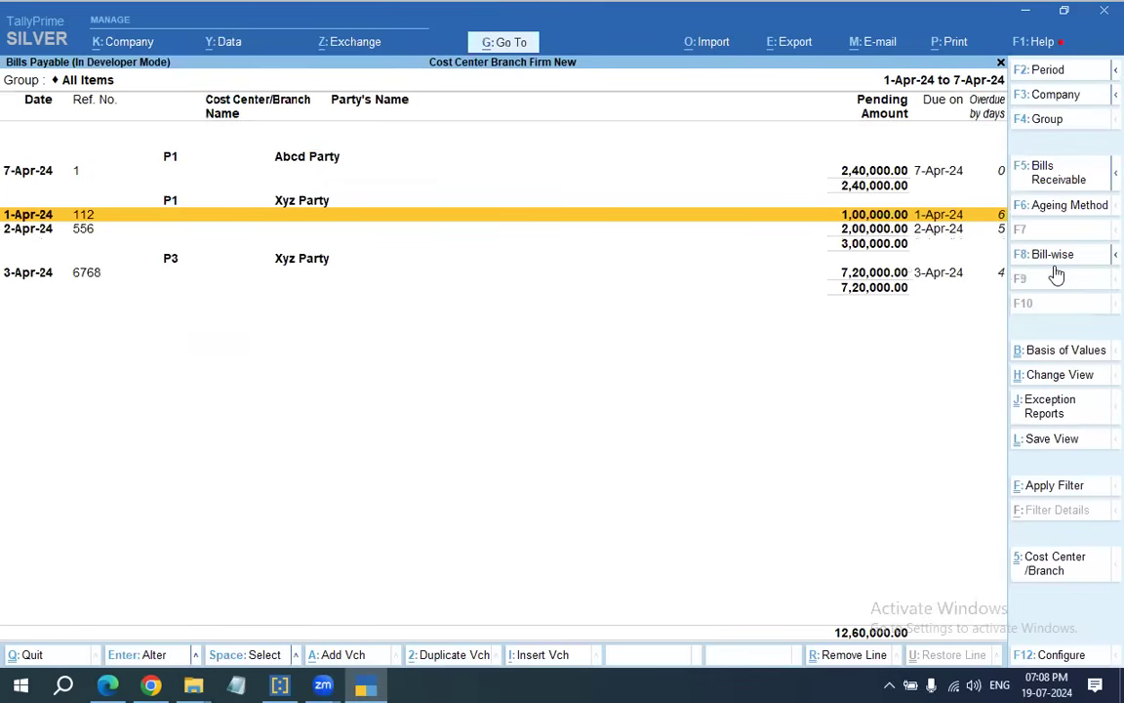
# Filter the bills payable report to branch P2.
pyautogui.click(1020, 566)
pyautogui.press('Down')
pyautogui.press('Down')
pyautogui.press('Return')
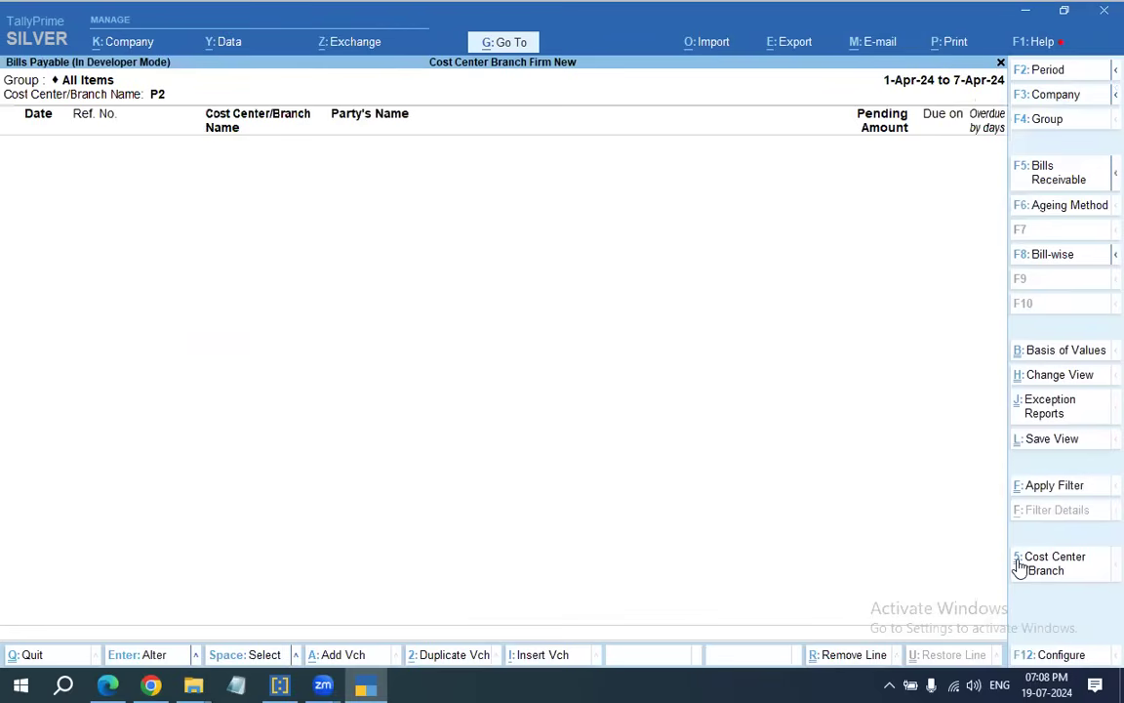
# Filter the bills payable report to branch P3, and close the report.
pyautogui.click(1020, 566)
pyautogui.press('Down')
pyautogui.press('Down')
pyautogui.press('Down')
pyautogui.press('Return')
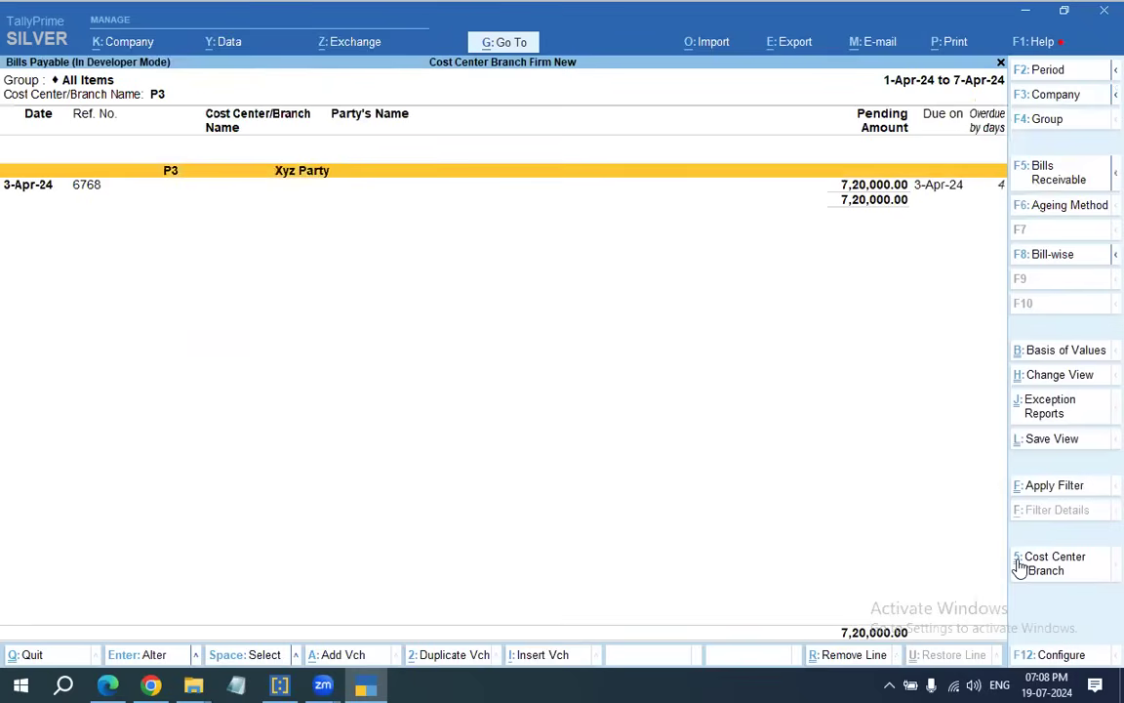
pyautogui.press('Escape')
# Open the group outstandings for Sundry Debtors and show them as ledger-wise bills.
pyautogui.press('Down')
pyautogui.press('Down')
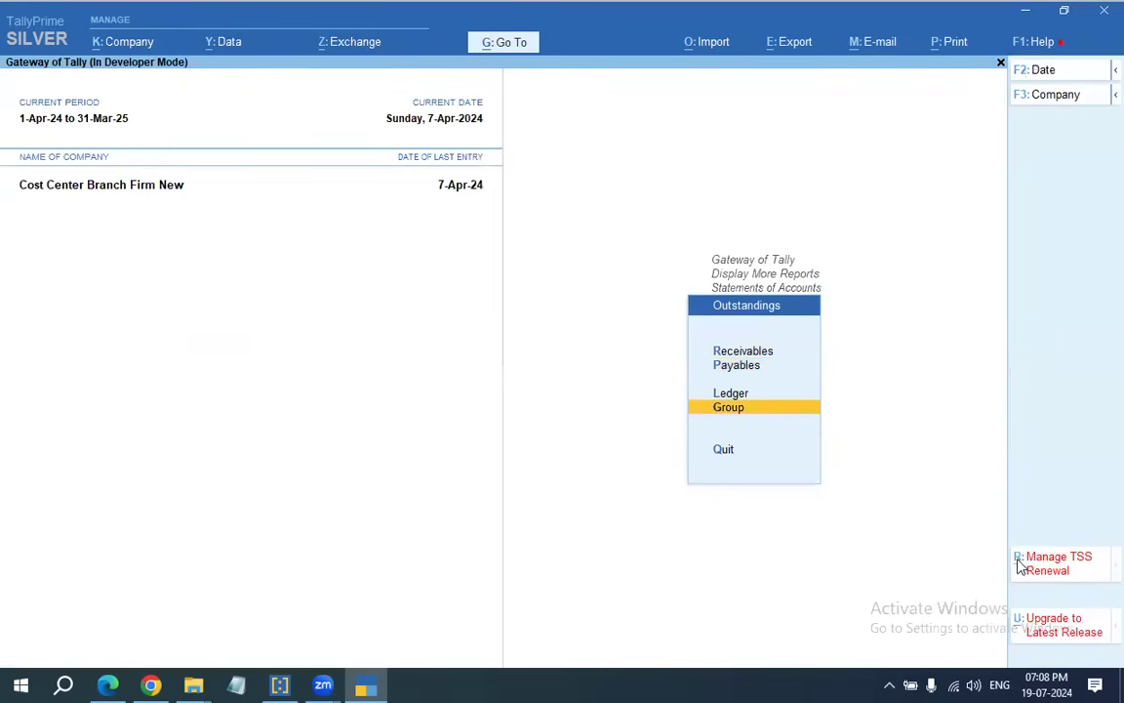
pyautogui.press('Return')
pyautogui.press('Return')
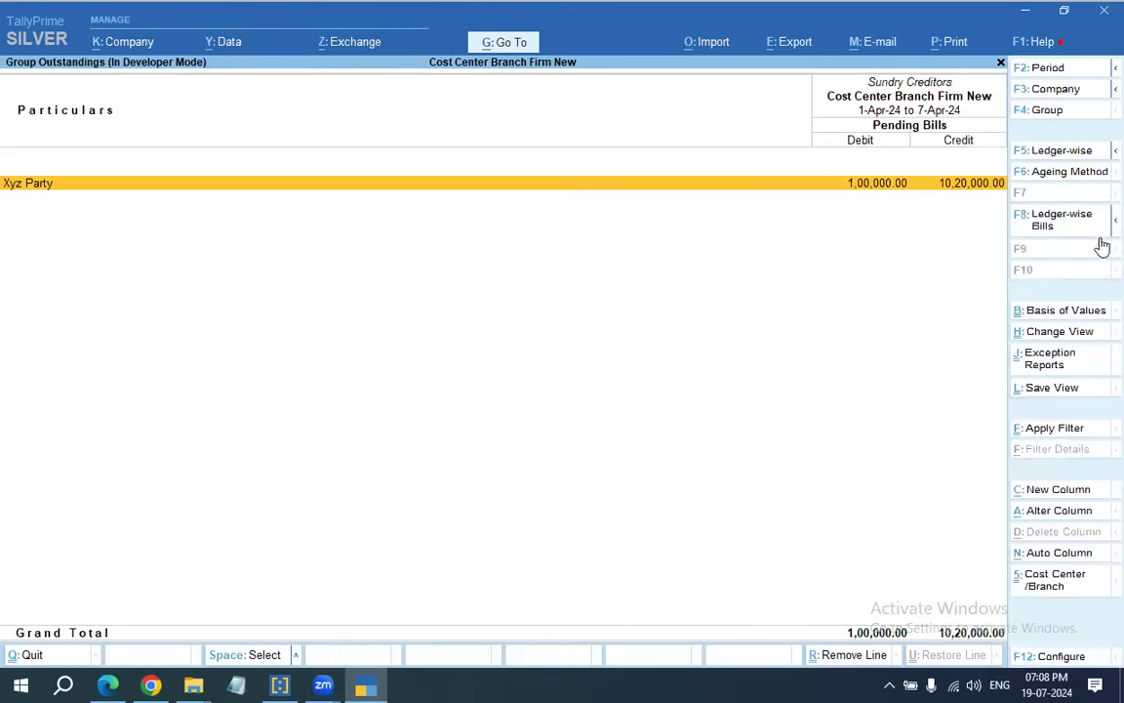
pyautogui.press('F4')
pyautogui.press('Down')
pyautogui.press('Return')
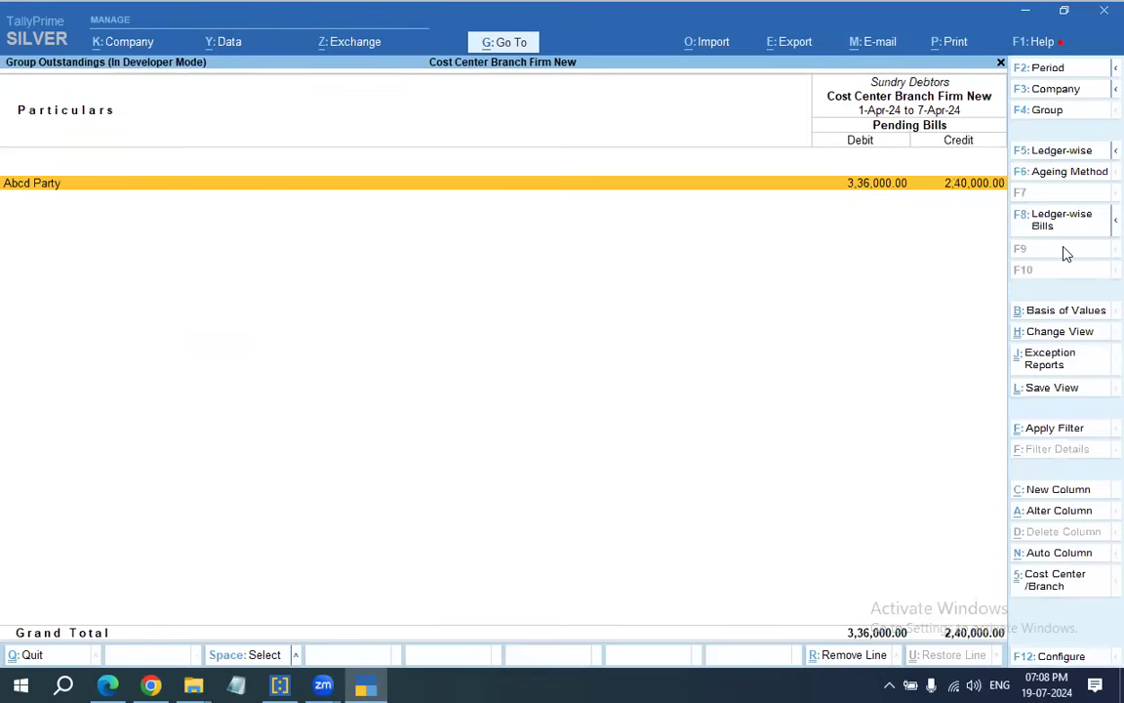
pyautogui.click(1065, 233)
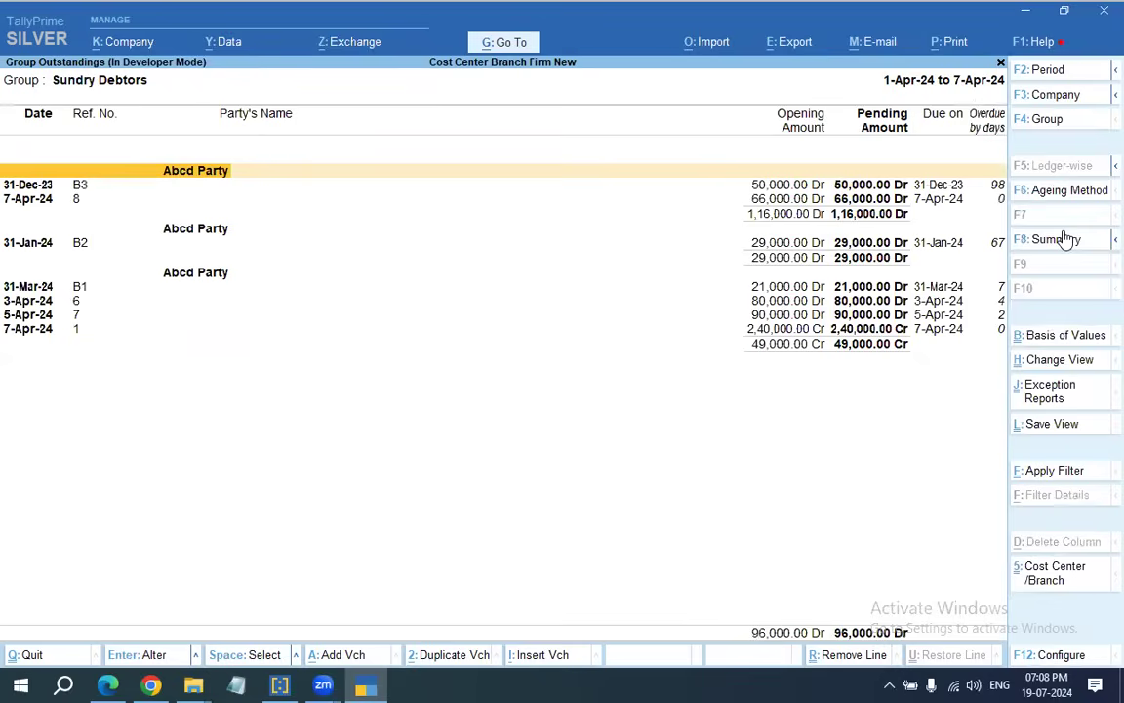
# Show the Cost Center/Branch Name column in the Sundry Debtors group outstandings report.
pyautogui.press('F12')
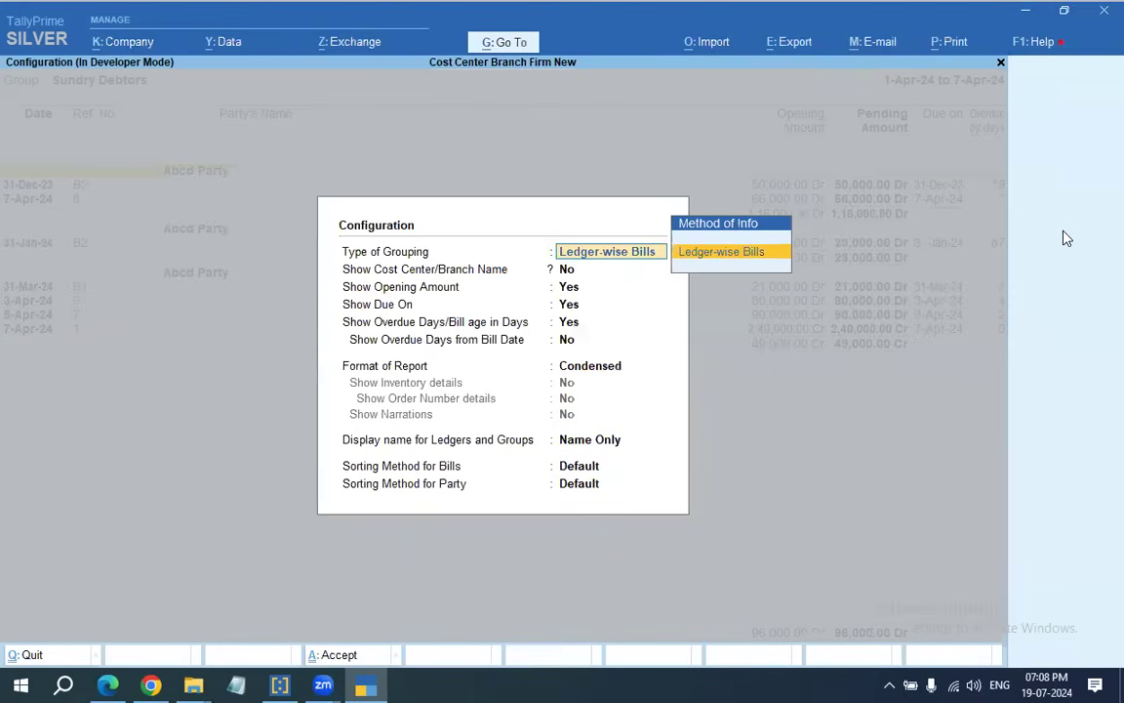
pyautogui.press('Return')
pyautogui.press('Up')
pyautogui.write('y')
pyautogui.press('BackSpace')
pyautogui.press('BackSpace')
pyautogui.press('Down')
pyautogui.press('Return')
pyautogui.hotkey('ctrl', 'a')
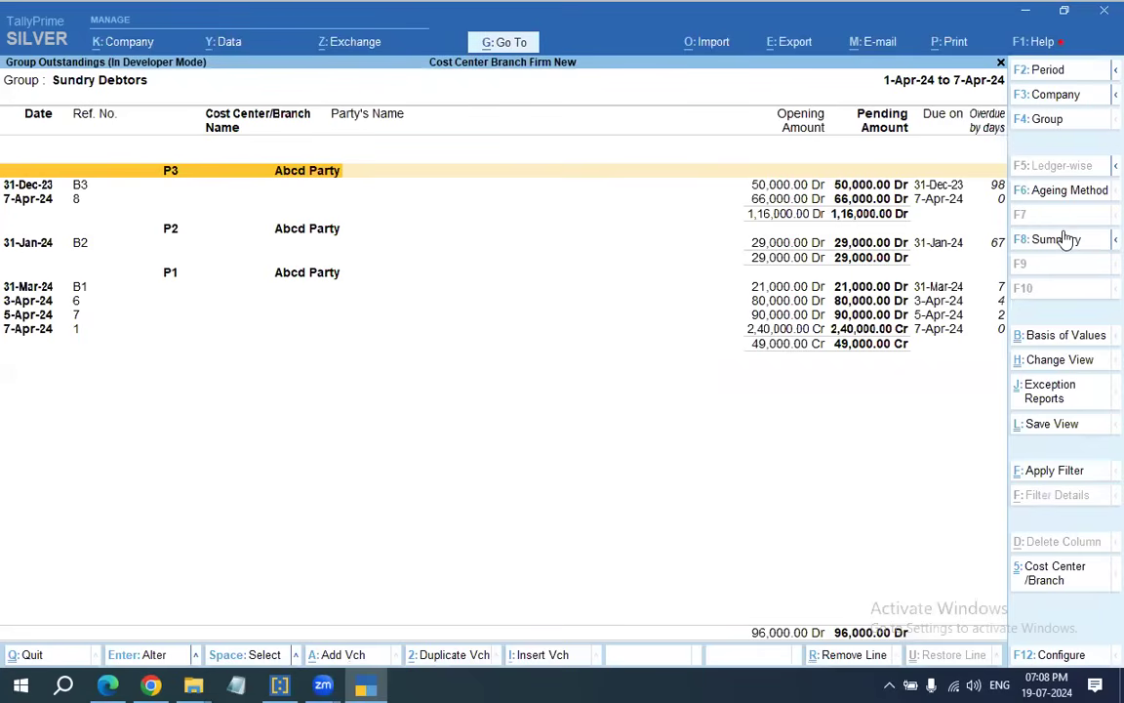
# Filter the Sundry Debtors group outstandings to branch P1, and close the report.
pyautogui.click(1018, 581)
pyautogui.press('Down')
pyautogui.press('Down')
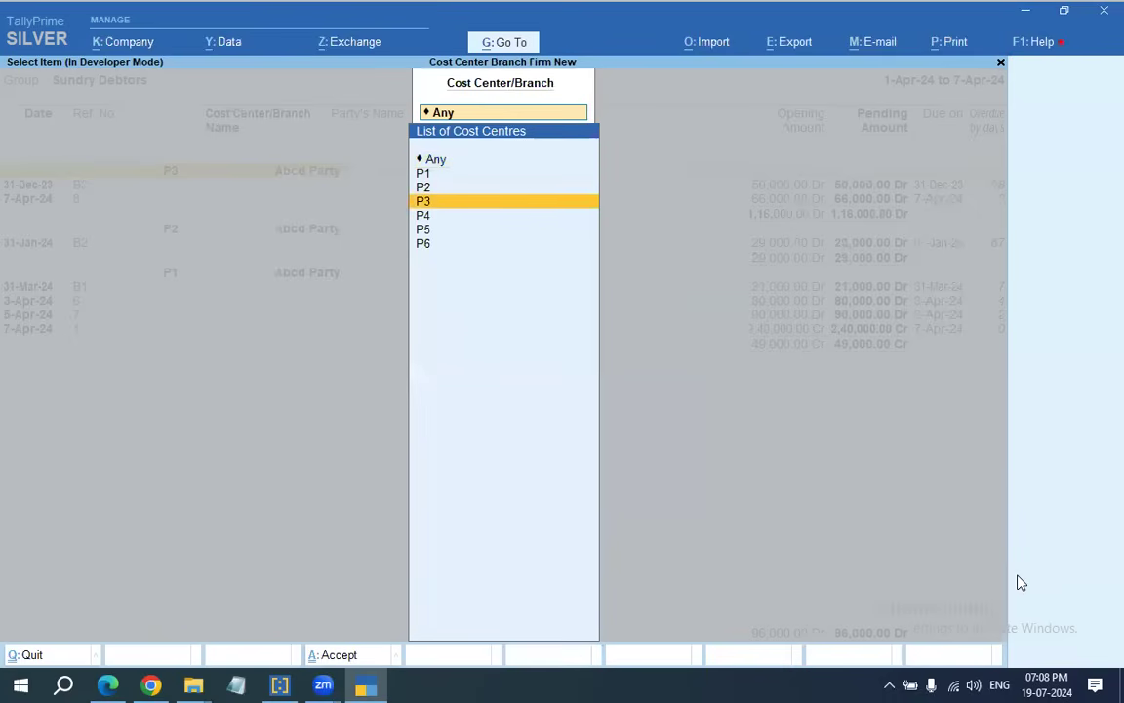
pyautogui.press('Up')
pyautogui.press('Return')
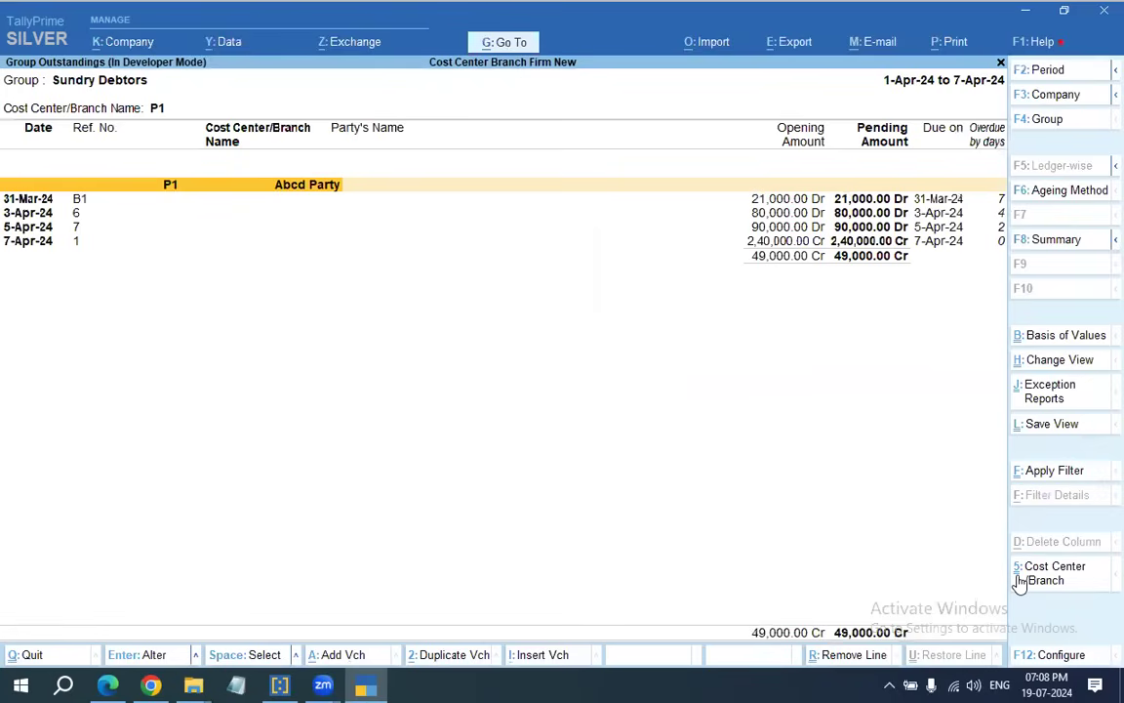
pyautogui.press('Escape')
pyautogui.press('Escape')
# View the ledger outstandings of Abcd Party and Xyz Party in turn, and return to the list of outstandings reports.
pyautogui.press('Up')
pyautogui.press('Return')
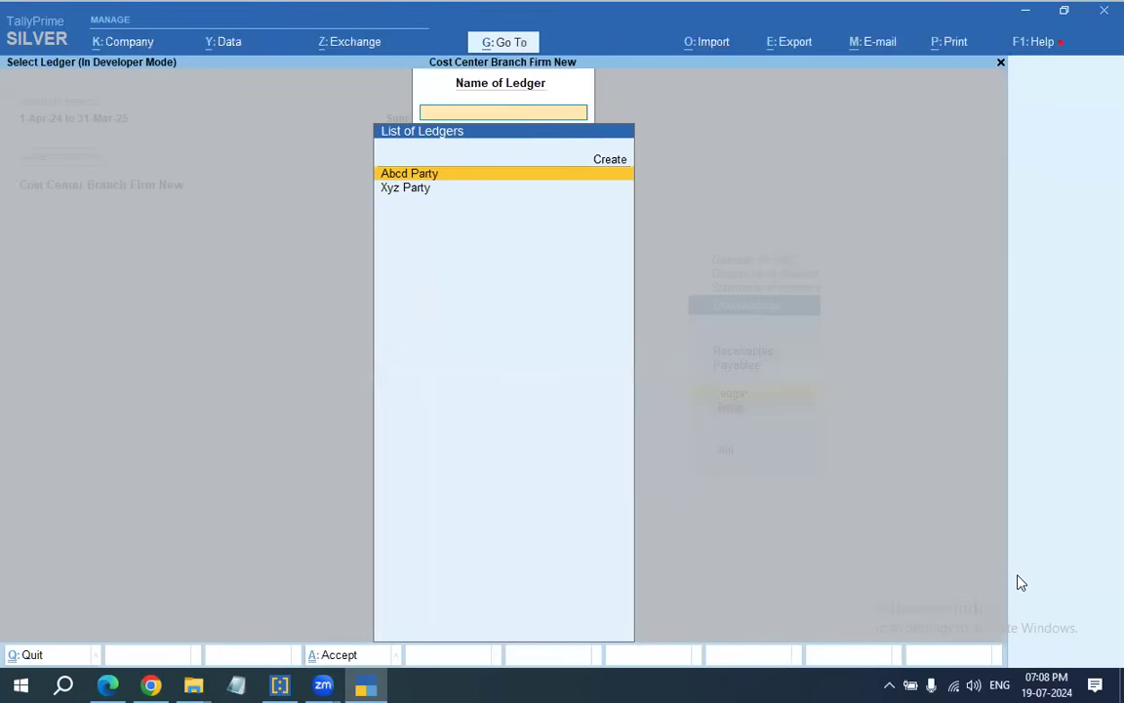
pyautogui.press('Return')
pyautogui.press('Escape')
pyautogui.press('Down')
pyautogui.press('Return')
pyautogui.press('Escape')
pyautogui.press('Escape')
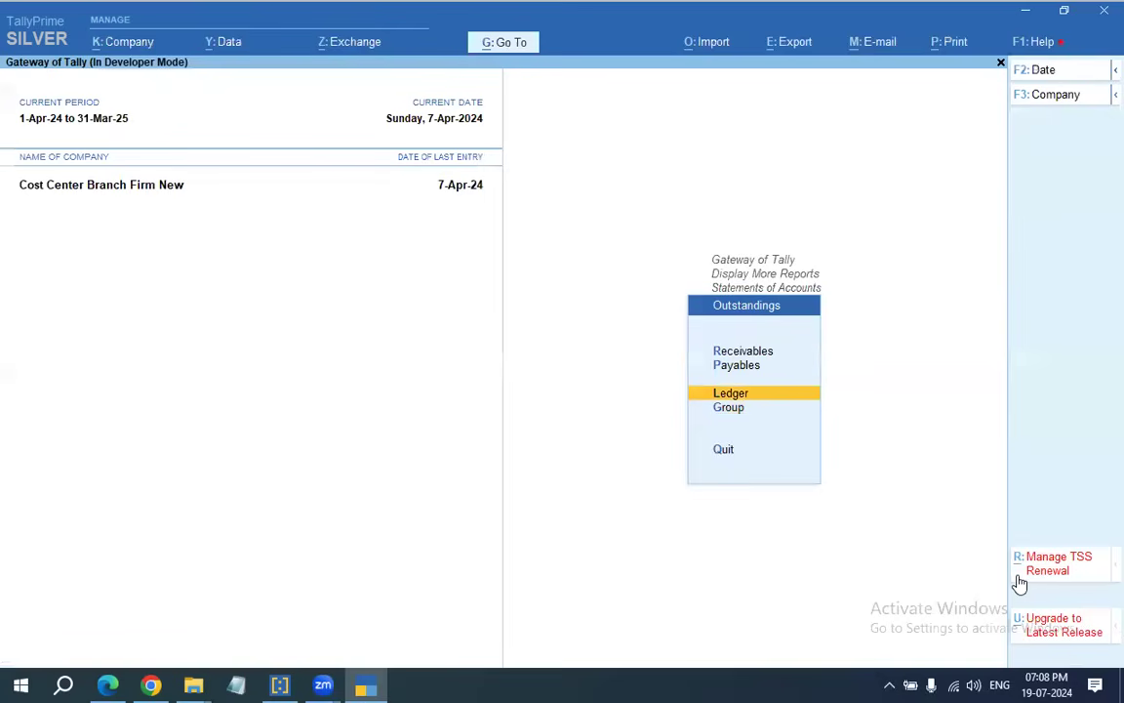
# Open the Category Summary report for cost centres from the statements of accounts.
pyautogui.press('Escape')
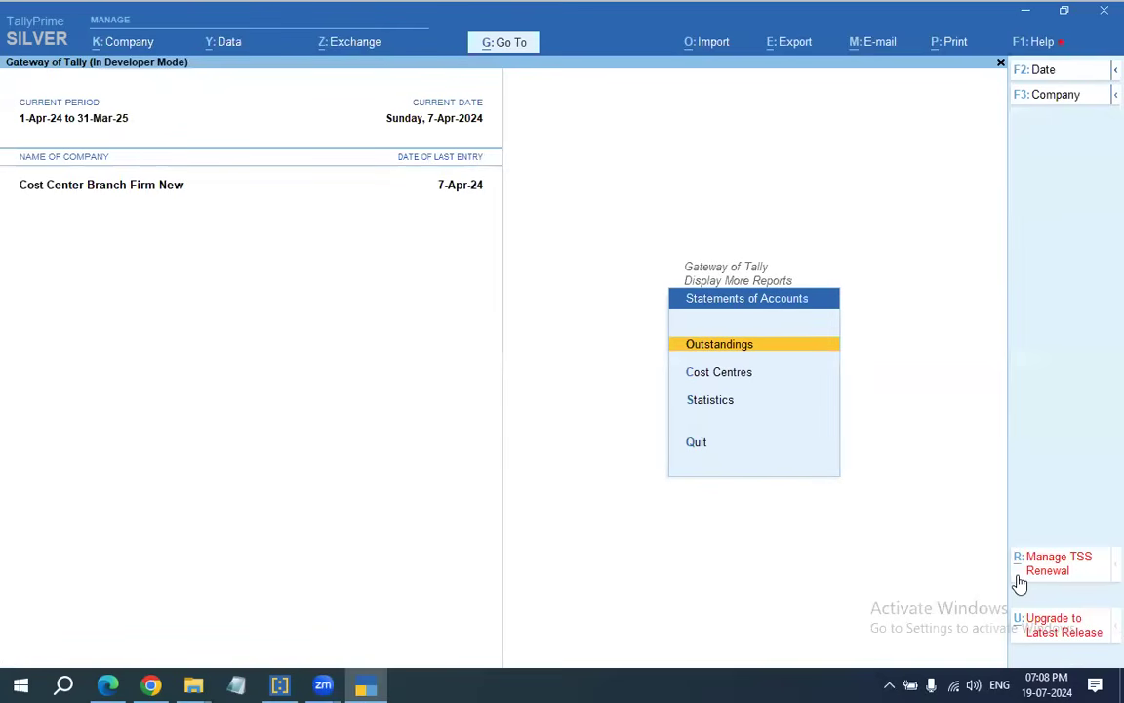
pyautogui.press('Down')
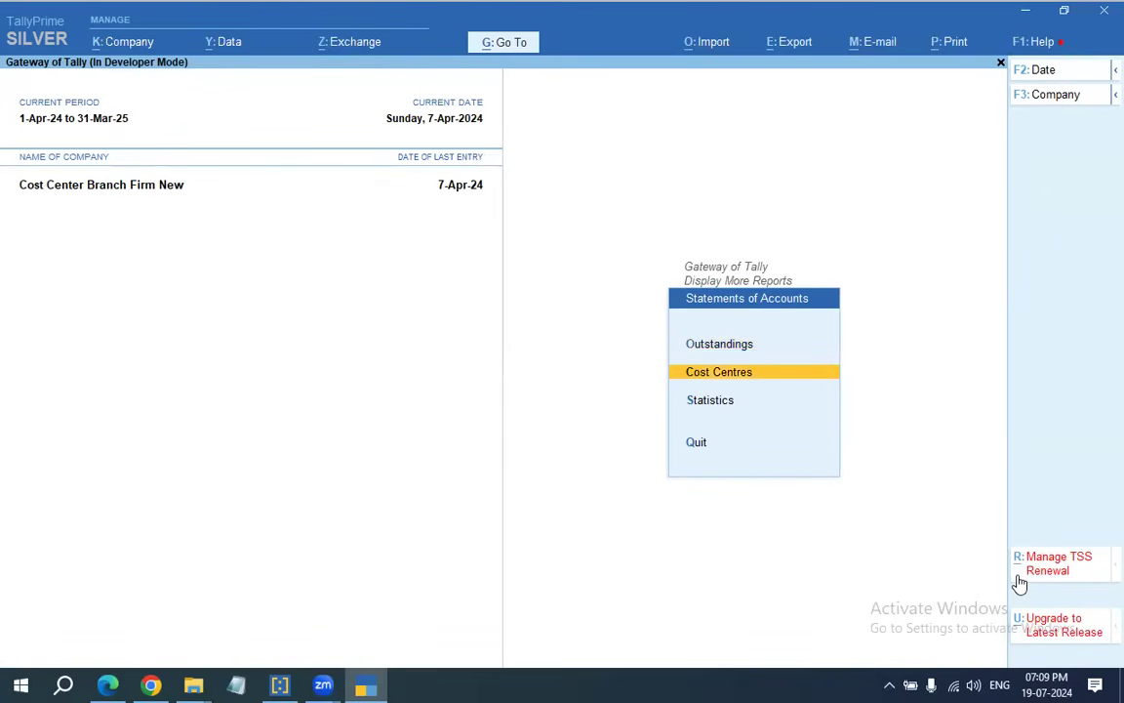
pyautogui.press('Return')
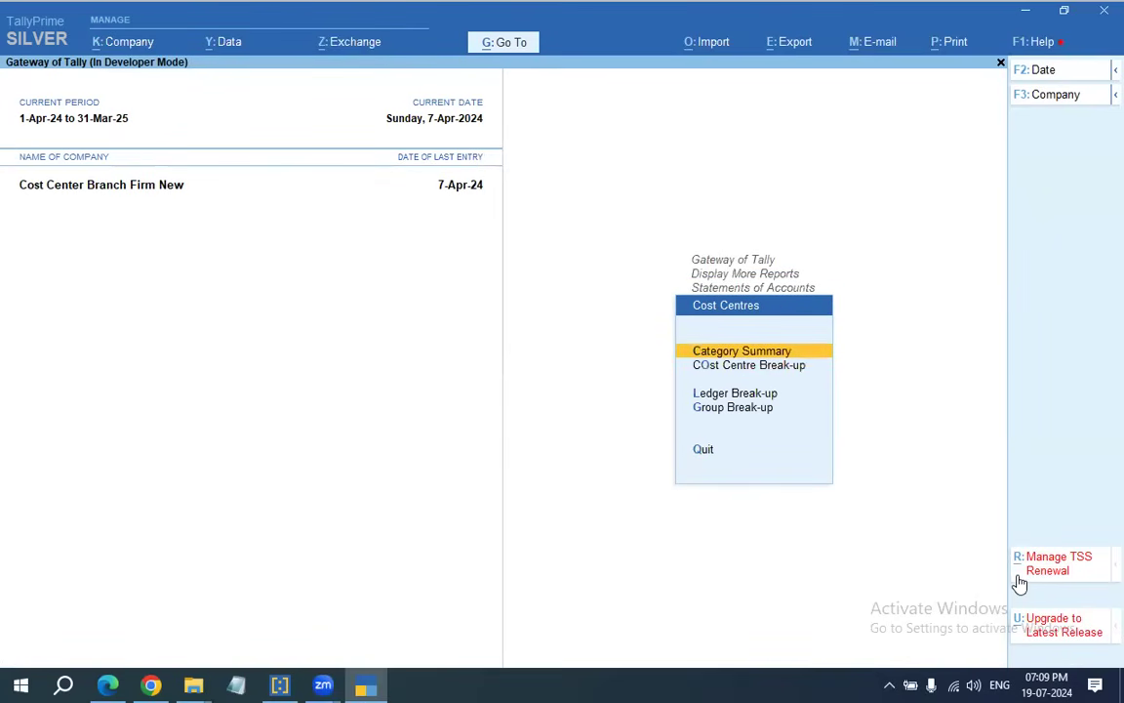
pyautogui.press('Return')
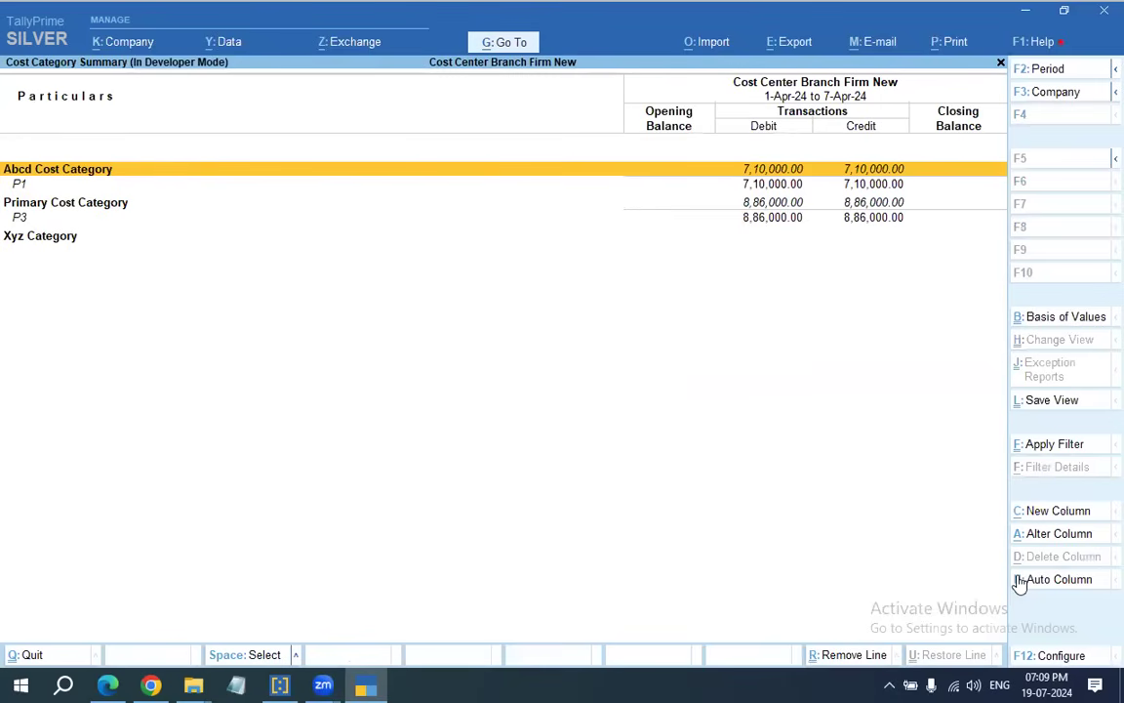
# Examine the debit and credit transactions of each cost category and its branches in the summary.
pyautogui.press('Down')
pyautogui.press('Down')
pyautogui.press('Down')
pyautogui.press('Down')
pyautogui.press('Up')
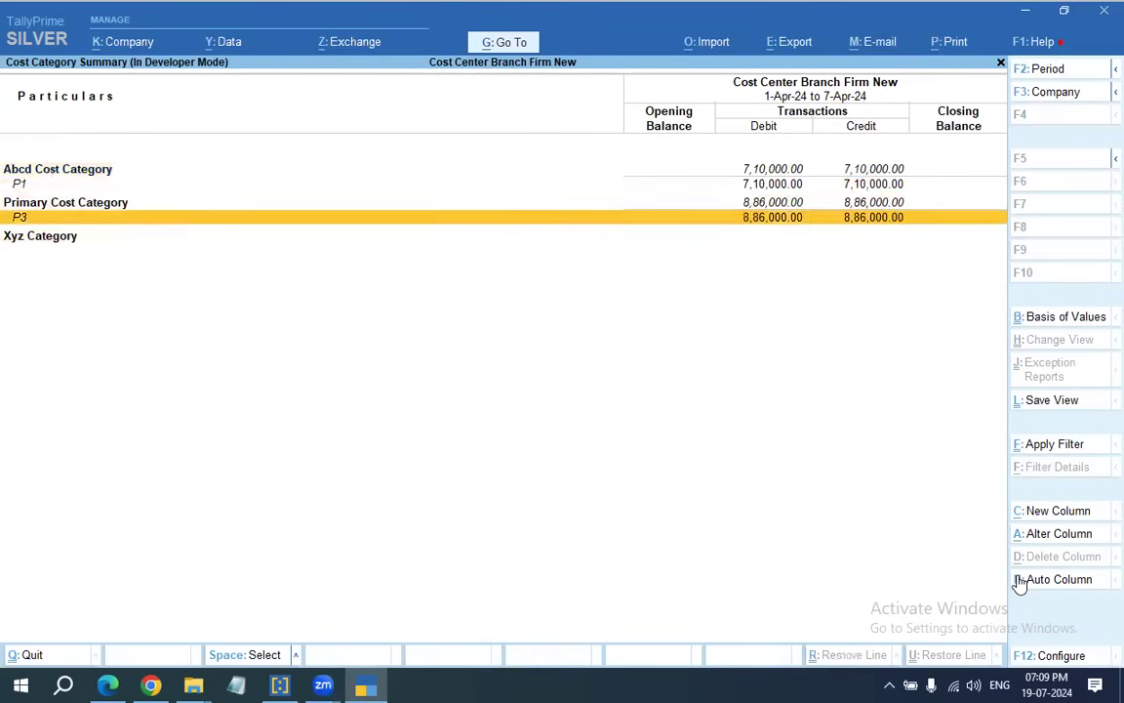
pyautogui.press('Up')
pyautogui.press('Up')
pyautogui.press('Up')
pyautogui.press('Down')
pyautogui.press('Down')
pyautogui.press('Down')
pyautogui.press('Down')
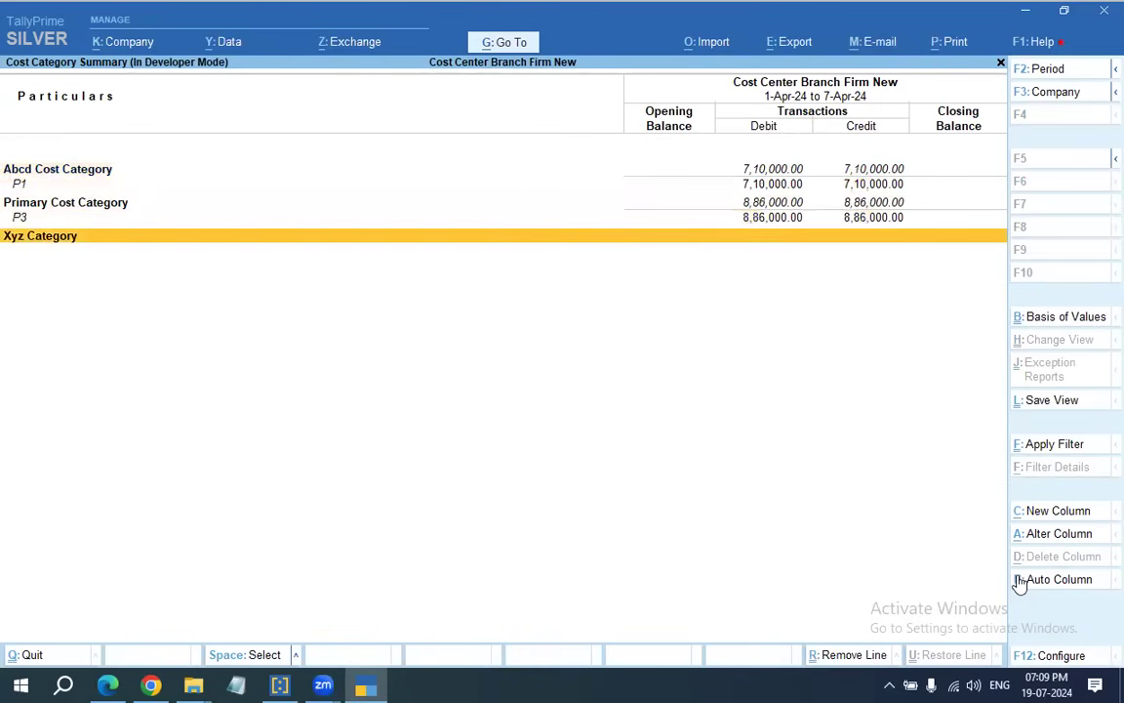
# Extend the Category Summary period to end on 31-Mar-25, and review the category rows.
pyautogui.press('F2')
pyautogui.press('Return')
pyautogui.write('31-3')
pyautogui.press('Return')
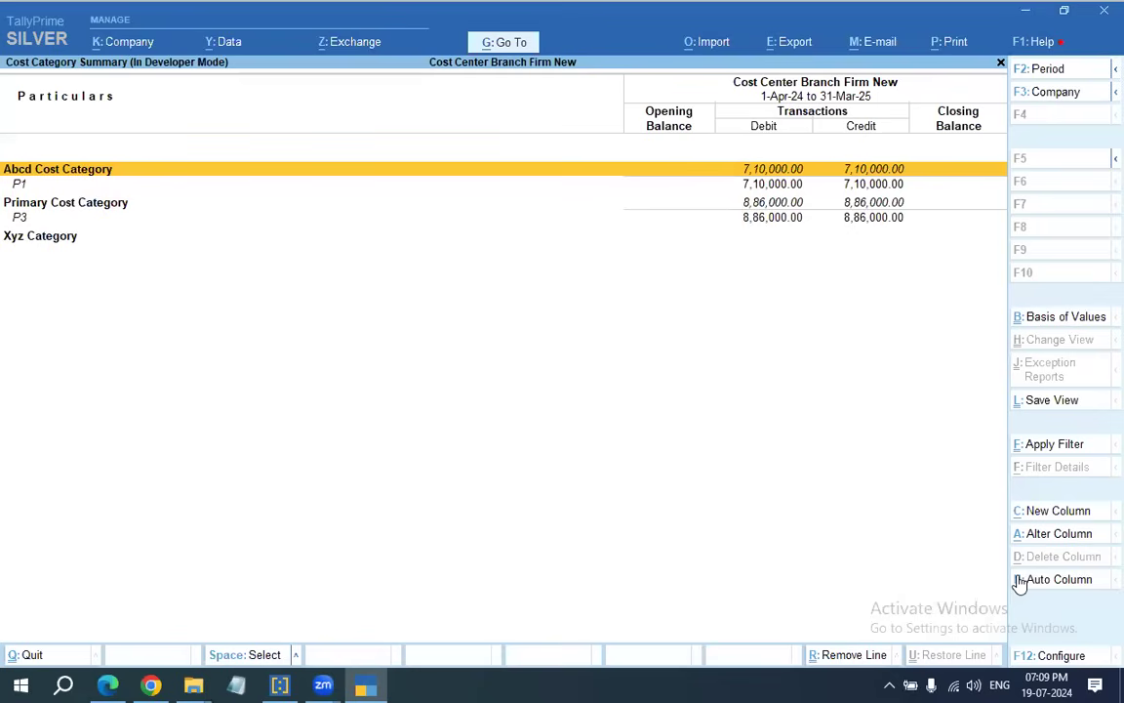
pyautogui.press('Down')
pyautogui.press('Down')
pyautogui.press('Down')
pyautogui.press('Down')
pyautogui.press('Up')
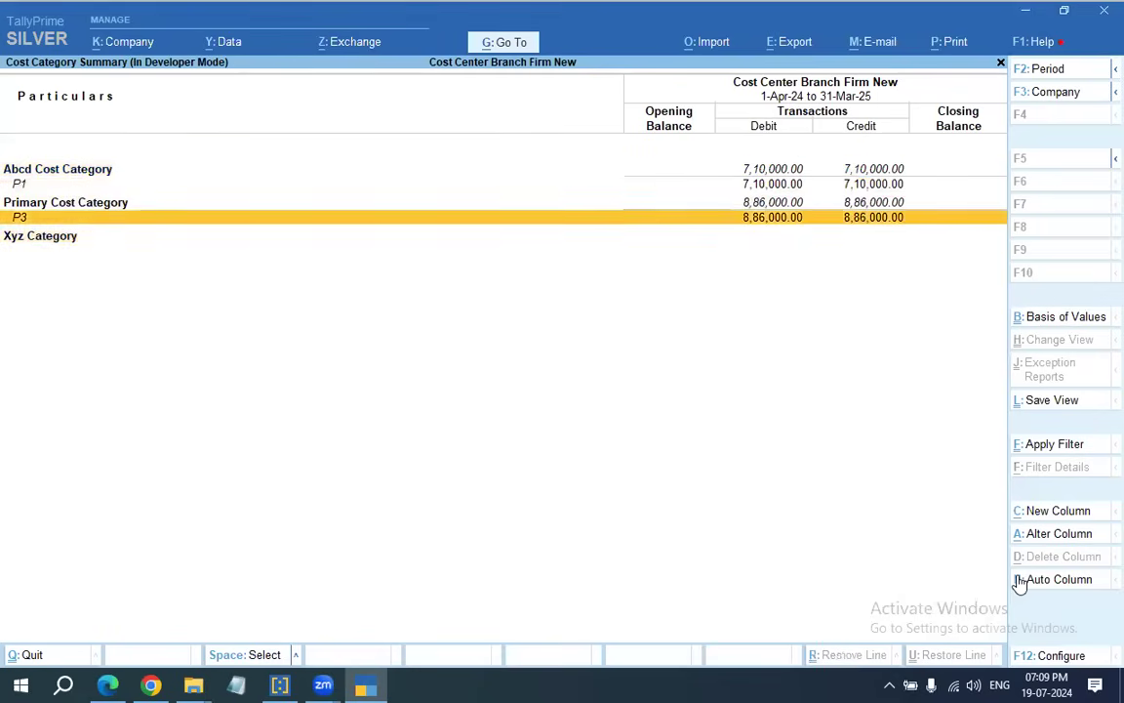
# Close the Category Summary and open the Cost Centre Break-up for P1.
pyautogui.press('Escape')
pyautogui.press('Down')
pyautogui.press('Return')
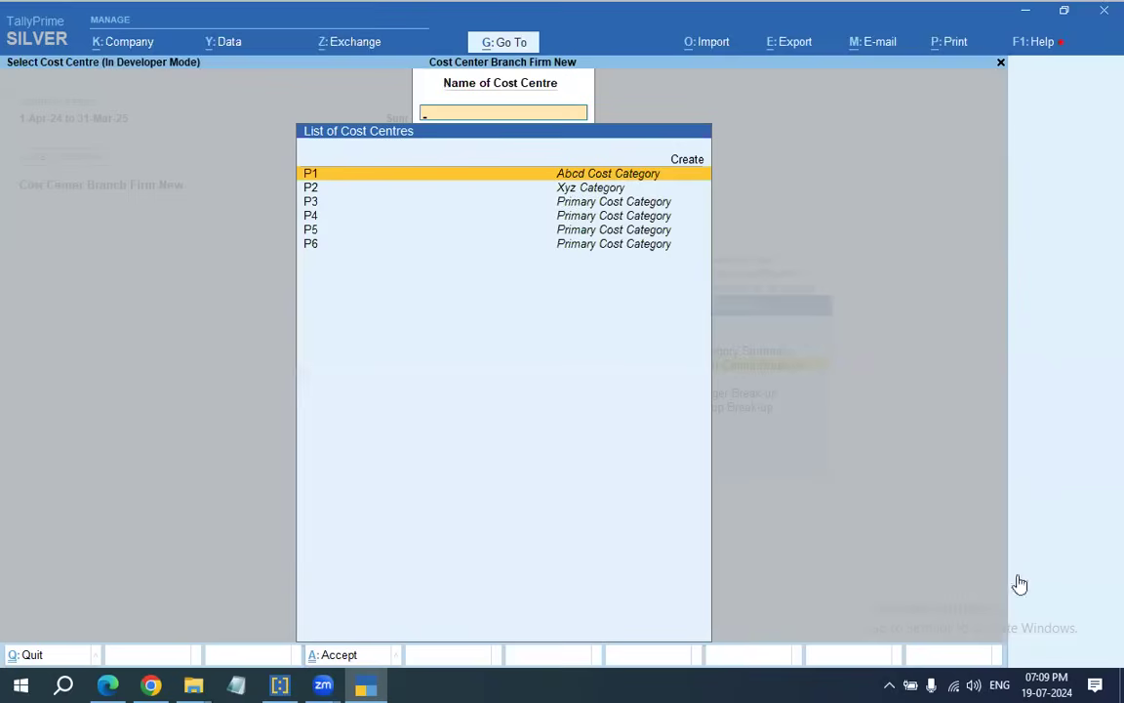
pyautogui.press('Return')
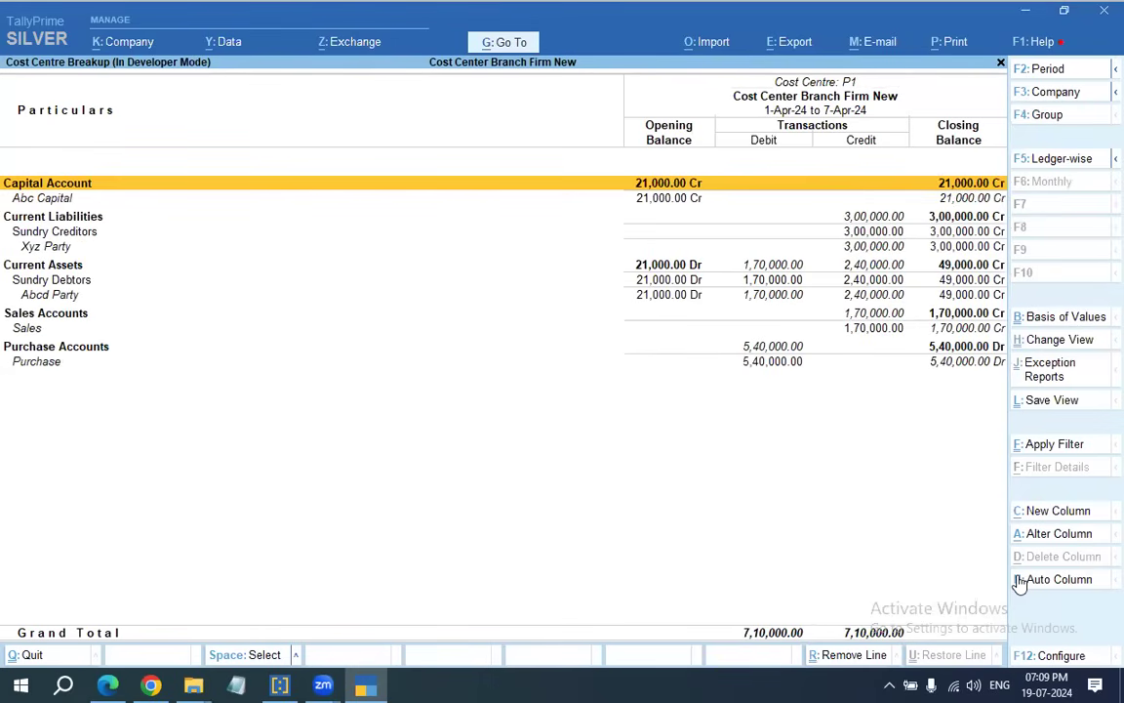
# Examine the opening balances, transactions and closing balances of every group and ledger in the P1 break-up.
pyautogui.press('Down')
pyautogui.press('Down')
pyautogui.press('Down')
pyautogui.press('Down')
pyautogui.press('Down')
pyautogui.press('Down')
pyautogui.press('Down')
pyautogui.press('Down')
pyautogui.press('Down')
pyautogui.press('Down')
pyautogui.press('Down')
pyautogui.press('Up')
pyautogui.press('Up')
pyautogui.press('Up')
pyautogui.press('Up')
pyautogui.press('Up')
pyautogui.press('Up')
pyautogui.press('Up')
pyautogui.press('Up')
pyautogui.press('Up')
pyautogui.press('Up')
pyautogui.press('Up')
pyautogui.press('Down')
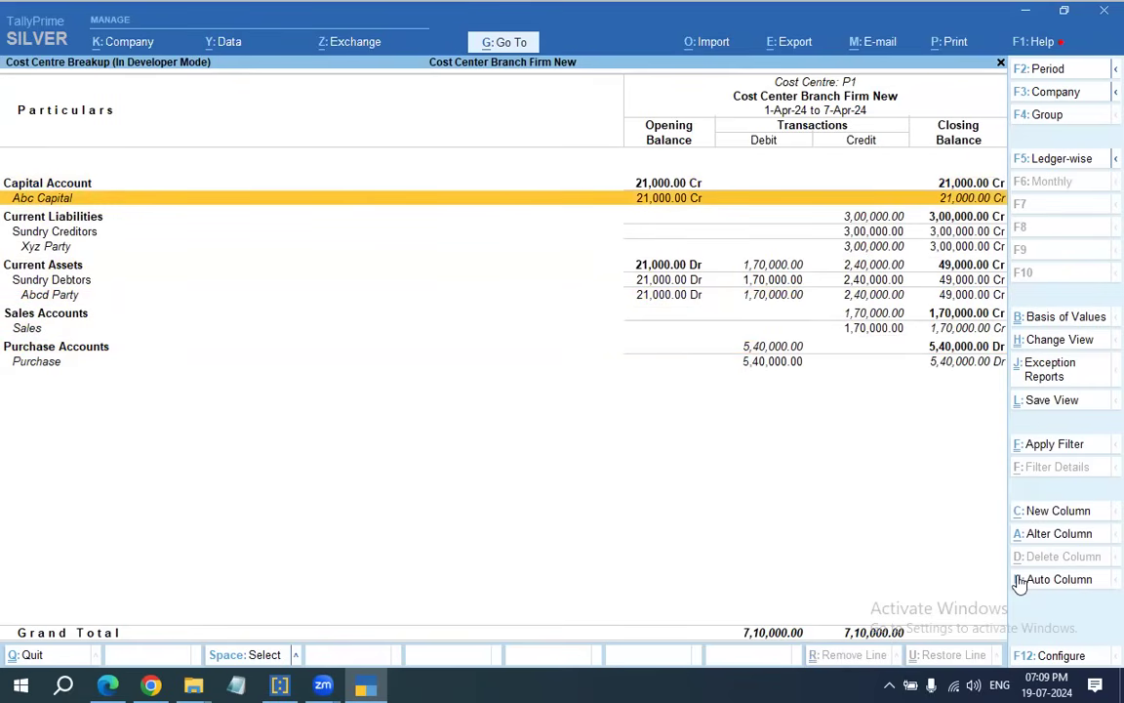
pyautogui.press('Down')
pyautogui.press('Down')
pyautogui.press('Down')
pyautogui.press('Down')
pyautogui.press('Down')
pyautogui.press('Down')
pyautogui.press('Down')
pyautogui.press('Down')
pyautogui.press('Down')
pyautogui.press('Down')
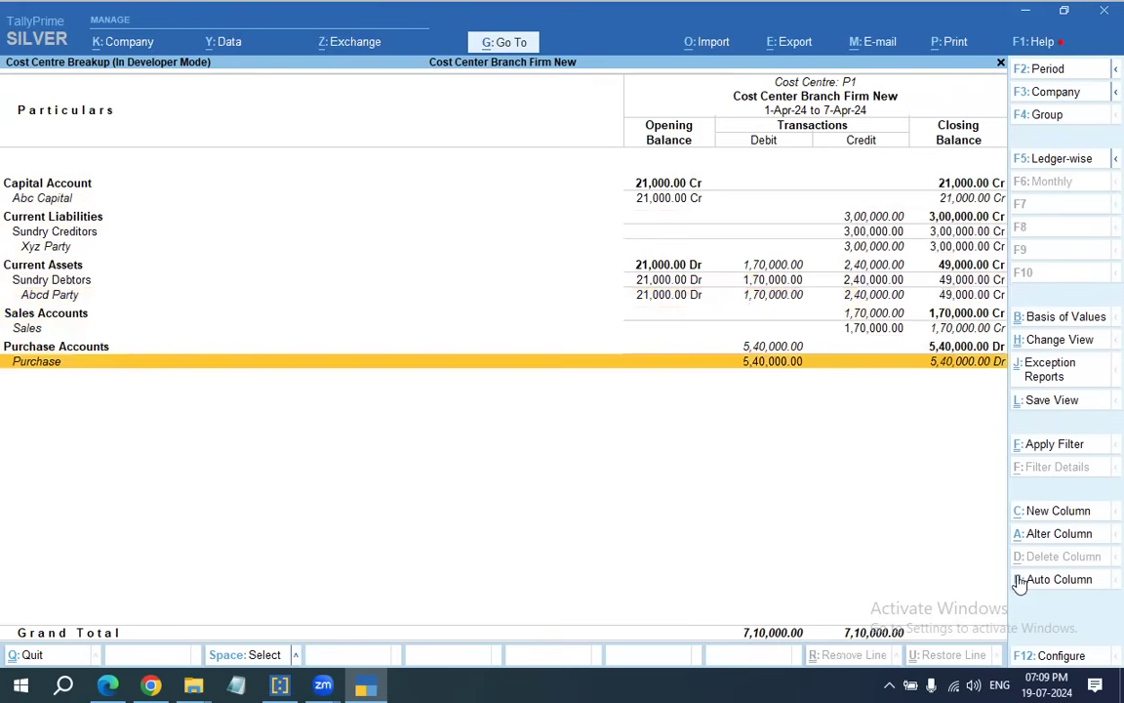
pyautogui.press('Up')
pyautogui.press('Up')
pyautogui.press('Up')
pyautogui.press('Up')
pyautogui.press('Up')
pyautogui.press('Up')
pyautogui.press('Up')
pyautogui.press('Up')
pyautogui.press('Up')
pyautogui.press('Up')
pyautogui.press('Up')
pyautogui.press('Down')
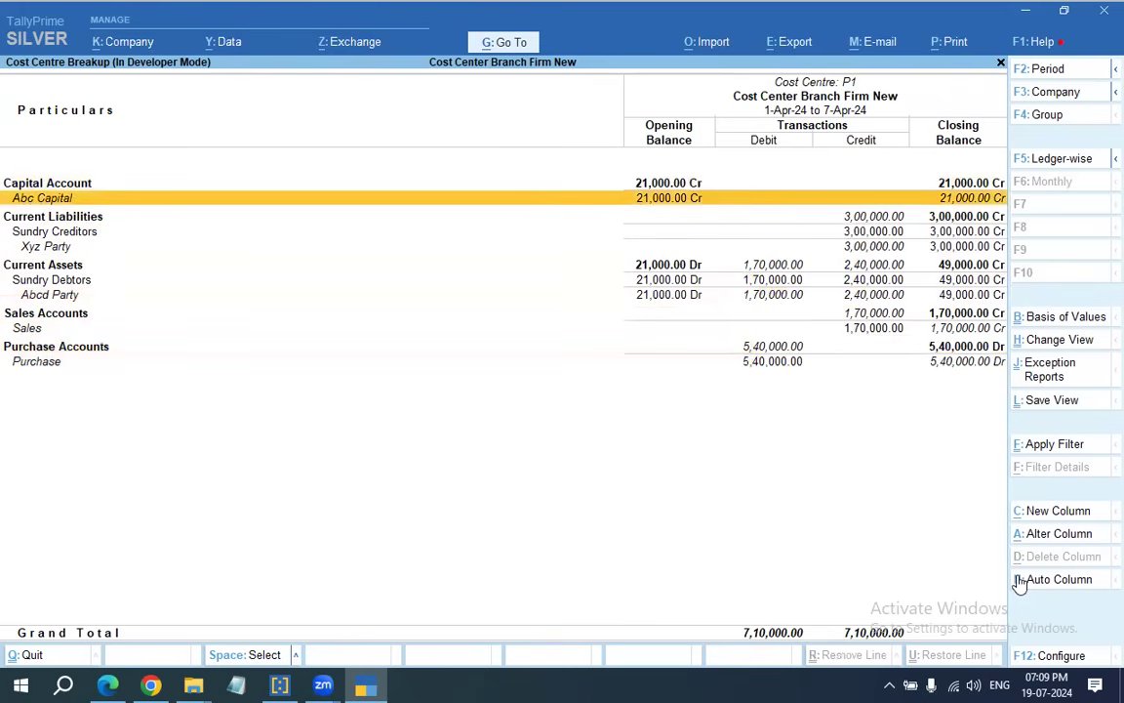
pyautogui.press('Down')
pyautogui.press('Down')
pyautogui.press('Down')
pyautogui.press('Down')
pyautogui.press('Down')
pyautogui.press('Down')
pyautogui.press('Down')
pyautogui.press('Down')
pyautogui.press('Down')
pyautogui.press('Down')
pyautogui.press('Up')
pyautogui.press('Up')
pyautogui.press('Up')
pyautogui.press('Up')
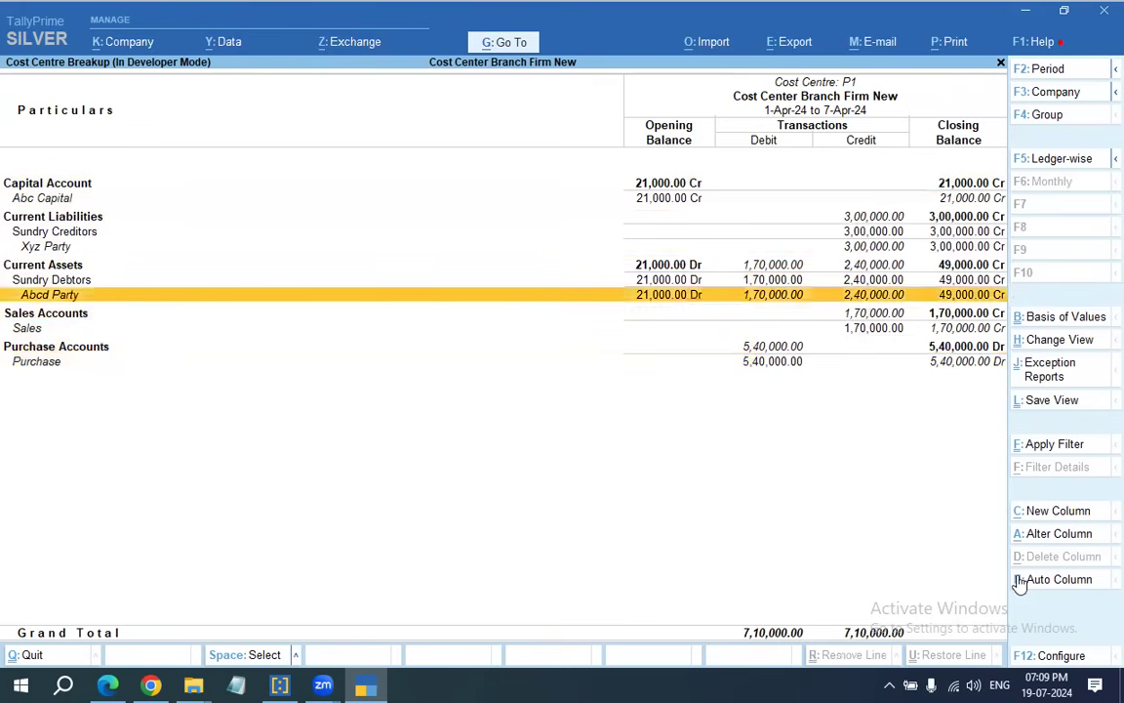
pyautogui.press('Up')
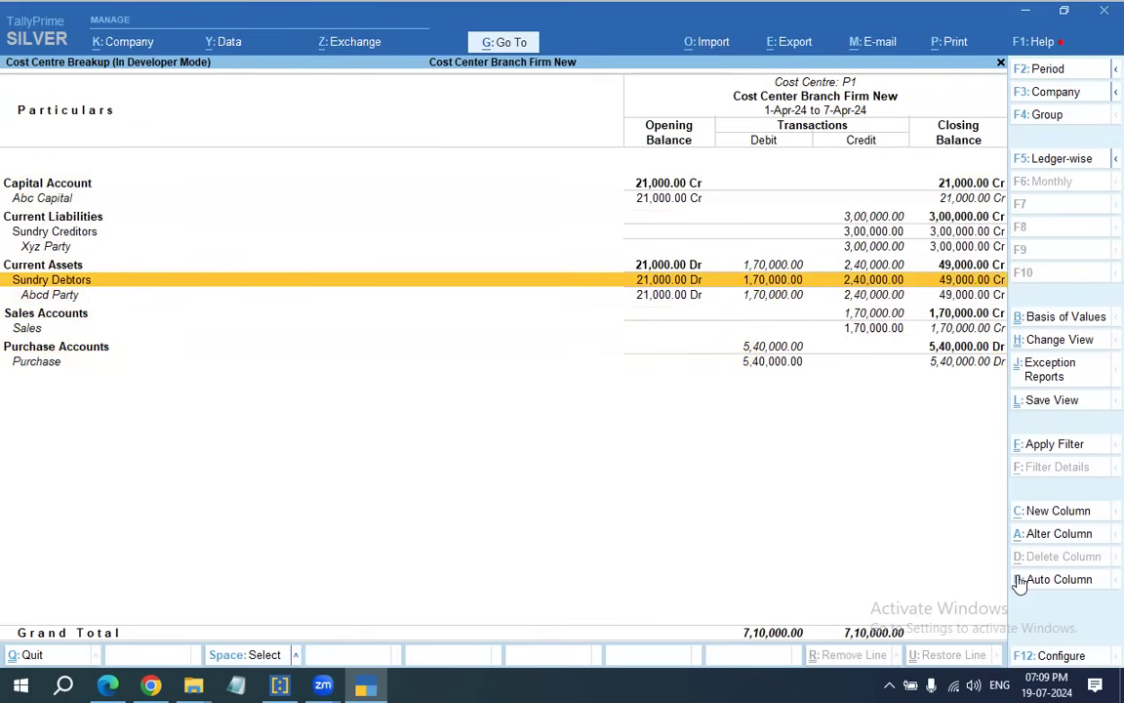
# Switch the Cost Centre Break-up to P2 and review its capital and debtor balances.
pyautogui.press('Escape')
pyautogui.press('Down')
pyautogui.press('Return')
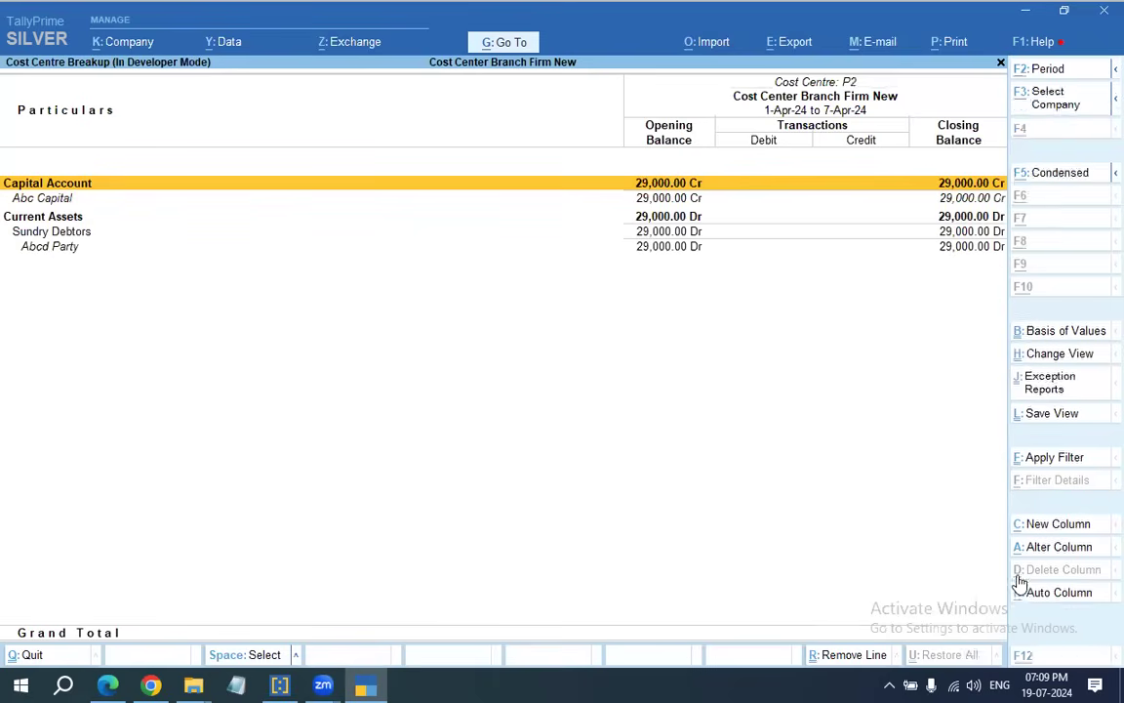
pyautogui.press('Down')
pyautogui.press('Down')
pyautogui.press('Down')
pyautogui.press('Down')
# Switch the Cost Centre Break-up to P3 in detailed form and review its rows from Capital Account through Purchase.
pyautogui.press('Escape')
pyautogui.press('Down')
pyautogui.press('Return')
pyautogui.hotkey('alt', 'F5')
pyautogui.press('Down')
pyautogui.press('Down')
pyautogui.press('Down')
pyautogui.press('Down')
pyautogui.press('Down')
pyautogui.press('Down')
pyautogui.press('Down')
pyautogui.press('Down')
pyautogui.press('Down')
pyautogui.press('Down')
pyautogui.press('Down')
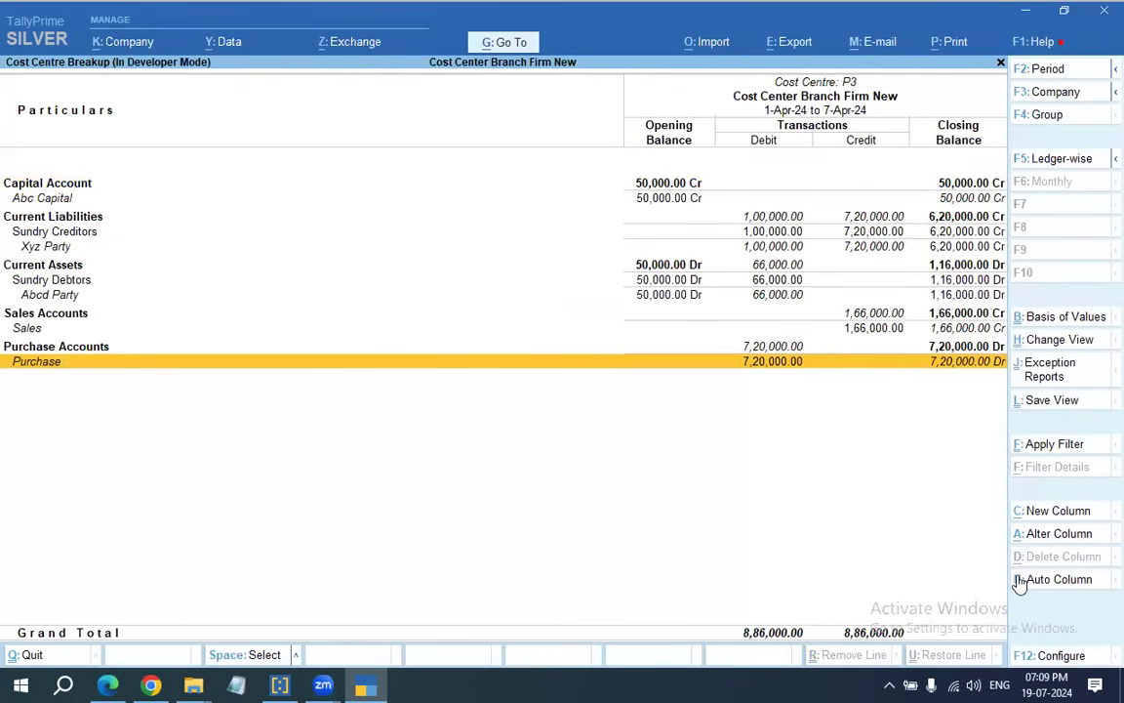
# Open the Ledger Break-up for Abc Capital and review its balances by cost category and branch.
pyautogui.press('Escape')
pyautogui.press('Escape')
pyautogui.press('Escape')
pyautogui.press('Down')
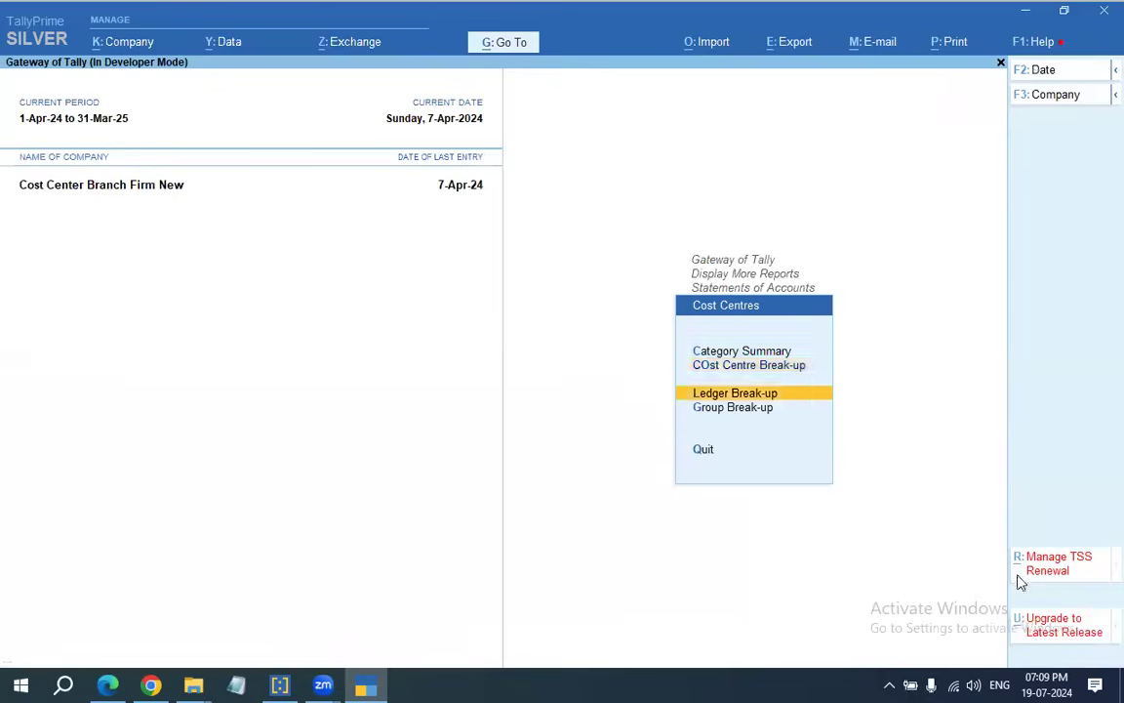
pyautogui.press('Return')
pyautogui.press('Return')
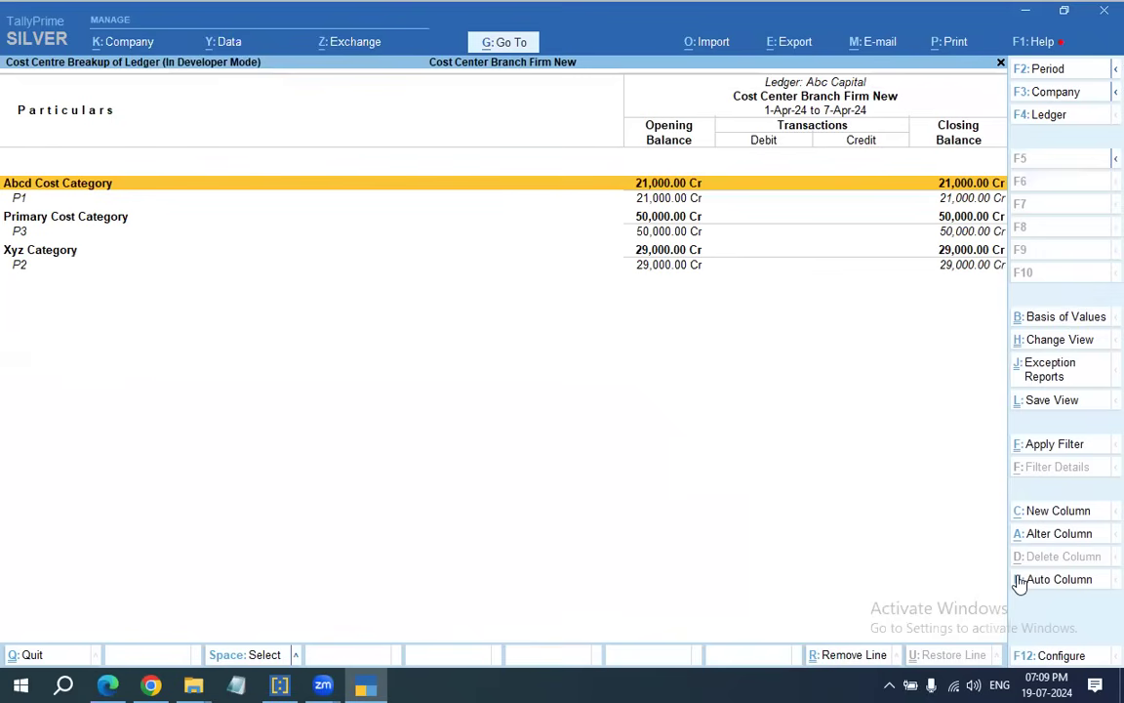
pyautogui.press('Down')
pyautogui.press('Down')
pyautogui.press('Down')
pyautogui.press('Down')
pyautogui.press('Down')
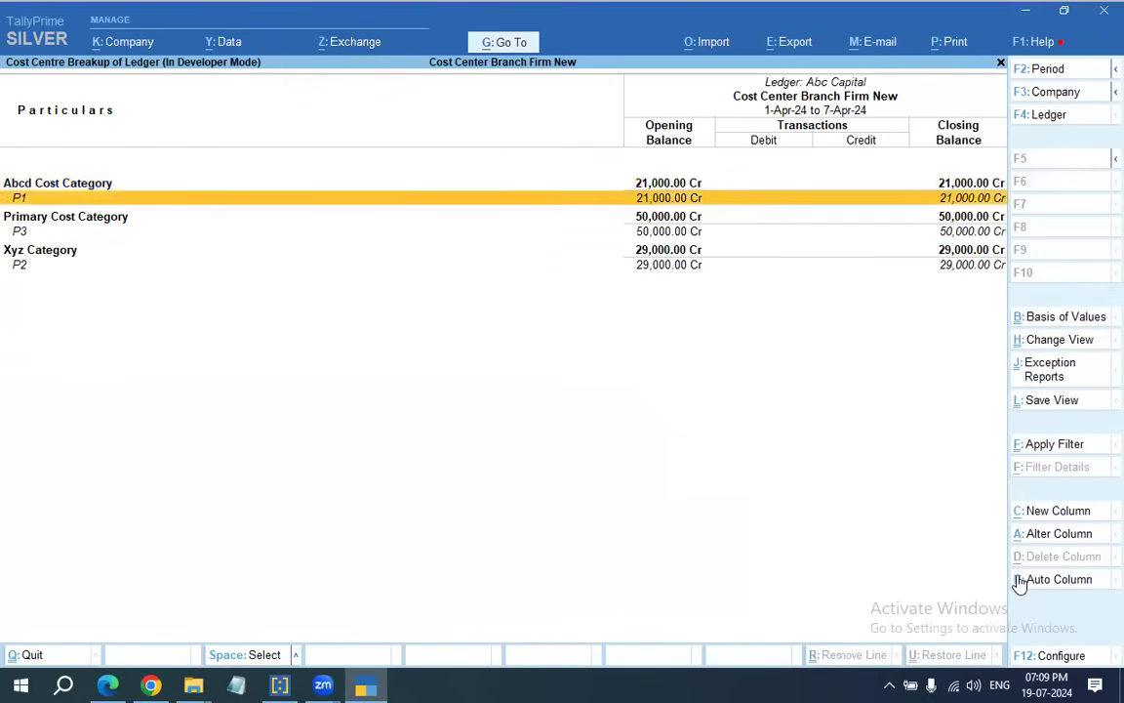
# Switch the Ledger Break-up to Abcd Party and review its balances and transactions by cost category and branch.
pyautogui.press('F4')
pyautogui.press('Down')
pyautogui.press('Return')
pyautogui.hotkey('alt', 'F5')
pyautogui.hotkey('alt', 'F5')
pyautogui.press('Down')
pyautogui.press('Down')
pyautogui.press('Down')
pyautogui.press('Down')
pyautogui.press('Down')
pyautogui.press('Up')
pyautogui.press('Up')
pyautogui.press('Up')
pyautogui.press('Up')
pyautogui.press('Up')
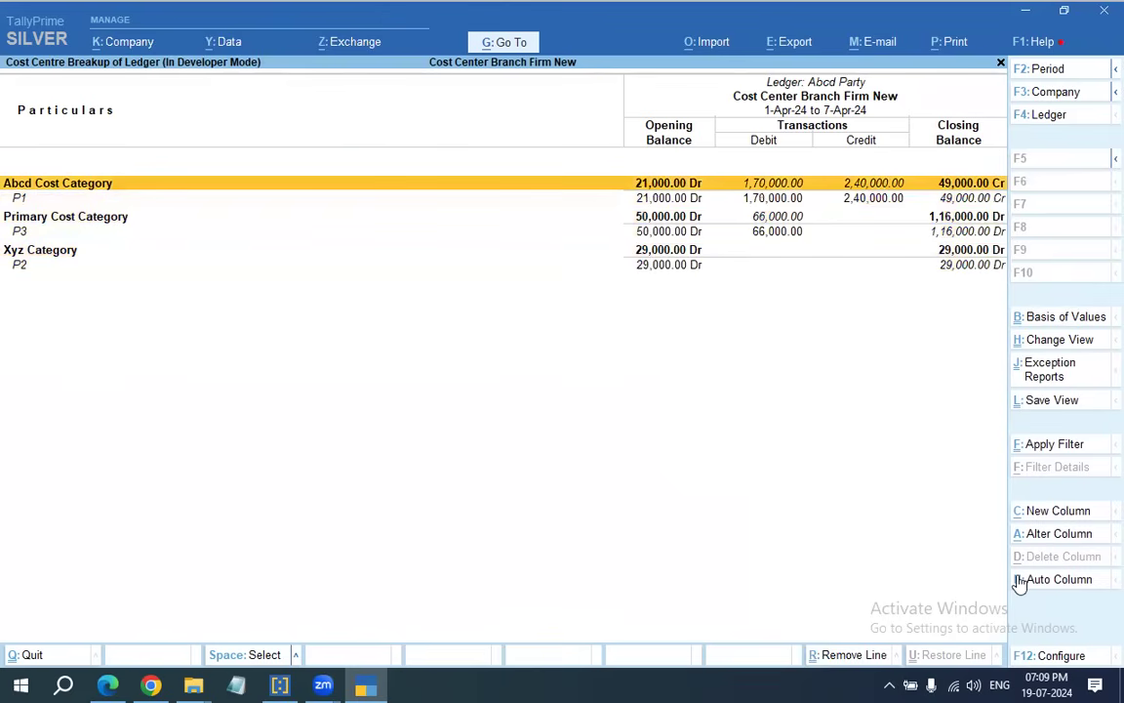
pyautogui.press('Down')
pyautogui.press('Down')
pyautogui.press('Down')
pyautogui.press('Down')
pyautogui.press('Down')
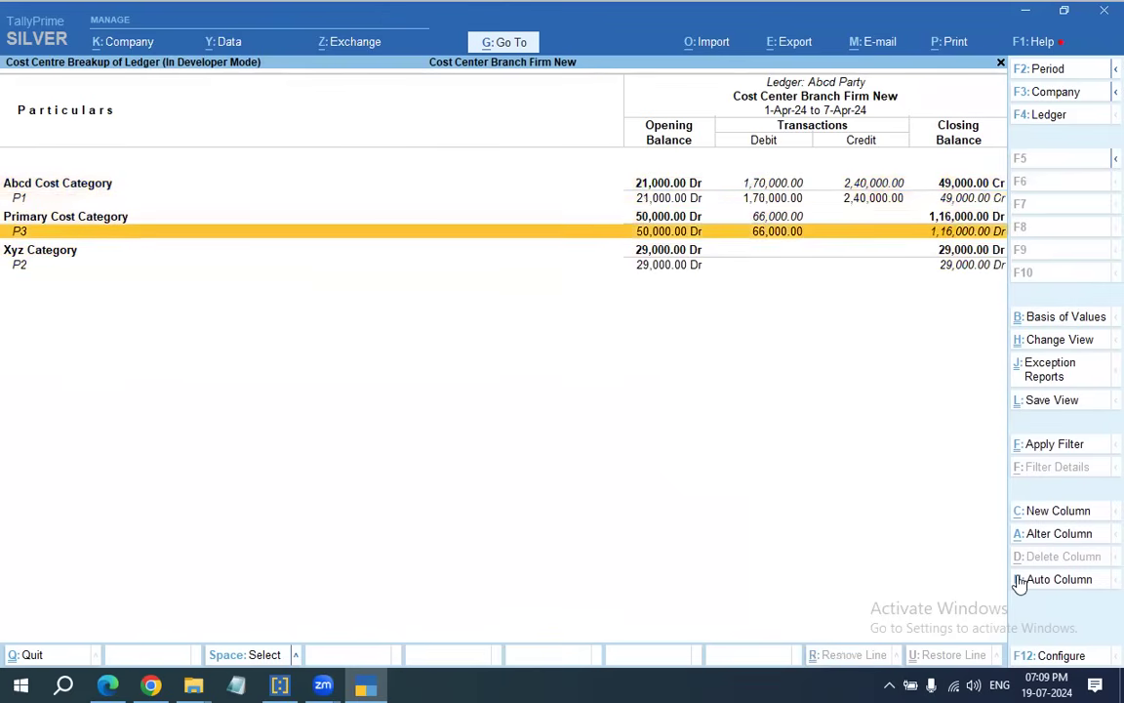
pyautogui.press('Escape')
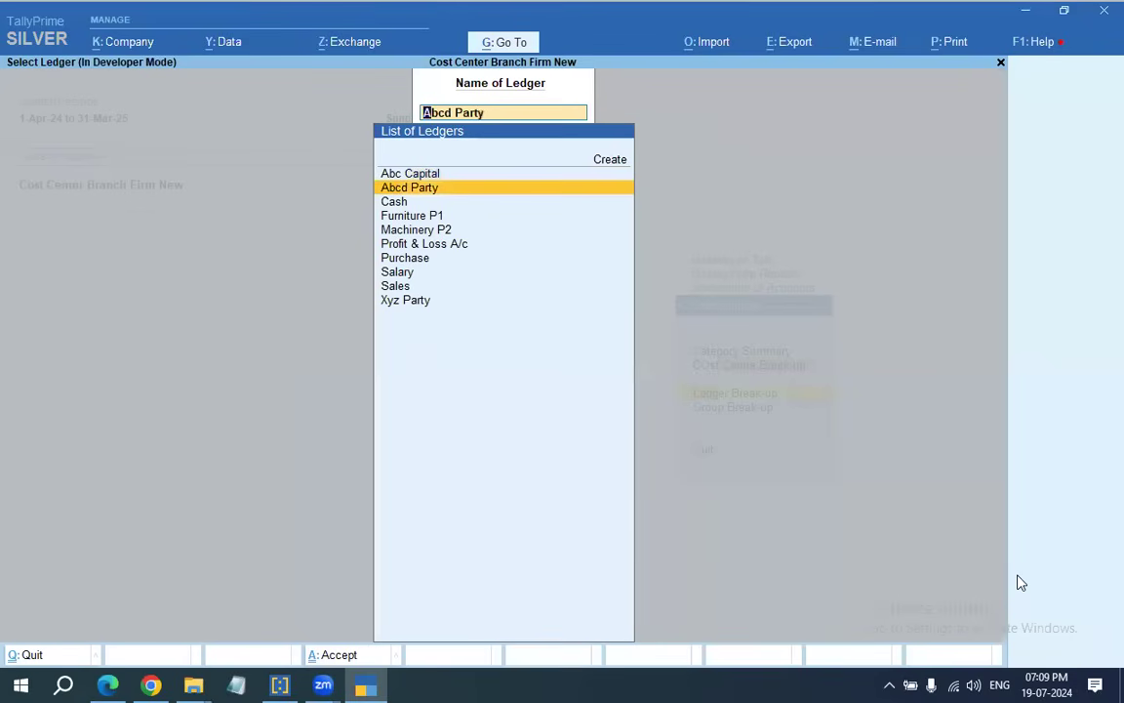
pyautogui.press('Escape')
pyautogui.press('Escape')
# Open the Group Break-up for Current Assets to view its branch balances, and return to the Gateway of Tally.
pyautogui.press('Down')
pyautogui.press('Return')
pyautogui.press('Return')
pyautogui.press('Return')
pyautogui.press('Escape')
pyautogui.press('Escape')
pyautogui.write('Cu')
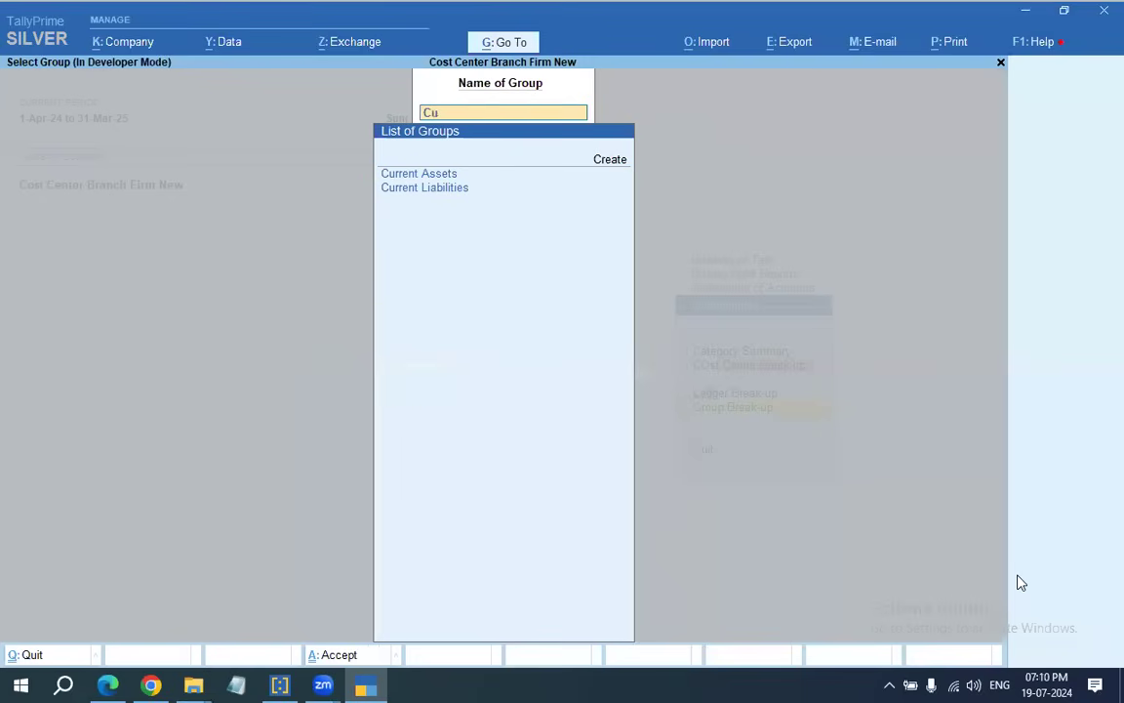
pyautogui.press('Return')
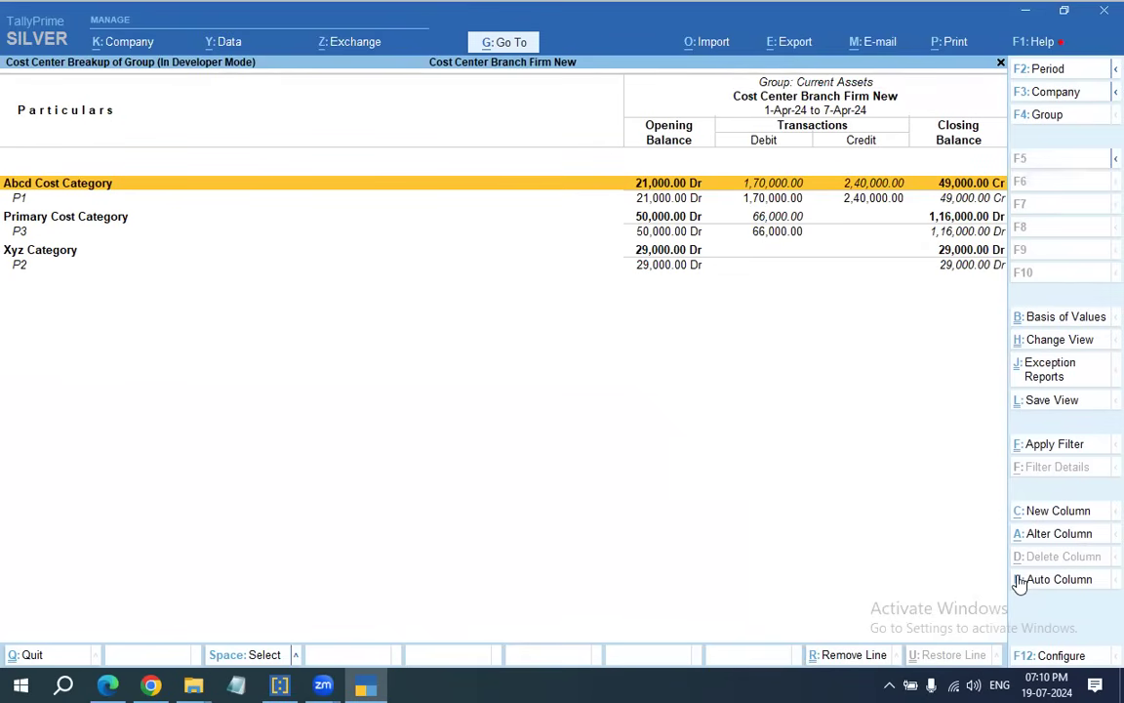
pyautogui.press('Escape')
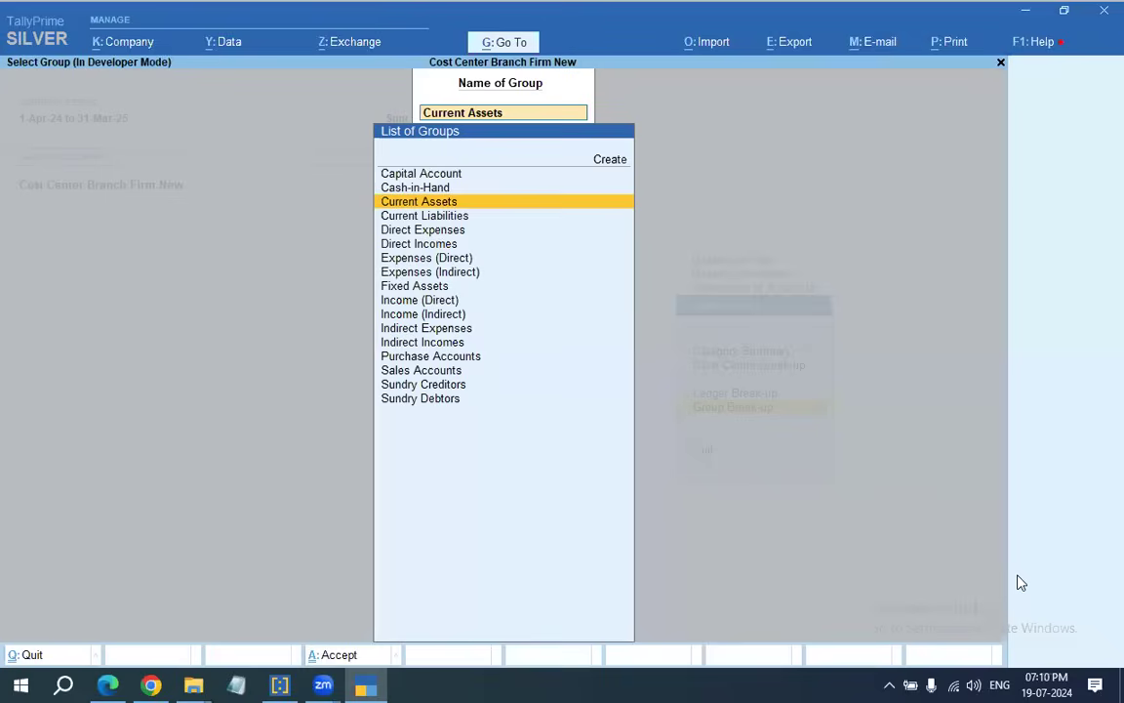
pyautogui.press('Escape')
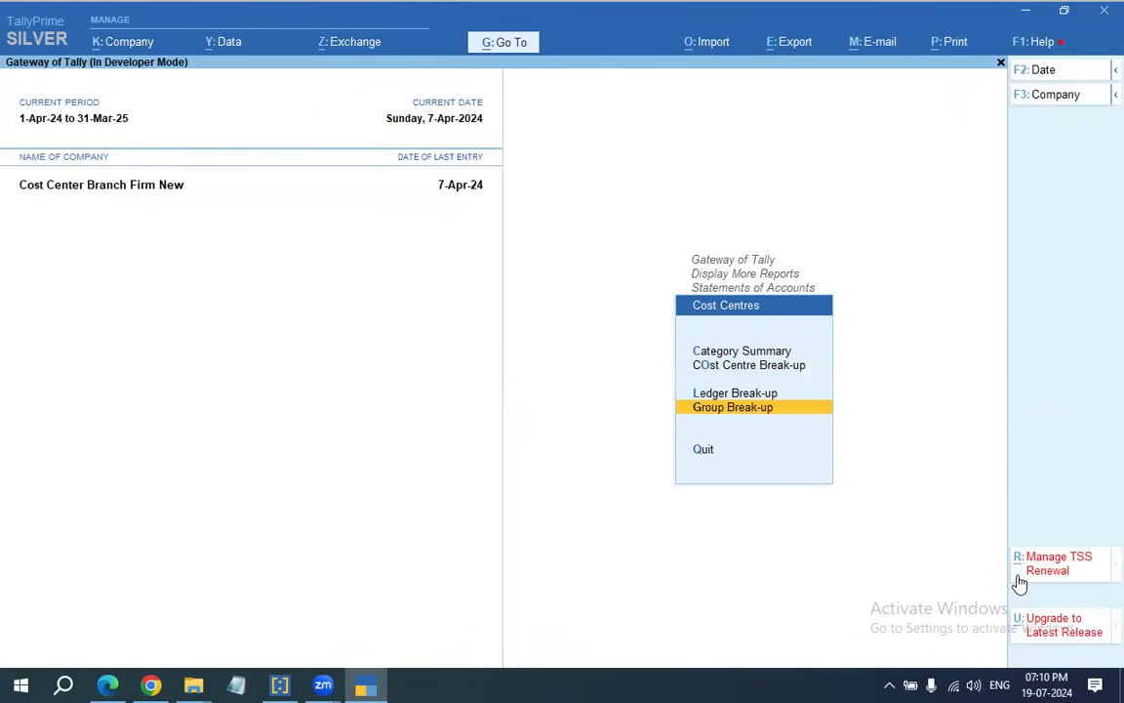
pyautogui.press('Escape')
pyautogui.press('Escape')
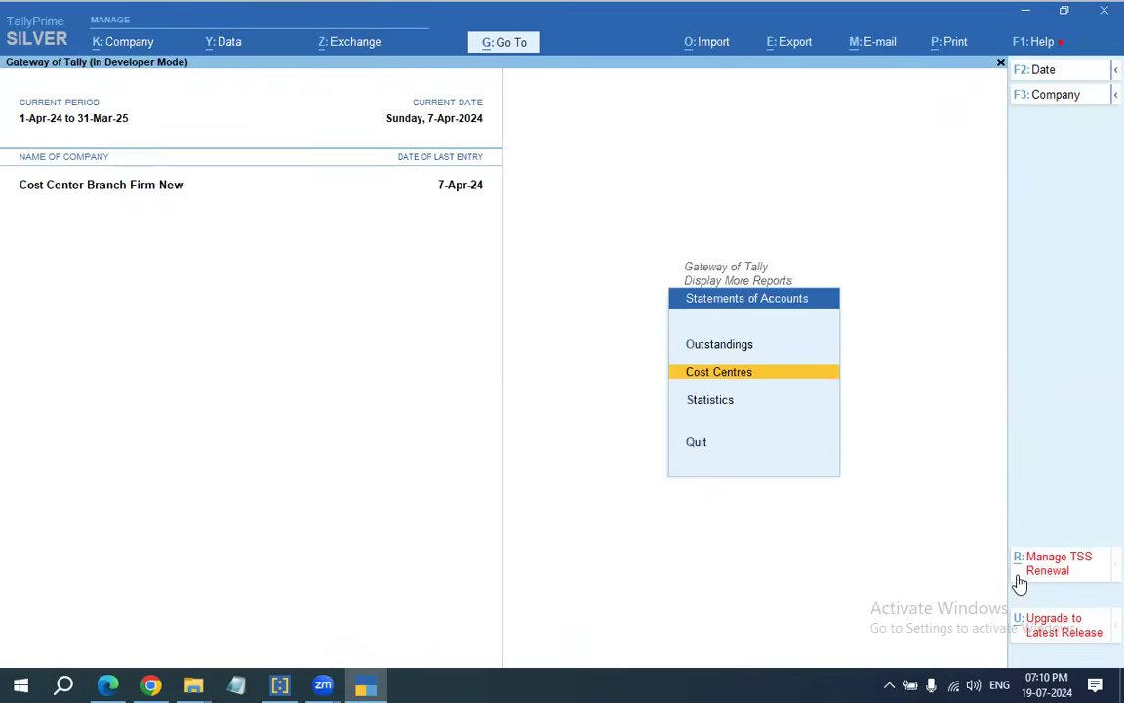
pyautogui.press('Escape')
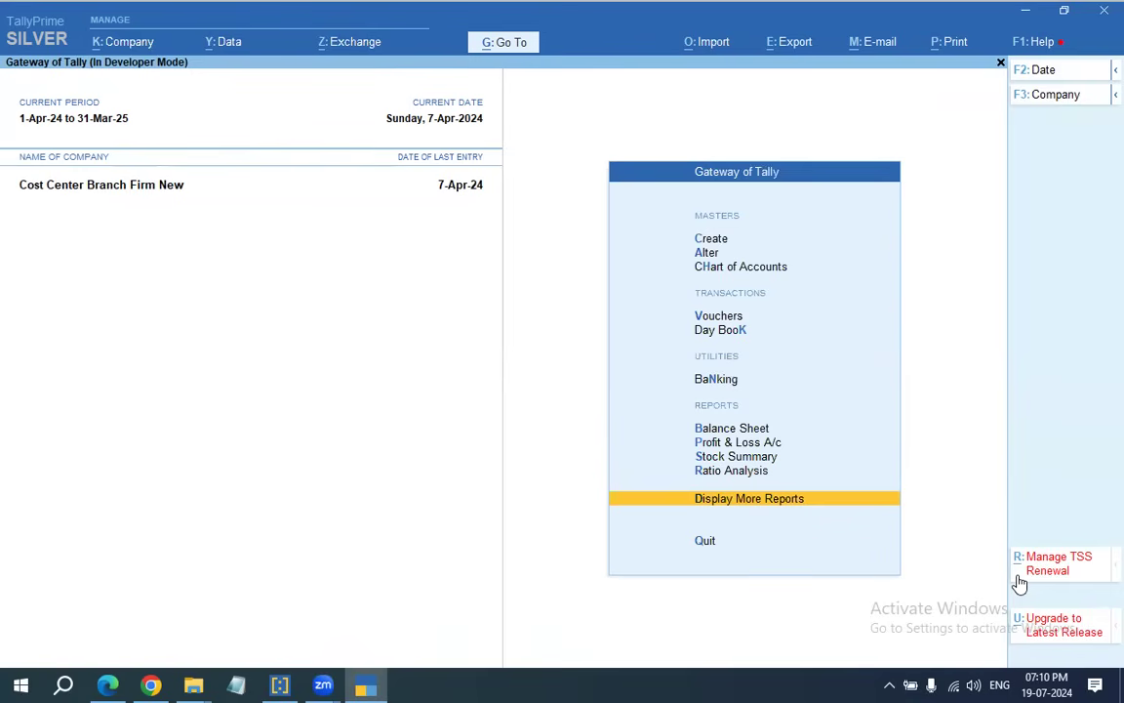
# Open the Branch wise Balance Sheet for all branches in detailed form and review its current assets down to Abcd Party.
pyautogui.press('Up')
pyautogui.press('Up')
pyautogui.press('Up')
pyautogui.press('d')
pyautogui.press('Down')
pyautogui.press('Down')
pyautogui.press('Down')
pyautogui.press('Down')
pyautogui.press('Down')
pyautogui.press('Down')
pyautogui.press('Down')
pyautogui.press('Down')
pyautogui.press('Return')
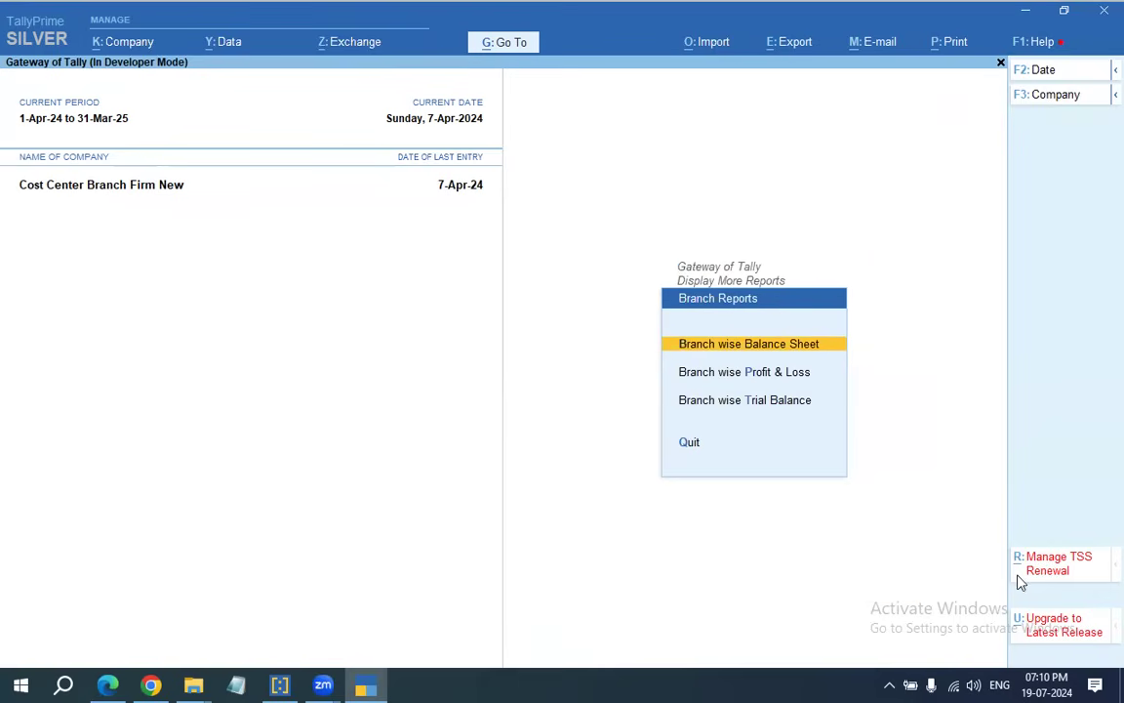
pyautogui.press('Return')
pyautogui.press('Return')
pyautogui.hotkey('alt', 'f5')
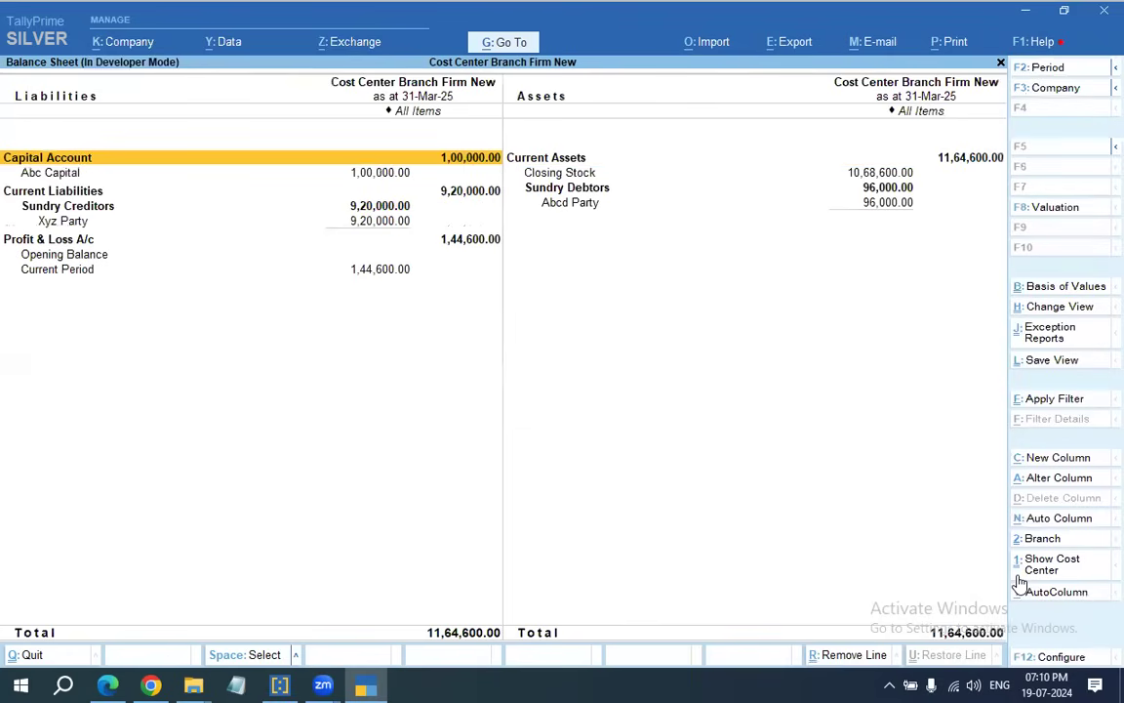
pyautogui.press('Right')
pyautogui.press('Down')
pyautogui.press('Down')
pyautogui.press('Down')
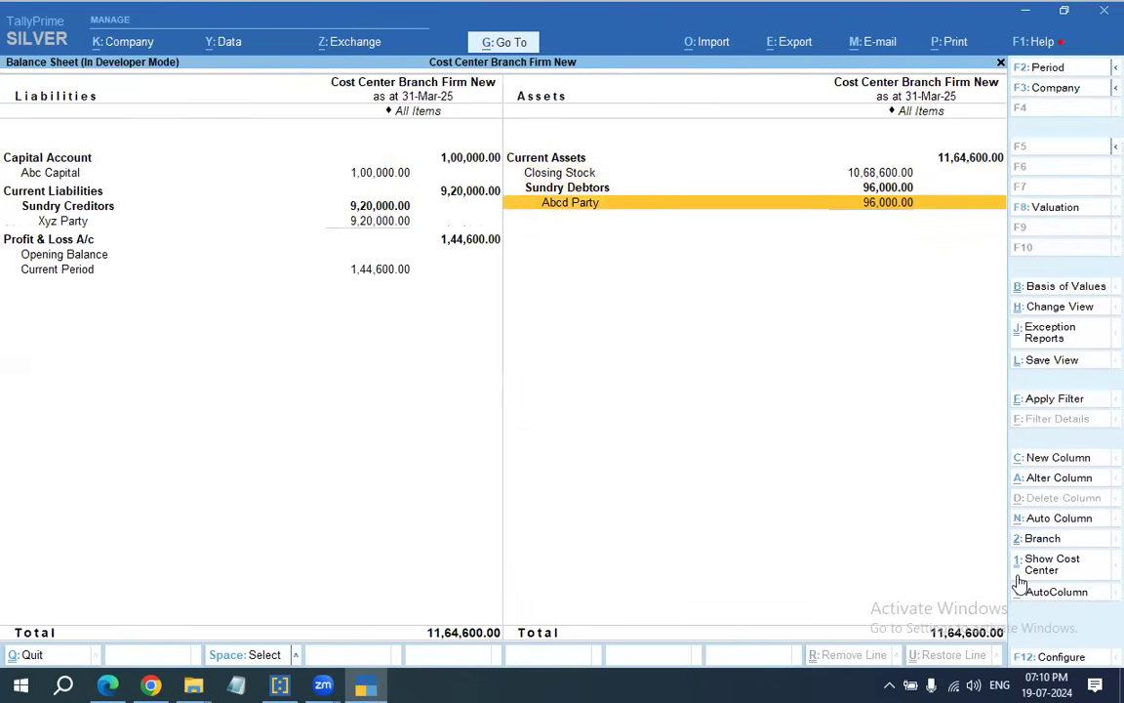
pyautogui.press('Escape')
pyautogui.press('Escape')
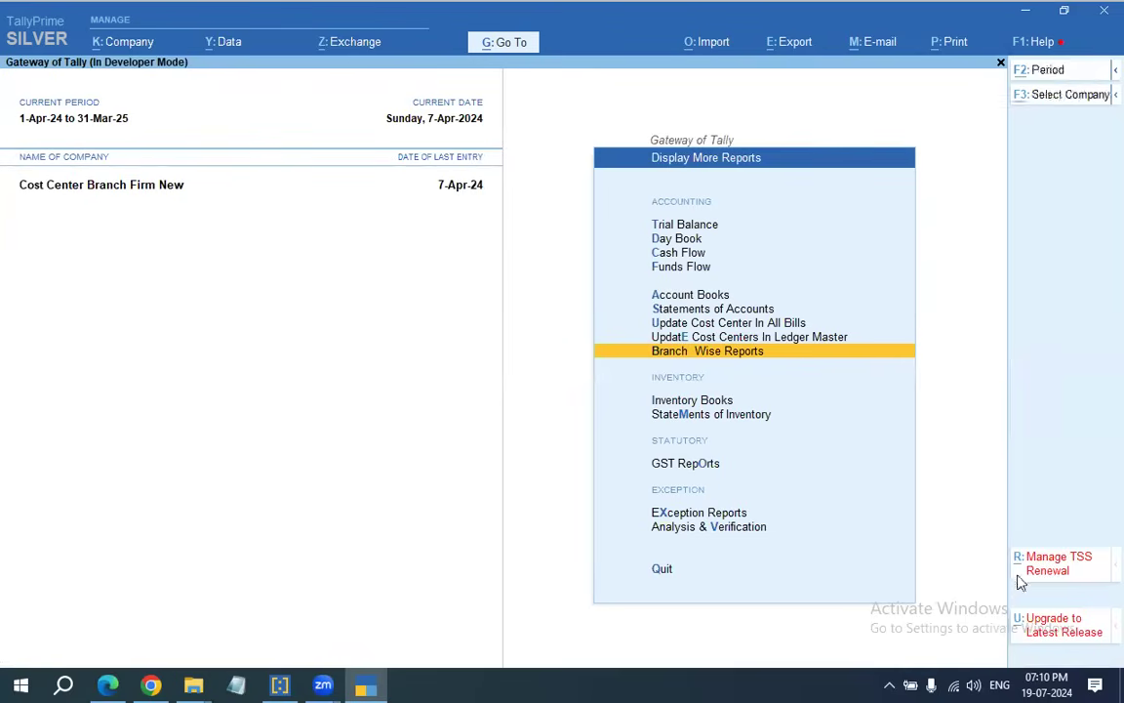
# Split the data of company Cost Center Branch Firm New from 1-Apr-25.
pyautogui.hotkey('alt', 'y')
pyautogui.press('Down')
pyautogui.press('Down')
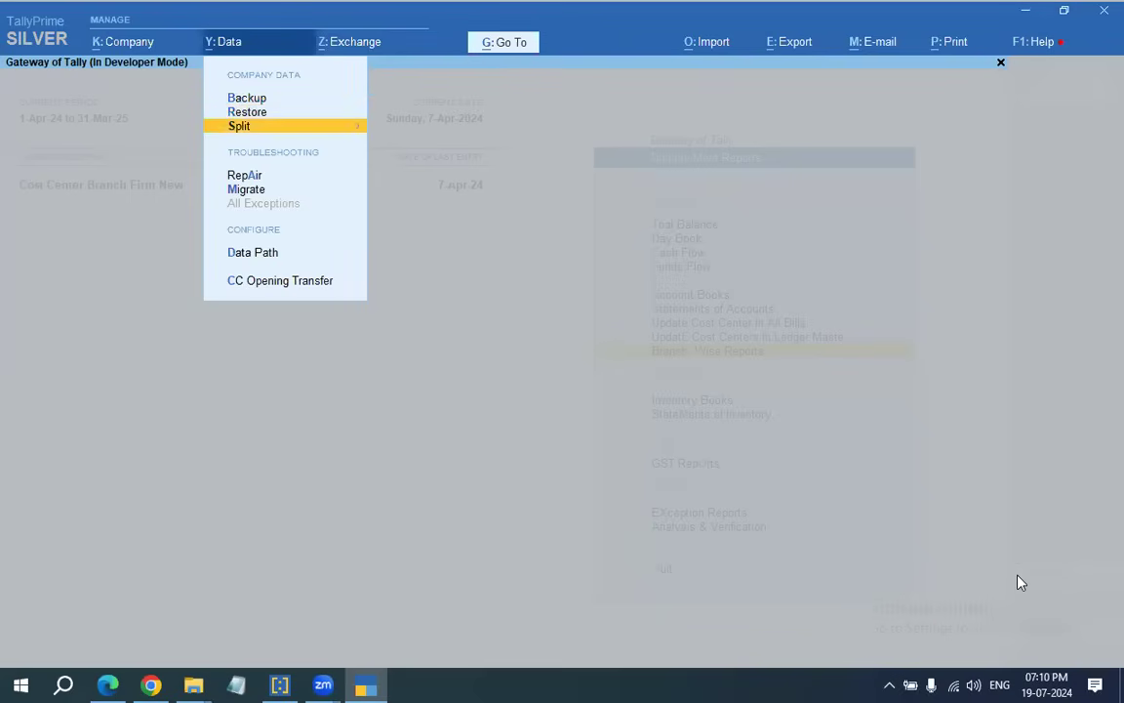
pyautogui.press('Return')
pyautogui.press('Down')
pyautogui.press('Return')
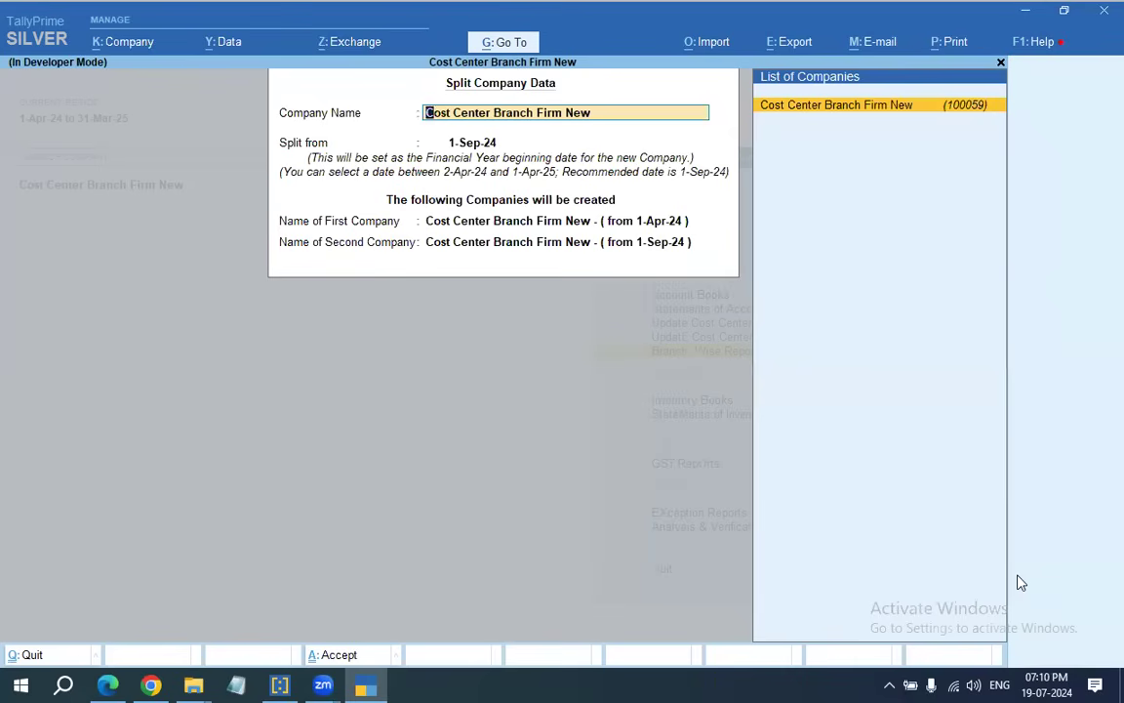
pyautogui.press('Return')
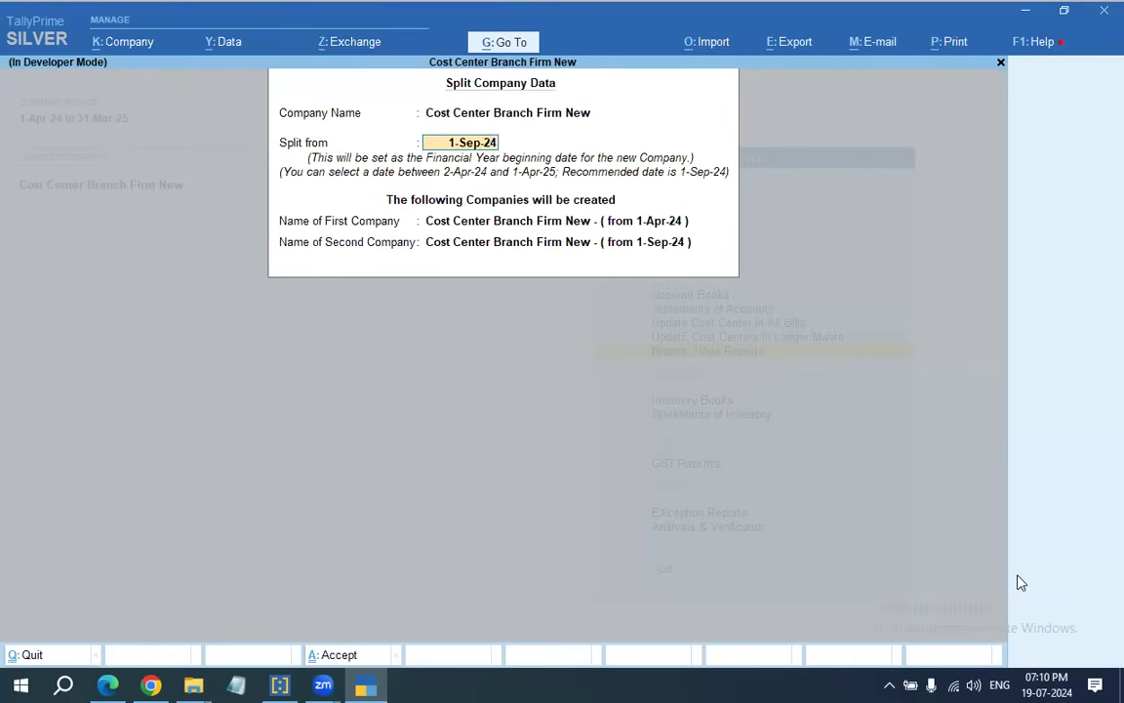
pyautogui.write('1-4-25')
pyautogui.press('Return')
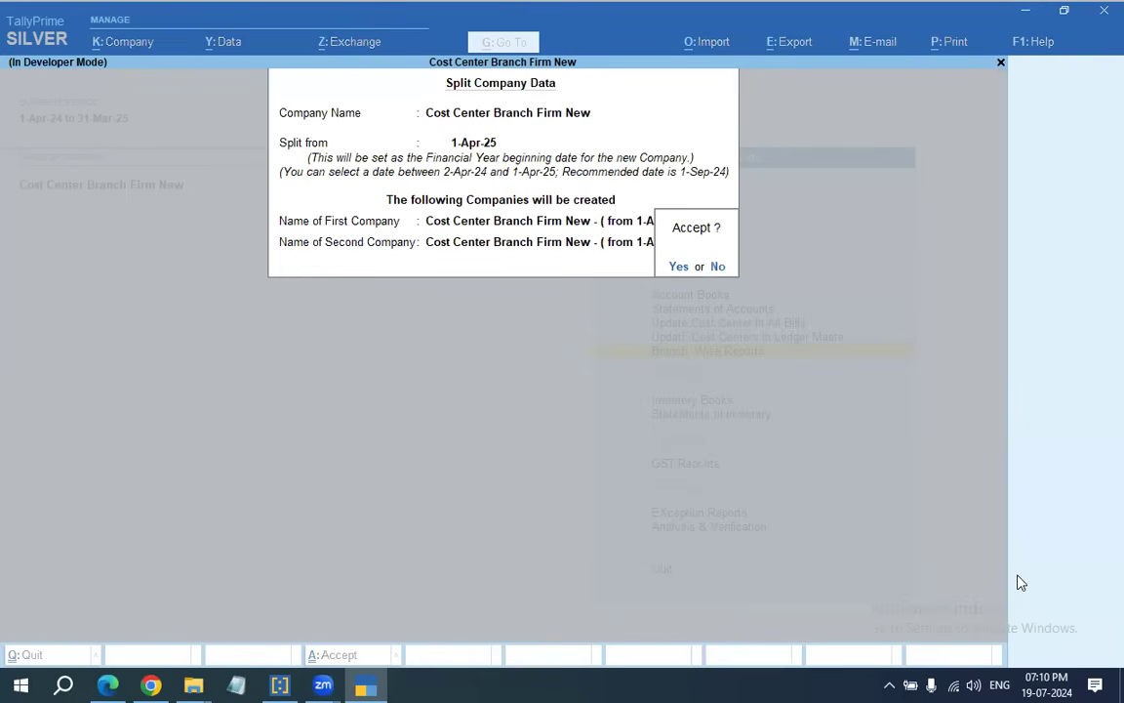
pyautogui.press('Return')
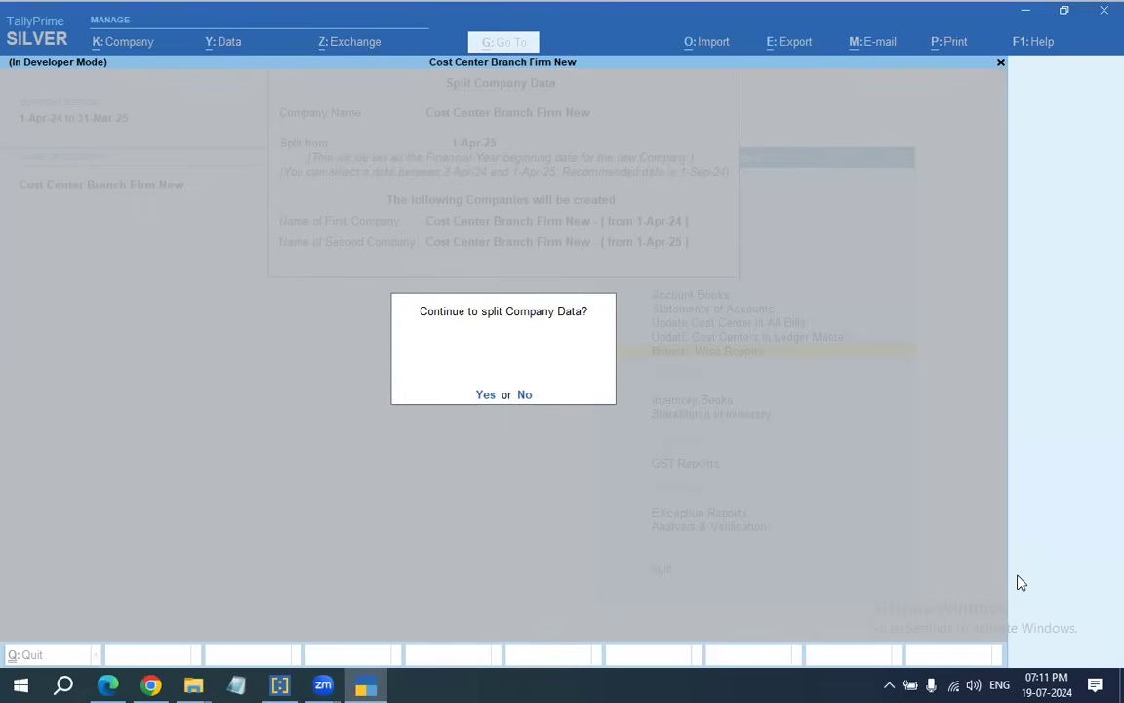
pyautogui.press('Return')
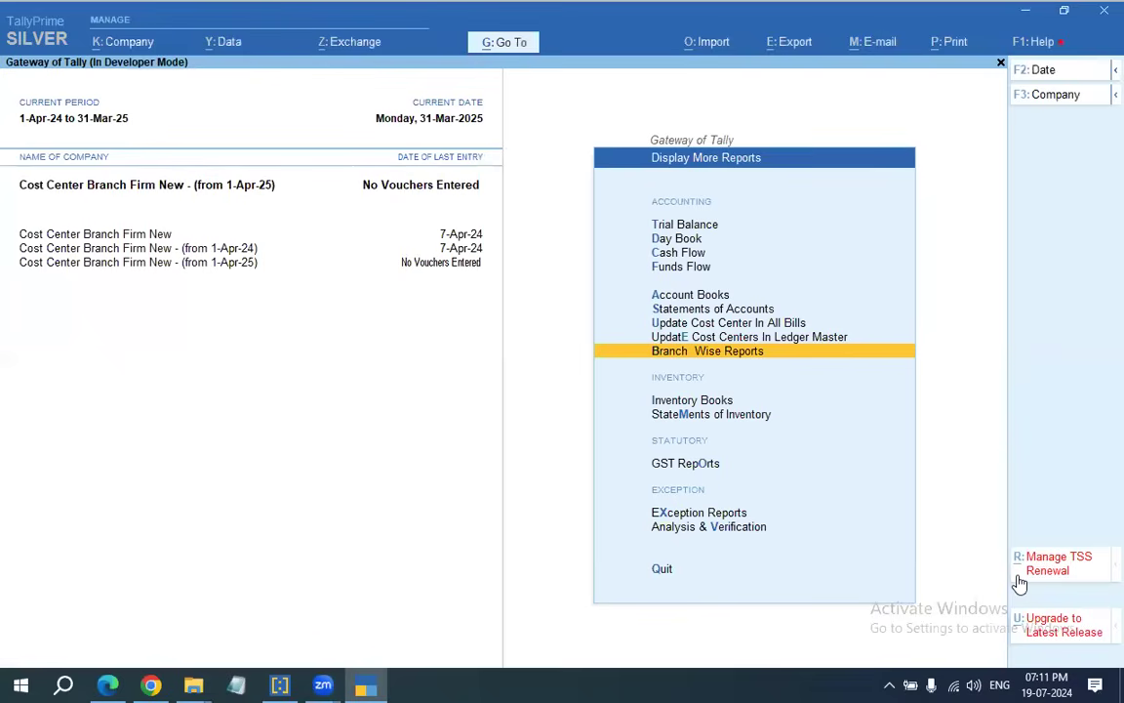
# Shut the original unsplit company, Cost Center Branch Firm New.
pyautogui.press('F3')
pyautogui.press('Up')
pyautogui.press('Up')
pyautogui.press('Up')
pyautogui.press('Down')
pyautogui.press('Return')
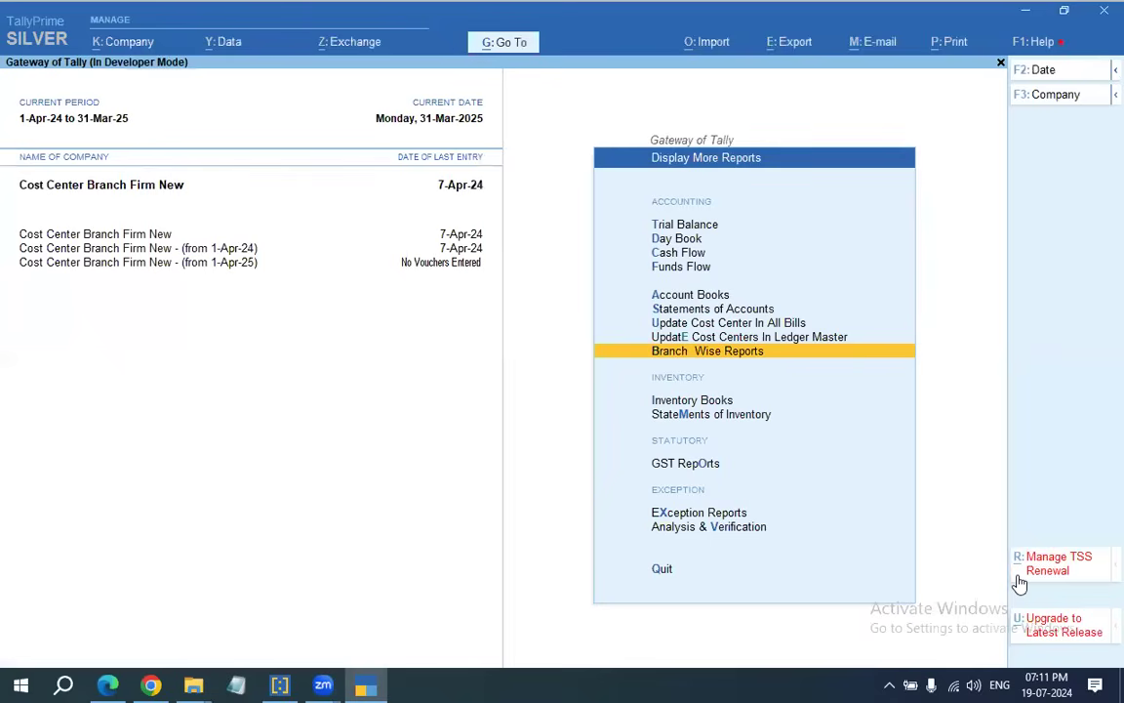
pyautogui.press('F3')
pyautogui.press('Up')
pyautogui.press('Up')
pyautogui.press('Return')
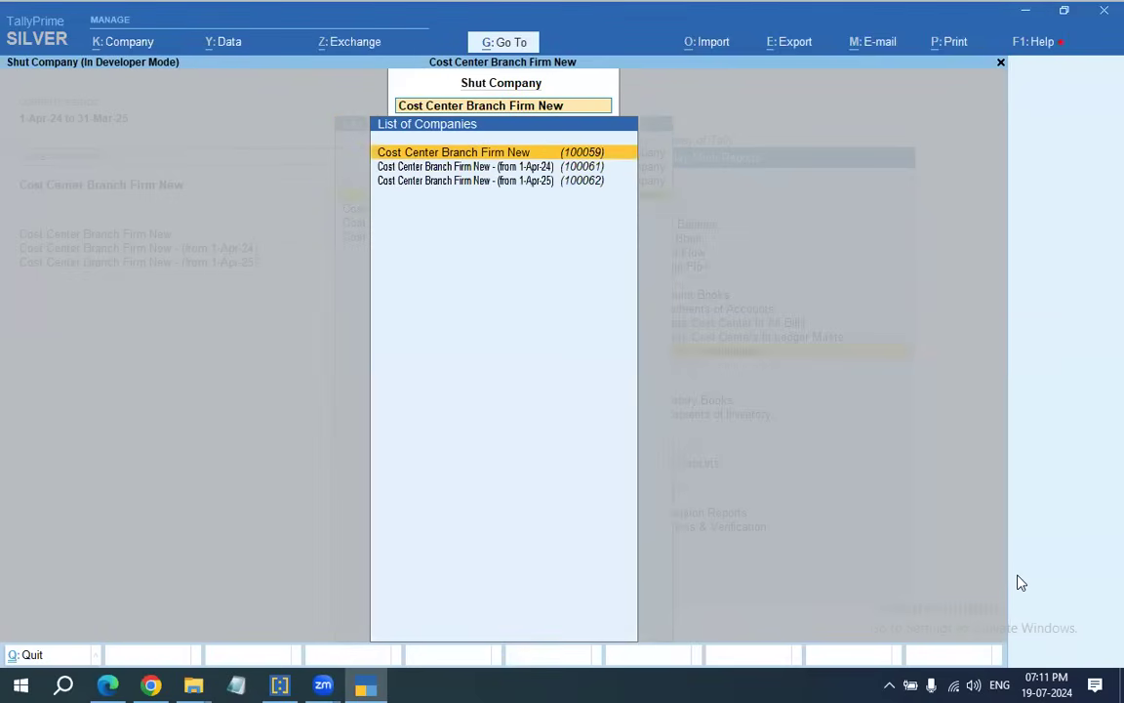
pyautogui.press('Return')
pyautogui.press('y')
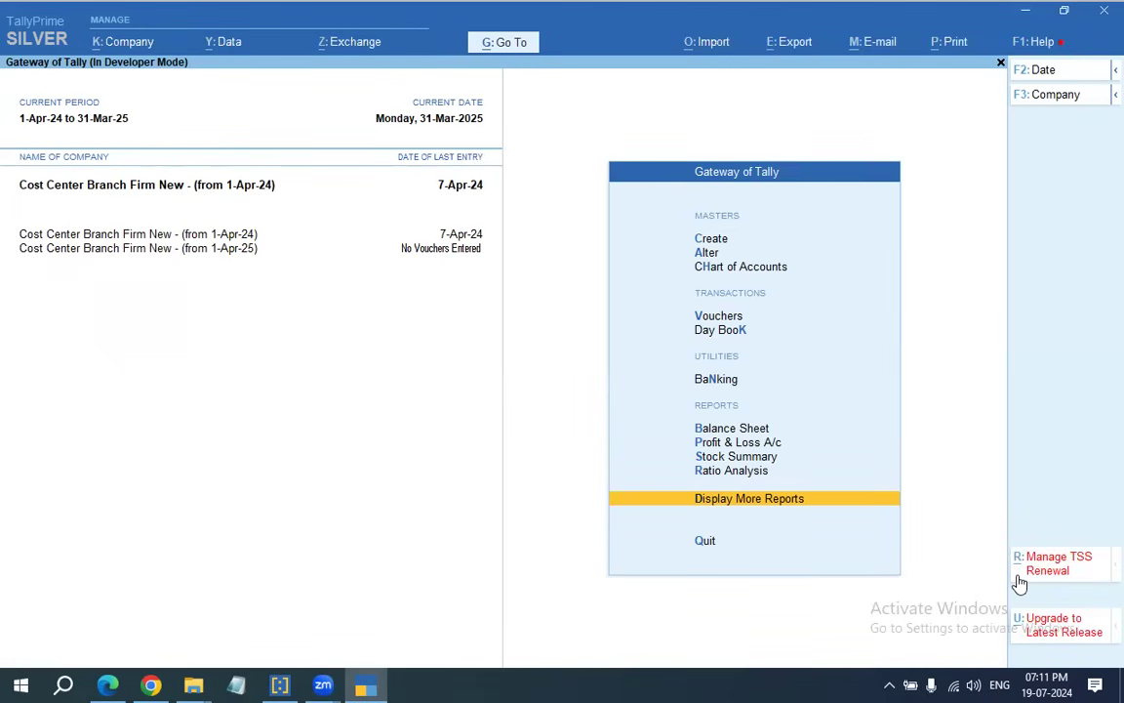
# Switch to the split company starting from 1-Apr-25 and open the branch filter of its Branch wise Balance Sheet.
pyautogui.press('F3')
pyautogui.press('Down')
pyautogui.press('Return')
pyautogui.press('Return')
pyautogui.press('Down')
pyautogui.press('Down')
pyautogui.press('Down')
pyautogui.press('Down')
pyautogui.press('Down')
pyautogui.press('Down')
pyautogui.press('Down')
pyautogui.press('Down')
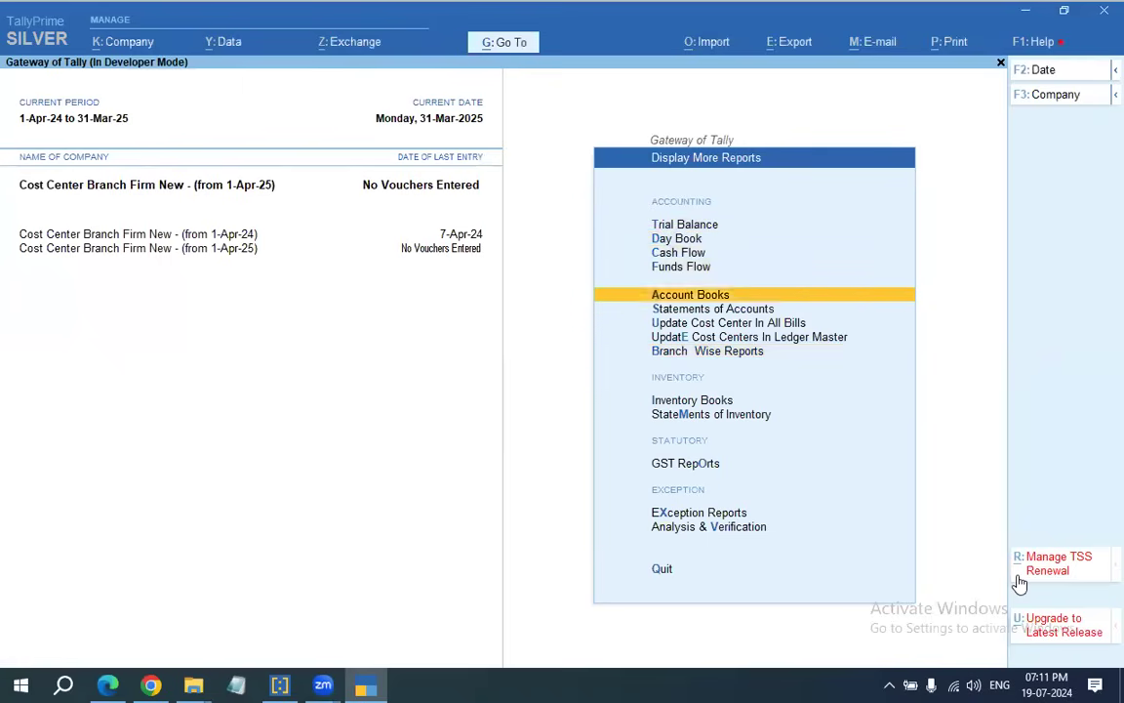
pyautogui.press('Return')
pyautogui.press('Return')
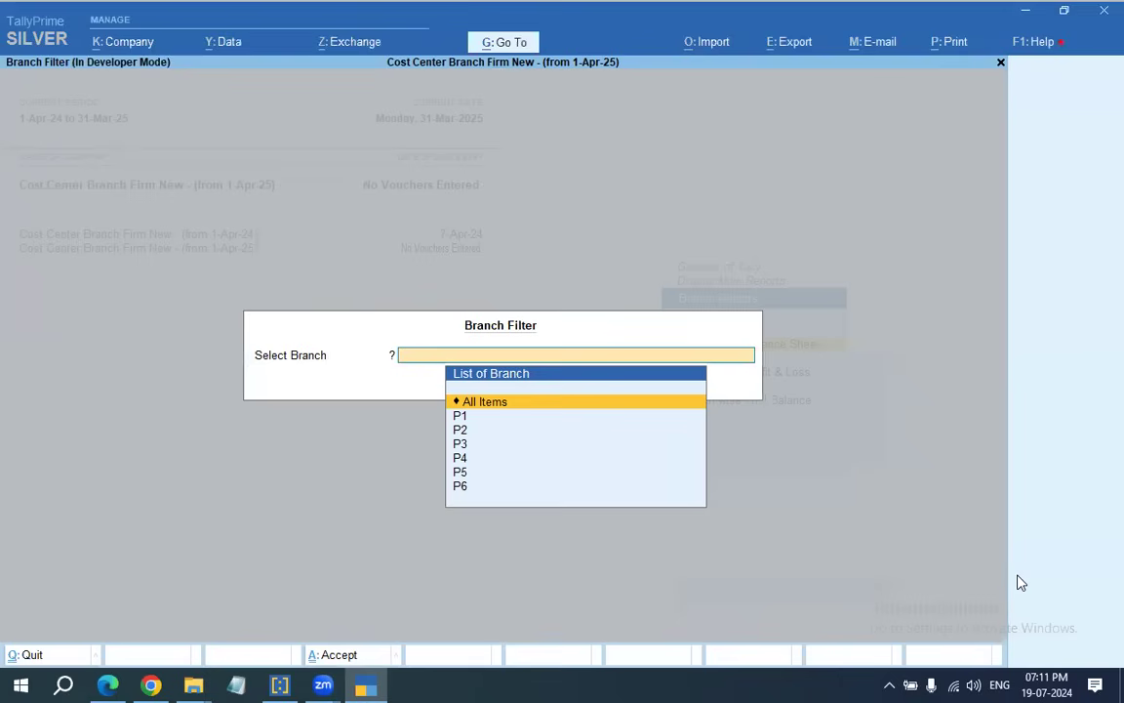
pyautogui.press('Down')
pyautogui.press('Return')
pyautogui.hotkey('alt', 'F5')
pyautogui.press('Escape')
# Open the Branch wise Balance Sheet for All Items in detailed form and show the cost centres under each ledger.
pyautogui.press('Return')
pyautogui.press('Return')
pyautogui.press('Return')
pyautogui.hotkey('alt', 'F5')
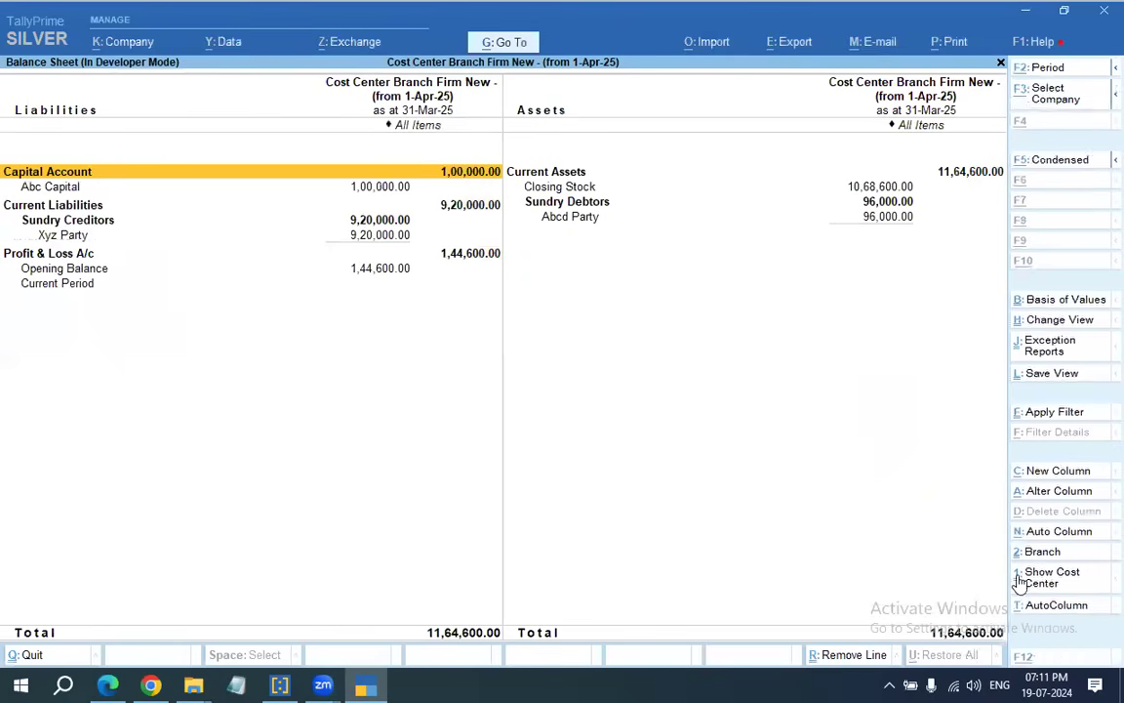
pyautogui.click(1019, 580)
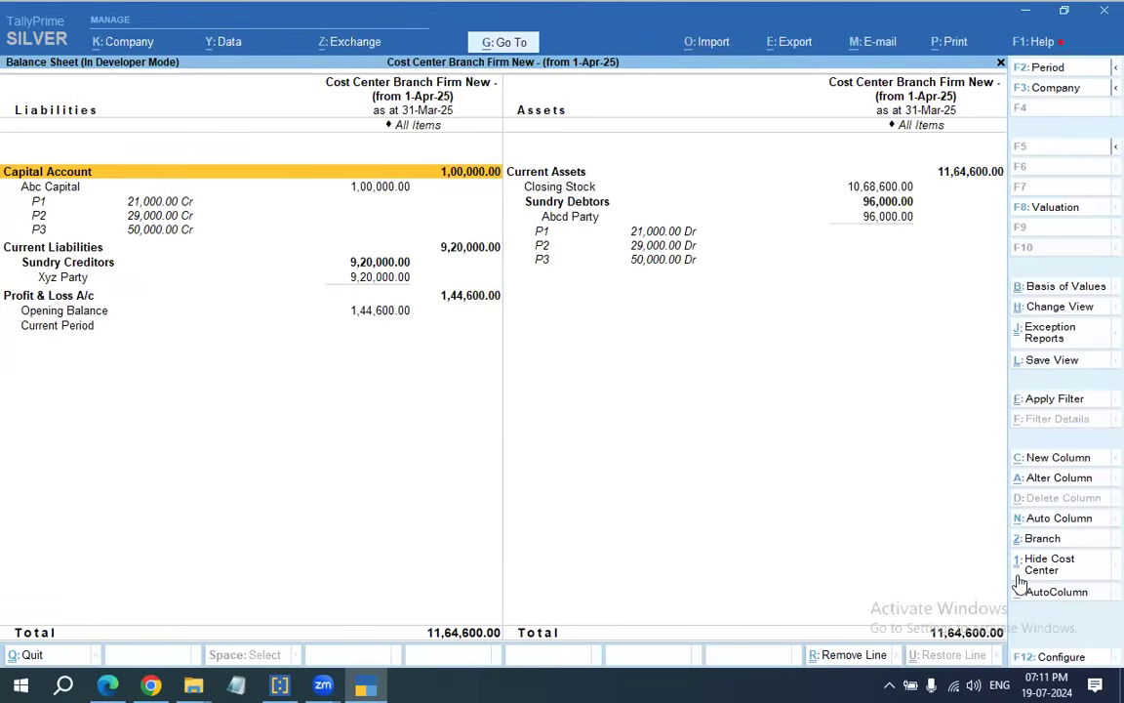
# Examine the 1-Apr-25 company's Balance Sheet for branch-wise opening balances under Capital Account, Sundry Creditors and Profit & Loss A/c.
pyautogui.press('Right')
pyautogui.press('Left')
pyautogui.press('Down')
pyautogui.press('Down')
pyautogui.press('Down')
pyautogui.press('Down')
pyautogui.press('Down')
pyautogui.press('Down')
pyautogui.press('Down')
pyautogui.press('Down')
pyautogui.press('Up')
pyautogui.press('Up')
pyautogui.press('Up')
pyautogui.press('Down')
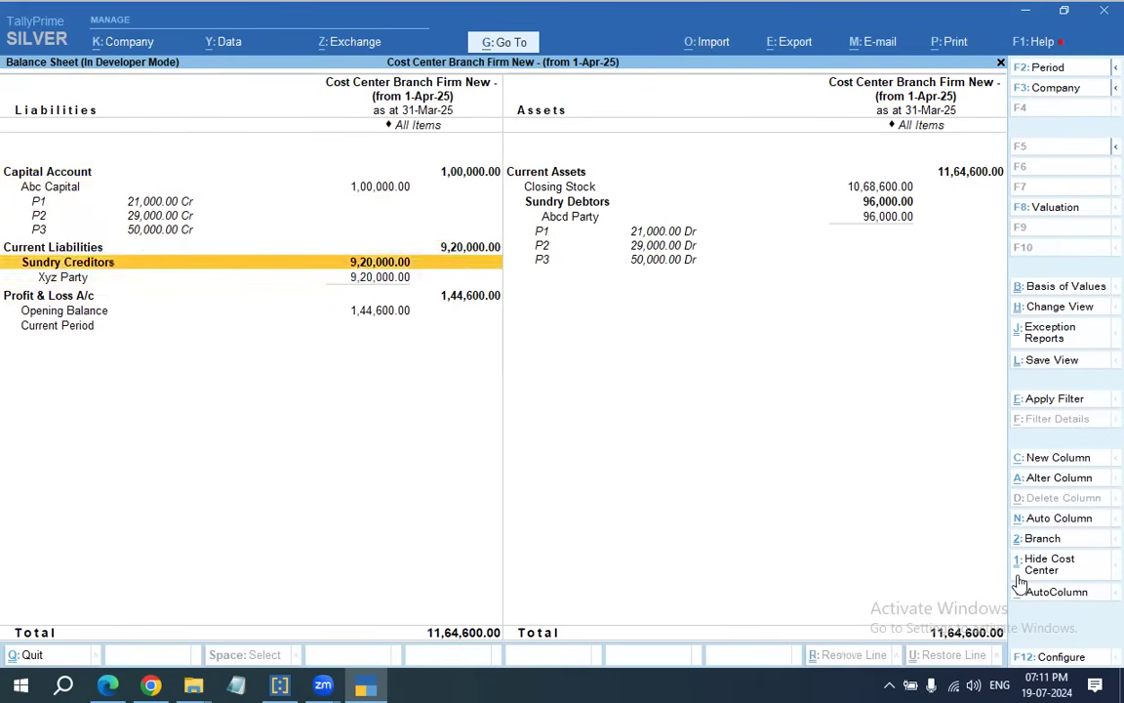
pyautogui.press('Down')
pyautogui.press('Down')
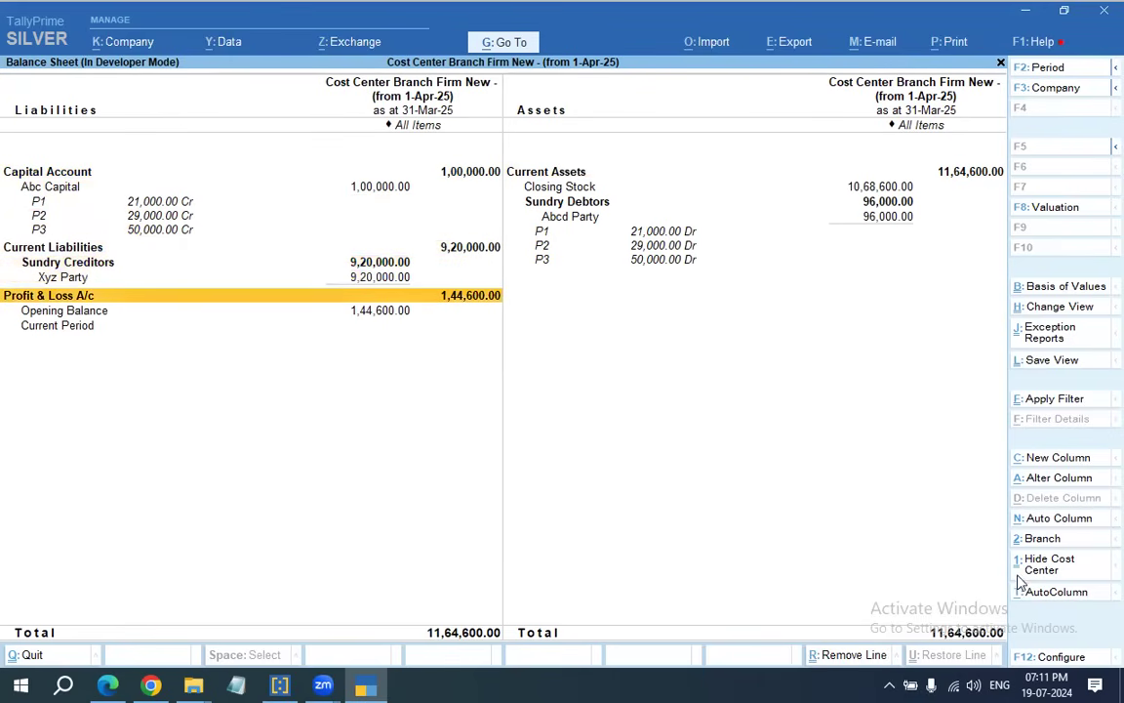
# Switch the Balance Sheet to the company starting from 1-Apr-24 to view its branch-wise closing balances.
pyautogui.press('F3')
pyautogui.press('Up')
pyautogui.press('Return')
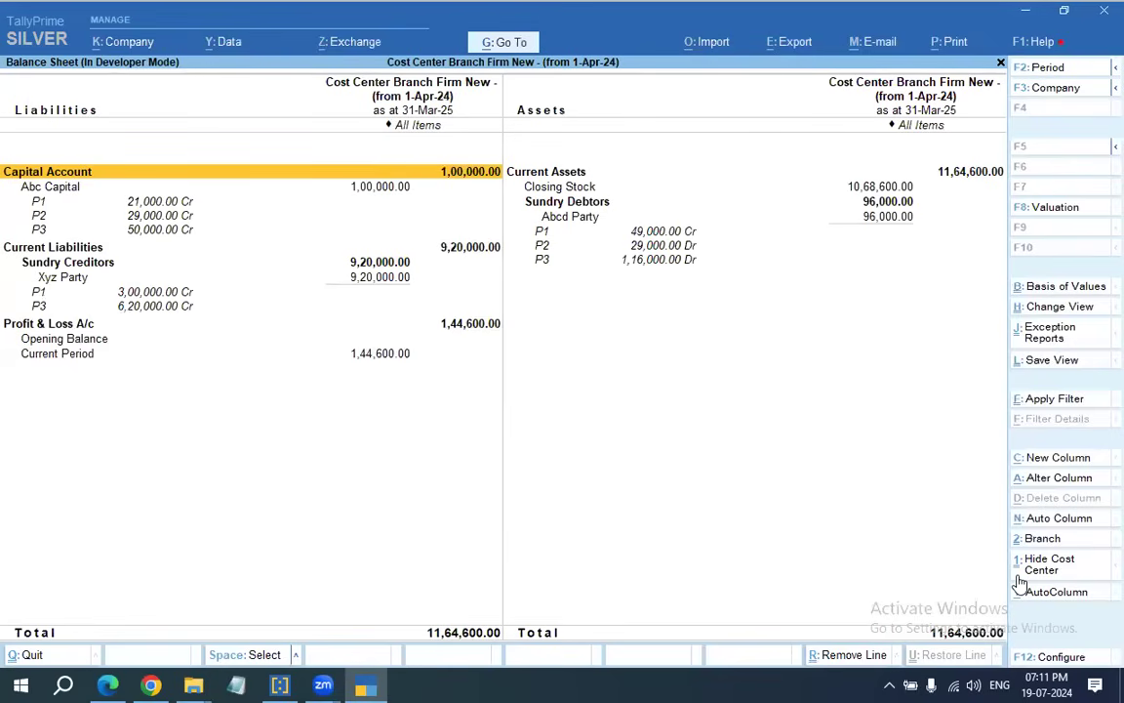
pyautogui.press('F3')
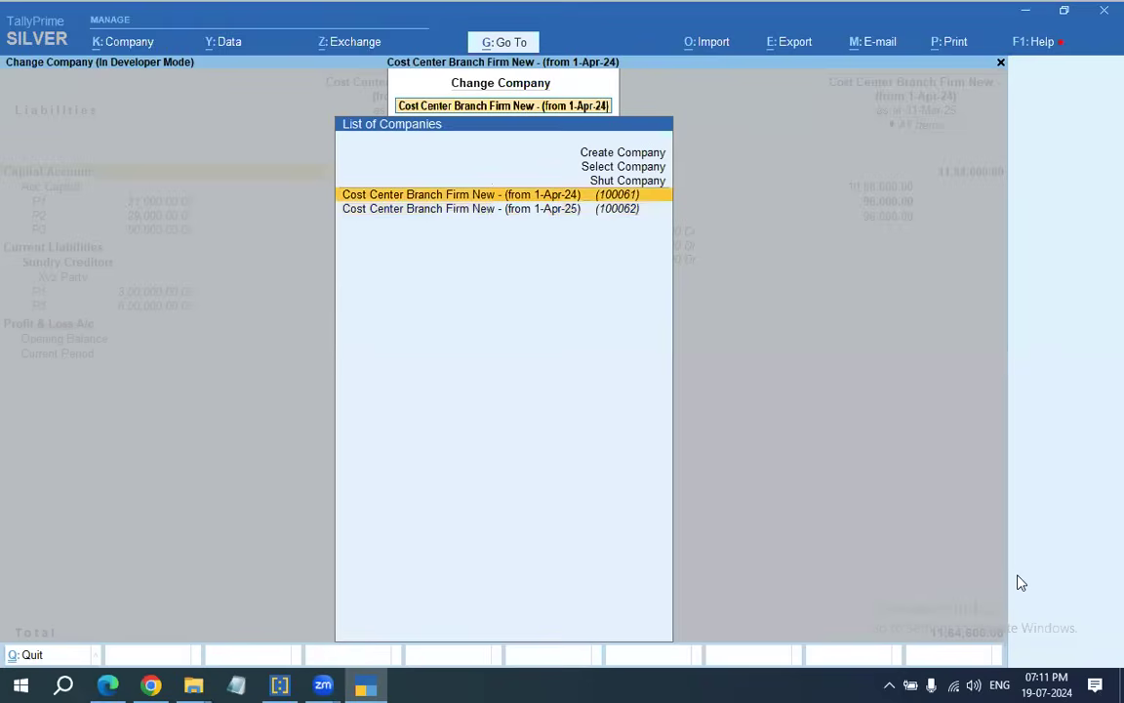
pyautogui.press('Escape')
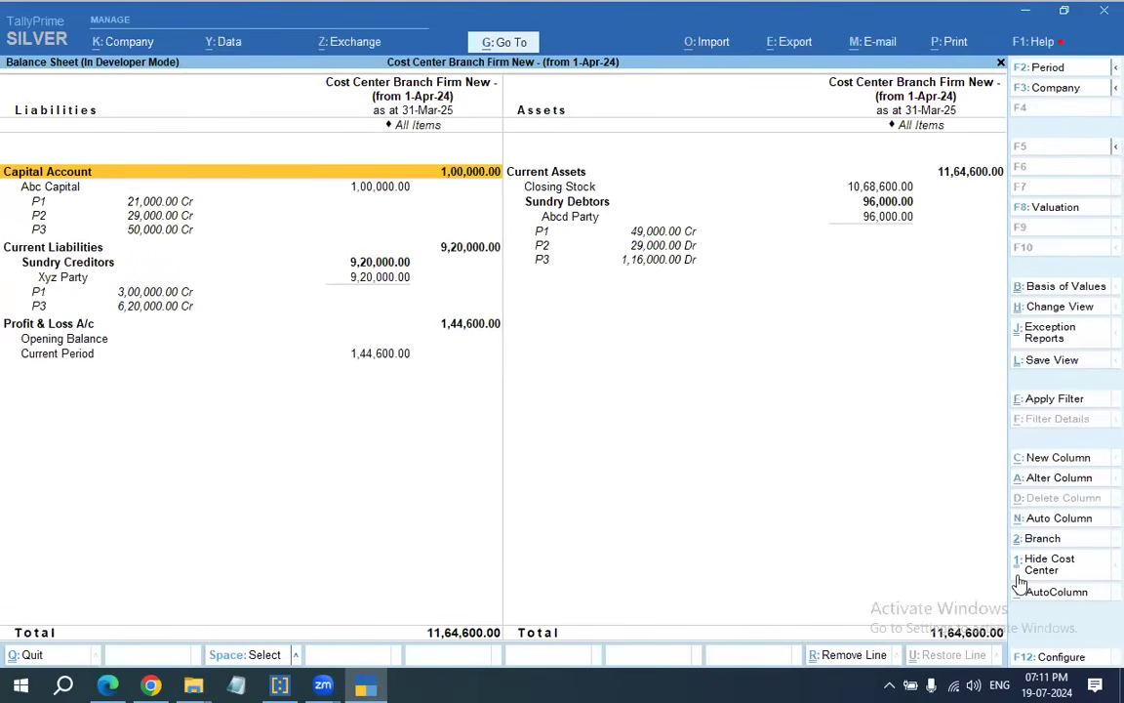
# Compare branch balances by alternating the Balance Sheet between the 1-Apr-25 and 1-Apr-24 companies, ending on the 1-Apr-25 one.
pyautogui.press('F3')
pyautogui.press('Down')
pyautogui.press('Return')
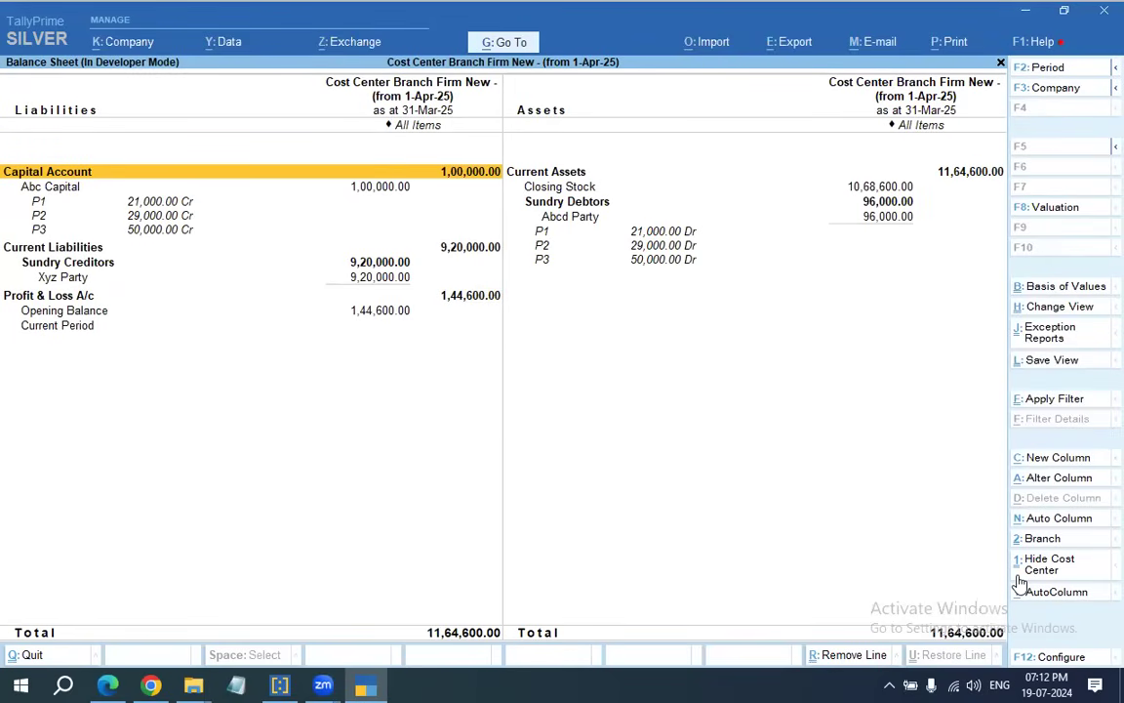
pyautogui.press('F3')
pyautogui.press('Up')
pyautogui.press('Return')
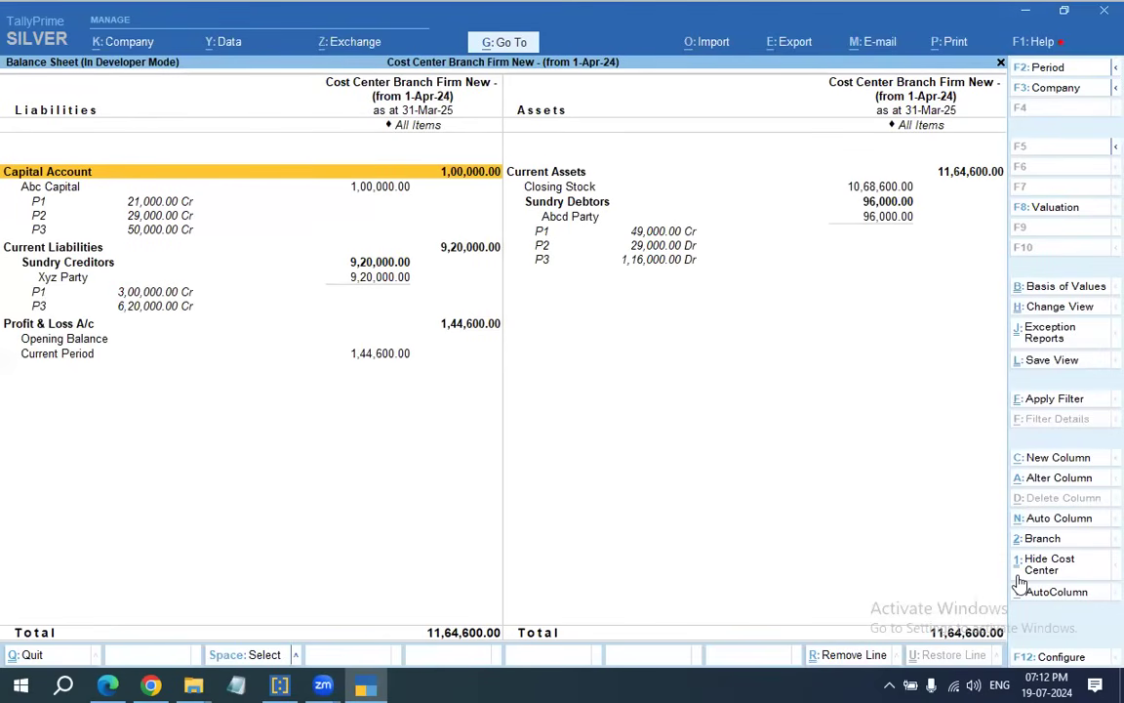
pyautogui.press('F3')
pyautogui.press('Down')
pyautogui.press('Return')
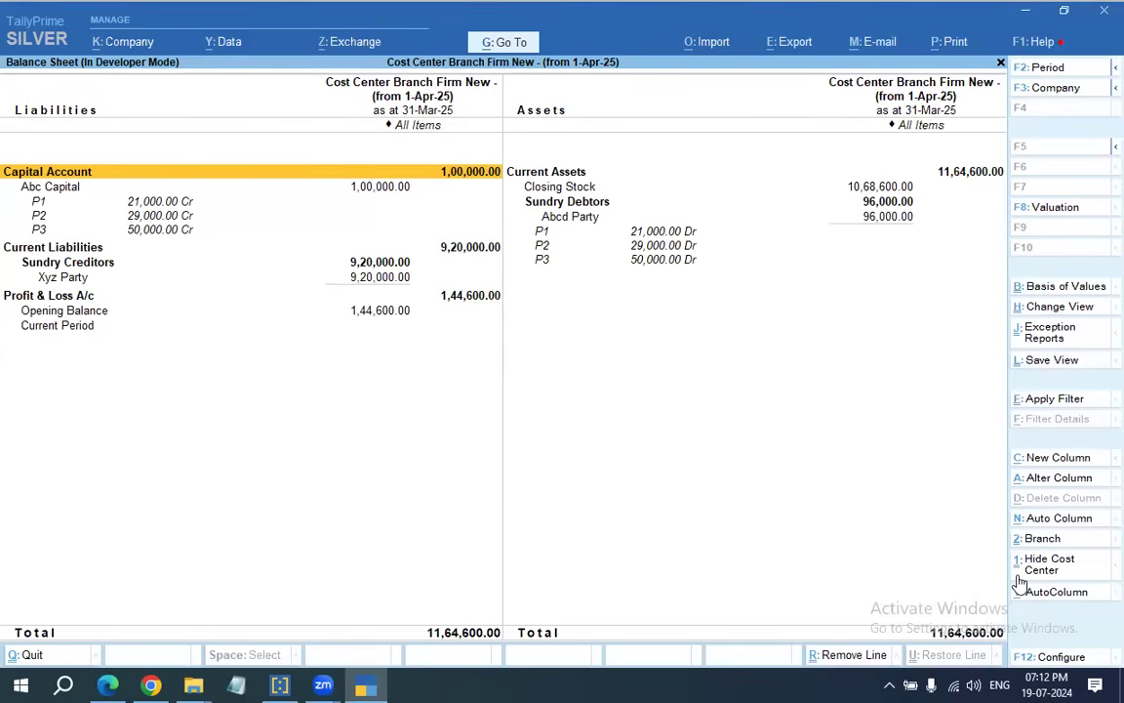
# Reopen the Branch wise Balance Sheet for branch P1 and show it in detailed form.
pyautogui.press('Escape')
pyautogui.press('Return')
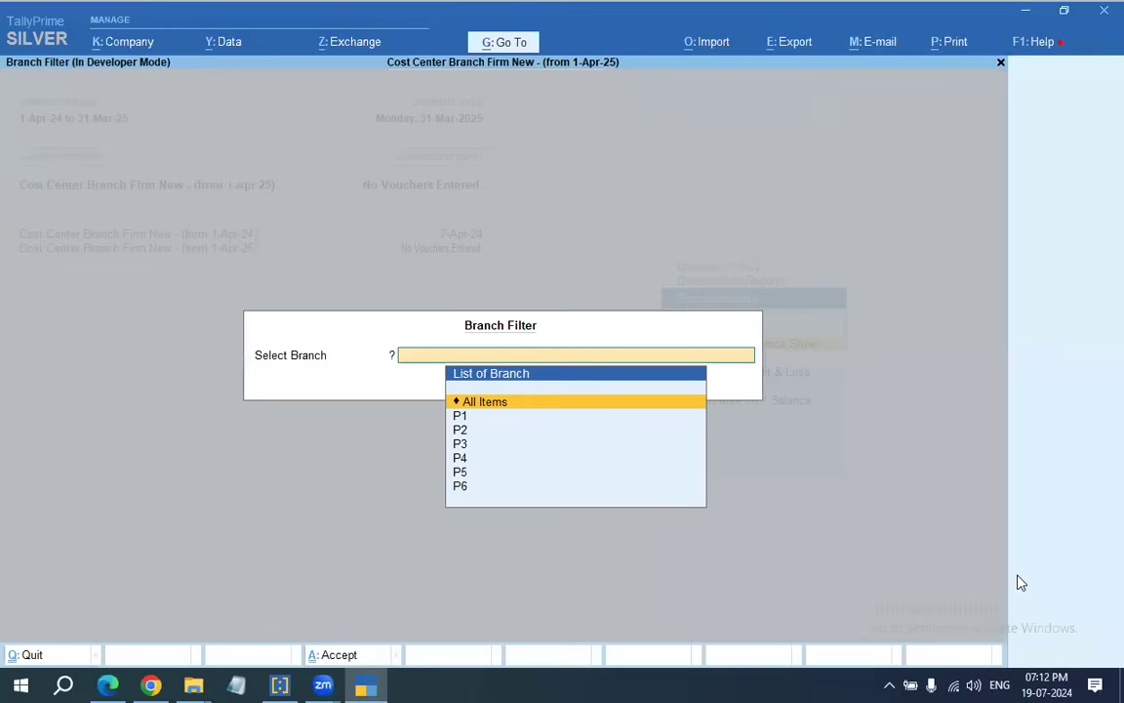
pyautogui.press('Down')
pyautogui.press('Return')
pyautogui.hotkey('alt', 'f5')
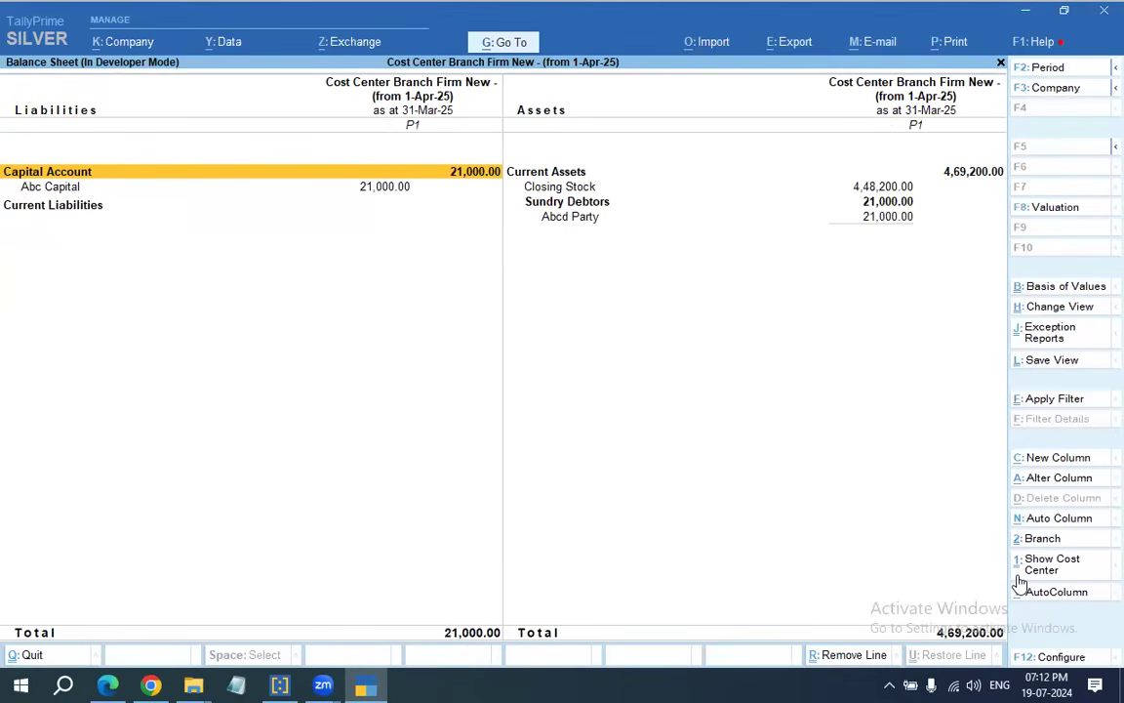
# Compare branch P1's Balance Sheet by alternating between the 1-Apr-24 and 1-Apr-25 companies, ending on the 1-Apr-25 one.
pyautogui.press('F3')
pyautogui.press('Up')
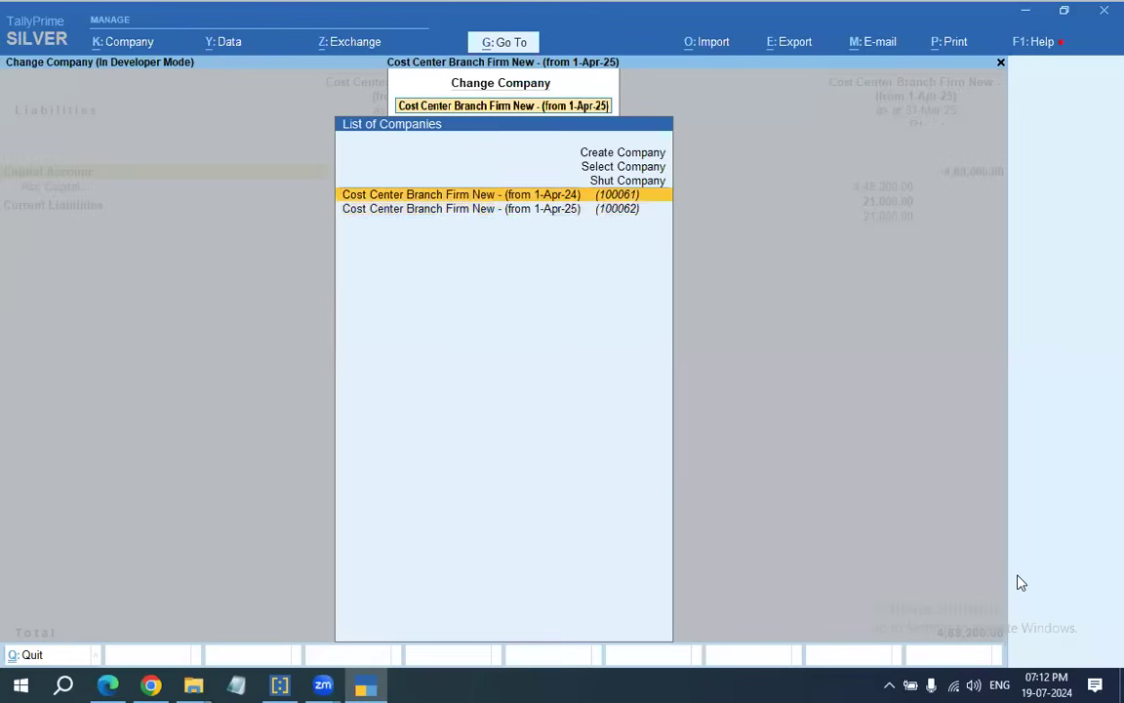
pyautogui.press('Return')
pyautogui.press('F3')
pyautogui.press('Down')
pyautogui.press('Return')
pyautogui.press('F3')
pyautogui.press('Up')
pyautogui.press('Return')
pyautogui.press('F3')
pyautogui.press('Down')
pyautogui.press('Return')
# Check P1's Sundry Debtors and Abc Capital amounts, and drill into the Abcd Party ledger before returning to the Balance Sheet.
pyautogui.press('Right')
pyautogui.press('Down')
pyautogui.press('Down')
pyautogui.press('Down')
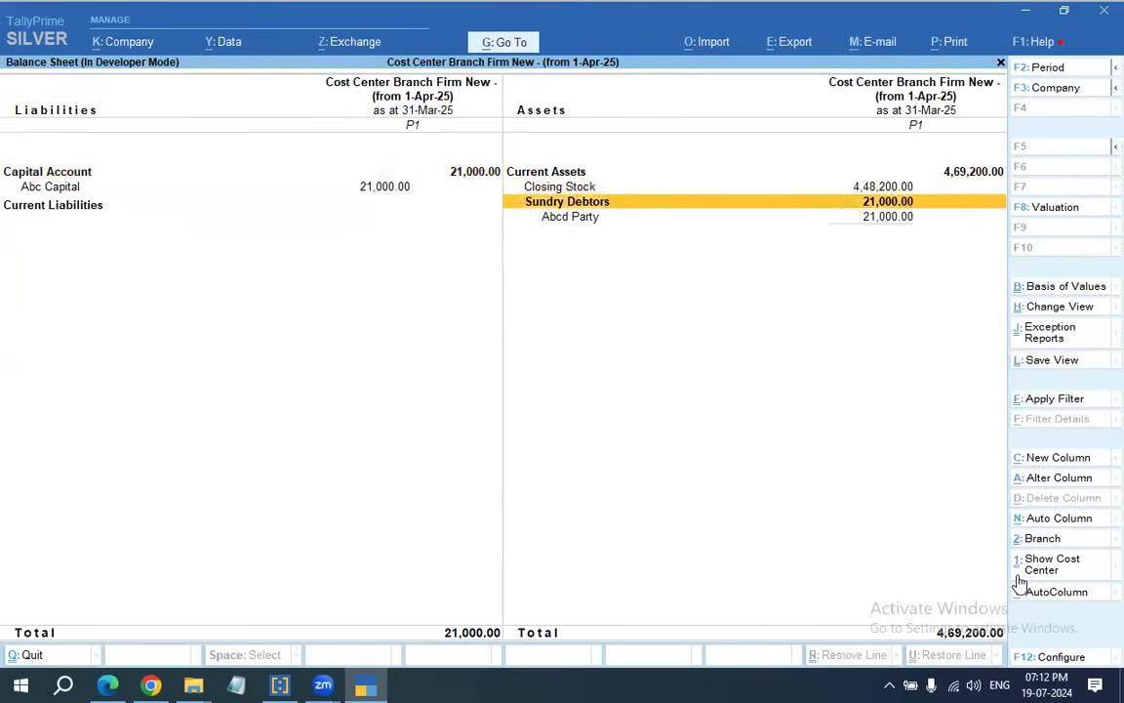
pyautogui.press('Left')
pyautogui.press('Down')
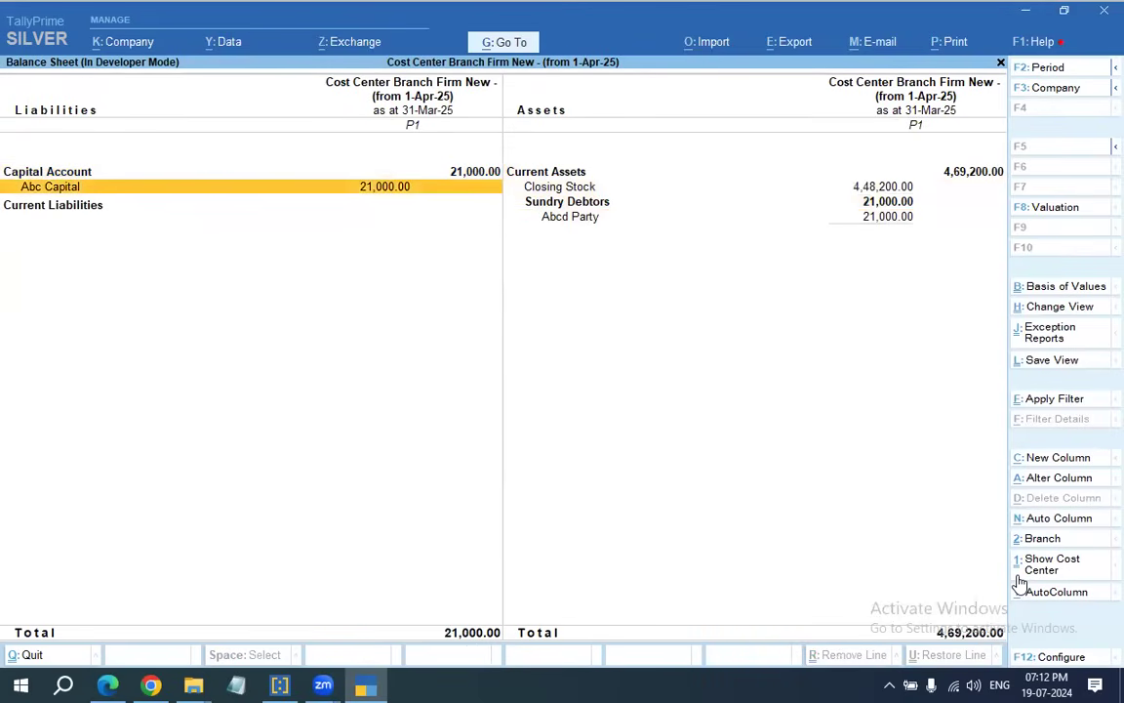
pyautogui.press('Right')
pyautogui.press('Down')
pyautogui.press('Down')
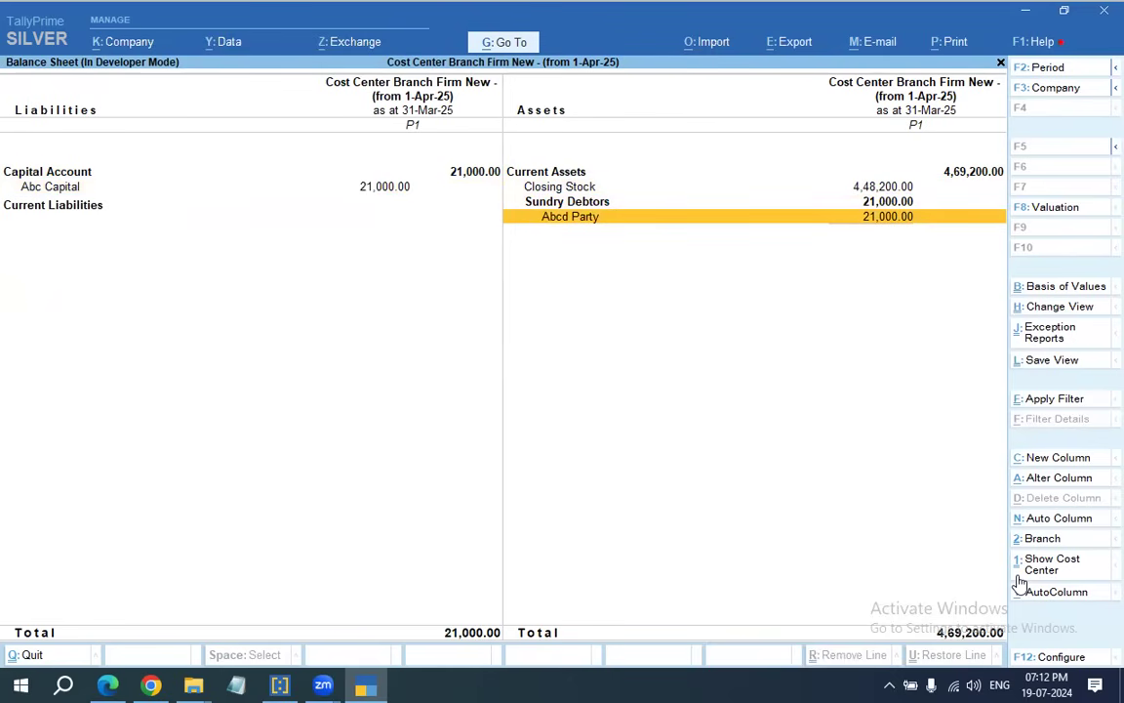
pyautogui.press('Return')
pyautogui.press('Return')
pyautogui.press('Escape')
pyautogui.press('Escape')
# View P1's Balance Sheet in the company starting from 1-Apr-24, and leave the report for the Gateway of Tally.
pyautogui.press('F3')
pyautogui.press('Up')
pyautogui.press('Return')
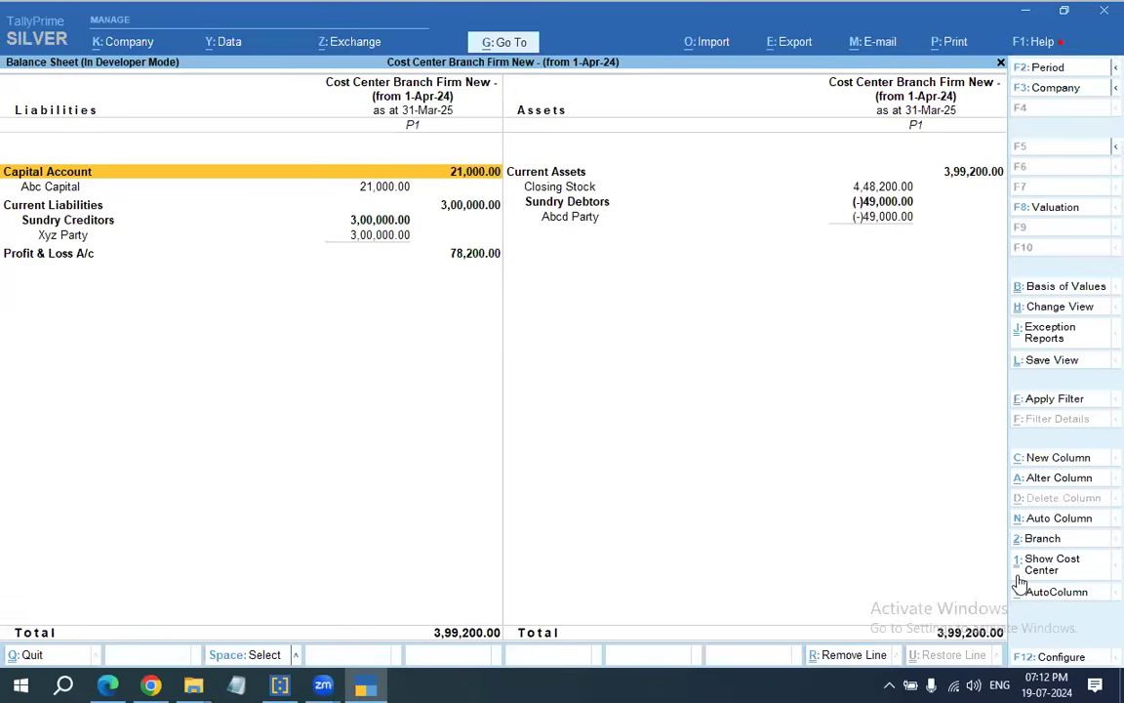
pyautogui.press('Escape')
pyautogui.press('Escape')
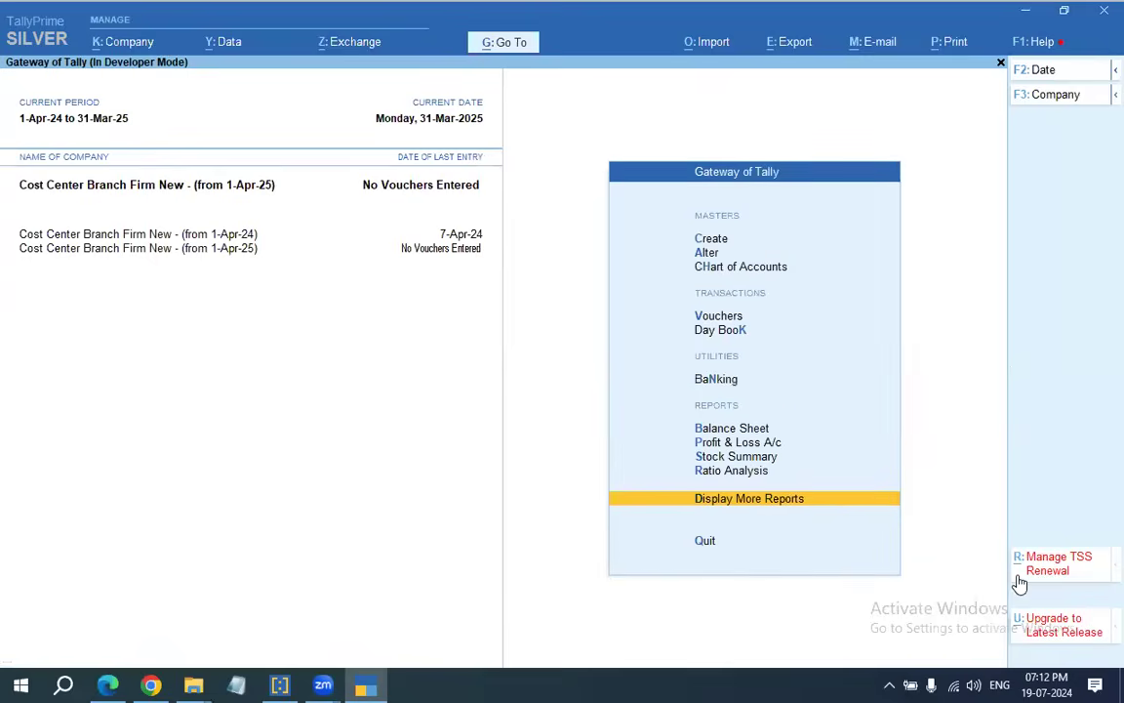
# Open the Branch wise Balance Sheet from the branch reports again for P1, with its ledgers in detail.
pyautogui.press('Return')
pyautogui.press('Down')
pyautogui.press('Down')
pyautogui.press('Down')
pyautogui.press('Down')
pyautogui.press('Down')
pyautogui.press('Down')
pyautogui.press('Down')
pyautogui.press('Down')
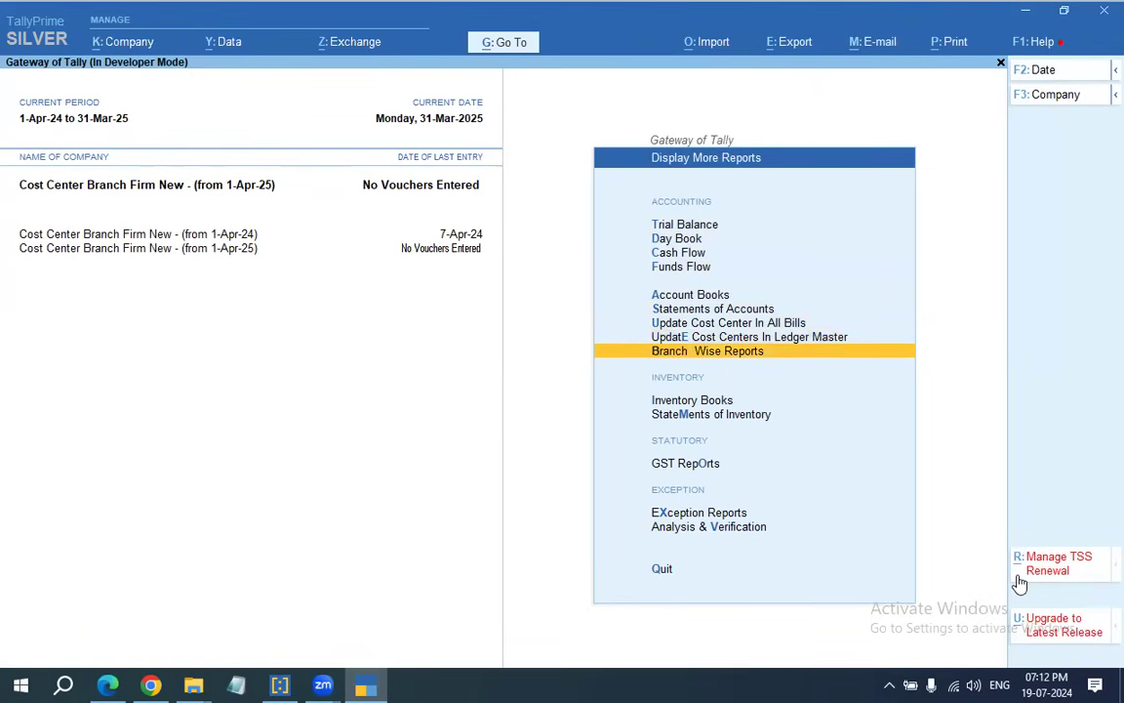
pyautogui.press('Return')
pyautogui.press('Return')
pyautogui.press('Down')
pyautogui.press('Return')
pyautogui.hotkey('alt', 'F5')
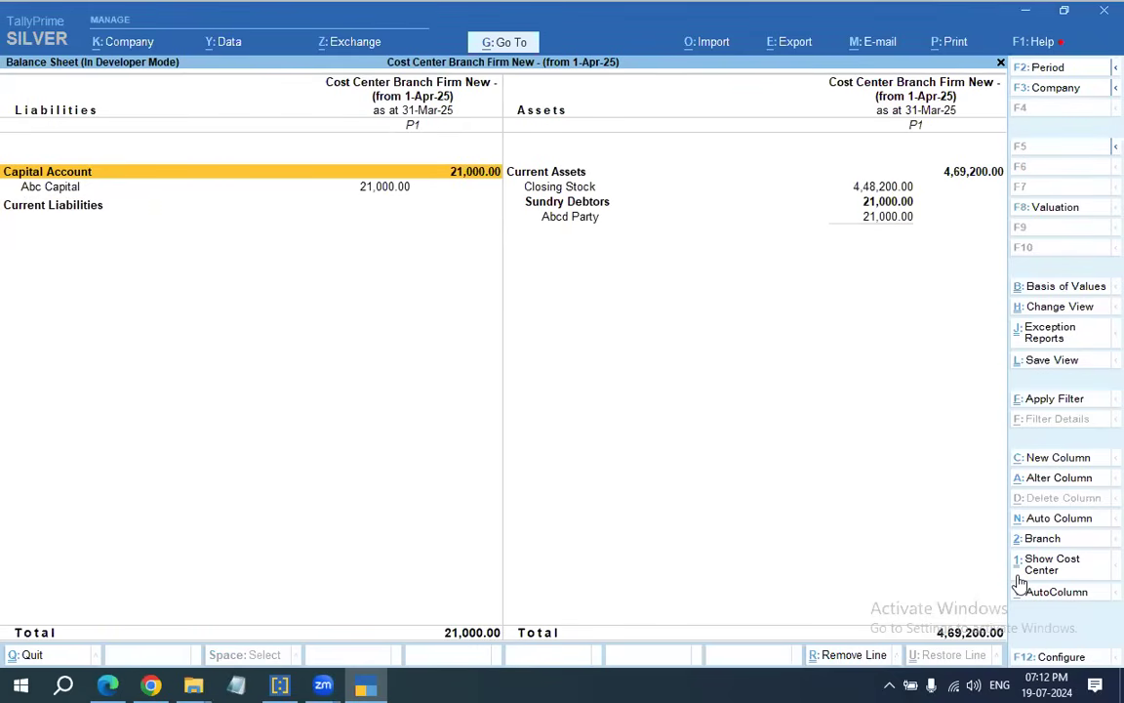
# Switch the detailed P1 Balance Sheet to the 1-Apr-24 company for a check, and close the branch reports.
pyautogui.press('F3')
pyautogui.press('Up')
pyautogui.press('Return')
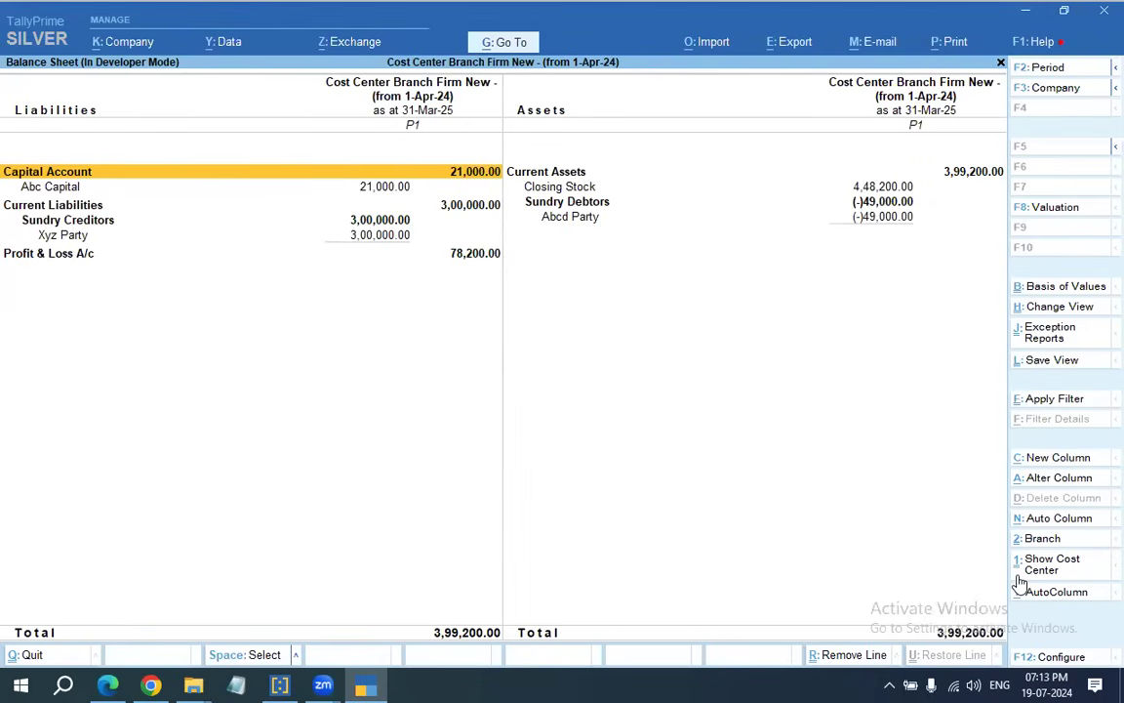
pyautogui.press('Escape')
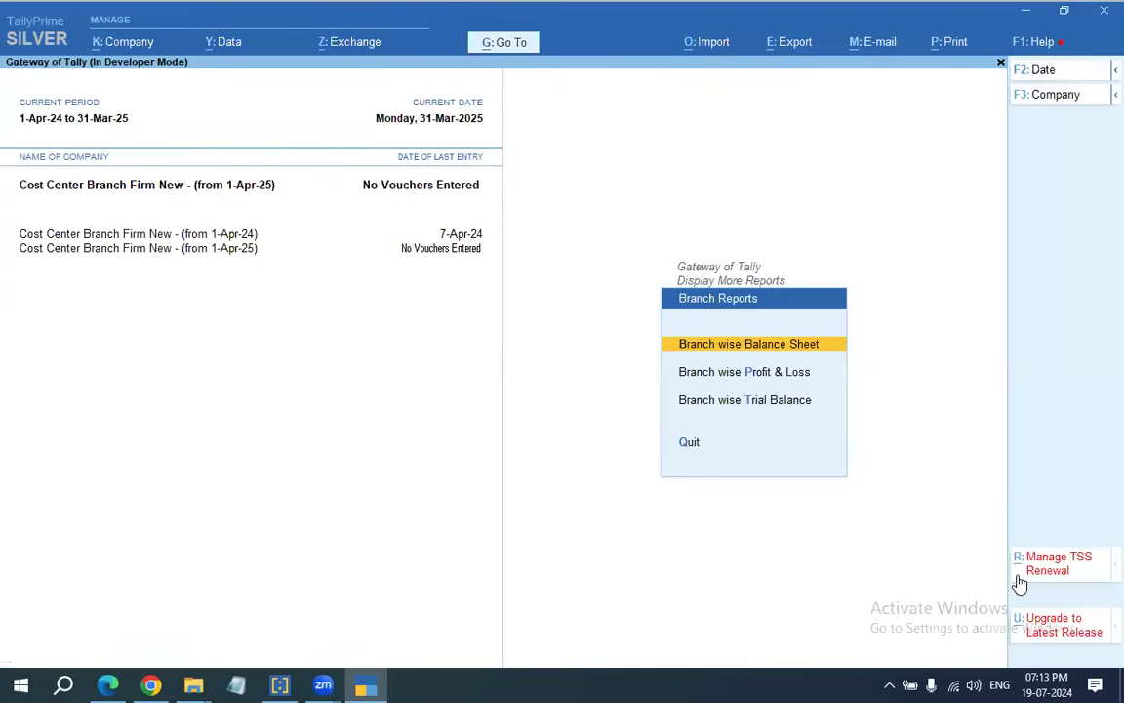
pyautogui.press('Escape')
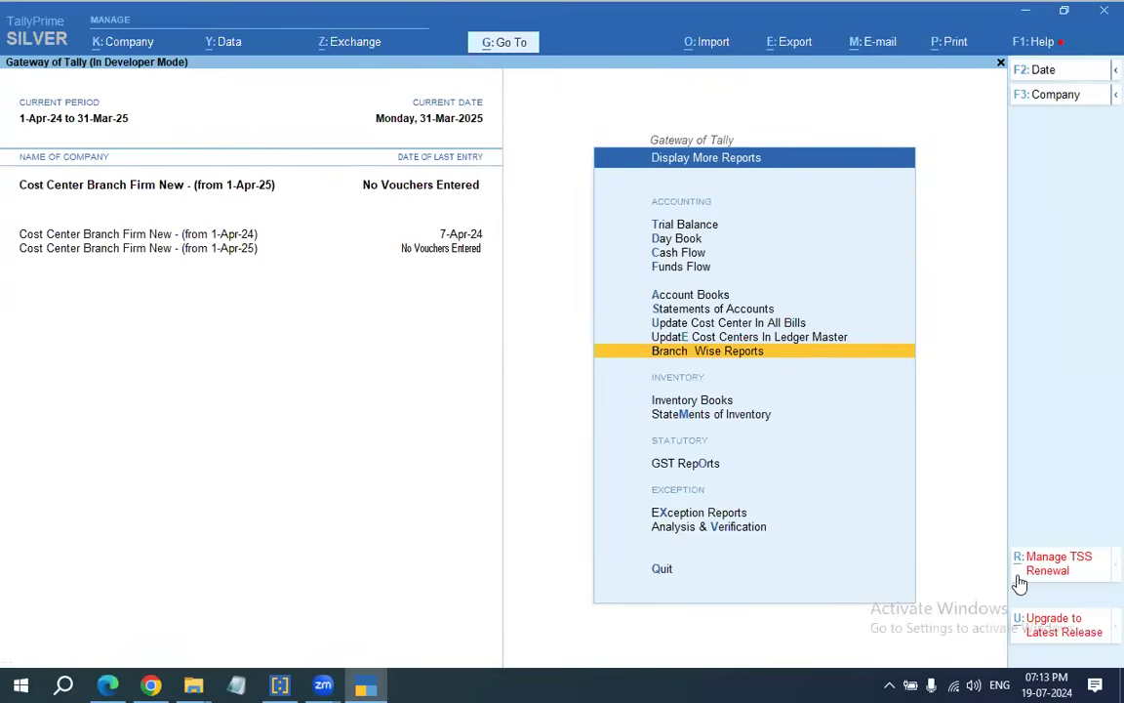
pyautogui.press('d')
pyautogui.press('Escape')
pyautogui.press('Down')
pyautogui.press('Down')
pyautogui.press('Down')
pyautogui.press('Down')
pyautogui.press('Escape')
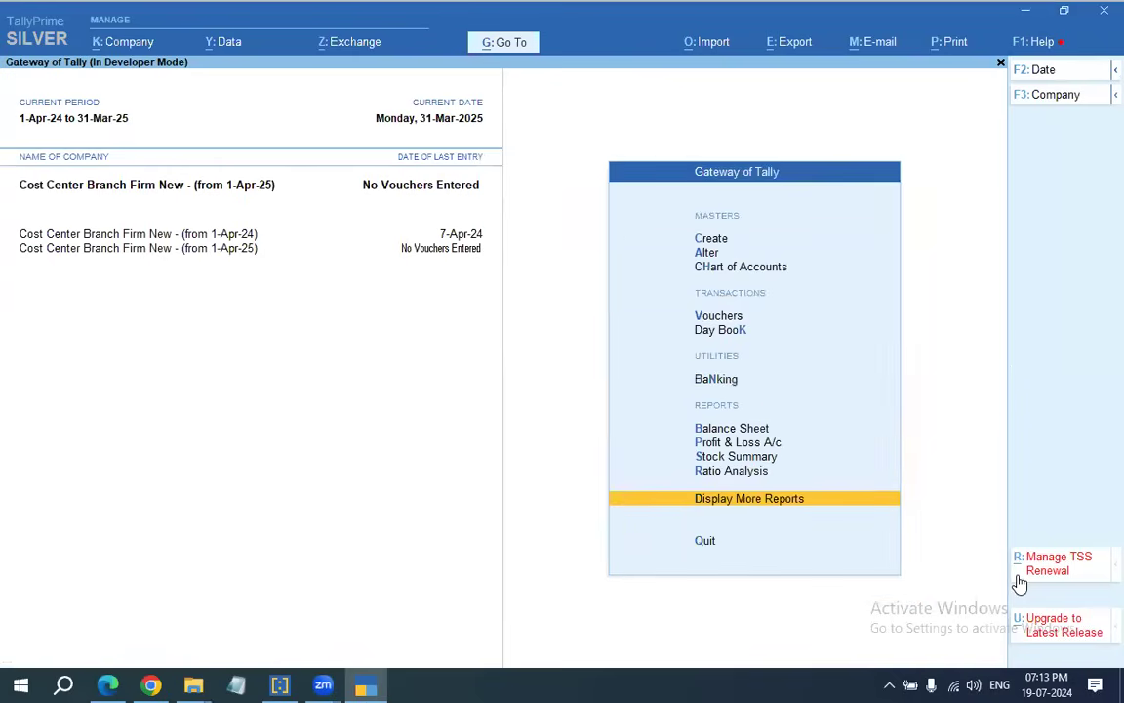
# Open the Receivables outstandings report from Statements of Accounts.
pyautogui.press('Return')
pyautogui.press('Down')
pyautogui.press('Down')
pyautogui.press('Down')
pyautogui.press('Down')
pyautogui.press('Down')
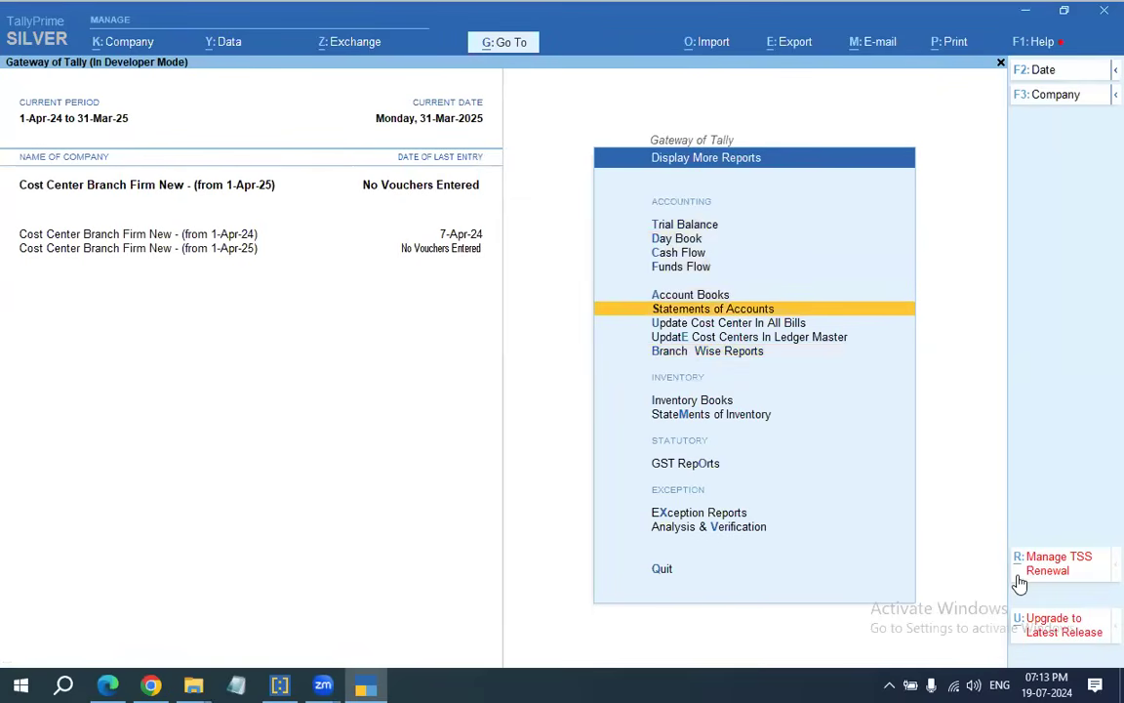
pyautogui.press('Return')
pyautogui.press('Return')
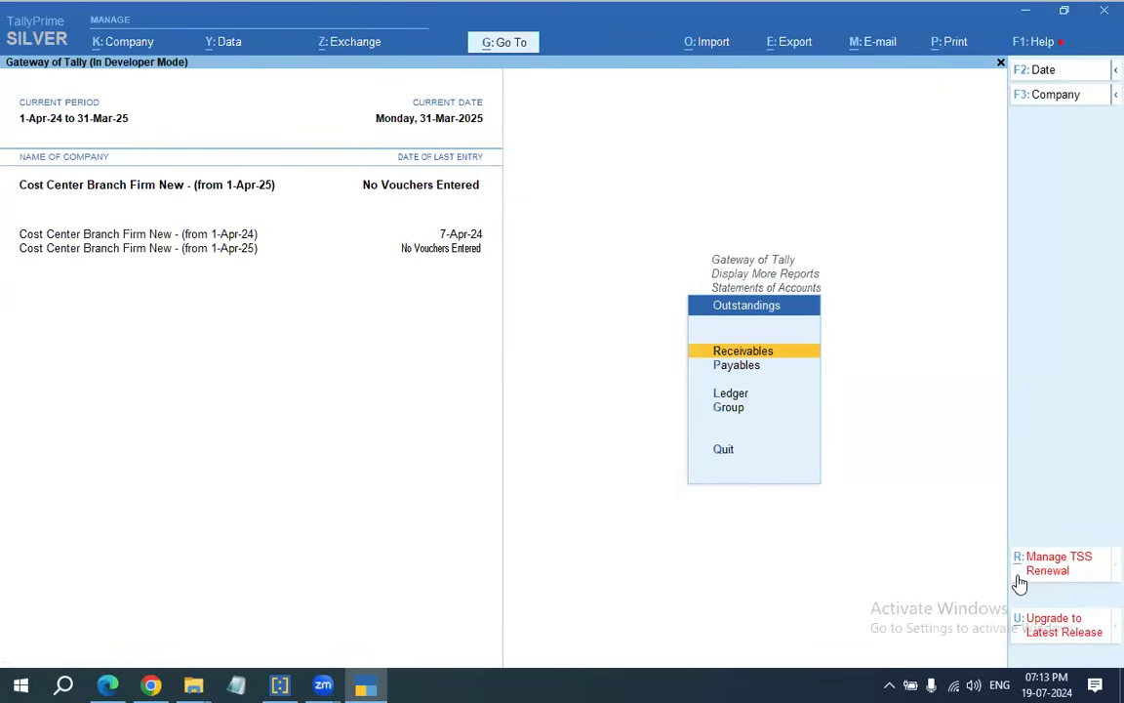
pyautogui.press('Return')
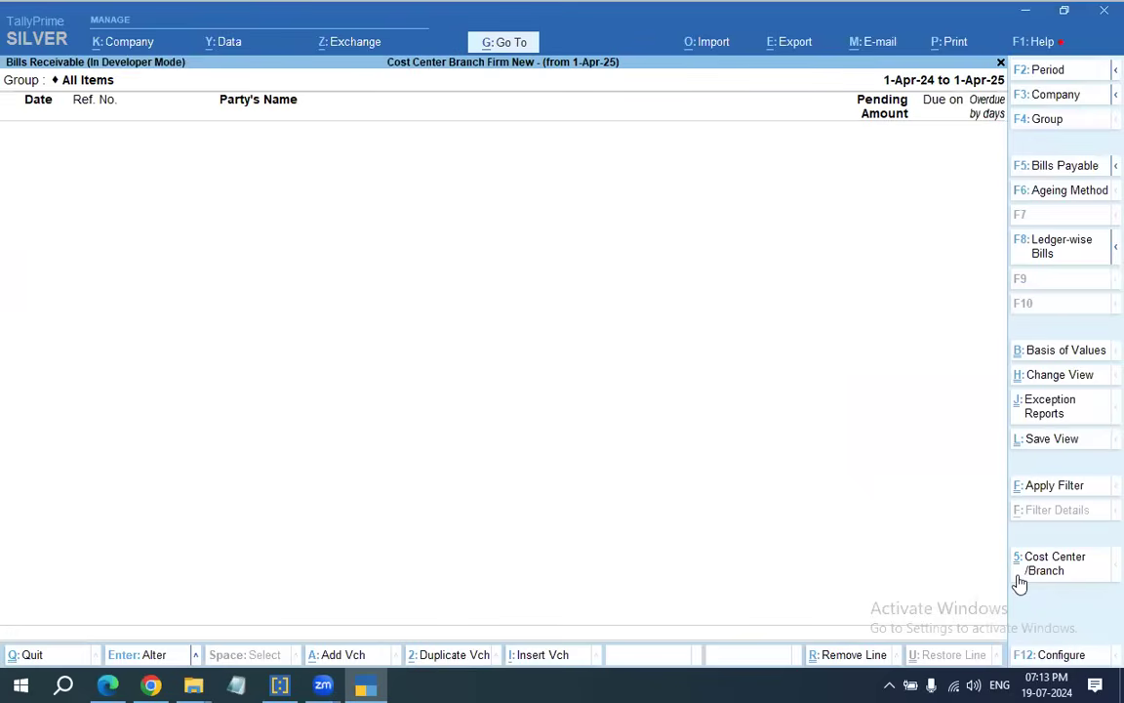
# Set the end date of the Bills Receivable period to 31-3-26 and condense the bill details.
pyautogui.hotkey('alt', 'F2')
pyautogui.press('Return')
pyautogui.write('31-3-')
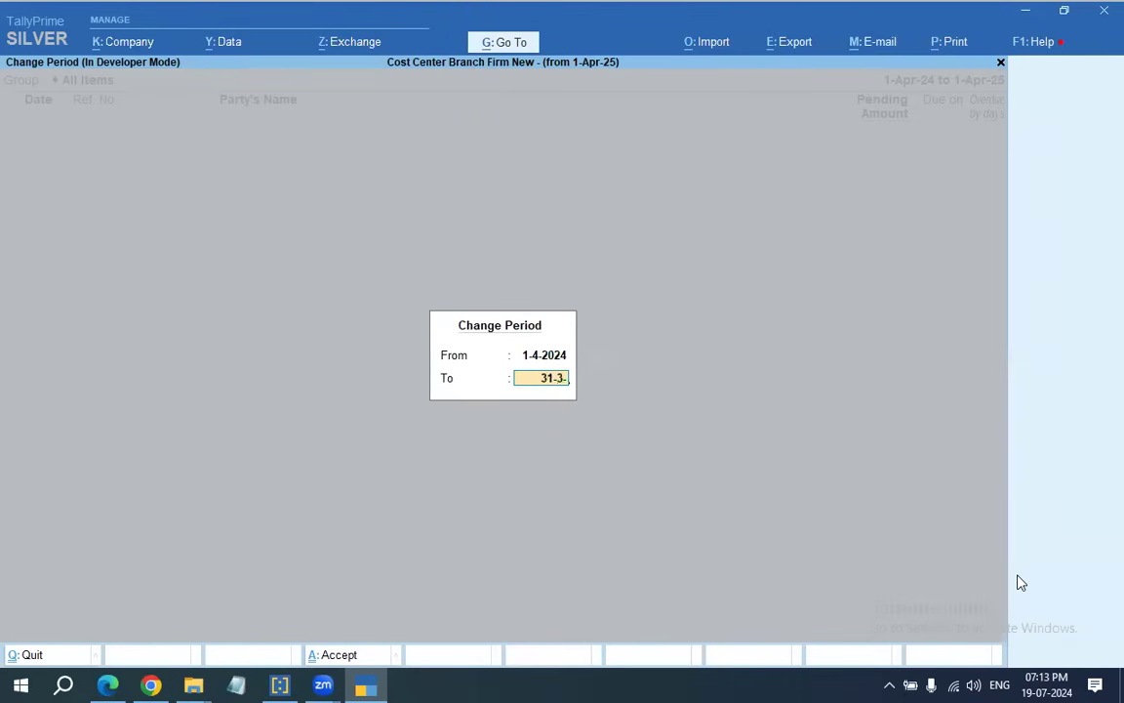
pyautogui.write('26')
pyautogui.press('Return')
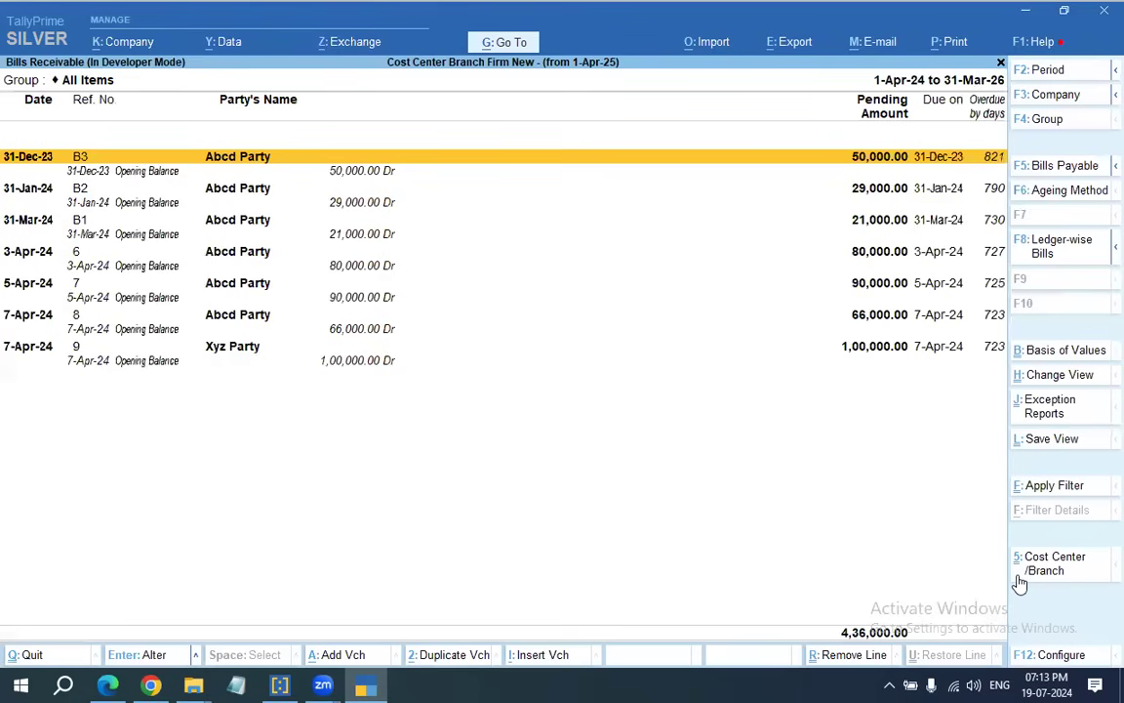
pyautogui.hotkey('alt', 'F5')
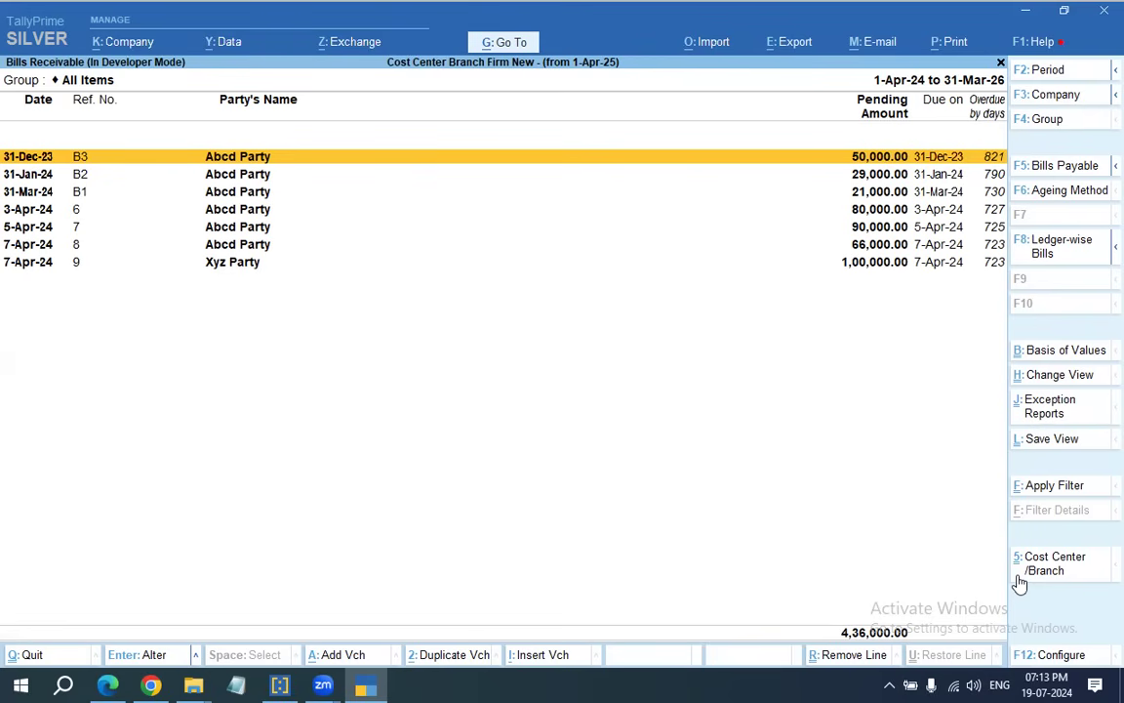
# Configure Bills Receivable to show the Cost Center/Branch Name for each bill.
pyautogui.click(1019, 576)
pyautogui.press('y')
pyautogui.press('Return')
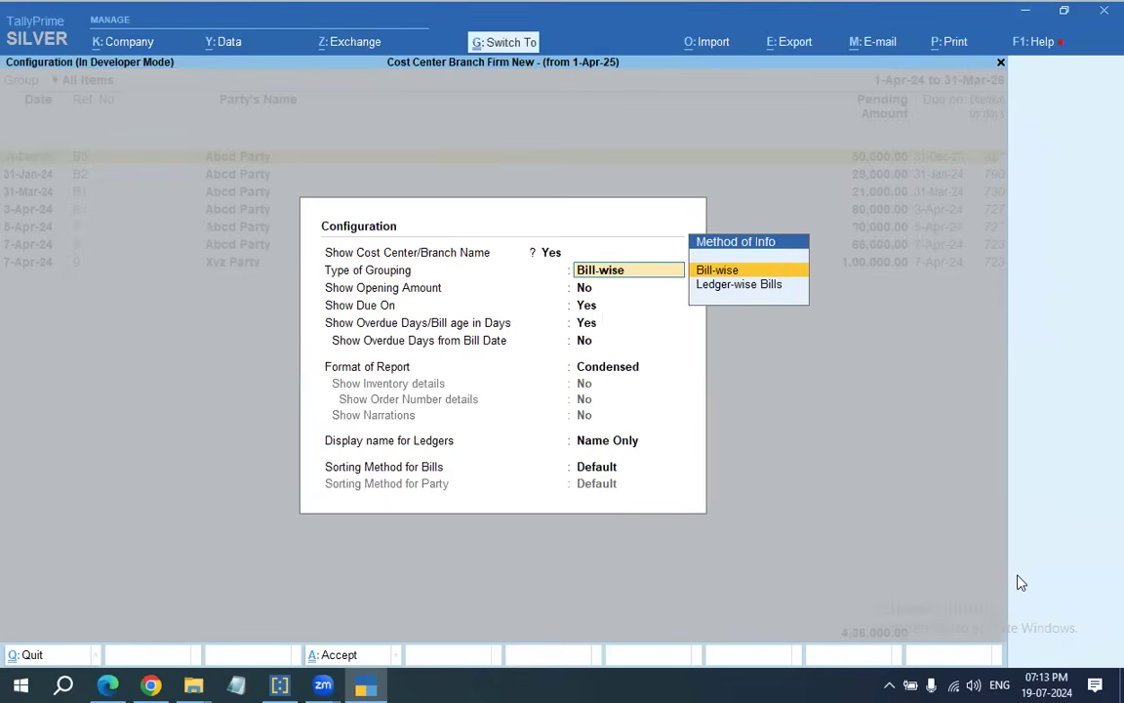
pyautogui.hotkey('ctrl', 'a')
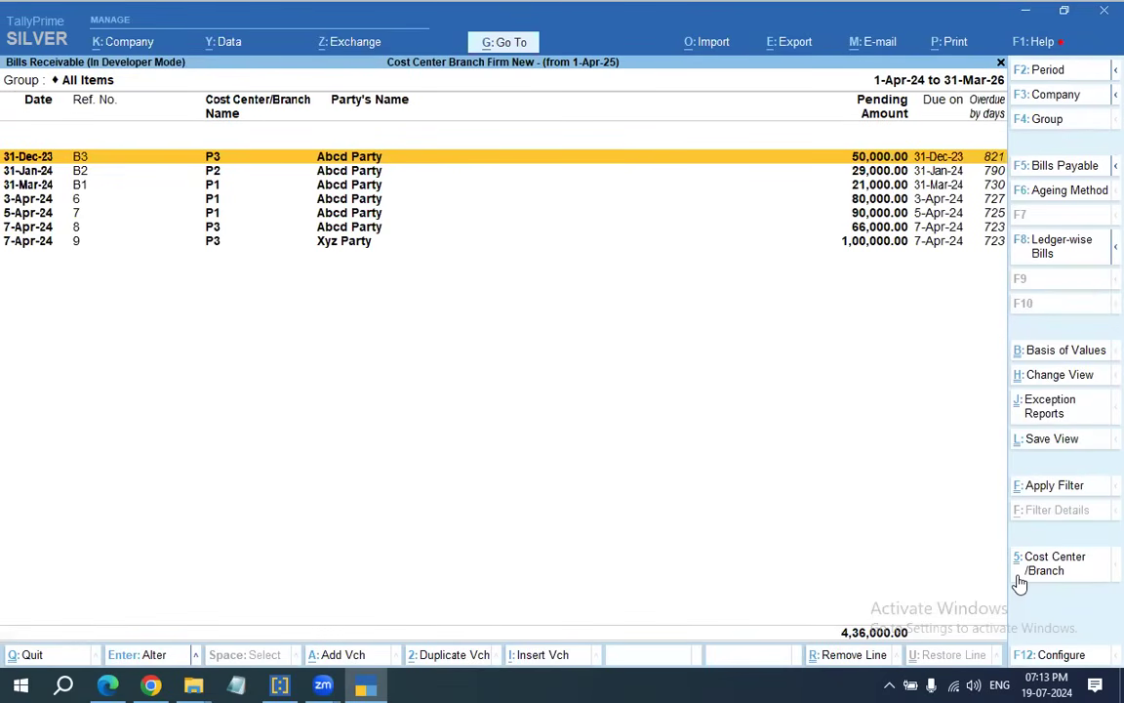
# Compare the branch-wise receivable bills by alternating between the 1-Apr-24 and 1-Apr-25 companies, ending on the 1-Apr-25 one.
pyautogui.press('F3')
pyautogui.press('Up')
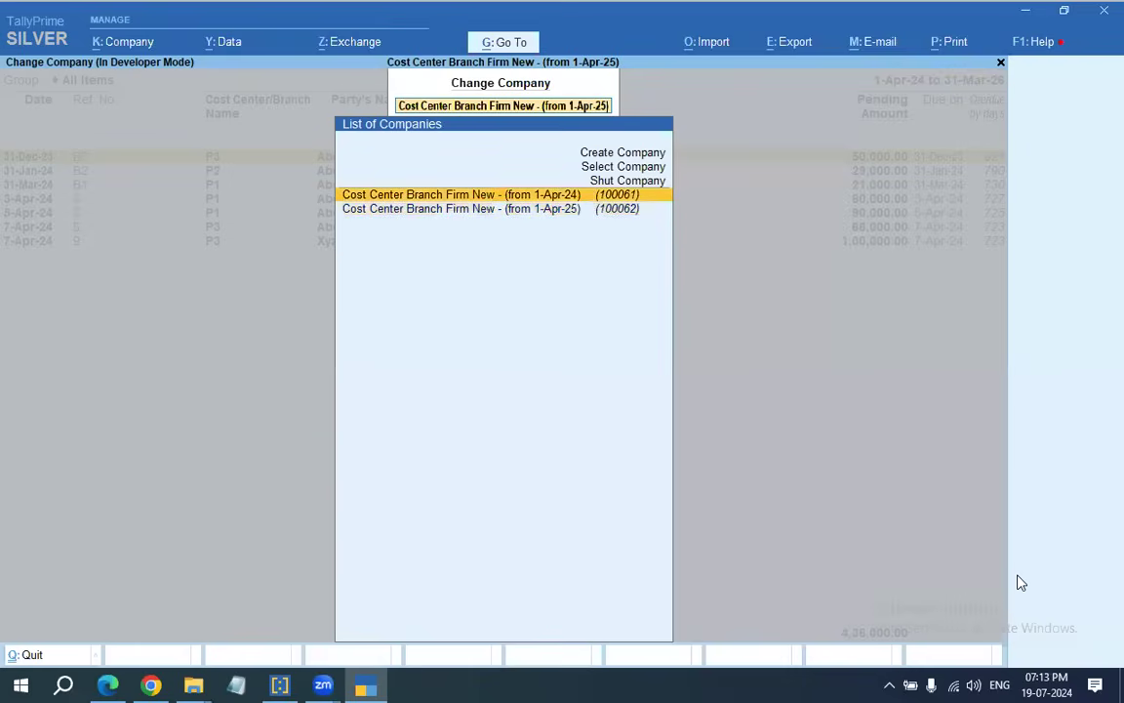
pyautogui.press('Return')
pyautogui.press('F3')
pyautogui.press('Down')
pyautogui.press('Return')
pyautogui.press('F3')
pyautogui.press('Up')
pyautogui.press('Down')
pyautogui.press('Up')
pyautogui.press('Return')
pyautogui.press('F3')
pyautogui.press('Down')
pyautogui.press('Return')
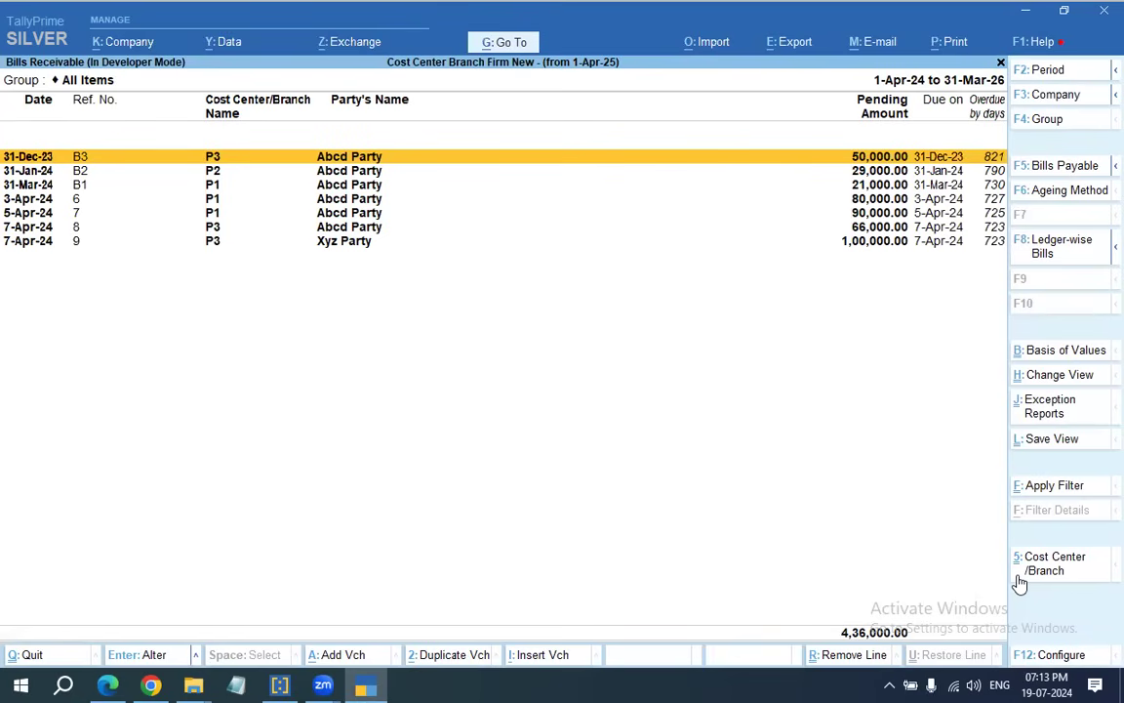
pyautogui.press('F3')
pyautogui.press('Up')
pyautogui.press('Return')
pyautogui.press('F3')
pyautogui.press('Down')
pyautogui.press('Return')
# Configure Bills Receivable to show the Opening Amount of each bill.
pyautogui.press('F12')
pyautogui.press('Down')
pyautogui.press('Down')
pyautogui.press('y')
pyautogui.hotkey('ctrl', 'a')
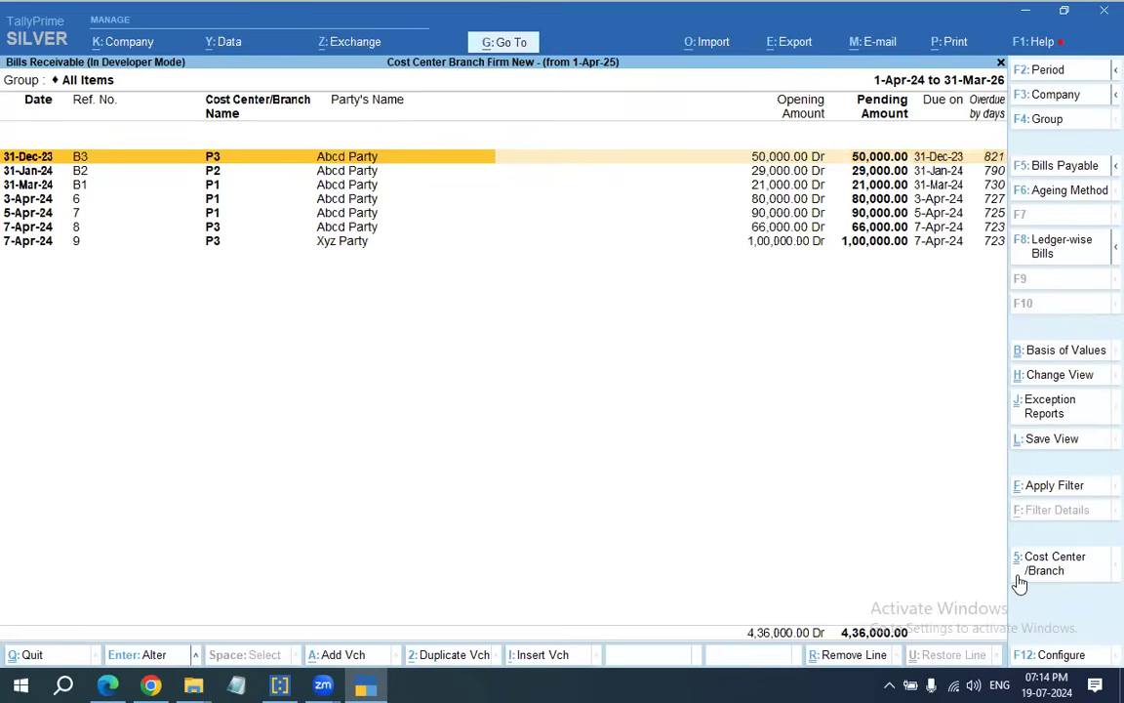
# Compare the bills' opening and pending amounts between the two companies, and exit the outstandings report to the Gateway of Tally.
pyautogui.press('F3')
pyautogui.press('Up')
pyautogui.press('Return')
pyautogui.press('F3')
pyautogui.press('Down')
pyautogui.press('Return')
pyautogui.press('F3')
pyautogui.press('Up')
pyautogui.press('Return')
pyautogui.press('F3')
pyautogui.press('Down')
pyautogui.press('Return')
pyautogui.press('F3')
pyautogui.press('Up')
pyautogui.press('Return')
pyautogui.press('Escape')
pyautogui.press('Escape')
pyautogui.press('Escape')
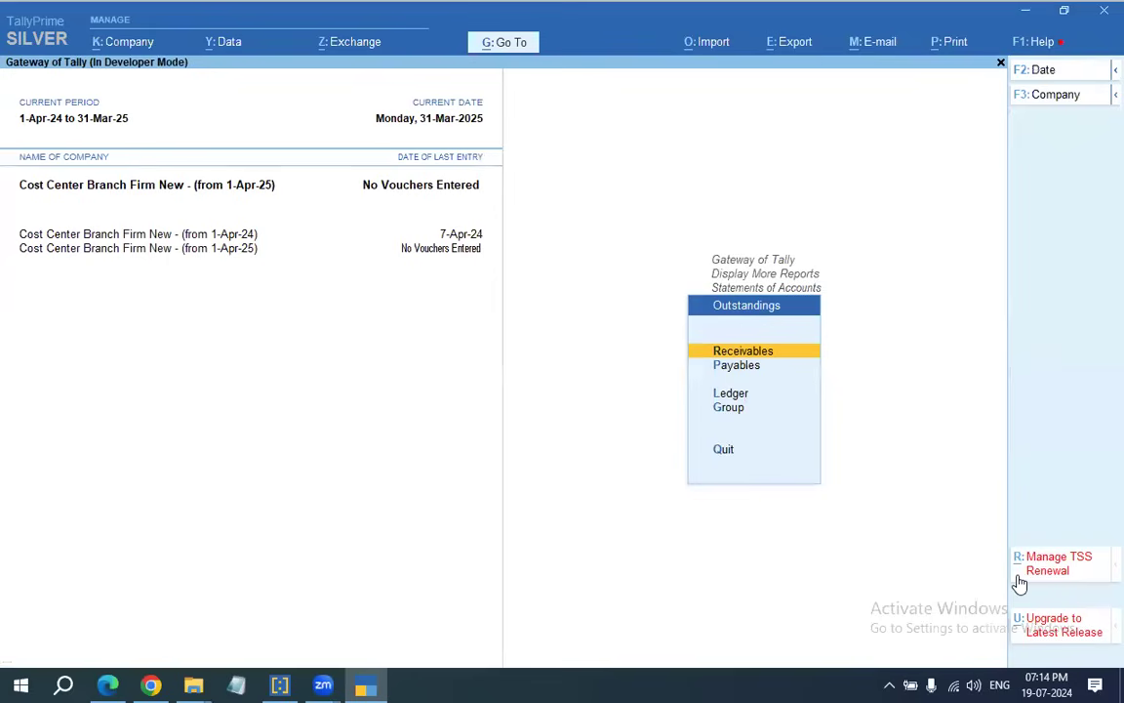
pyautogui.press('Escape')
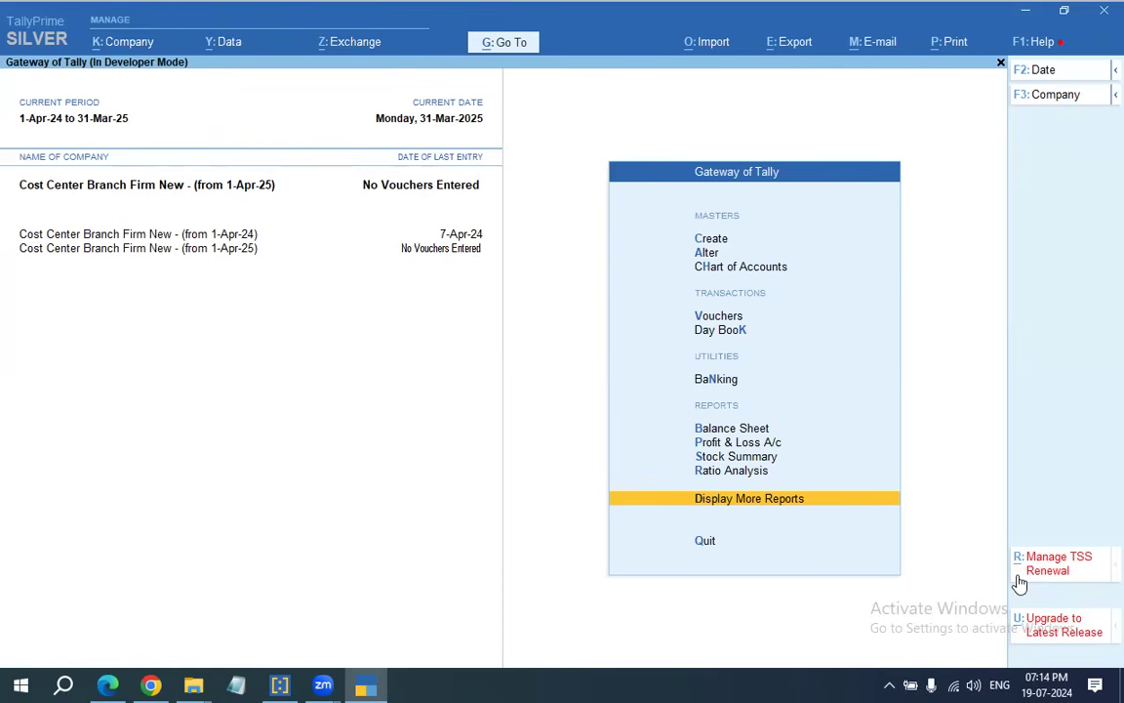
# Open the Group Outstandings report for the Sundry Creditors group.
pyautogui.press('Return')
pyautogui.press('Down')
pyautogui.press('Down')
pyautogui.press('Down')
pyautogui.press('Down')
pyautogui.press('Down')
pyautogui.press('Down')
pyautogui.press('Down')
pyautogui.press('Down')
pyautogui.press('Up')
pyautogui.press('Up')
pyautogui.press('Up')
pyautogui.press('Return')
pyautogui.press('Down')
pyautogui.press('Up')
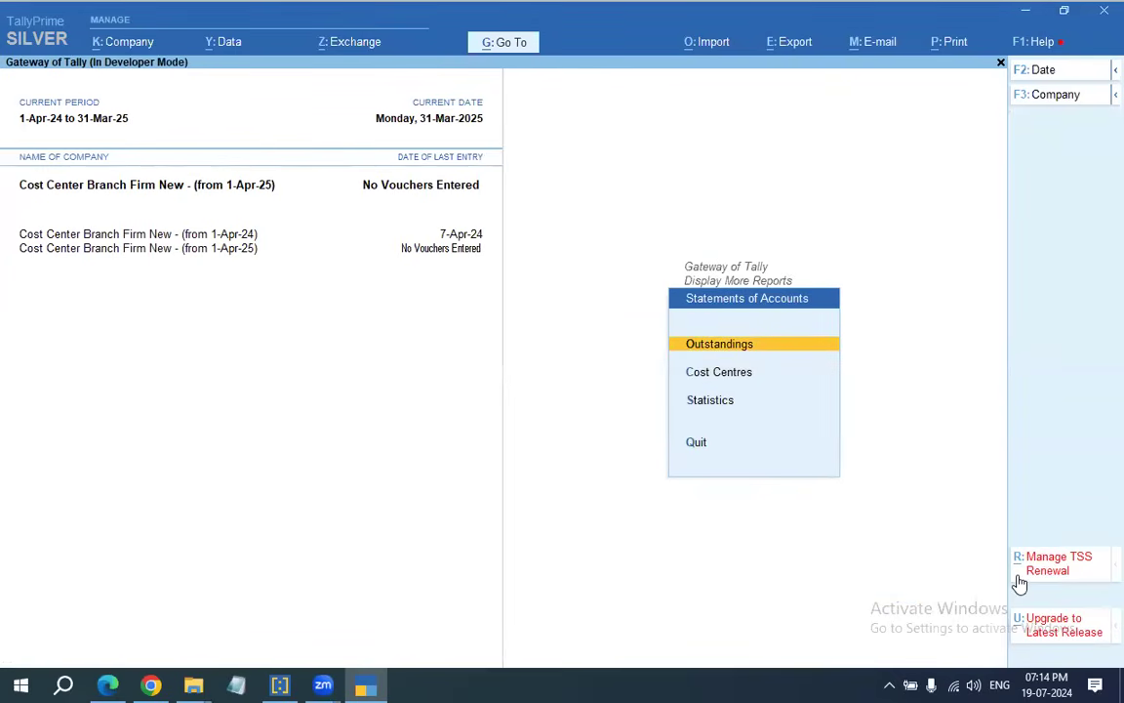
pyautogui.press('Return')
pyautogui.press('Down')
pyautogui.press('Down')
pyautogui.press('Down')
pyautogui.press('Return')
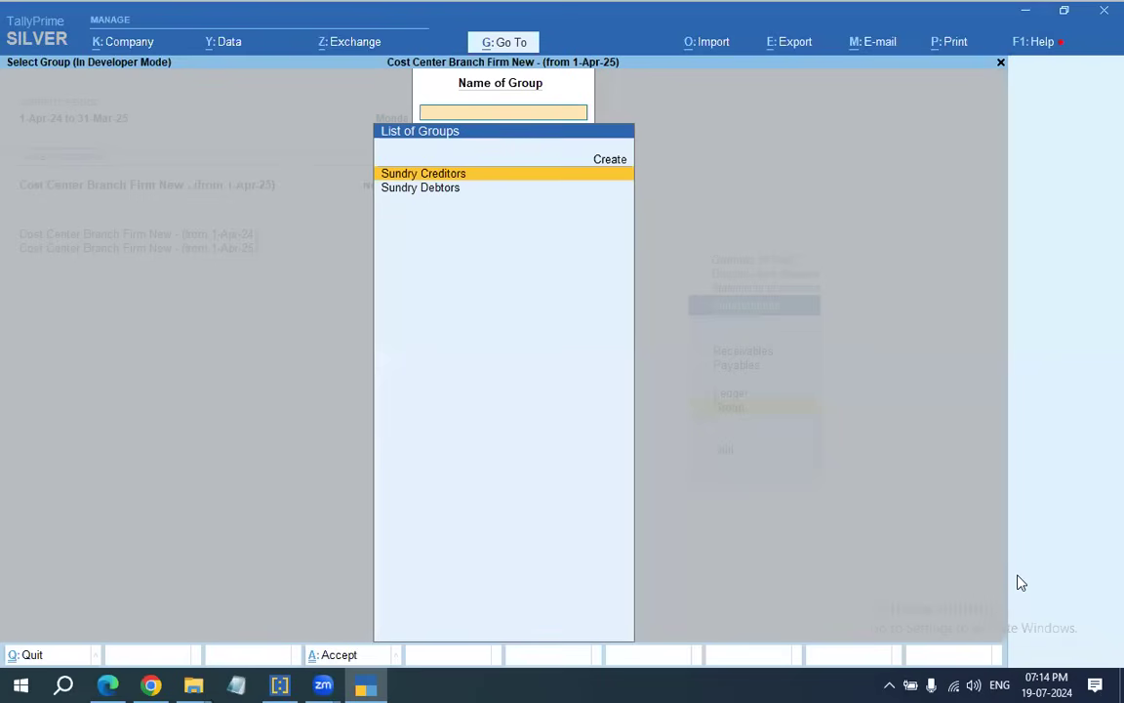
pyautogui.press('Return')
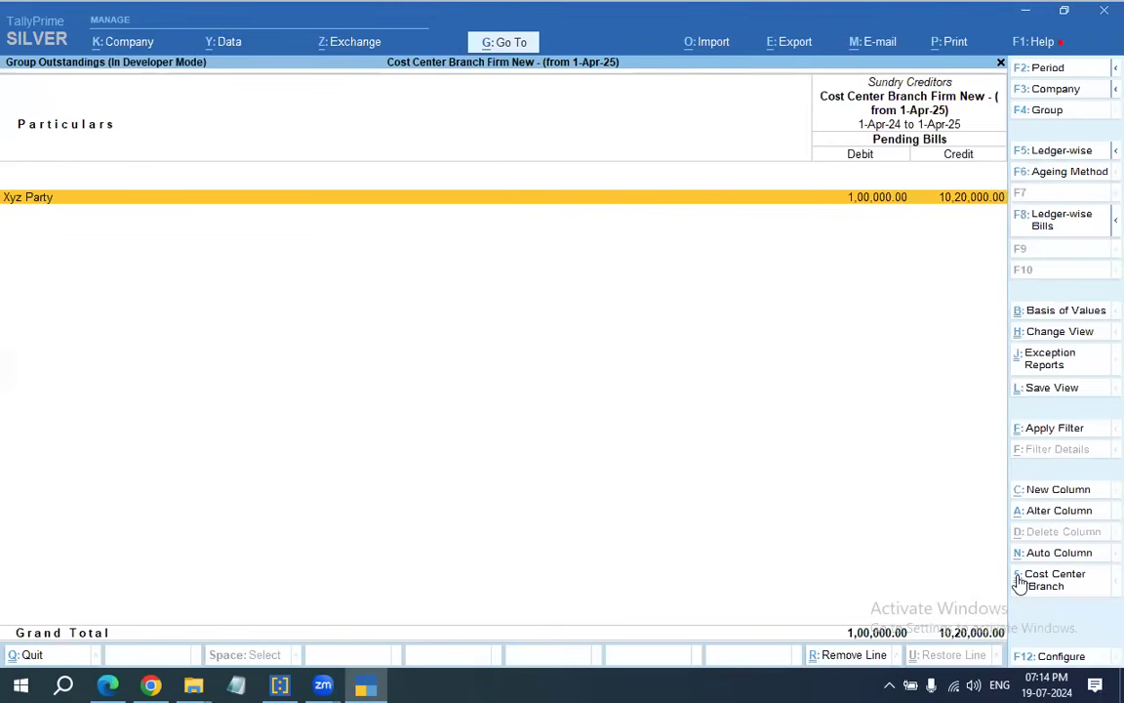
# Change the outstandings group to Sundry Debtors and compare its pending bills in the 1-Apr-24 and 1-Apr-25 companies.
pyautogui.press('F4')
pyautogui.press('Down')
pyautogui.press('Return')
pyautogui.press('F3')
pyautogui.press('Up')
pyautogui.press('Return')
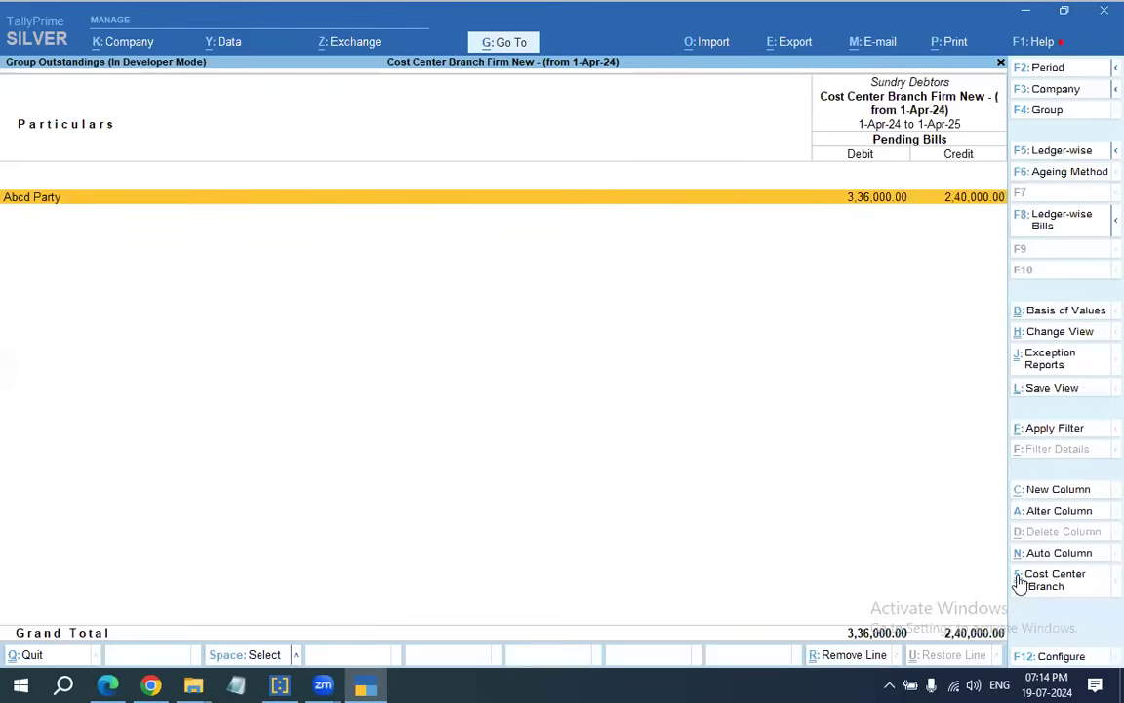
pyautogui.press('F3')
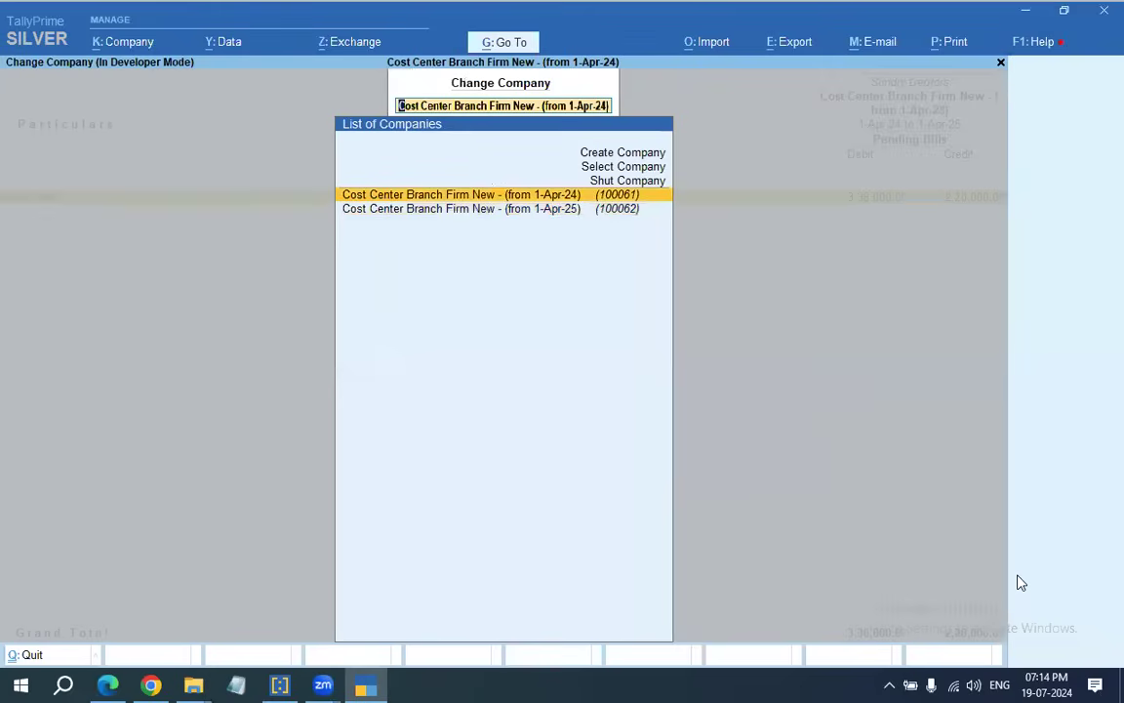
pyautogui.press('Down')
pyautogui.press('Return')
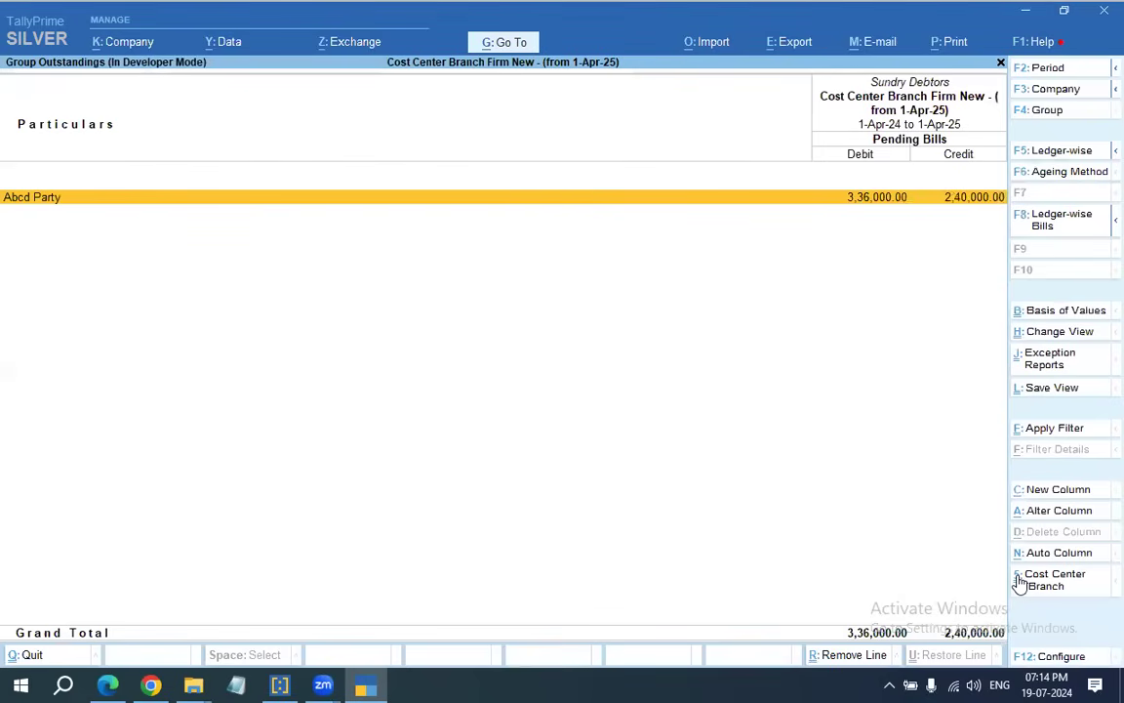
# Switch the Sundry Debtors outstandings to ledger-wise bills and configure the report to show the Cost Center/Branch Name.
pyautogui.click(1041, 226)
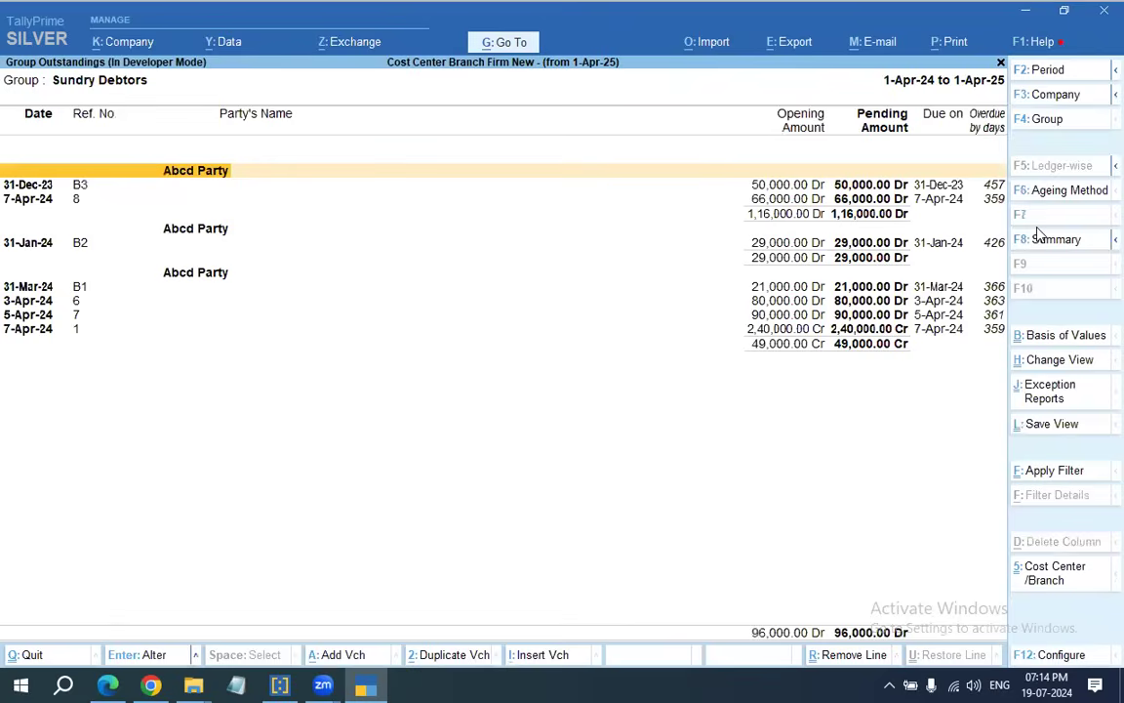
pyautogui.press('F12')
pyautogui.press('Return')
pyautogui.press('y')
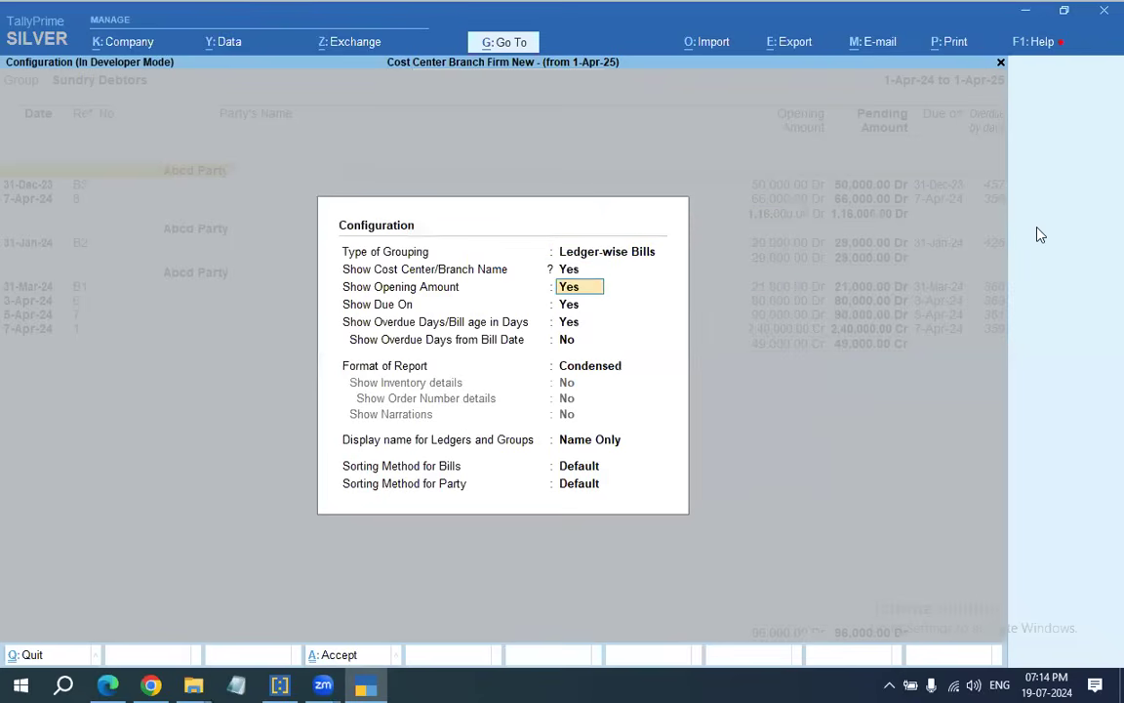
pyautogui.hotkey('ctrl', 'a')
# Compare the Sundry Debtors bills by branch in the 1-Apr-24 and 1-Apr-25 companies, and exit to the Gateway of Tally.
pyautogui.press('F3')
pyautogui.press('Return')
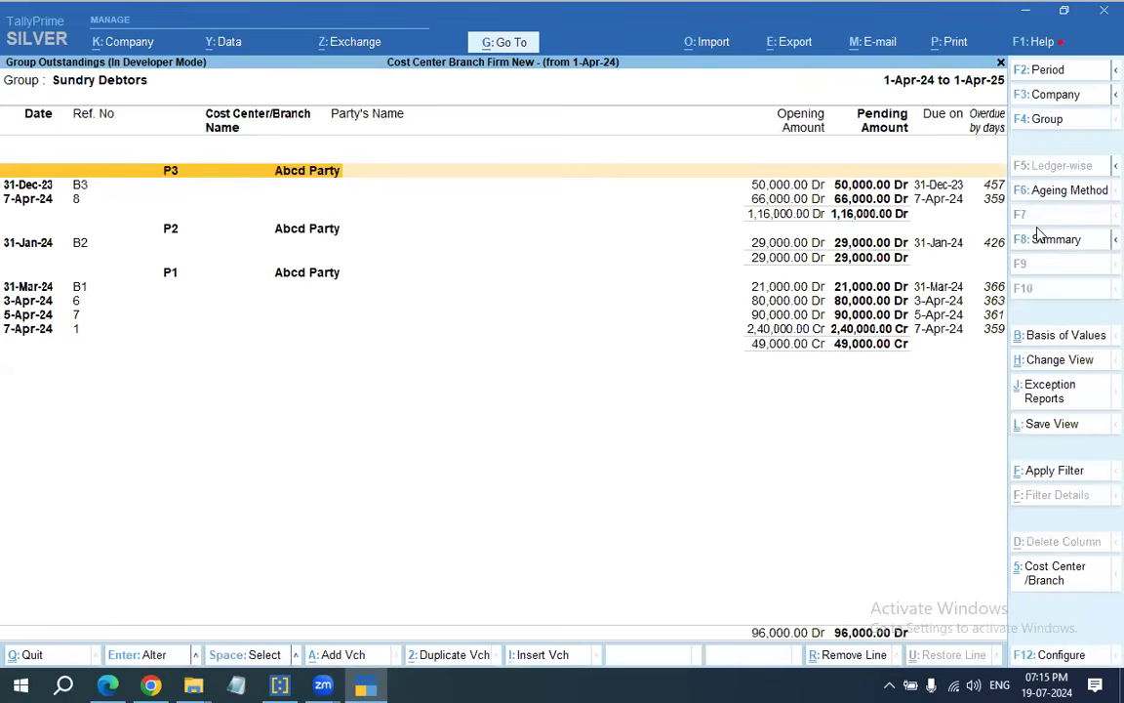
pyautogui.press('F3')
pyautogui.press('Down')
pyautogui.press('Return')
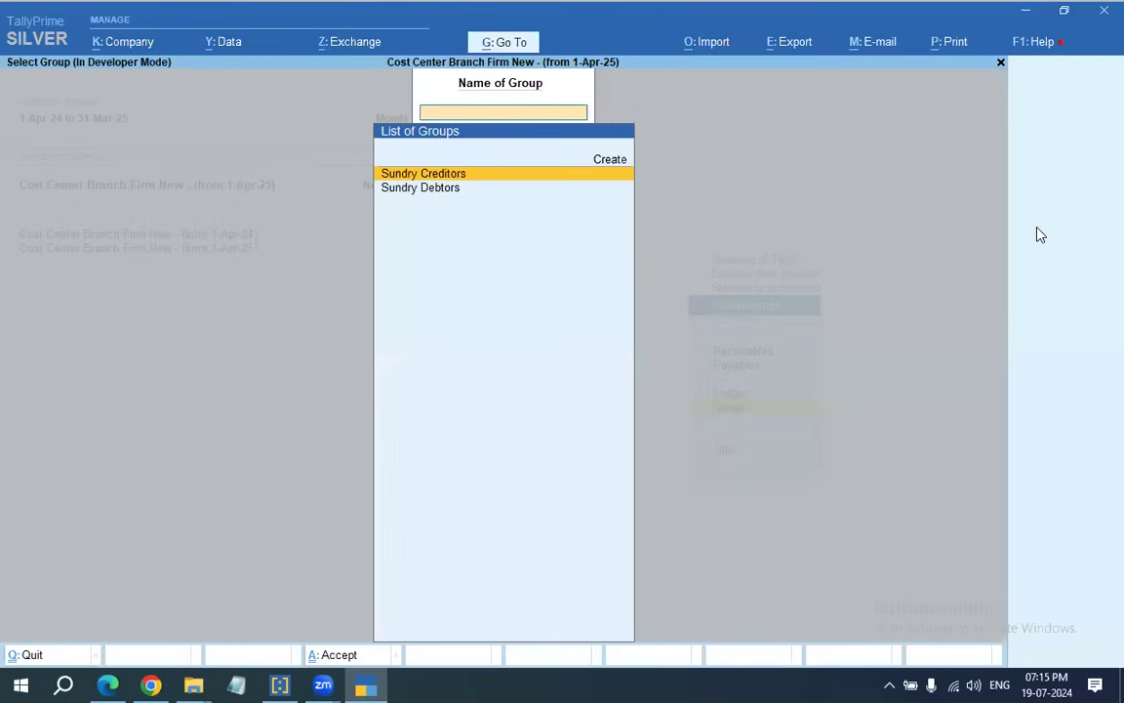
pyautogui.press('Escape')
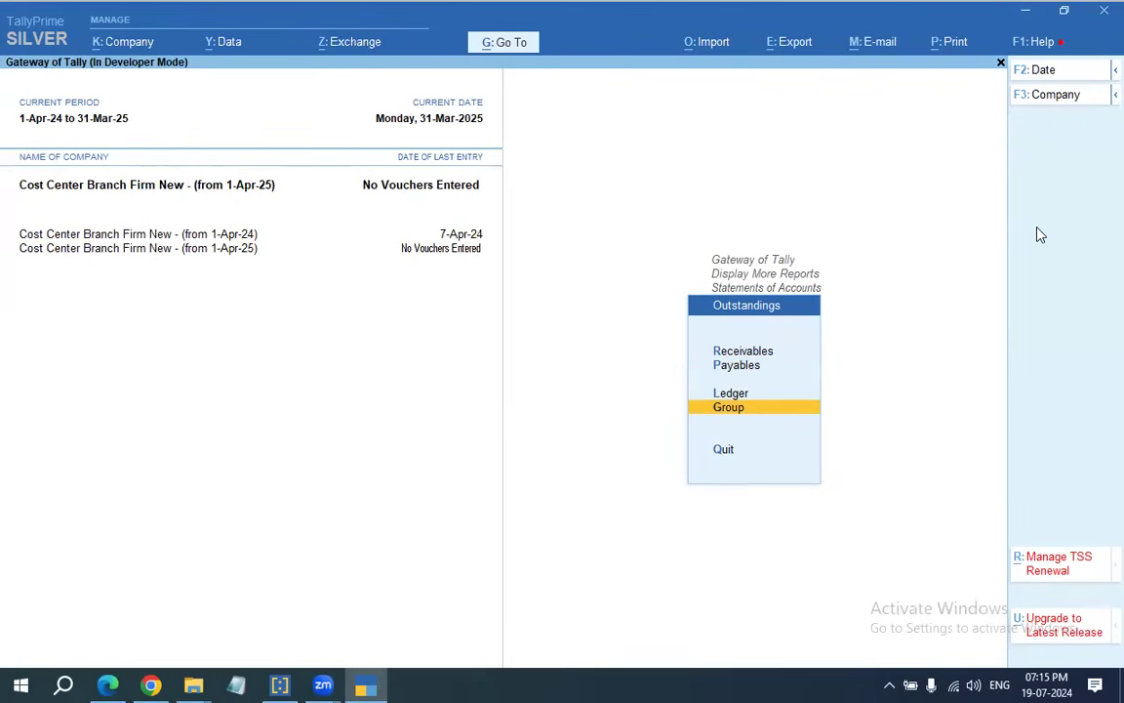
pyautogui.press('Escape')
pyautogui.press('Escape')
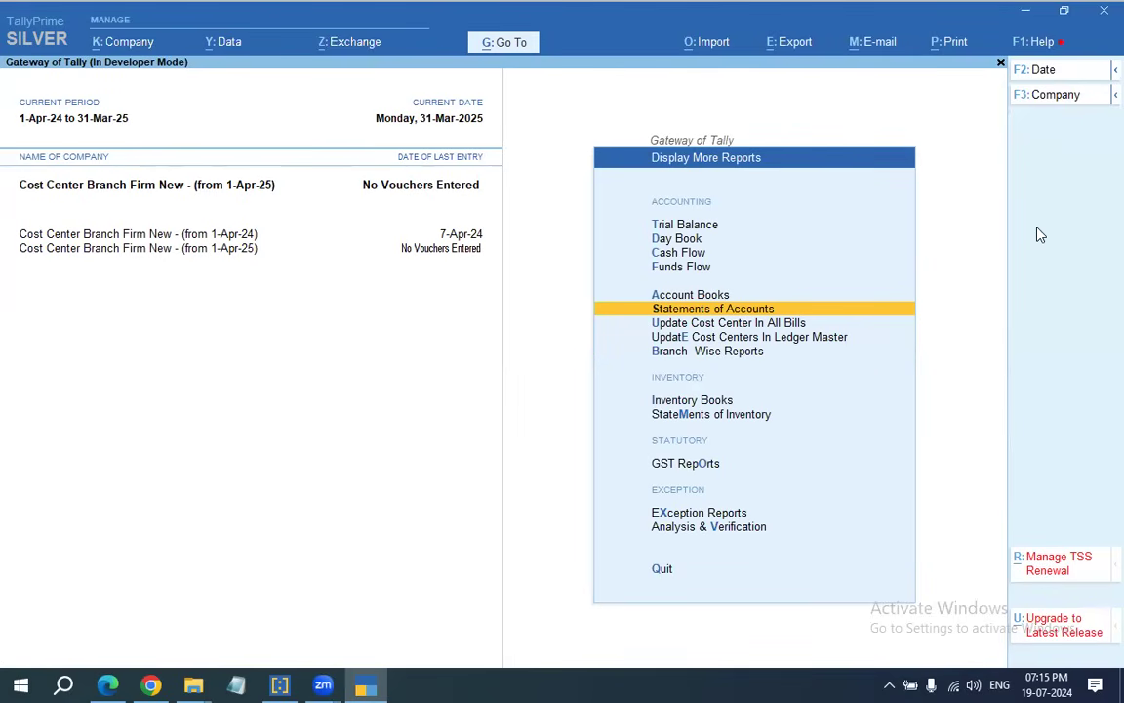
pyautogui.press('Escape')
# Examine the detailed Balance Sheet of the 1-Apr-25 company, including its capital account and Abcd Party, and return to the Gateway of Tally.
pyautogui.press('Up')
pyautogui.press('Up')
pyautogui.press('Up')
pyautogui.press('Up')
pyautogui.press('Return')
pyautogui.hotkey('alt', 'F5')
pyautogui.press('Down')
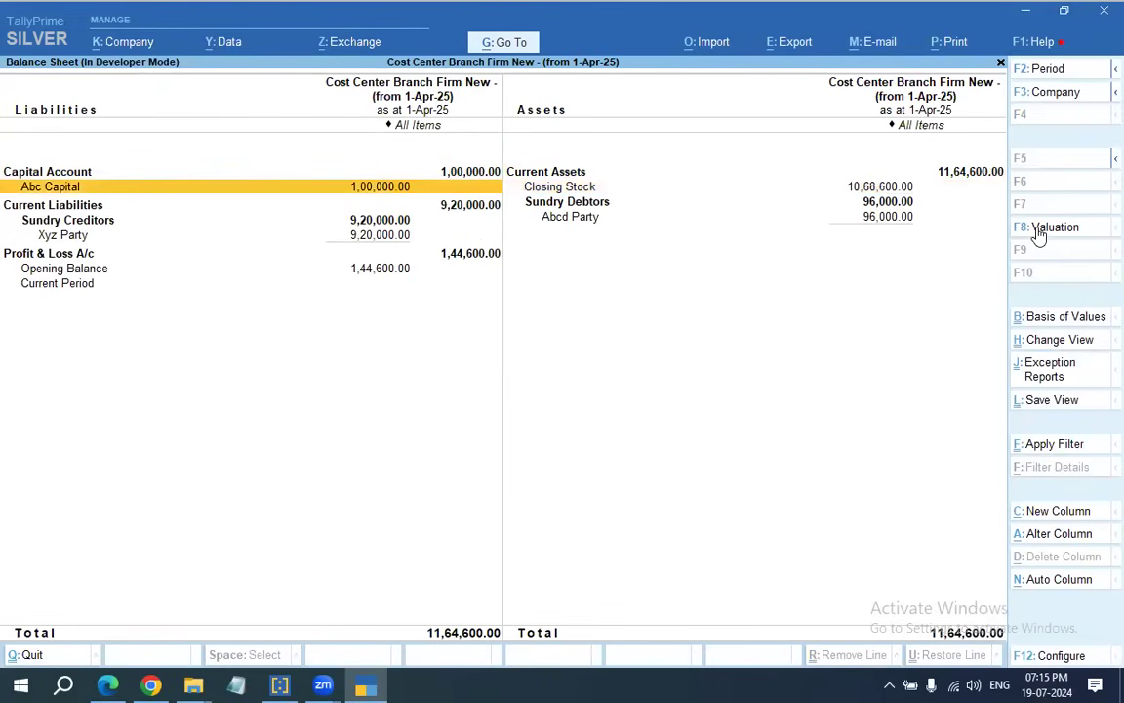
pyautogui.press('Right')
pyautogui.press('Down')
pyautogui.press('Down')
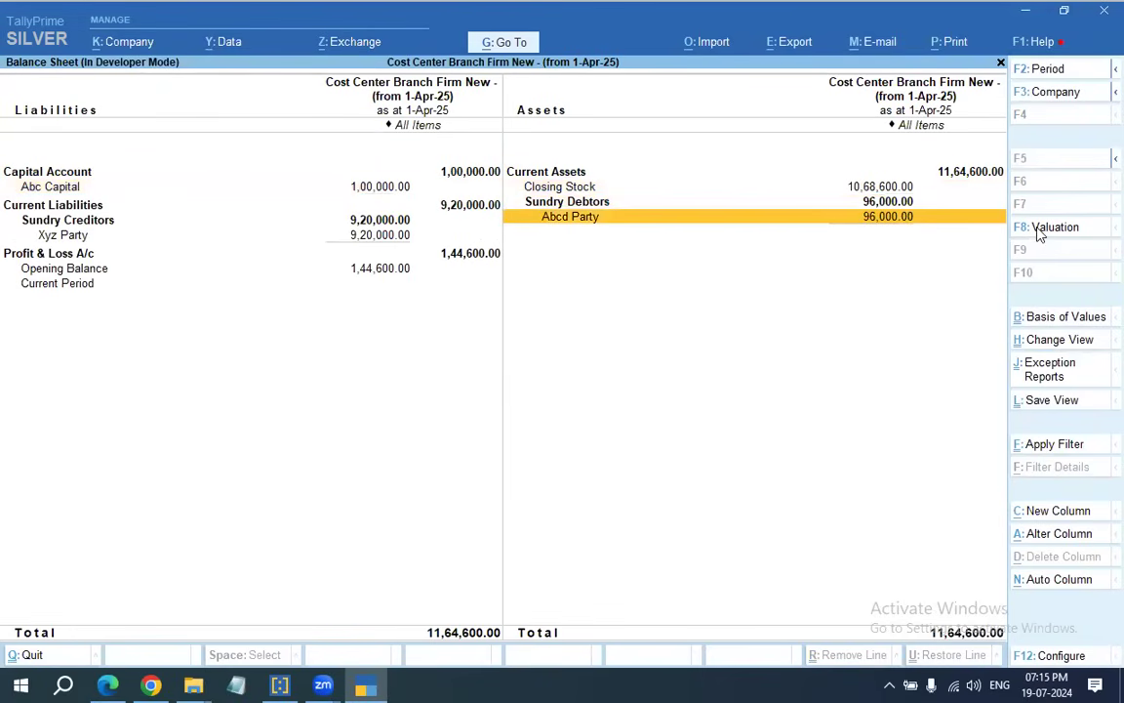
pyautogui.press('Escape')
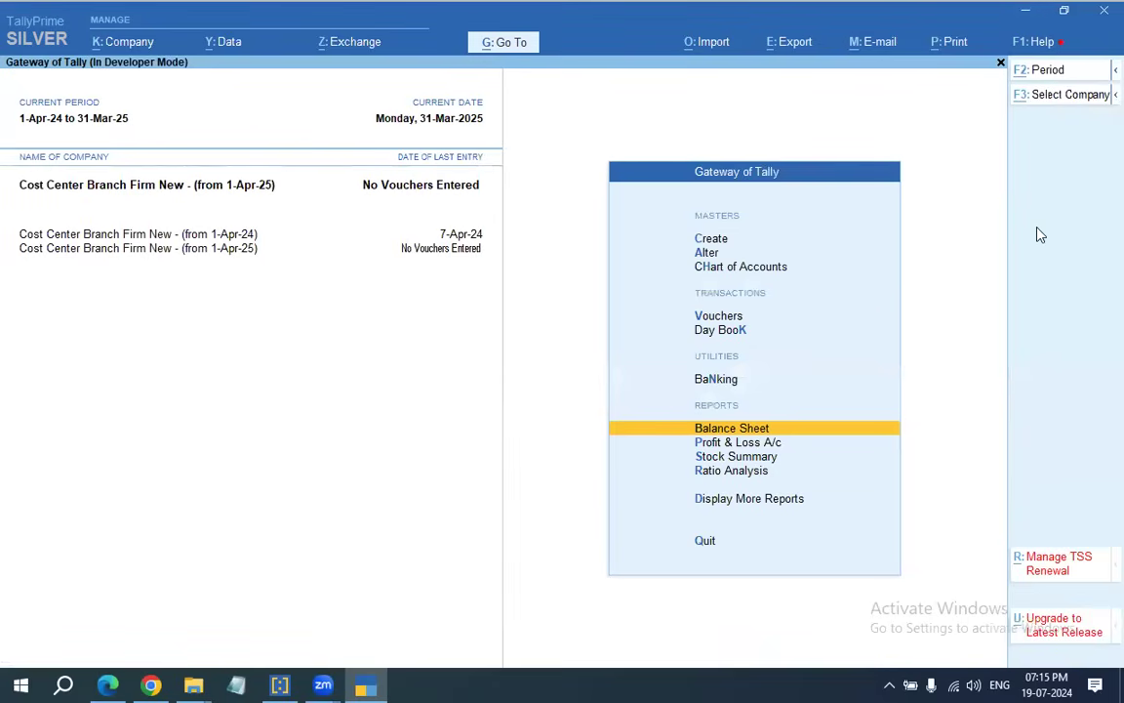
# Run the CC Opening Transfer from Cost Center Branch Firm New - (from 1-Apr-24) to (from 1-Apr-25) with closing date 31-3-2025.
pyautogui.hotkey('alt', 'y')
pyautogui.press('Down')
pyautogui.press('Down')
pyautogui.press('Down')
pyautogui.press('Down')
pyautogui.press('Down')
pyautogui.press('Down')
pyautogui.press('Down')
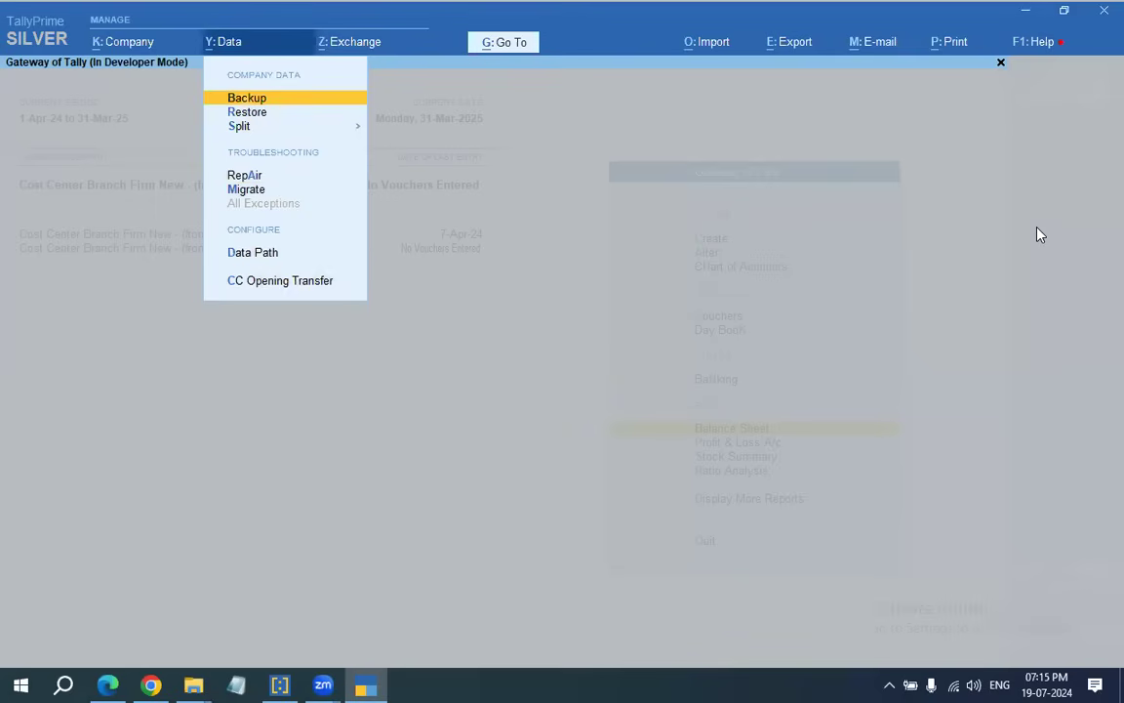
pyautogui.press('Up')
pyautogui.press('Return')
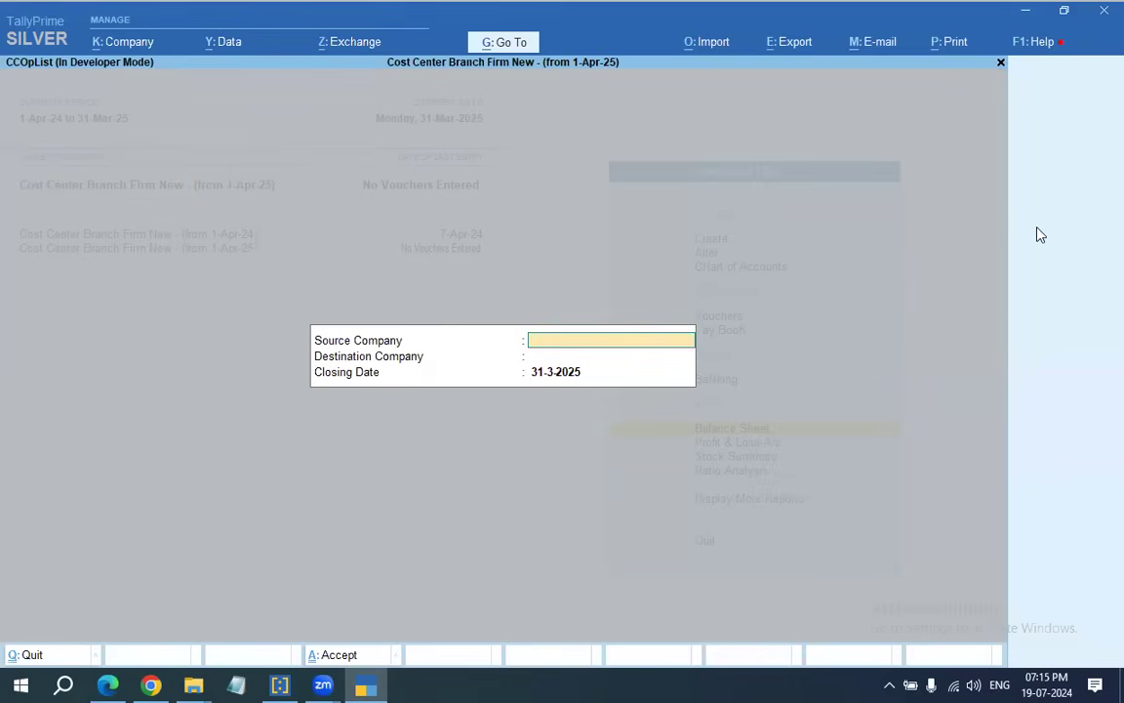
pyautogui.press('Return')
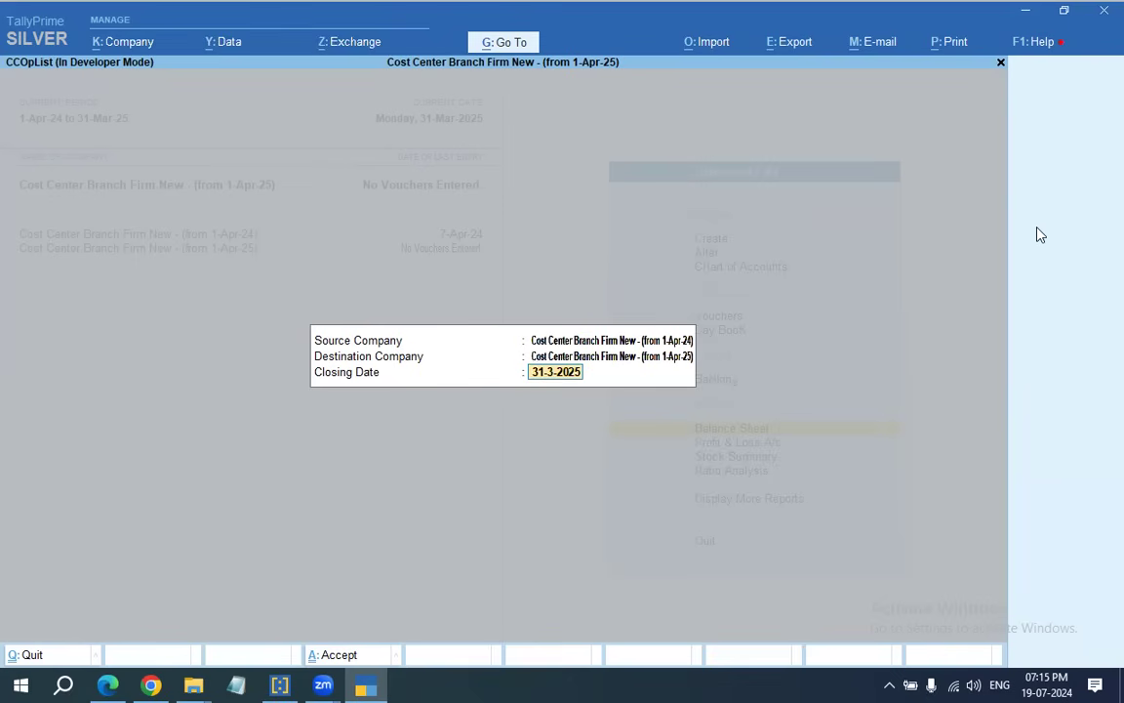
pyautogui.press('Return')
pyautogui.press('Return')
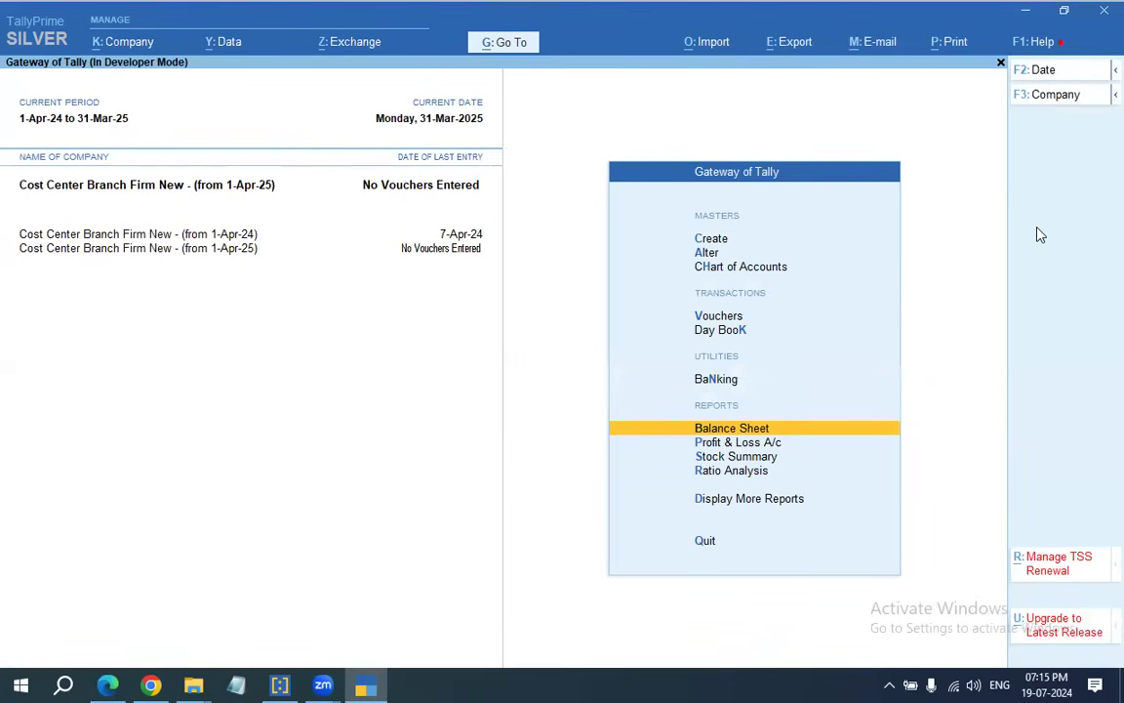
# Open the Branch Wise Reports from Display More Reports.
pyautogui.press('d')
pyautogui.press('Down')
pyautogui.press('Down')
pyautogui.press('Down')
pyautogui.press('Down')
pyautogui.press('Down')
pyautogui.press('Down')
pyautogui.press('Down')
pyautogui.press('Down')
pyautogui.press('Return')
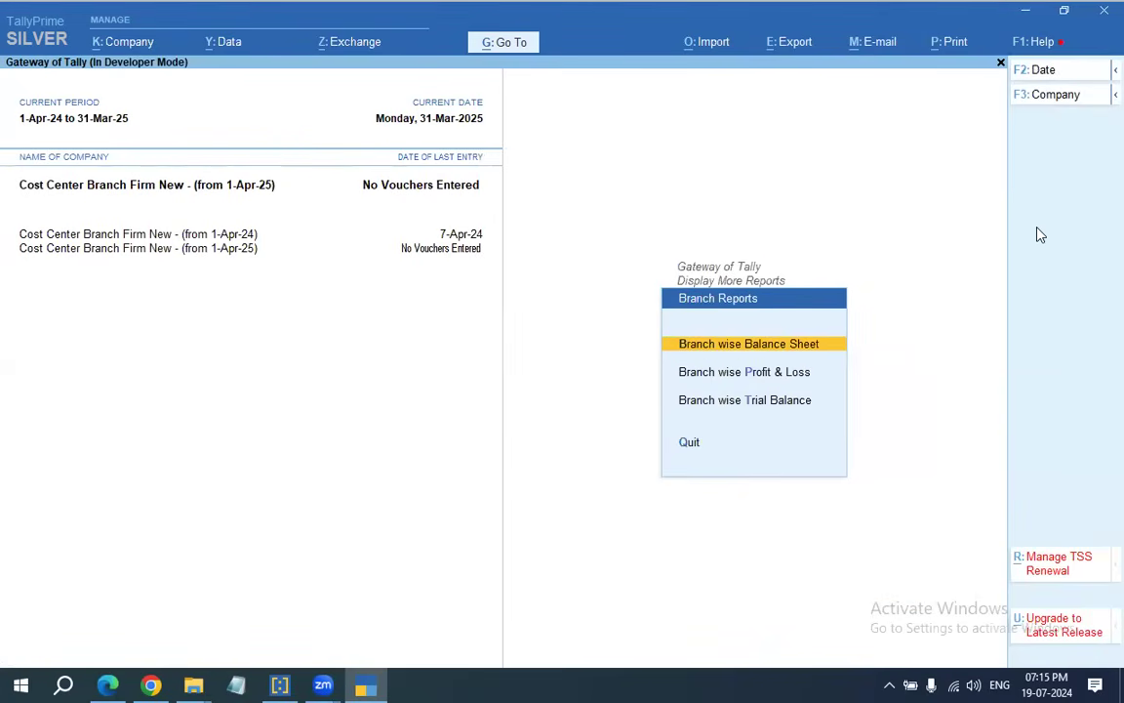
# Open the Branch wise Balance Sheet for branch P1, non-columnar, in detailed form.
pyautogui.press('Return')
pyautogui.press('Down')
pyautogui.press('Up')
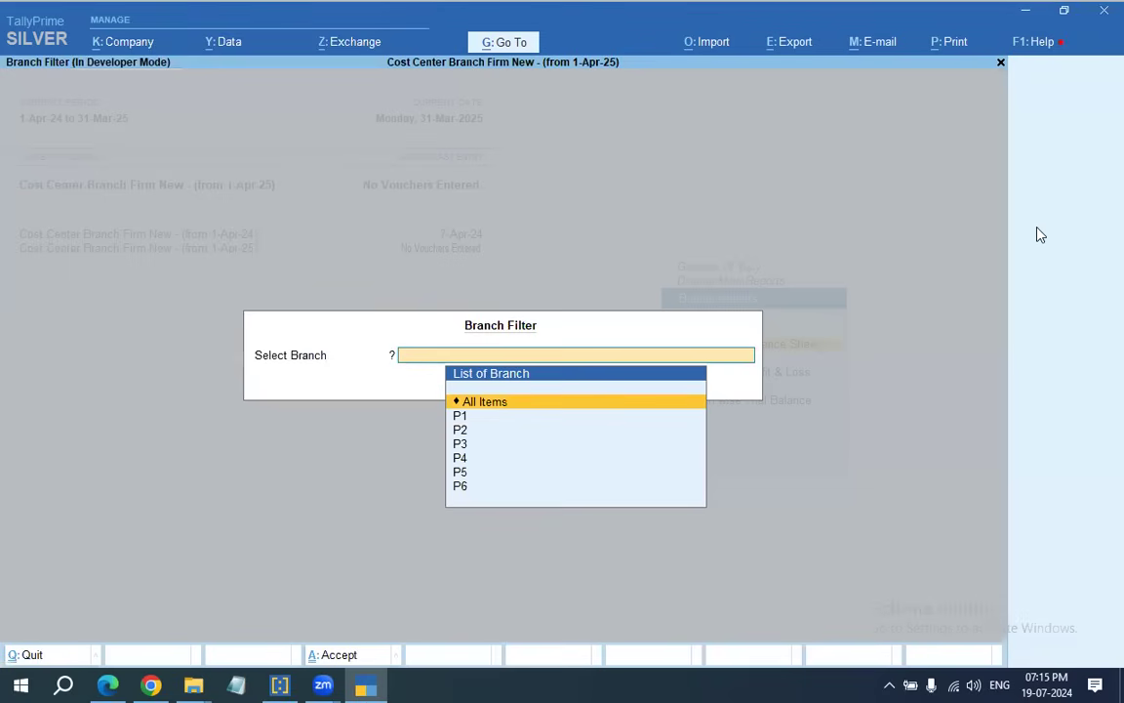
pyautogui.press('Return')
pyautogui.press('BackSpace')
pyautogui.press('Down')
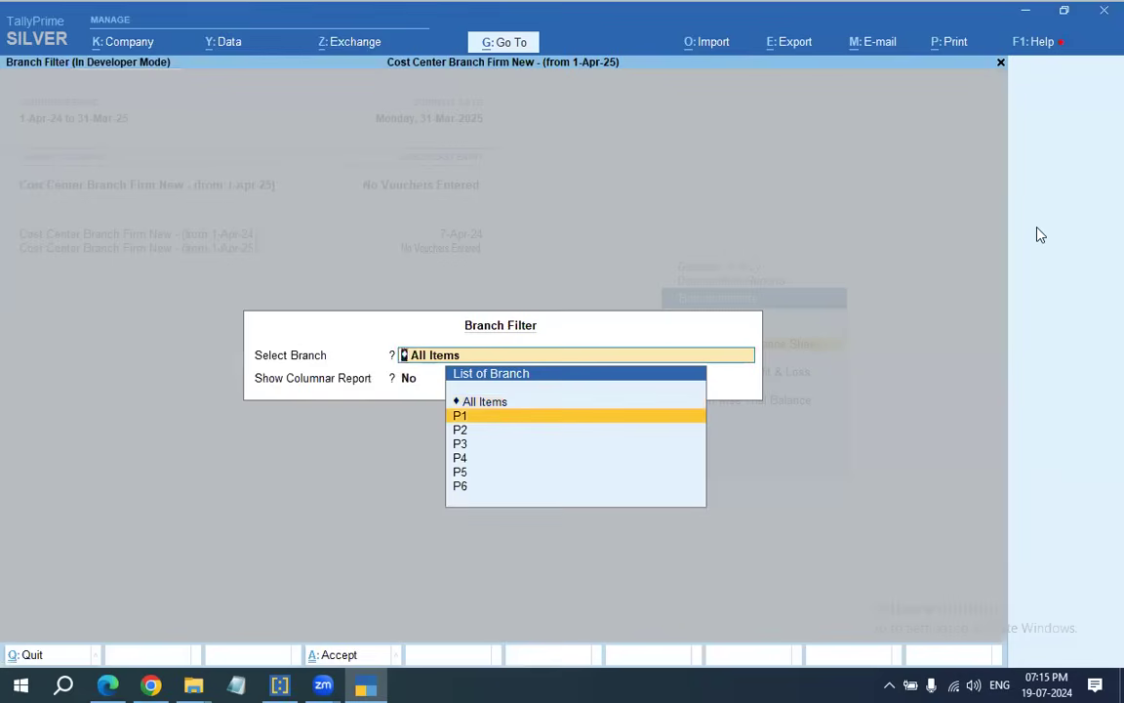
pyautogui.press('Return')
pyautogui.press('Return')
pyautogui.hotkey('alt', 'F5')
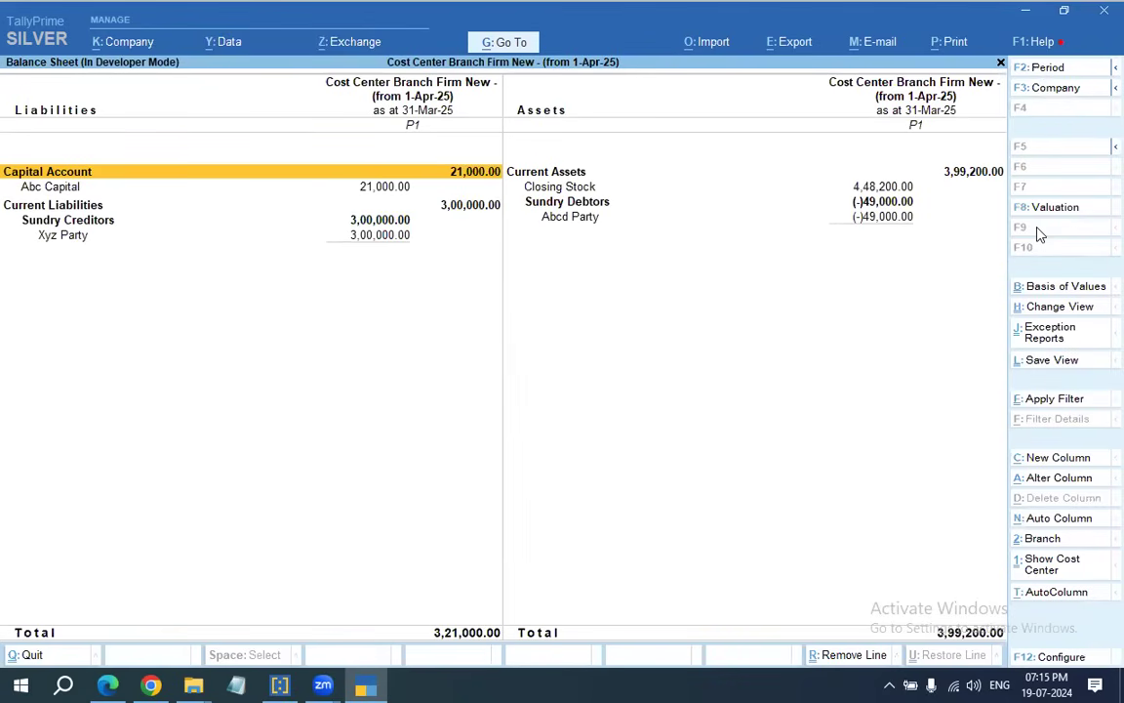
# Compare branch P1's balance sheet in the 1-Apr-24 and 1-Apr-25 companies.
pyautogui.press('F3')
pyautogui.press('Up')
pyautogui.press('Return')
pyautogui.press('F3')
pyautogui.press('Down')
pyautogui.press('Return')
pyautogui.press('Right')
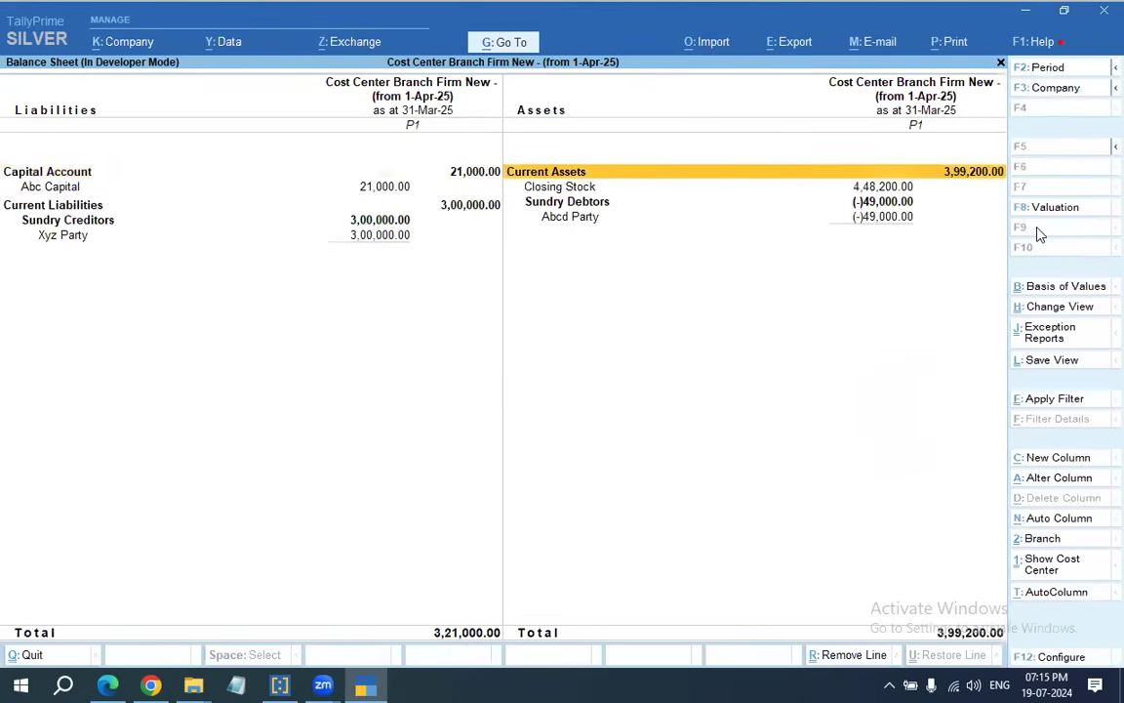
pyautogui.press('Left')
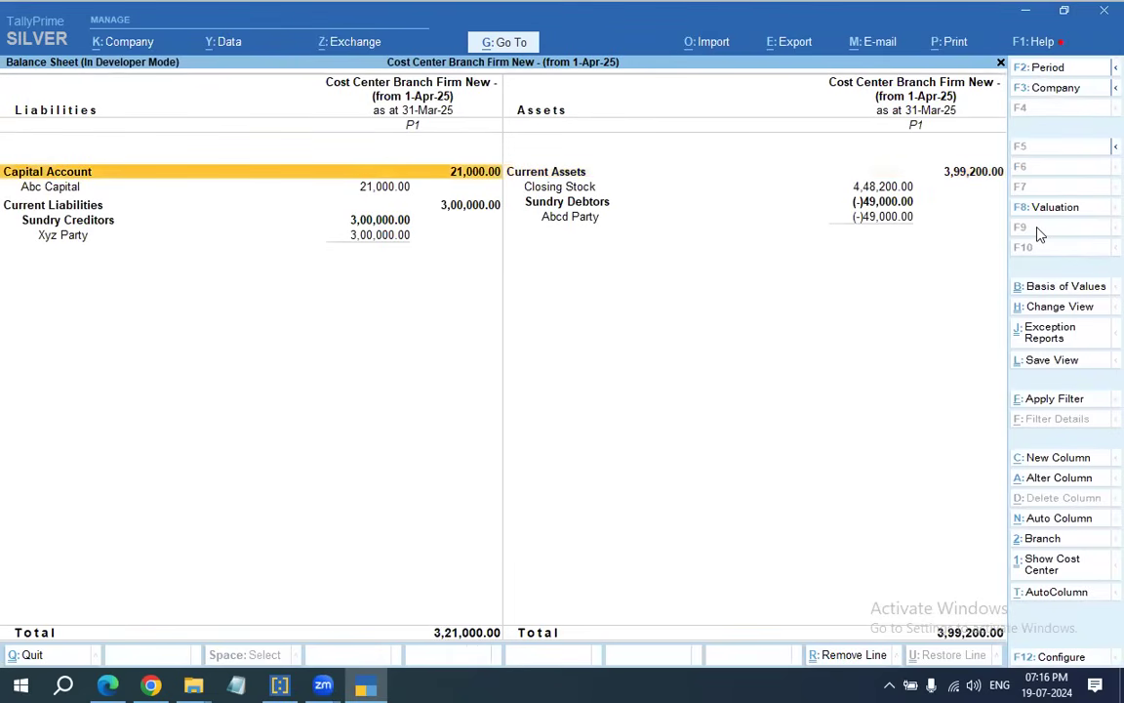
pyautogui.press('Down')
# Switch to the 1-Apr-24 company and examine P1's balance sheet down to the Profit & Loss A/c line.
pyautogui.press('F3')
pyautogui.press('Up')
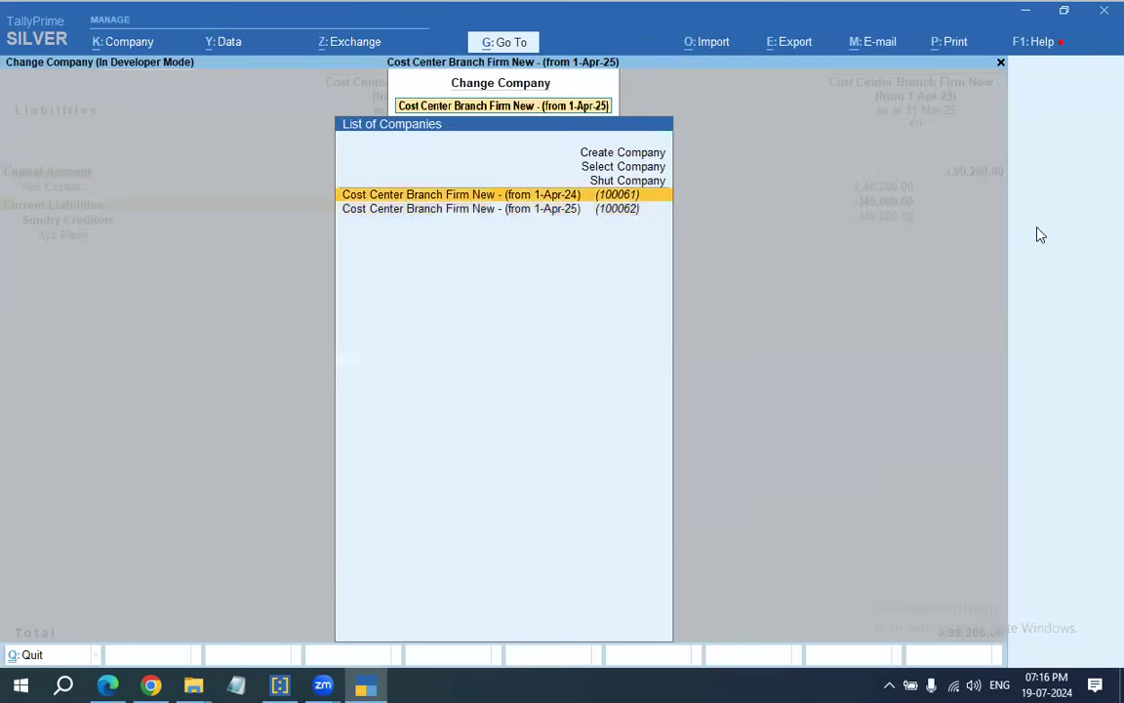
pyautogui.press('Return')
pyautogui.press('Right')
pyautogui.press('Left')
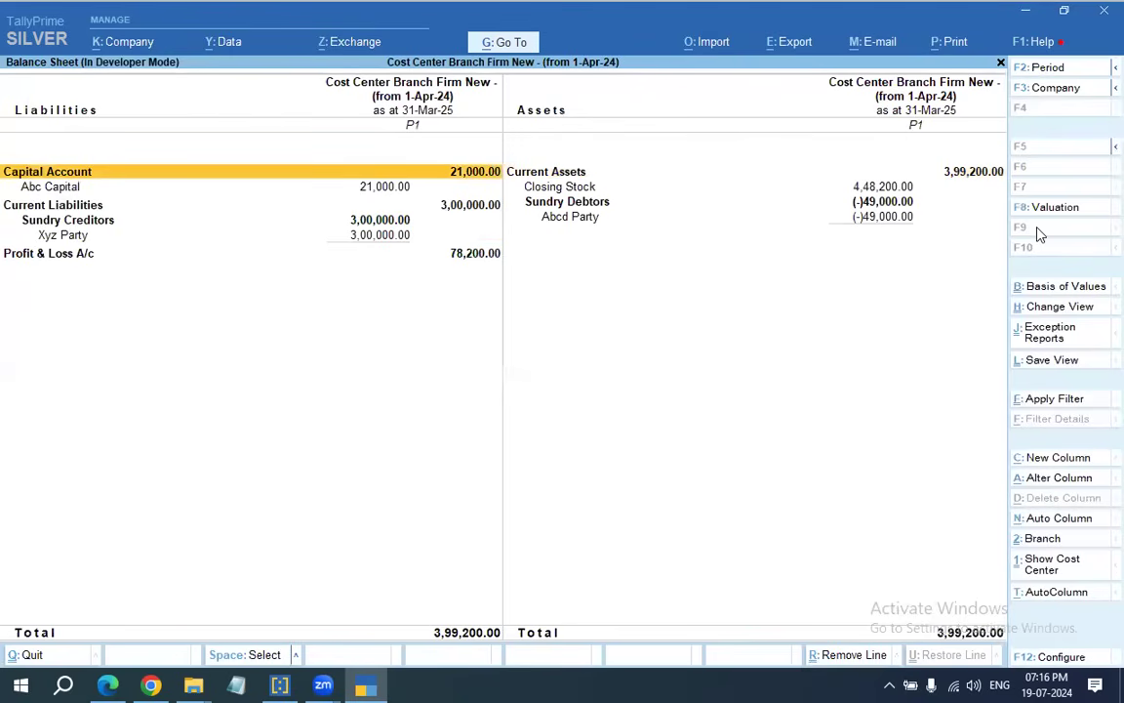
pyautogui.press('Down')
pyautogui.press('Down')
pyautogui.press('Down')
pyautogui.press('Down')
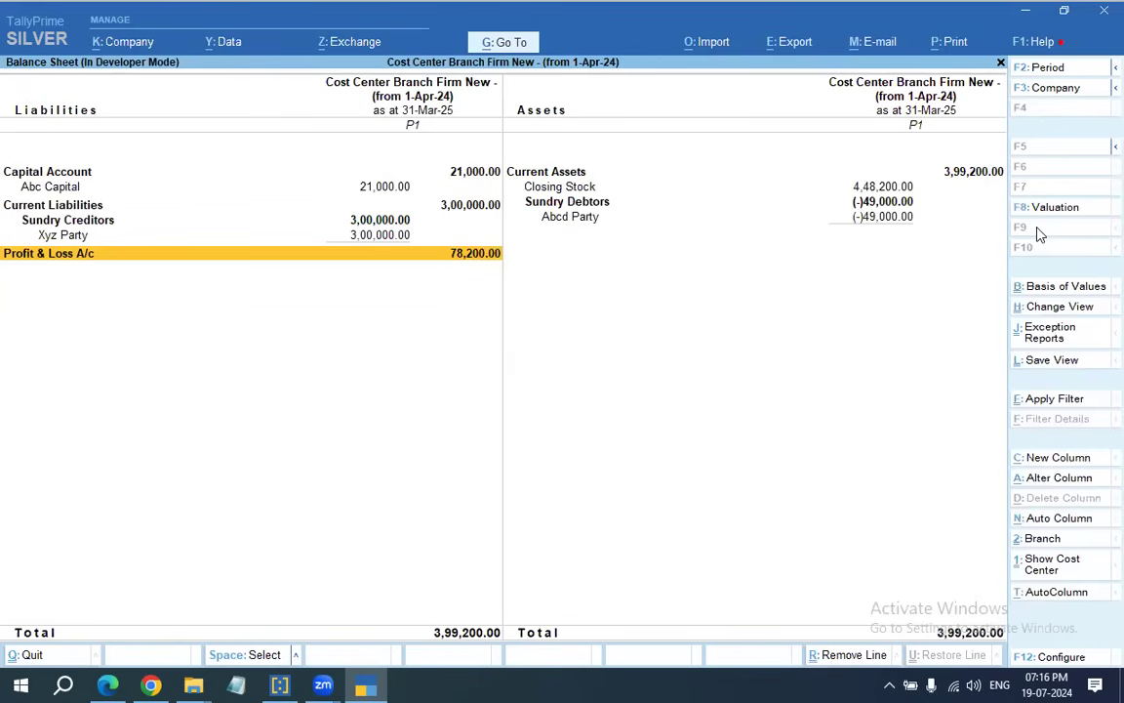
pyautogui.press('F3')
pyautogui.press('Escape')
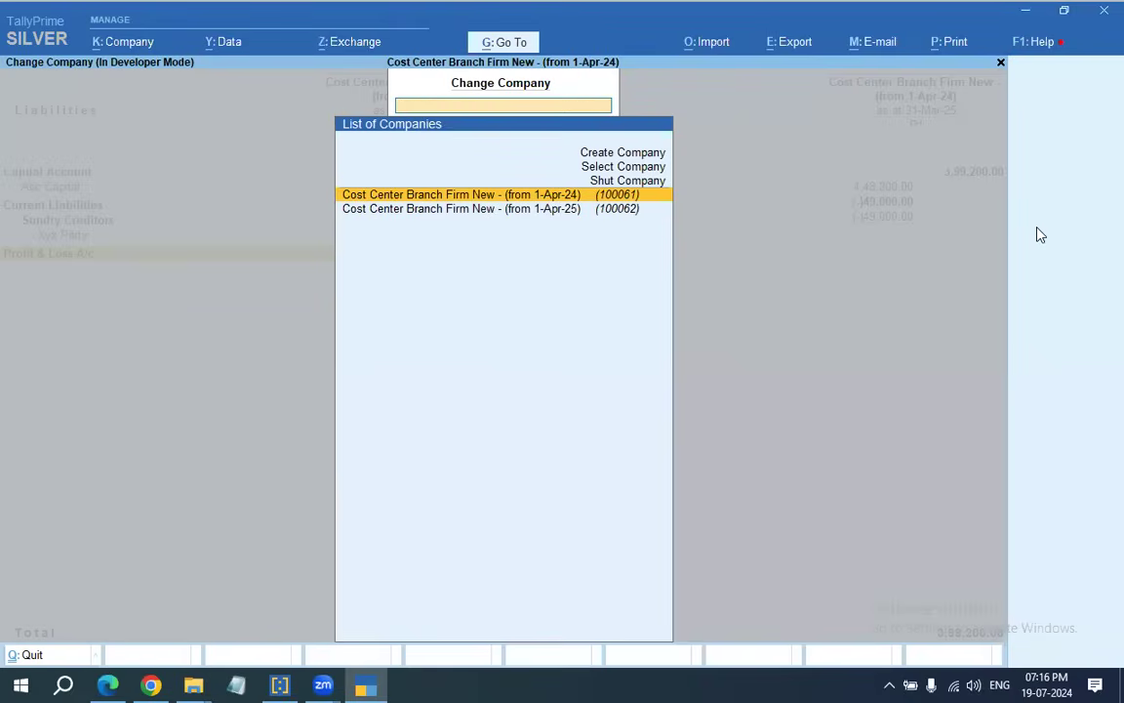
pyautogui.press('Escape')
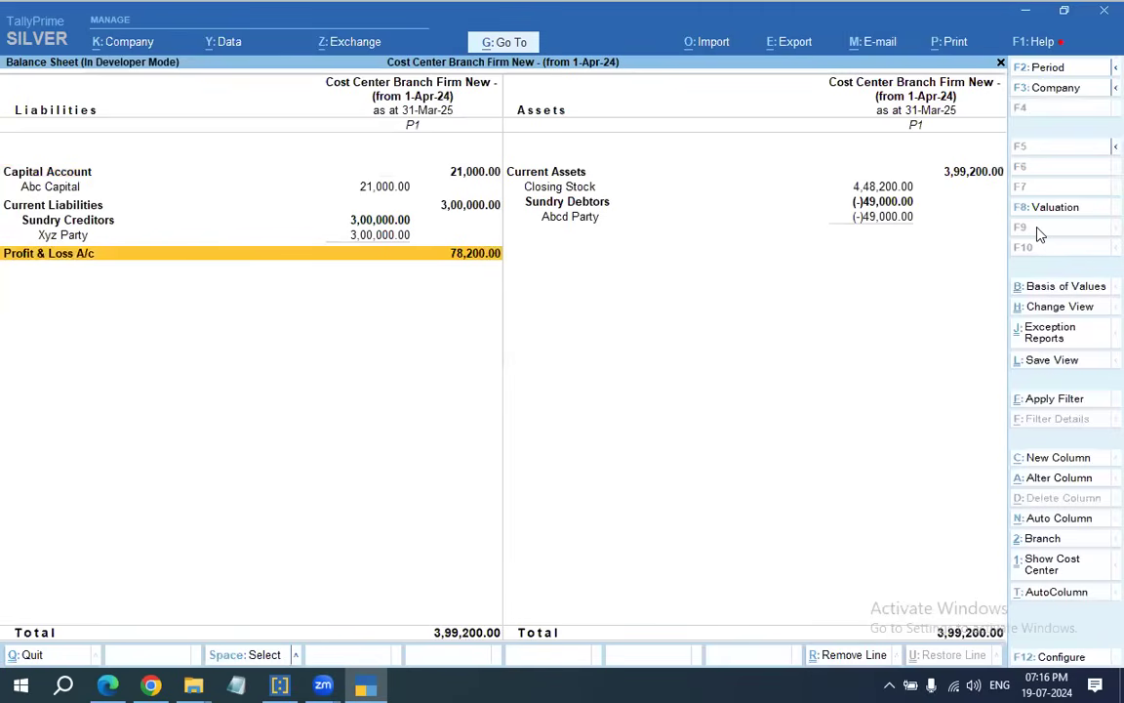
# Change the balance sheet's branch to P2 and compare it between the 1-Apr-24 and 1-Apr-25 companies.
pyautogui.click(1044, 540)
pyautogui.press('Down')
pyautogui.press('Return')
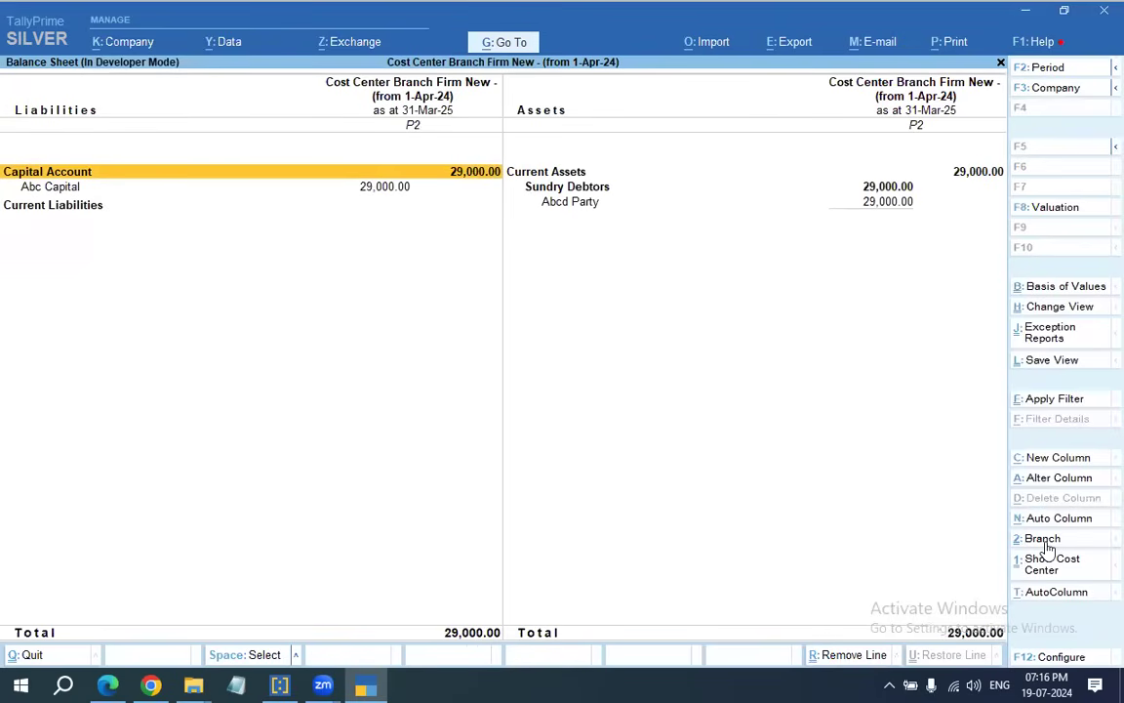
pyautogui.press('F3')
pyautogui.press('Down')
pyautogui.press('Return')
pyautogui.press('Down')
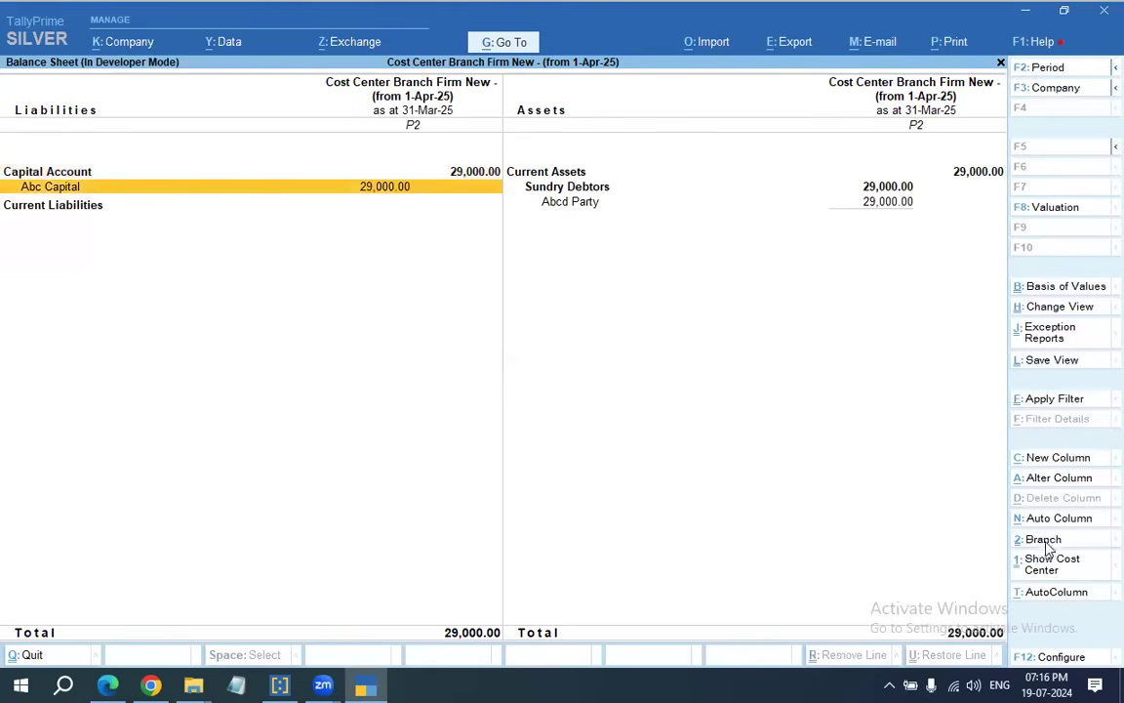
# Change the branch to P3 and examine the current assets in the 1-Apr-25 company's balance sheet.
pyautogui.click(1044, 539)
pyautogui.press('Down')
pyautogui.press('Return')
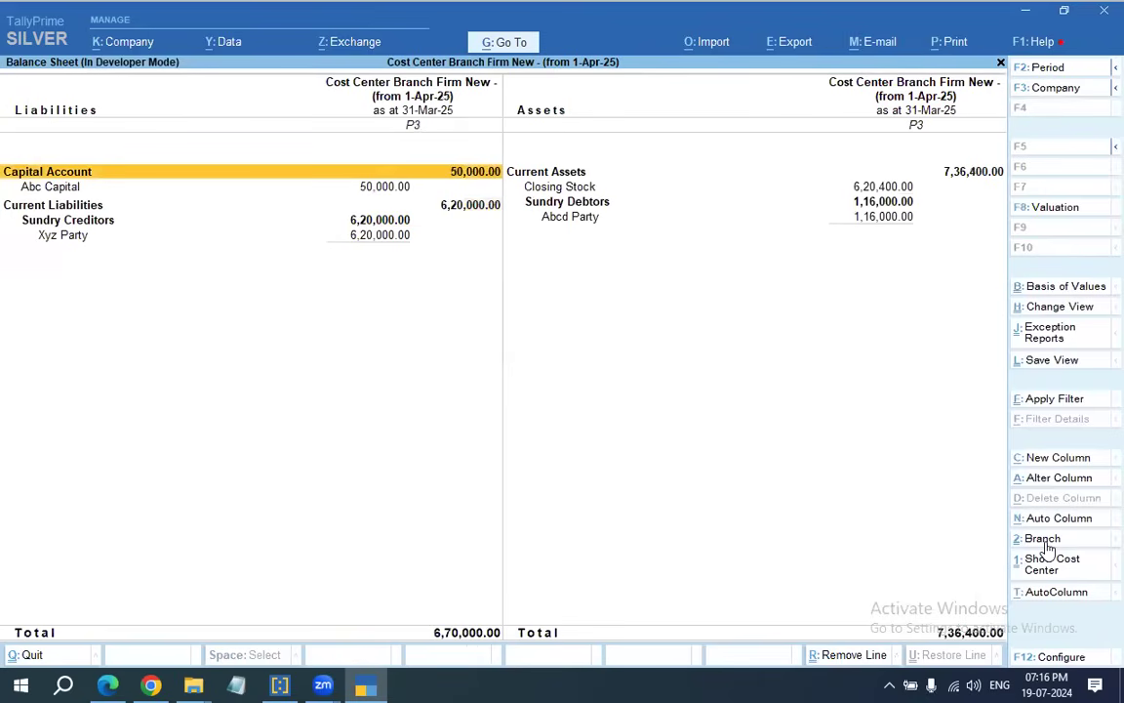
pyautogui.press('Right')
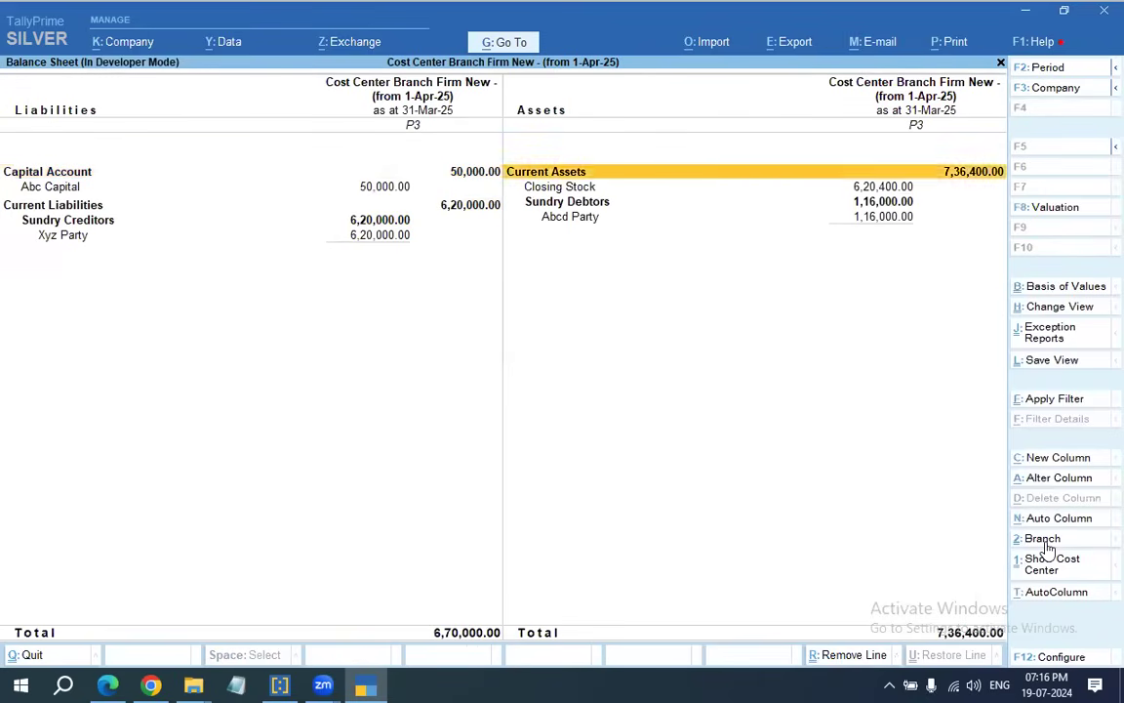
pyautogui.press('Down')
pyautogui.press('Down')
# Check P3's liabilities and assets in the 1-Apr-24 company's balance sheet, and return to the 1-Apr-25 company.
pyautogui.press('F3')
pyautogui.press('Up')
pyautogui.press('Return')
pyautogui.press('Down')
pyautogui.press('Down')
pyautogui.press('Down')
pyautogui.press('Down')
pyautogui.press('Right')
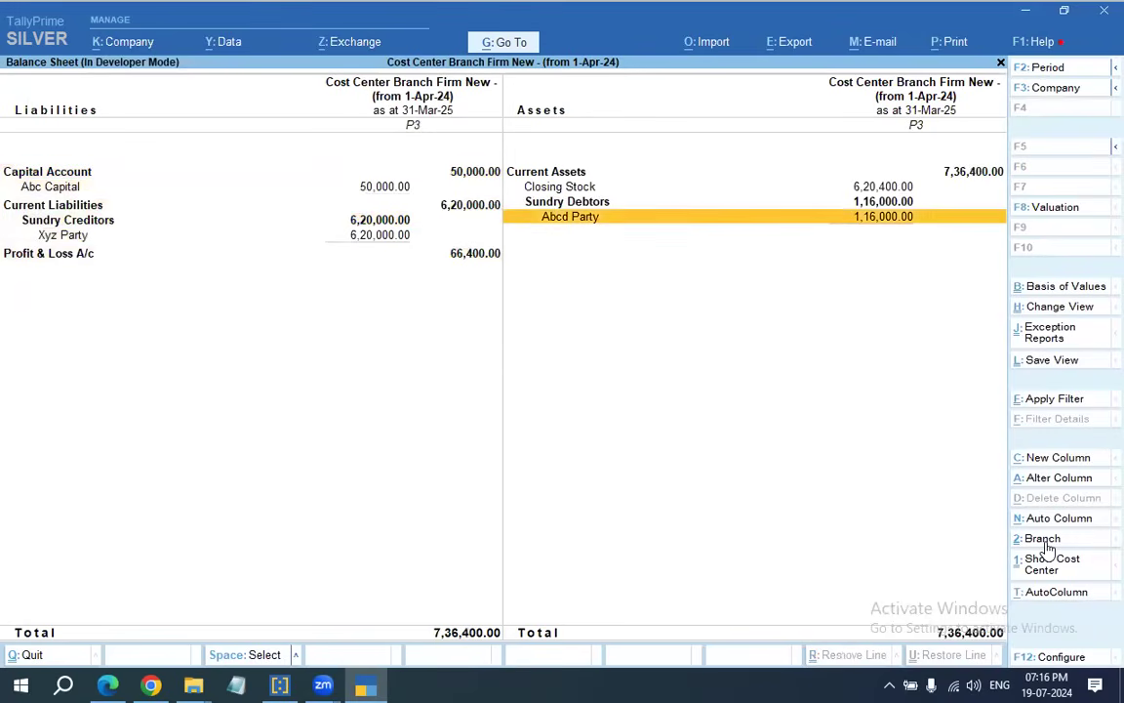
pyautogui.press('F3')
pyautogui.press('Down')
pyautogui.press('Return')
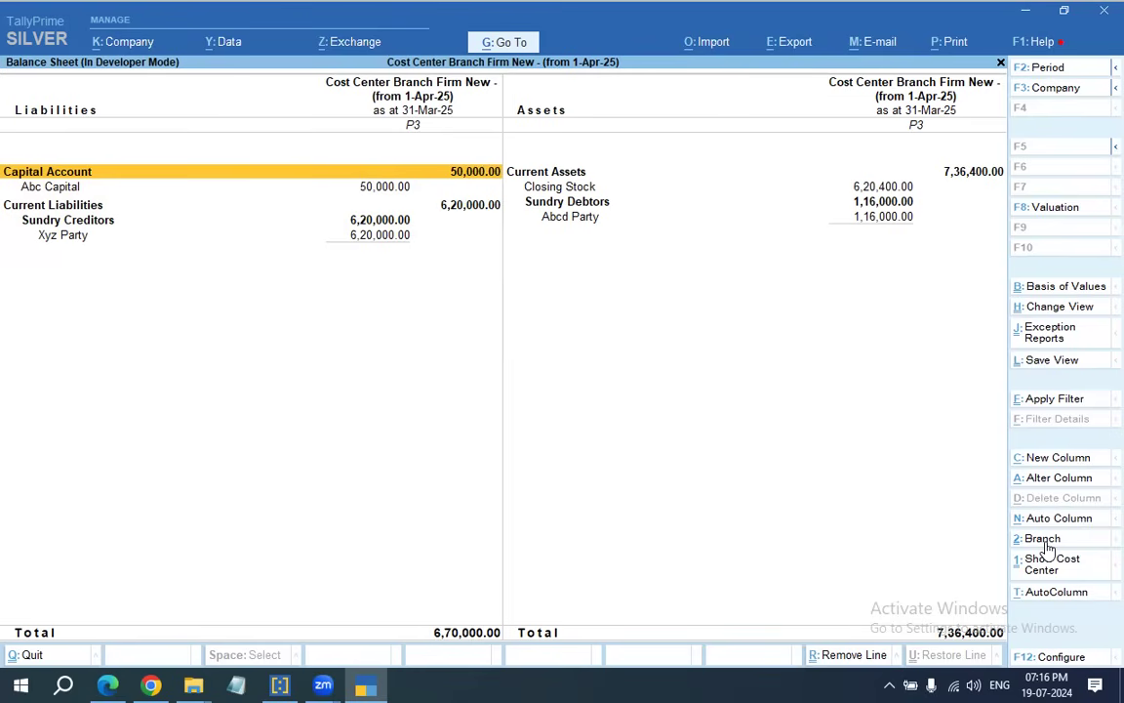
# Enter the CC Opening Transfer from the 1-Apr-24 to the 1-Apr-25 company with closing date 31-3-2025, and exit to Display More Reports.
pyautogui.hotkey('alt', 'y')
pyautogui.press('Down')
pyautogui.press('Down')
pyautogui.press('Down')
pyautogui.press('Down')
pyautogui.press('Down')
pyautogui.press('Down')
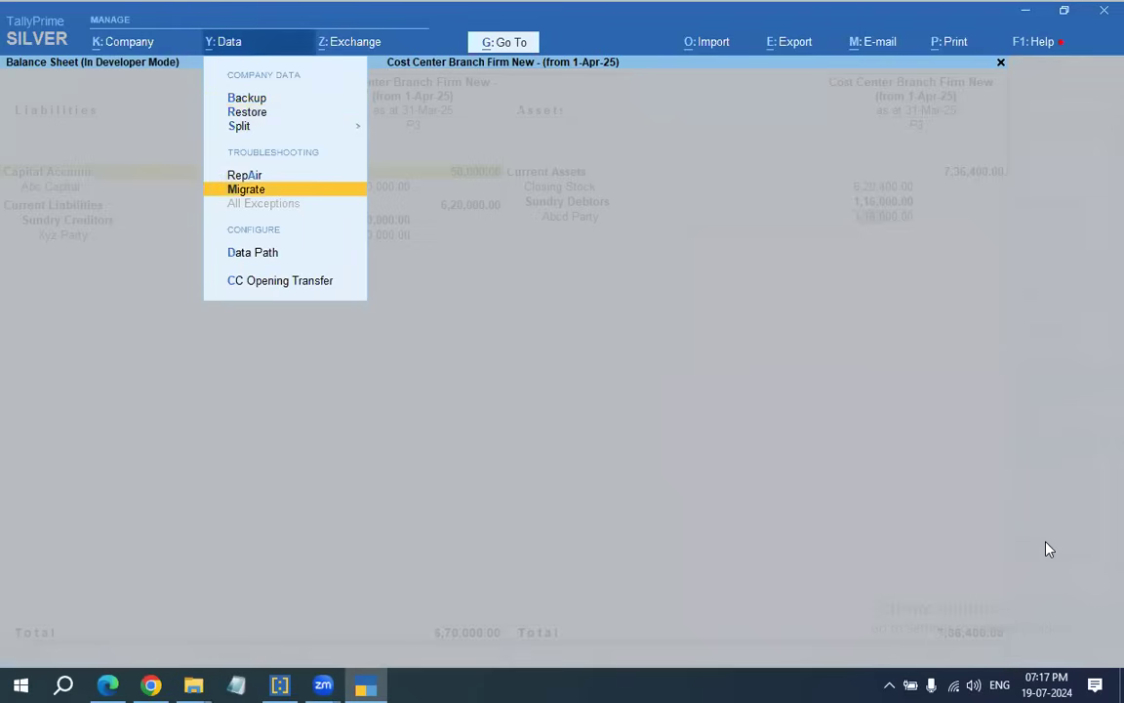
pyautogui.press('Return')
pyautogui.press('Return')
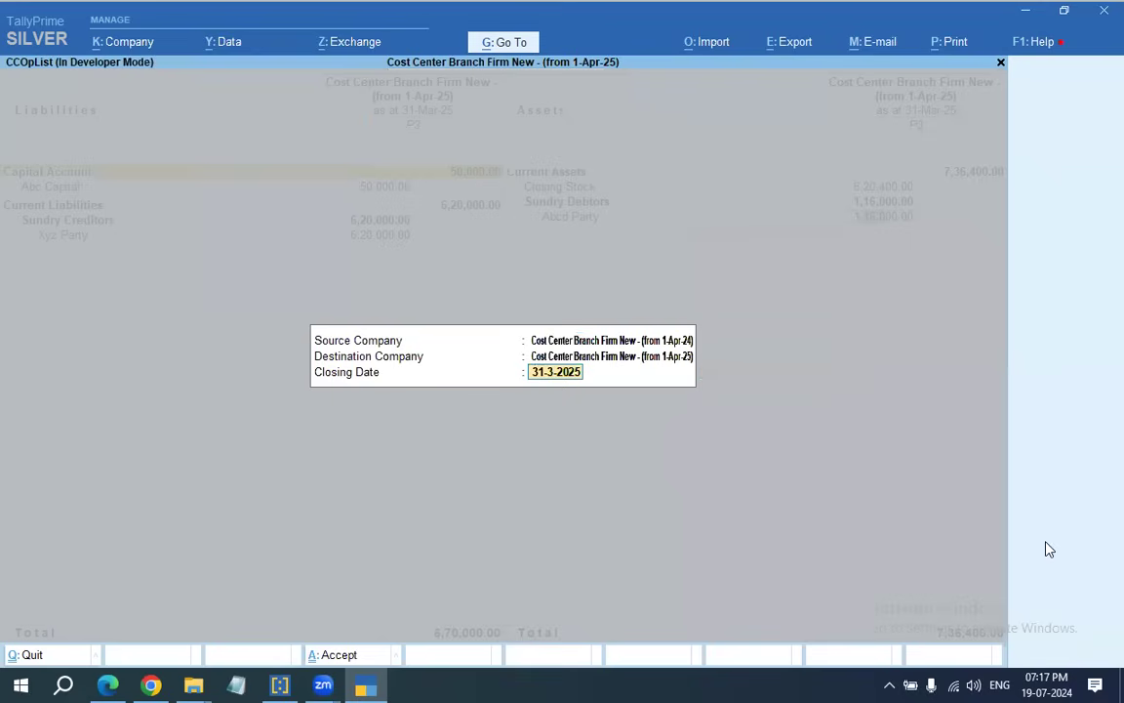
pyautogui.press('Return')
pyautogui.press('Escape')
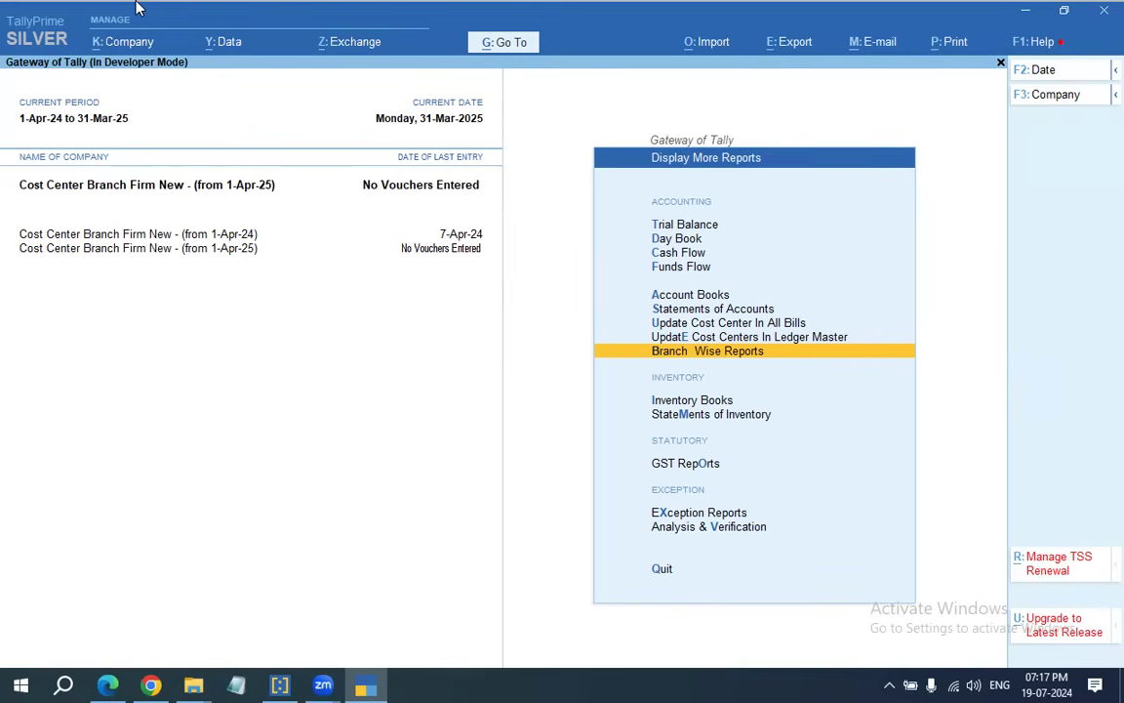
pyautogui.press('Return')
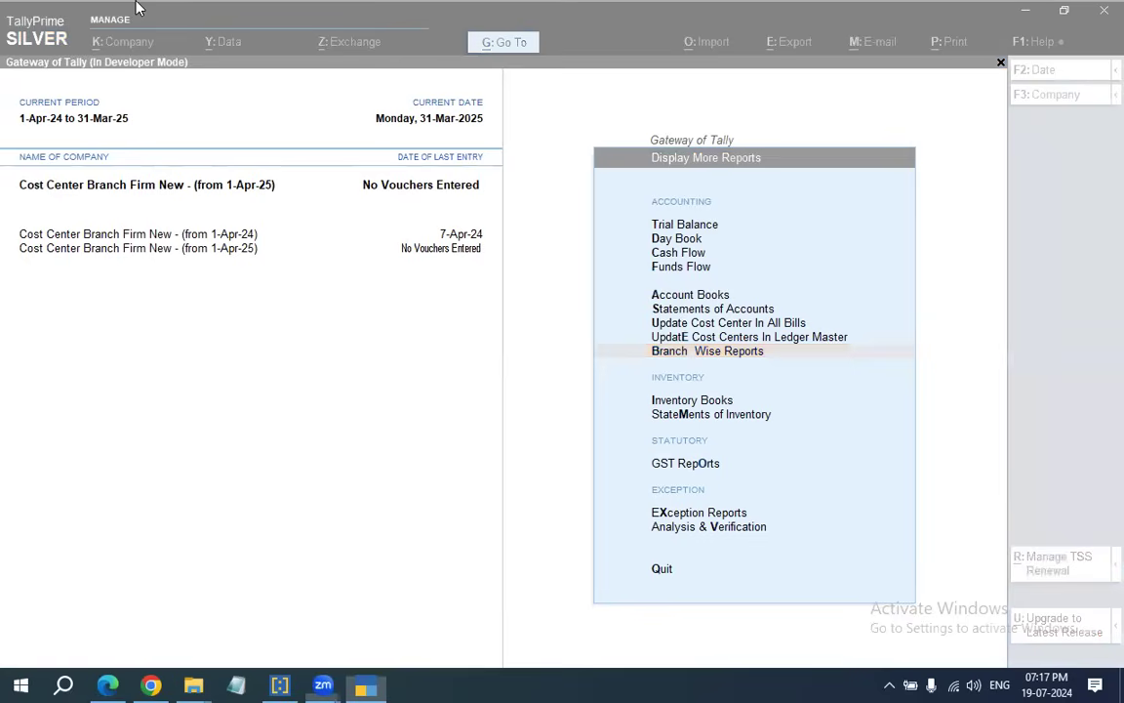